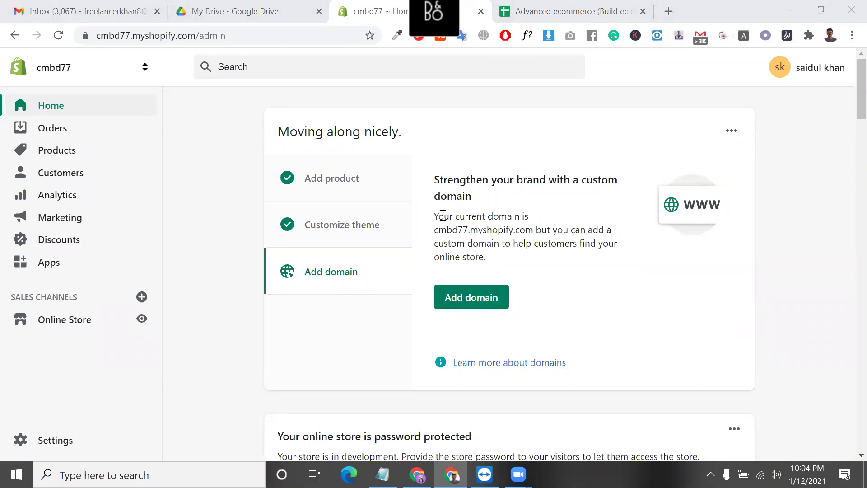
# - Select the custom domain paragraph on the current page
pyautogui.tripleClick(455, 243)
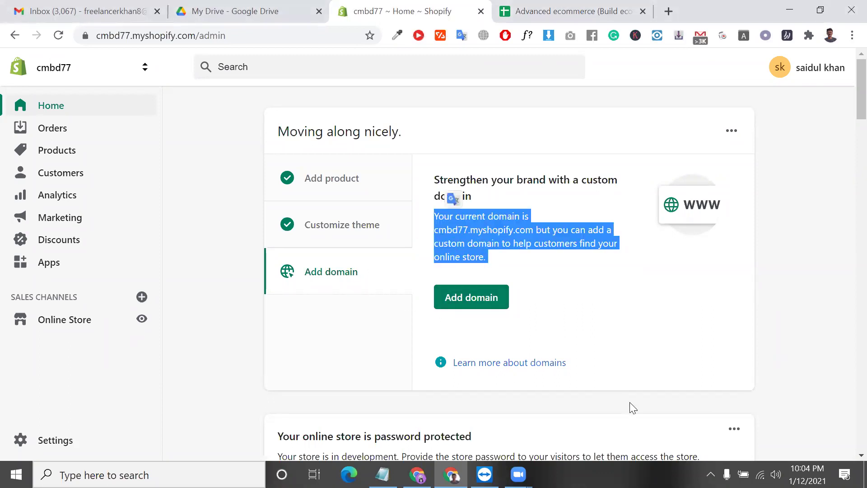
pyautogui.scroll(-3, 602, 399)
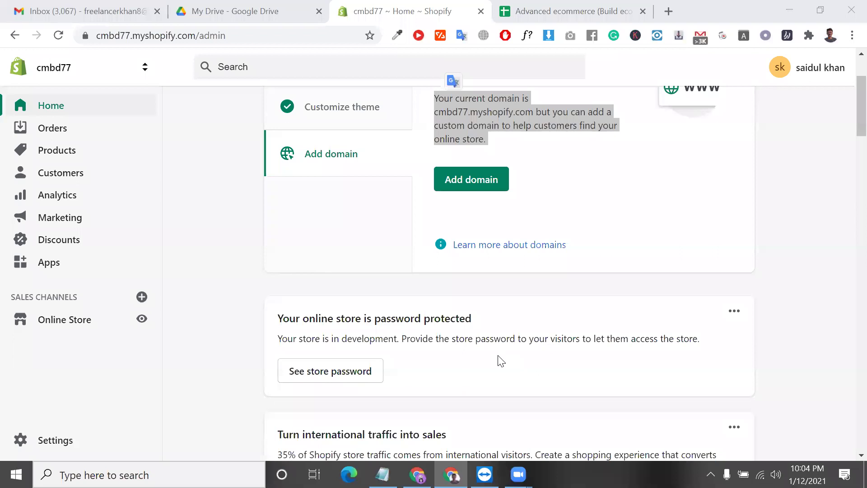
pyautogui.scroll(3, 498, 258)
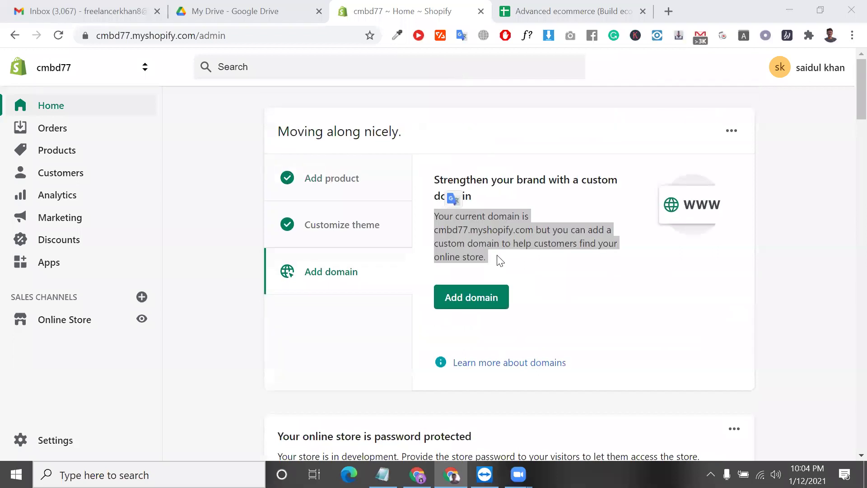
pyautogui.tripleClick(451, 234)
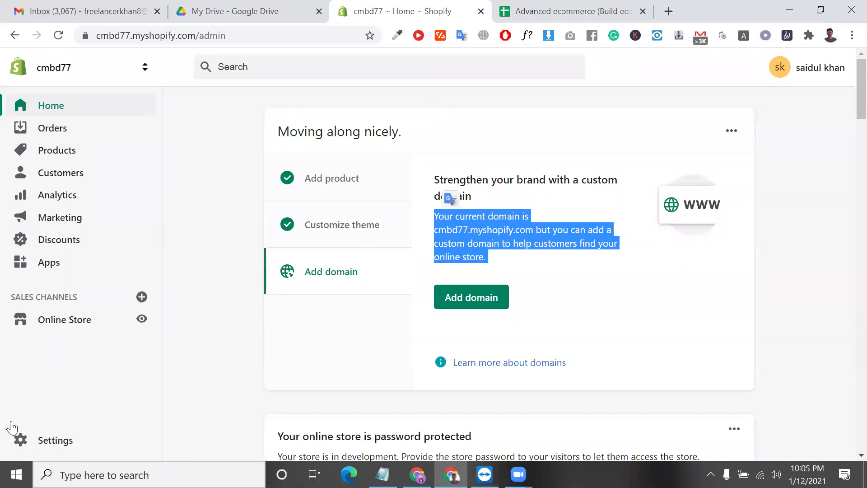
# - Go to Settings > Plan and permissions, zoom in, and select the Development/Monthly plan value
pyautogui.click(61, 442)
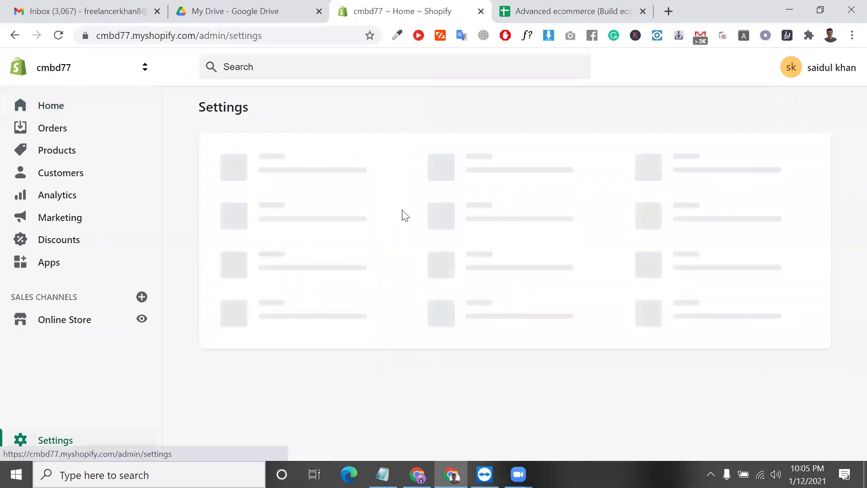
pyautogui.click(690, 178)
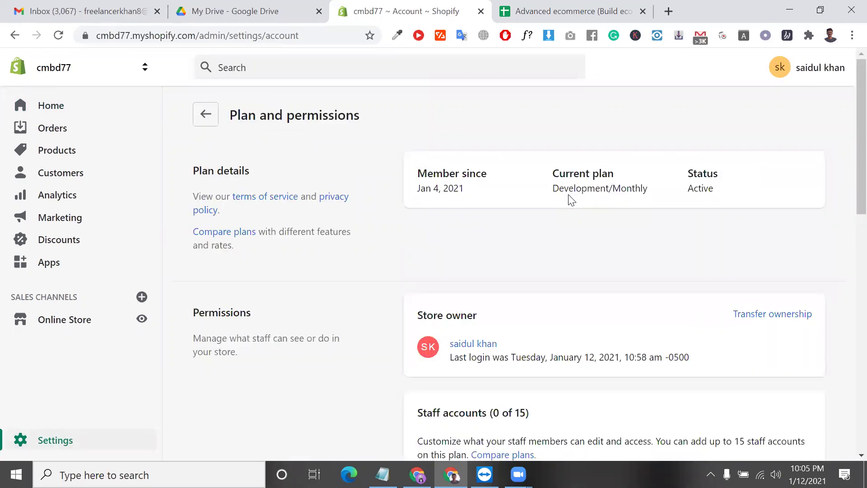
pyautogui.hotkey('ctrl', '+')
pyautogui.hotkey('ctrl', '+')
pyautogui.hotkey('ctrl', '+')
pyautogui.tripleClick(582, 186)
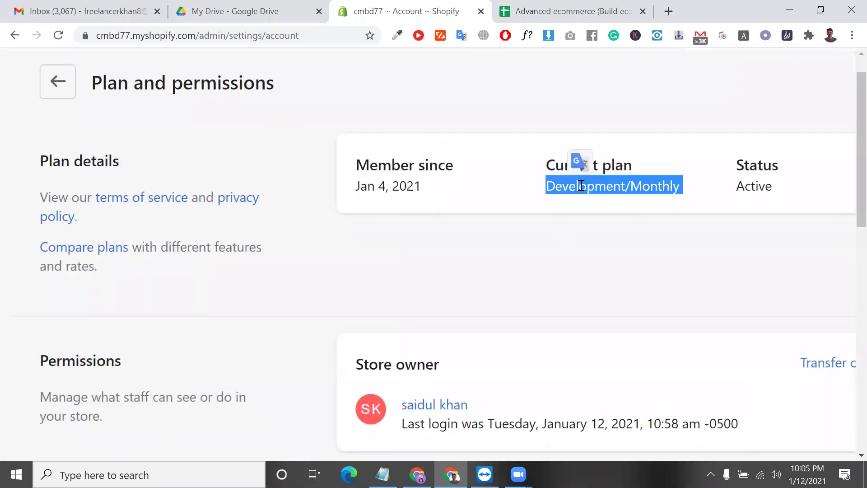
# - Reselect the Development/Monthly plan value, reset the zoom, and select the terms of service sentence
pyautogui.hscroll(1, 582, 186)
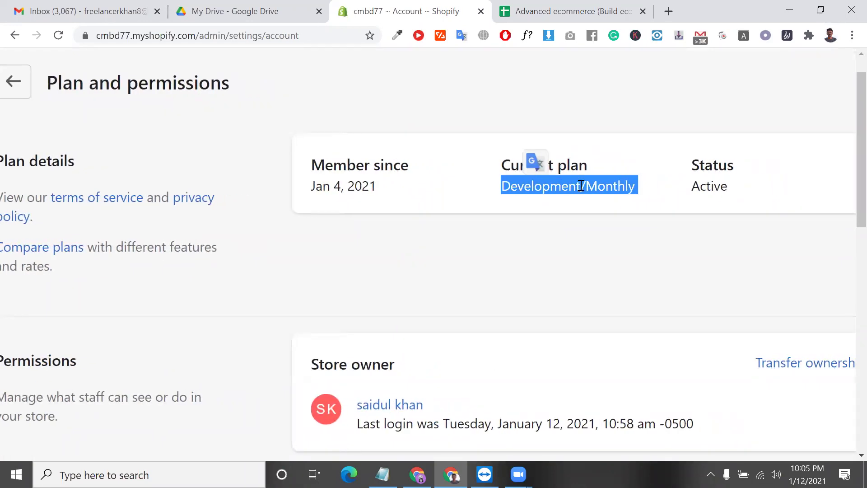
pyautogui.click(581, 186)
pyautogui.doubleClick(596, 184)
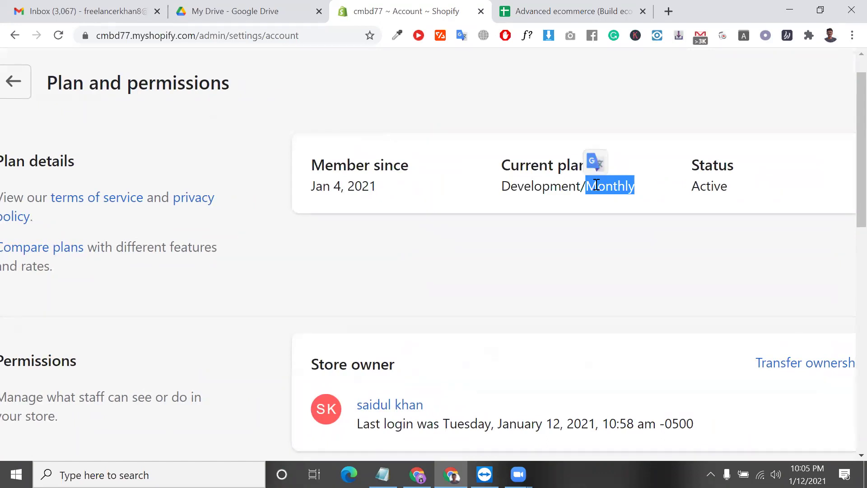
pyautogui.tripleClick(596, 184)
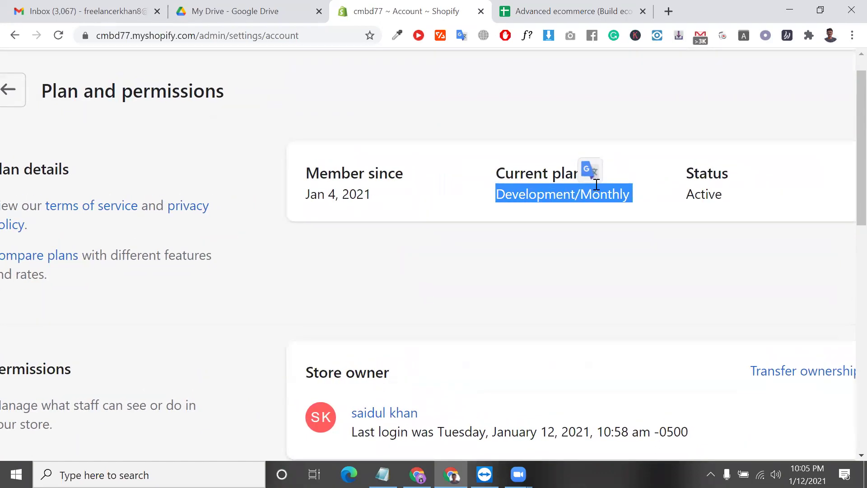
pyautogui.hotkey('ctrl', '0')
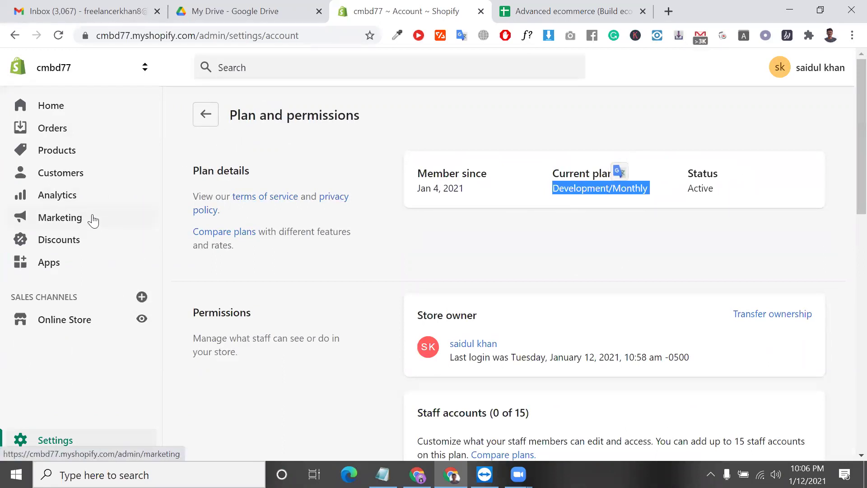
pyautogui.tripleClick(197, 195)
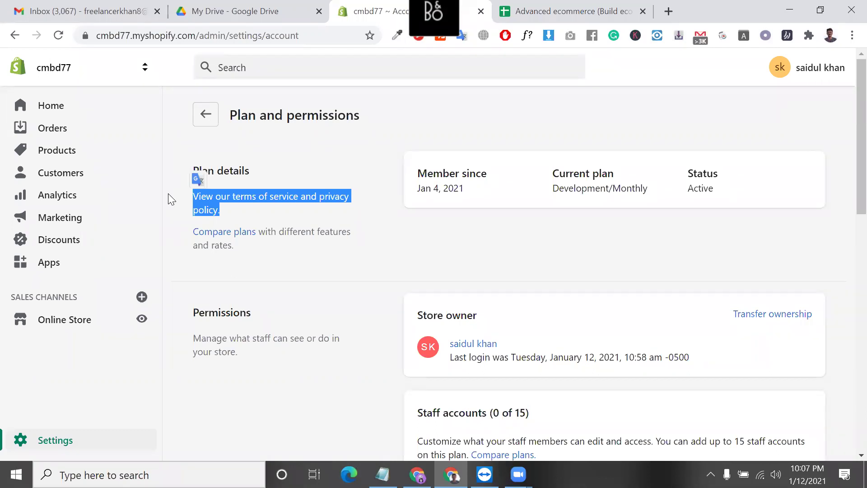
# - Go to Products, then to the installed Apps page from the sidebar
pyautogui.scroll(-3, 168, 193)
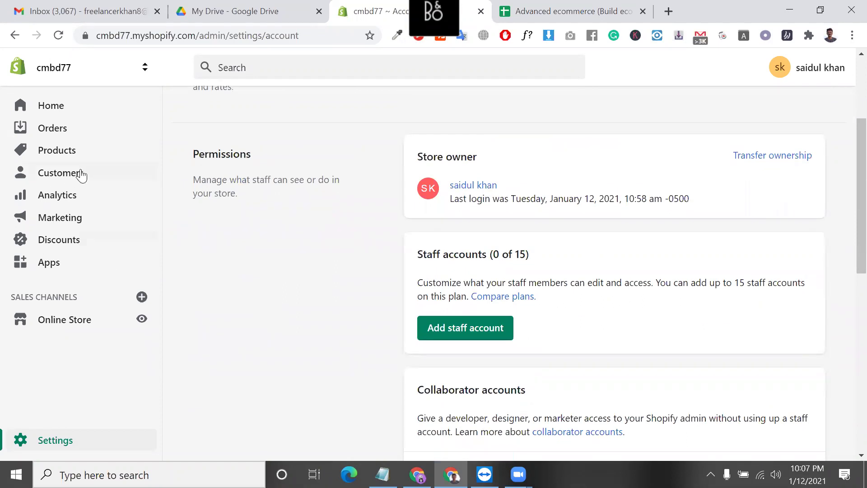
pyautogui.click(72, 151)
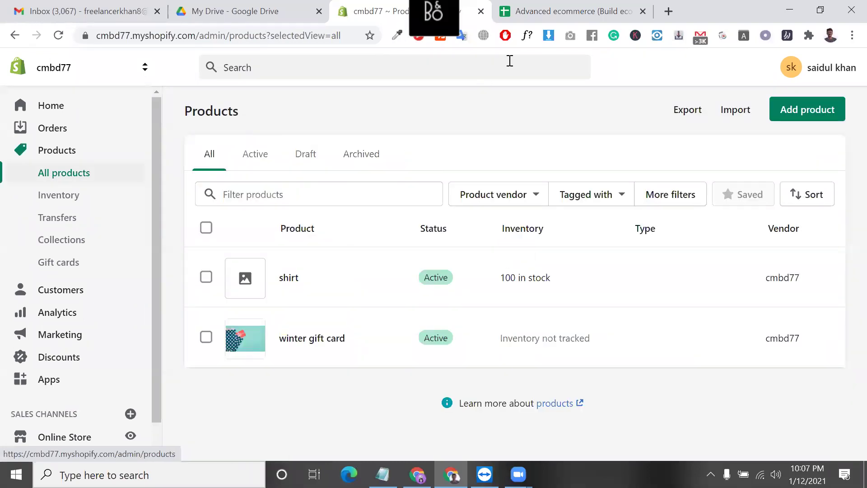
pyautogui.scroll(-1, 72, 265)
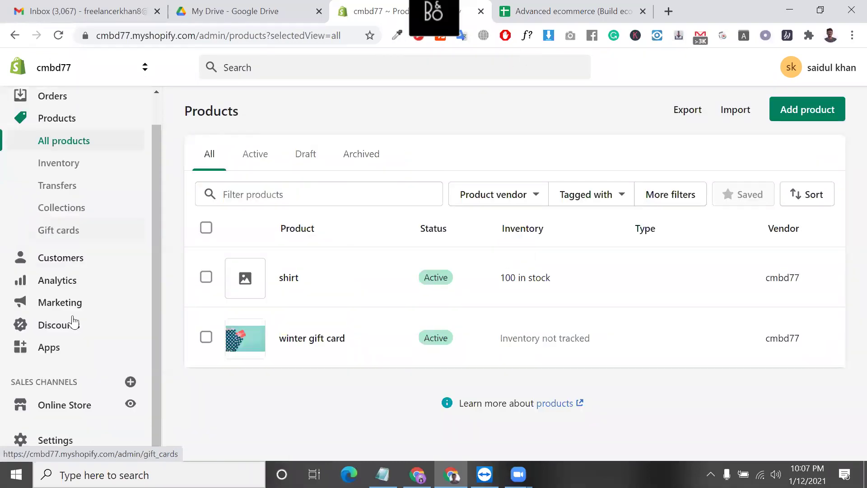
pyautogui.click(73, 351)
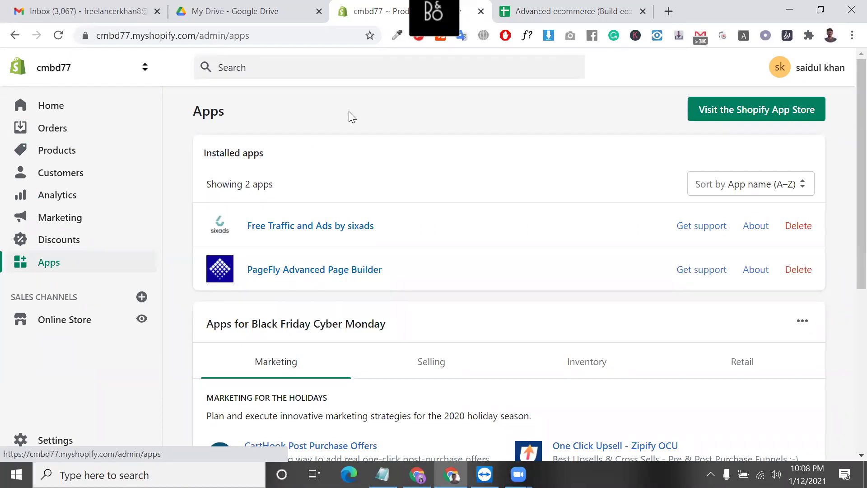
# - Load aliexpress.com in a new browser tab
pyautogui.click(669, 11)
pyautogui.write('ali')
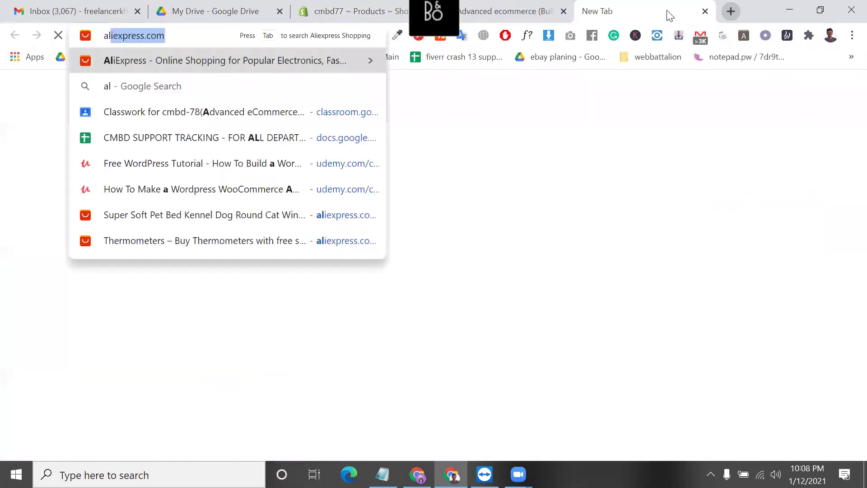
pyautogui.press('Return')
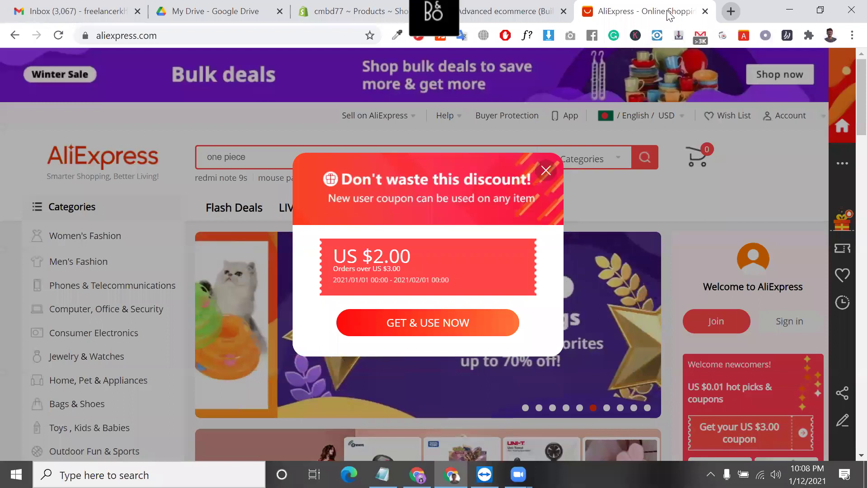
# - Dismiss the new-user coupon offer and go to the 'Your fave shopping guide' deals page
pyautogui.click(546, 170)
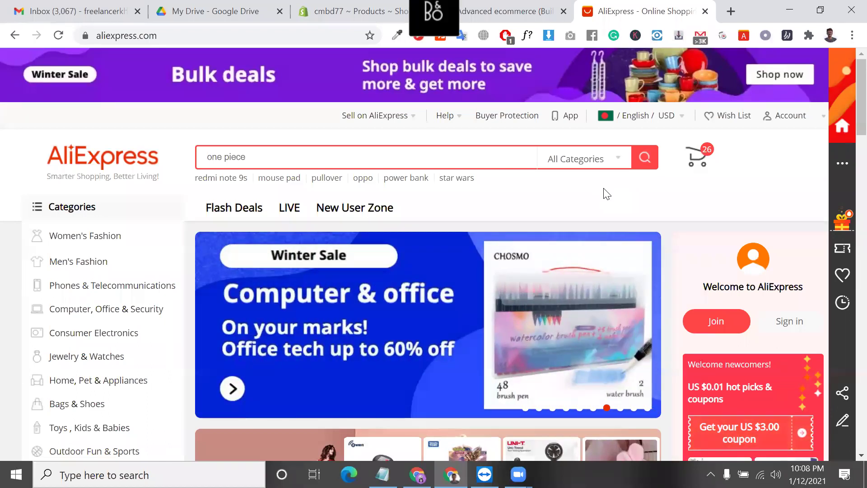
pyautogui.scroll(-2, 606, 217)
pyautogui.scroll(-4, 449, 307)
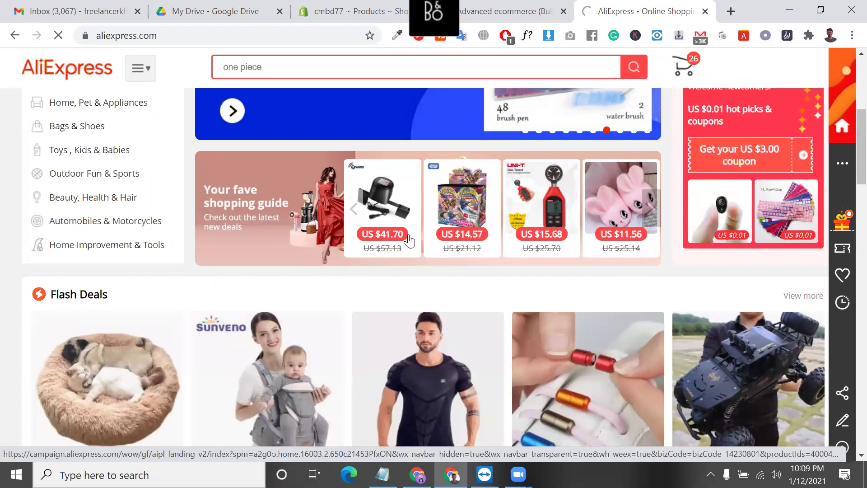
pyautogui.click(411, 244)
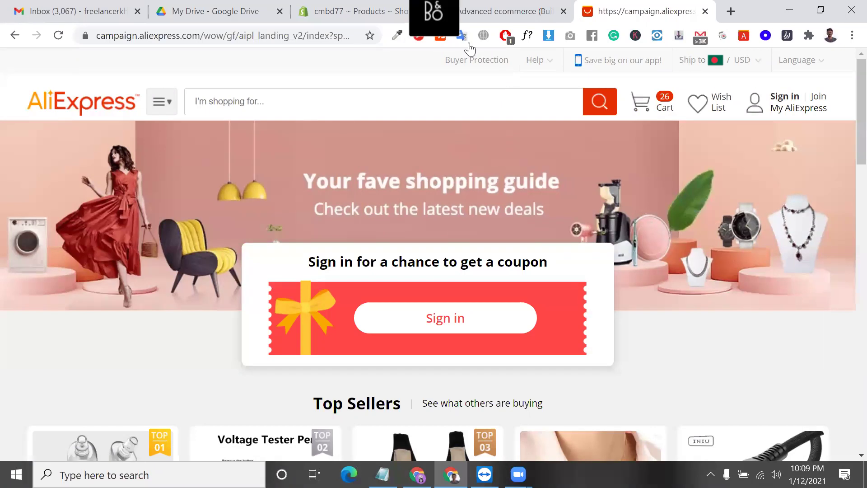
# - Move the Advanced ecommerce spreadsheet tab to the front, then return to the Shopify Apps tab
pyautogui.click(480, 9)
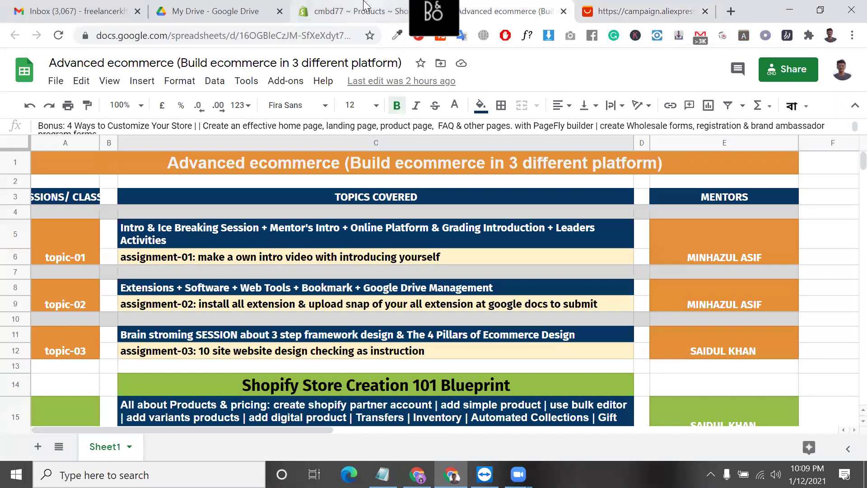
pyautogui.click(365, 6)
pyautogui.moveTo(365, 6); pyautogui.dragTo(460, 7)
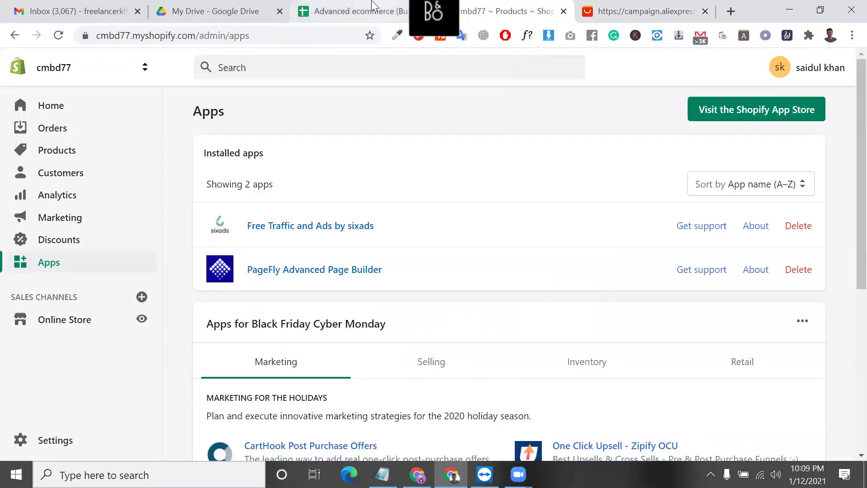
pyautogui.click(378, 8)
pyautogui.hotkey('ctrl', 'shift', 'pageup')
pyautogui.hotkey('ctrl', 'shift', 'pageup')
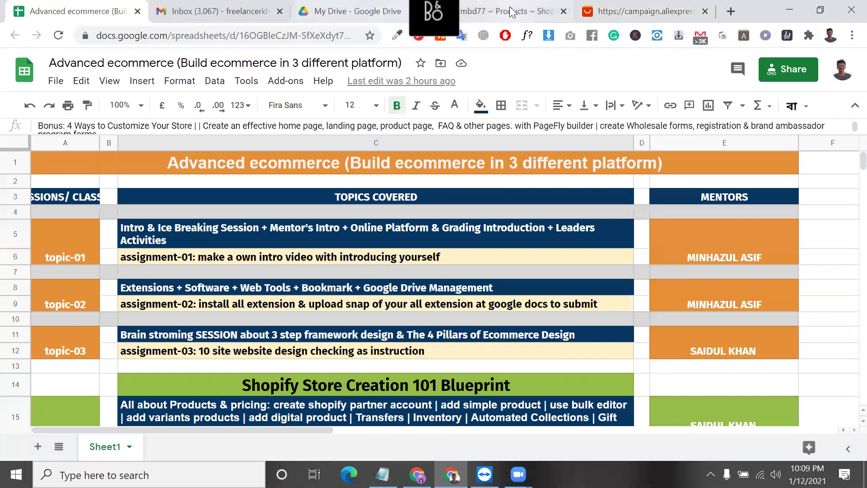
pyautogui.click(511, 10)
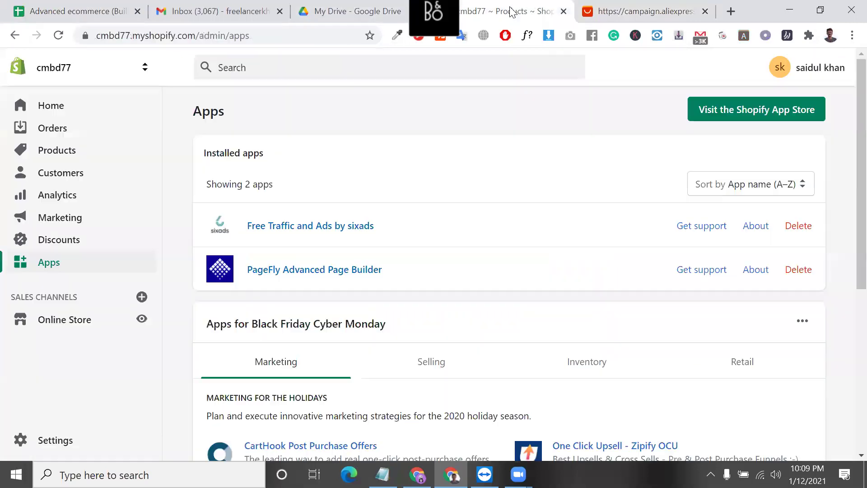
# - Enter the Shopify App Store with the store owner's account and type 'obe' in the search
pyautogui.click(744, 111)
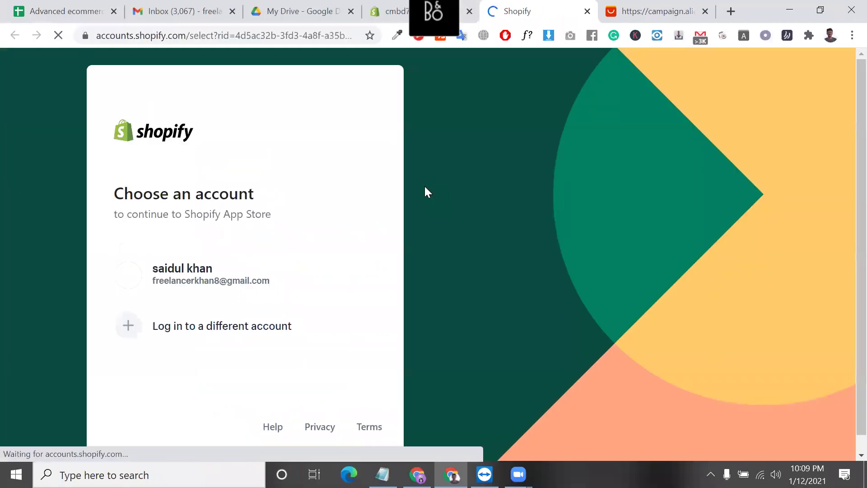
pyautogui.click(287, 288)
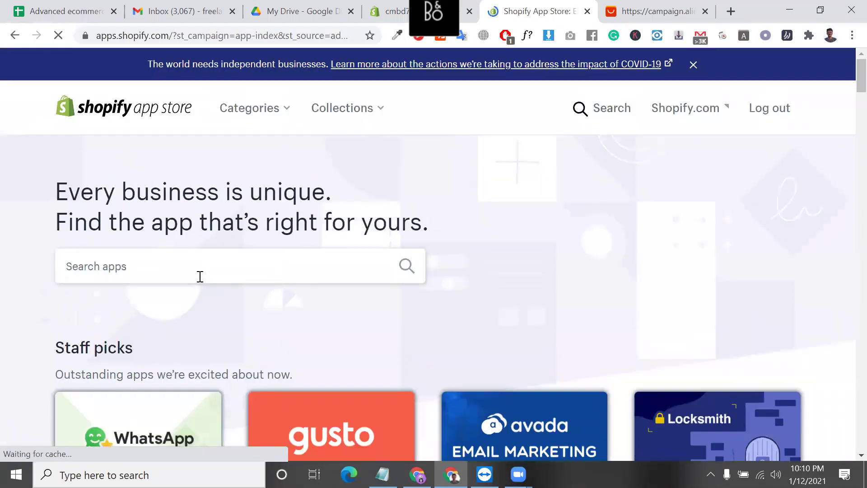
pyautogui.click(200, 276)
pyautogui.write('ov')
pyautogui.press('BackSpace')
pyautogui.write('bel')
pyautogui.press('BackSpace')
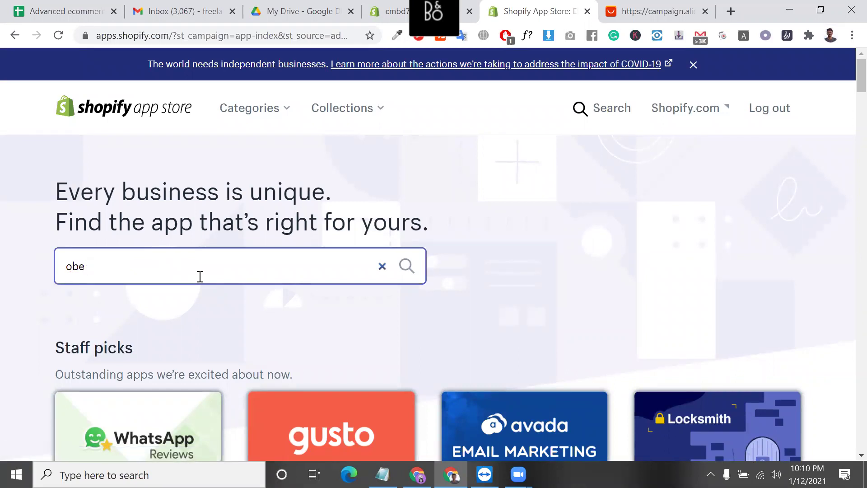
# - Search for 'oberlo' and go to the Oberlo - Dropshipping App listing
pyautogui.scroll(-5, 238, 333)
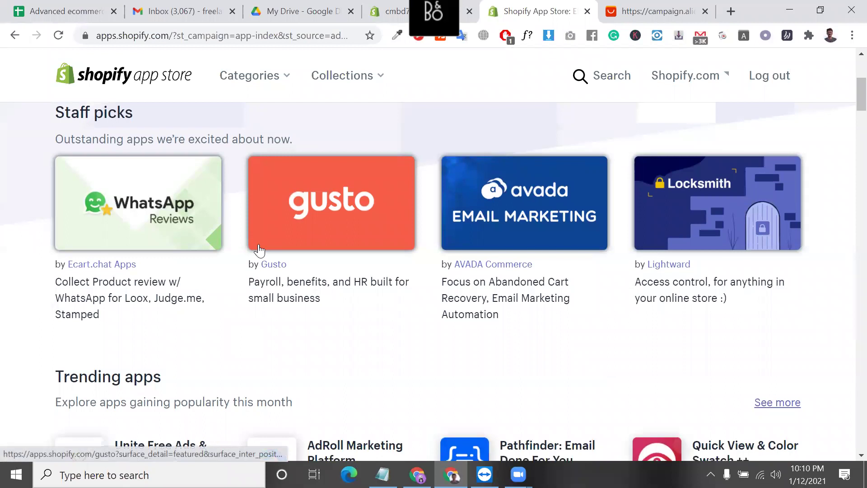
pyautogui.scroll(4, 177, 209)
pyautogui.click(168, 246)
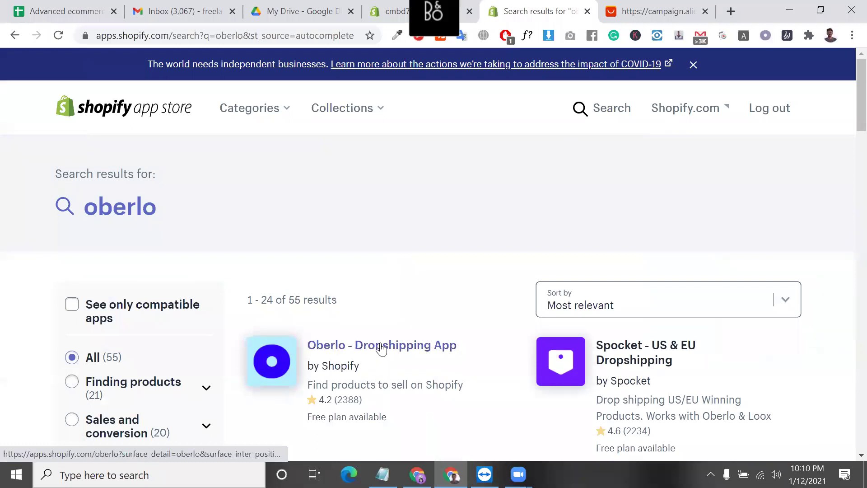
pyautogui.click(381, 348)
# - Start adding Oberlo to the store with Add app to reach the install authorization page
pyautogui.scroll(-4, 453, 252)
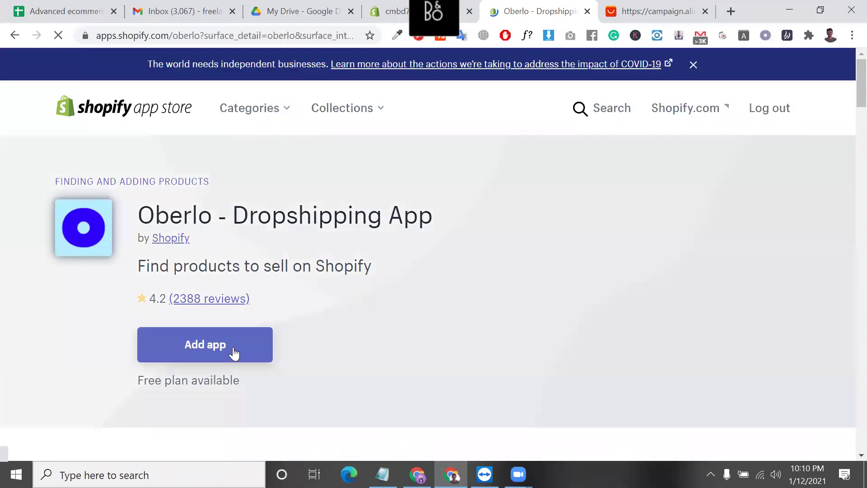
pyautogui.click(233, 352)
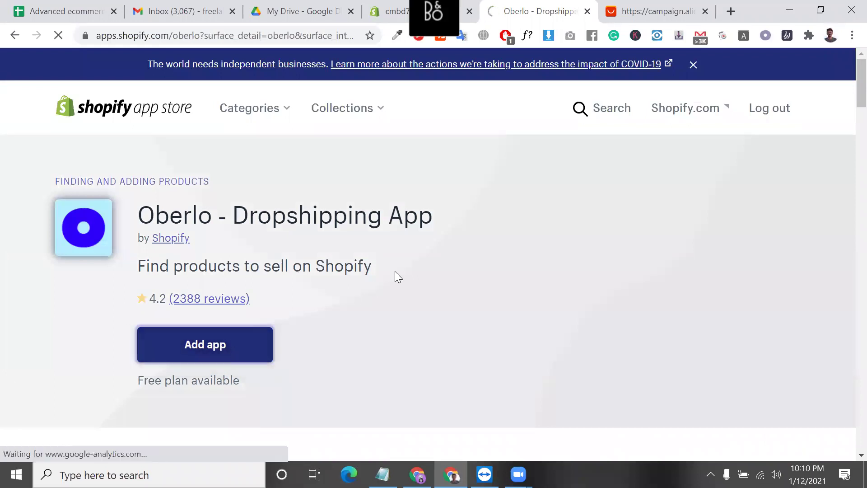
pyautogui.scroll(-5, 445, 335)
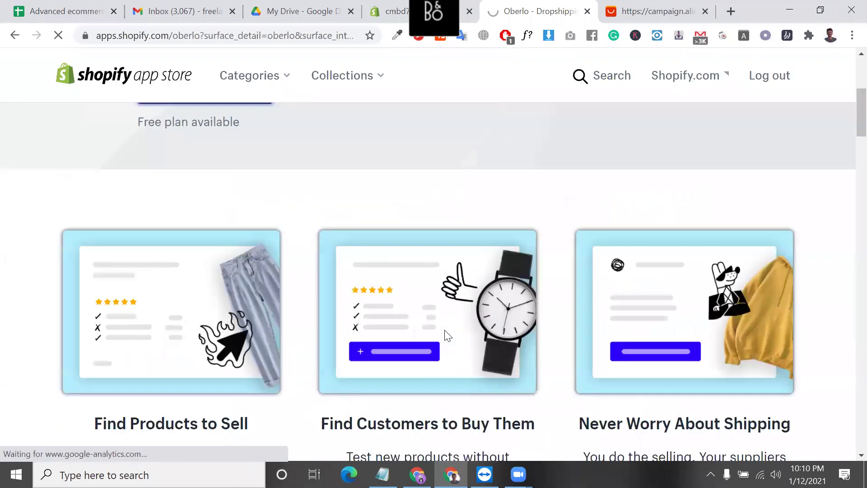
pyautogui.scroll(2, 391, 315)
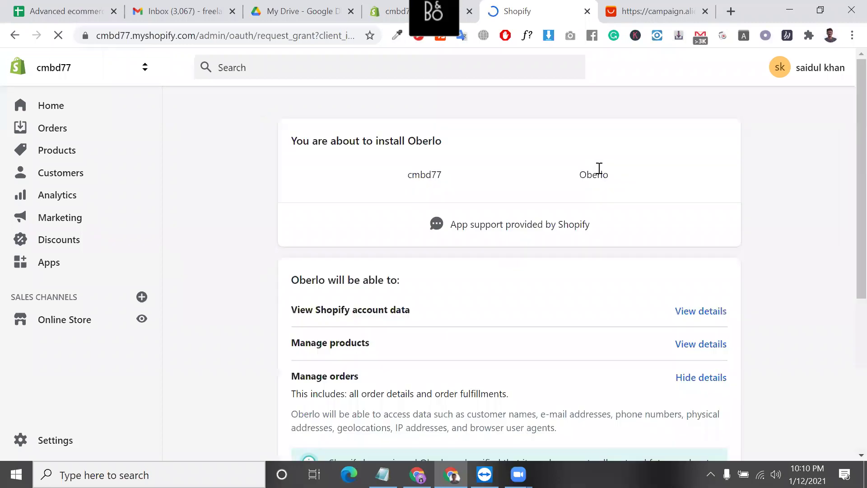
# - Approve the Oberlo installation, then close the Oberlo connect tab to return to Shopify Apps
pyautogui.scroll(-5, 599, 174)
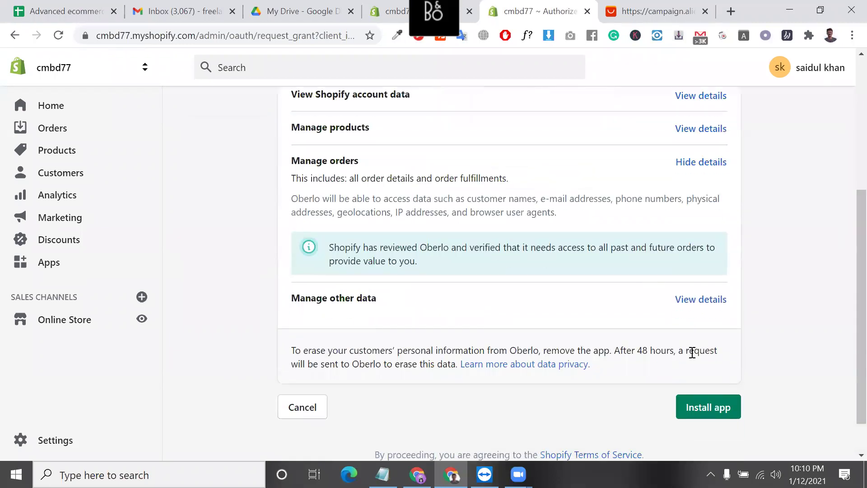
pyautogui.click(709, 403)
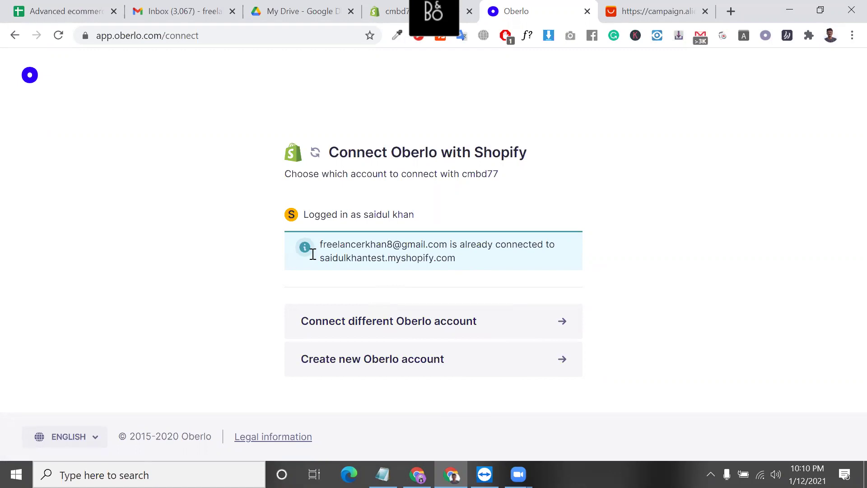
pyautogui.tripleClick(373, 254)
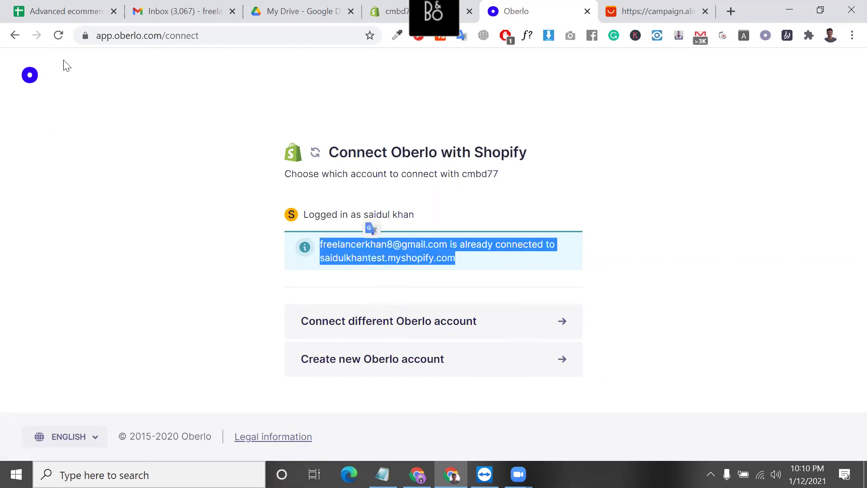
pyautogui.click(587, 11)
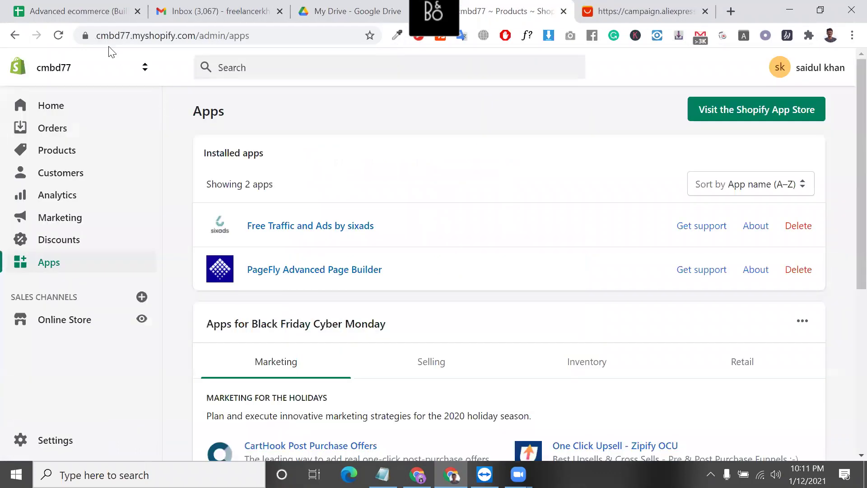
# - Reload the Apps page so Oberlo appears, then launch Oberlo from the installed apps list
pyautogui.click(62, 37)
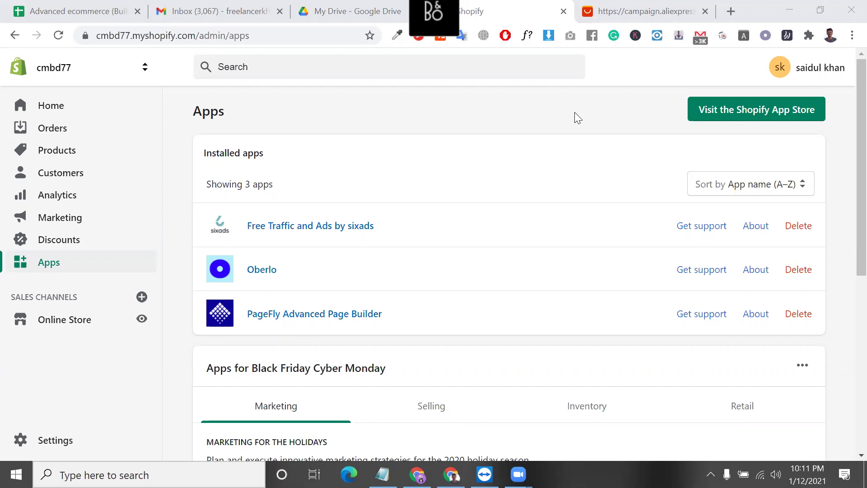
pyautogui.click(331, 277)
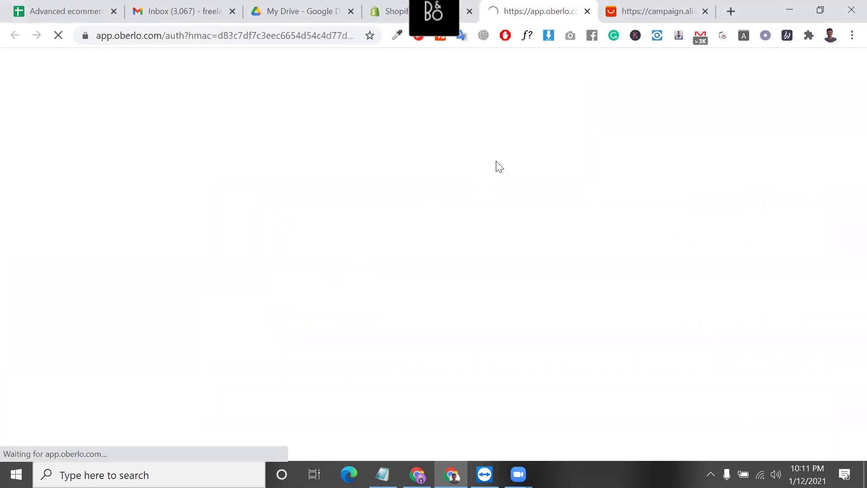
# - Go to etsy.com in a new browser tab
pyautogui.click(731, 11)
pyautogui.write('es')
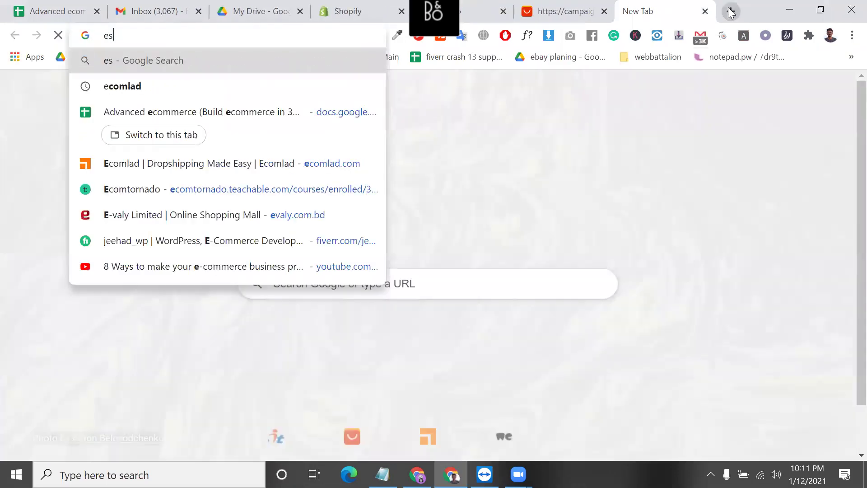
pyautogui.write('t')
pyautogui.press('BackSpace')
pyautogui.press('BackSpace')
pyautogui.write('ts')
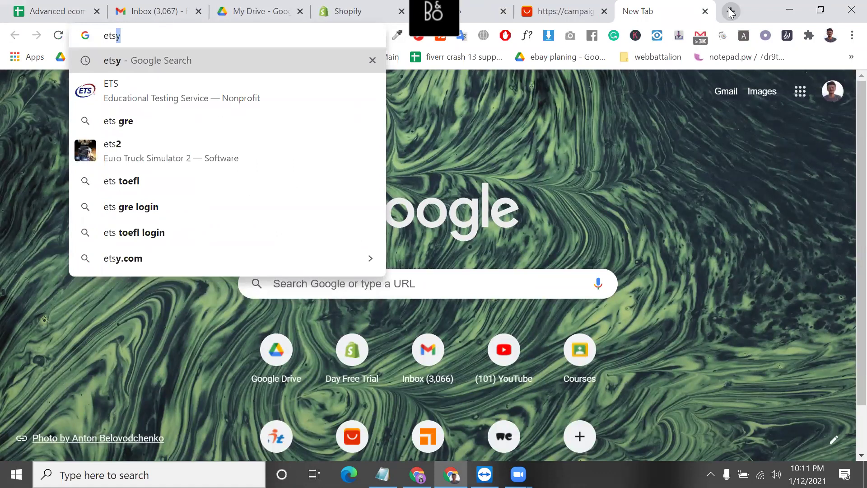
pyautogui.press('Return')
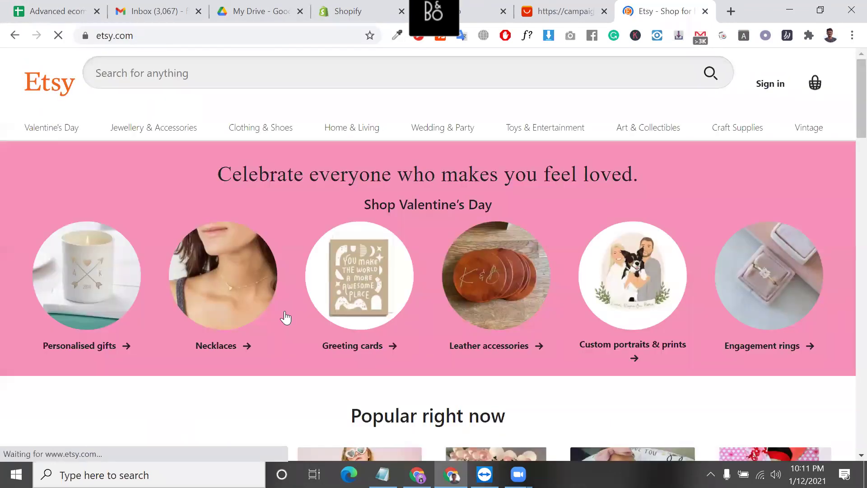
# - Browse the Etsy homepage's Popular right now items and select its web address
pyautogui.scroll(-10, 286, 316)
pyautogui.scroll(-6, 286, 316)
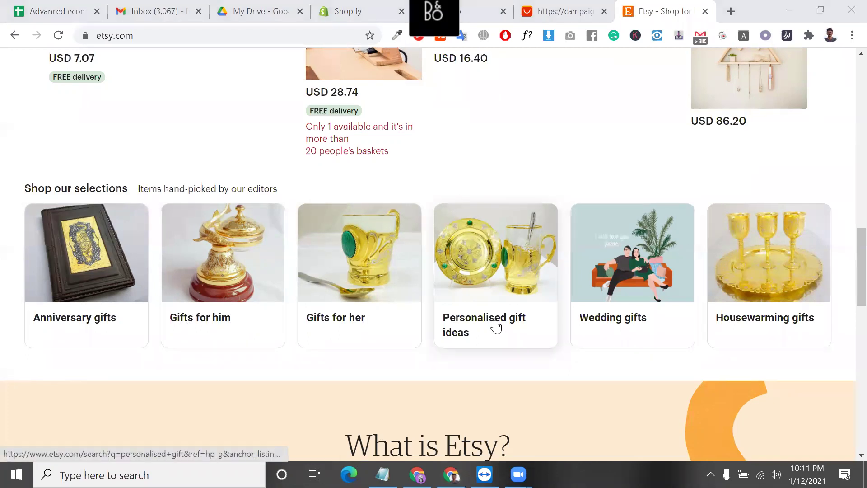
pyautogui.scroll(-2, 496, 325)
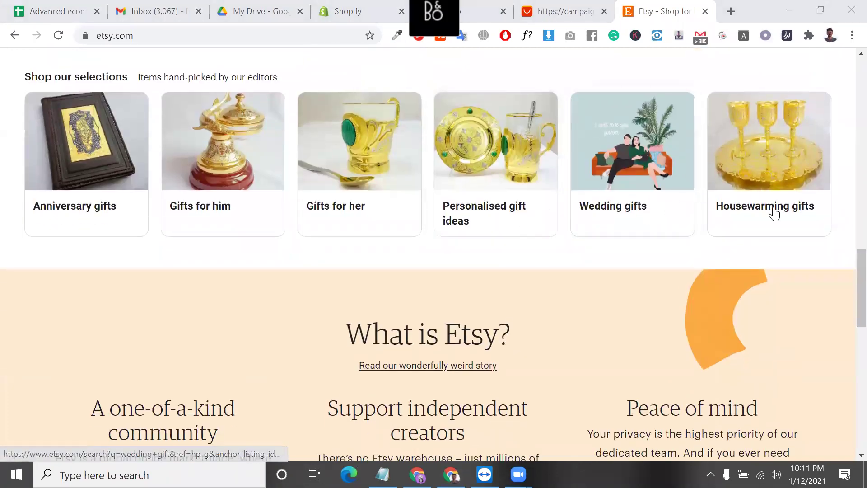
pyautogui.scroll(8, 793, 225)
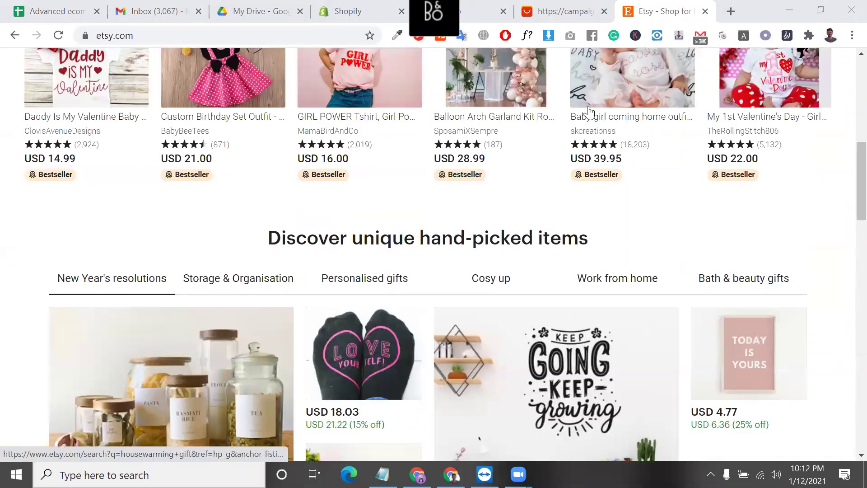
pyautogui.scroll(5, 537, 268)
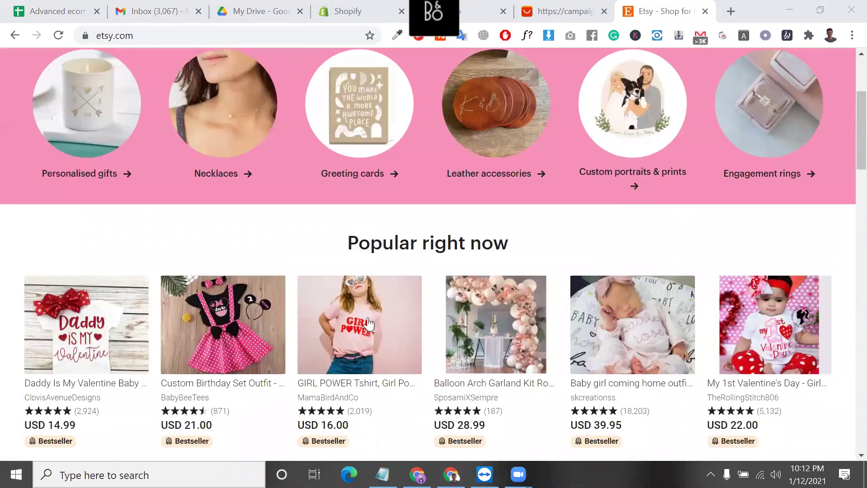
pyautogui.click(205, 40)
pyautogui.tripleClick(253, 42)
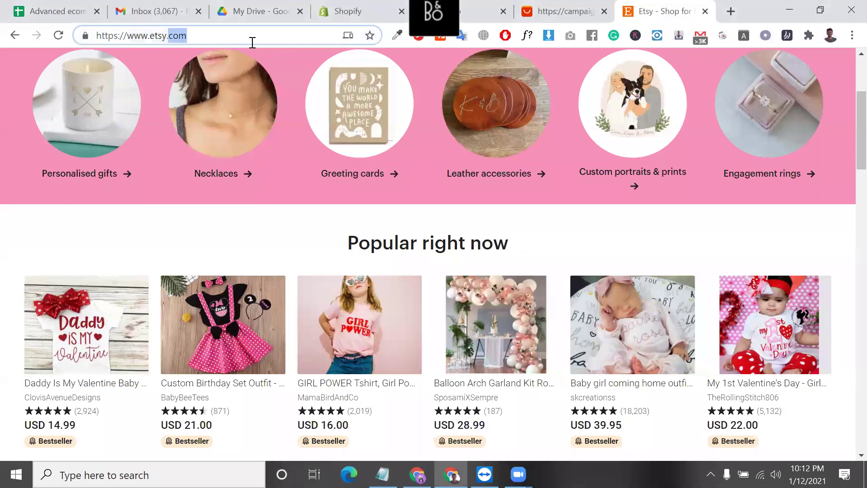
pyautogui.click(575, 228)
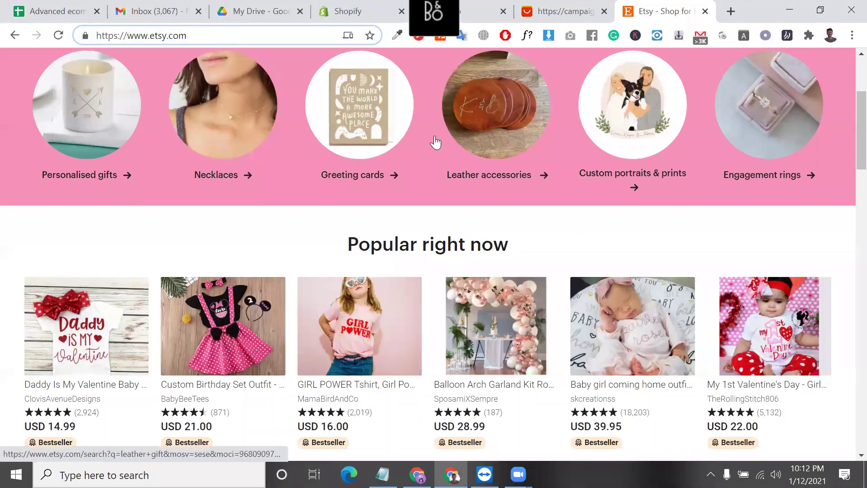
pyautogui.scroll(4, 436, 143)
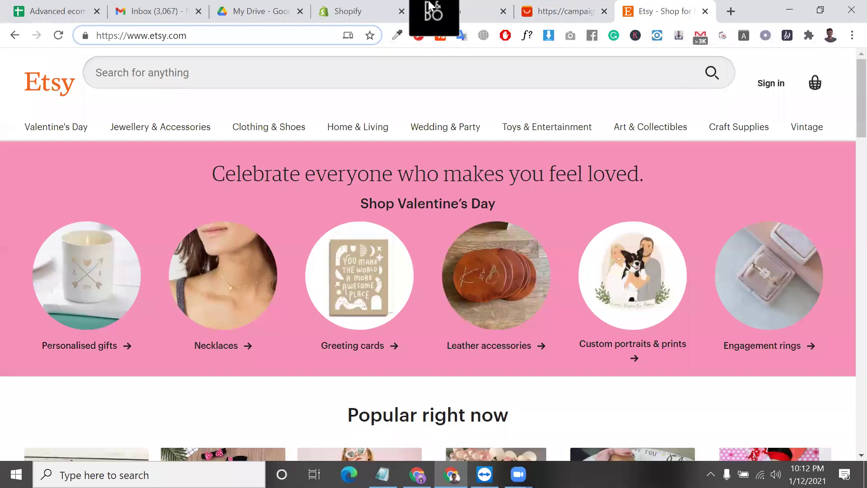
# - Return to the Shopify admin and show Products, listing the shirt and winter gift card
pyautogui.click(259, 10)
pyautogui.click(353, 5)
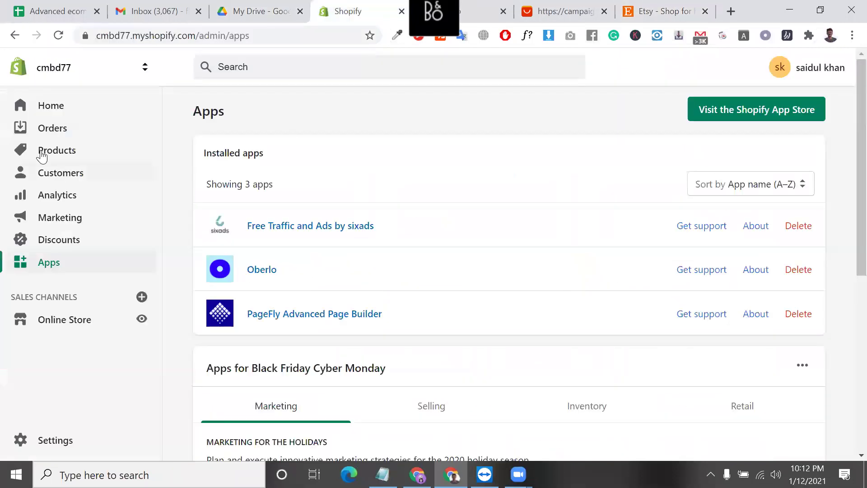
pyautogui.click(40, 152)
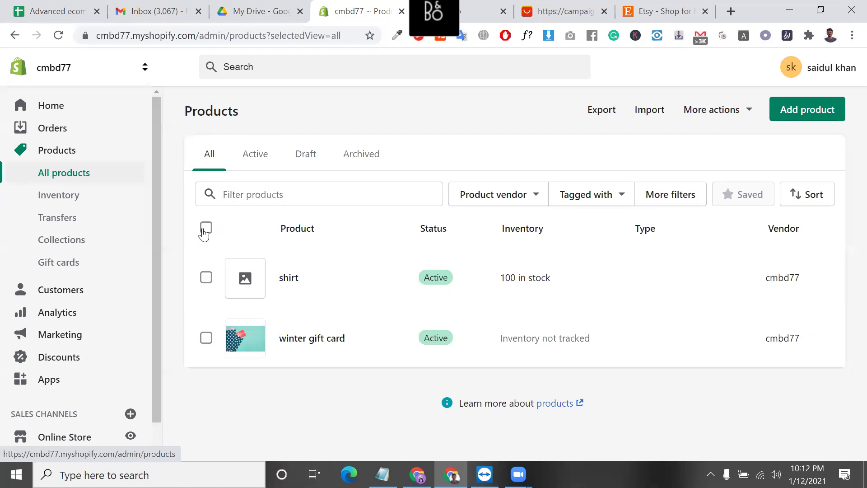
pyautogui.moveTo(463, 9)
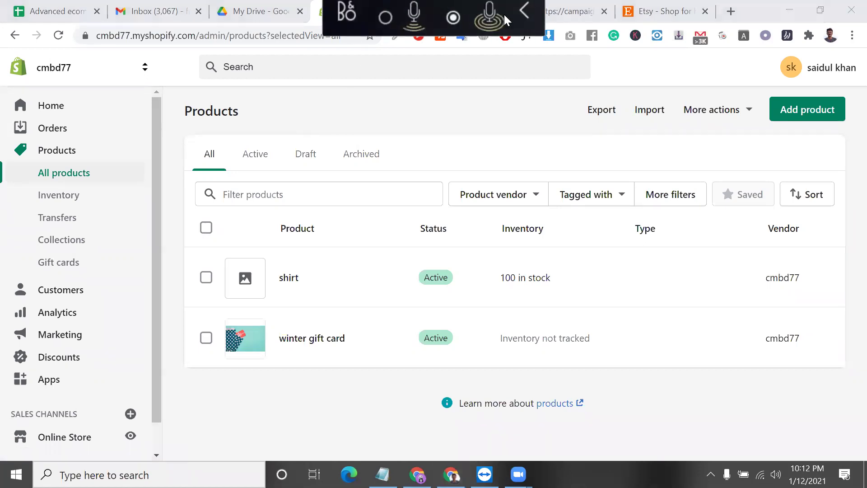
# - Close the AliExpress tab in the browser
pyautogui.click(483, 9)
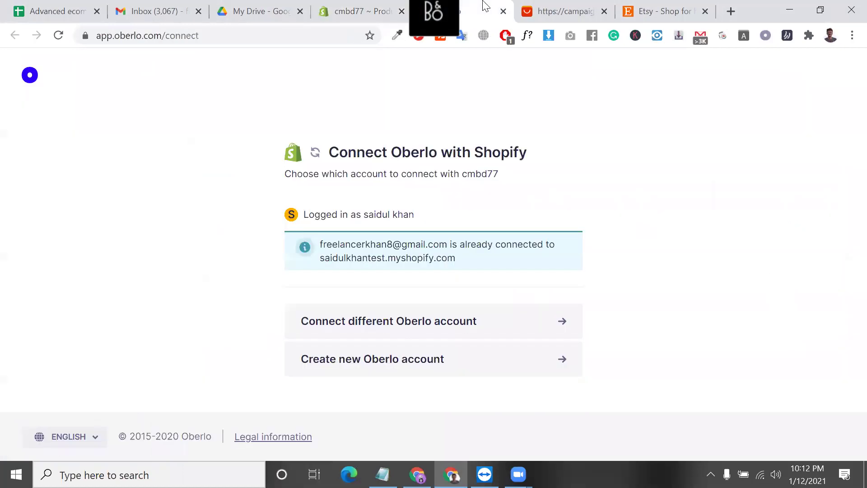
pyautogui.click(576, 6)
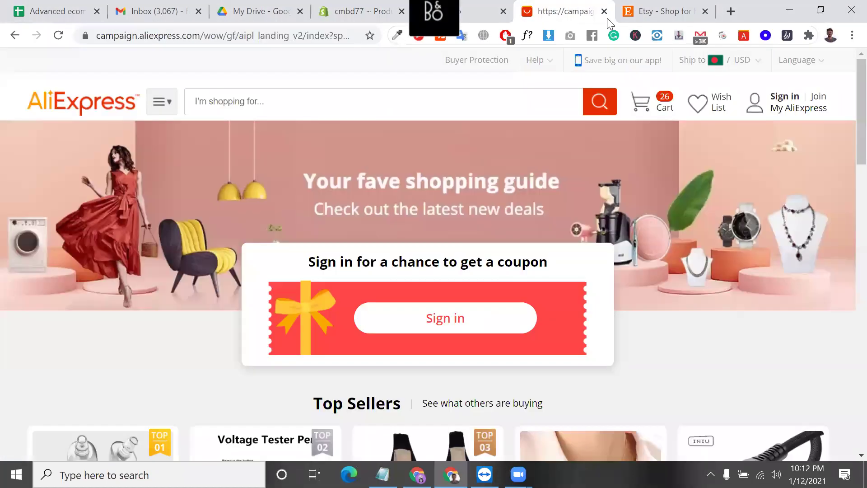
pyautogui.click(603, 10)
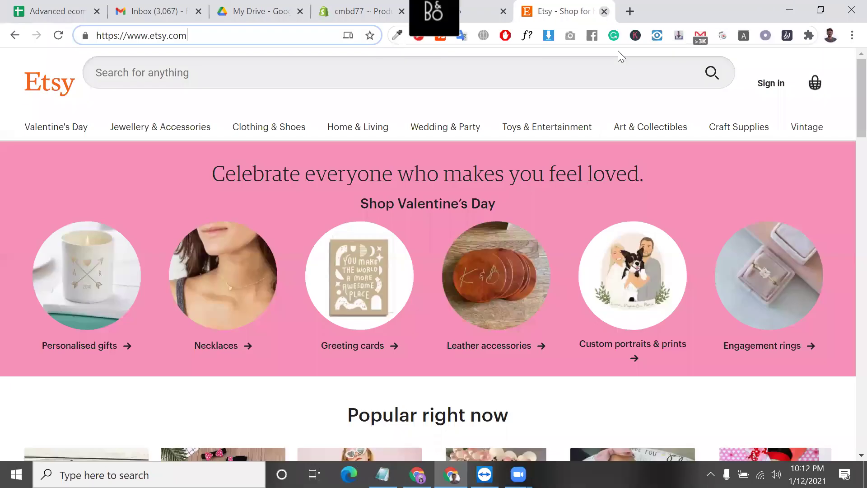
# - Scroll through Etsy's popular items, then go back to the Oberlo connect page
pyautogui.scroll(-4, 517, 220)
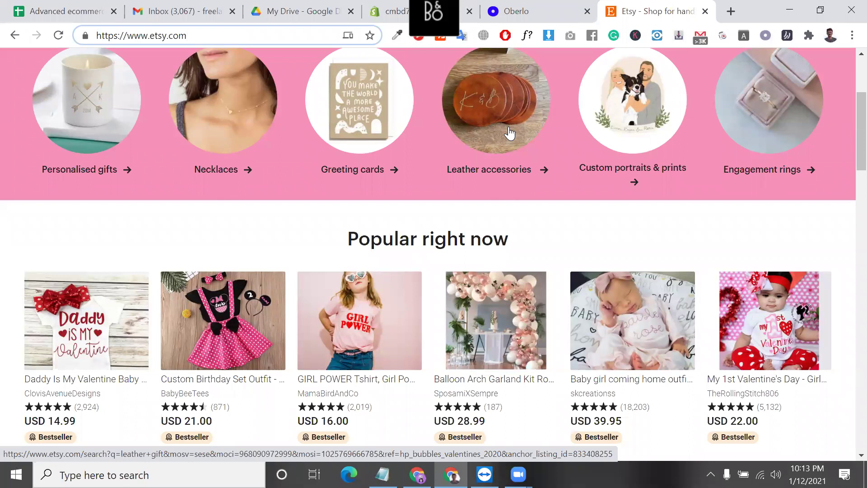
pyautogui.scroll(-2, 578, 180)
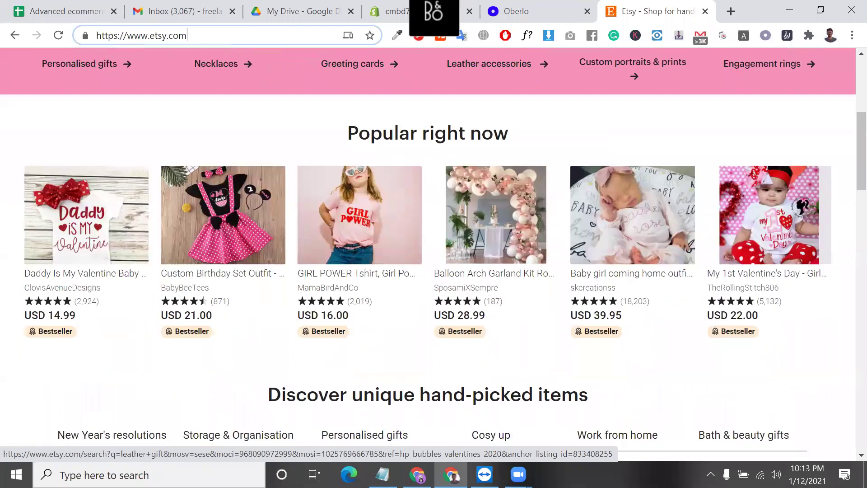
pyautogui.click(396, 11)
# - Choose to connect a different Oberlo account on the Connect Oberlo with Shopify page
pyautogui.click(516, 11)
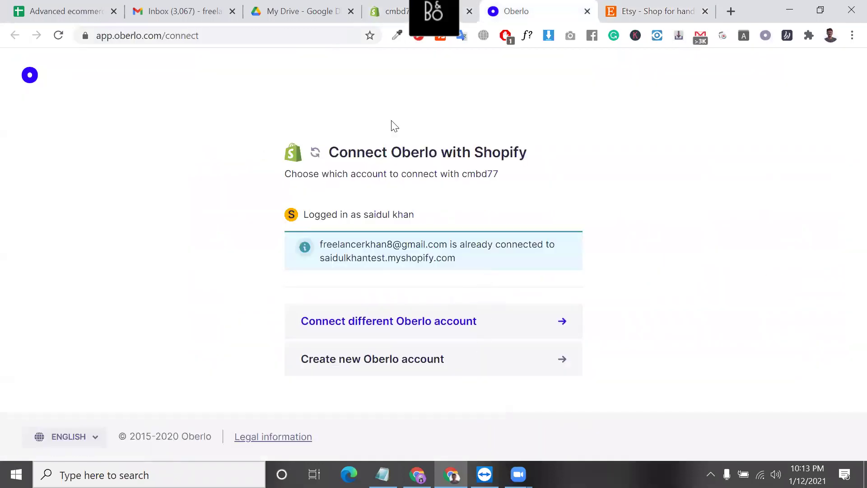
pyautogui.click(400, 322)
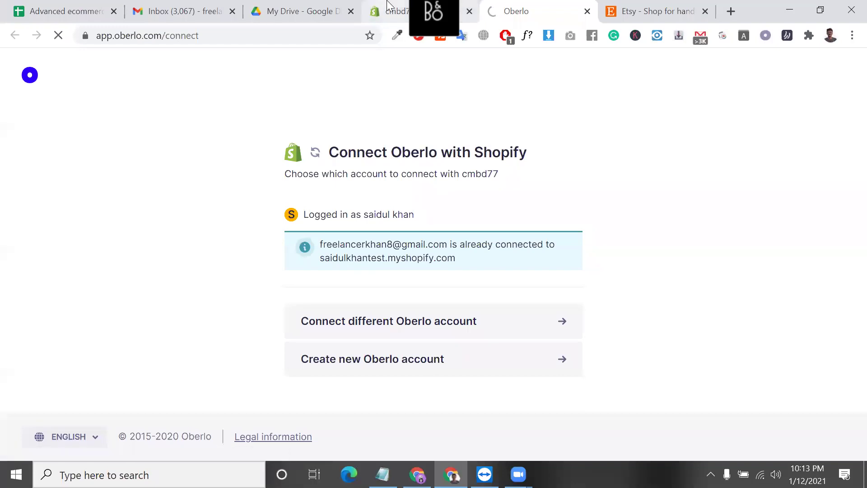
pyautogui.click(389, 6)
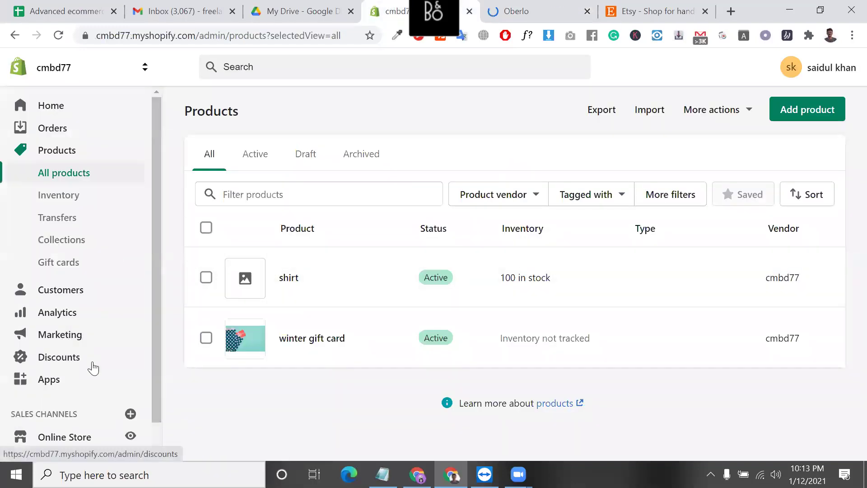
pyautogui.click(522, 20)
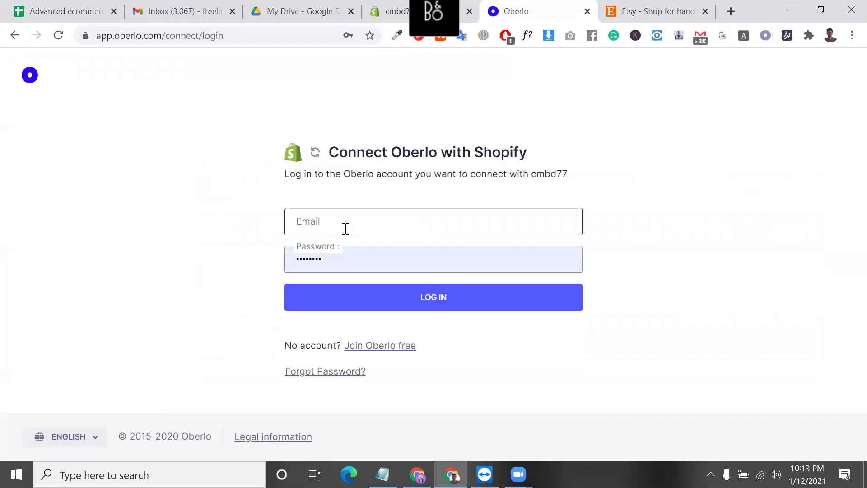
# - Try logging in with the saved login details, then pick creating a new Oberlo account
pyautogui.click(346, 228)
pyautogui.click(338, 213)
pyautogui.click(340, 214)
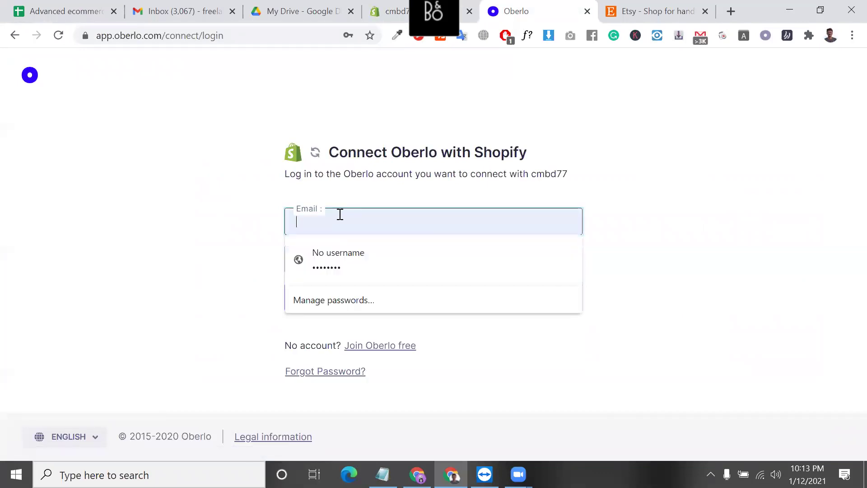
pyautogui.click(355, 253)
pyautogui.click(370, 298)
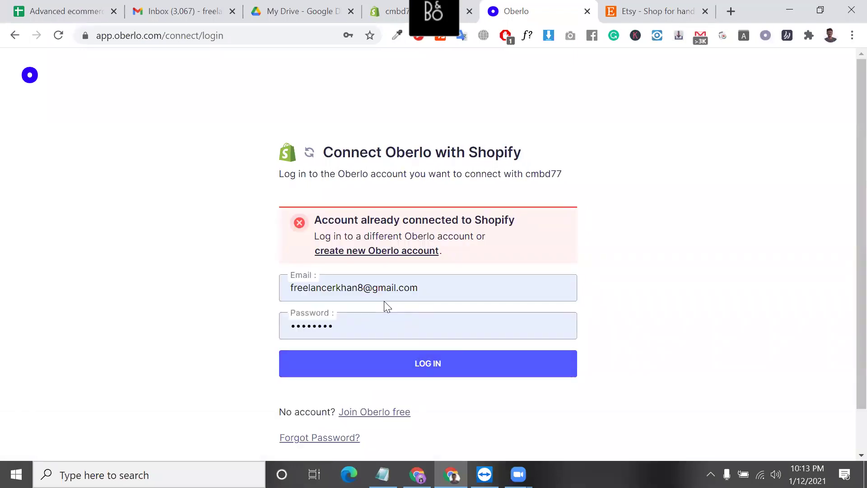
pyautogui.click(411, 254)
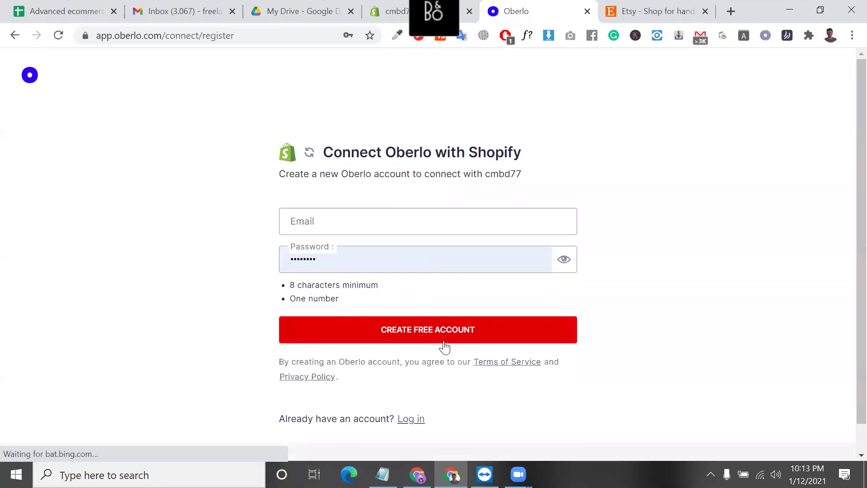
# - Copy the account e-mail address from the other Chrome profile's window
pyautogui.click(466, 342)
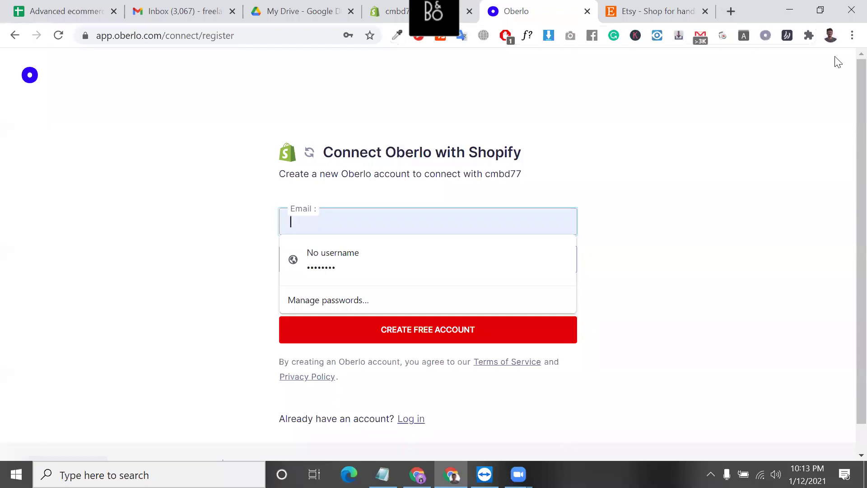
pyautogui.click(830, 35)
pyautogui.scroll(-5, 741, 380)
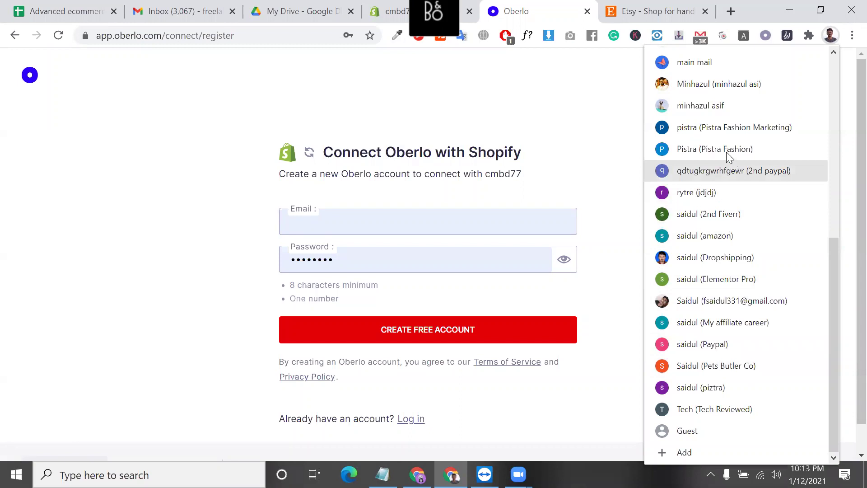
pyautogui.scroll(2, 724, 141)
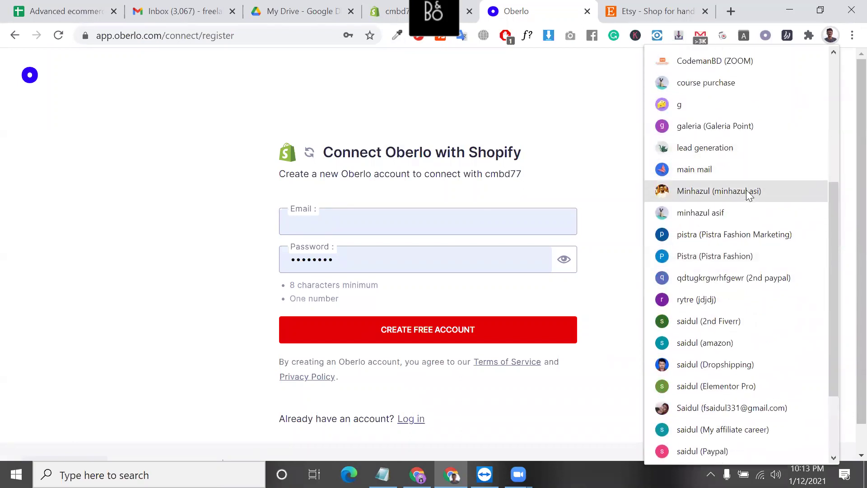
pyautogui.scroll(-2, 736, 294)
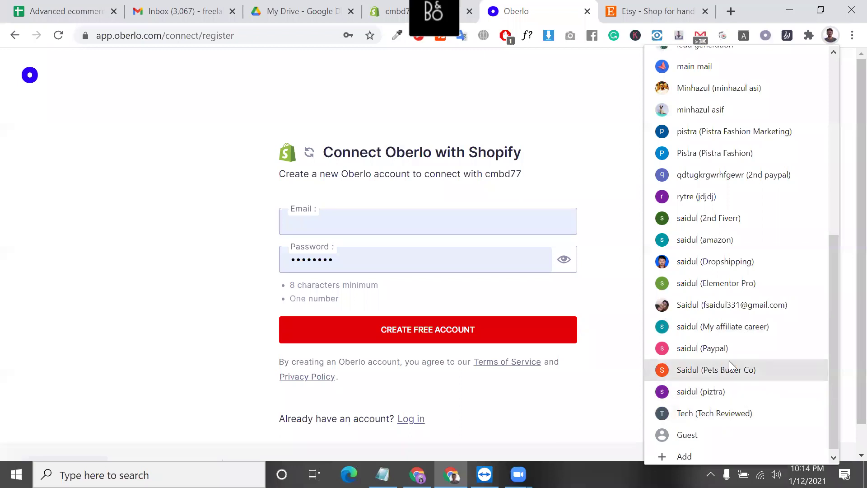
pyautogui.click(731, 393)
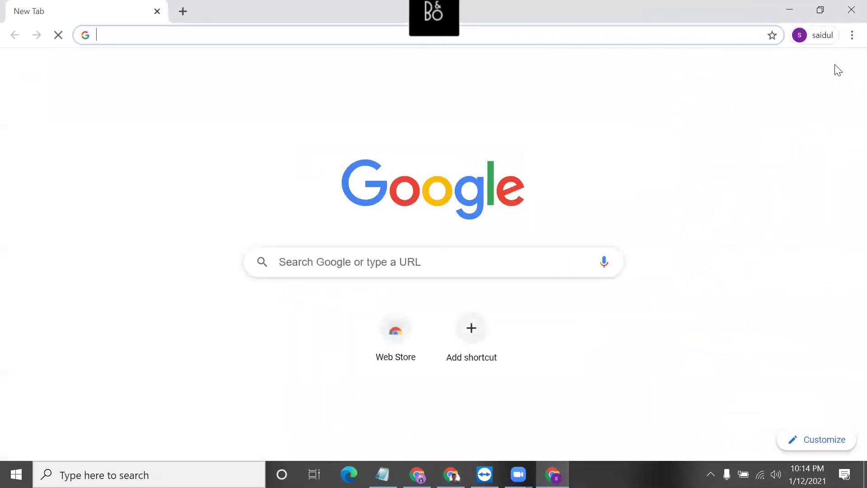
pyautogui.click(838, 78)
pyautogui.doubleClick(741, 191)
pyautogui.click(742, 192)
pyautogui.rightClick(742, 191)
pyautogui.click(748, 202)
pyautogui.click(790, 6)
# - Paste the e-mail, replace the autofilled password with an eight-character one, and create the free account
pyautogui.click(408, 224)
pyautogui.hotkey('ctrl', 'v')
pyautogui.click(381, 260)
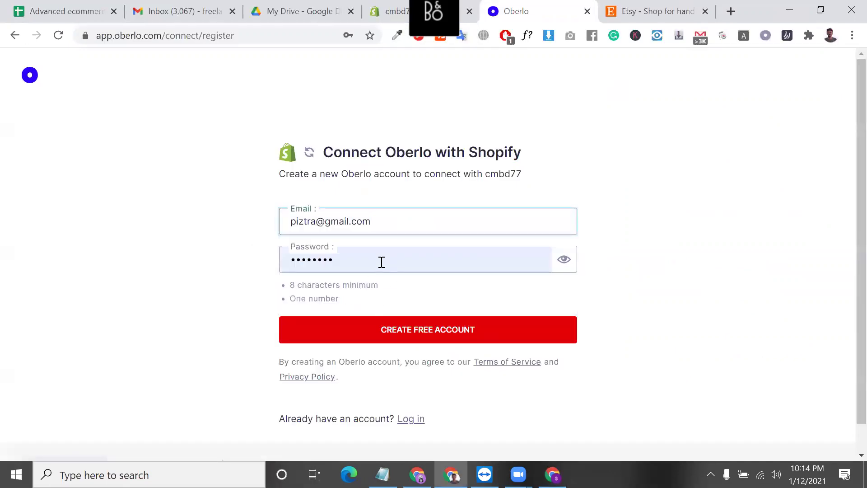
pyautogui.doubleClick(380, 256)
pyautogui.press('BackSpace')
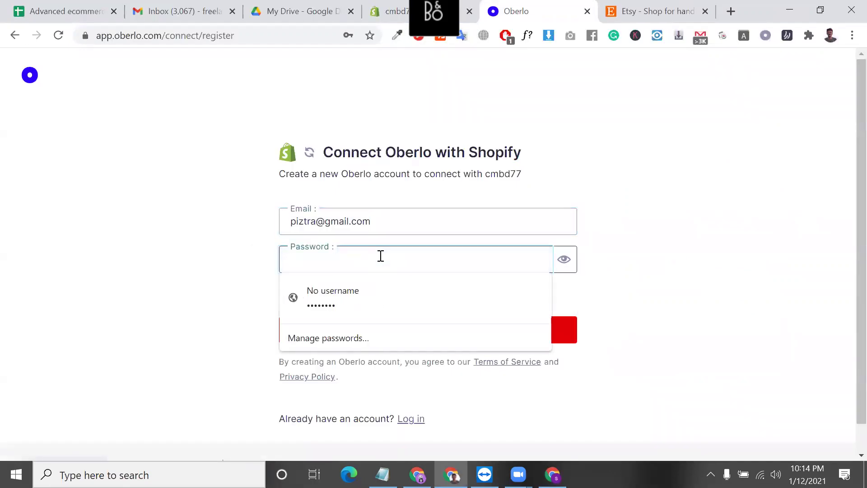
pyautogui.write('••••••')
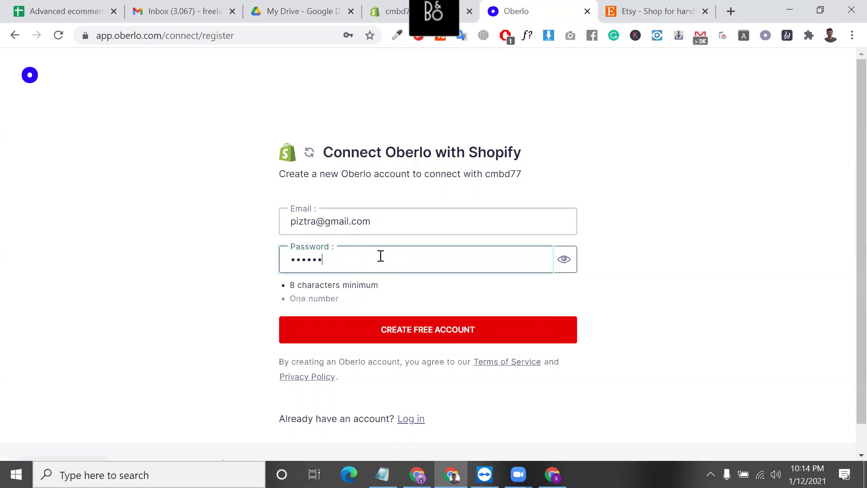
pyautogui.write('••')
pyautogui.click(409, 332)
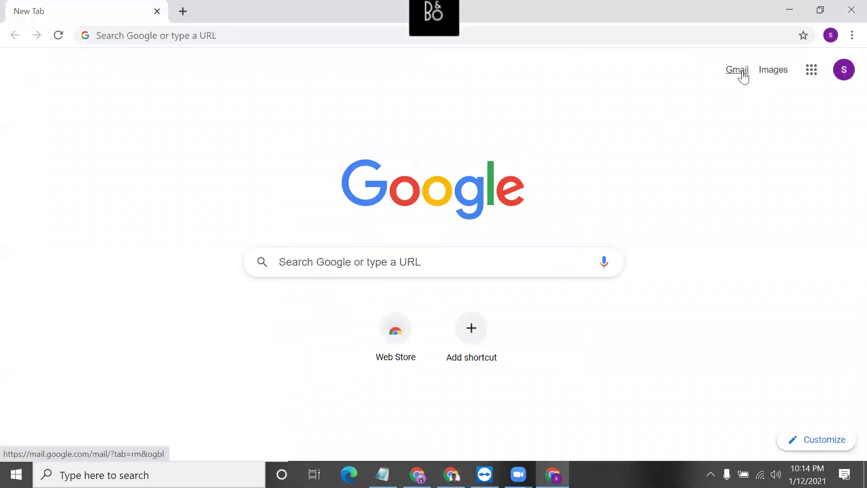
# - Hide the extra Chrome window, review the dashboard's 1/4 setup checklist, and go to Find products
pyautogui.click(738, 72)
pyautogui.click(801, 6)
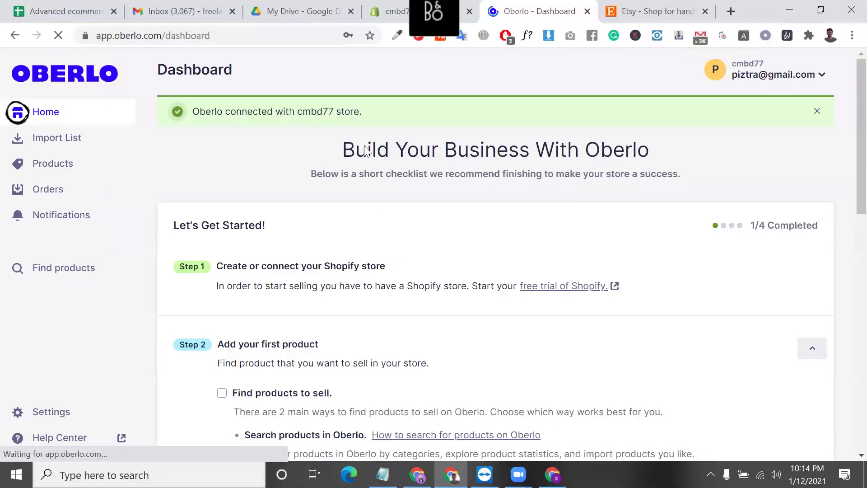
pyautogui.scroll(-5, 387, 286)
pyautogui.scroll(-2, 474, 377)
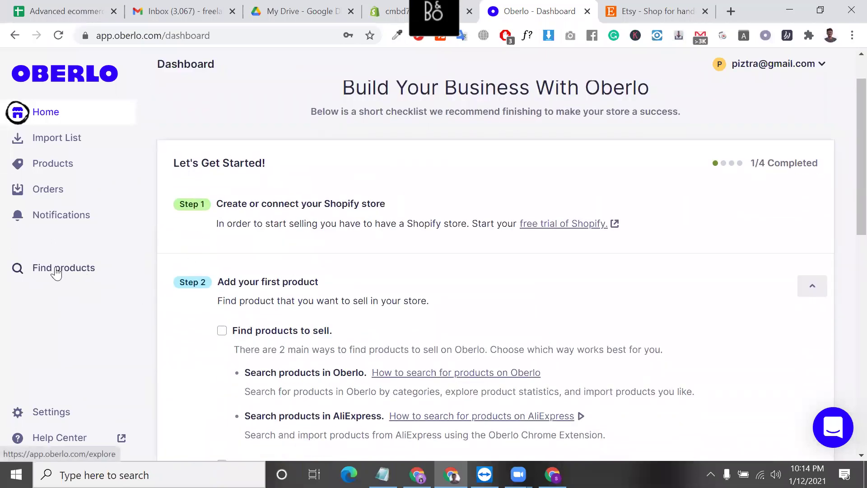
pyautogui.click(80, 271)
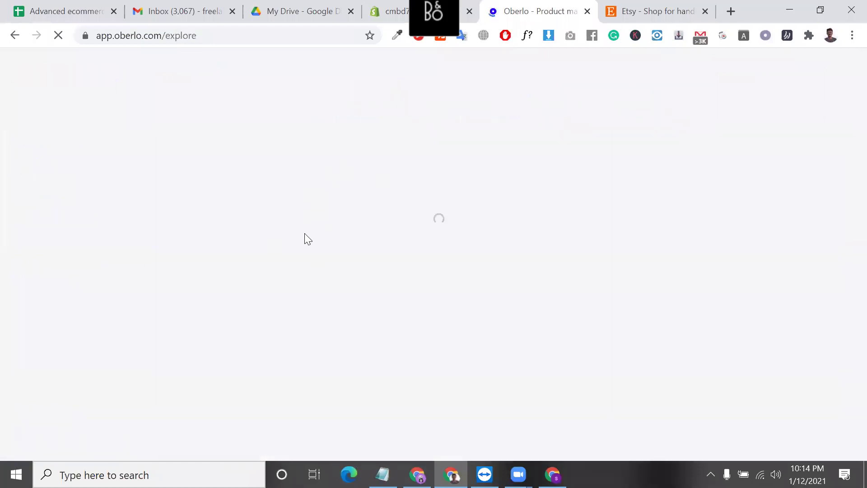
# - Browse the Jewelry & Accessories category on AliExpress through Oberlo
pyautogui.scroll(-1, 316, 226)
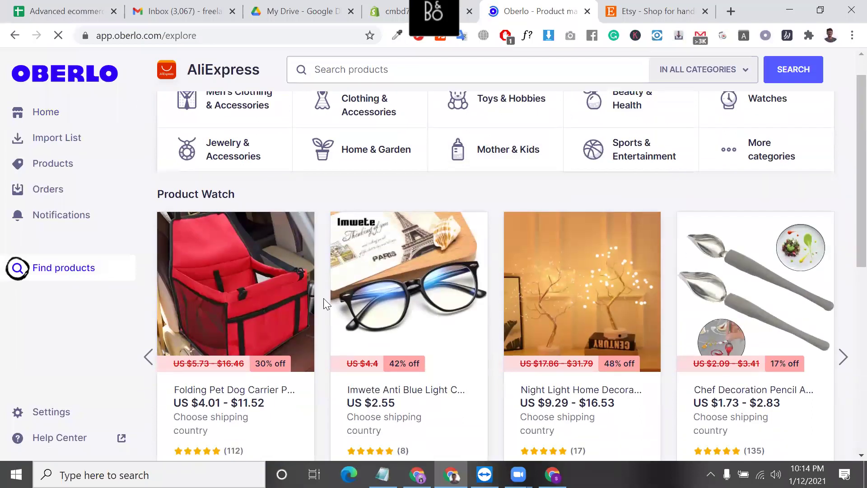
pyautogui.scroll(1, 374, 233)
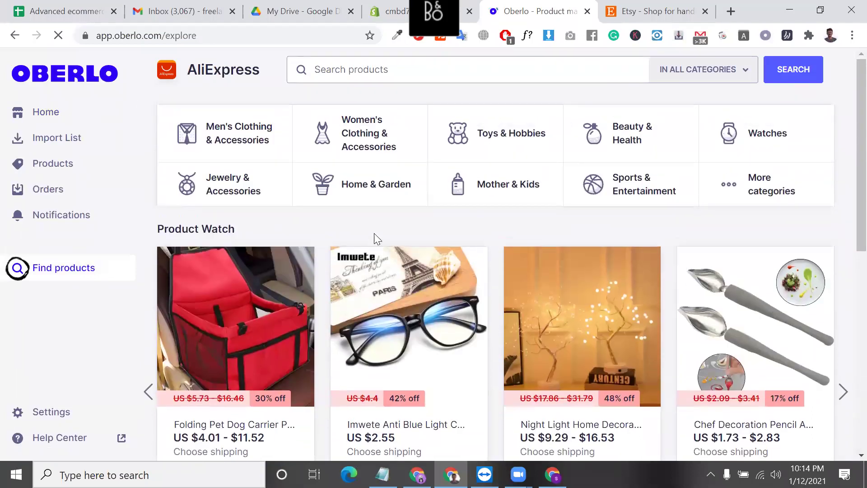
pyautogui.click(230, 192)
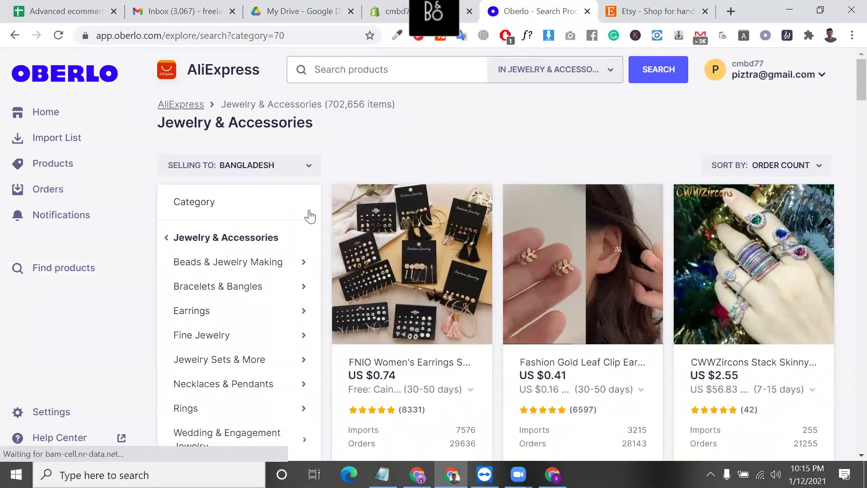
pyautogui.scroll(-2, 280, 291)
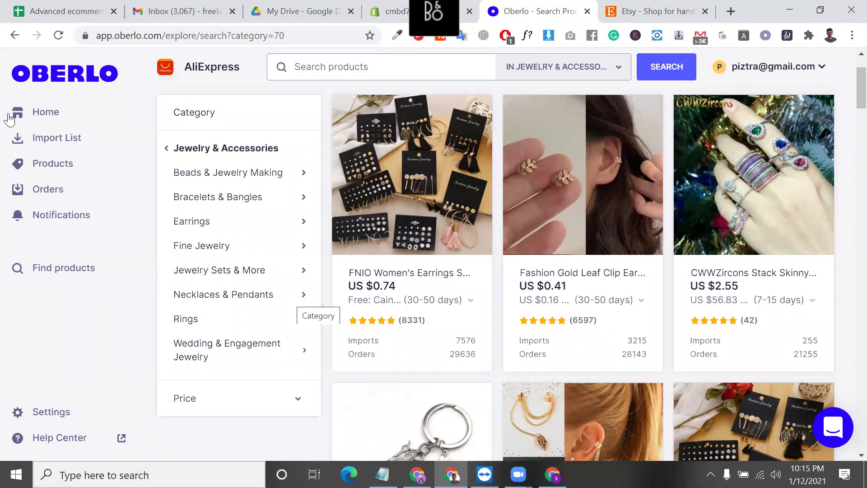
# - Return to the dashboard, explore products, scroll through Product Watch deals, and close the Etsy tab
pyautogui.click(62, 118)
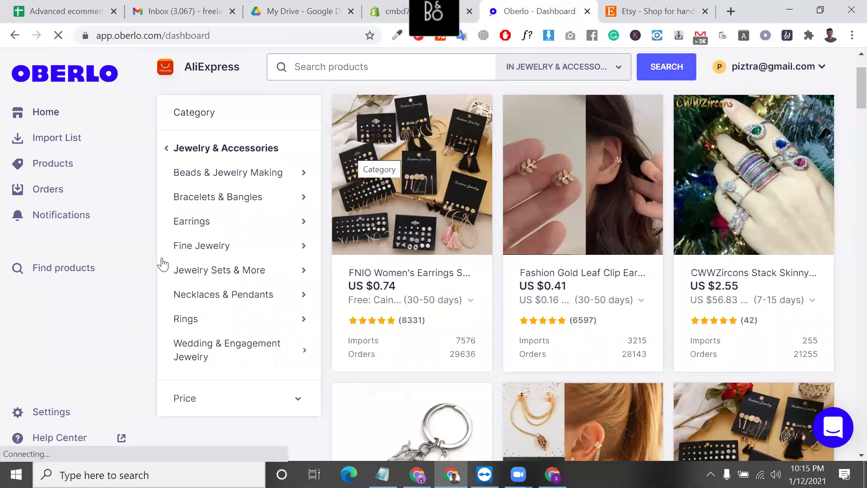
pyautogui.scroll(-4, 207, 291)
pyautogui.scroll(-3, 207, 291)
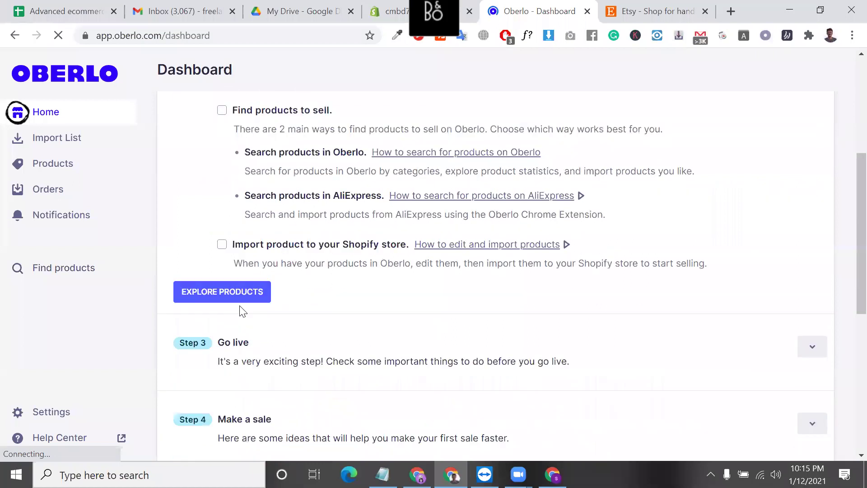
pyautogui.click(229, 234)
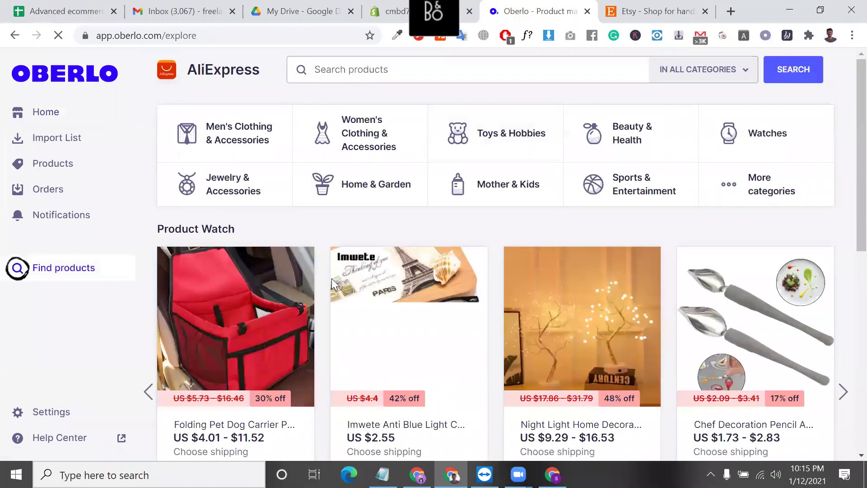
pyautogui.scroll(-3, 627, 226)
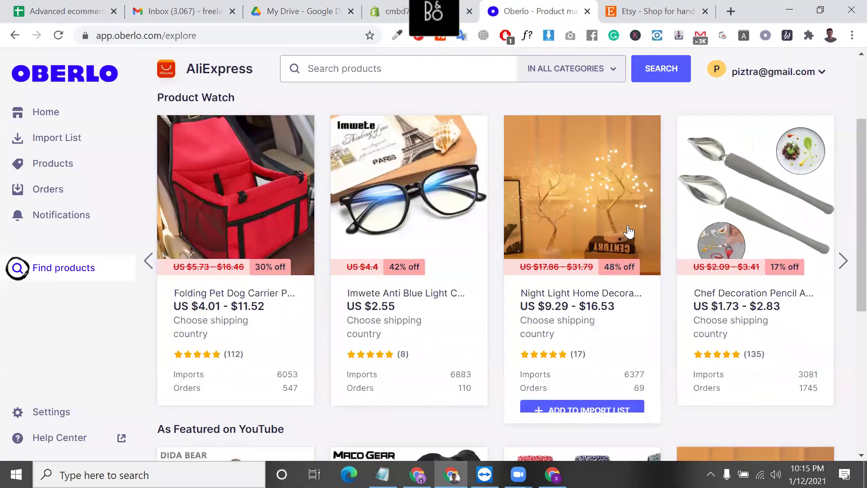
pyautogui.scroll(-2, 628, 232)
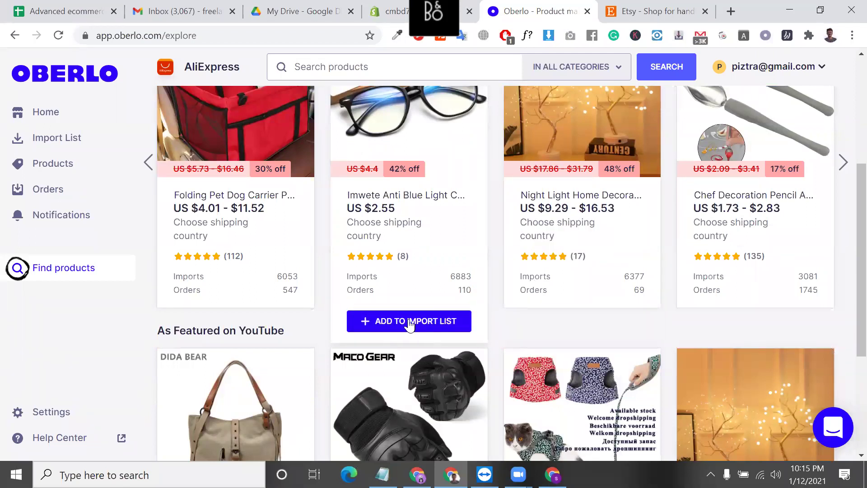
pyautogui.click(669, 12)
pyautogui.click(705, 12)
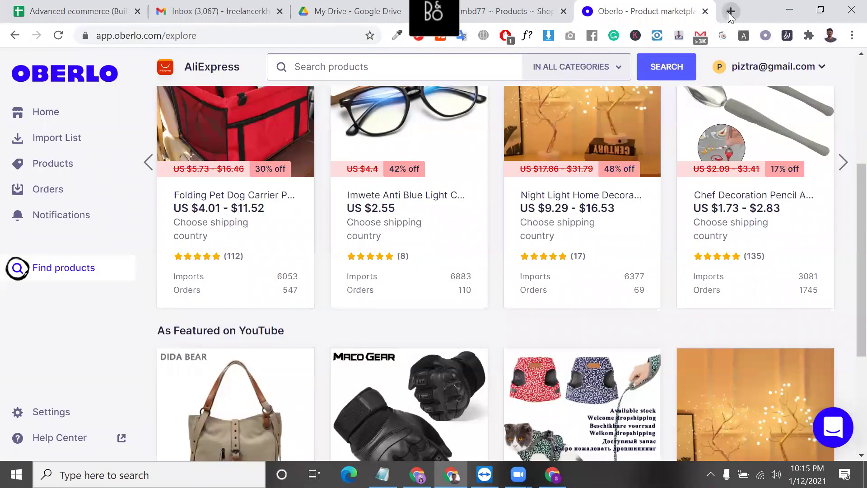
# - Search 'oberlo extension' in a new tab and open its Chrome Web Store page
pyautogui.click(730, 13)
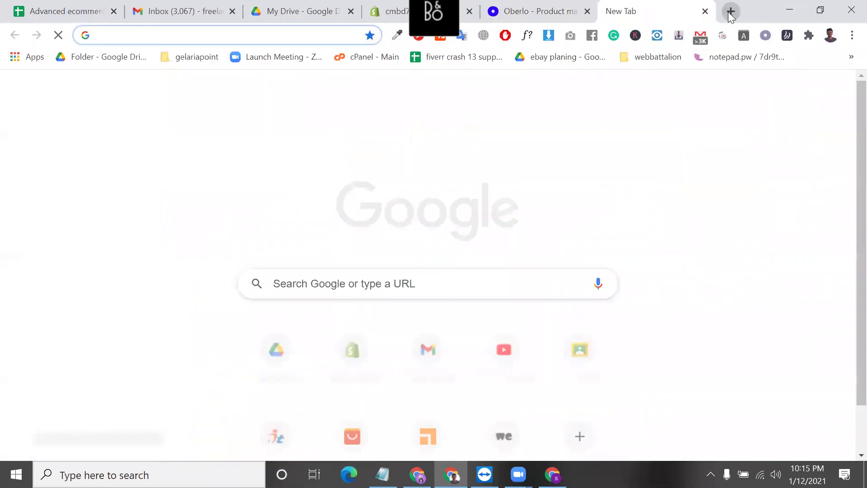
pyautogui.write('ove')
pyautogui.press('BackSpace')
pyautogui.press('BackSpace')
pyautogui.write('b')
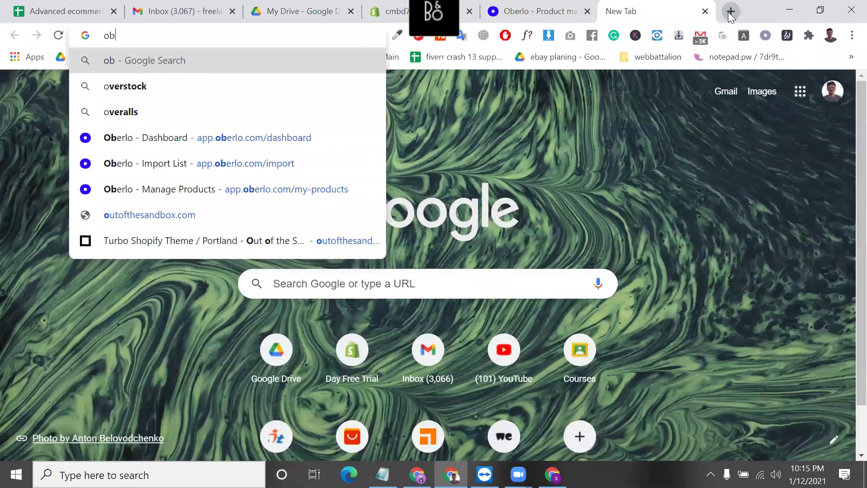
pyautogui.write('erlo extension')
pyautogui.press('Return')
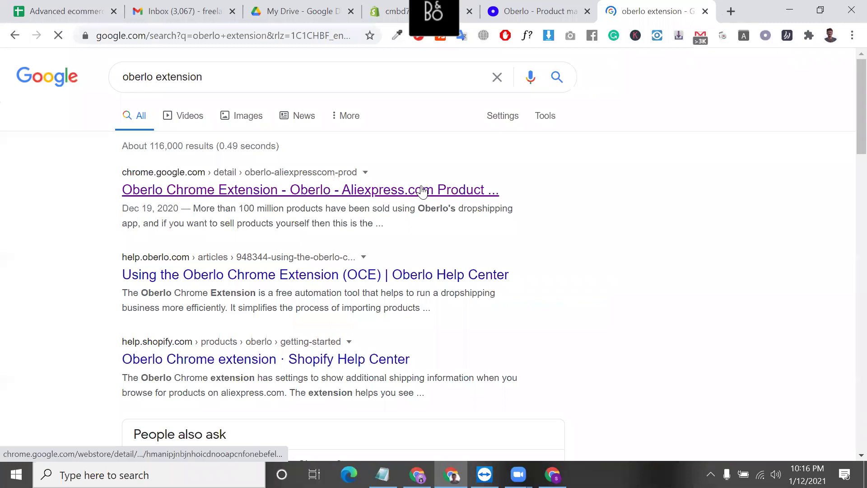
pyautogui.click(422, 190)
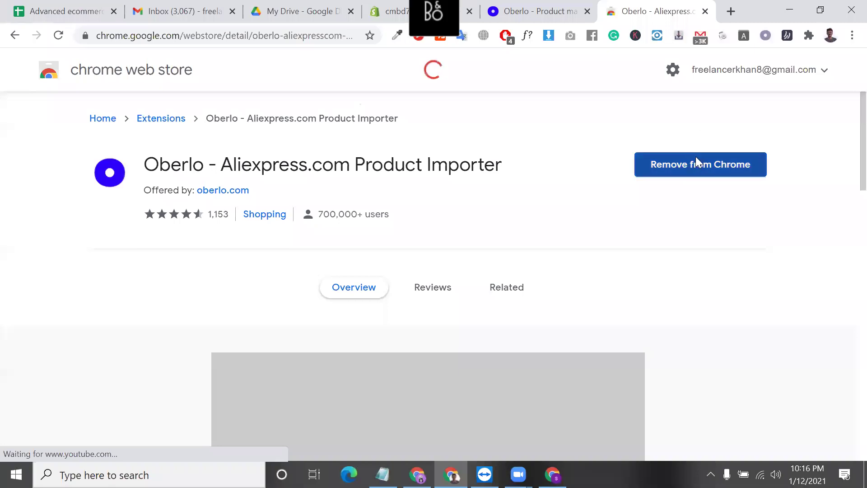
# - Go to the AliExpress homepage by entering 'ali' in the address bar
pyautogui.click(331, 38)
pyautogui.write('ali')
pyautogui.press('Return')
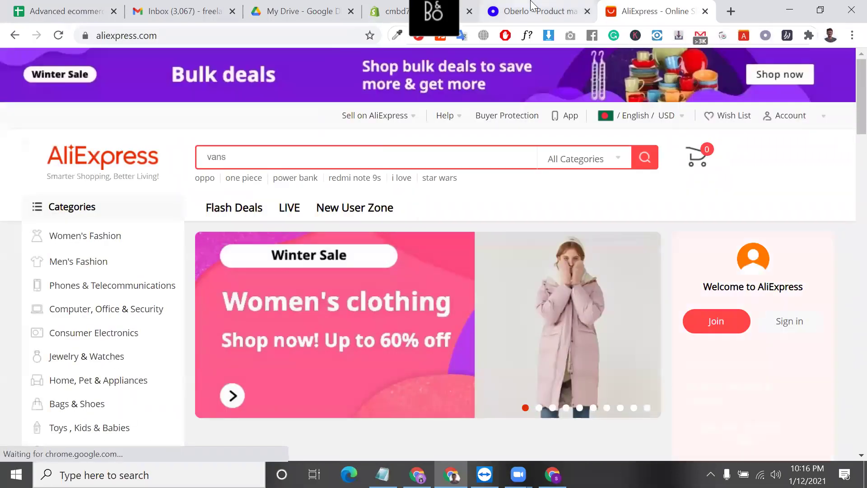
# - Add the blue-light glasses to the Oberlo import list from the product finder
pyautogui.click(519, 11)
pyautogui.moveTo(438, 326)
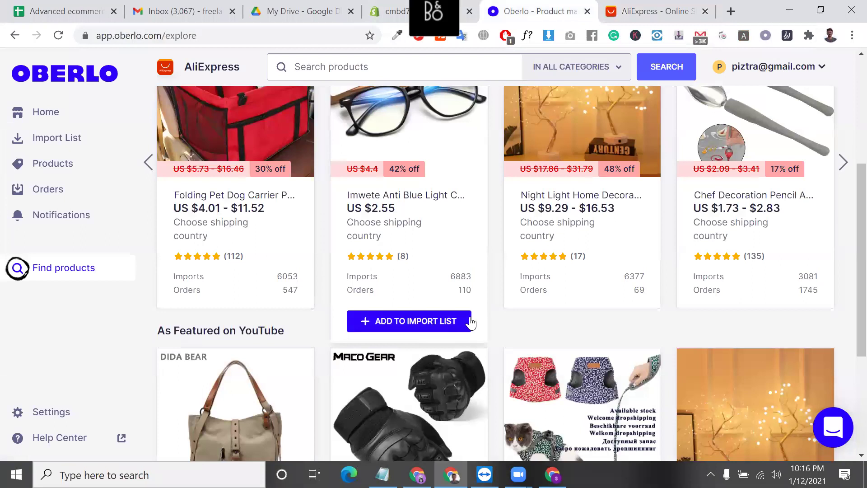
pyautogui.click(446, 326)
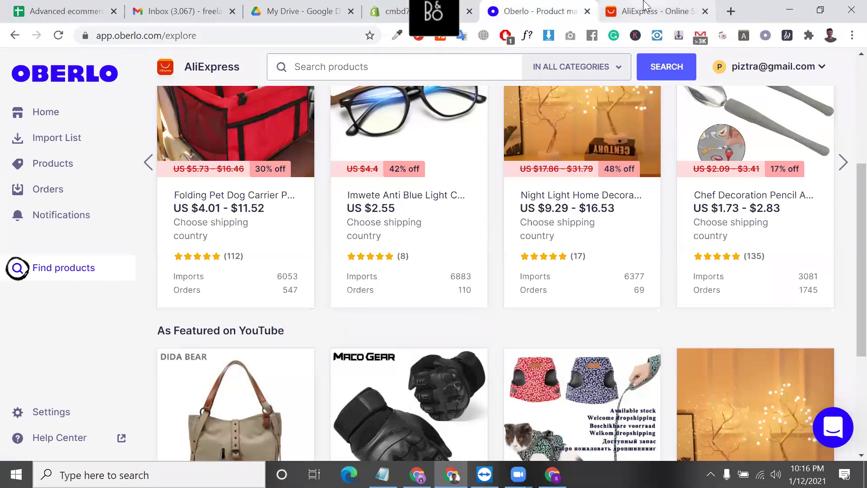
pyautogui.scroll(-8, 289, 333)
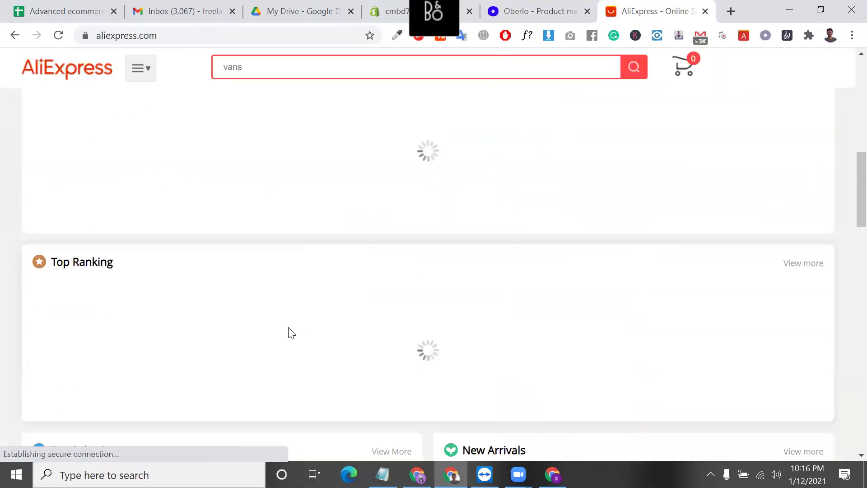
pyautogui.scroll(2, 431, 227)
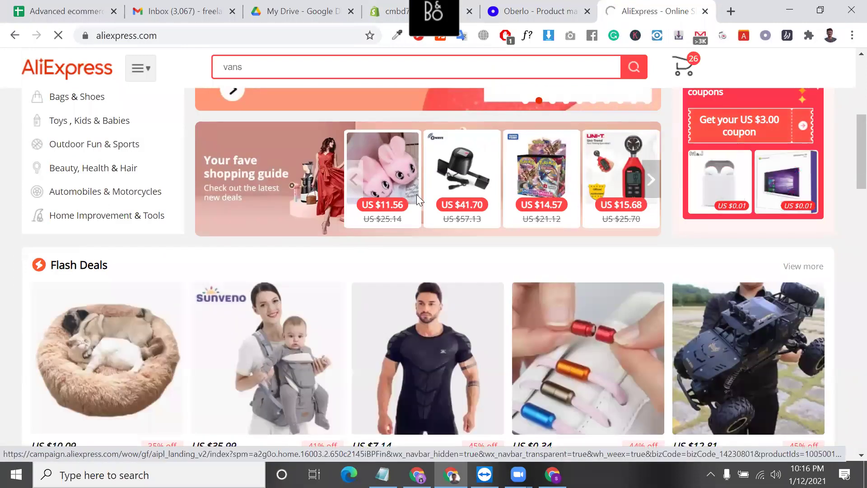
# - Open the AliExpress featured deals page and sign in with the Google account
pyautogui.click(416, 195)
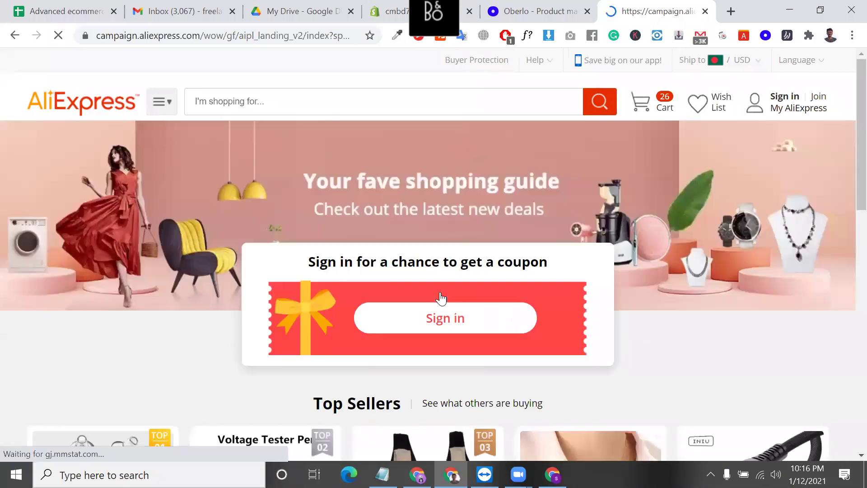
pyautogui.rightClick(441, 297)
pyautogui.click(455, 321)
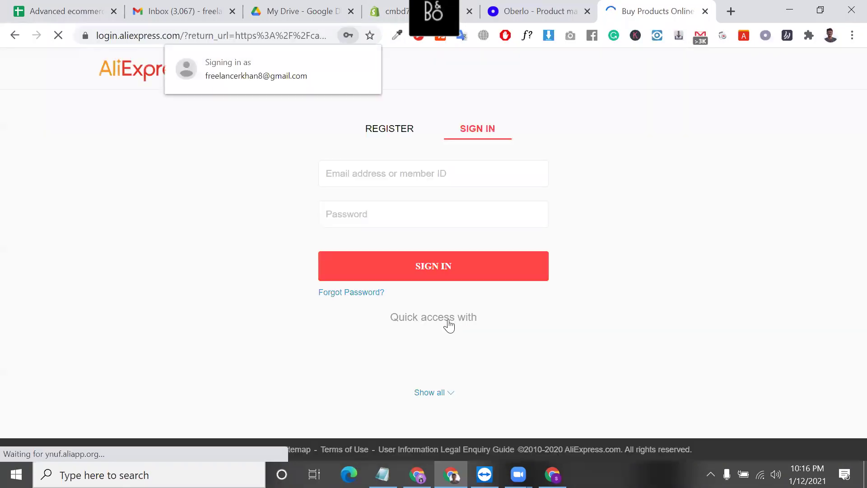
pyautogui.click(419, 273)
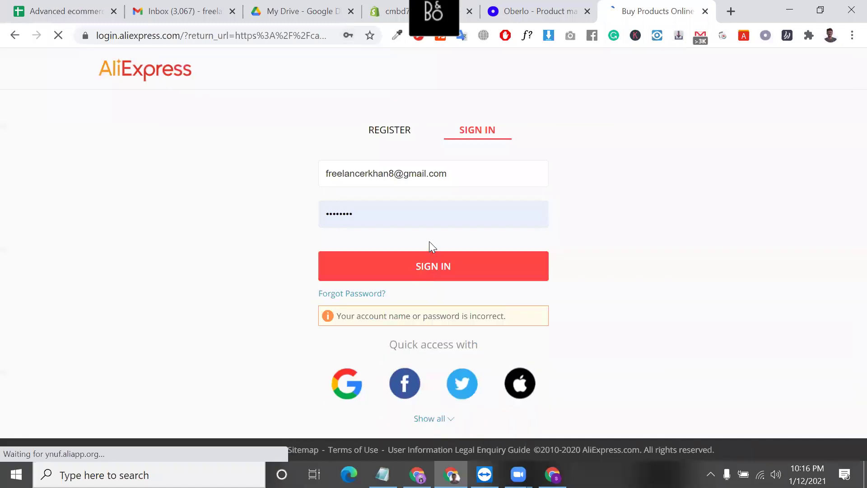
pyautogui.click(357, 384)
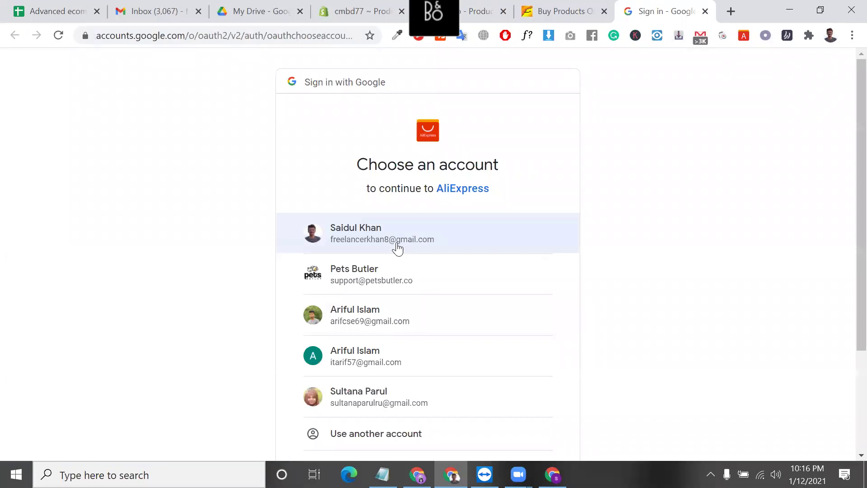
pyautogui.click(399, 244)
pyautogui.scroll(-3, 668, 245)
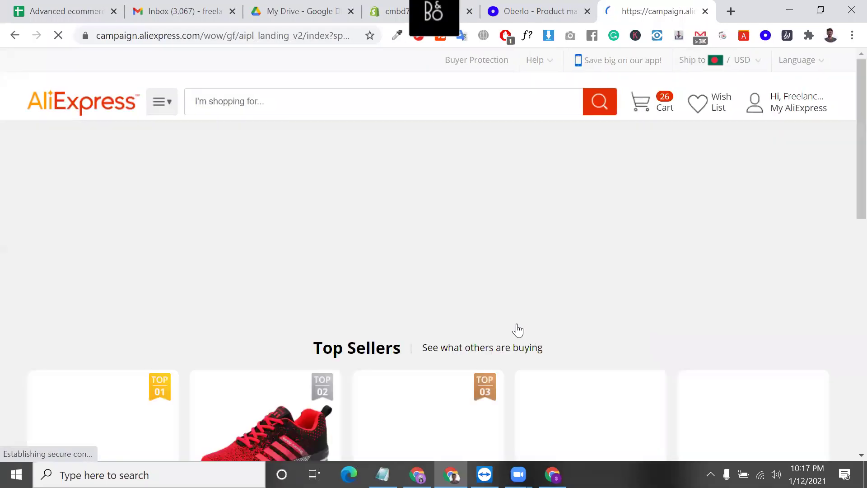
# - Open the red TOP 02 men's running shoe (US $11.51 - 14.41) and review its colours, sizes and store
pyautogui.scroll(-5, 458, 285)
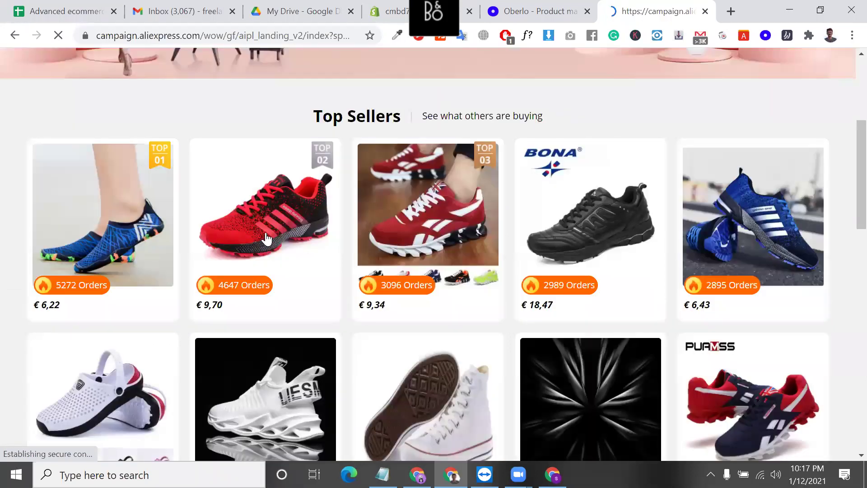
pyautogui.click(297, 226)
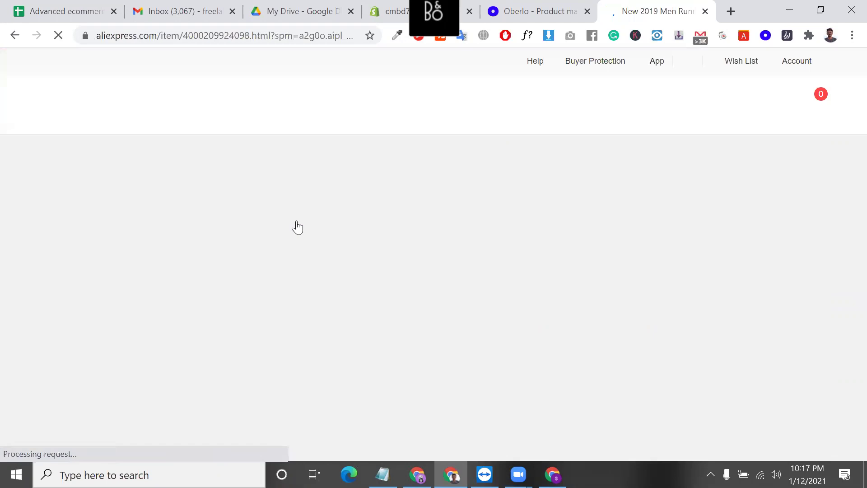
pyautogui.scroll(-2, 487, 265)
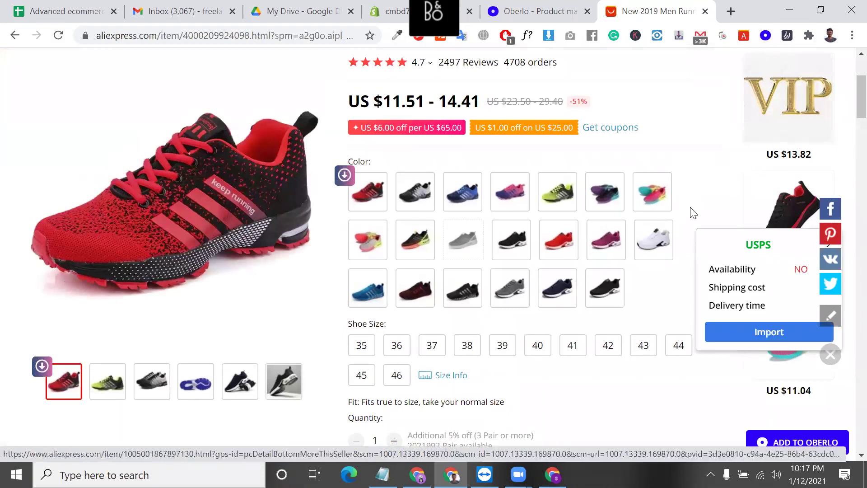
pyautogui.scroll(-3, 691, 212)
pyautogui.scroll(-1, 677, 352)
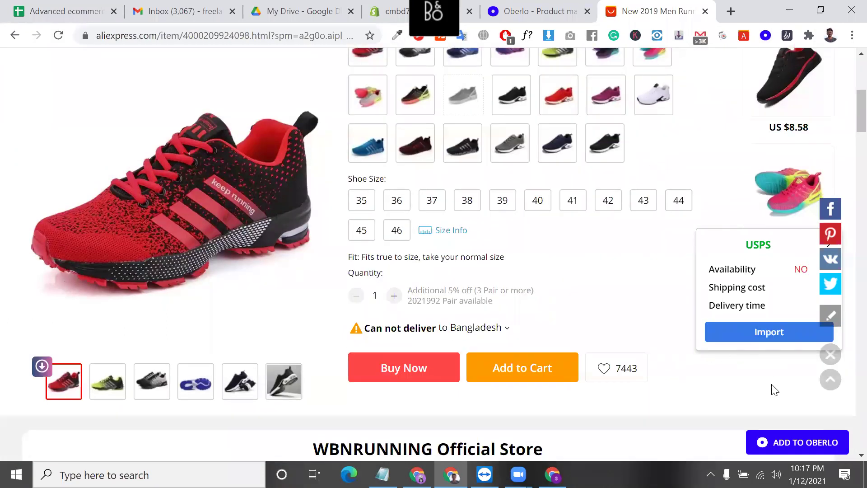
pyautogui.scroll(1, 646, 284)
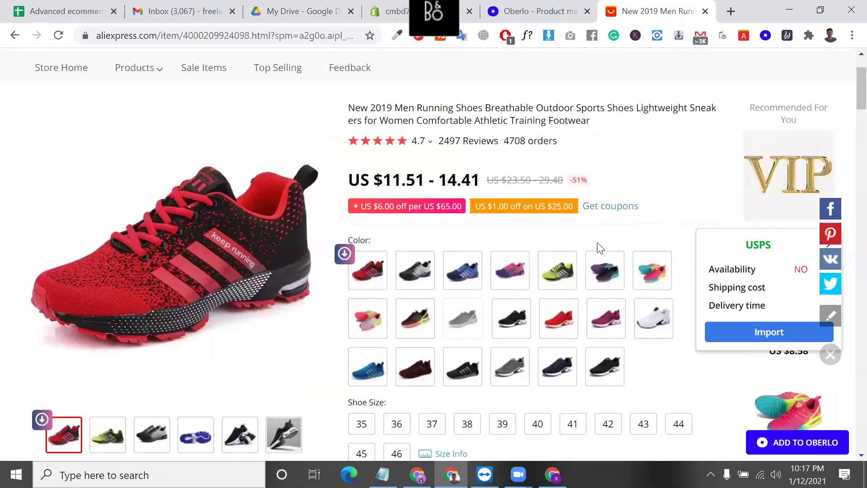
pyautogui.scroll(-8, 597, 248)
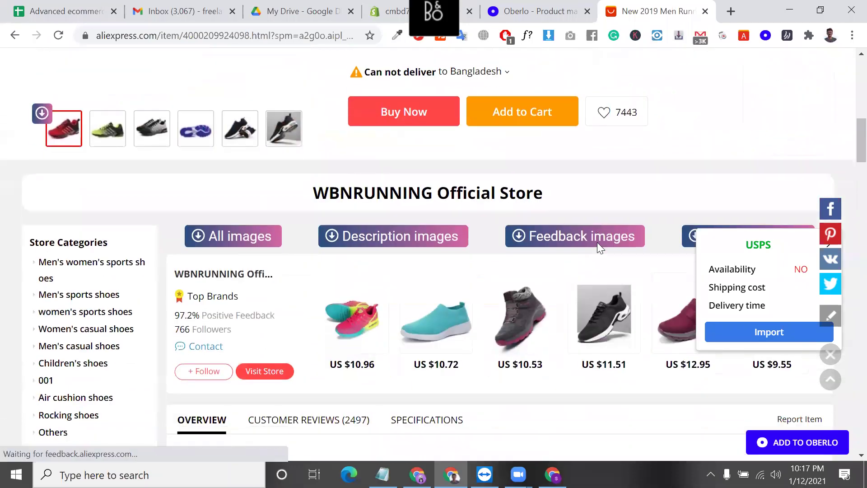
pyautogui.scroll(5, 655, 264)
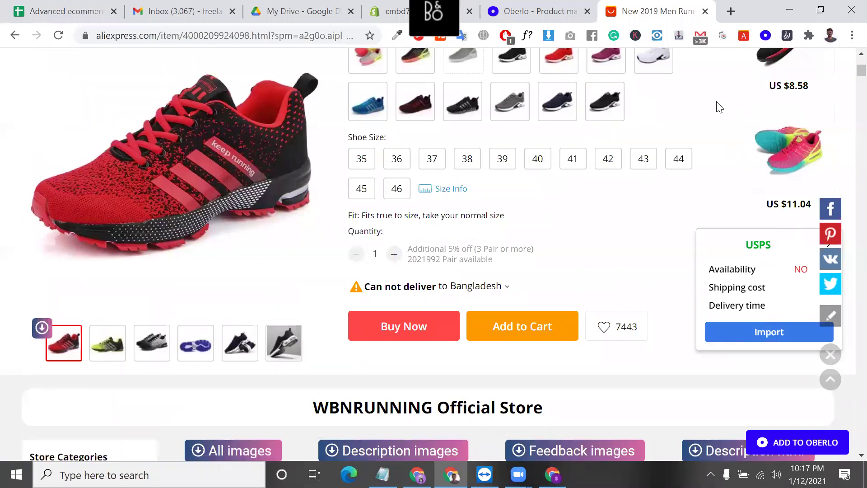
# - Add the running shoe to the import list with the Oberlo extension, then check the import list
pyautogui.click(765, 37)
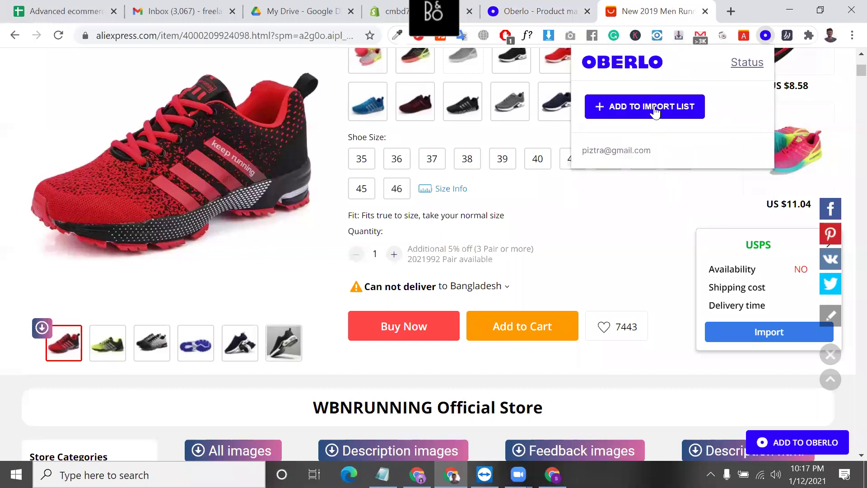
pyautogui.click(660, 114)
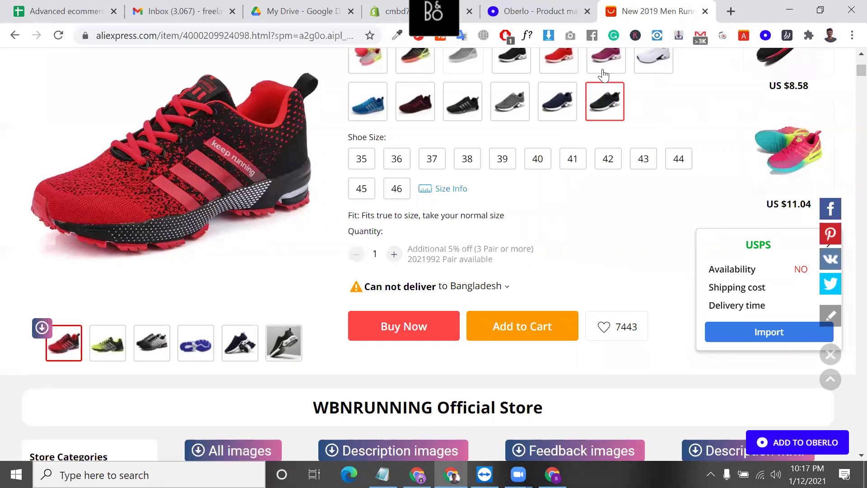
pyautogui.click(589, 4)
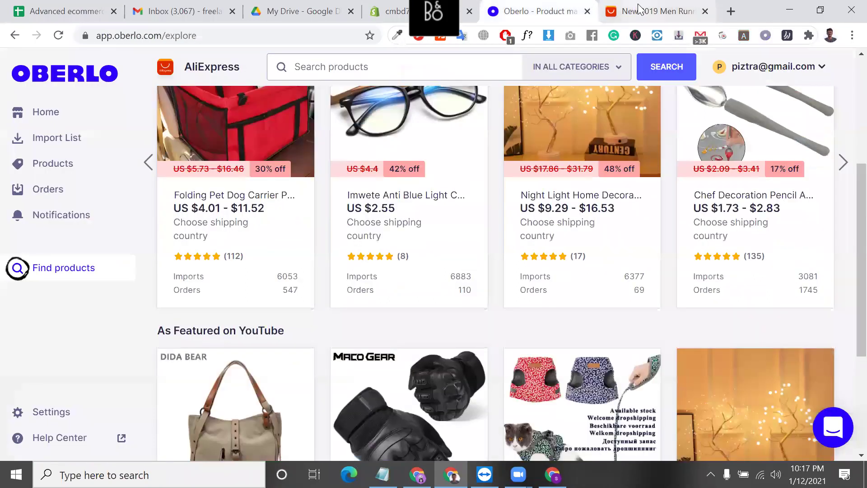
pyautogui.click(642, 10)
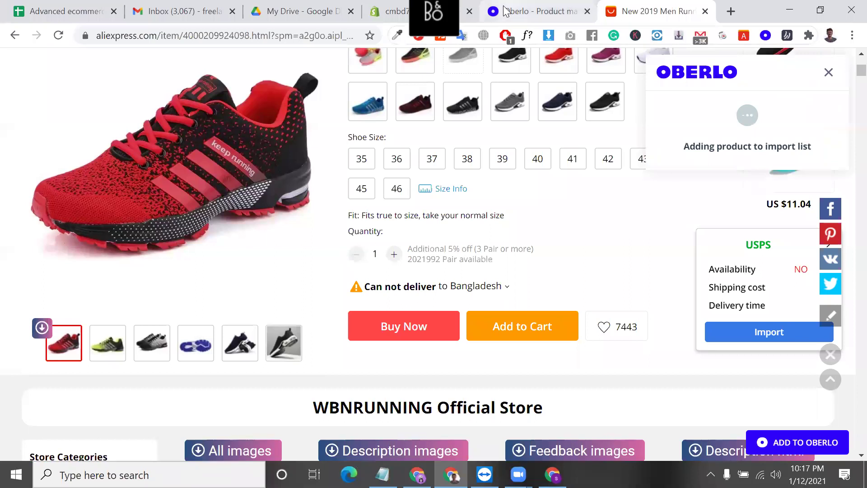
pyautogui.click(505, 10)
pyautogui.click(650, 11)
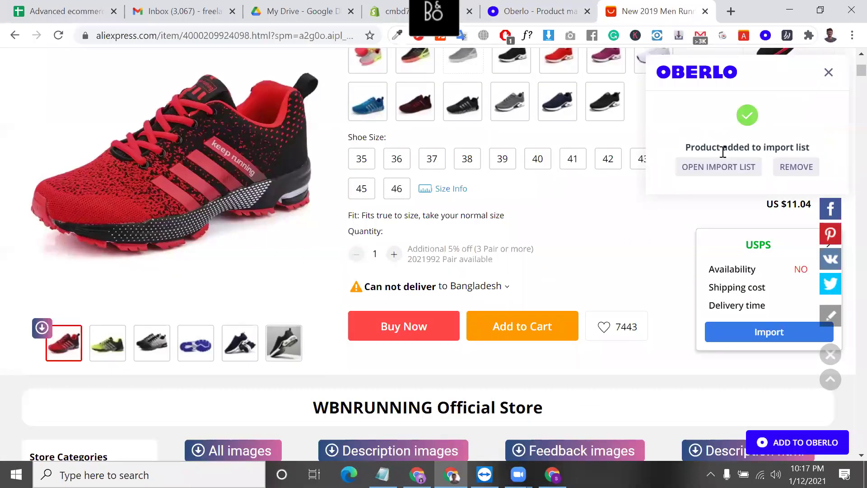
pyautogui.click(751, 168)
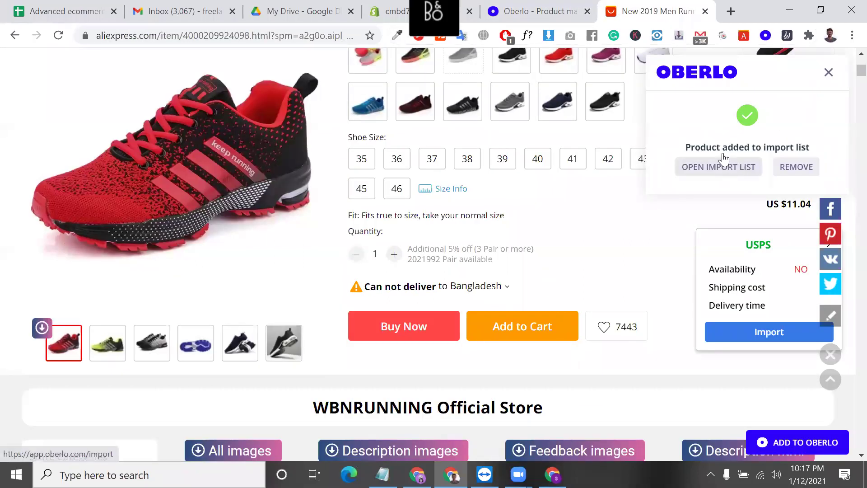
pyautogui.click(567, 12)
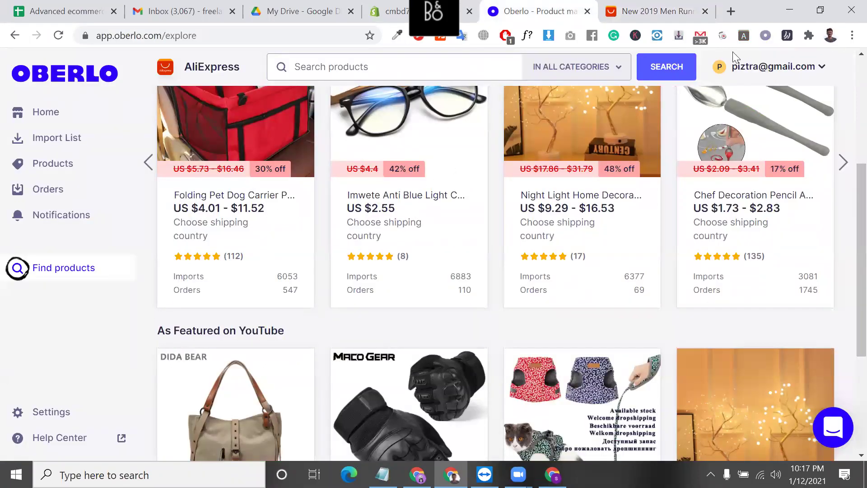
pyautogui.click(686, 12)
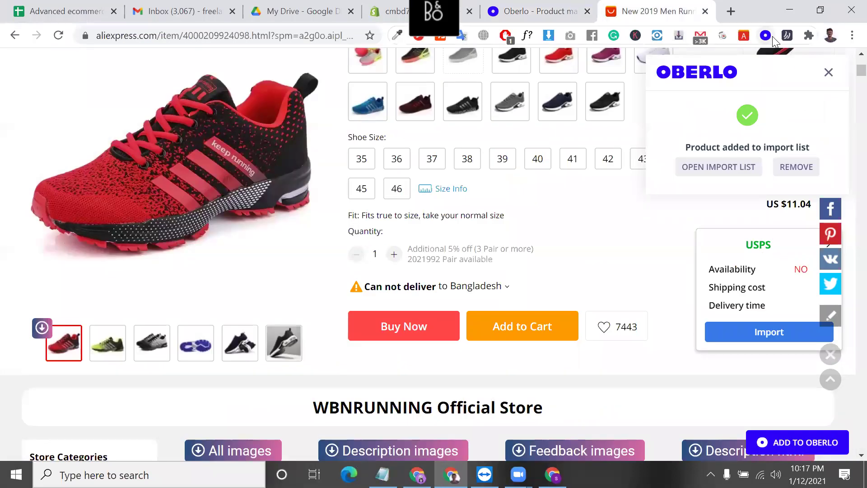
# - Check the extension's connected account e-mail, then switch between the Oberlo and shoe tabs
pyautogui.click(767, 37)
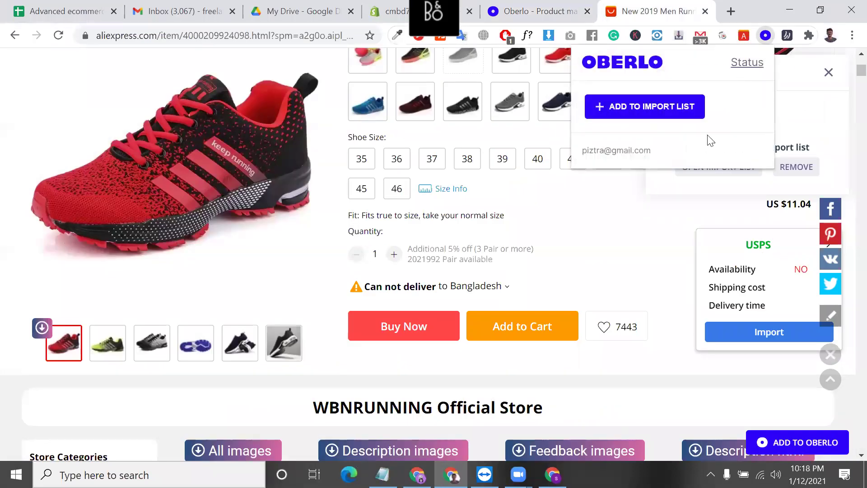
pyautogui.tripleClick(627, 151)
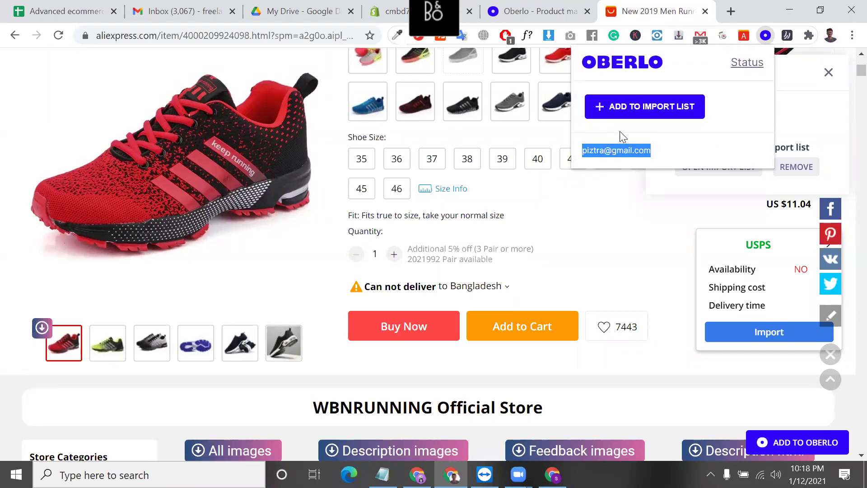
pyautogui.click(564, 8)
pyautogui.click(660, 9)
pyautogui.click(561, 8)
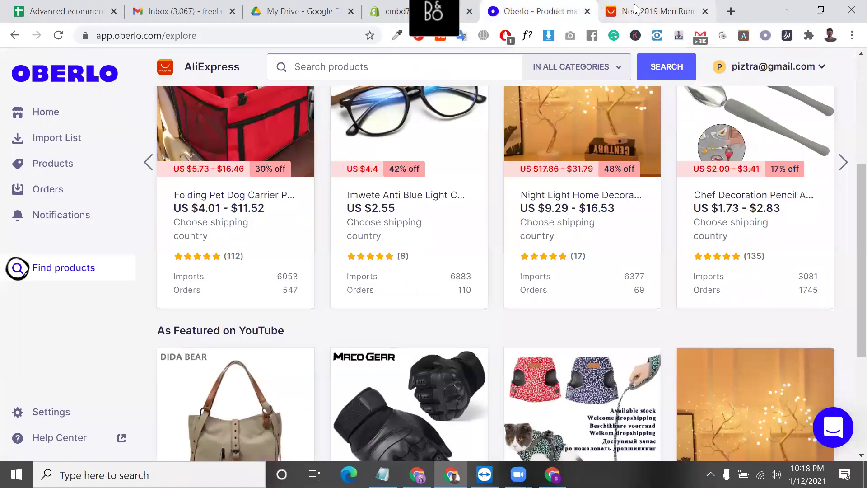
pyautogui.click(634, 8)
pyautogui.click(536, 7)
pyautogui.click(632, 7)
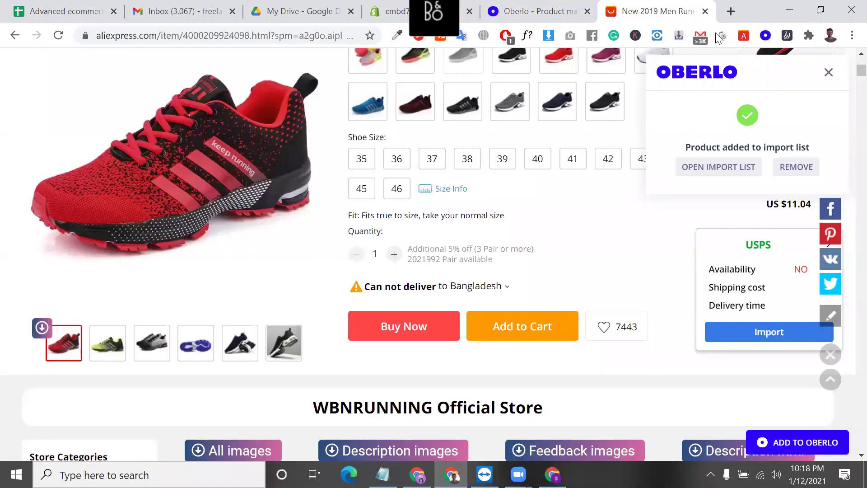
pyautogui.click(561, 8)
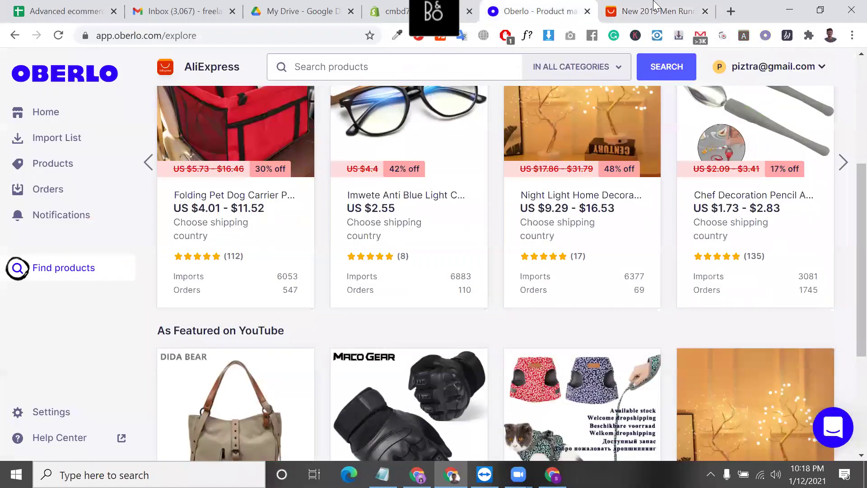
pyautogui.click(633, 8)
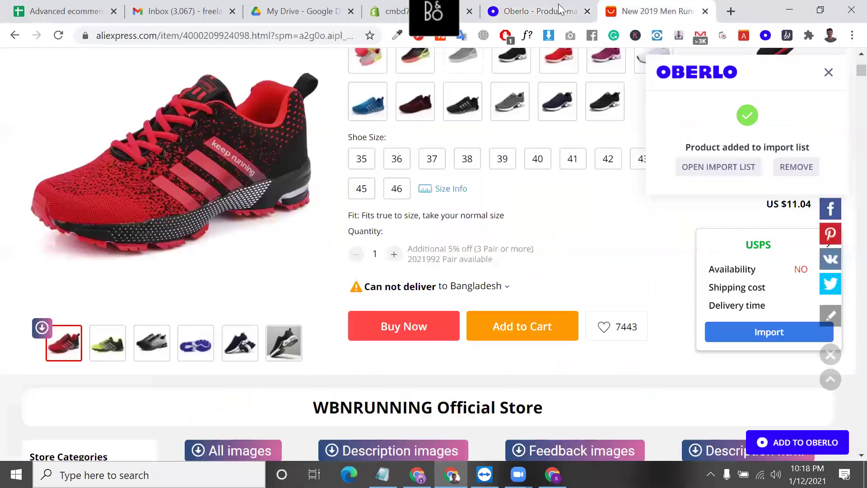
pyautogui.click(545, 8)
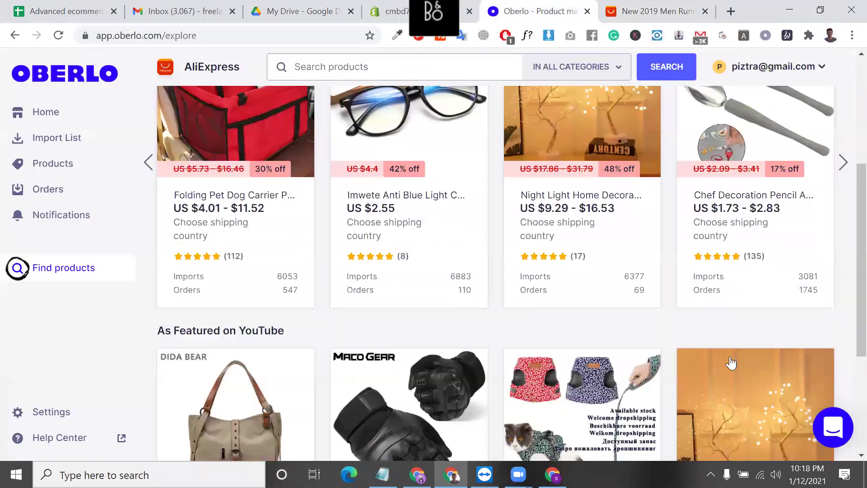
pyautogui.click(641, 9)
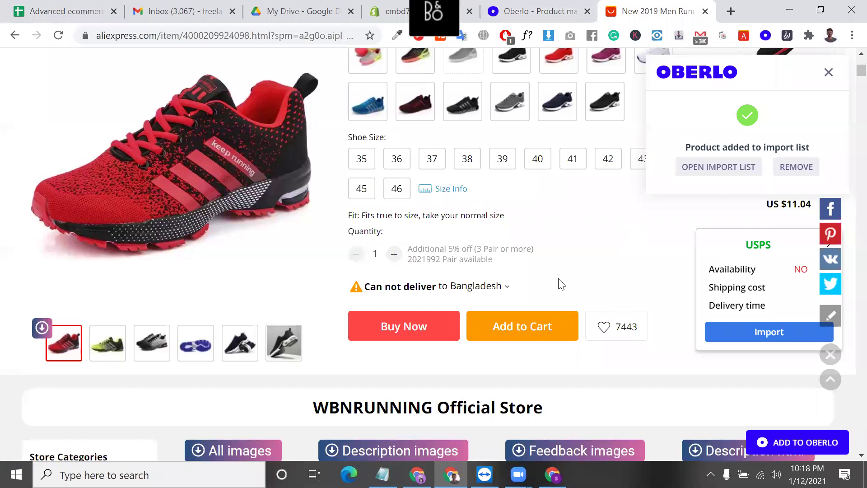
pyautogui.click(529, 4)
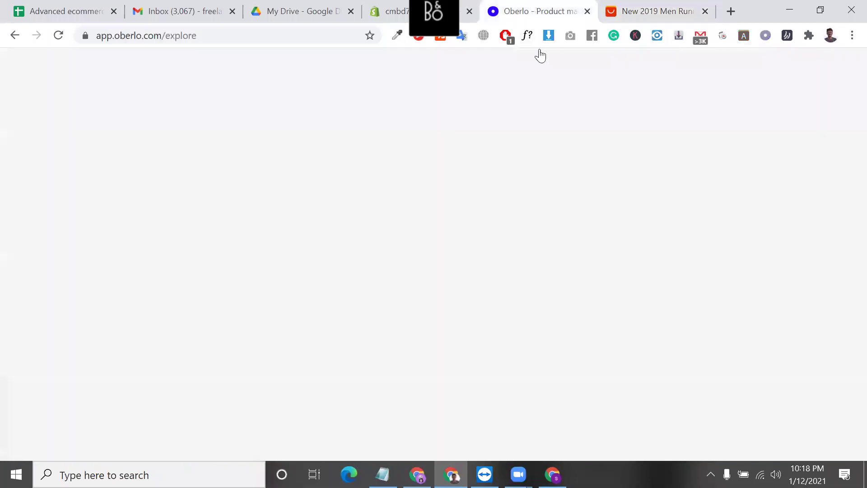
# - Select all products in the Shopify store's product list
pyautogui.click(378, 7)
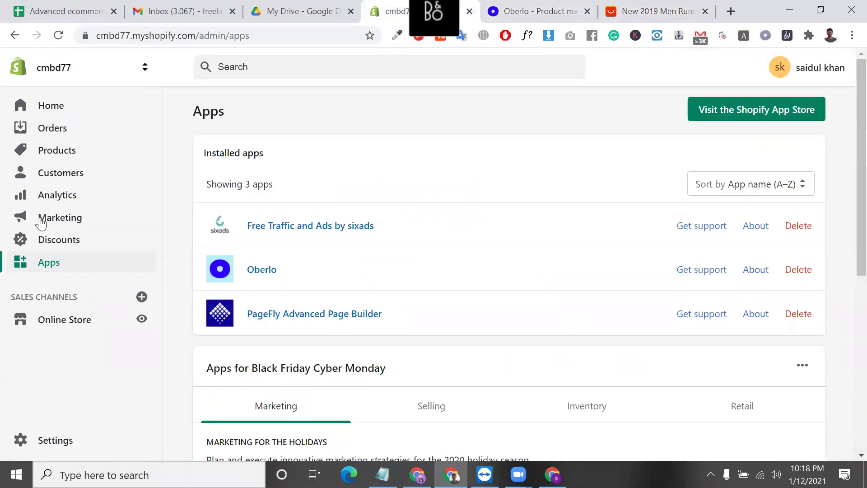
pyautogui.click(53, 158)
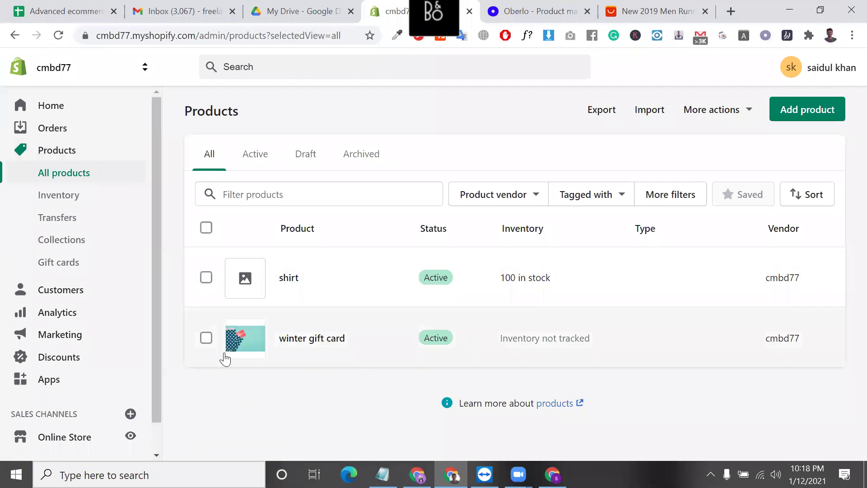
pyautogui.click(206, 228)
pyautogui.click(540, 14)
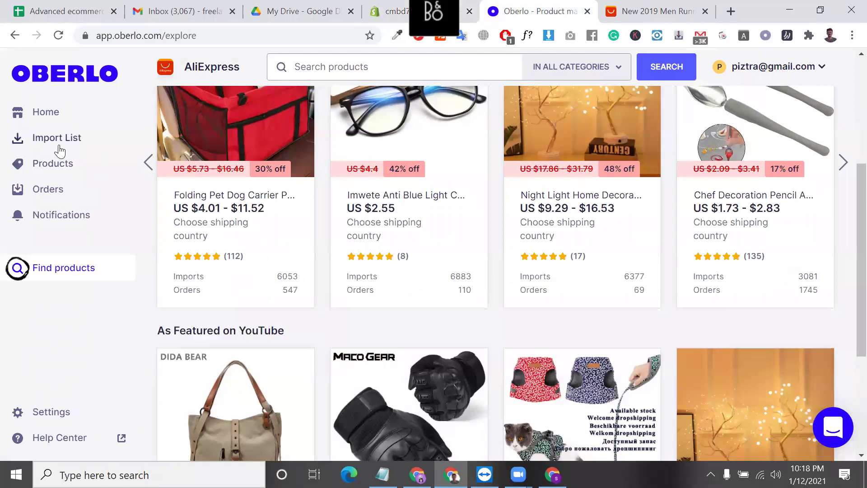
# - Tick the running shoe in Oberlo's Import List, select its title, and return to AliExpress
pyautogui.click(58, 138)
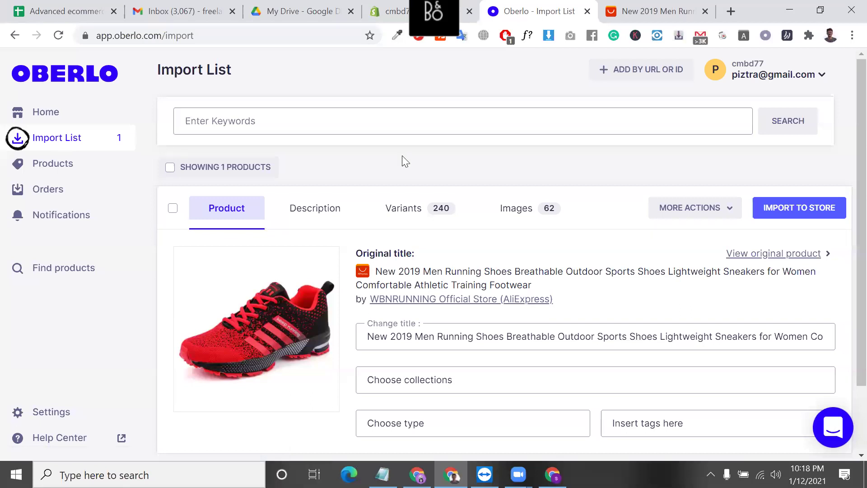
pyautogui.click(230, 168)
pyautogui.scroll(-2, 332, 203)
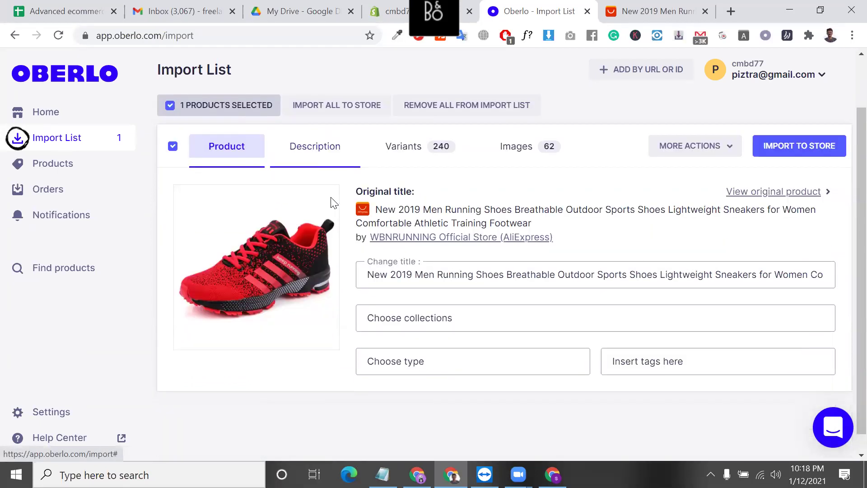
pyautogui.tripleClick(478, 258)
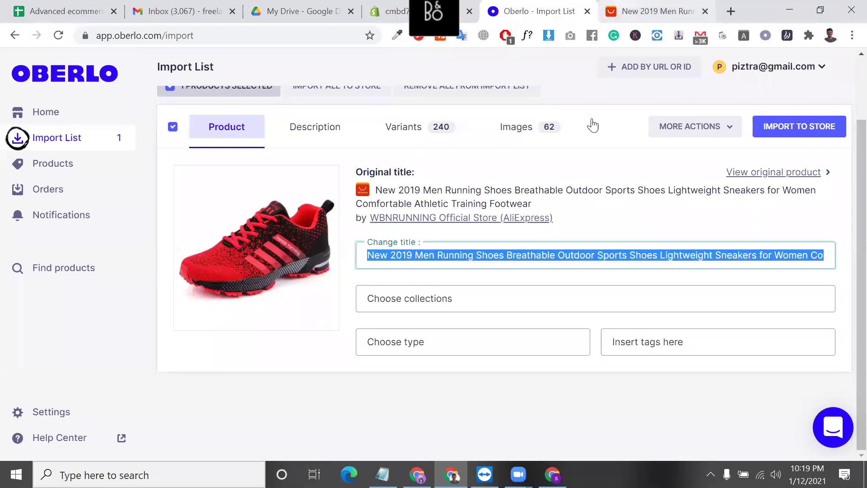
pyautogui.hotkey('ctrl', 'Tab')
pyautogui.scroll(5, 499, 213)
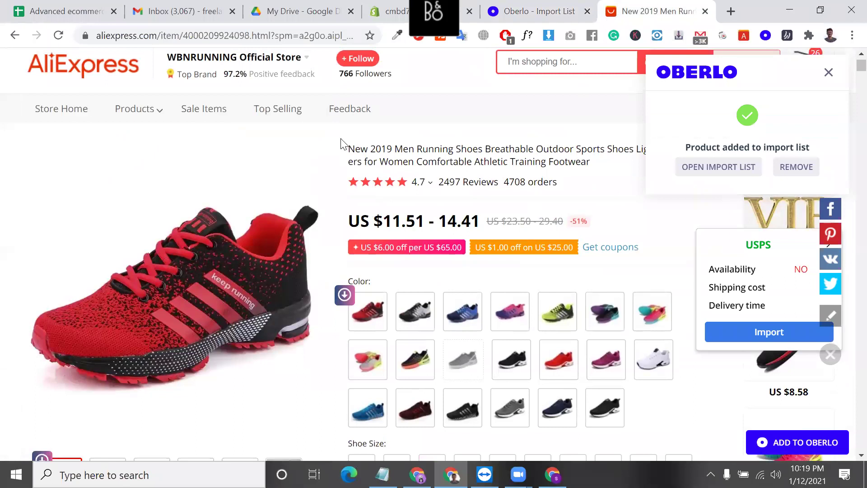
# - Select the opening words of the AliExpress shoe title and start an address in a new tab
pyautogui.moveTo(349, 148); pyautogui.dragTo(596, 154)
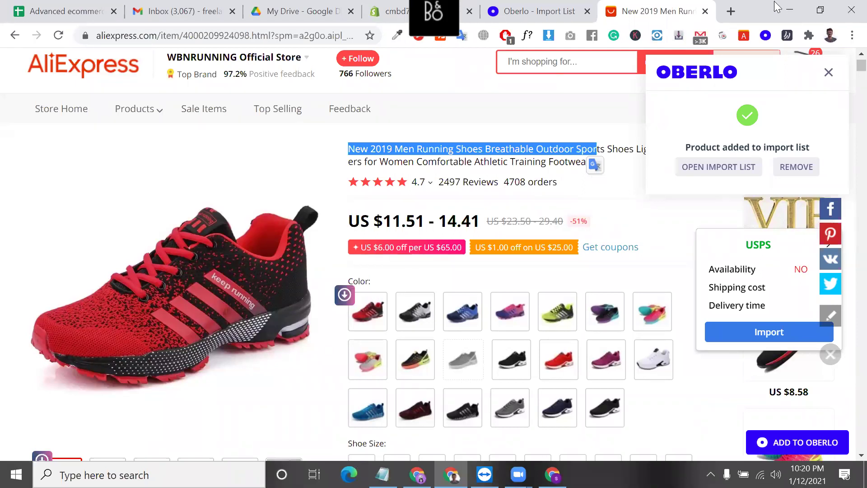
pyautogui.click(738, 13)
pyautogui.write('a')
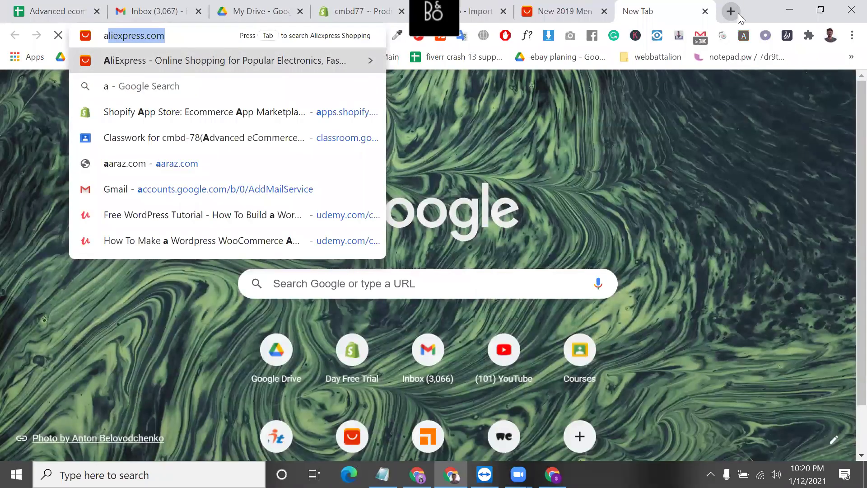
pyautogui.write('ma')
# - Load amazon.com in the new tab, then return to the AliExpress listing
pyautogui.press('End')
pyautogui.press('BackSpace')
pyautogui.press('BackSpace')
pyautogui.press('BackSpace')
pyautogui.press('BackSpace')
pyautogui.press('BackSpace')
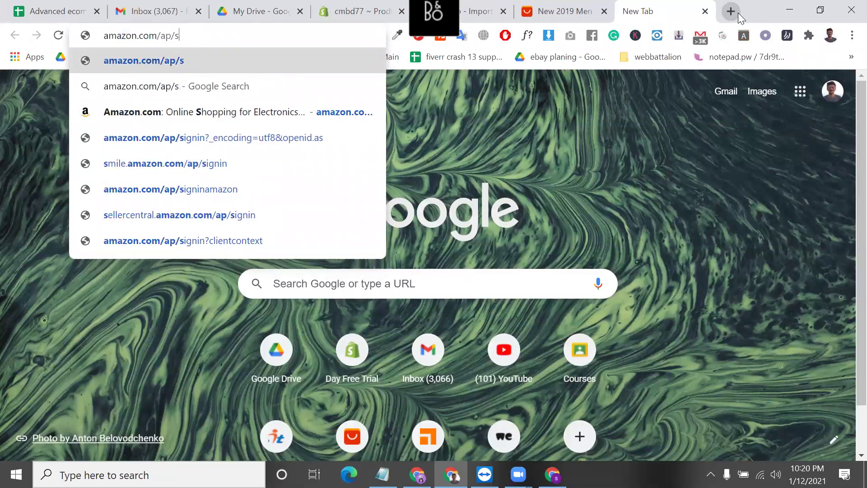
pyautogui.press('BackSpace')
pyautogui.press('BackSpace')
pyautogui.press('BackSpace')
pyautogui.press('BackSpace')
pyautogui.press('Return')
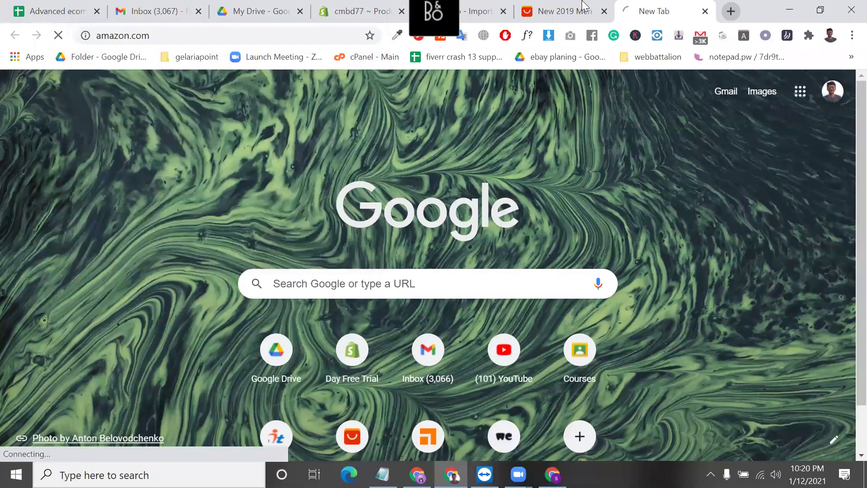
pyautogui.hotkey('ctrl', 'shift', 'Tab')
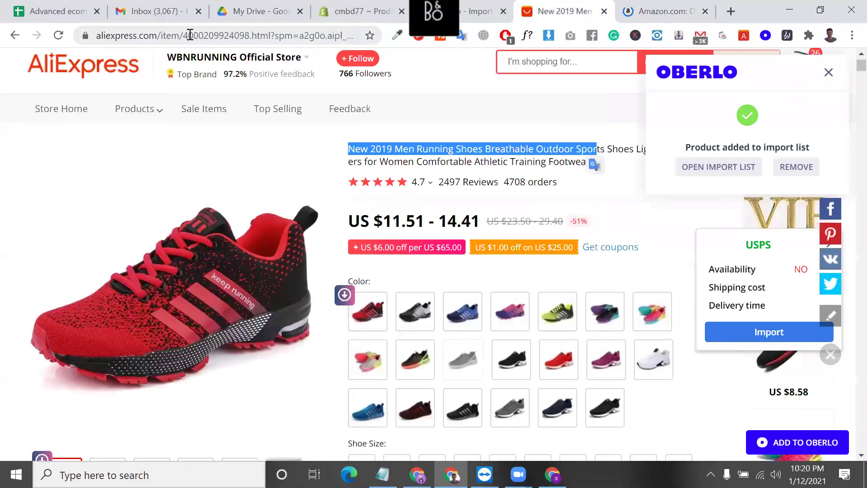
# - Select the product number in the page address and the full product title
pyautogui.moveTo(186, 36); pyautogui.dragTo(272, 37)
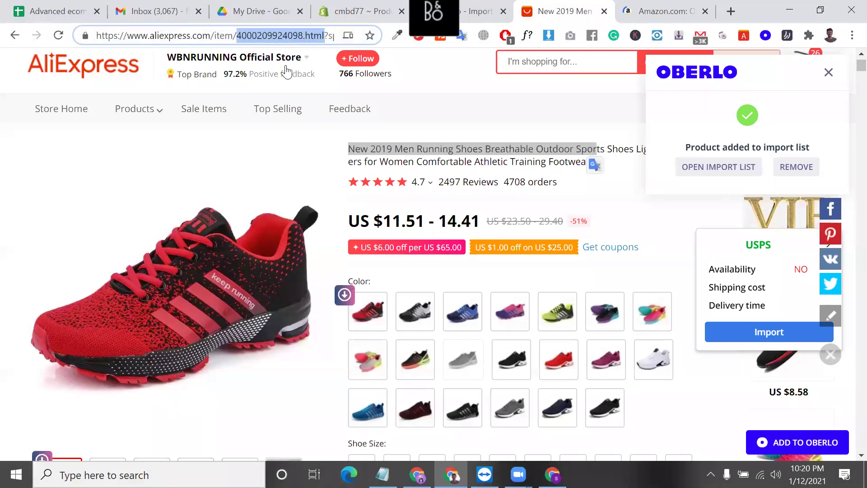
pyautogui.tripleClick(409, 146)
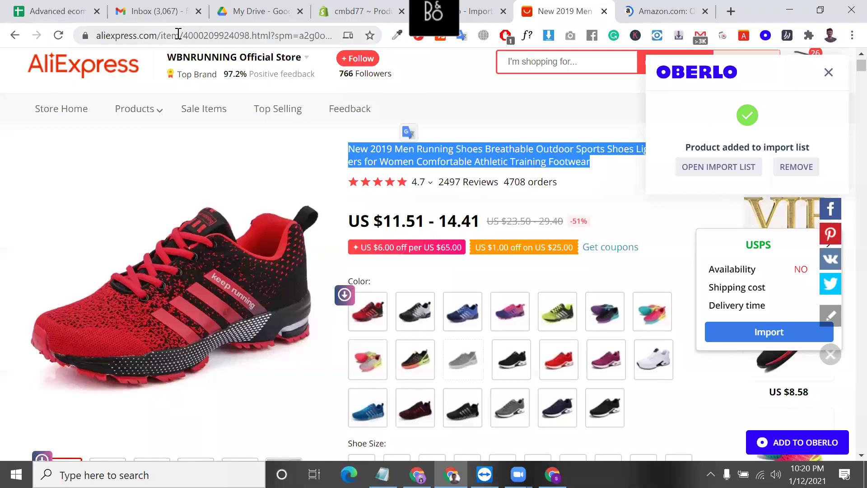
pyautogui.moveTo(184, 36); pyautogui.dragTo(295, 36)
pyautogui.click(732, 11)
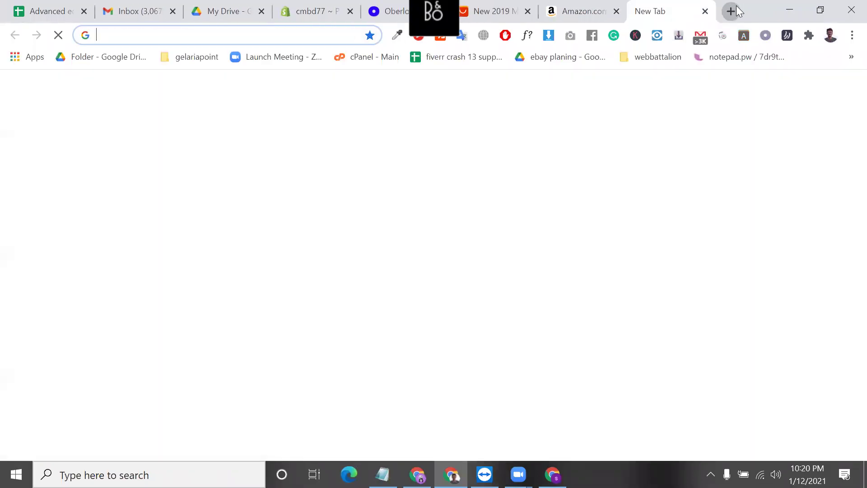
pyautogui.write('g')
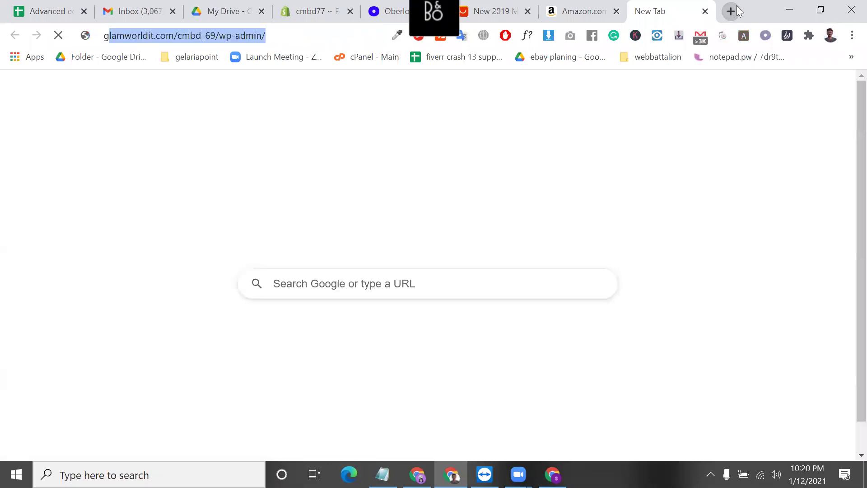
pyautogui.press('BackSpace')
pyautogui.press('BackSpace')
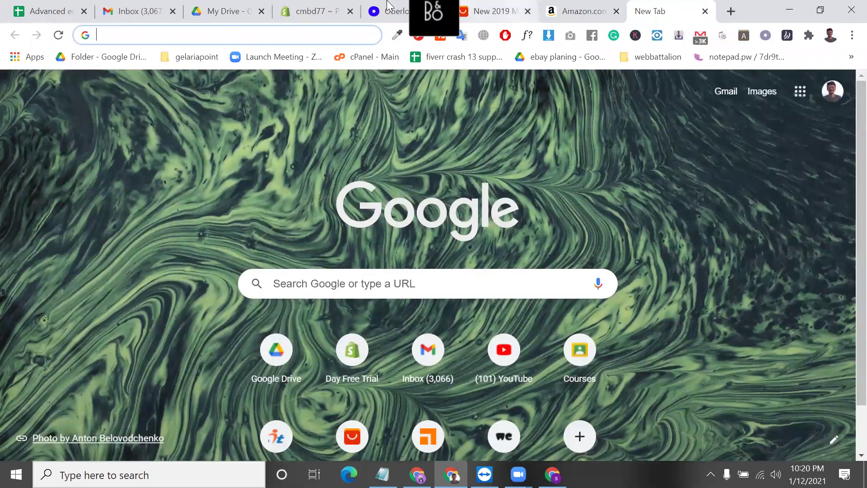
# - Copy 'Shoes Breathable Outdoor' from the Oberlo title and search Google for it
pyautogui.click(416, 254)
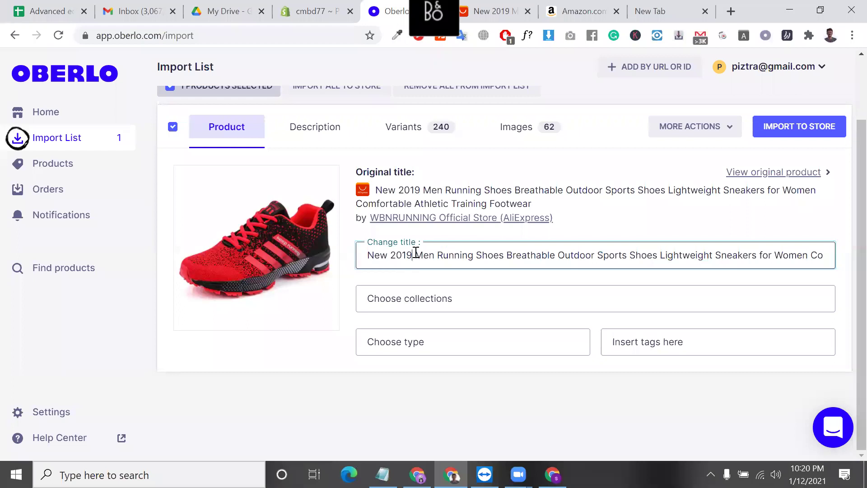
pyautogui.doubleClick(434, 256)
pyautogui.click(477, 256)
pyautogui.moveTo(477, 256); pyautogui.dragTo(592, 261)
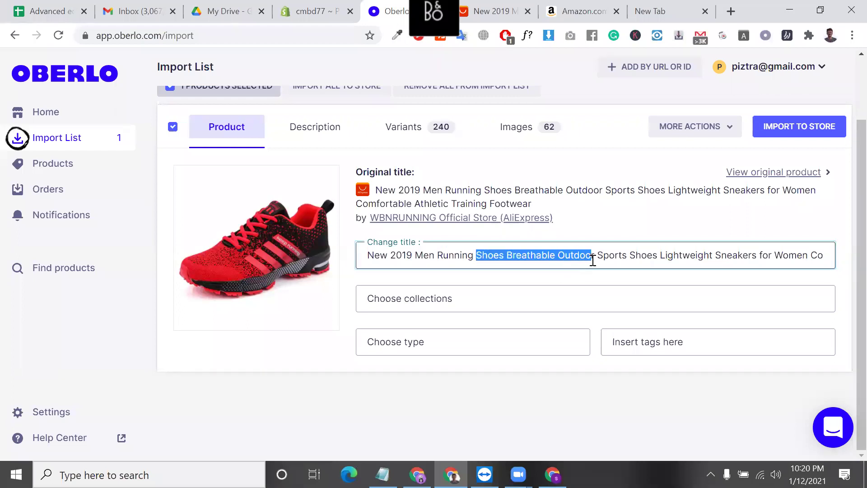
pyautogui.hotkey('ctrl', 'c')
pyautogui.hotkey('ctrl', 't')
pyautogui.hotkey('ctrl', 'v')
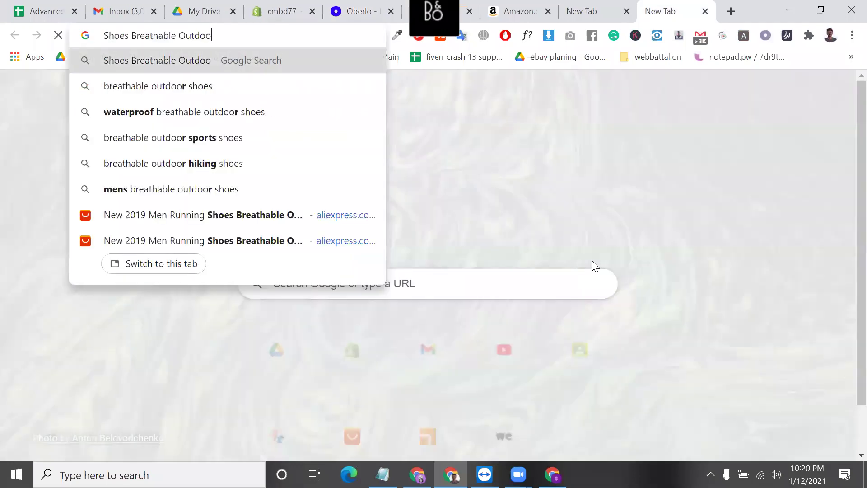
pyautogui.write('r')
pyautogui.press('Return')
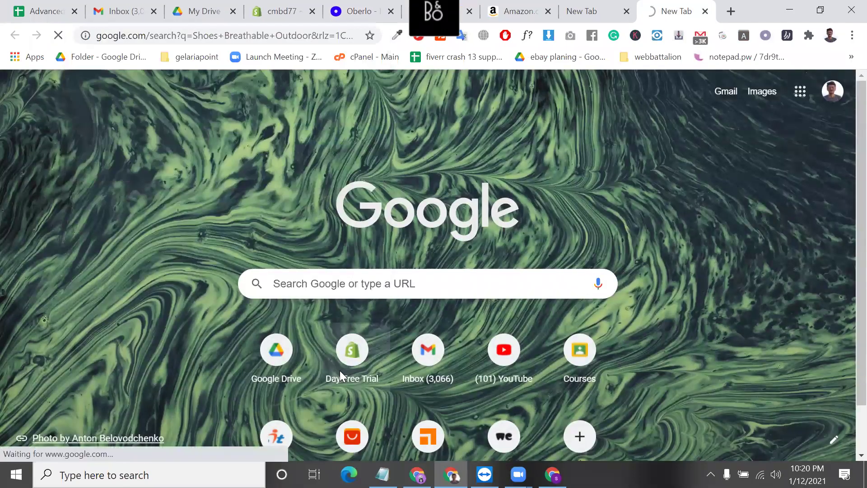
pyautogui.scroll(-5, 271, 259)
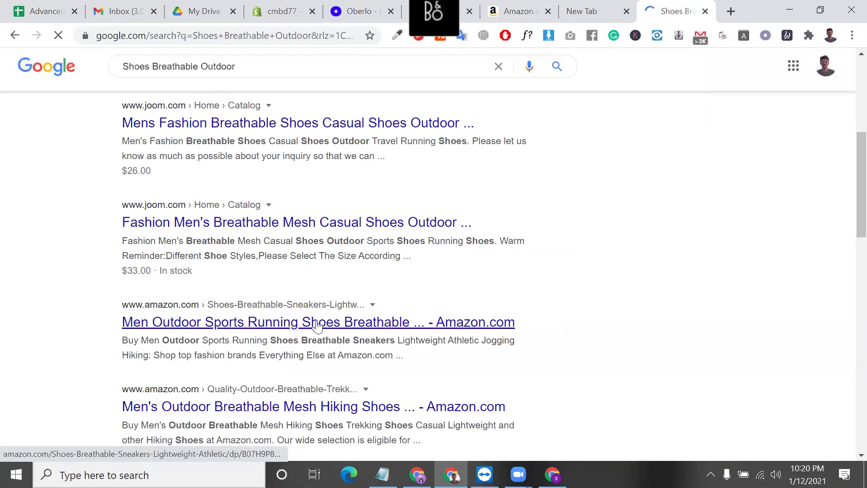
# - Switch to the Amazon tab and keep the current delivery address
pyautogui.click(532, 4)
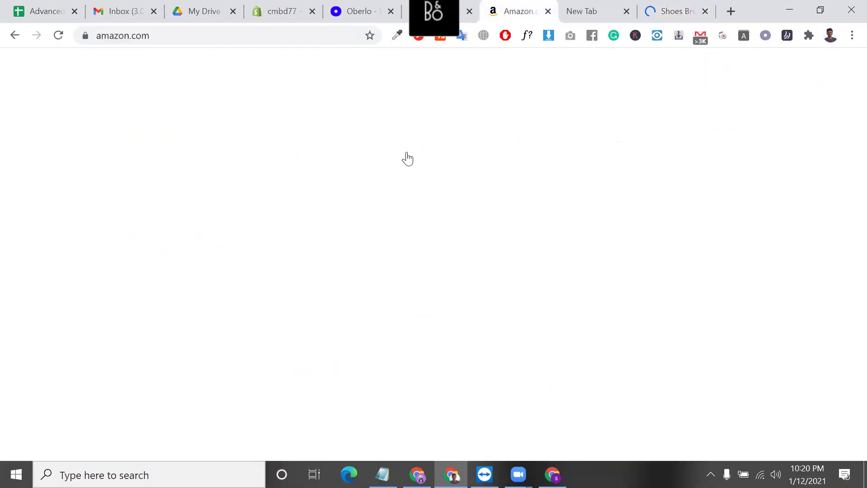
pyautogui.scroll(-5, 400, 307)
pyautogui.scroll(-4, 400, 316)
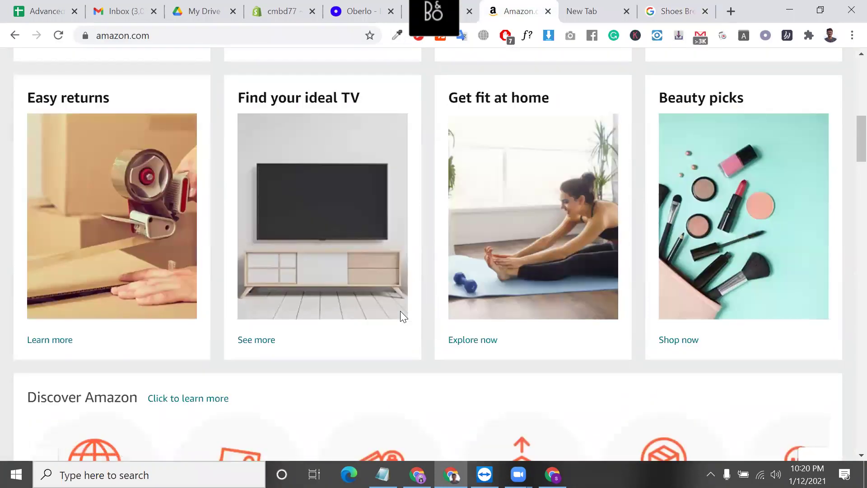
pyautogui.scroll(1, 497, 309)
pyautogui.scroll(-1, 528, 305)
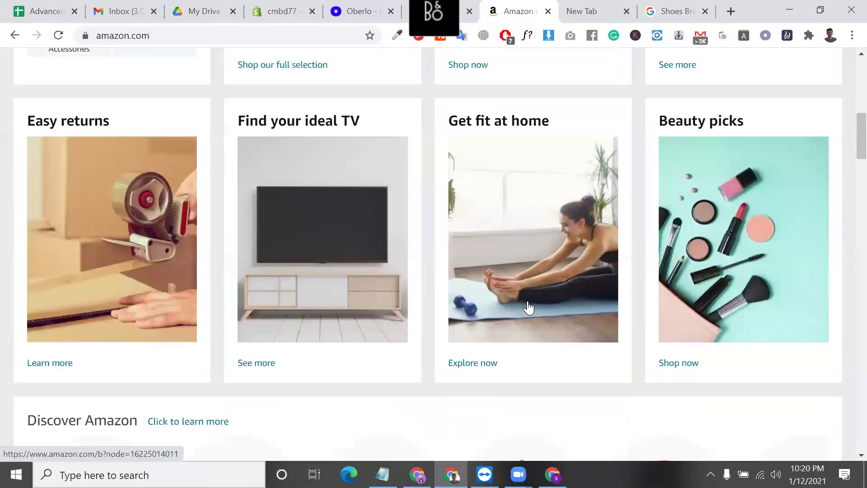
pyautogui.scroll(10, 526, 304)
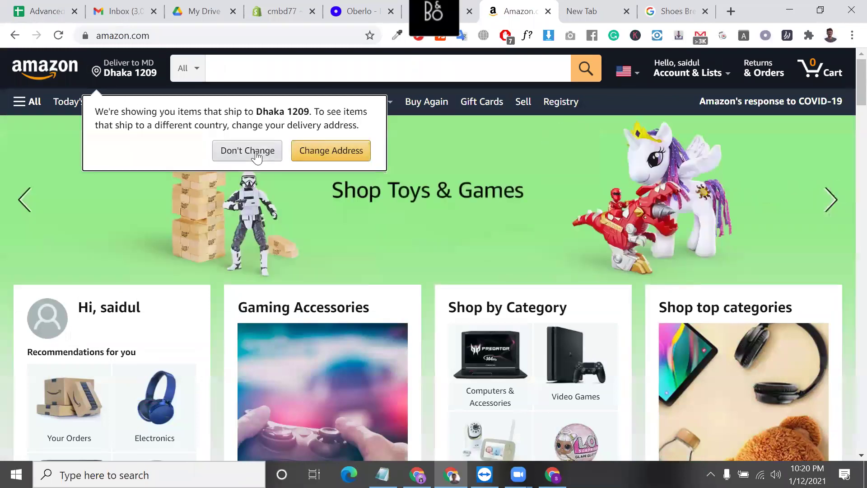
pyautogui.click(253, 152)
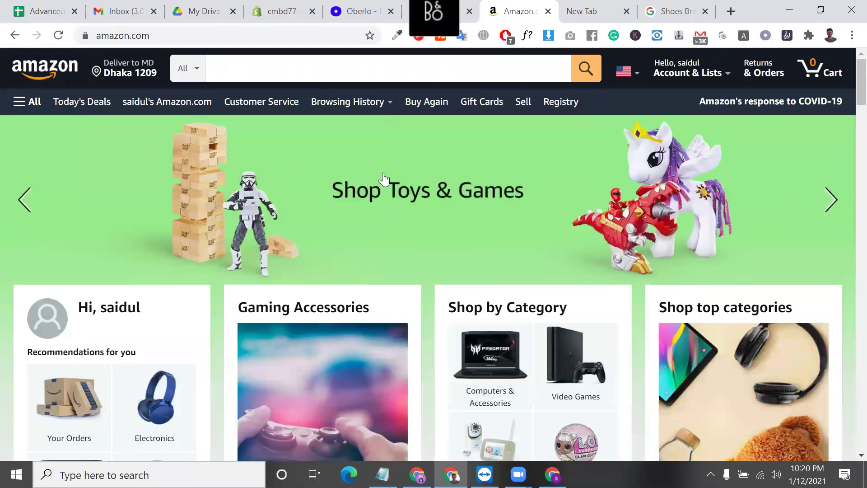
# - Browse Amazon's full department list to Home and Kitchen > Bedding
pyautogui.click(32, 102)
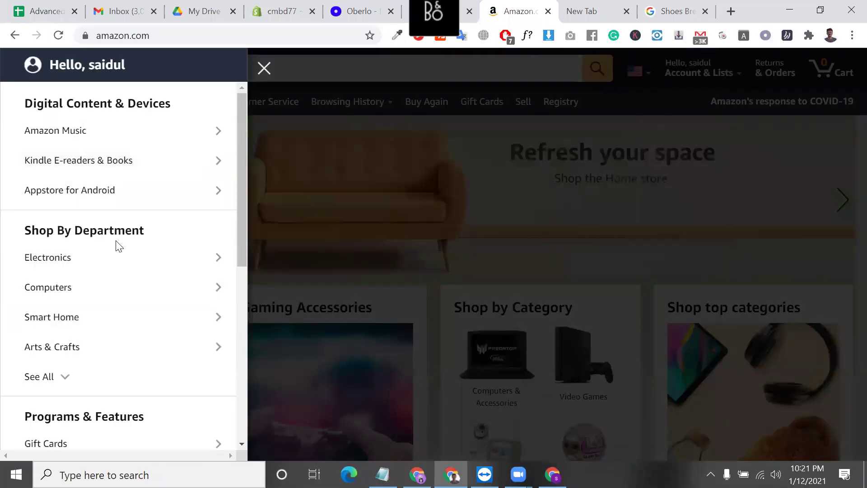
pyautogui.scroll(-3, 113, 339)
pyautogui.scroll(-4, 110, 346)
pyautogui.scroll(5, 110, 346)
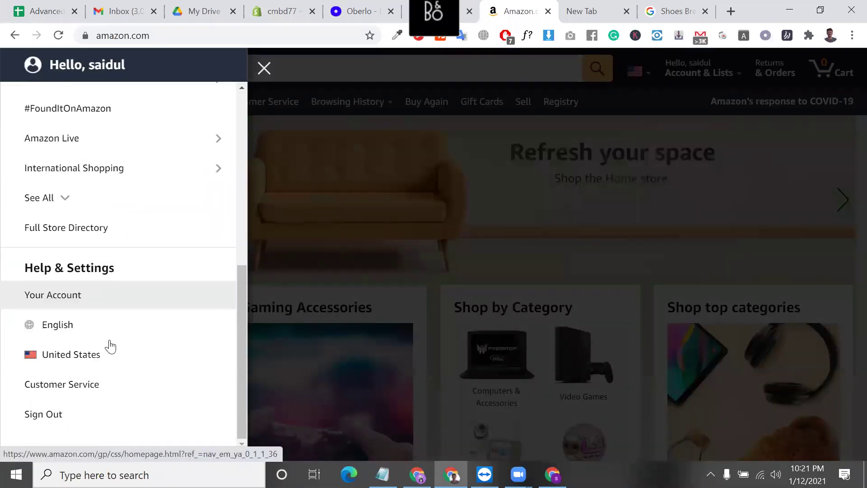
pyautogui.click(72, 305)
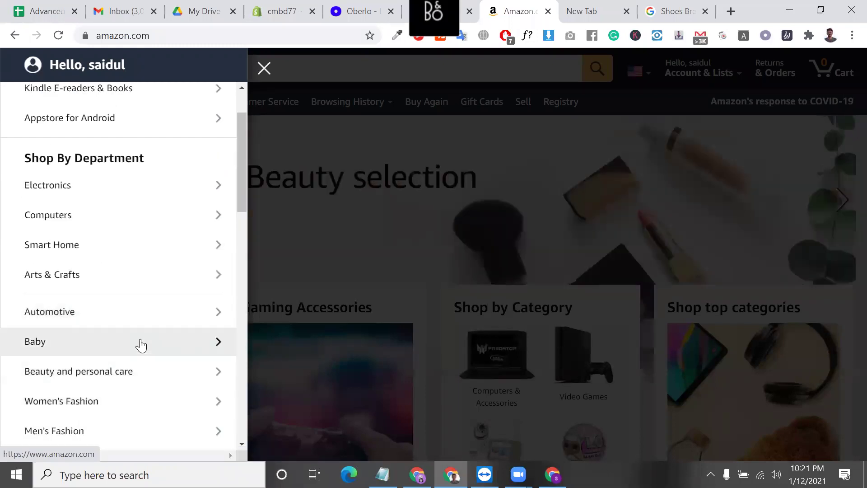
pyautogui.scroll(-2, 139, 345)
pyautogui.scroll(-2, 106, 360)
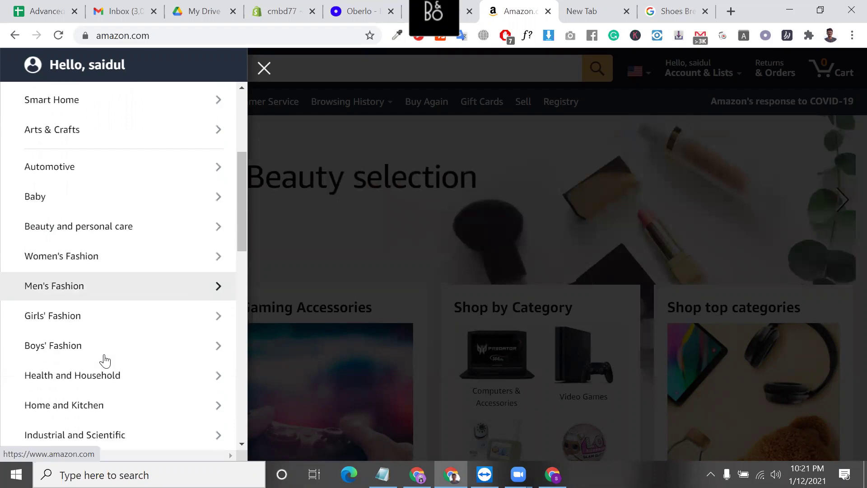
pyautogui.scroll(-1, 126, 423)
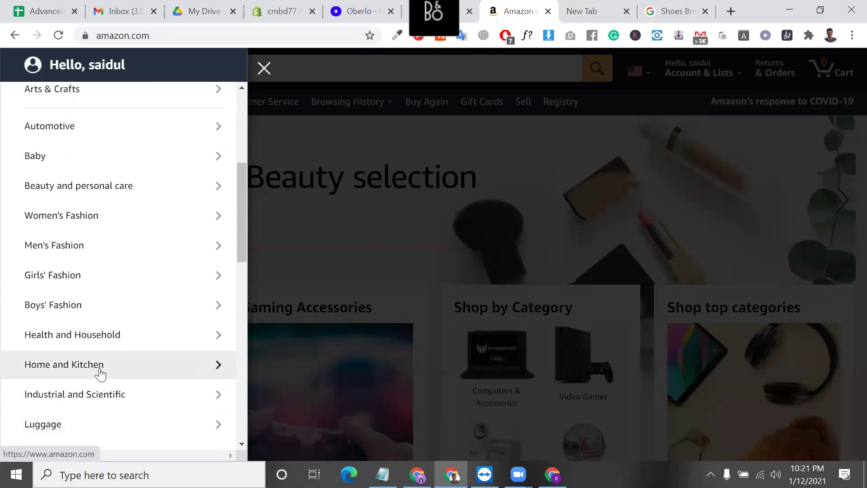
pyautogui.click(158, 365)
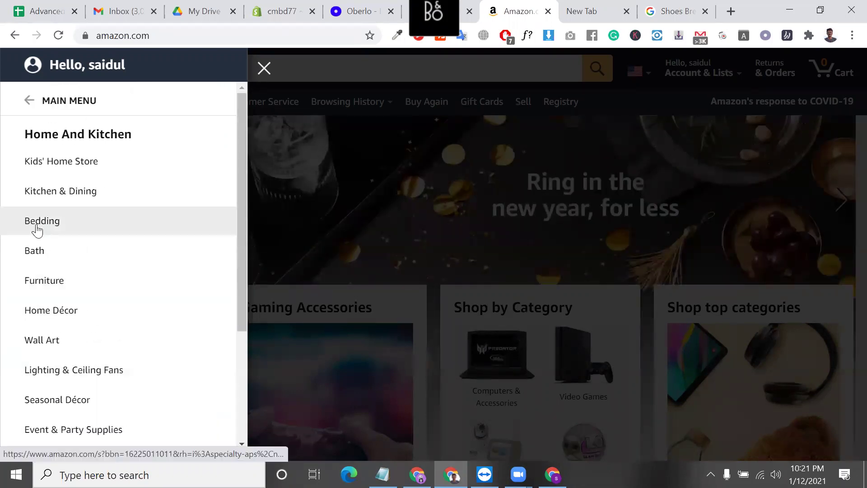
pyautogui.click(39, 224)
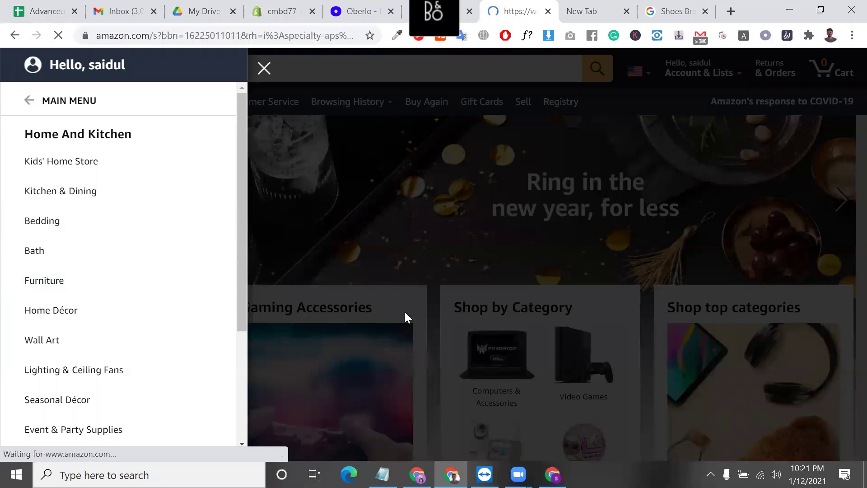
pyautogui.scroll(-2, 431, 362)
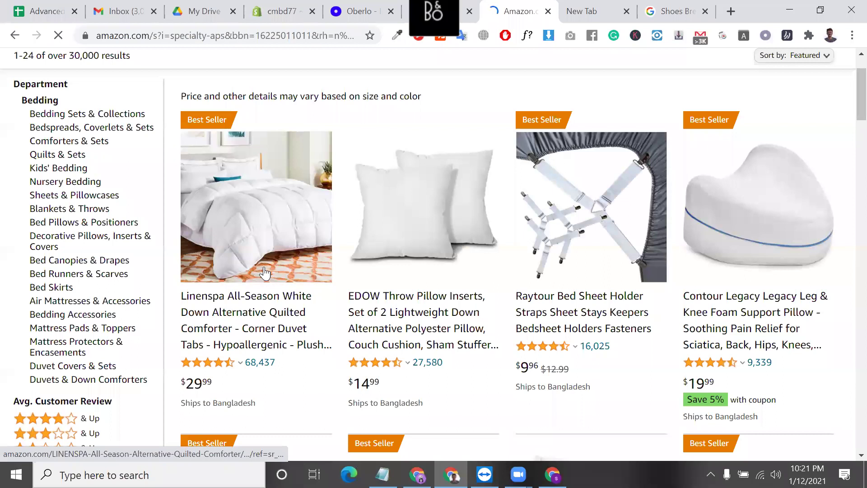
# - Open the Linenspa comforter product page and select its whole title
pyautogui.click(265, 274)
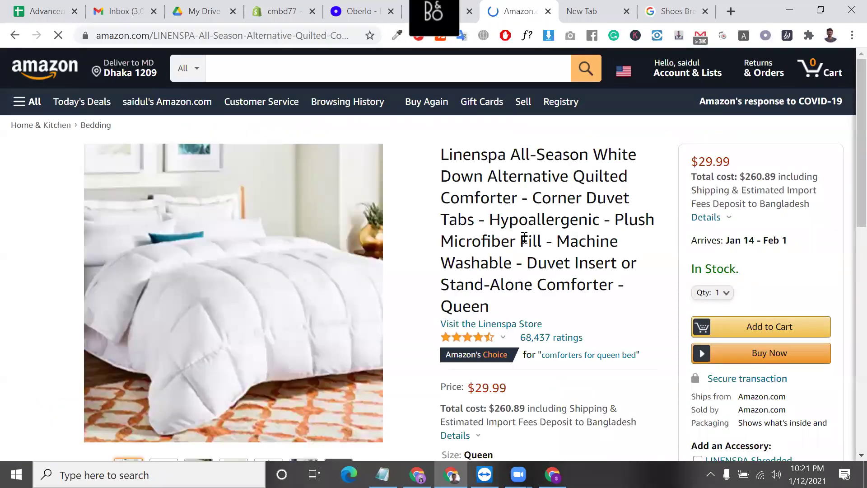
pyautogui.doubleClick(524, 240)
pyautogui.tripleClick(524, 240)
pyautogui.scroll(-4, 587, 293)
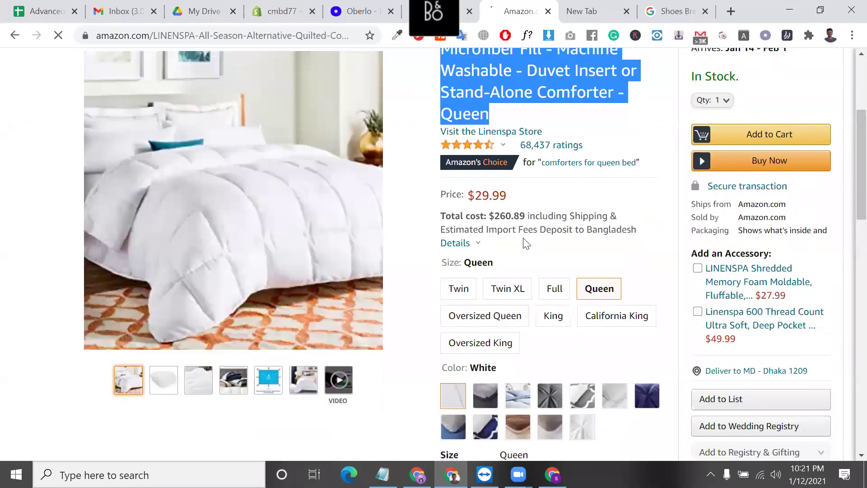
pyautogui.scroll(4, 600, 302)
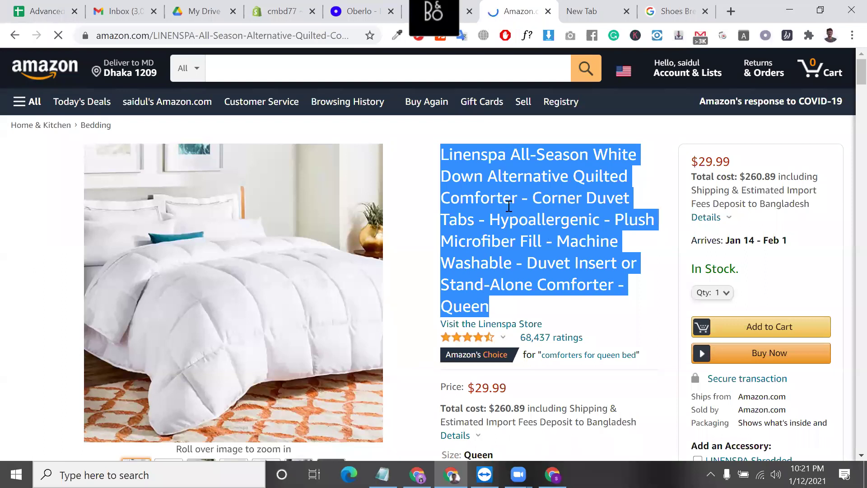
# - Return to the AliExpress running shoe page, comparing its title with the comforter's
pyautogui.click(439, 6)
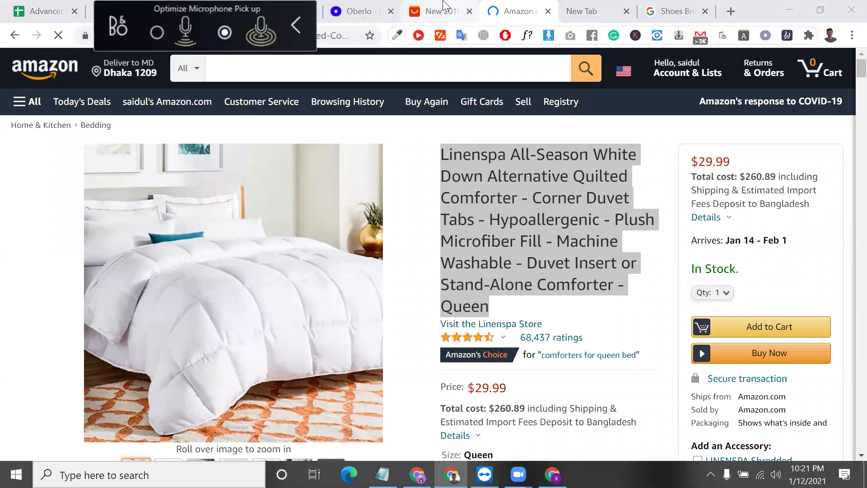
pyautogui.click(443, 6)
pyautogui.click(520, 11)
pyautogui.click(441, 11)
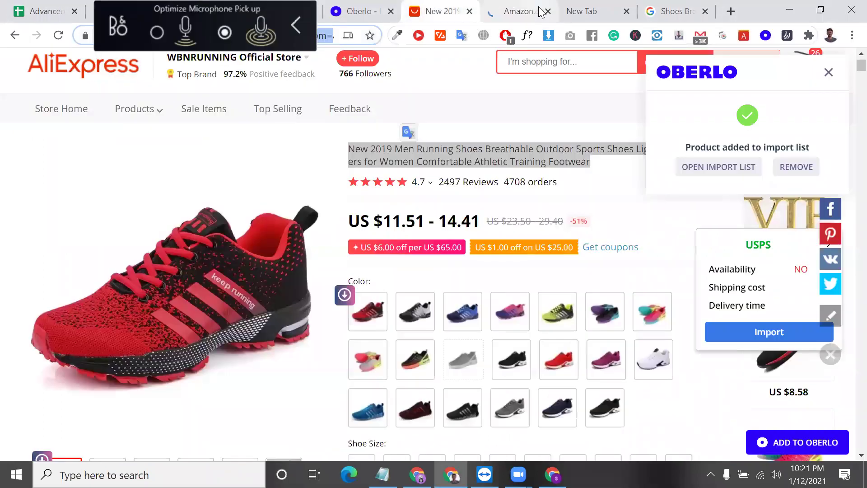
pyautogui.tripleClick(457, 162)
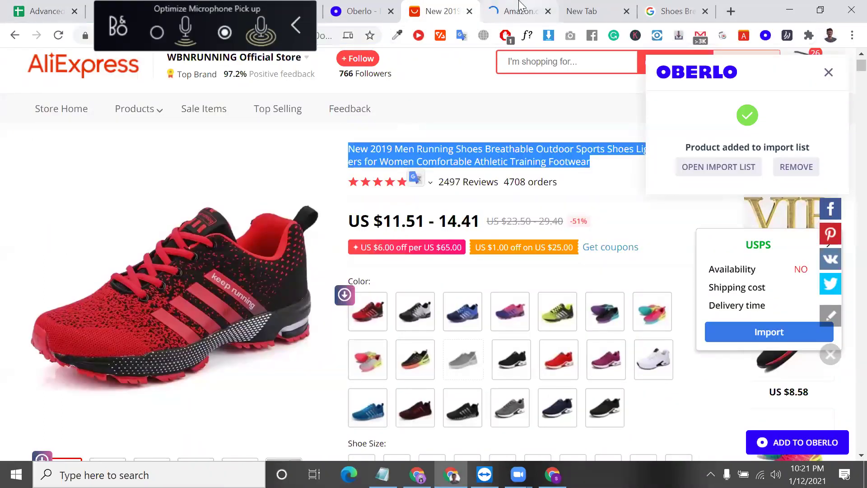
pyautogui.click(520, 5)
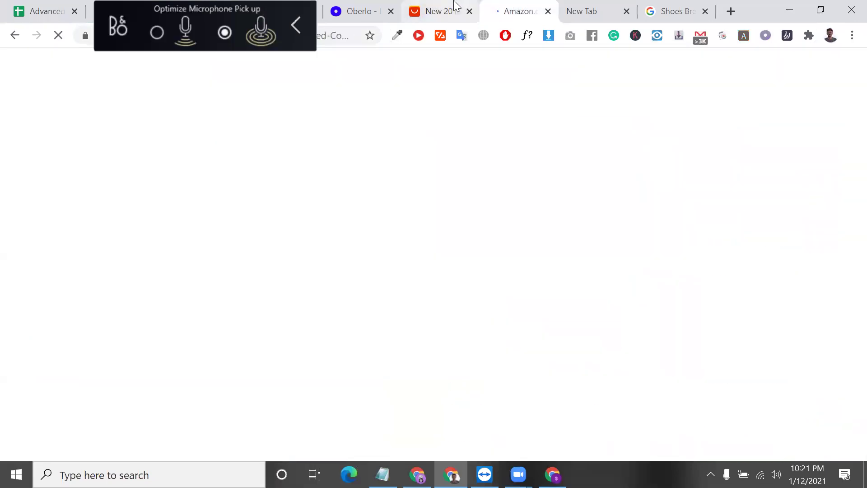
pyautogui.click(455, 6)
pyautogui.doubleClick(423, 156)
pyautogui.click(419, 150)
# - Close the spare New Tab and Shoes tabs and dismiss the Oberlo added notice
pyautogui.moveTo(457, 145); pyautogui.dragTo(533, 148)
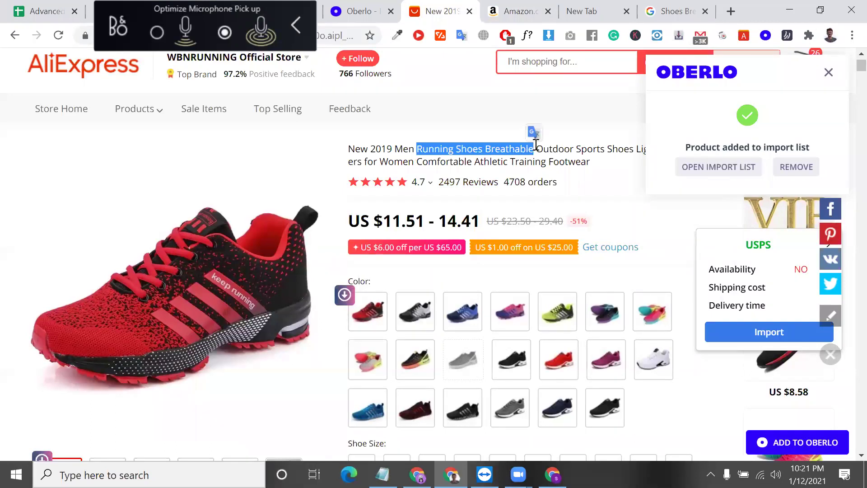
pyautogui.doubleClick(502, 145)
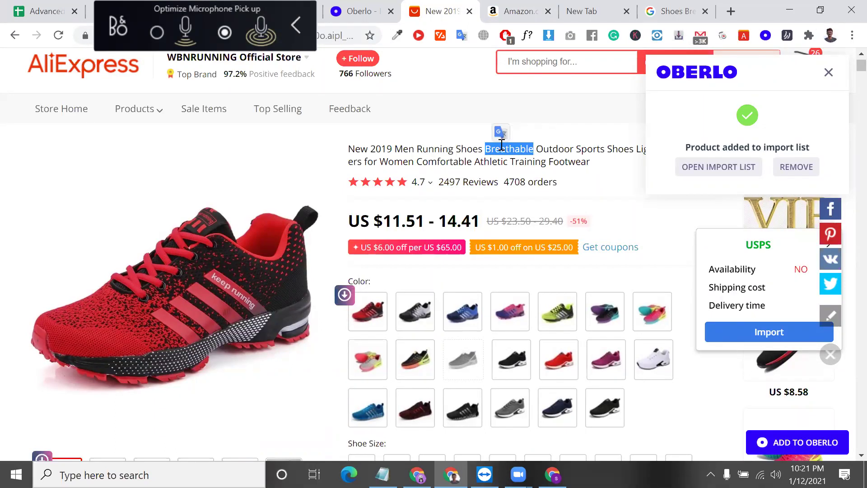
pyautogui.click(627, 11)
pyautogui.click(627, 11)
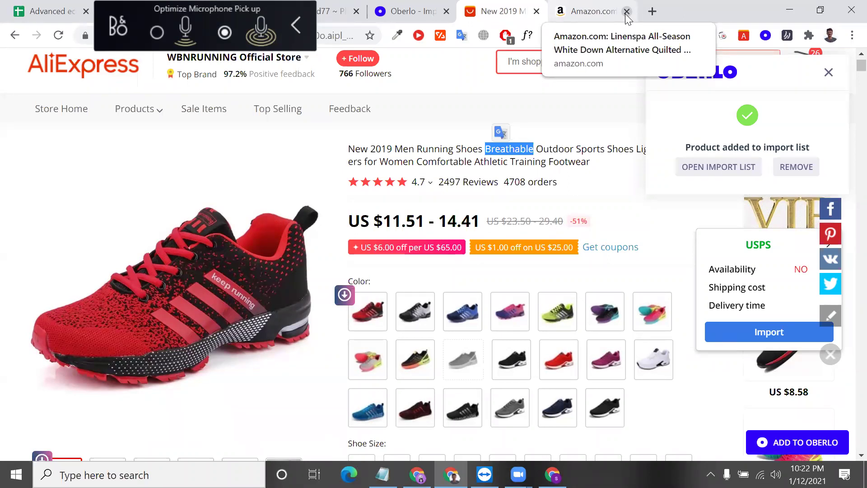
pyautogui.click(830, 73)
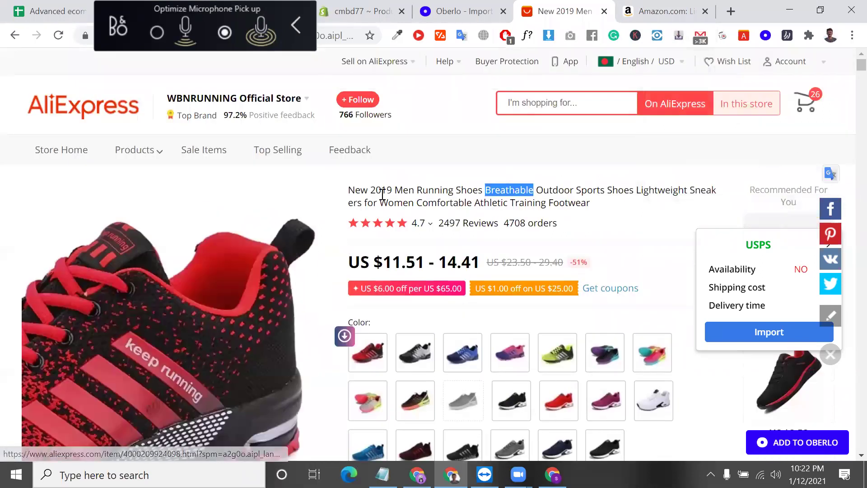
# - Copy 'Breathable Outdoor Sports Shoes' from the AliExpress shoe title
pyautogui.click(413, 187)
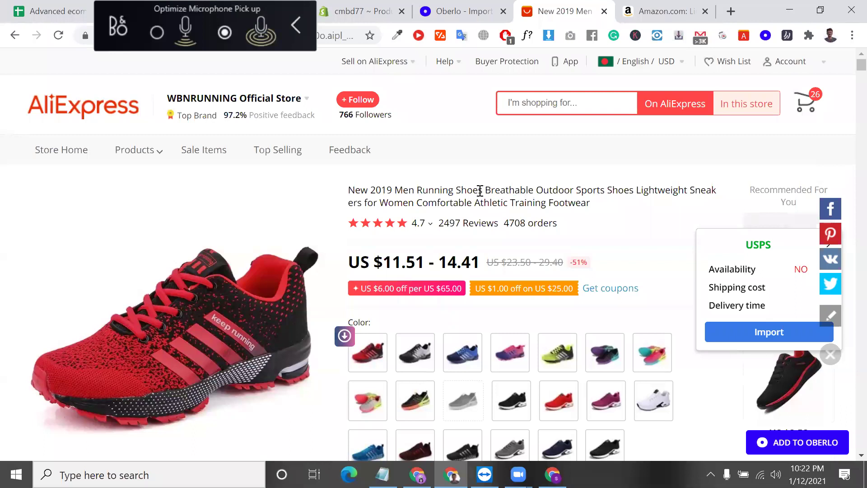
pyautogui.moveTo(395, 190); pyautogui.dragTo(484, 189)
pyautogui.click(445, 192)
pyautogui.moveTo(518, 191); pyautogui.dragTo(595, 191)
pyautogui.moveTo(486, 189); pyautogui.dragTo(636, 191)
pyautogui.rightClick(601, 190)
pyautogui.click(606, 202)
pyautogui.click(465, 10)
# - Replace the Oberlo title with 'Breathable Outdoor Sports Shoes' and a '|' separator
pyautogui.tripleClick(469, 258)
pyautogui.hotkey('ctrl', 'v')
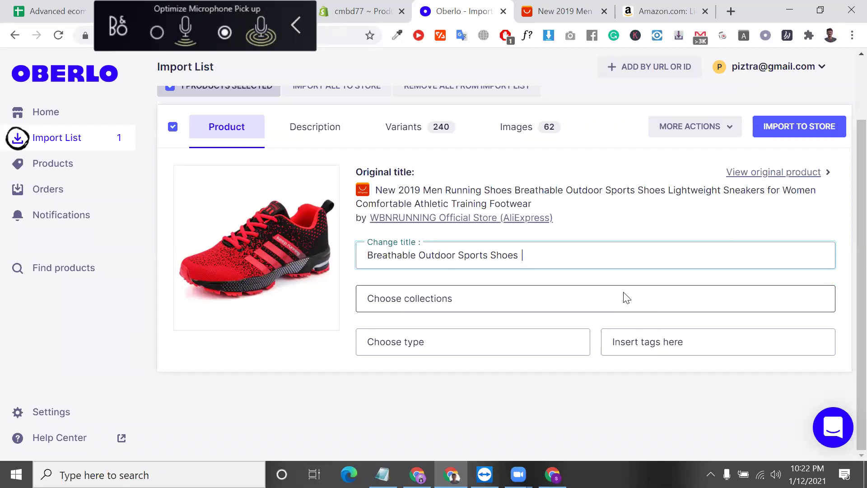
pyautogui.write('|')
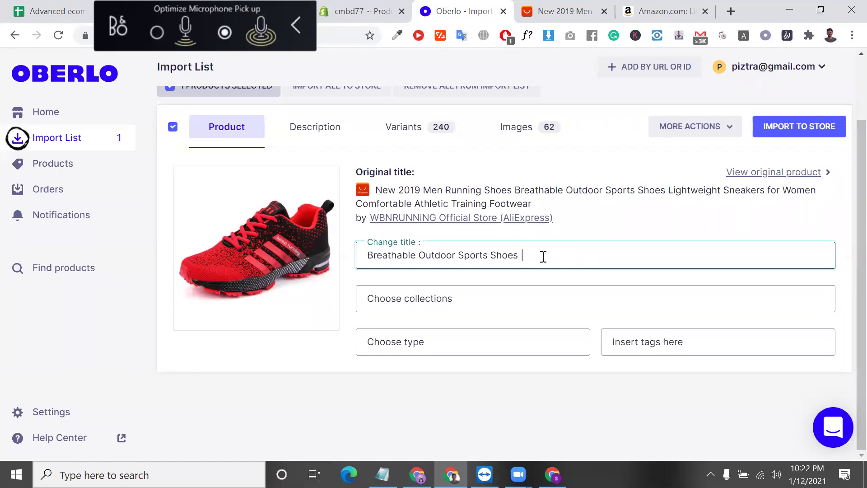
pyautogui.moveTo(526, 255); pyautogui.dragTo(525, 255)
pyautogui.press('BackSpace')
pyautogui.click(525, 255)
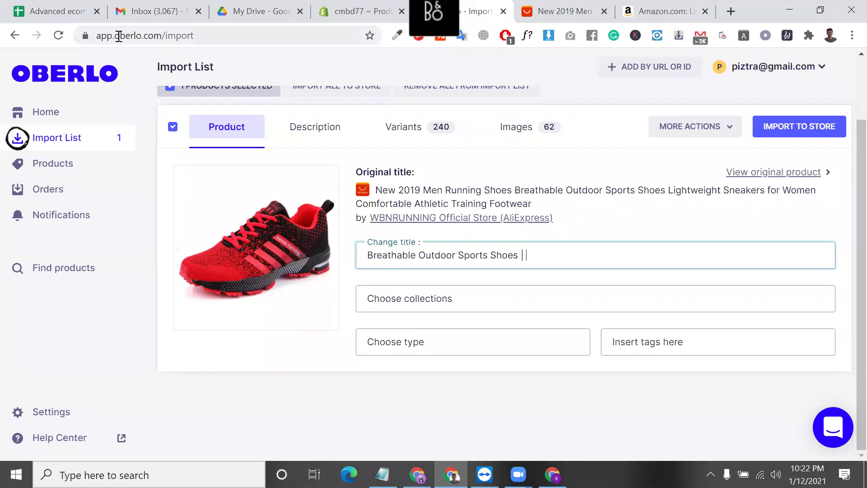
# - Append the store name cmbd77, taken from the Shopify address, to the title
pyautogui.click(334, 3)
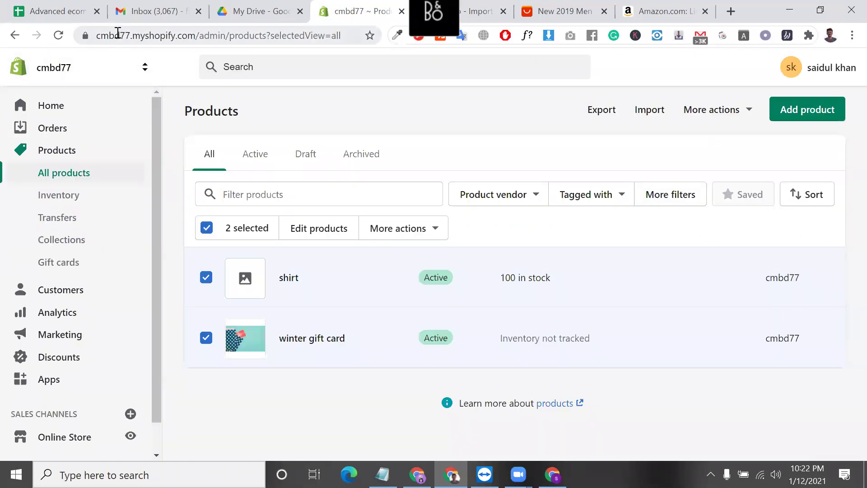
pyautogui.doubleClick(135, 36)
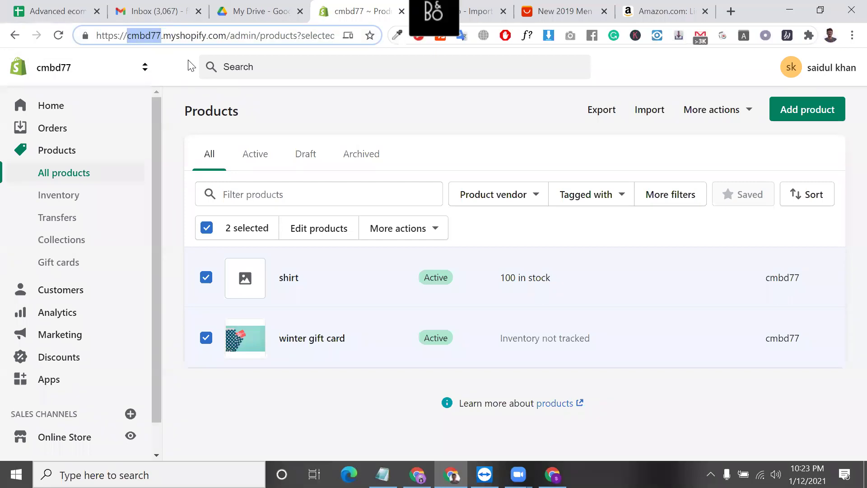
pyautogui.click(479, 11)
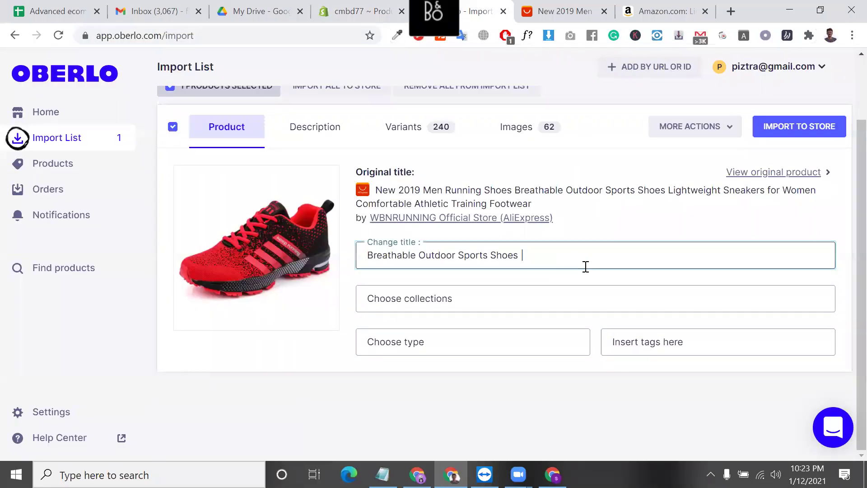
pyautogui.hotkey('ctrl', 'v')
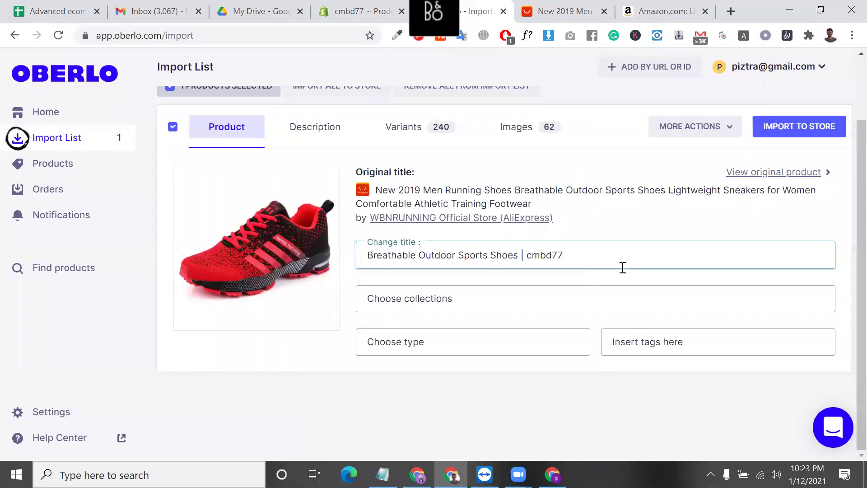
pyautogui.moveTo(567, 256); pyautogui.dragTo(529, 255)
pyautogui.click(540, 298)
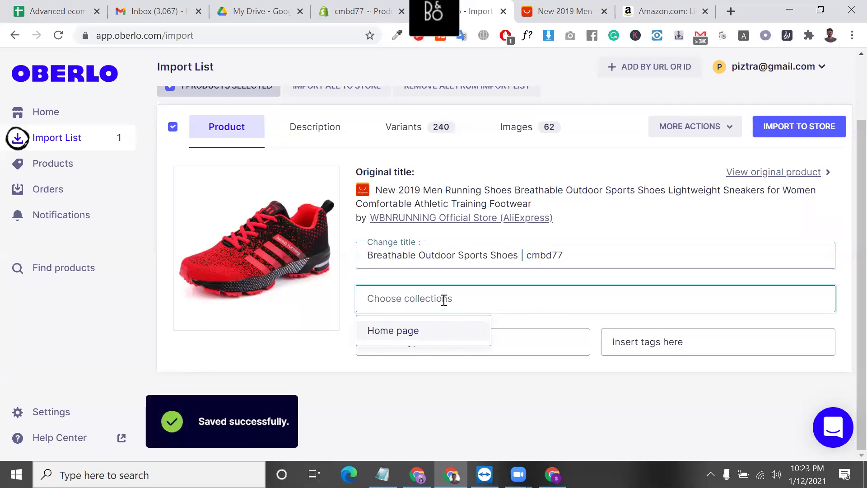
# - Add the running shoe to the Home page collection
pyautogui.click(399, 332)
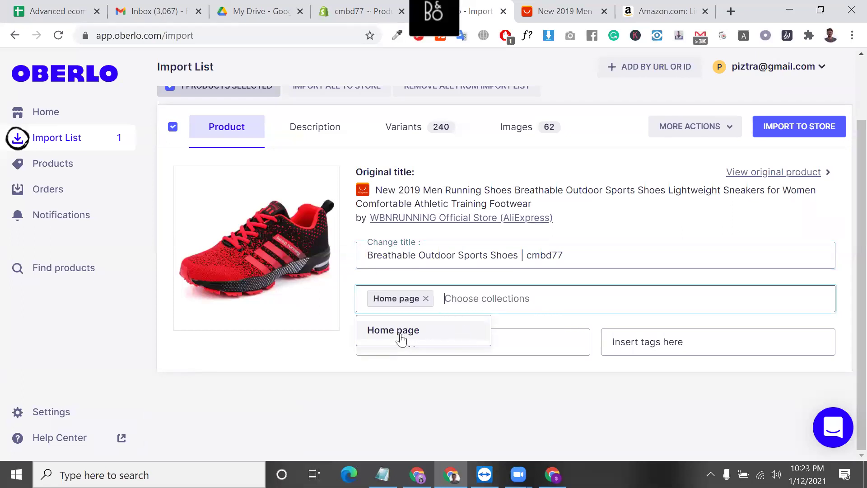
pyautogui.click(407, 384)
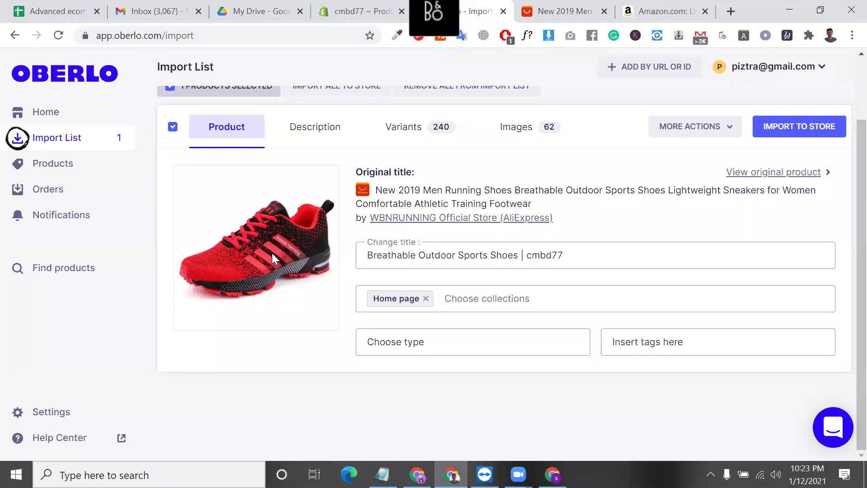
pyautogui.click(424, 344)
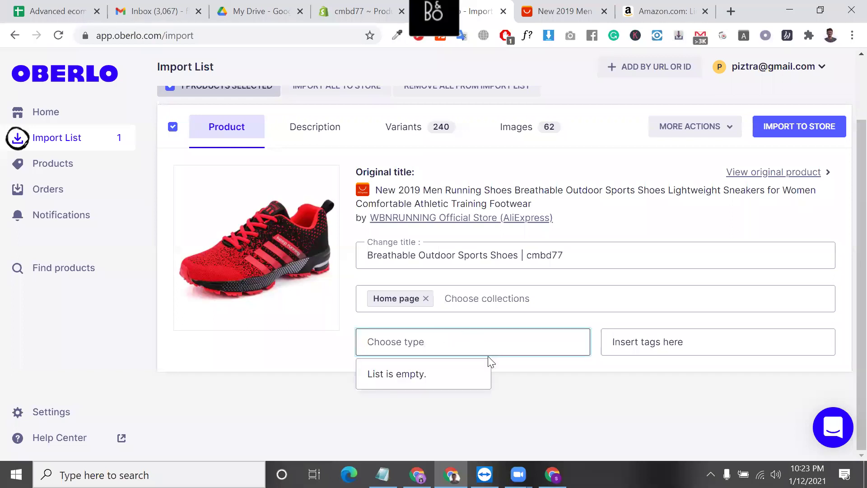
pyautogui.click(520, 374)
# - Create and assign the new product type 'shoes'
pyautogui.click(442, 336)
pyautogui.write('sho')
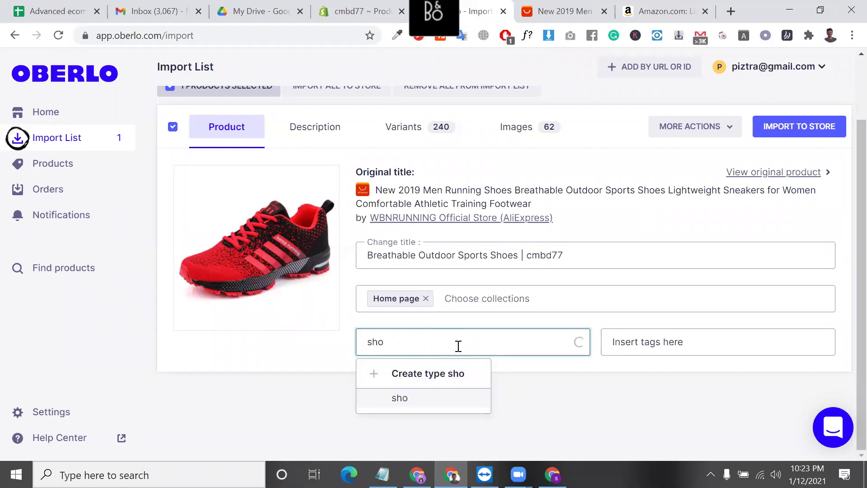
pyautogui.write('es')
pyautogui.click(432, 380)
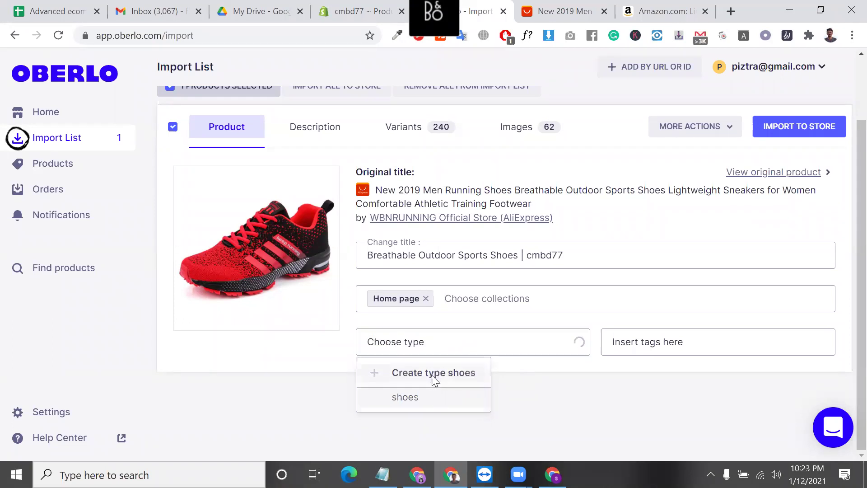
pyautogui.click(653, 346)
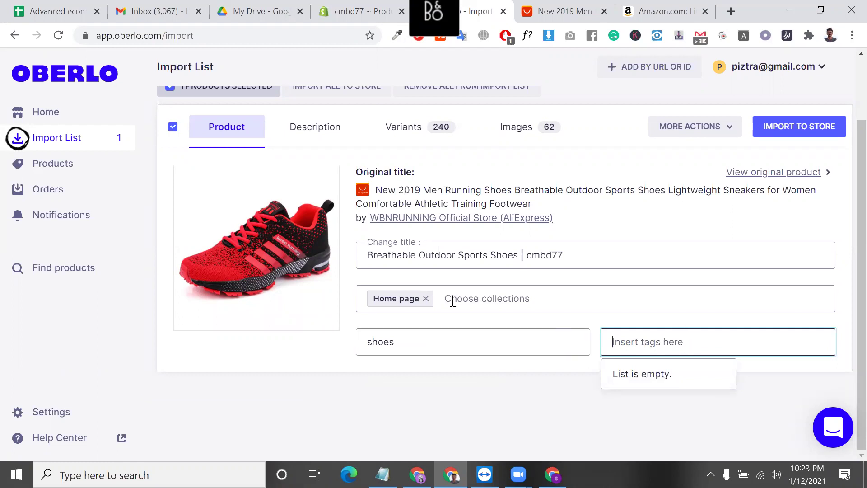
# - Tag the shoe 'Sports Shoes' and pick shoes as its product type
pyautogui.moveTo(463, 254); pyautogui.dragTo(521, 253)
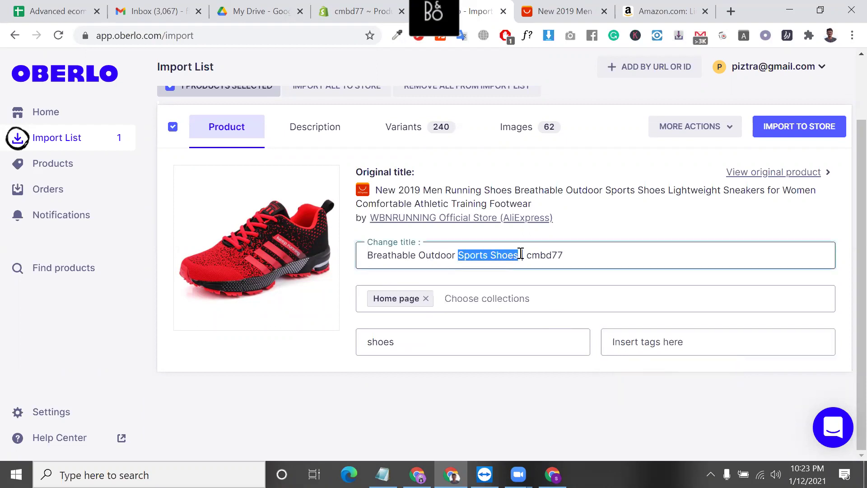
pyautogui.click(633, 342)
pyautogui.hotkey('ctrl', 'v')
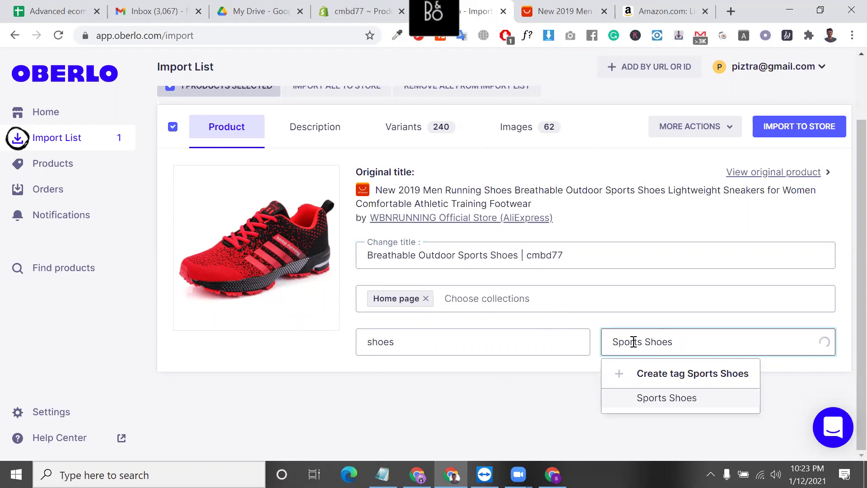
pyautogui.click(672, 397)
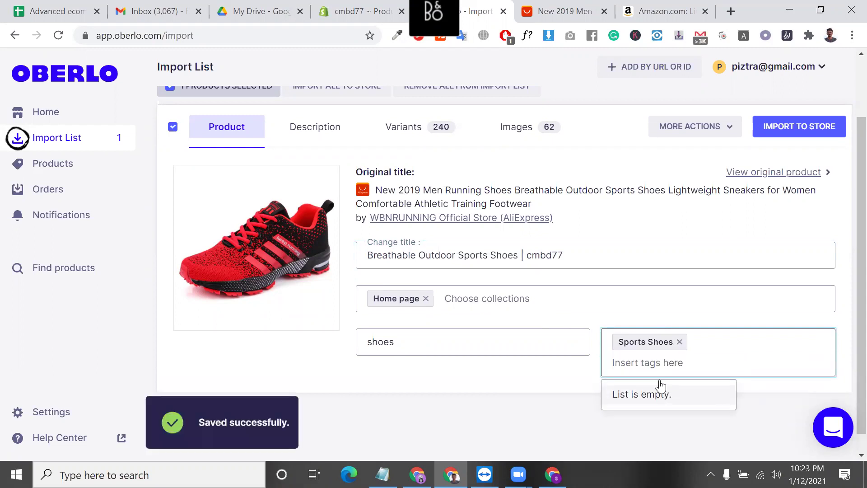
pyautogui.click(416, 350)
pyautogui.click(419, 377)
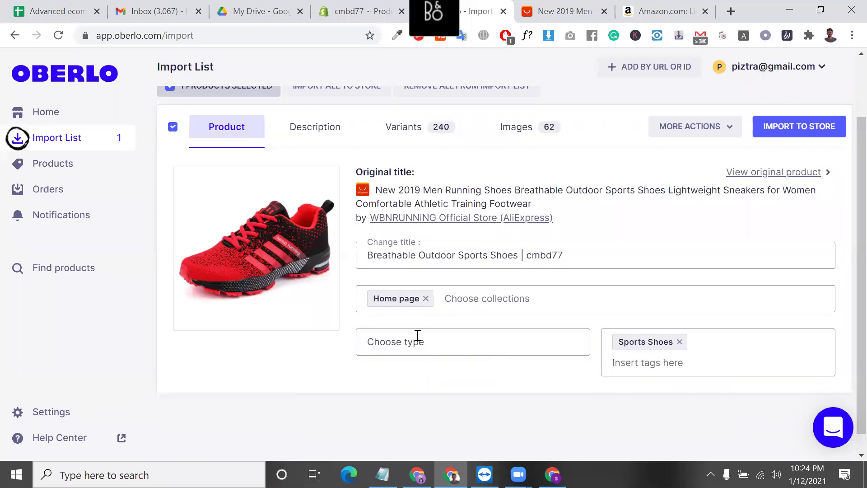
# - Add the tag 'Outdoor shoes' using the word taken from the title
pyautogui.doubleClick(392, 257)
pyautogui.click(392, 258)
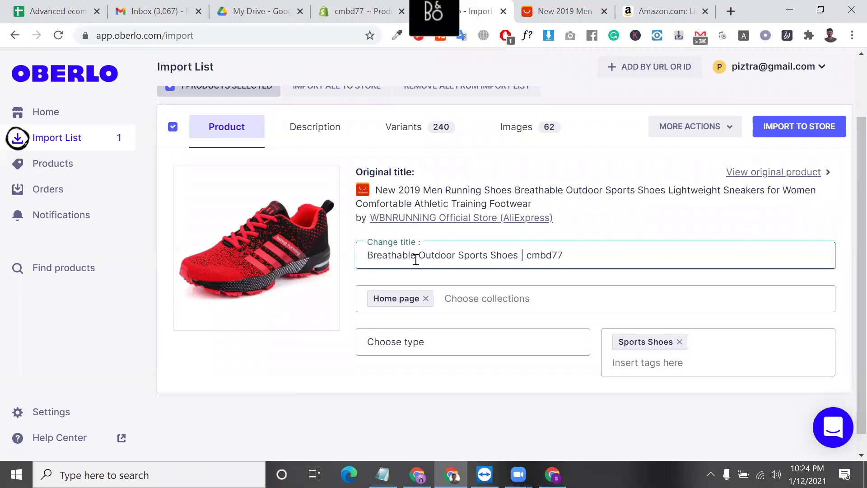
pyautogui.moveTo(418, 253); pyautogui.dragTo(455, 252)
pyautogui.click(705, 360)
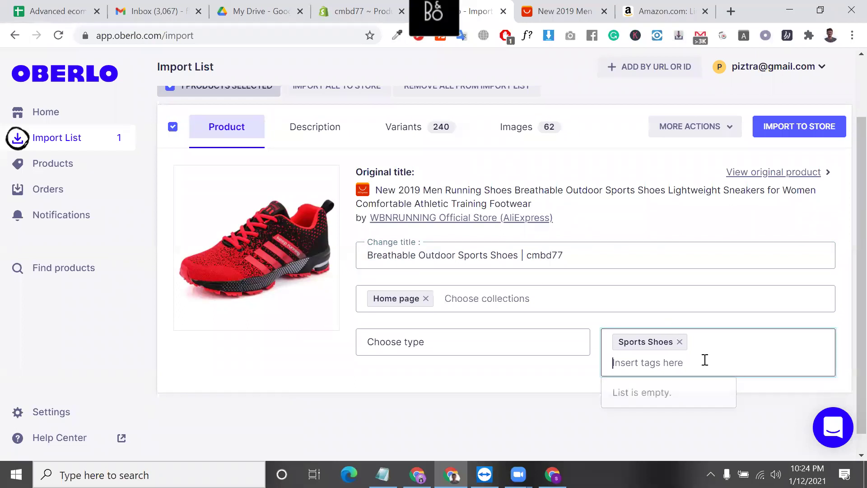
pyautogui.hotkey('ctrl', 'v')
pyautogui.write('shoes')
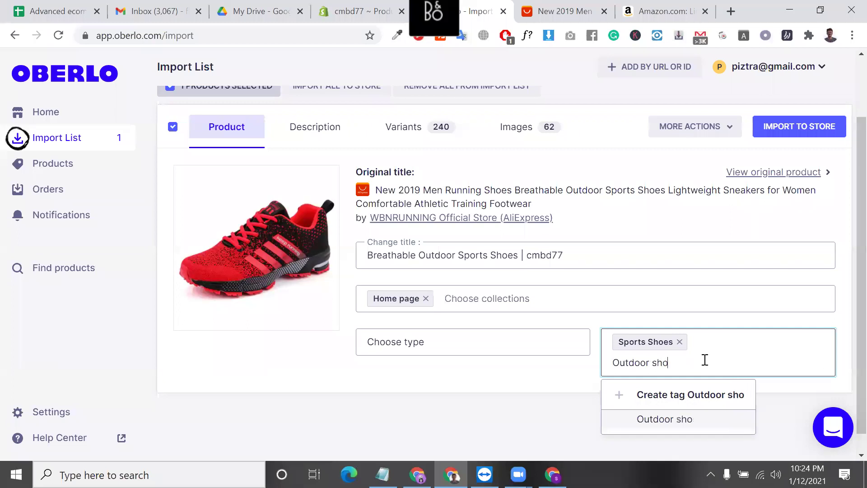
pyautogui.click(712, 402)
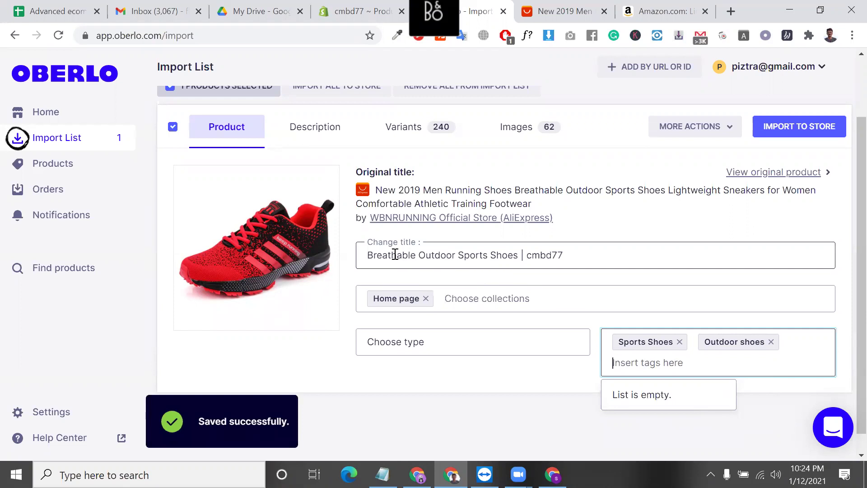
# - Add the tag 'Breathable shoes' and re-select shoes as the product type
pyautogui.moveTo(368, 253); pyautogui.dragTo(414, 254)
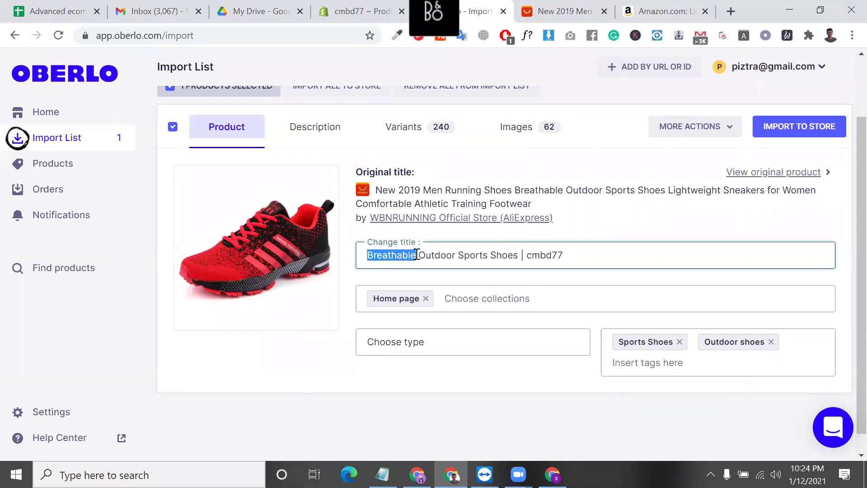
pyautogui.hotkey('ctrl', 'c')
pyautogui.click(658, 362)
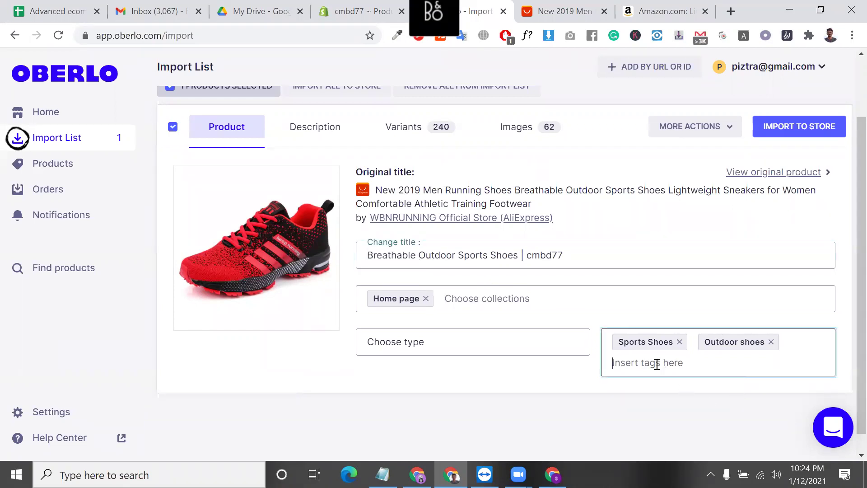
pyautogui.hotkey('ctrl', 'v')
pyautogui.write('shoes')
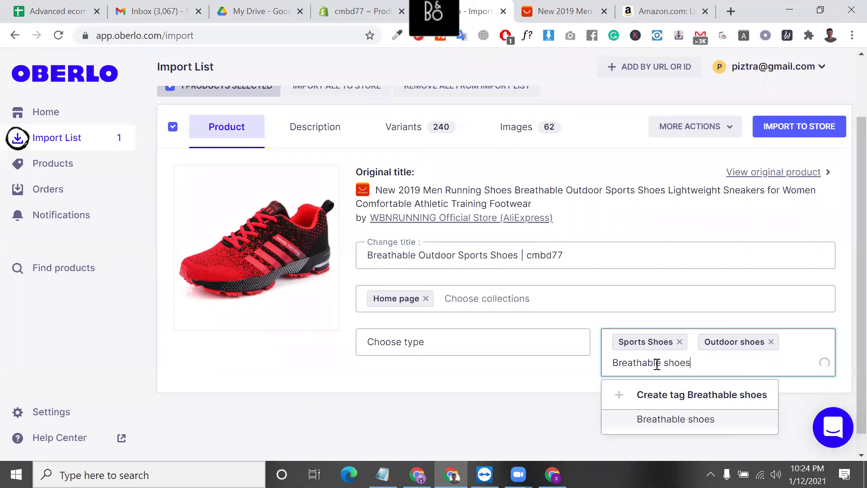
pyautogui.press('Return')
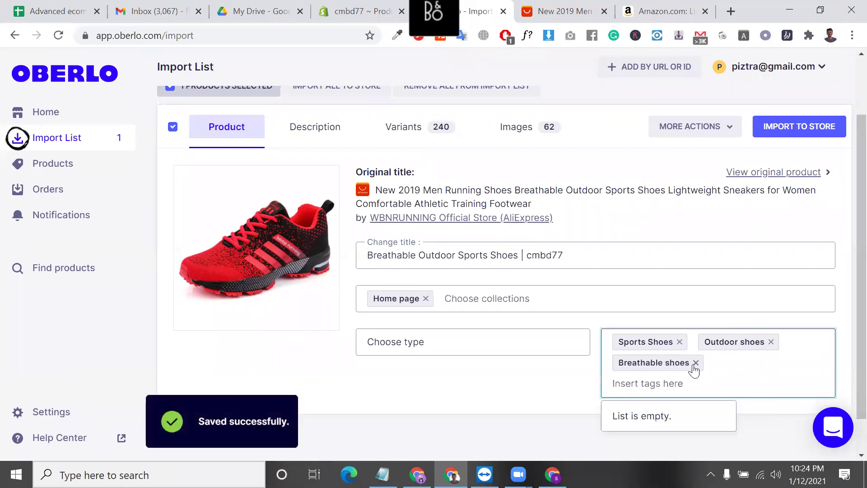
pyautogui.scroll(-1, 689, 300)
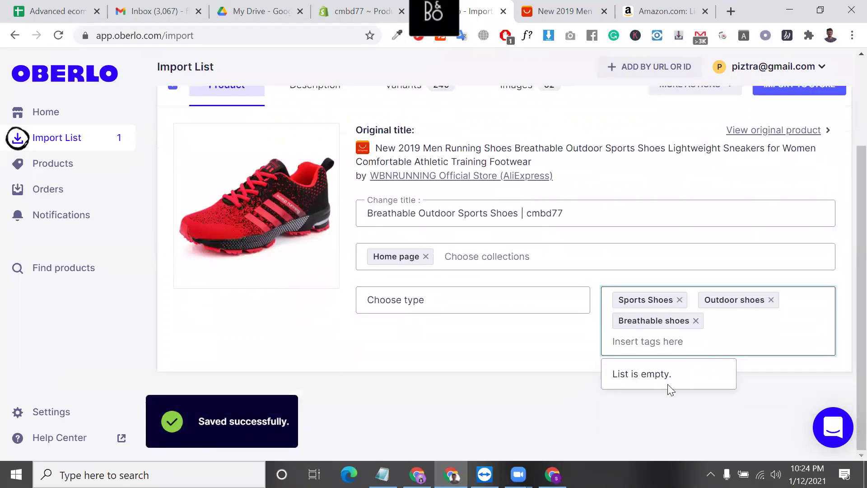
pyautogui.click(419, 300)
pyautogui.click(424, 333)
# - Switch to the running shoe's Description tab in Oberlo
pyautogui.scroll(3, 319, 290)
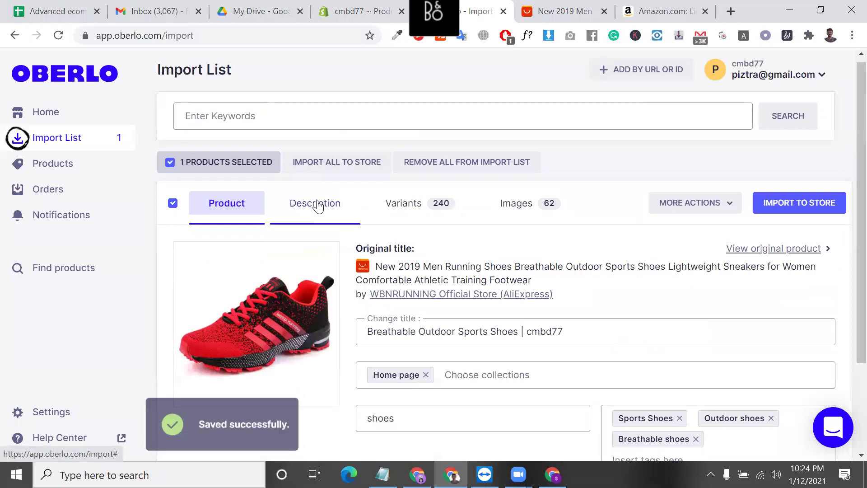
pyautogui.scroll(-1, 319, 205)
pyautogui.scroll(-1, 318, 204)
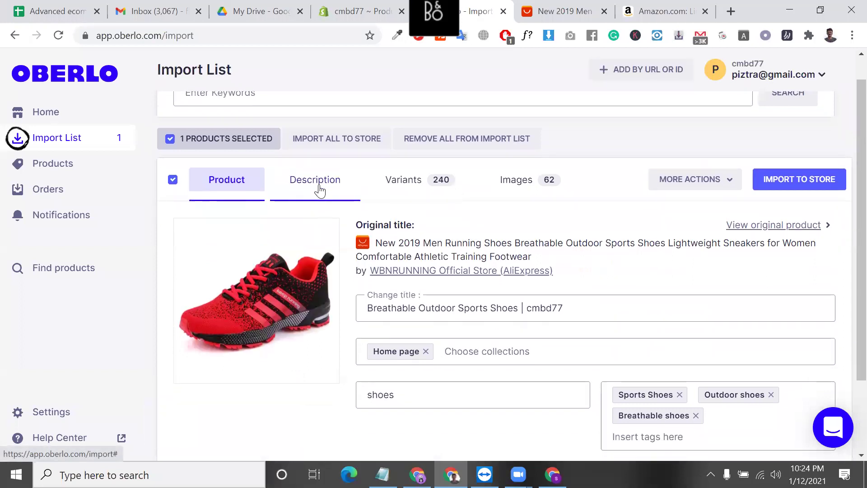
pyautogui.click(318, 188)
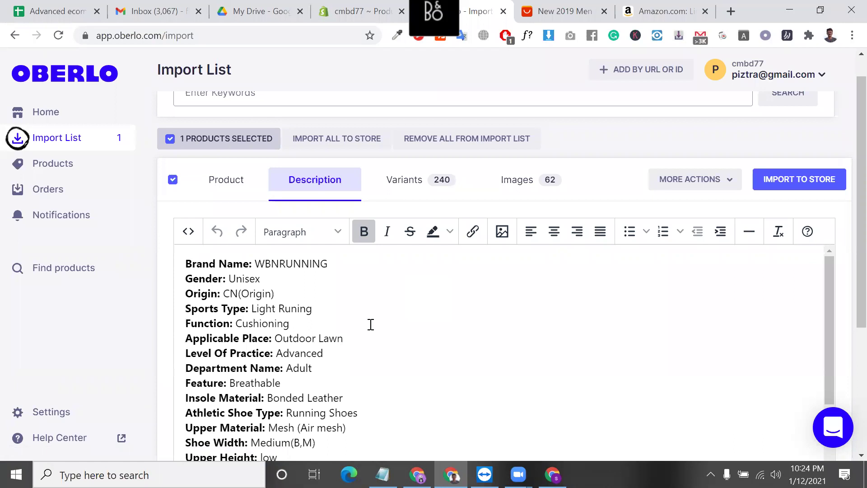
# - Delete the 'For Distance: Marathon(>40km)' line from the description
pyautogui.scroll(-3, 286, 333)
pyautogui.scroll(-3, 378, 281)
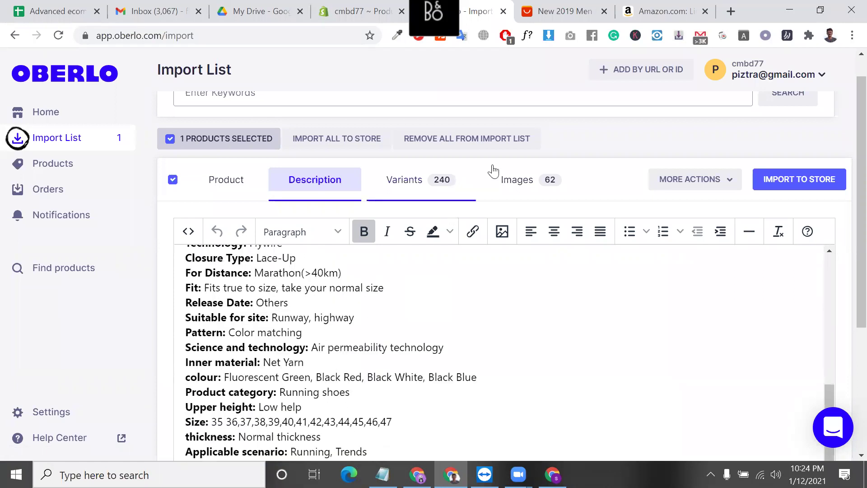
pyautogui.scroll(-5, 493, 171)
pyautogui.scroll(3, 225, 240)
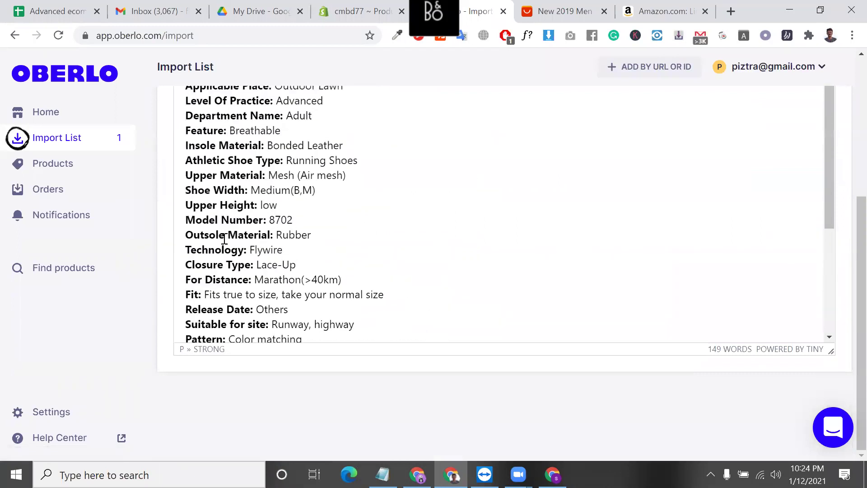
pyautogui.tripleClick(193, 176)
pyautogui.scroll(1, 217, 177)
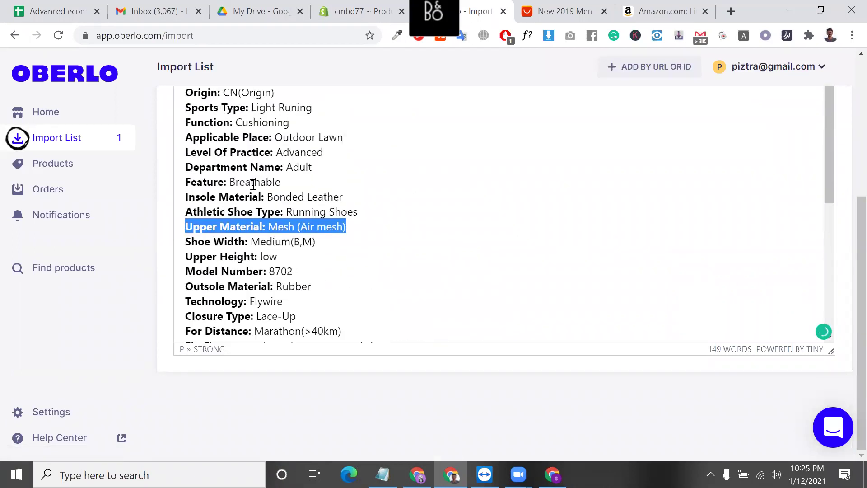
pyautogui.click(333, 200)
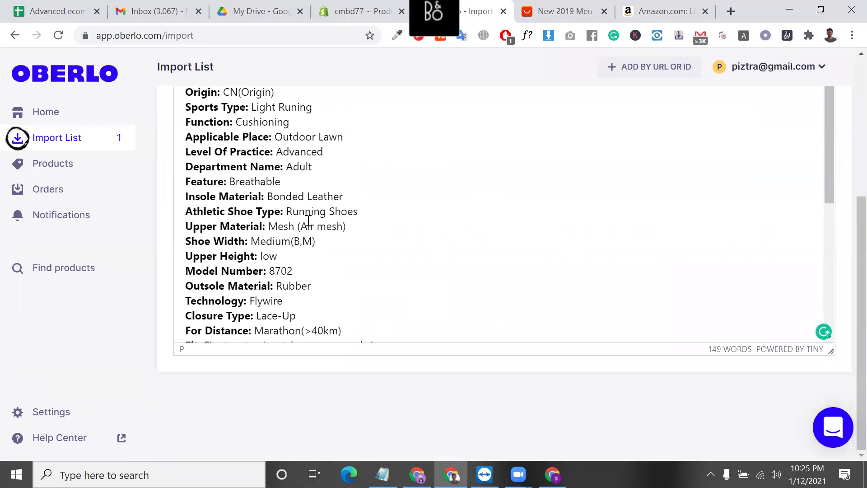
pyautogui.click(294, 180)
pyautogui.tripleClick(294, 180)
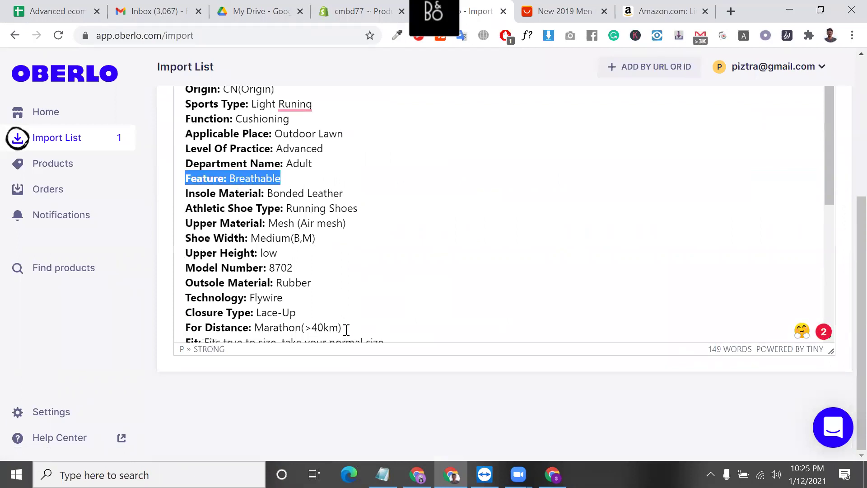
pyautogui.tripleClick(346, 330)
pyautogui.press('BackSpace')
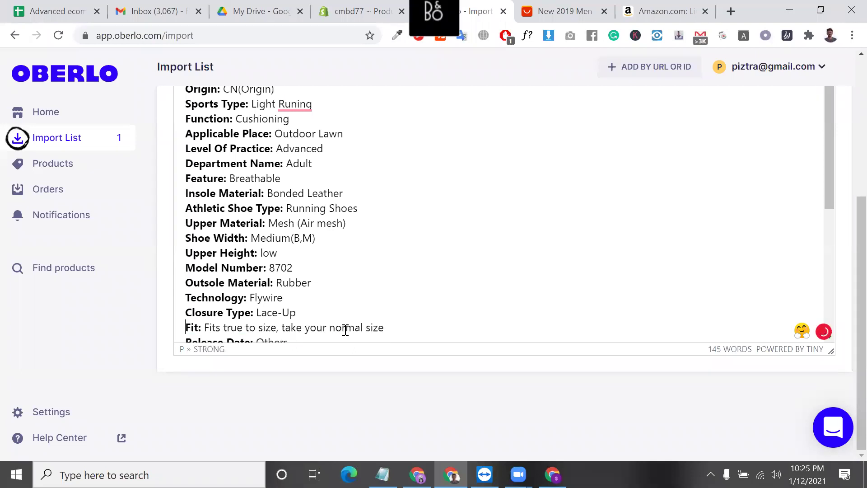
# - Review the remaining spec lines, then select and copy the whole description
pyautogui.scroll(-5, 316, 321)
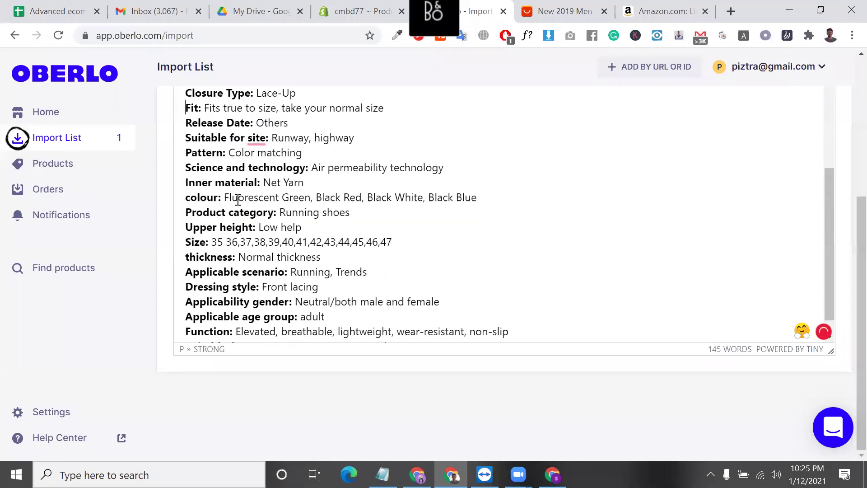
pyautogui.scroll(5, 238, 200)
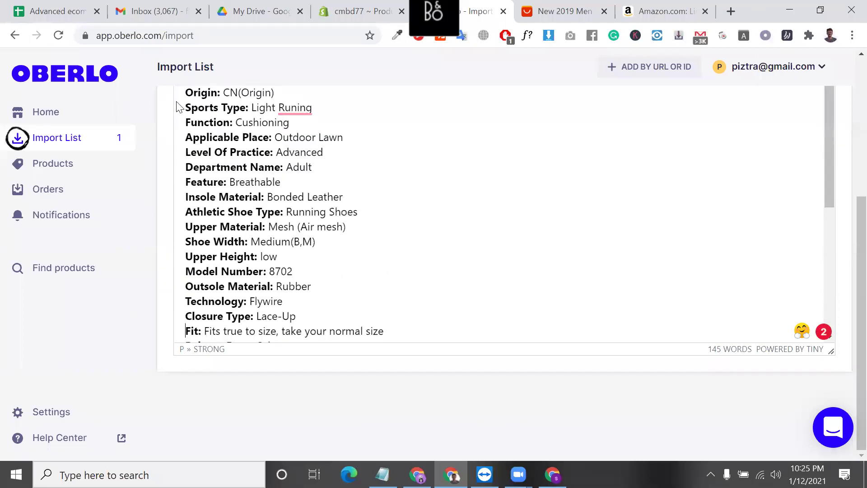
pyautogui.scroll(6, 205, 170)
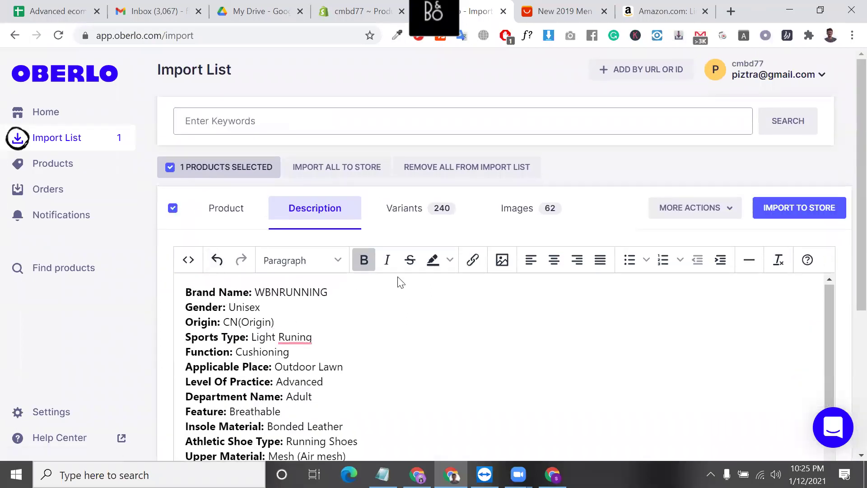
pyautogui.moveTo(185, 292); pyautogui.dragTo(253, 293)
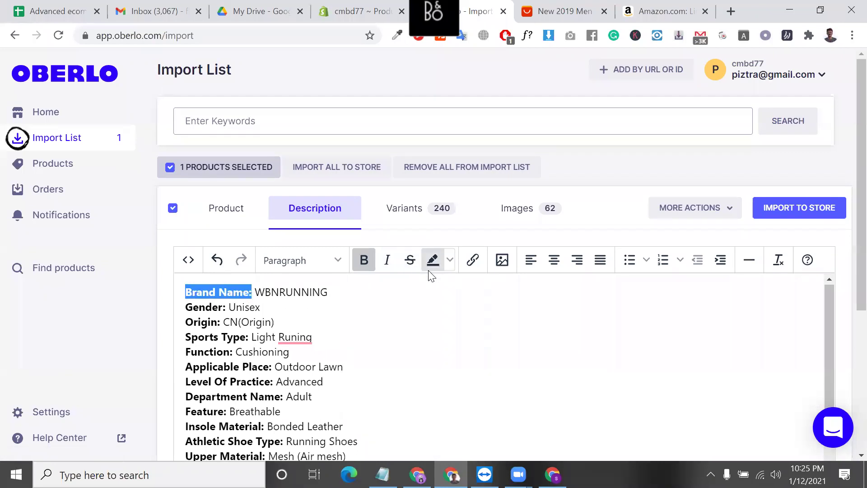
pyautogui.doubleClick(281, 290)
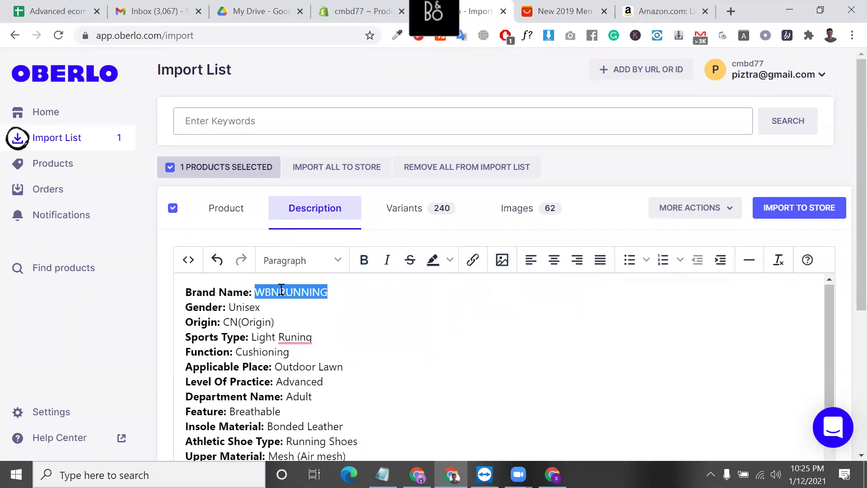
pyautogui.click(295, 311)
pyautogui.scroll(-1, 296, 312)
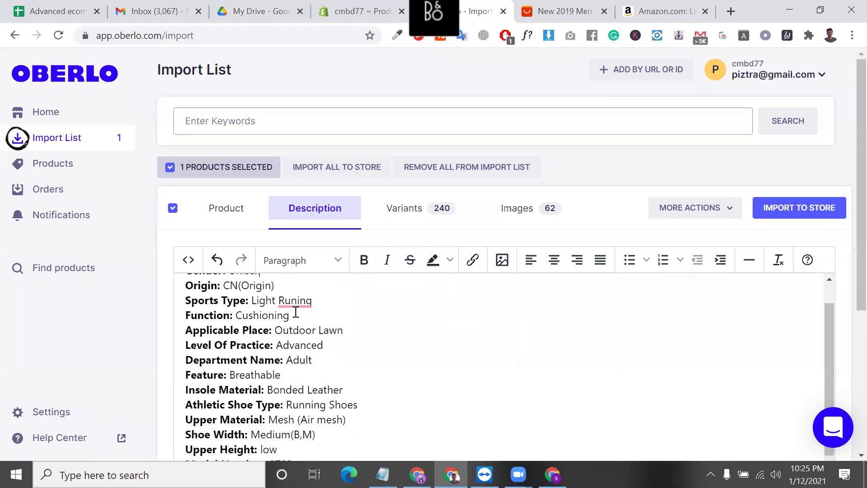
pyautogui.tripleClick(451, 308)
pyautogui.scroll(-4, 437, 296)
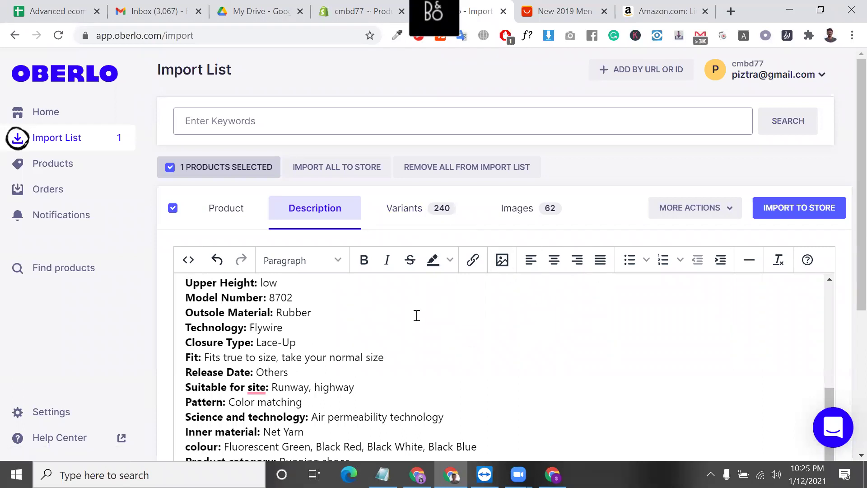
pyautogui.scroll(-1, 416, 314)
pyautogui.scroll(-4, 562, 171)
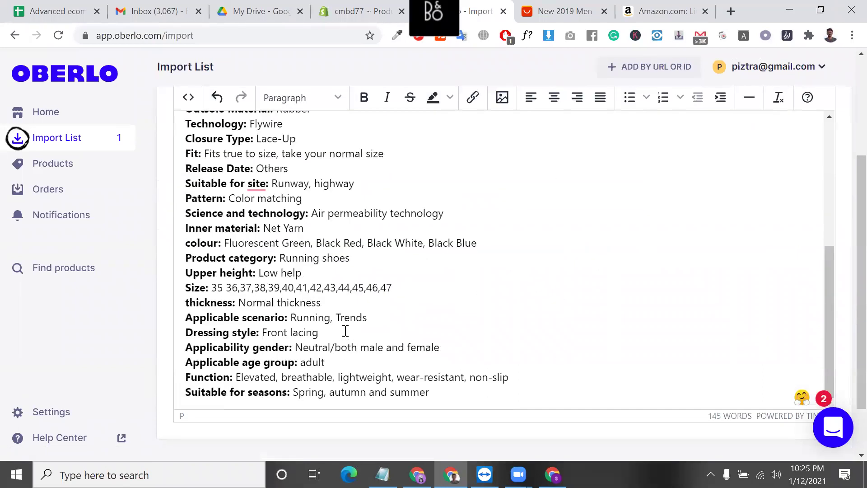
pyautogui.tripleClick(328, 317)
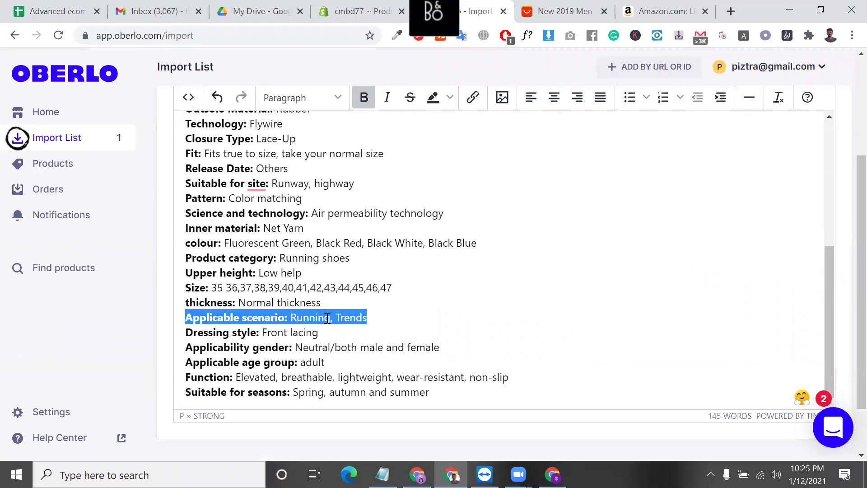
pyautogui.hotkey('ctrl', 'a')
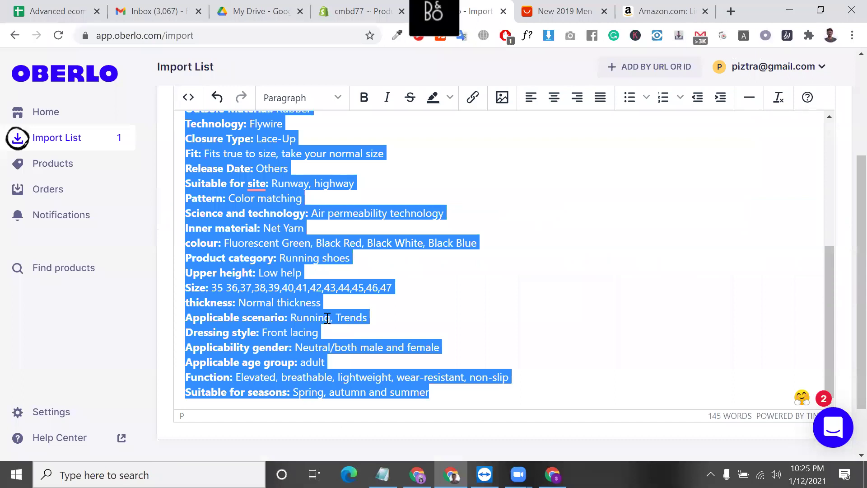
pyautogui.hotkey('ctrl', 'c')
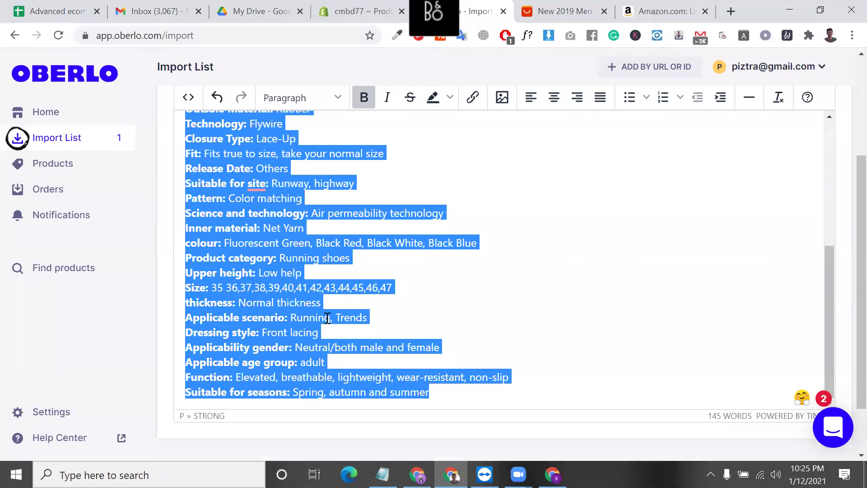
pyautogui.click(388, 295)
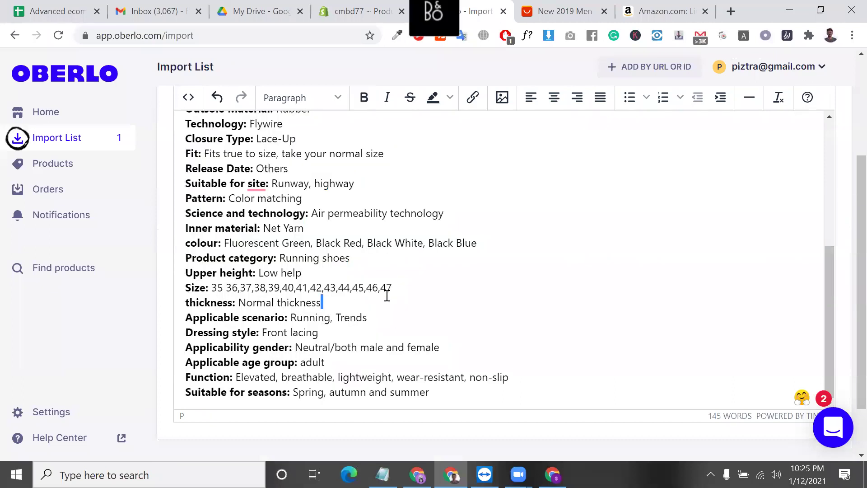
pyautogui.doubleClick(381, 288)
pyautogui.moveTo(381, 288); pyautogui.dragTo(354, 286)
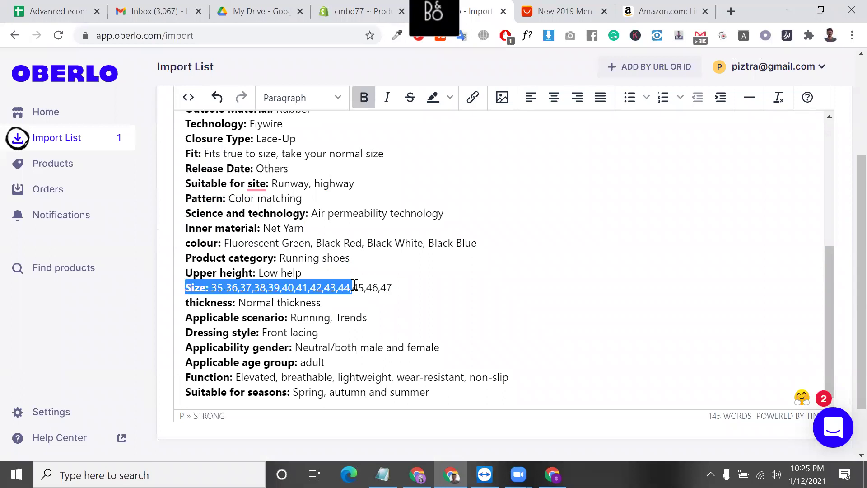
pyautogui.doubleClick(287, 258)
pyautogui.moveTo(287, 258); pyautogui.dragTo(349, 258)
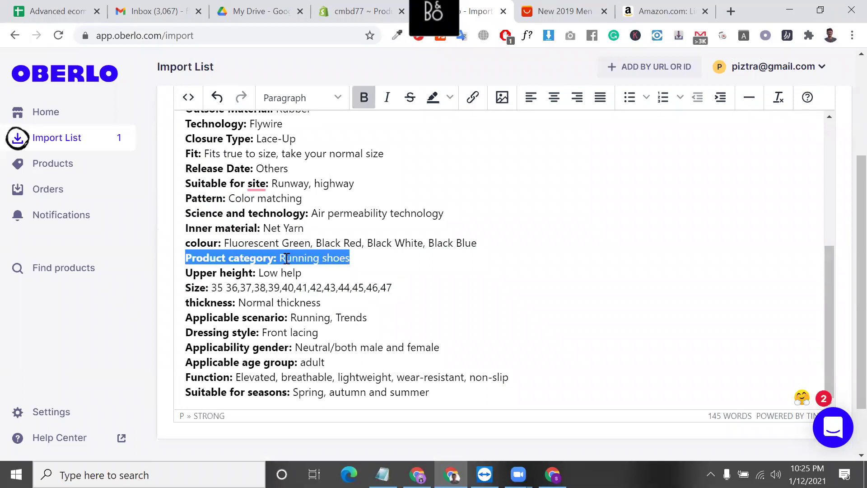
pyautogui.scroll(2, 286, 253)
pyautogui.click(217, 273)
pyautogui.tripleClick(217, 273)
pyautogui.doubleClick(217, 273)
pyautogui.scroll(2, 213, 270)
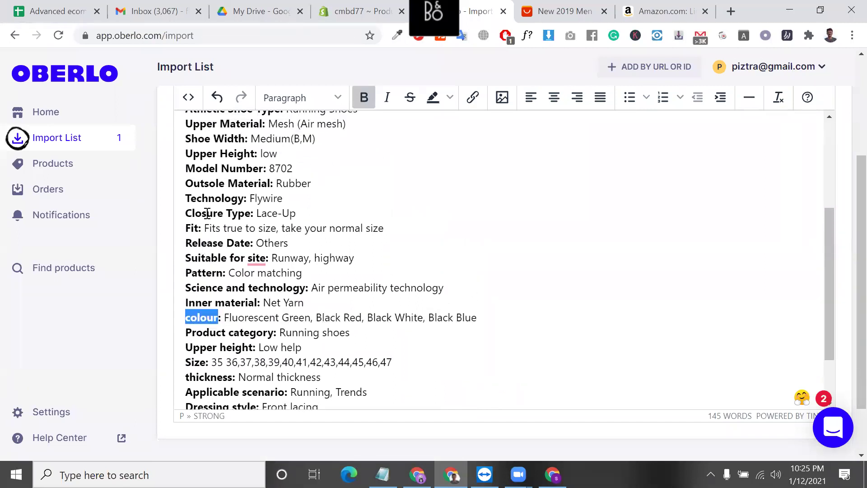
pyautogui.scroll(2, 207, 202)
pyautogui.click(208, 202)
pyautogui.tripleClick(208, 202)
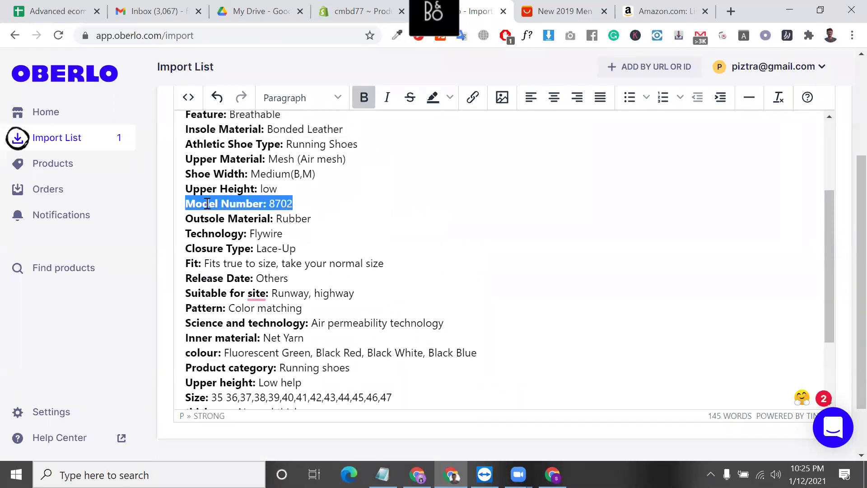
pyautogui.scroll(2, 204, 199)
pyautogui.scroll(4, 202, 194)
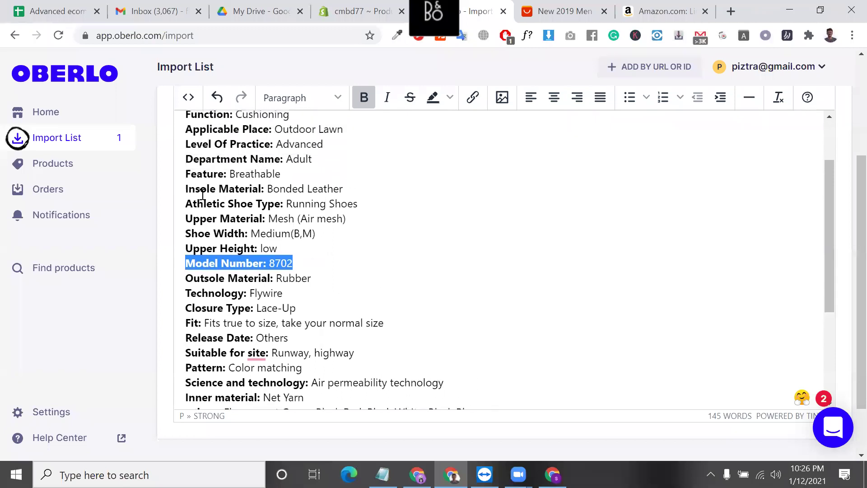
pyautogui.tripleClick(209, 224)
pyautogui.moveTo(209, 225); pyautogui.dragTo(184, 224)
pyautogui.scroll(1, 197, 192)
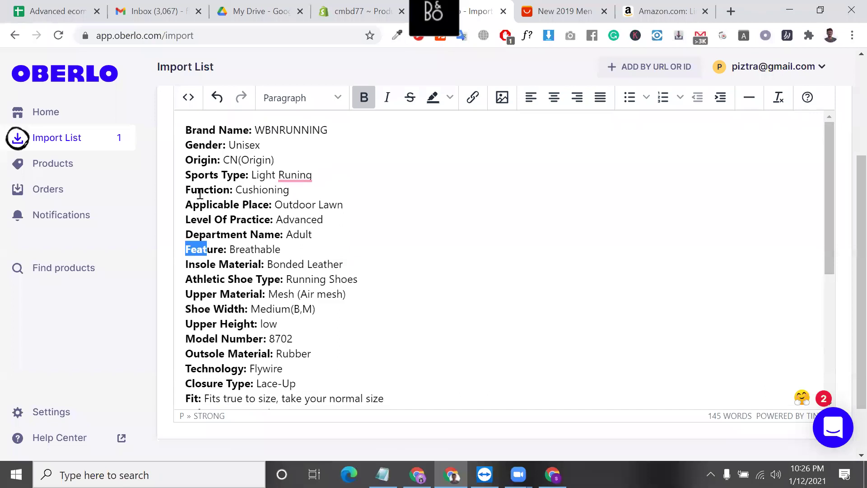
pyautogui.scroll(1, 210, 203)
pyautogui.doubleClick(211, 204)
pyautogui.hotkey('shift', 'Left')
pyautogui.hotkey('shift', 'Left')
pyautogui.tripleClick(210, 203)
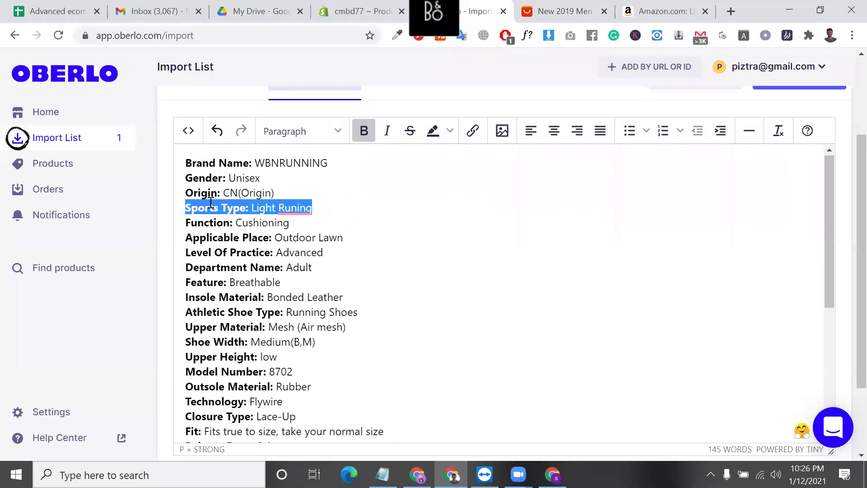
pyautogui.tripleClick(206, 174)
pyautogui.hotkey('shift', 'Left')
pyautogui.hotkey('shift', 'Left')
pyautogui.hotkey('shift', 'Left')
pyautogui.hotkey('shift', 'Left')
pyautogui.hotkey('shift', 'Left')
pyautogui.hotkey('shift', 'Left')
pyautogui.hotkey('shift', 'Left')
pyautogui.hotkey('shift', 'Left')
pyautogui.hotkey('shift', 'Left')
pyautogui.hotkey('shift', 'Left')
pyautogui.hotkey('shift', 'Left')
pyautogui.hotkey('shift', 'Left')
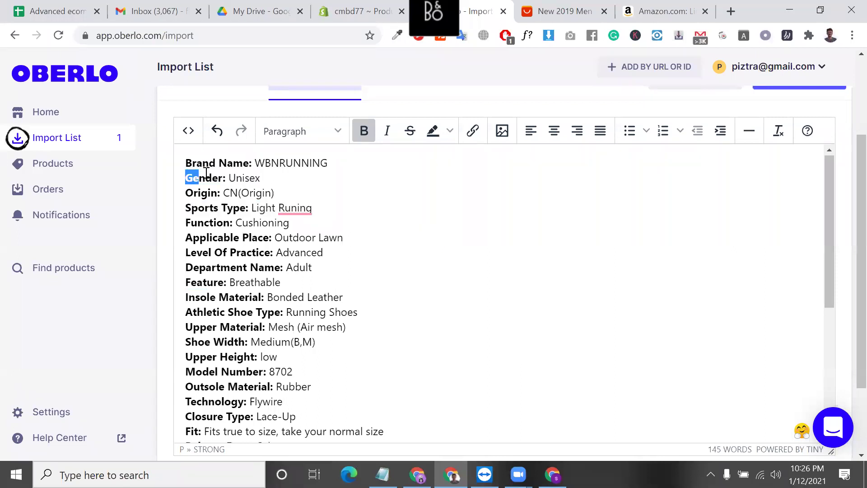
pyautogui.tripleClick(206, 173)
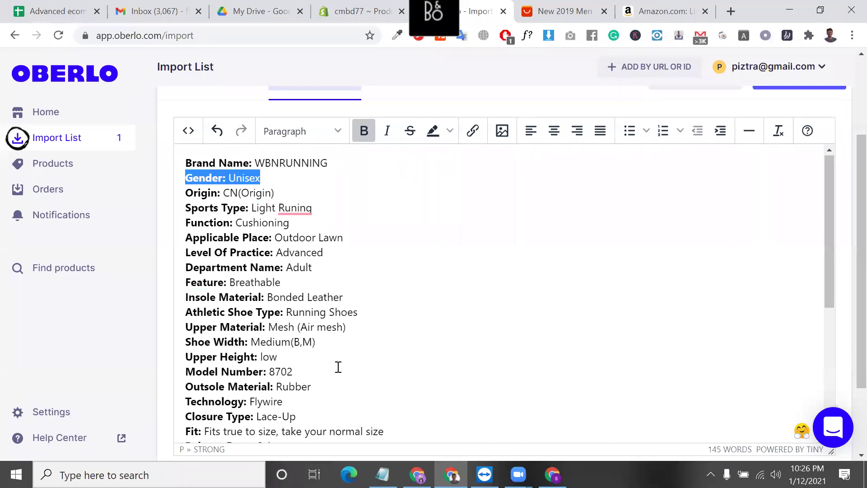
pyautogui.scroll(-1, 338, 366)
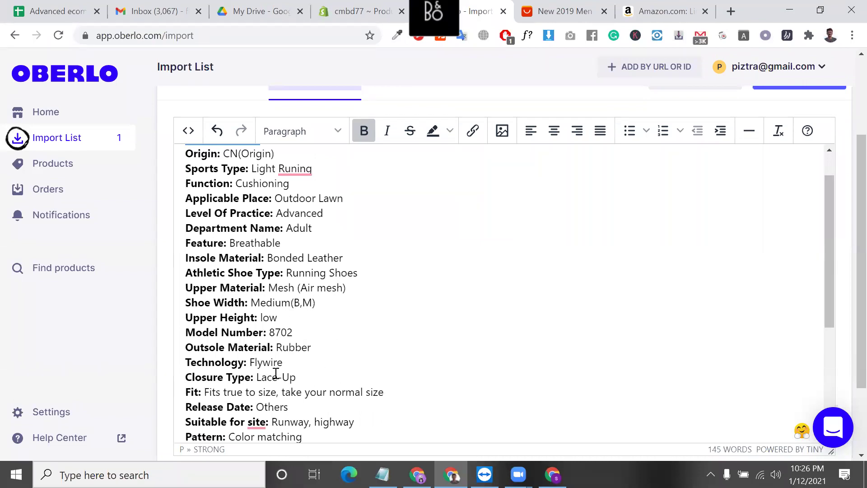
pyautogui.scroll(-8, 276, 374)
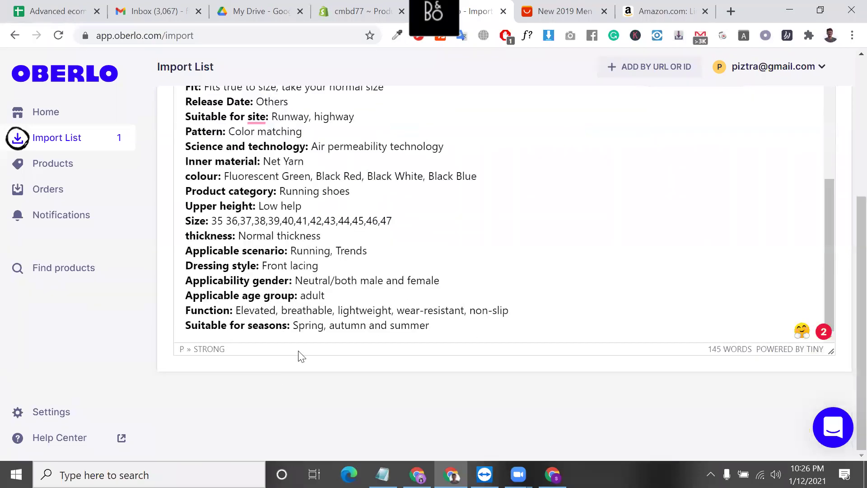
pyautogui.scroll(10, 381, 245)
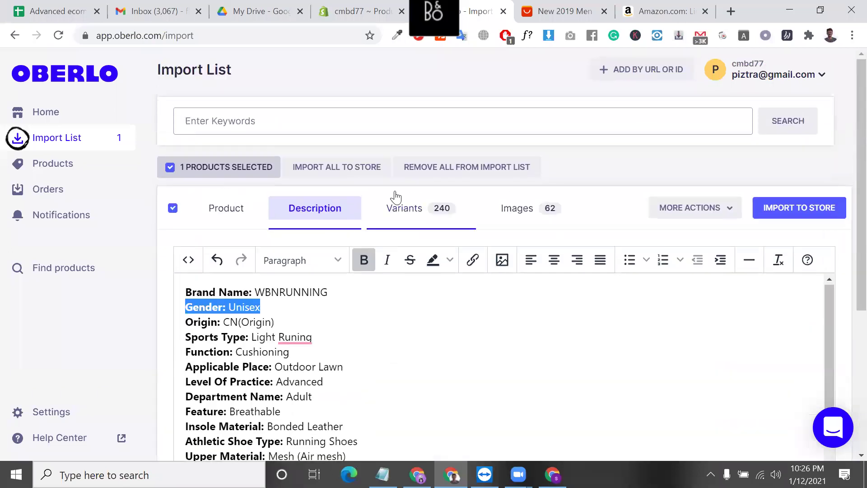
pyautogui.click(402, 207)
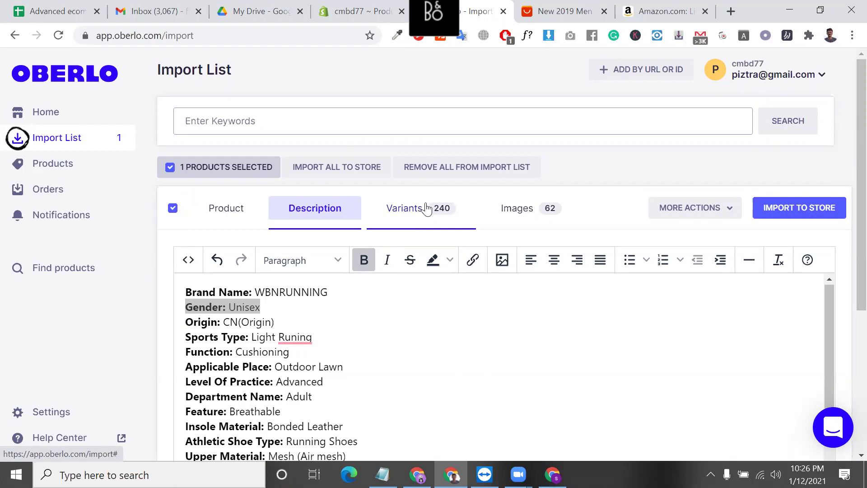
# - Show the Variants tab listing 240 shoe variants at US$19.21 cost and US$38.42 price
pyautogui.click(437, 218)
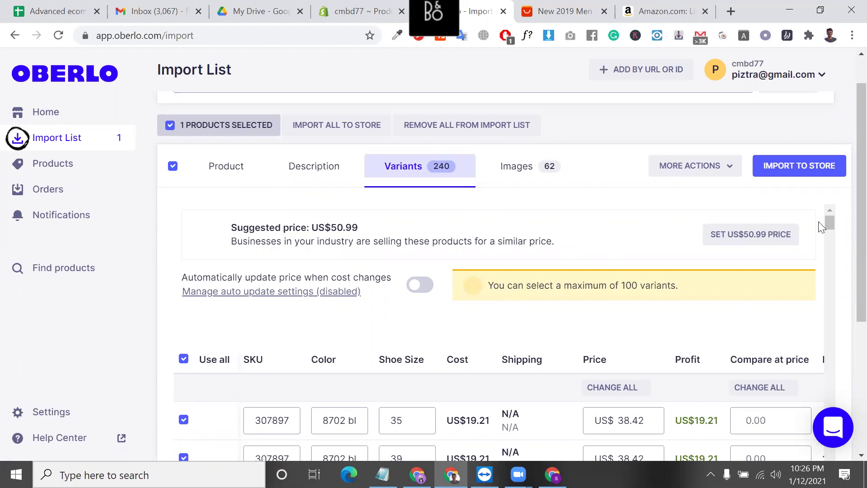
pyautogui.scroll(-1, 848, 229)
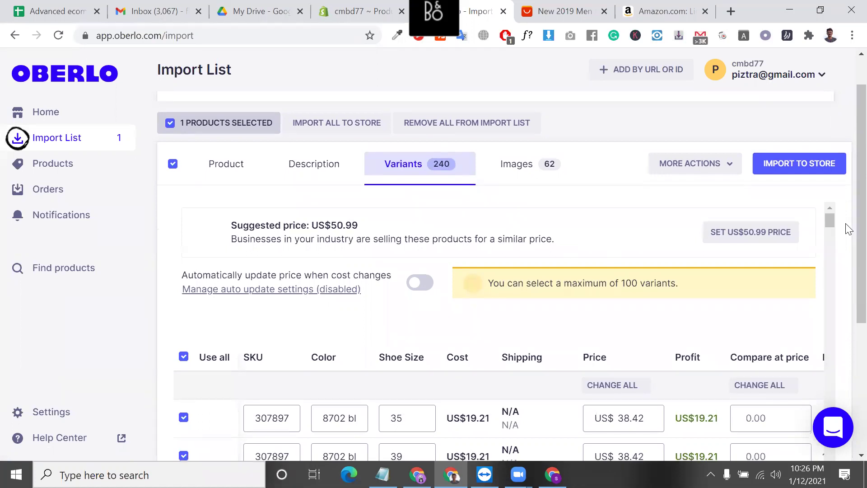
pyautogui.scroll(-3, 848, 232)
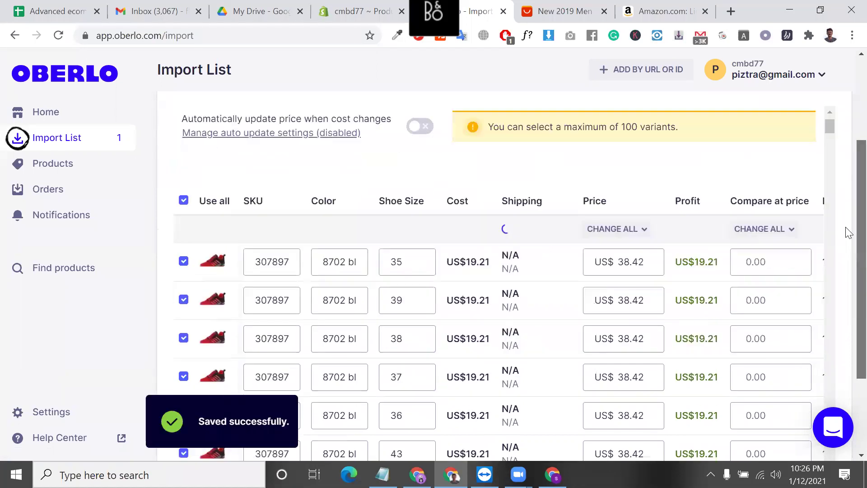
pyautogui.scroll(-3, 848, 231)
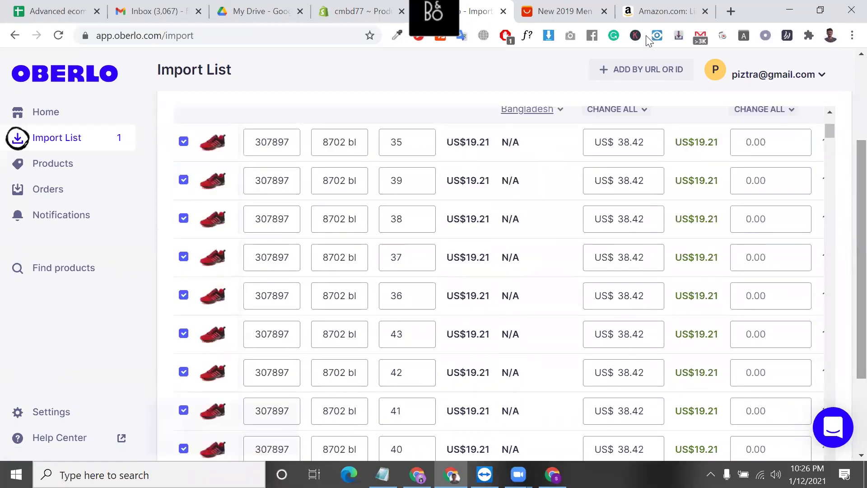
# - On the AliExpress page, select the 8702 black red colour and shoe size 35
pyautogui.click(576, 7)
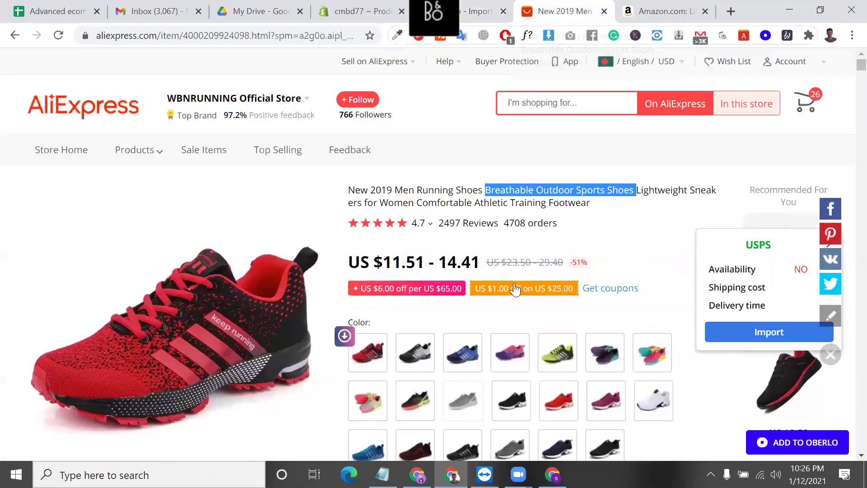
pyautogui.scroll(-5, 425, 293)
pyautogui.scroll(3, 425, 294)
pyautogui.click(367, 255)
pyautogui.scroll(-5, 409, 305)
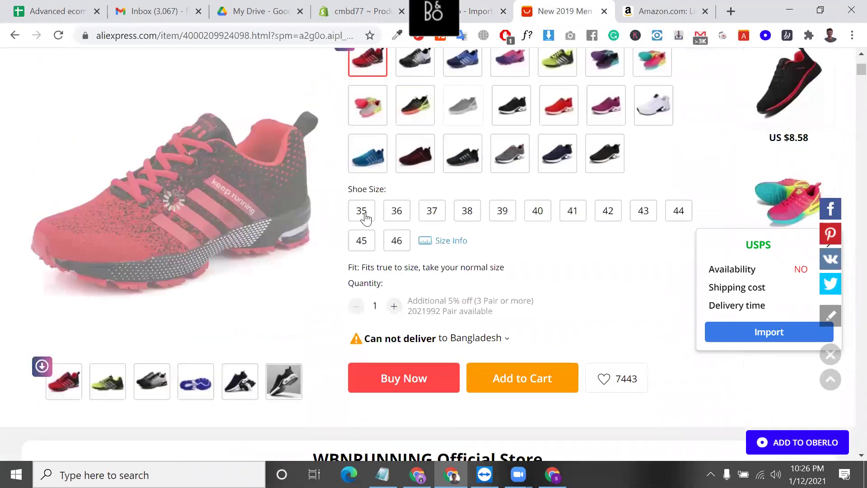
pyautogui.click(362, 213)
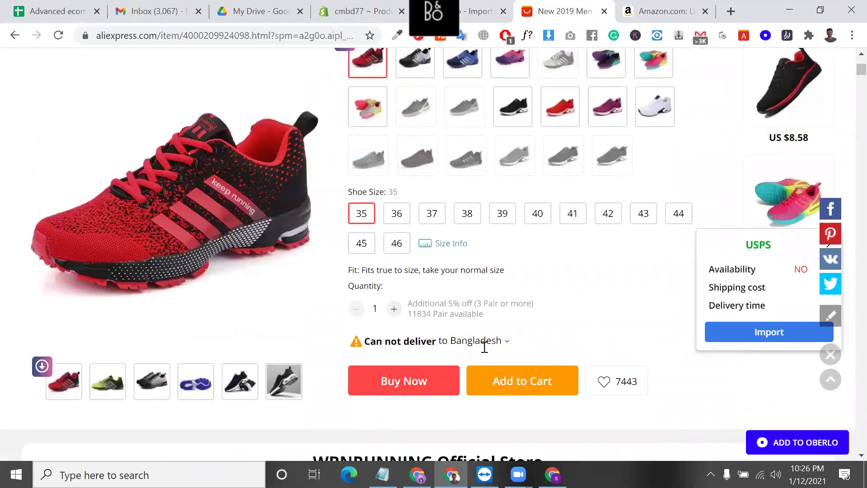
pyautogui.scroll(-3, 478, 344)
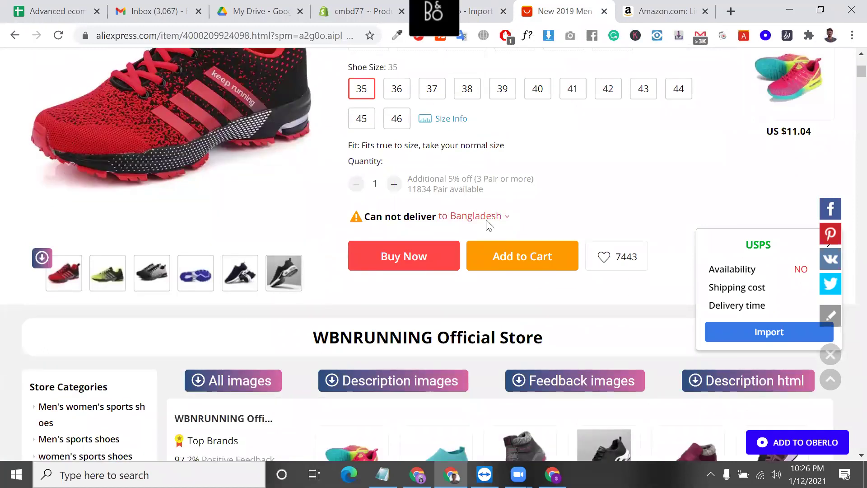
# - Change the ship-to destination from Bangladesh to the United States
pyautogui.click(485, 226)
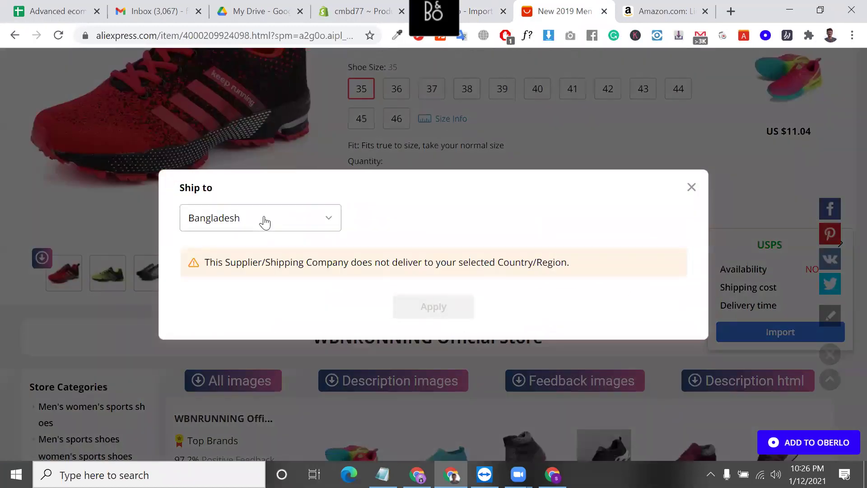
pyautogui.click(244, 222)
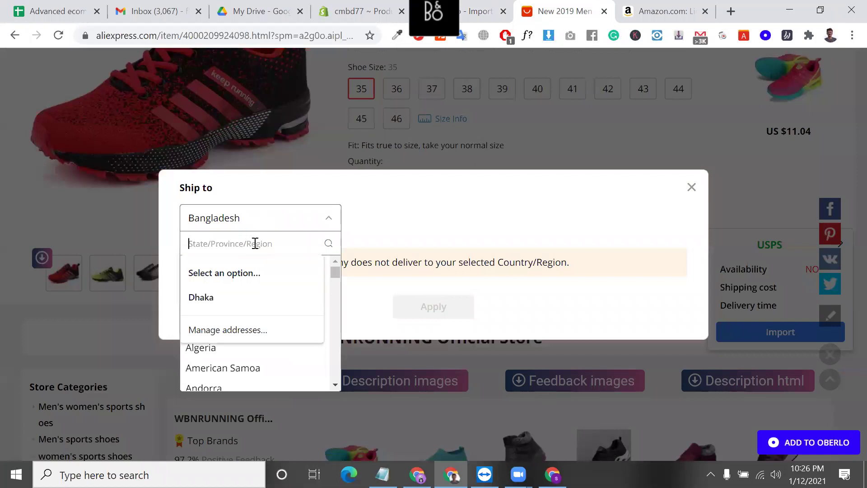
pyautogui.write('uni')
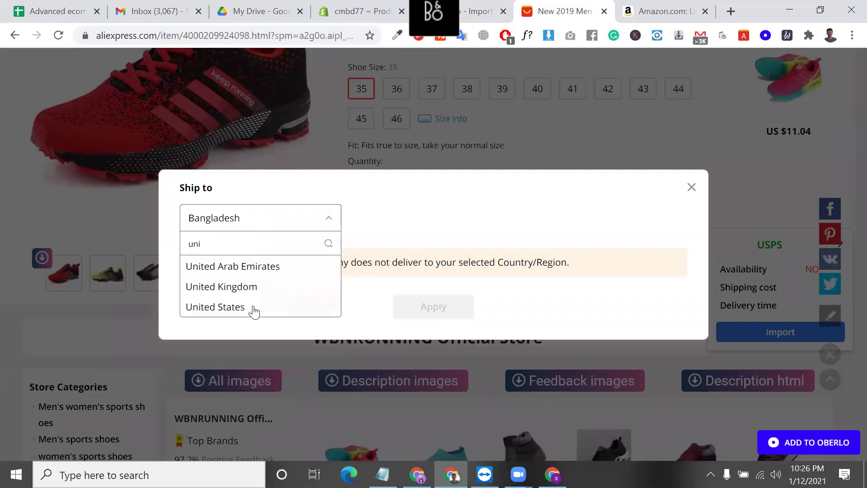
pyautogui.click(251, 306)
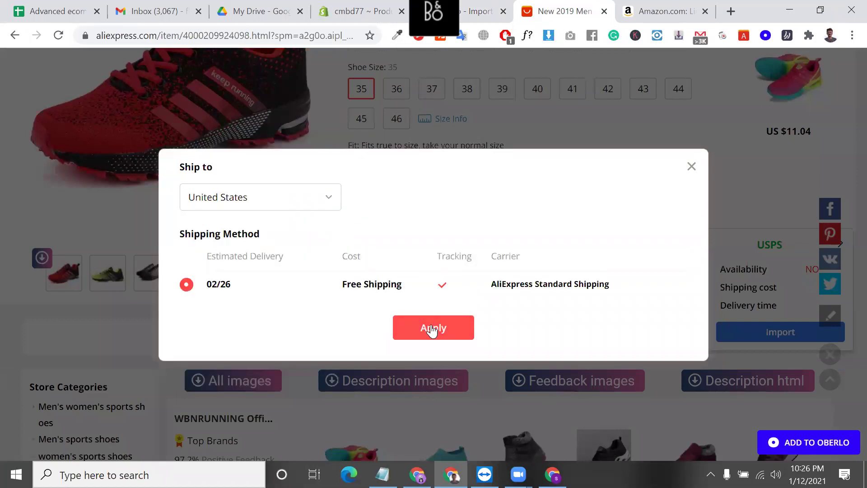
pyautogui.click(432, 329)
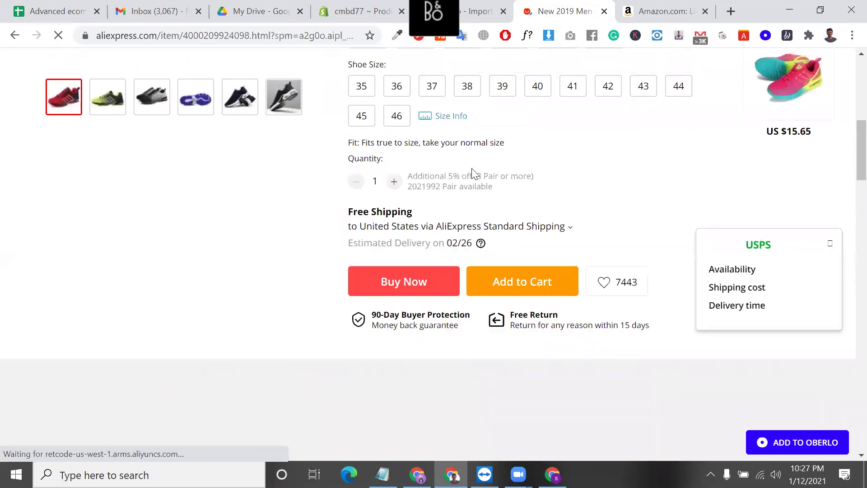
# - Reselect size 35 and check it shows US $19.21 with free shipping
pyautogui.scroll(6, 473, 173)
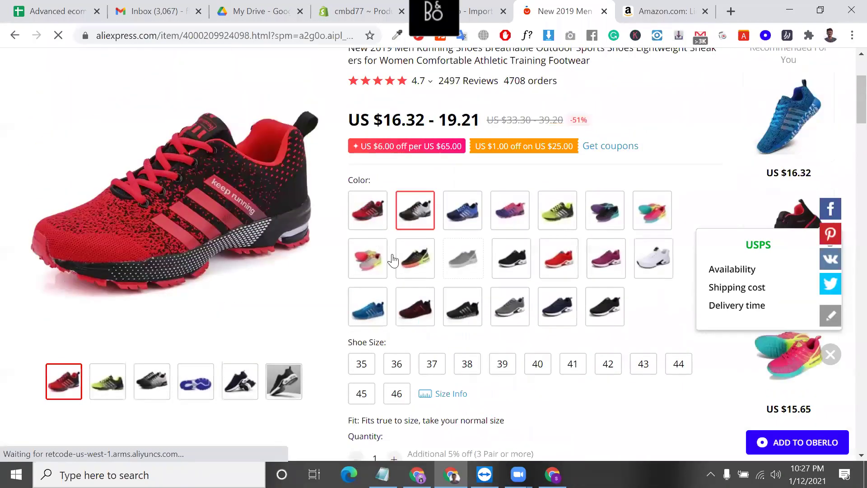
pyautogui.click(361, 365)
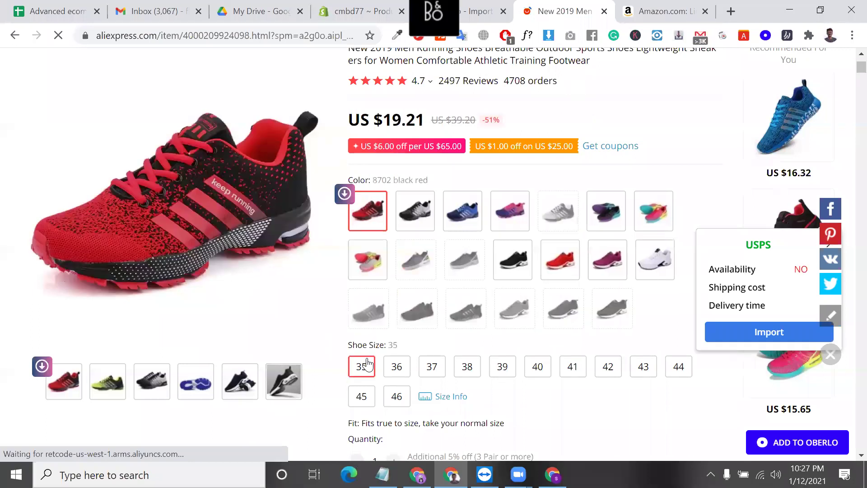
pyautogui.scroll(-5, 367, 364)
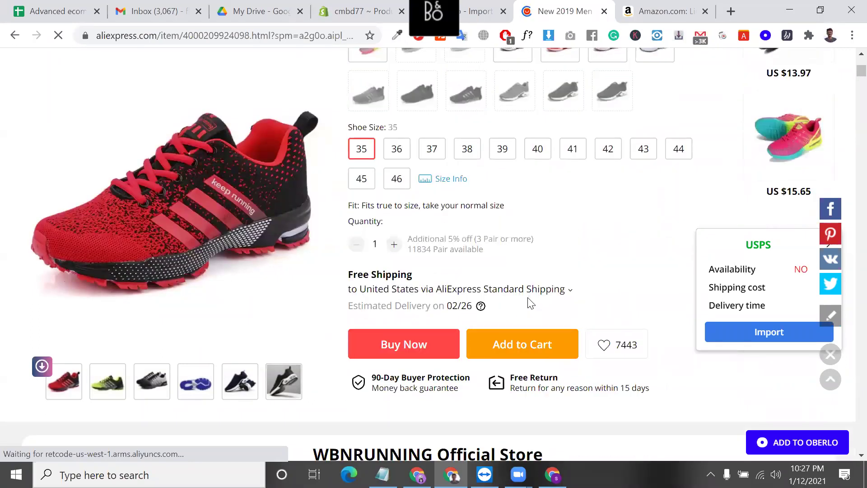
pyautogui.scroll(-2, 532, 291)
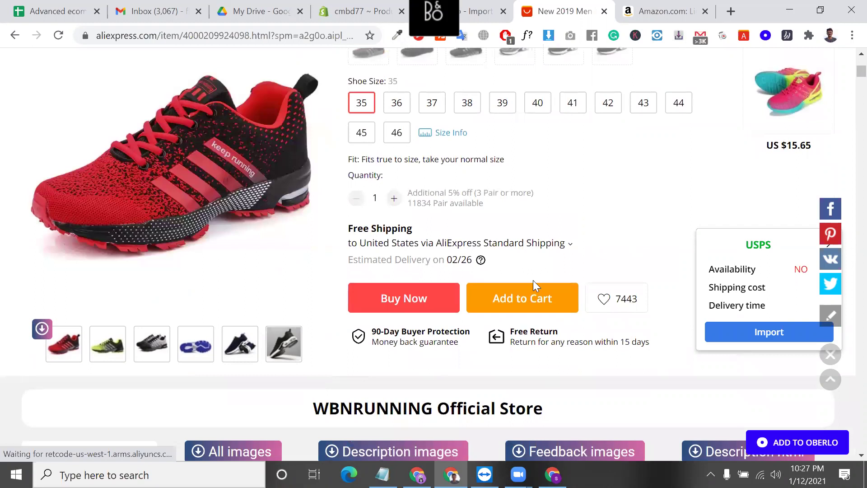
pyautogui.scroll(3, 533, 280)
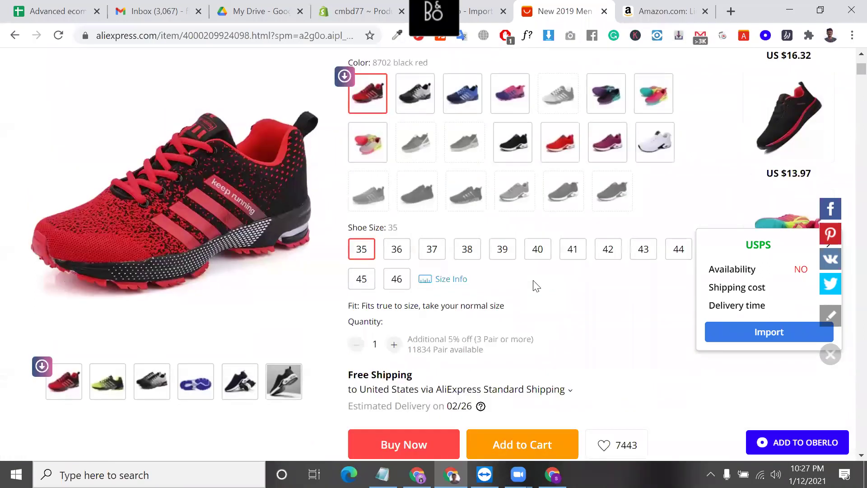
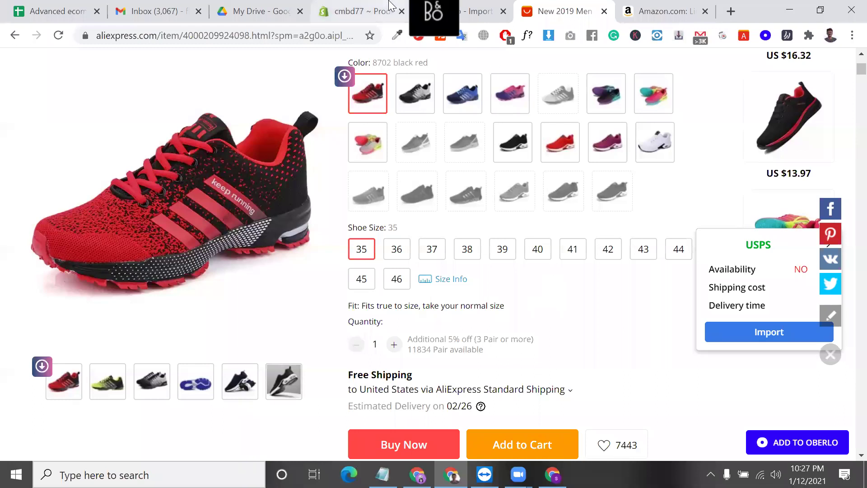
# - Glance at the Shopify products page, then review the AliExpress running-shoe listing
pyautogui.click(361, 10)
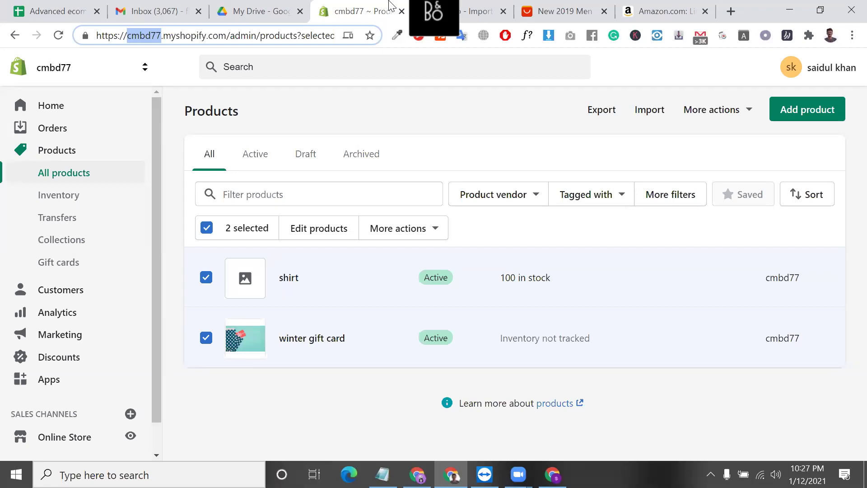
pyautogui.click(580, 6)
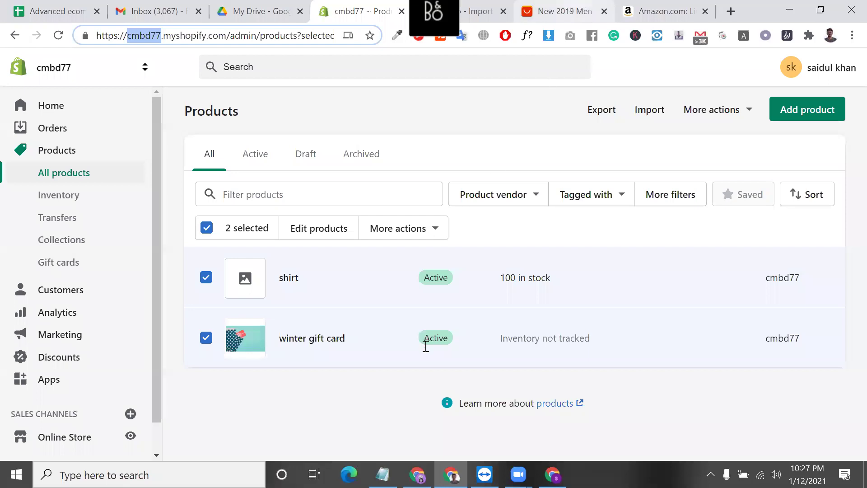
pyautogui.scroll(-2, 425, 342)
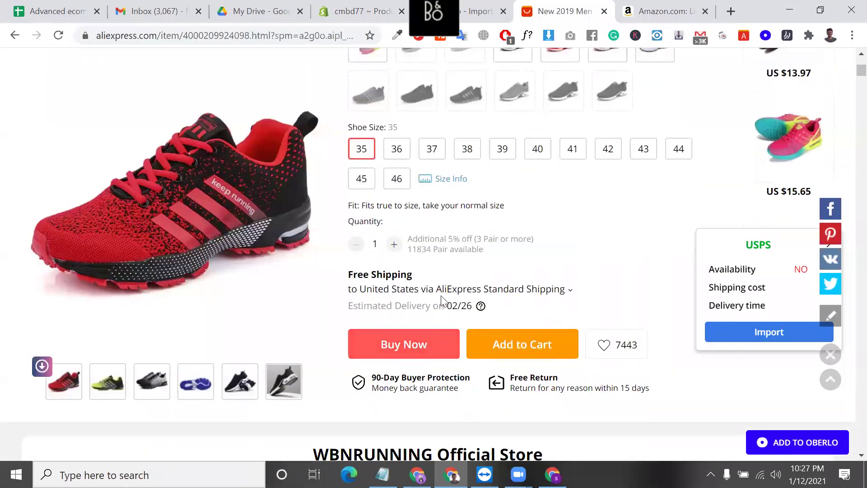
pyautogui.scroll(-3, 462, 306)
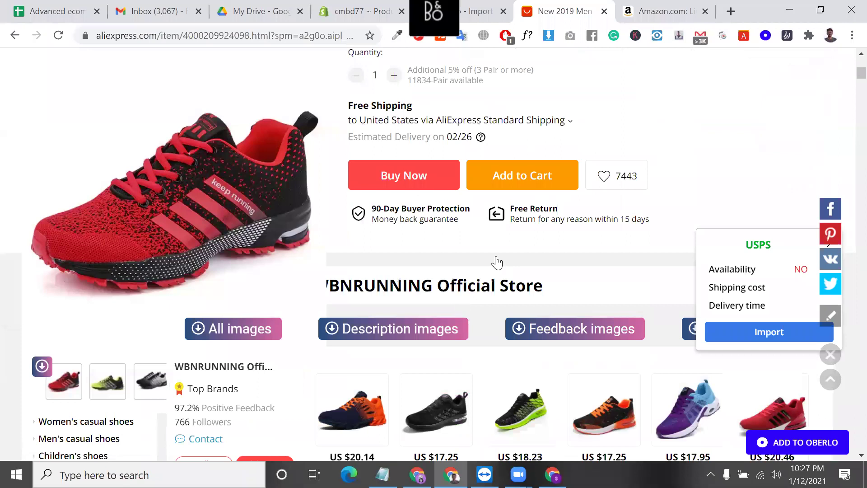
pyautogui.scroll(1, 498, 254)
pyautogui.scroll(2, 501, 235)
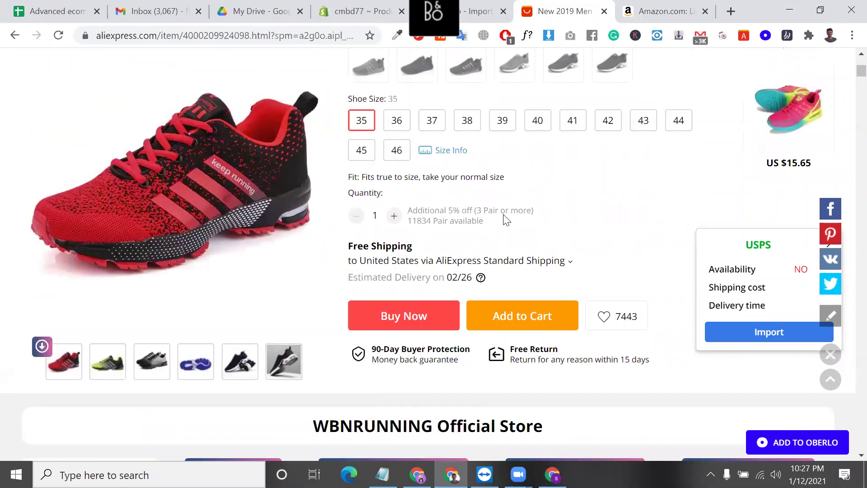
pyautogui.scroll(3, 506, 220)
pyautogui.scroll(-2, 382, 201)
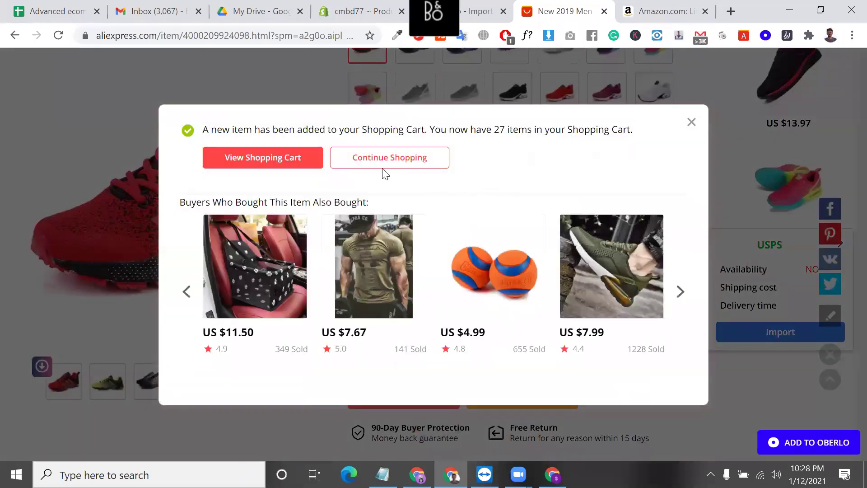
# - Open the AliExpress shopping cart and confirm the shoe costs US $19.21
pyautogui.click(304, 156)
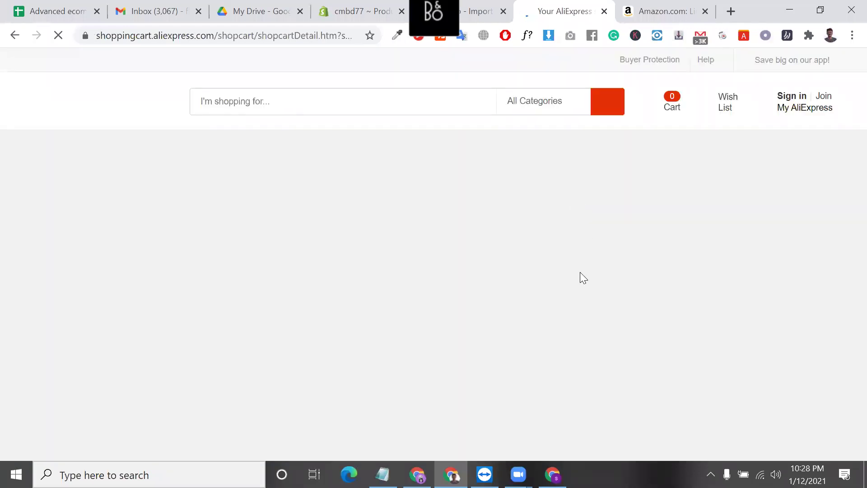
pyautogui.scroll(-1, 583, 277)
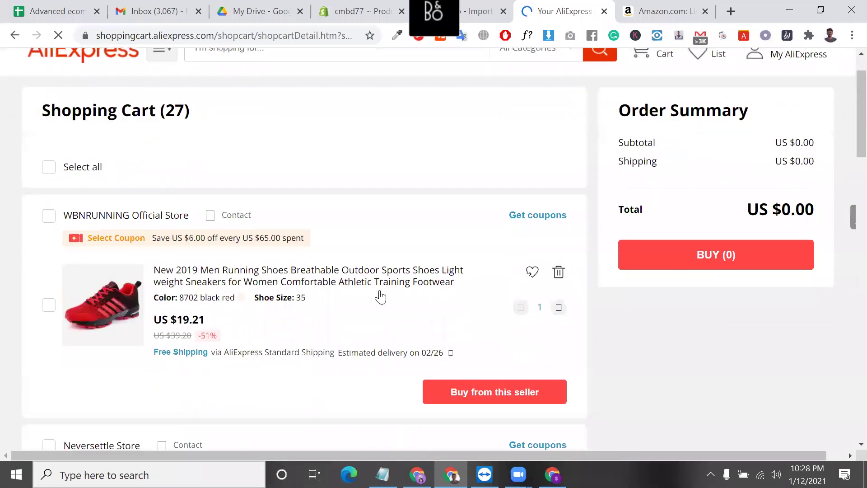
pyautogui.doubleClick(189, 326)
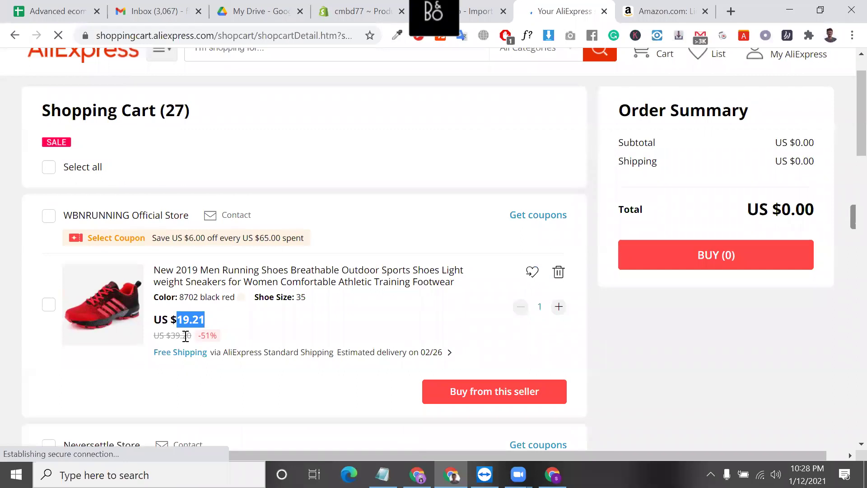
pyautogui.doubleClick(190, 335)
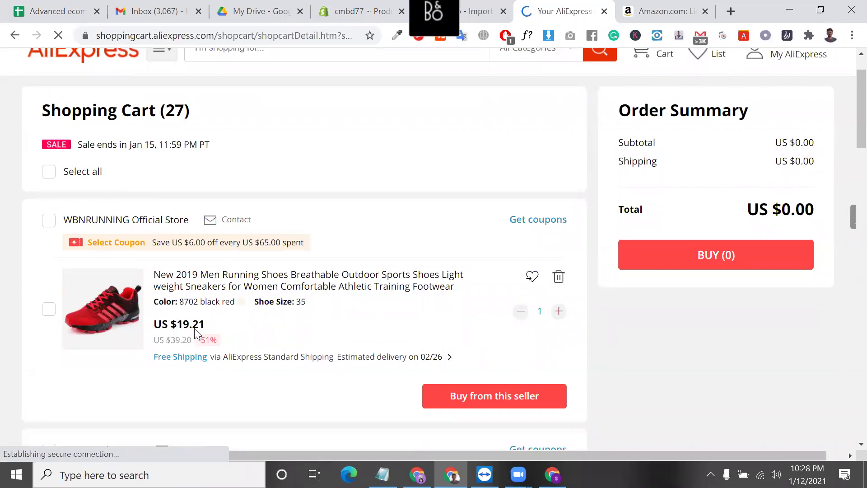
pyautogui.doubleClick(192, 324)
pyautogui.click(479, 11)
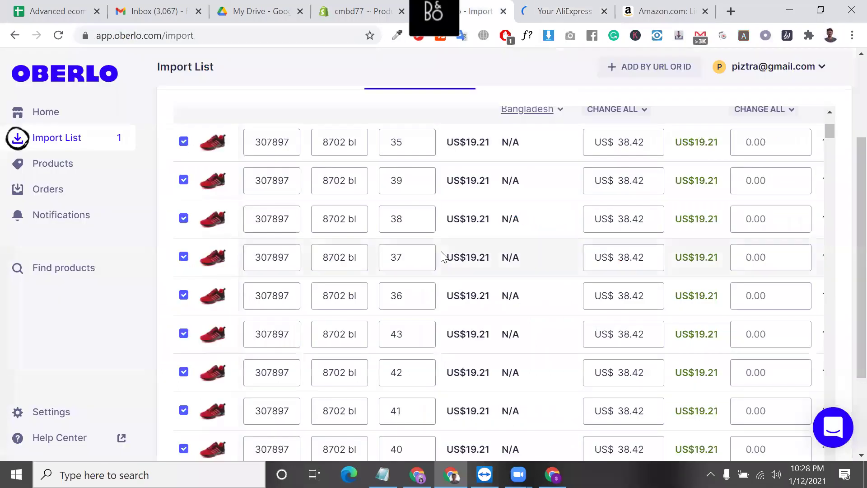
# - Check the first variant's 19.21 cost and 38.42 price in the Import List
pyautogui.scroll(1, 493, 188)
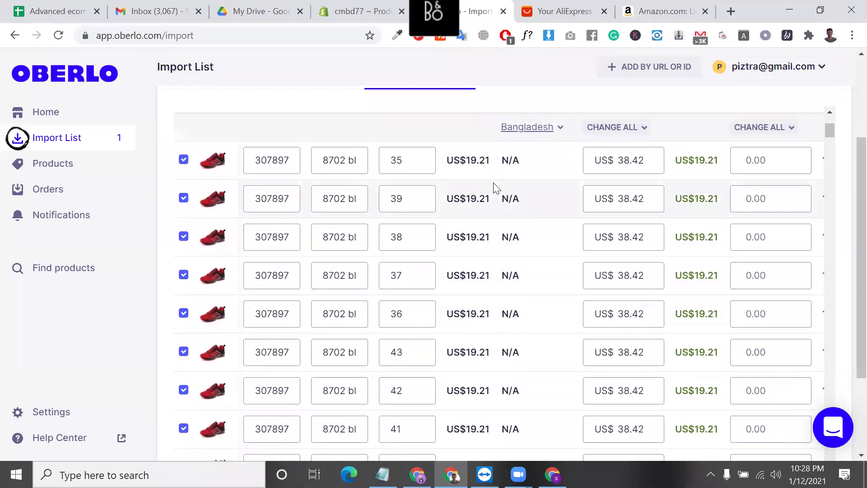
pyautogui.scroll(1, 493, 187)
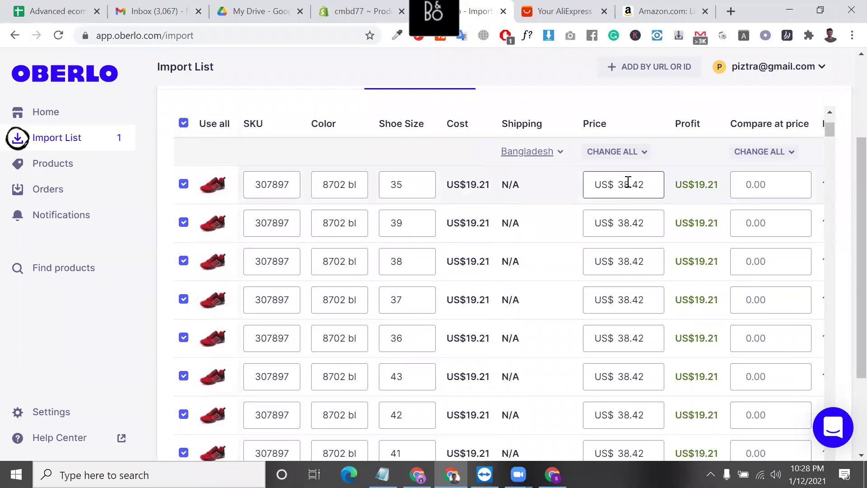
pyautogui.doubleClick(477, 185)
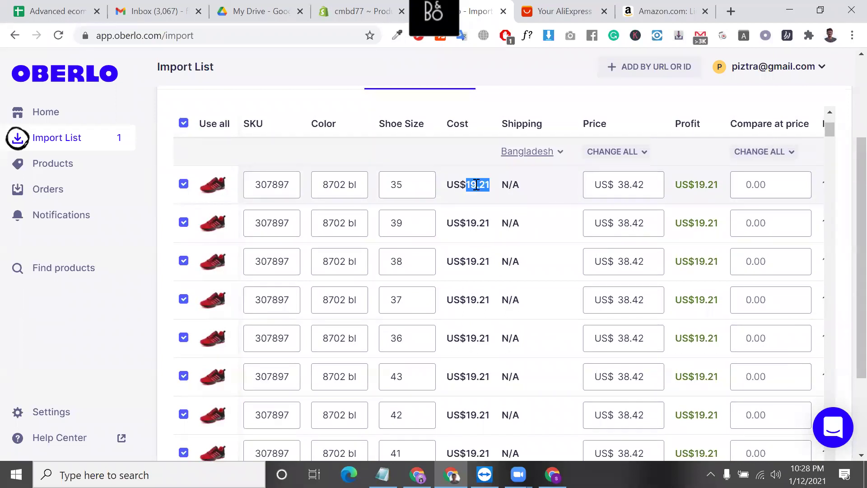
pyautogui.click(477, 184)
pyautogui.doubleClick(476, 184)
pyautogui.doubleClick(642, 188)
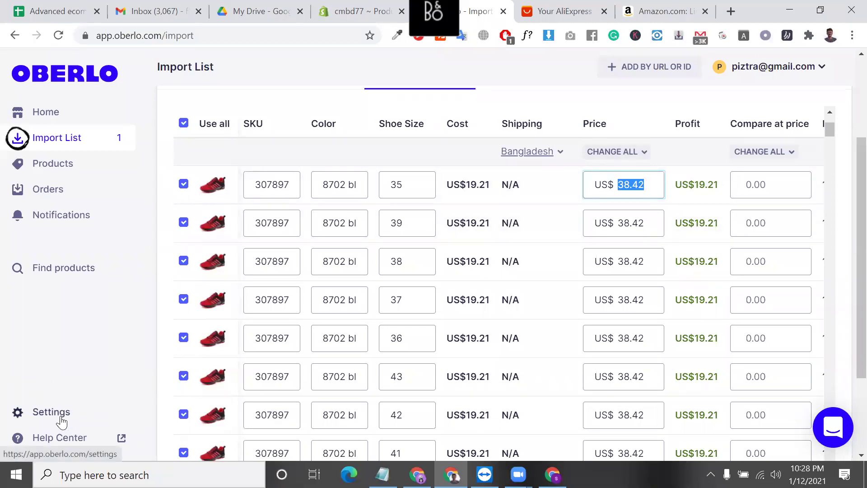
# - Open Oberlo settings in a new tab and start a Change All price entry
pyautogui.rightClick(63, 205)
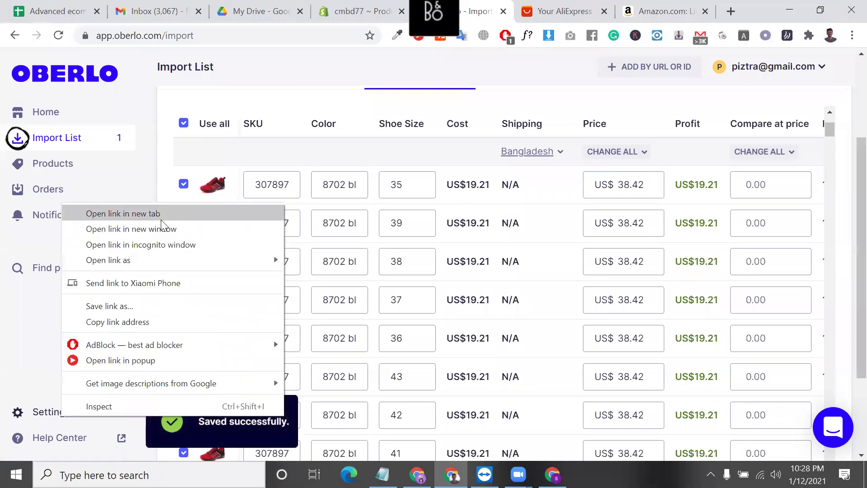
pyautogui.click(113, 214)
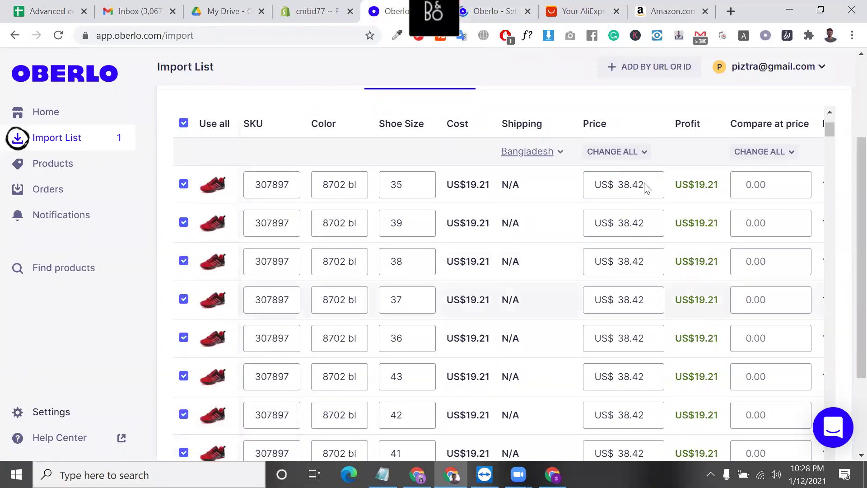
pyautogui.click(638, 154)
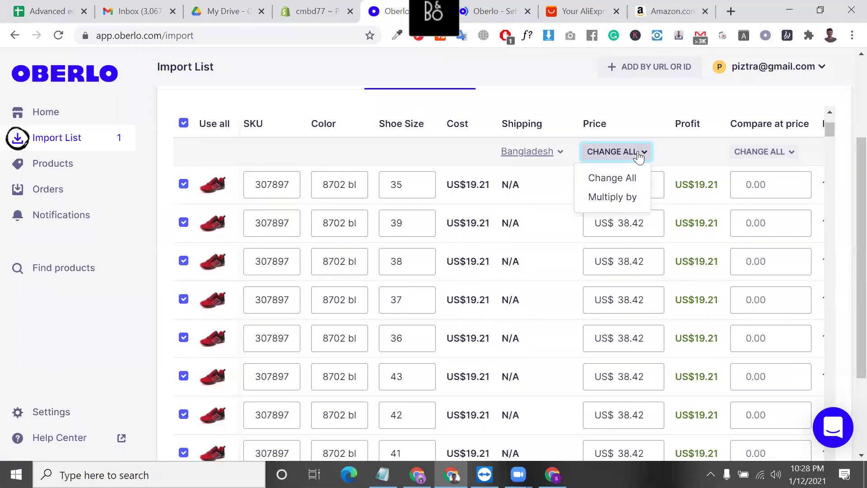
pyautogui.click(634, 176)
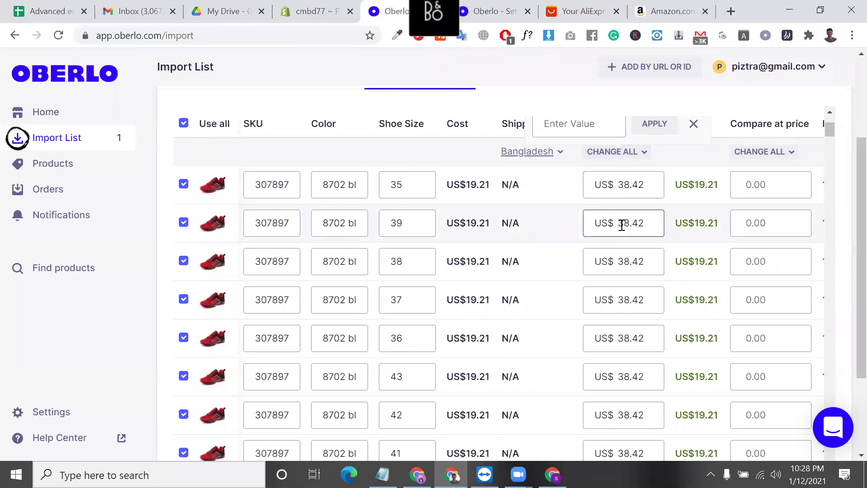
pyautogui.click(569, 242)
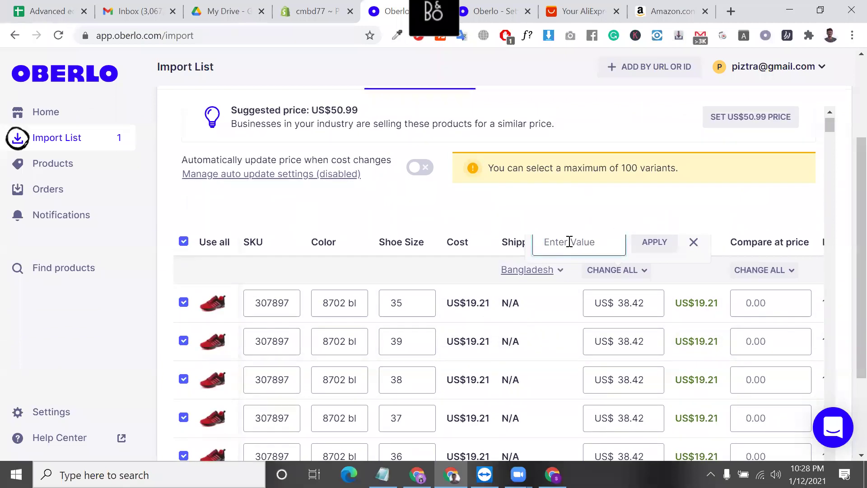
# - Copy the 19.21 cost and open a blank browser tab
pyautogui.doubleClick(476, 304)
pyautogui.rightClick(478, 307)
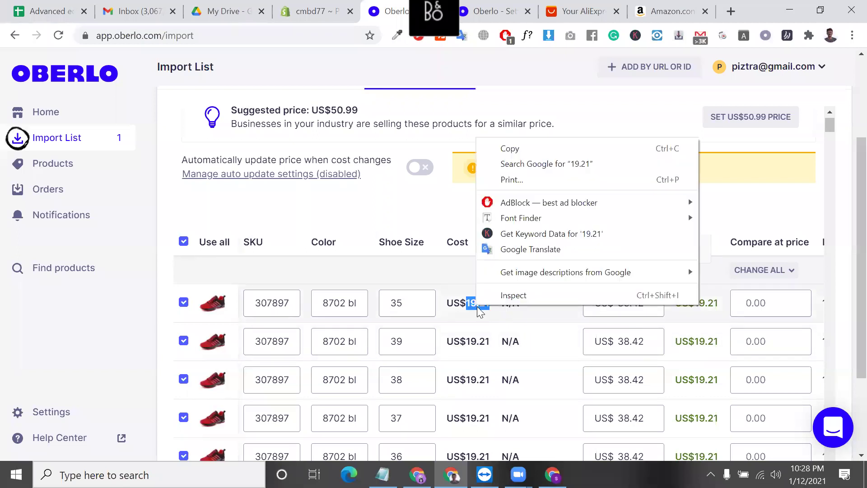
pyautogui.click(509, 148)
pyautogui.click(732, 13)
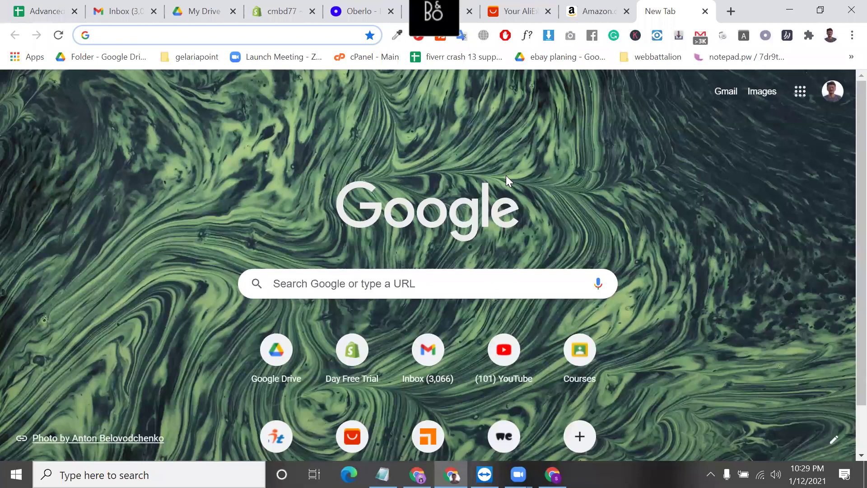
# - In Windows Calculator, multiply 19.21 by 3 and copy the 57.63 result
pyautogui.write('cal')
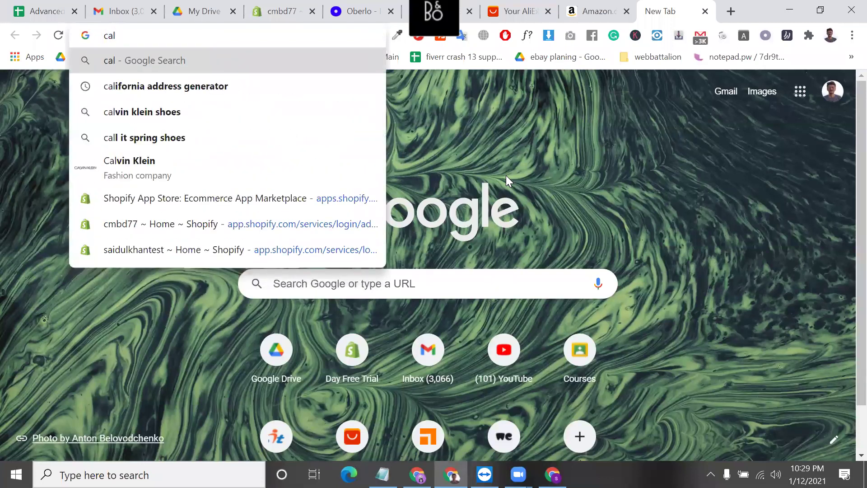
pyautogui.click(217, 475)
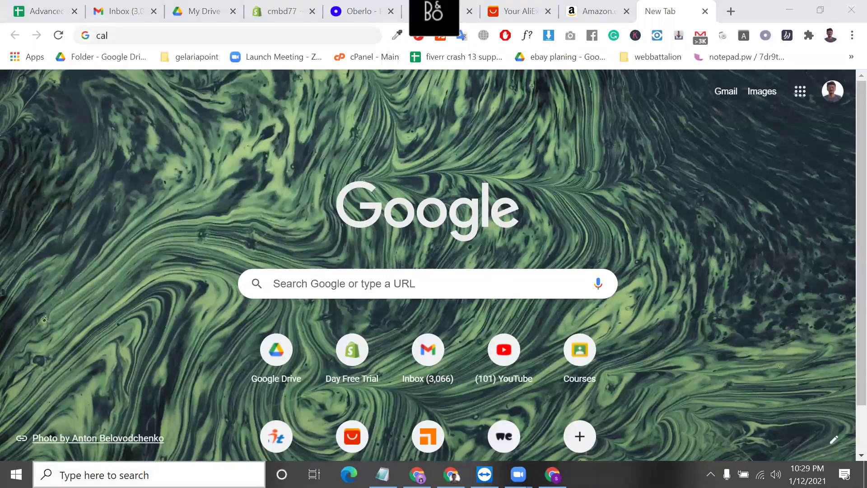
pyautogui.write('cal')
pyautogui.click(148, 123)
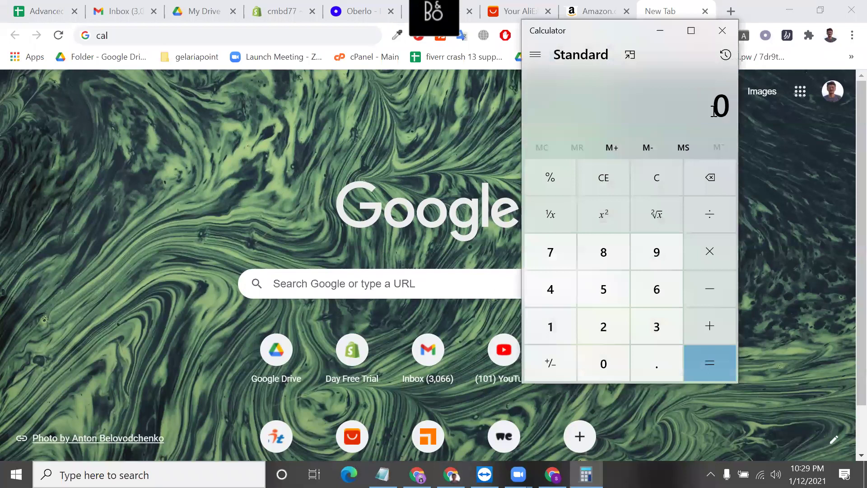
pyautogui.hotkey('ctrl', 'v')
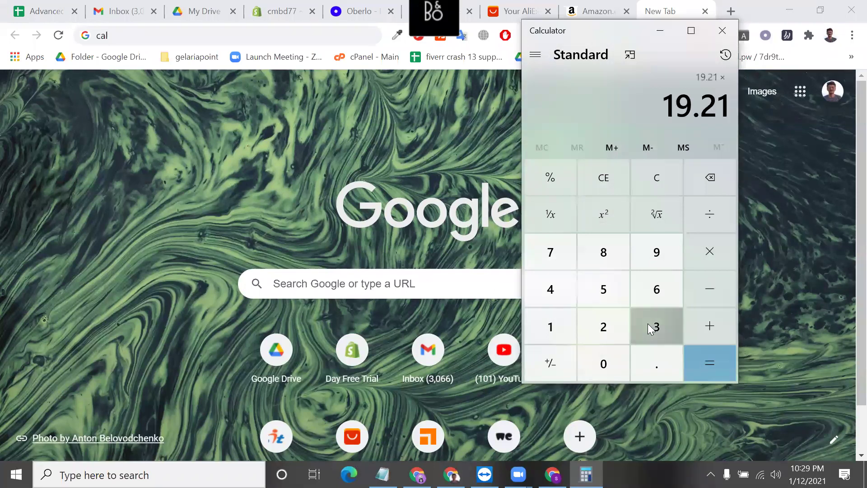
pyautogui.click(647, 324)
pyautogui.click(707, 355)
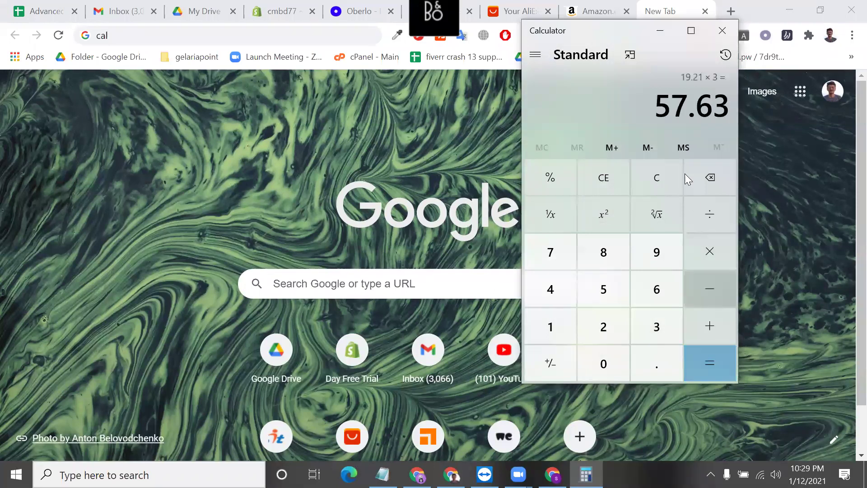
pyautogui.doubleClick(660, 104)
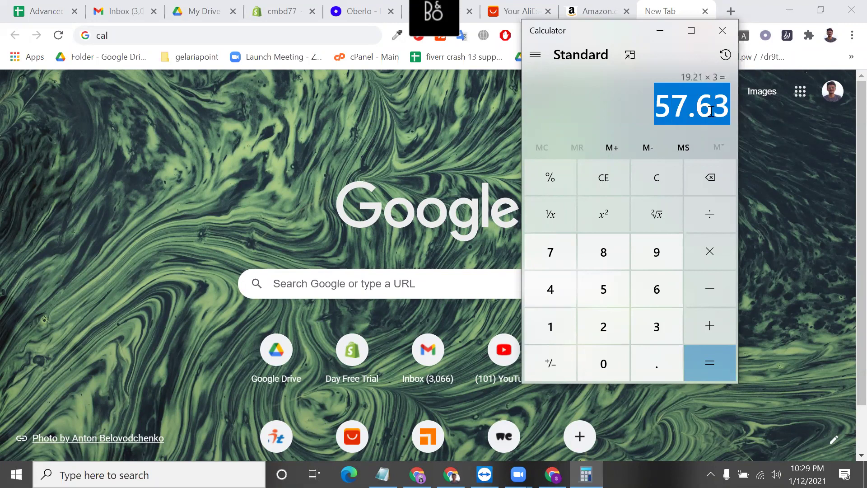
pyautogui.rightClick(711, 111)
pyautogui.click(747, 126)
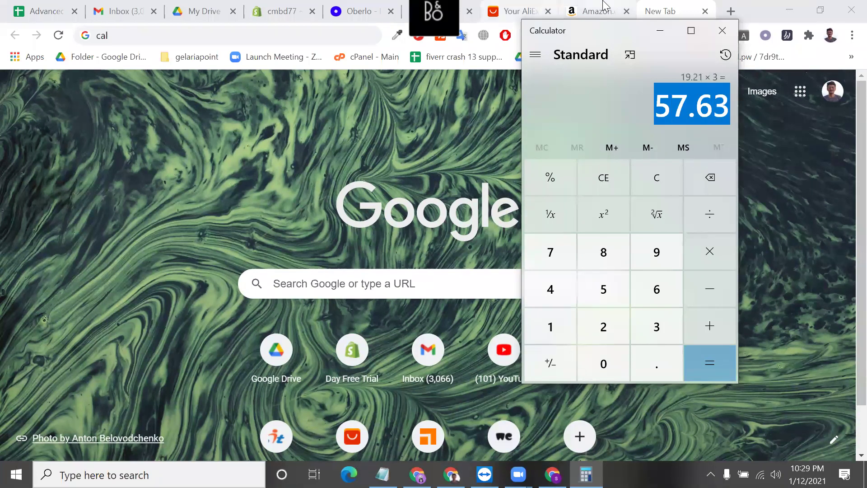
pyautogui.click(602, 10)
# - Set every shoe variant's price to 57.63 with Change All
pyautogui.click(533, 6)
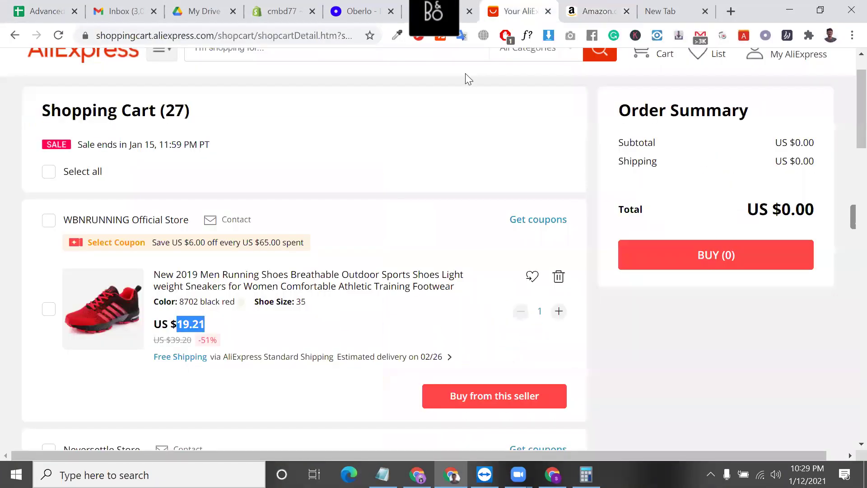
pyautogui.click(383, 6)
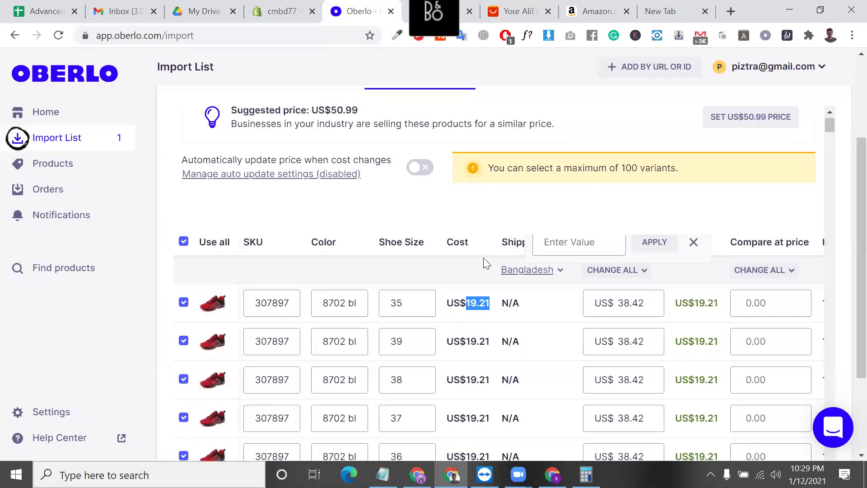
pyautogui.scroll(-3, 483, 258)
pyautogui.doubleClick(621, 141)
pyautogui.scroll(3, 628, 176)
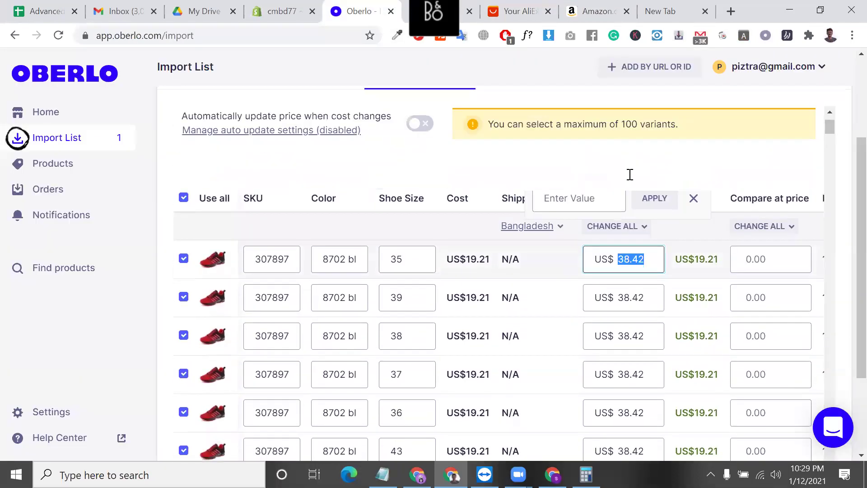
pyautogui.click(581, 228)
pyautogui.write('57.63')
pyautogui.click(653, 231)
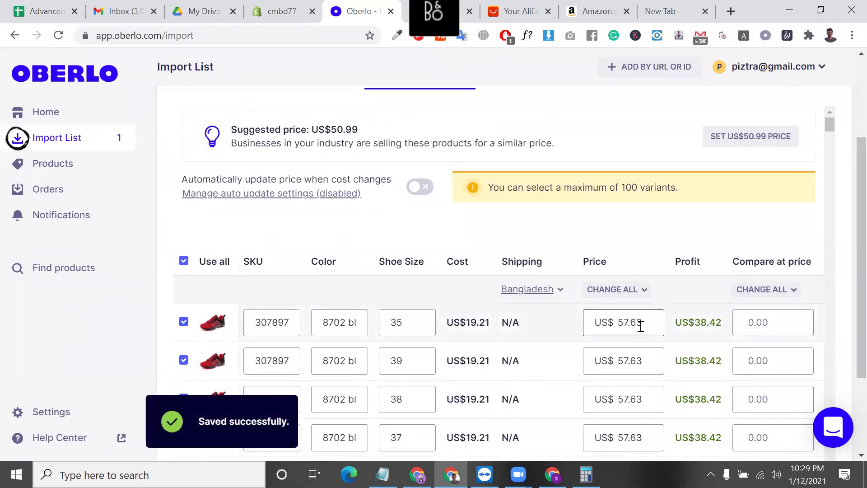
# - Check the first variant's 19.21 cost against its new 57.63 price
pyautogui.scroll(-2, 640, 326)
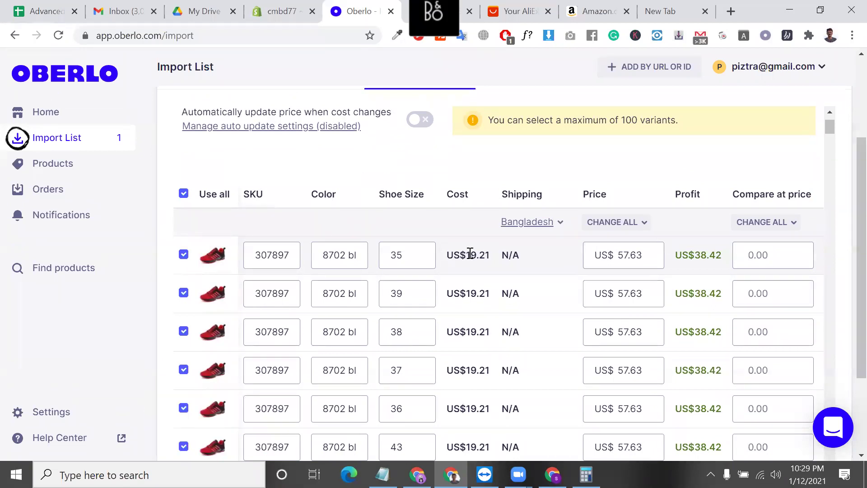
pyautogui.moveTo(466, 256); pyautogui.dragTo(492, 255)
pyautogui.tripleClick(482, 258)
pyautogui.doubleClick(482, 258)
pyautogui.click(620, 255)
pyautogui.click(651, 254)
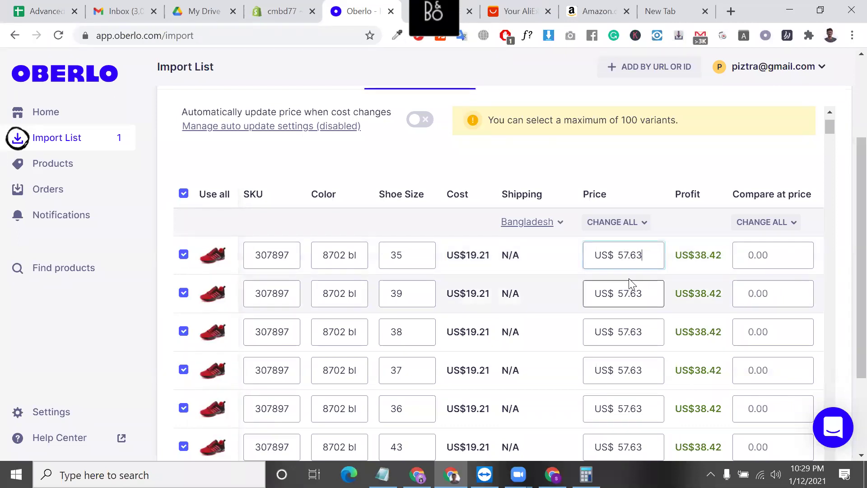
pyautogui.doubleClick(634, 255)
pyautogui.click(632, 262)
pyautogui.scroll(-1, 657, 307)
pyautogui.scroll(-1, 656, 307)
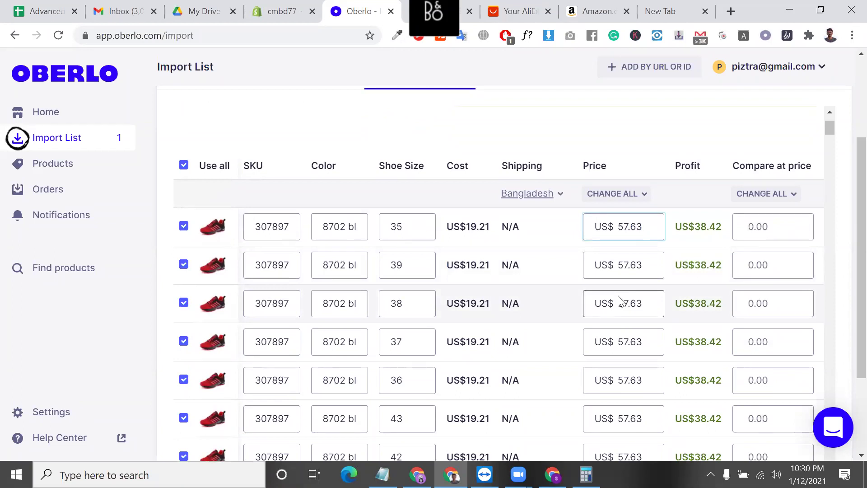
pyautogui.doubleClick(478, 226)
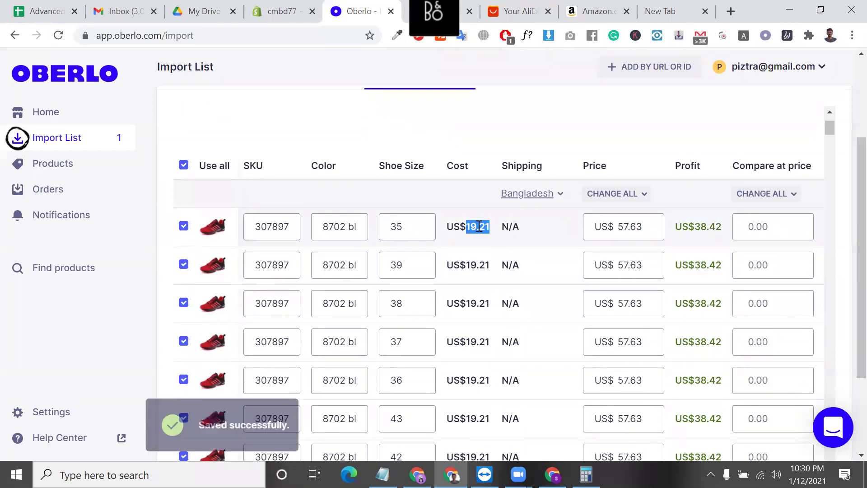
pyautogui.click(652, 235)
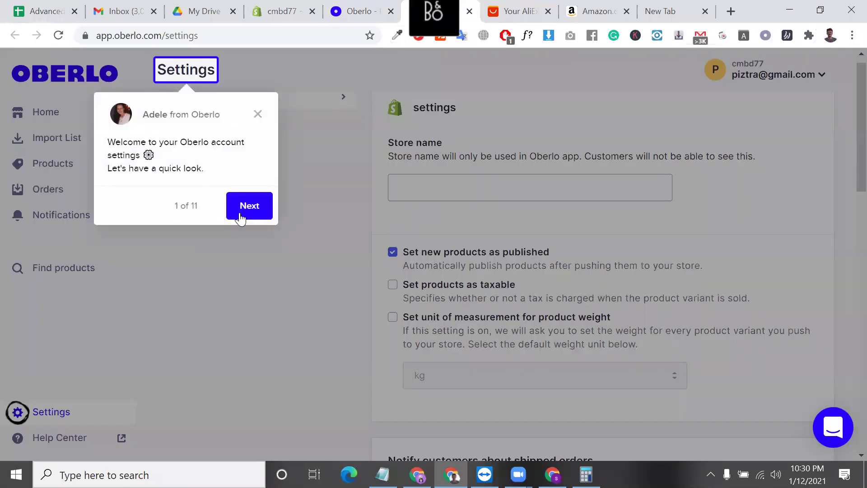
# - Step through and close the Oberlo settings walkthrough
pyautogui.click(240, 216)
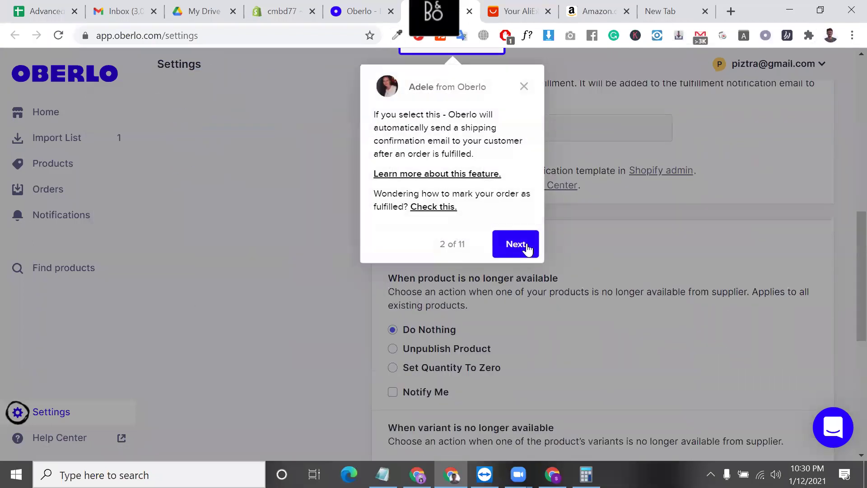
pyautogui.click(526, 245)
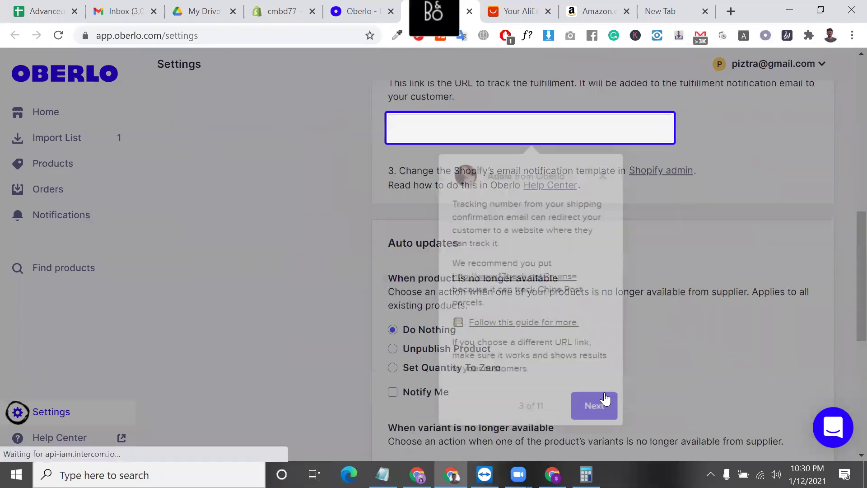
pyautogui.click(602, 398)
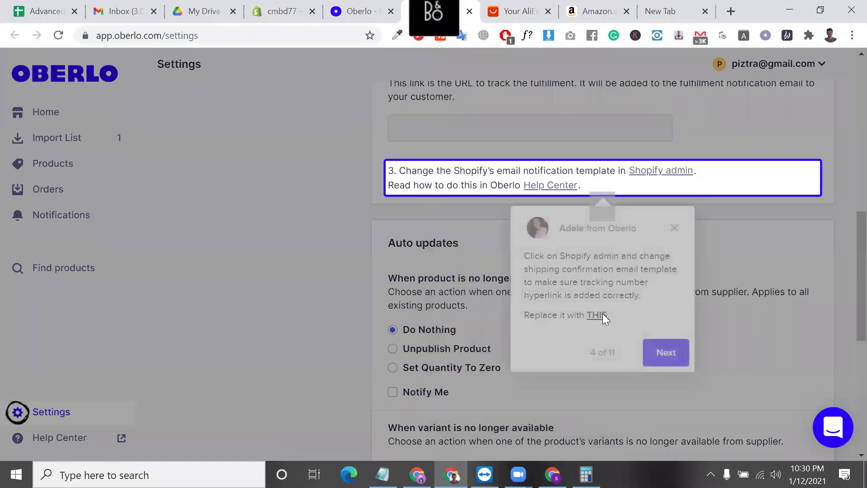
pyautogui.click(670, 353)
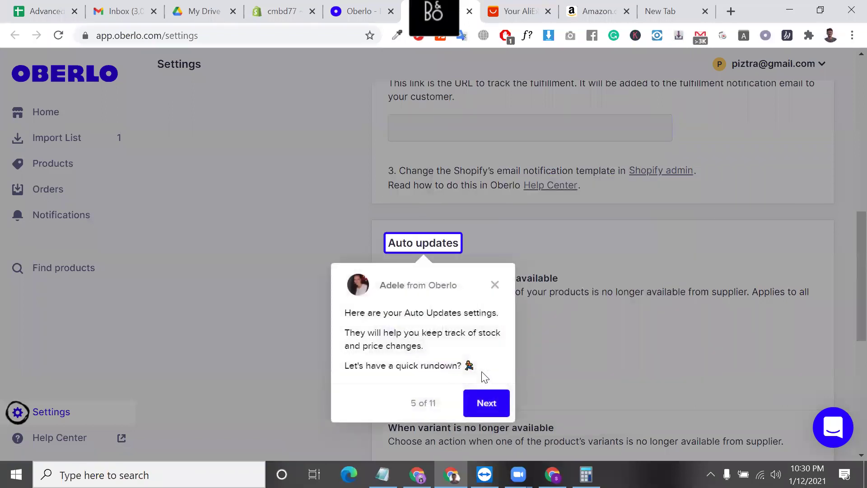
pyautogui.click(486, 401)
pyautogui.click(608, 322)
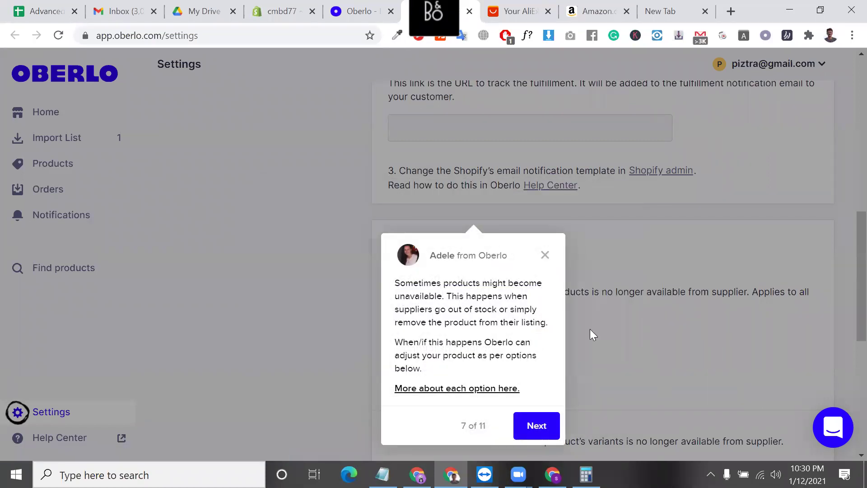
pyautogui.click(545, 256)
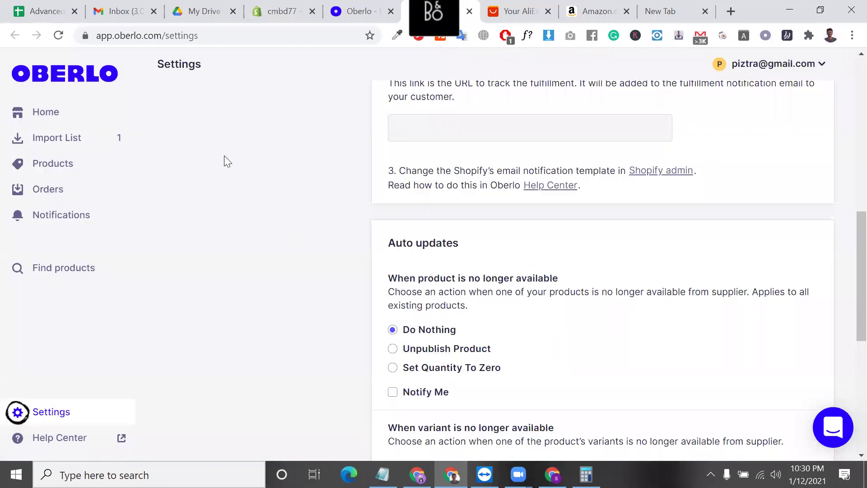
# - Clear the mistaken 57.63 from the Store name field and turn off taxable products
pyautogui.scroll(12, 224, 158)
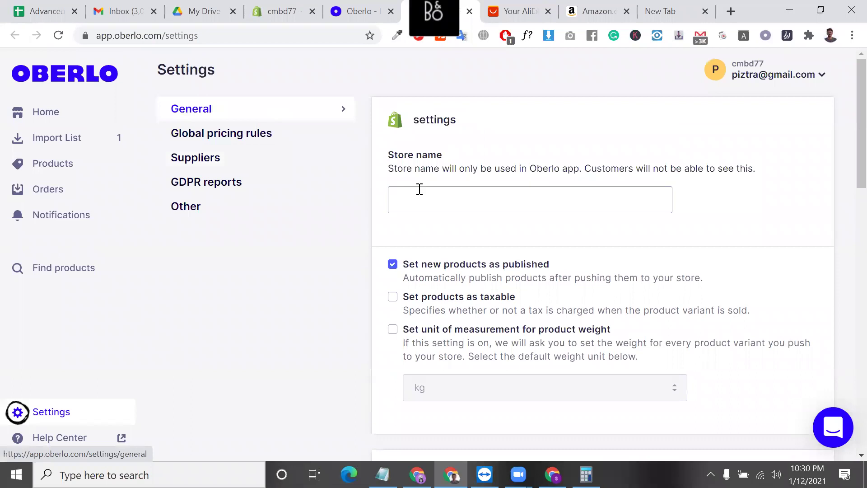
pyautogui.click(434, 200)
pyautogui.scroll(-1, 434, 200)
pyautogui.scroll(1, 434, 199)
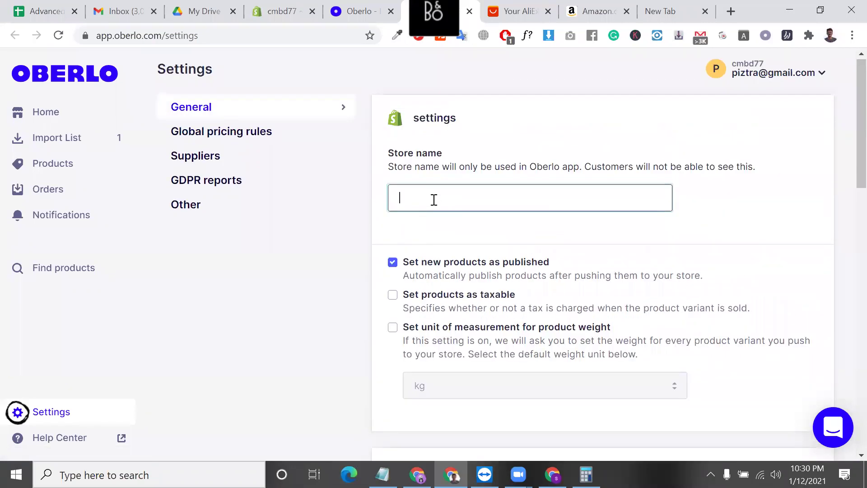
pyautogui.write('57.63')
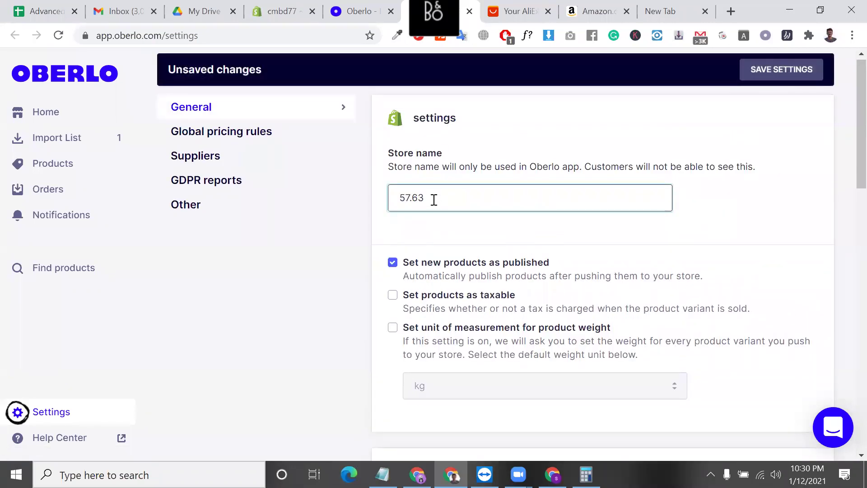
pyautogui.hotkey('ctrl', 'a')
pyautogui.press('BackSpace')
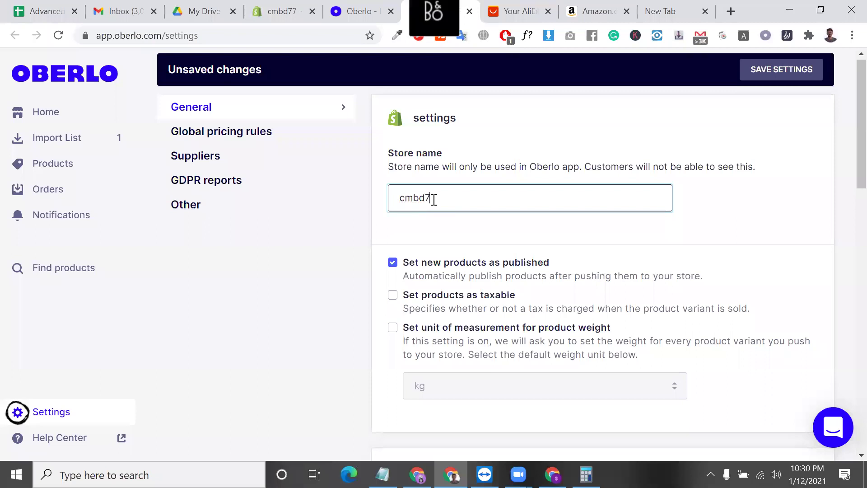
pyautogui.scroll(-1, 500, 227)
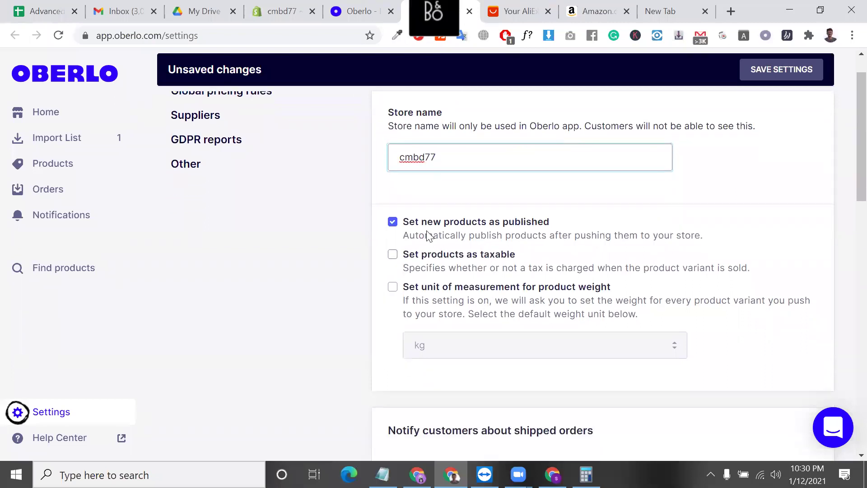
pyautogui.scroll(-1, 506, 232)
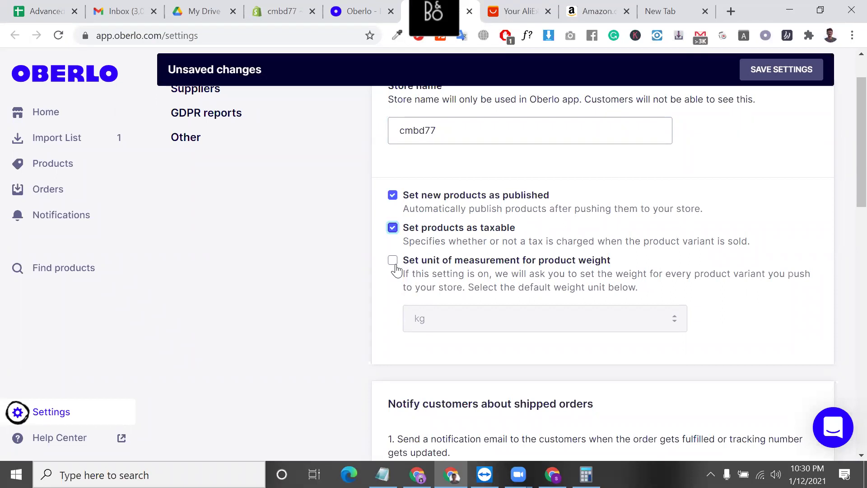
pyautogui.click(393, 228)
# - Keep taxable products off and set the weight unit to g, leaving weight measurement off
pyautogui.click(497, 231)
pyautogui.click(394, 229)
pyautogui.scroll(-1, 474, 316)
pyautogui.click(393, 219)
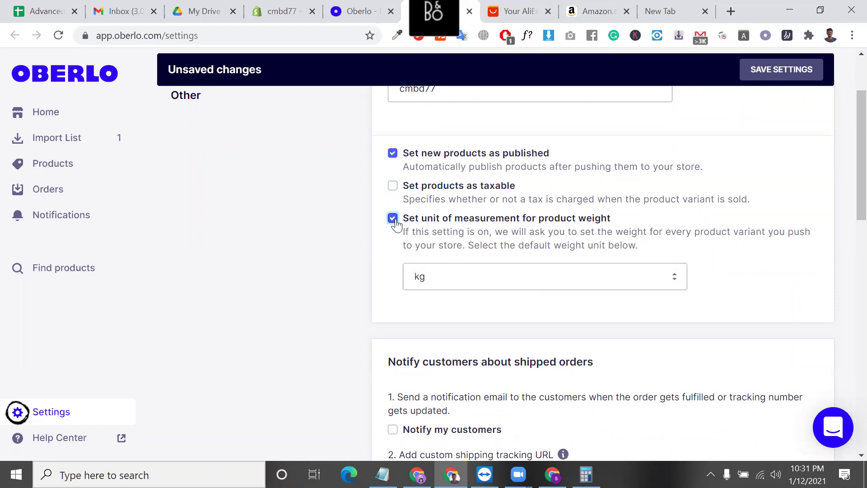
pyautogui.click(467, 276)
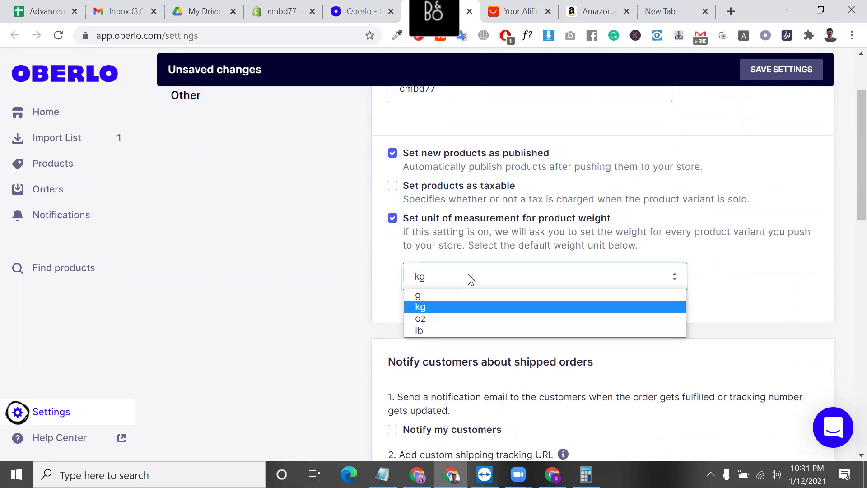
pyautogui.click(457, 298)
pyautogui.click(393, 219)
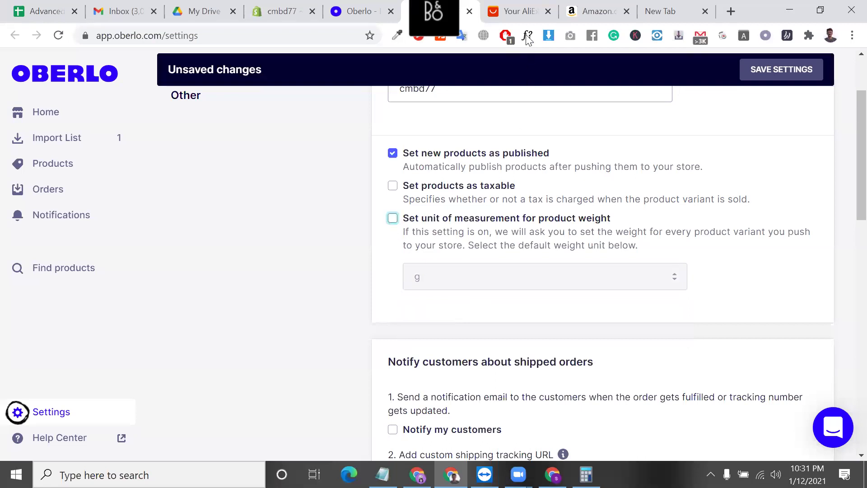
pyautogui.click(519, 19)
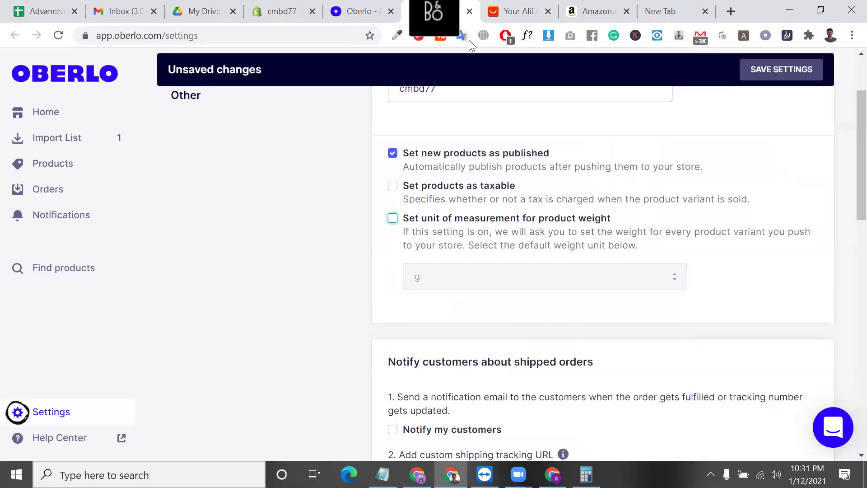
pyautogui.click(457, 6)
pyautogui.scroll(-3, 481, 189)
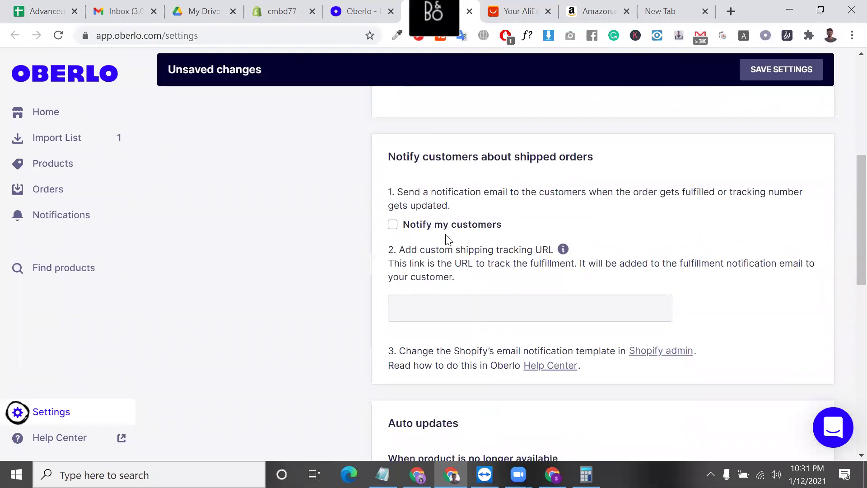
pyautogui.doubleClick(534, 157)
pyautogui.tripleClick(534, 159)
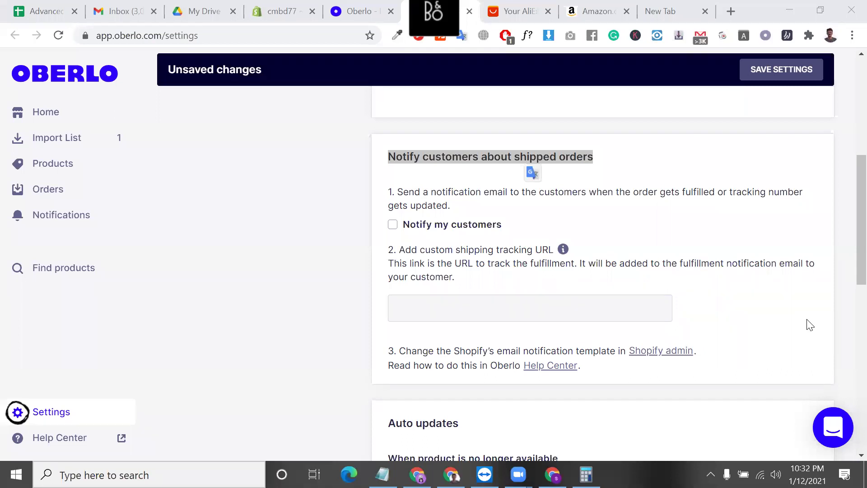
pyautogui.click(521, 4)
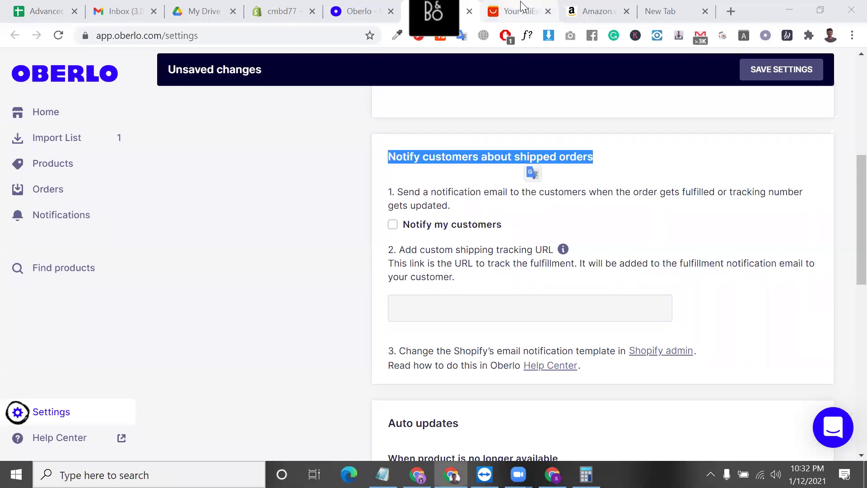
pyautogui.click(467, 3)
pyautogui.tripleClick(486, 158)
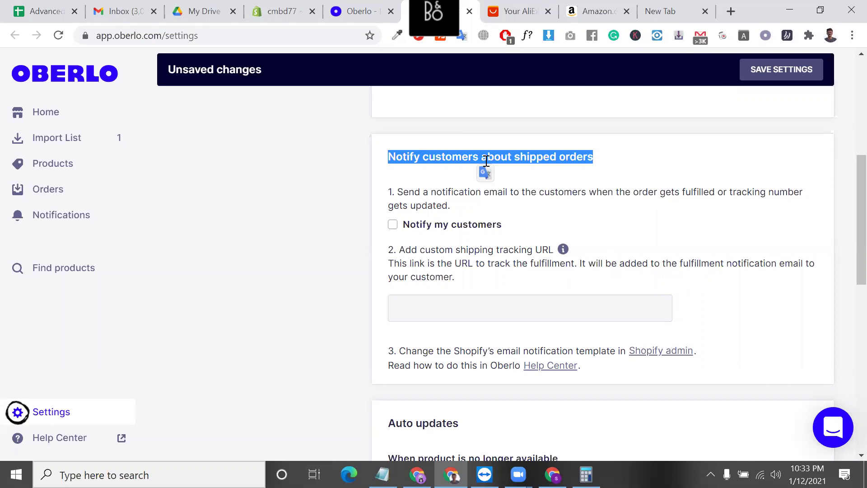
pyautogui.click(407, 207)
pyautogui.tripleClick(407, 207)
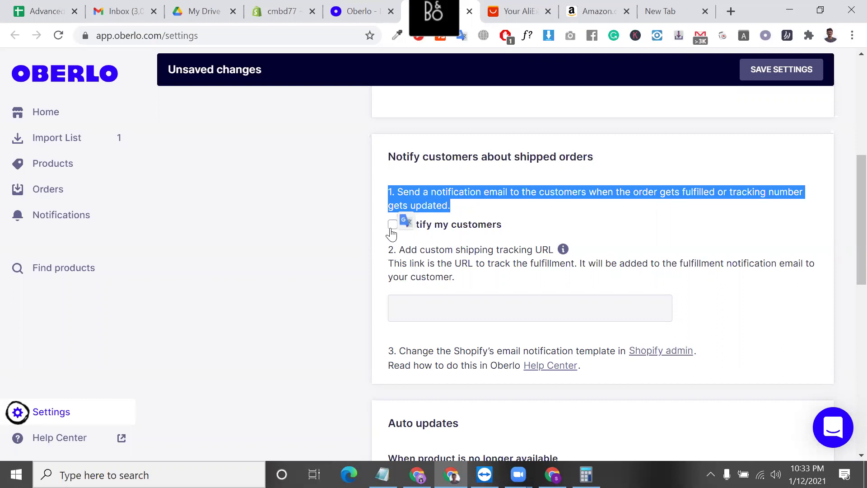
pyautogui.tripleClick(447, 188)
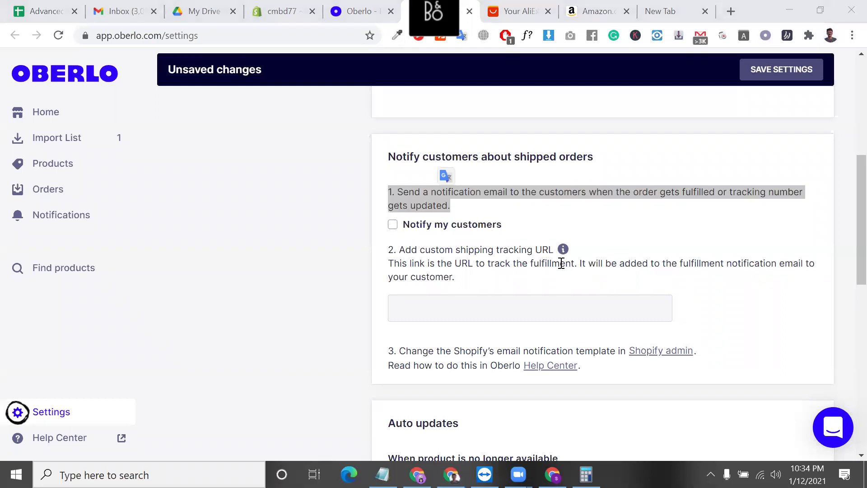
pyautogui.scroll(1, 562, 266)
pyautogui.scroll(-2, 565, 316)
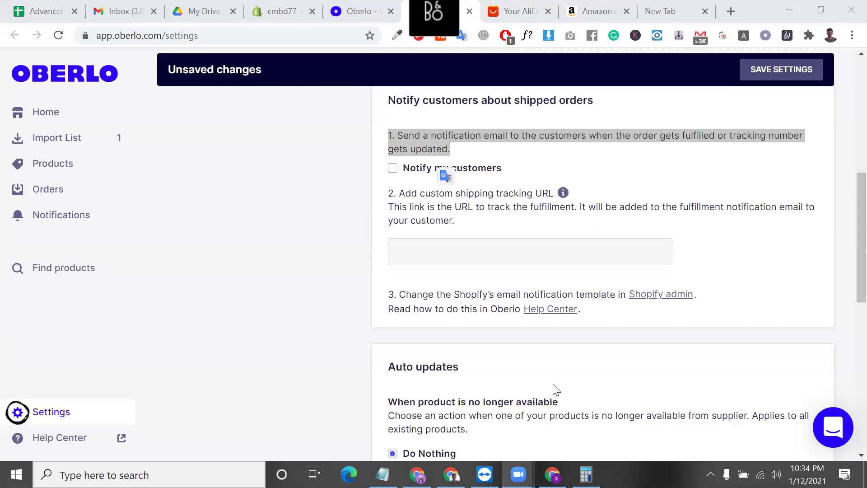
# - Turn on Notify Me for products that become unavailable
pyautogui.scroll(-2, 507, 296)
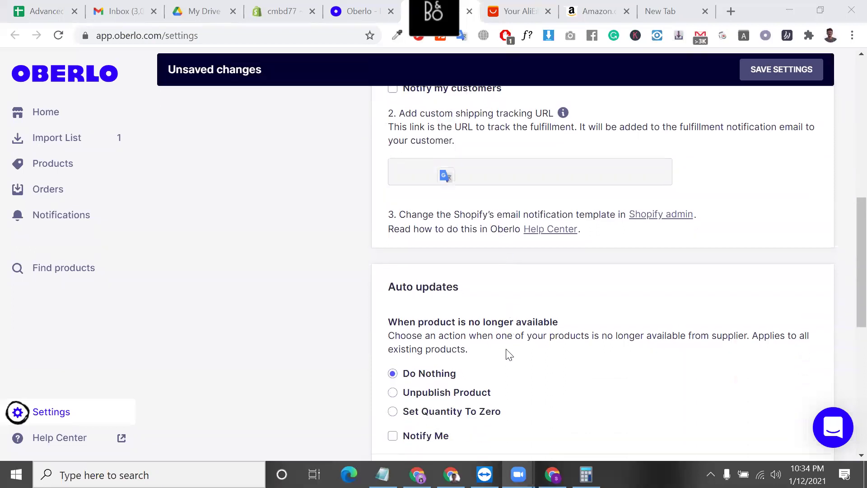
pyautogui.scroll(2, 507, 352)
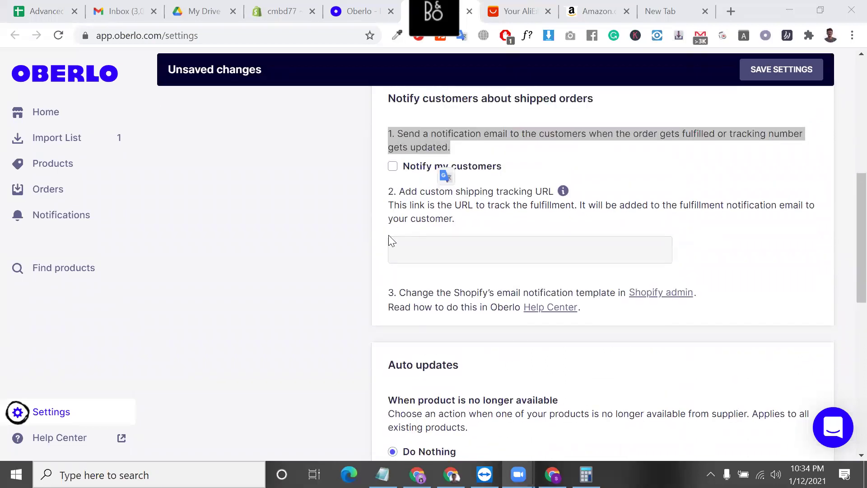
pyautogui.scroll(-4, 391, 239)
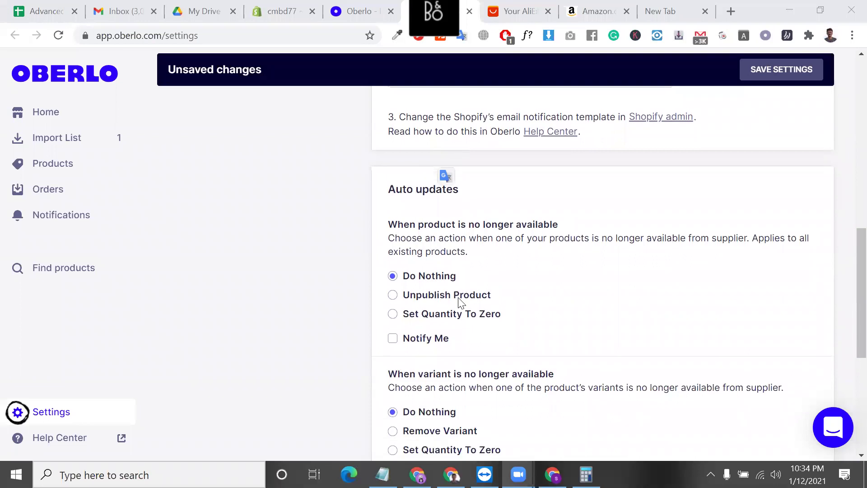
pyautogui.scroll(-1, 434, 283)
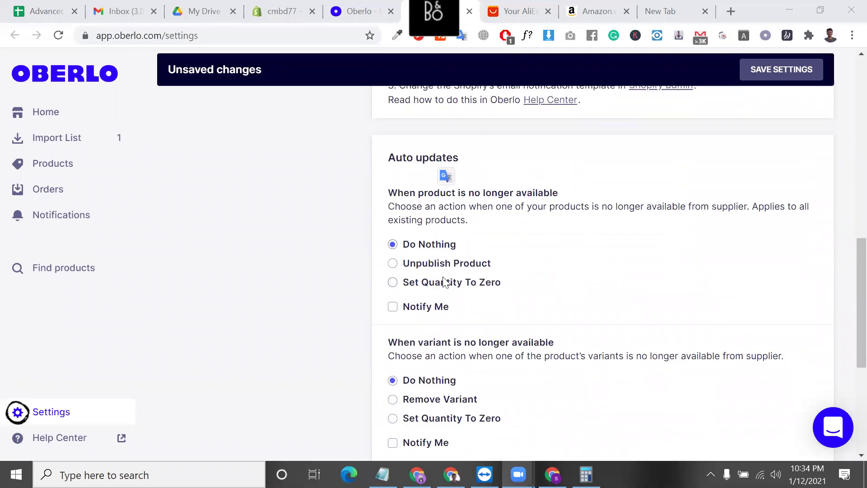
pyautogui.scroll(-2, 434, 283)
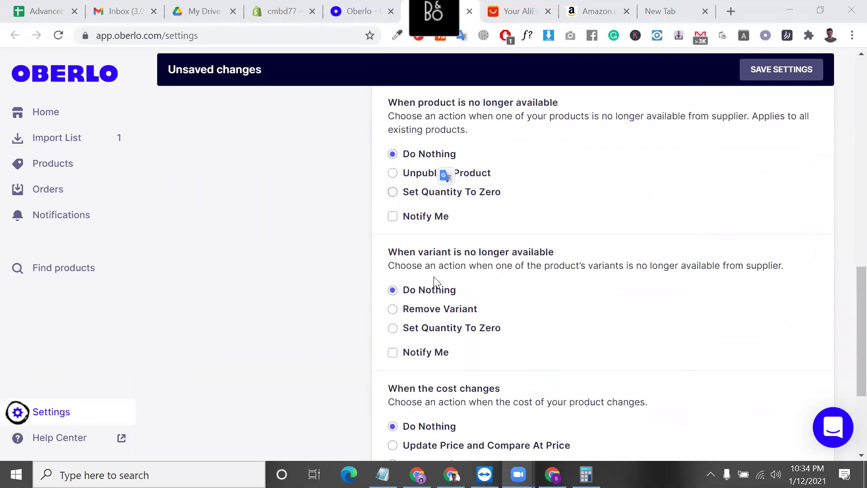
pyautogui.tripleClick(488, 258)
pyautogui.scroll(3, 489, 258)
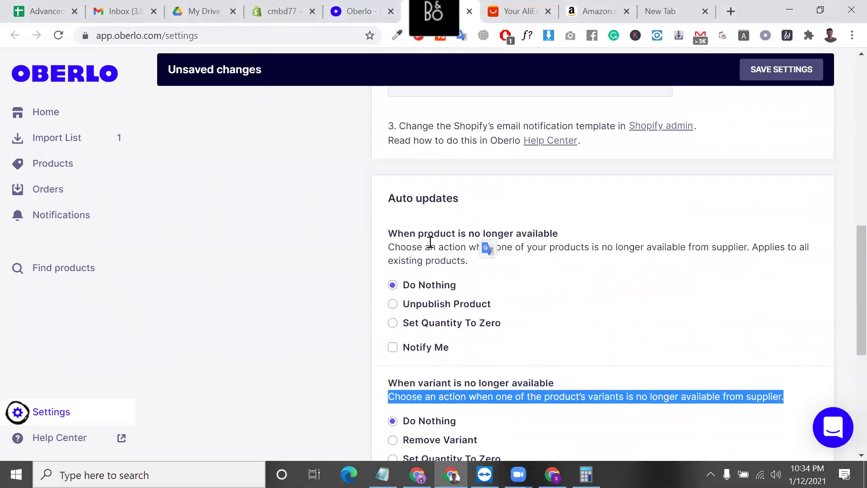
pyautogui.tripleClick(430, 242)
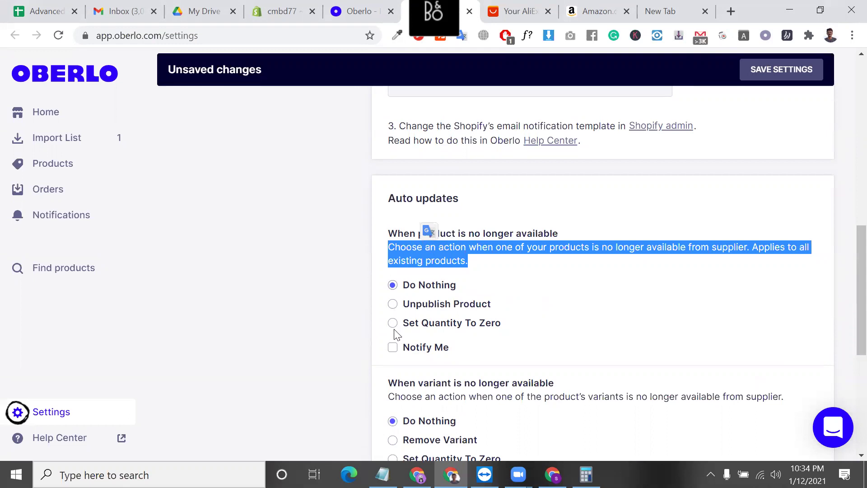
pyautogui.click(392, 349)
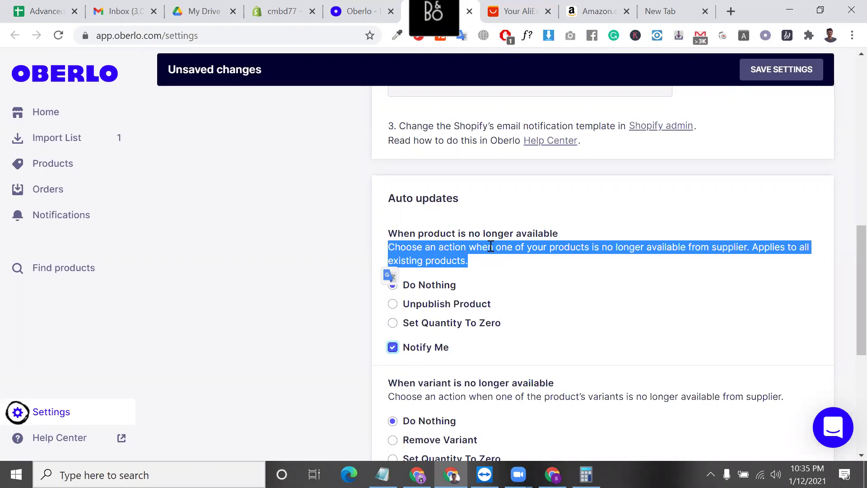
# - Turn on Notify Me for unavailable variants and for product cost changes
pyautogui.scroll(-1, 490, 249)
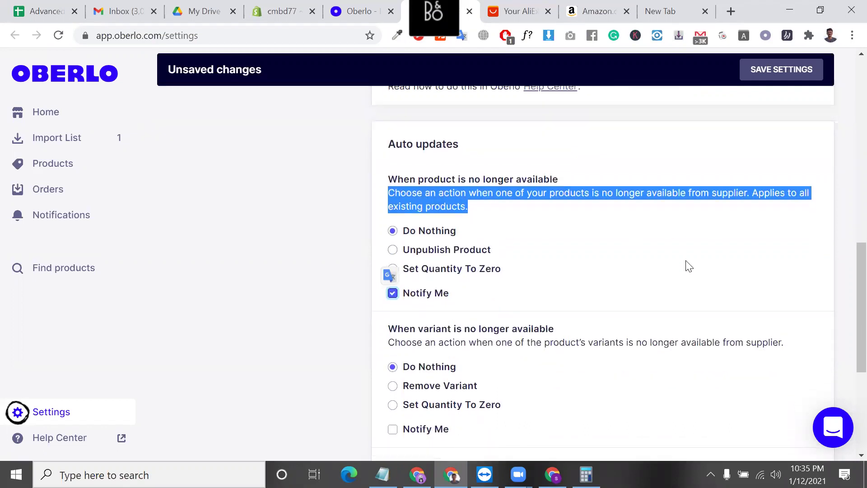
pyautogui.scroll(-1, 450, 304)
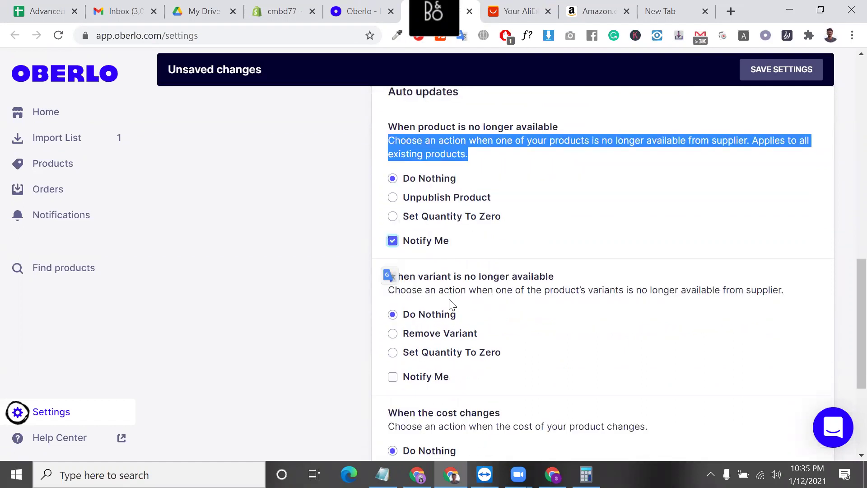
pyautogui.scroll(-1, 445, 250)
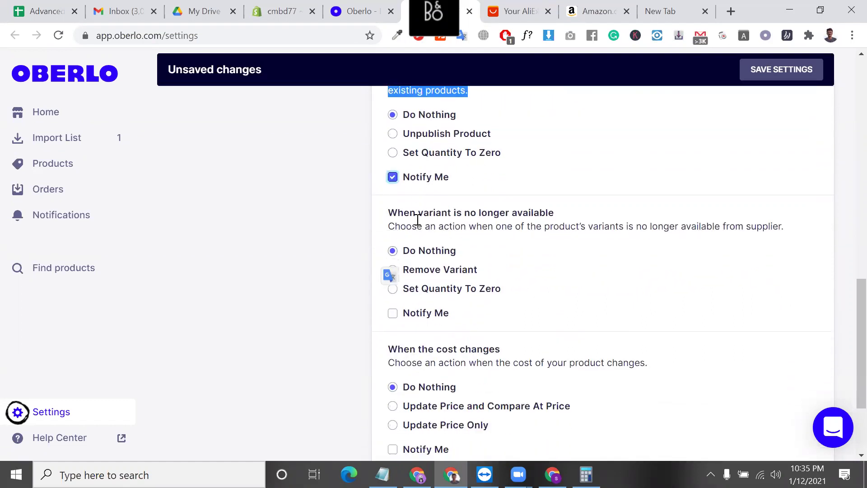
pyautogui.tripleClick(443, 216)
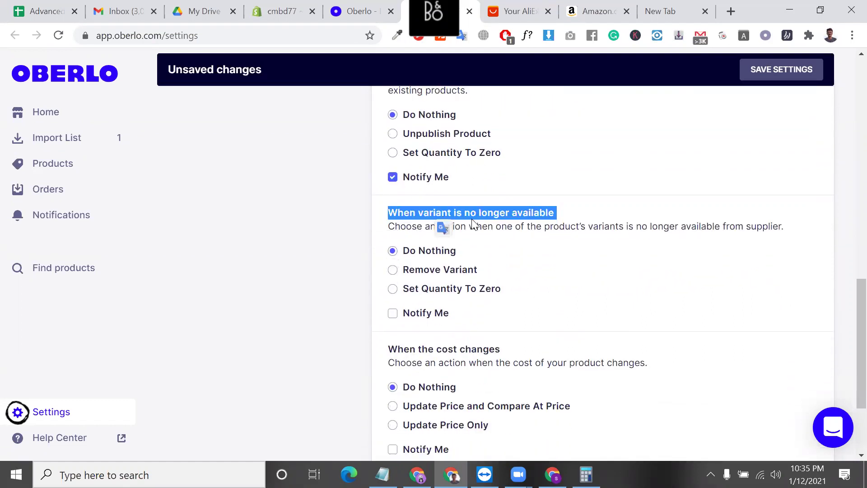
pyautogui.moveTo(472, 221); pyautogui.dragTo(471, 222)
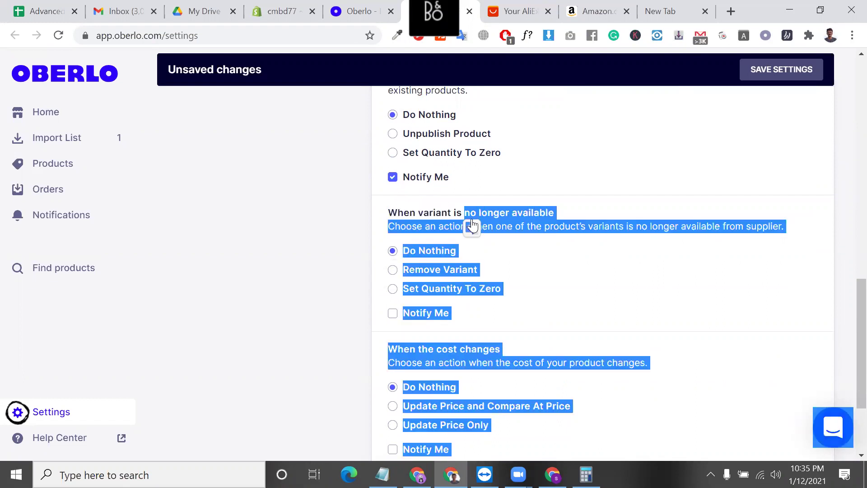
pyautogui.click(392, 313)
pyautogui.click(316, 313)
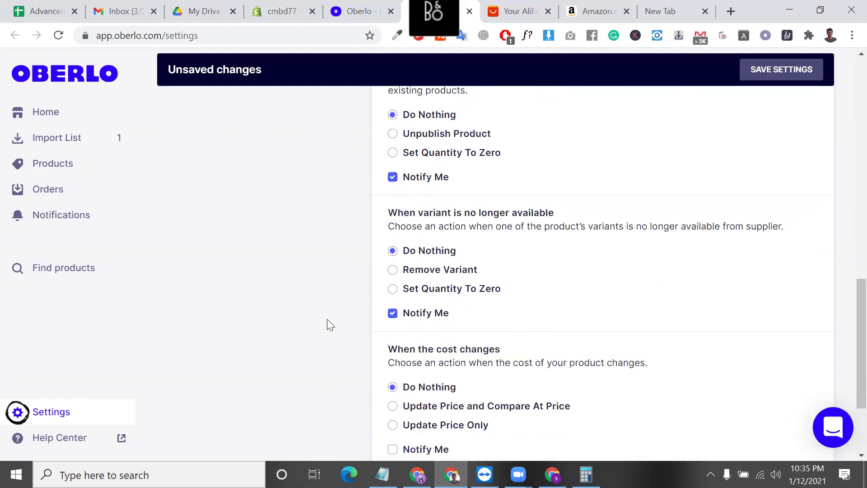
pyautogui.scroll(-1, 409, 357)
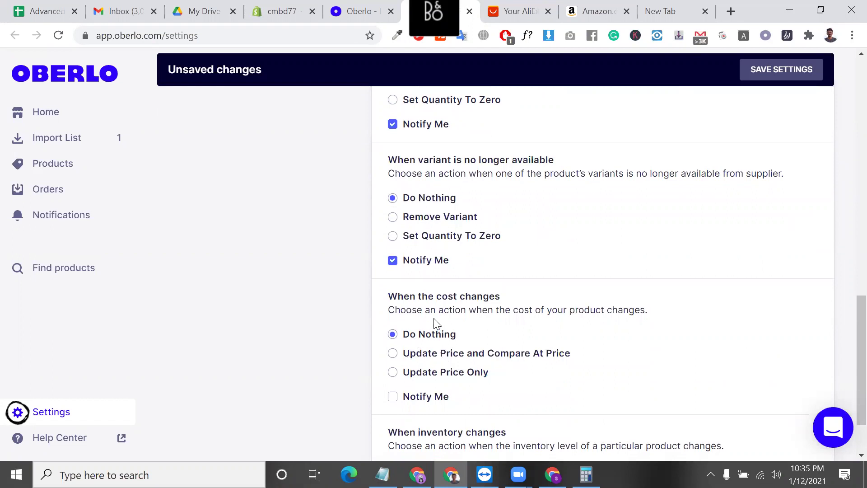
pyautogui.tripleClick(449, 298)
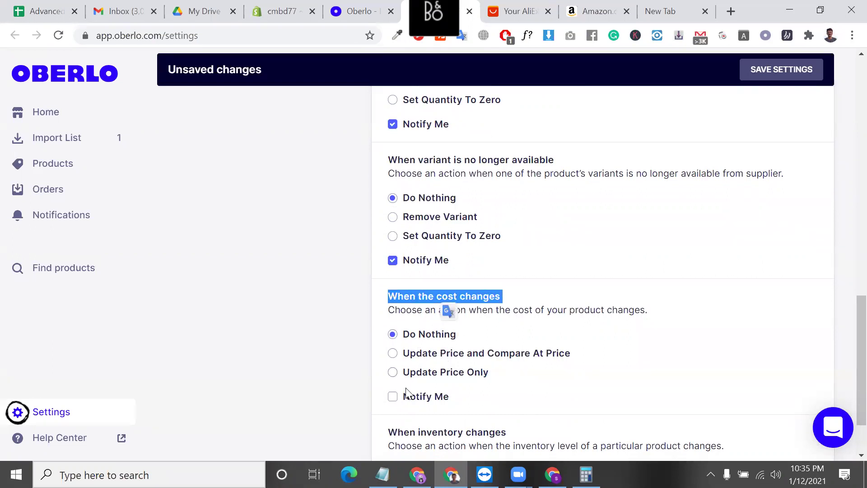
pyautogui.click(393, 398)
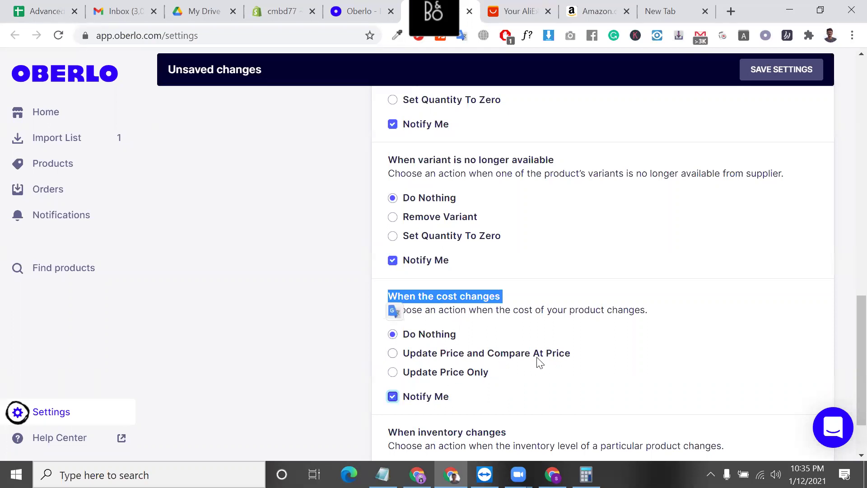
pyautogui.scroll(-2, 397, 411)
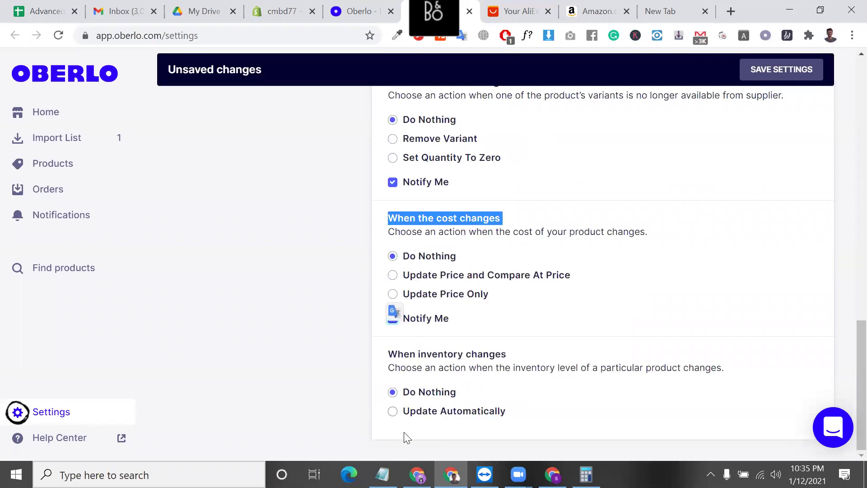
pyautogui.tripleClick(452, 356)
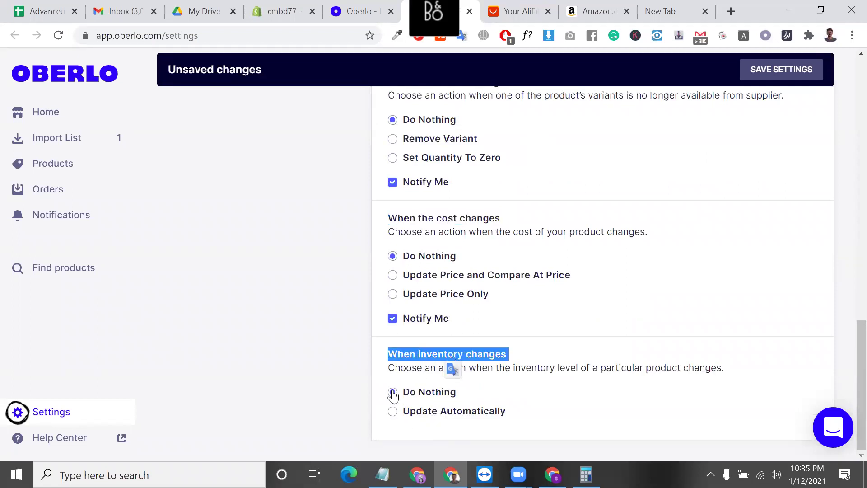
pyautogui.scroll(15, 666, 241)
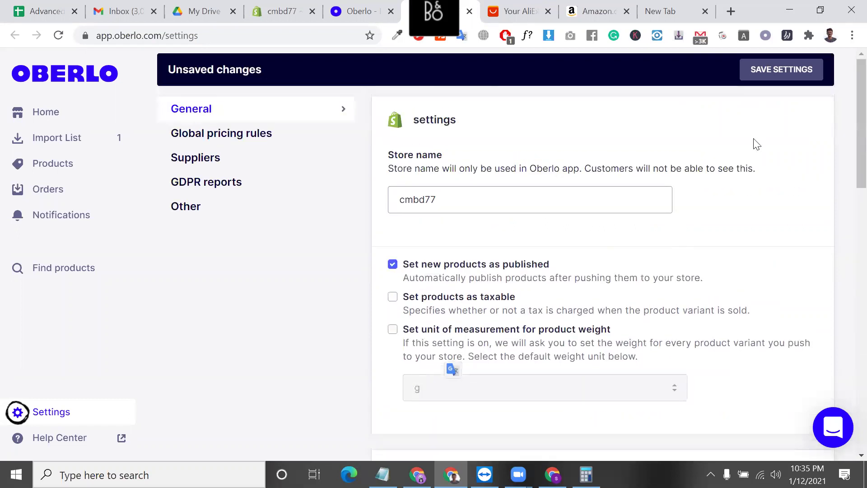
# - Save the notification settings, keep unavailable products at Do Nothing, and go to Global pricing rules
pyautogui.click(783, 77)
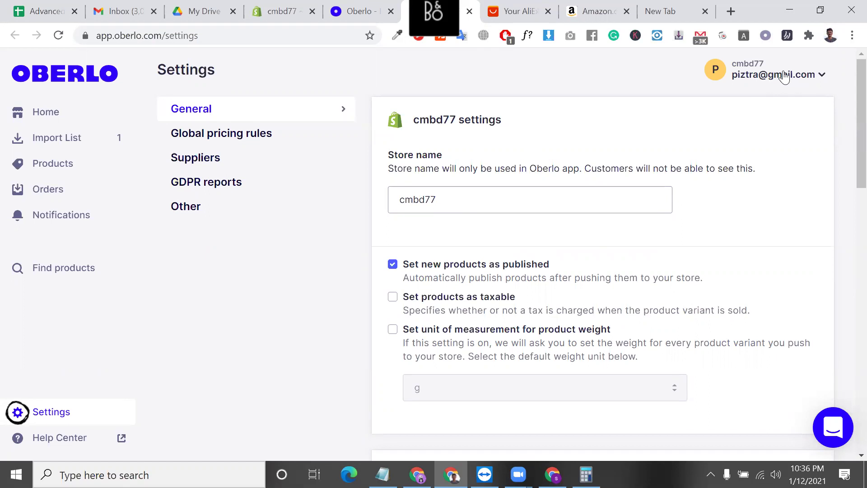
pyautogui.scroll(-15, 847, 112)
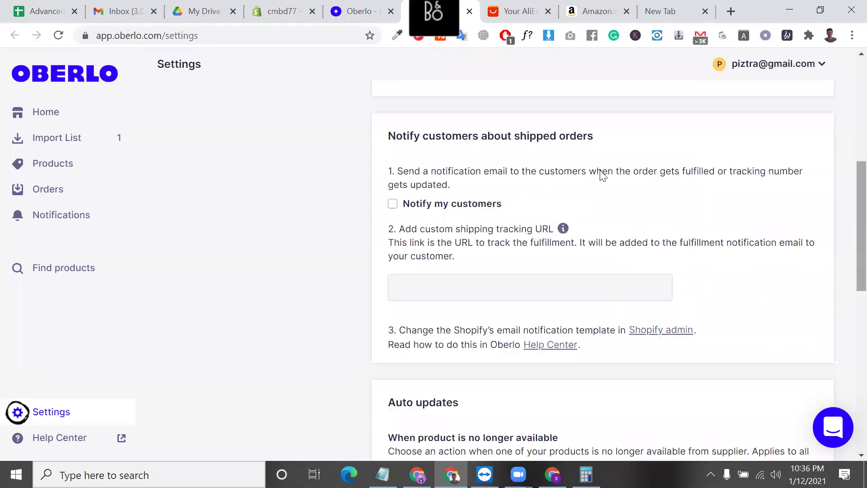
pyautogui.click(392, 263)
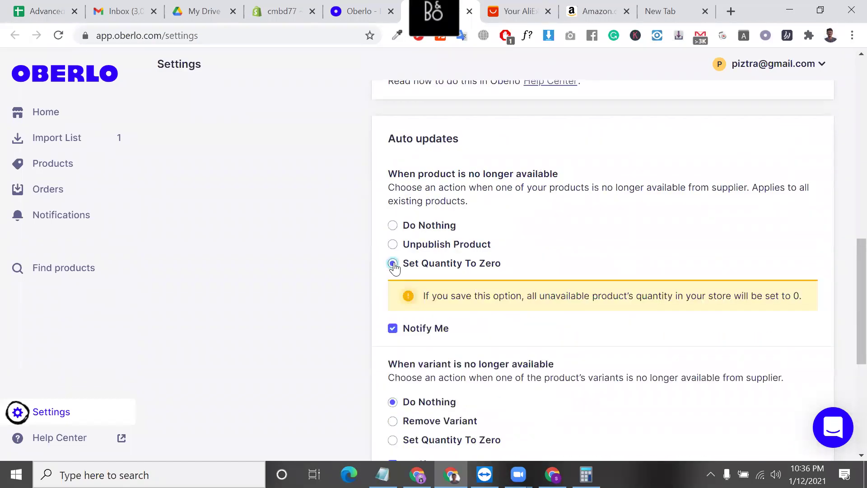
pyautogui.click(393, 226)
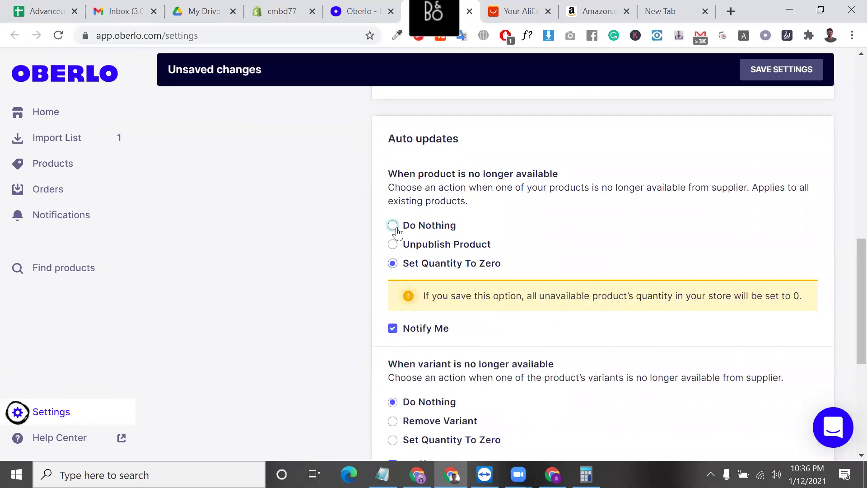
pyautogui.click(456, 267)
pyautogui.click(393, 225)
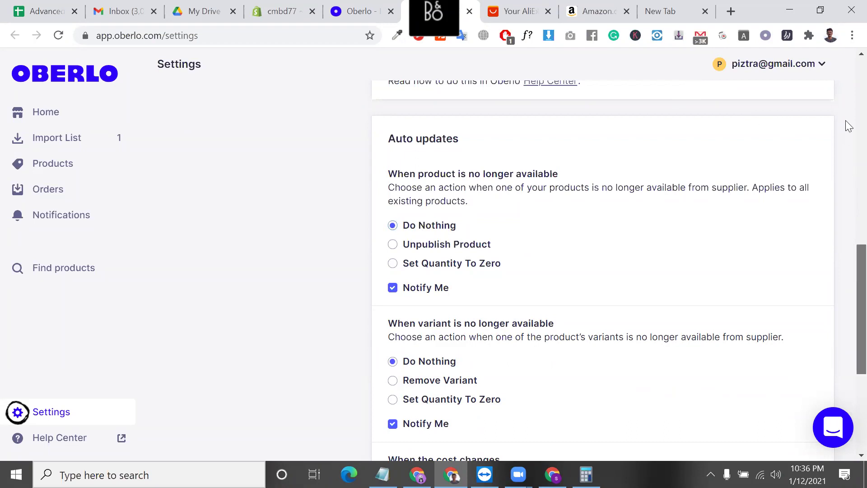
pyautogui.scroll(20, 846, 126)
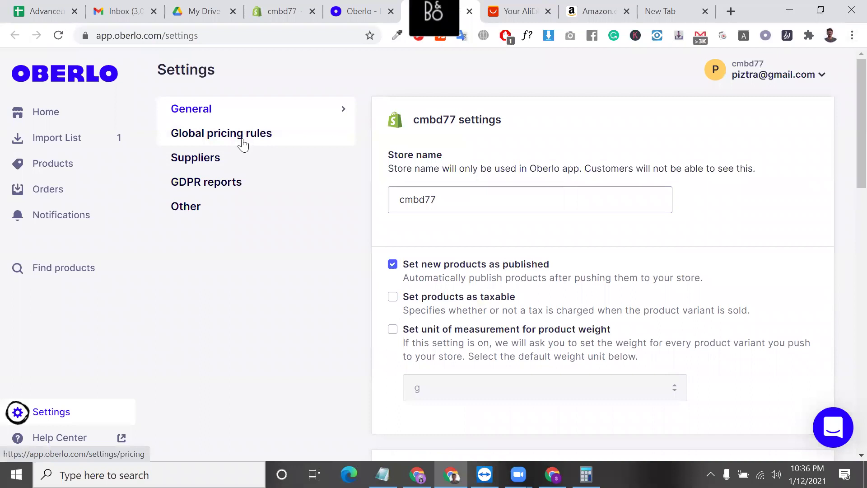
pyautogui.click(243, 134)
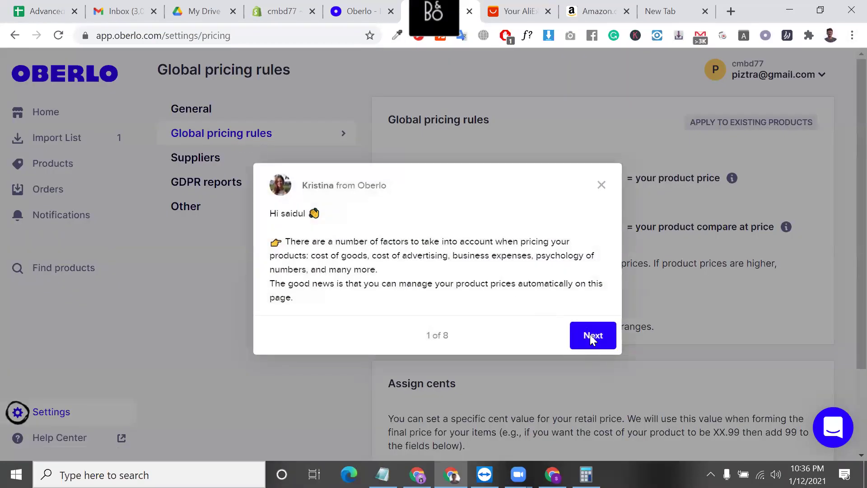
# - Dismiss the pricing tips walkthrough on the Global pricing rules page
pyautogui.click(590, 335)
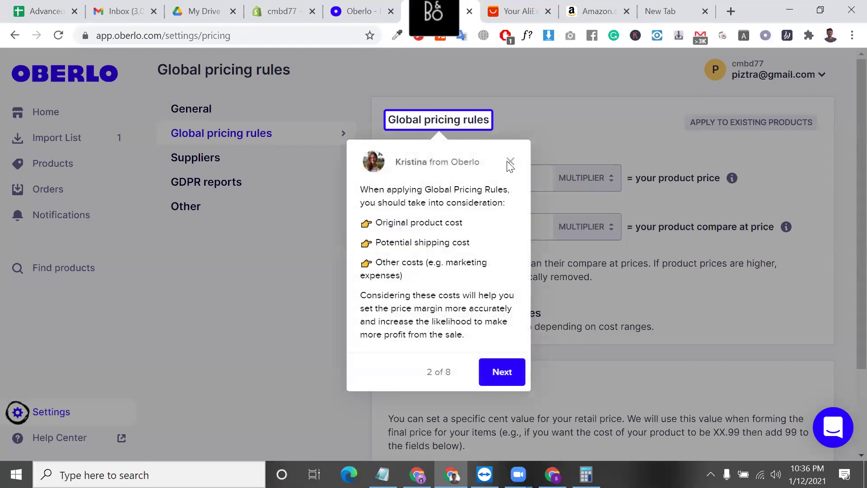
pyautogui.click(510, 163)
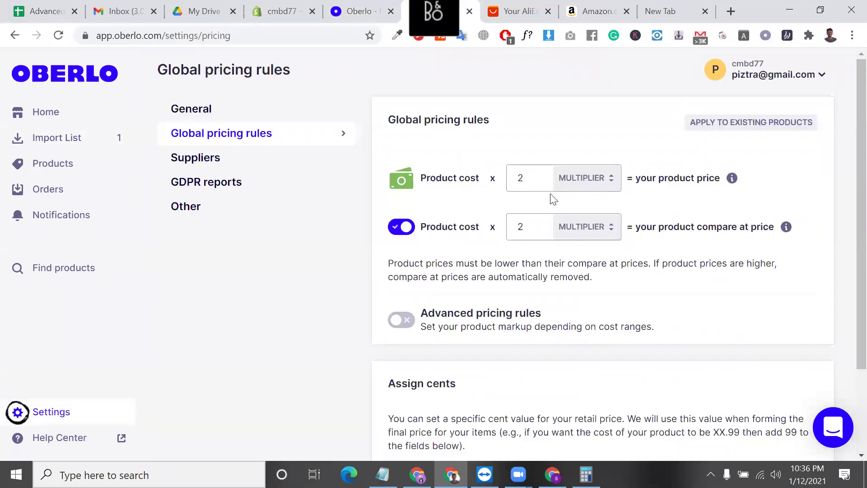
# - Check the product cost × 2 multiplier, then switch on Advanced pricing rules
pyautogui.doubleClick(545, 185)
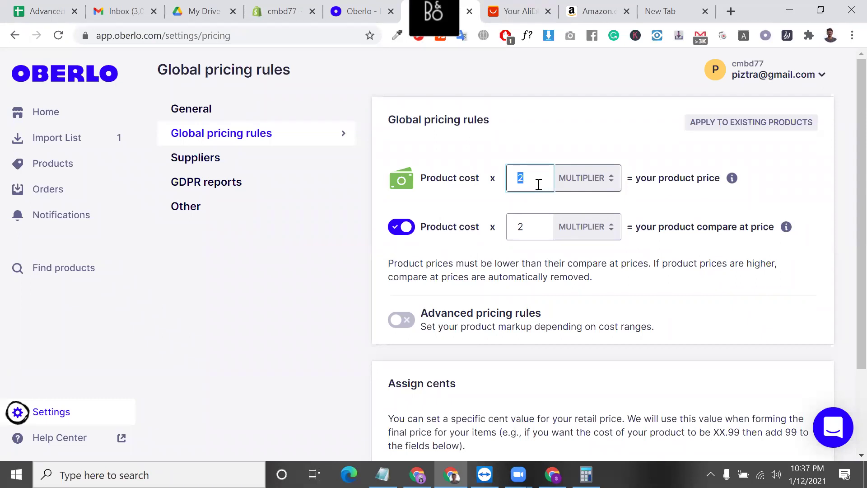
pyautogui.click(528, 179)
pyautogui.moveTo(523, 178); pyautogui.dragTo(505, 179)
pyautogui.scroll(-1, 557, 266)
pyautogui.click(402, 266)
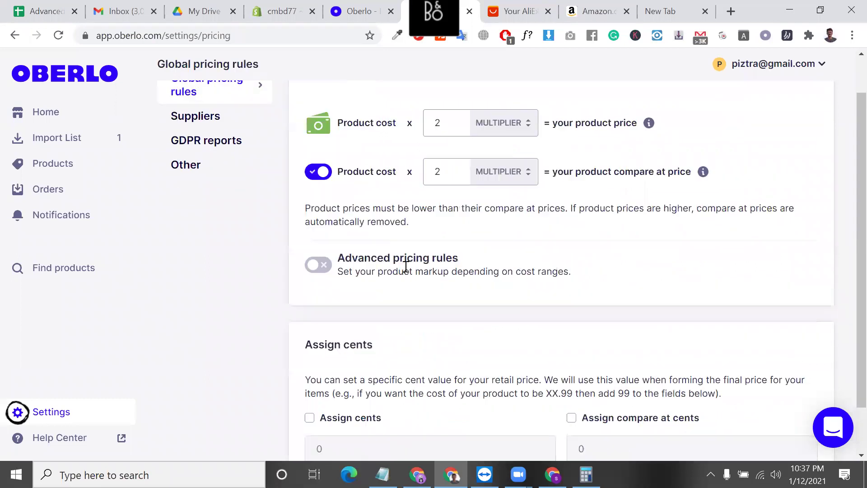
# - Set the first cost range's markup to 2
pyautogui.scroll(1, 450, 259)
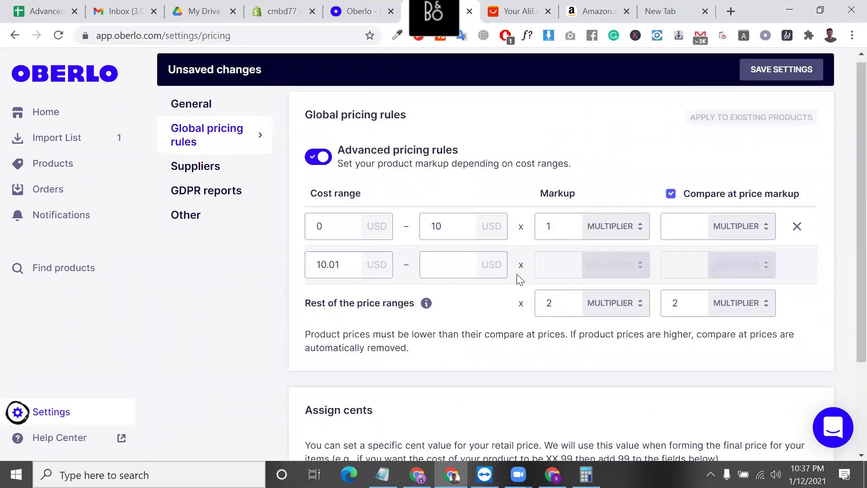
pyautogui.doubleClick(345, 232)
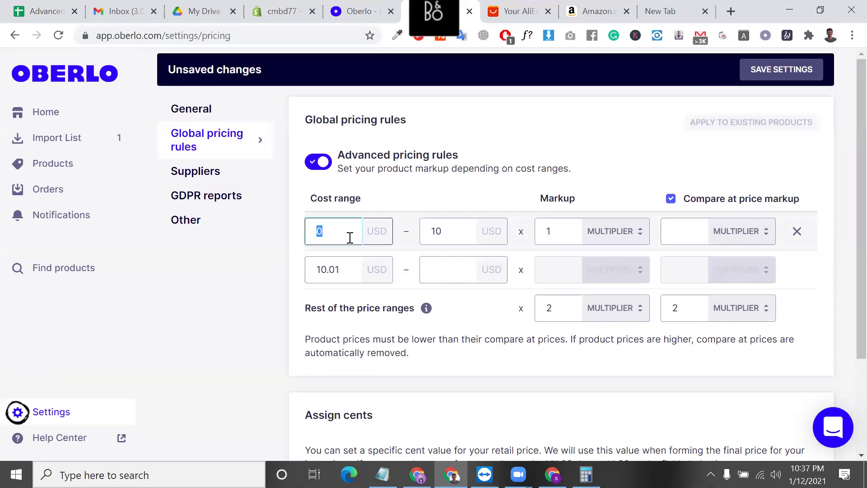
pyautogui.doubleClick(454, 240)
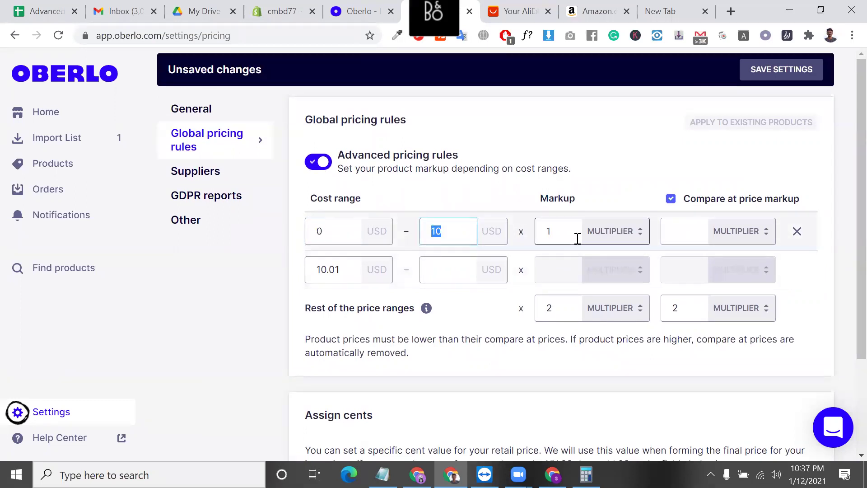
pyautogui.doubleClick(565, 234)
pyautogui.write('2')
pyautogui.click(618, 365)
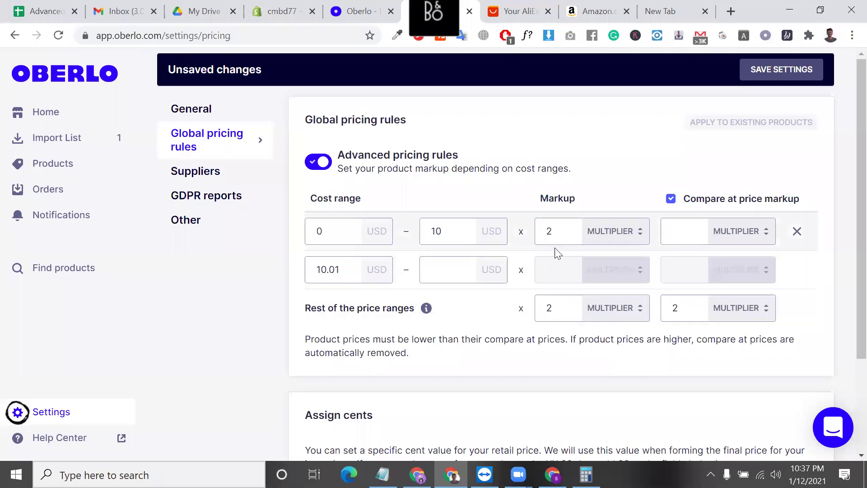
# - Change the first range's upper bound from 10 to 20 and start the second range at 20.01
pyautogui.doubleClick(445, 235)
pyautogui.write('20')
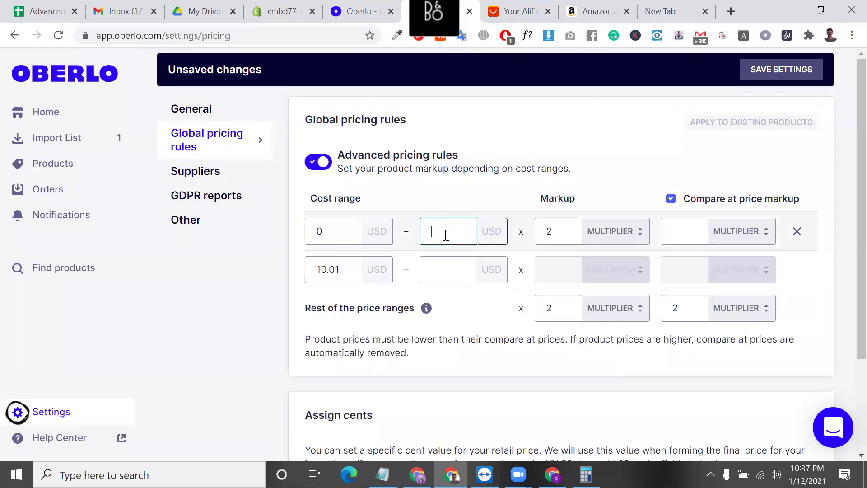
pyautogui.click(470, 388)
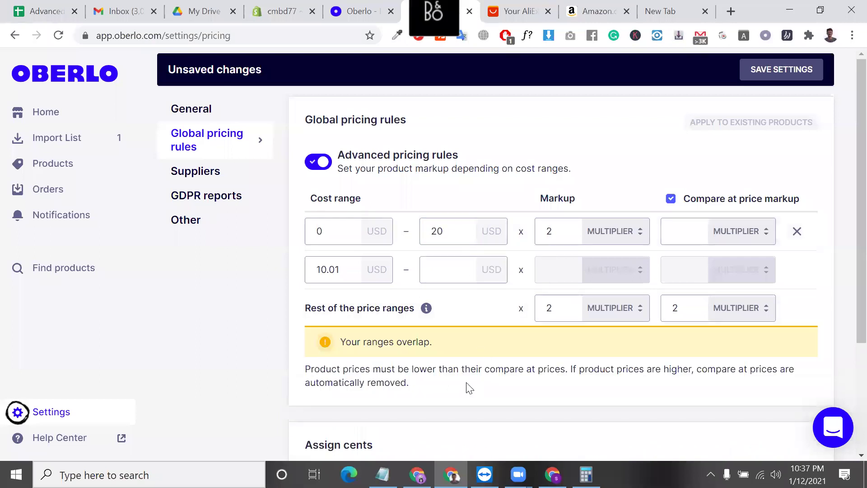
pyautogui.doubleClick(345, 266)
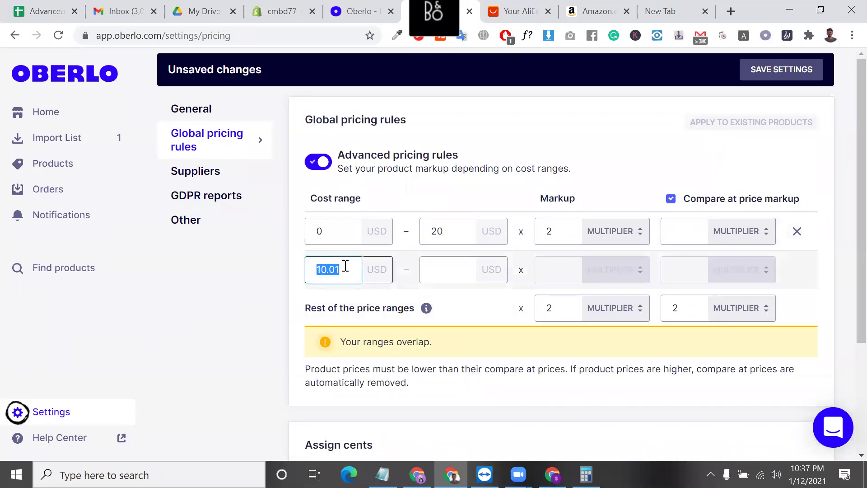
pyautogui.write('20')
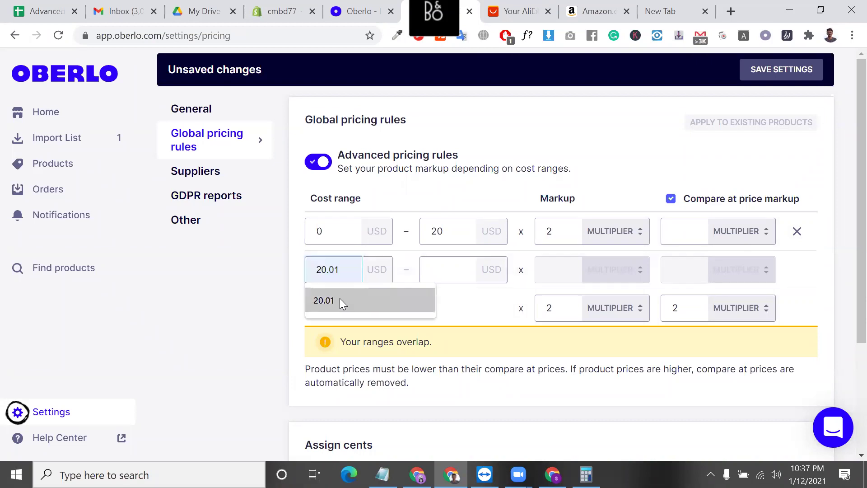
pyautogui.click(339, 298)
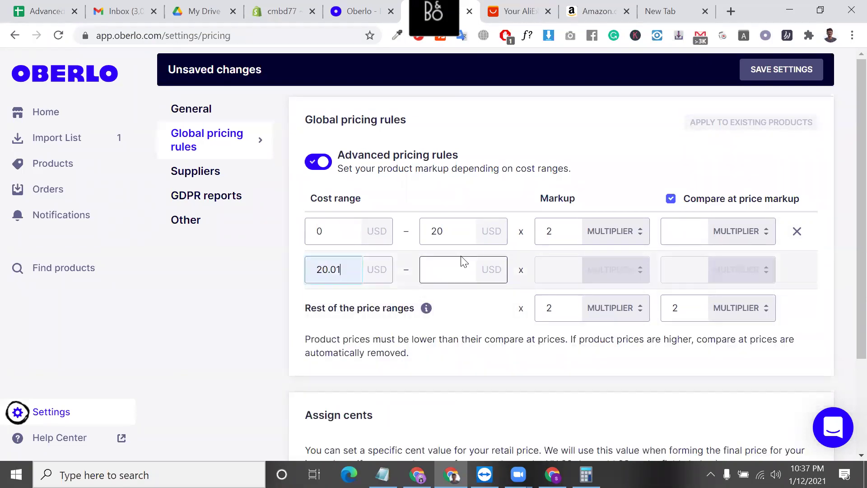
# - Recheck the 0–20 USD range with its ×2 markup, then go to the Import List
pyautogui.doubleClick(344, 231)
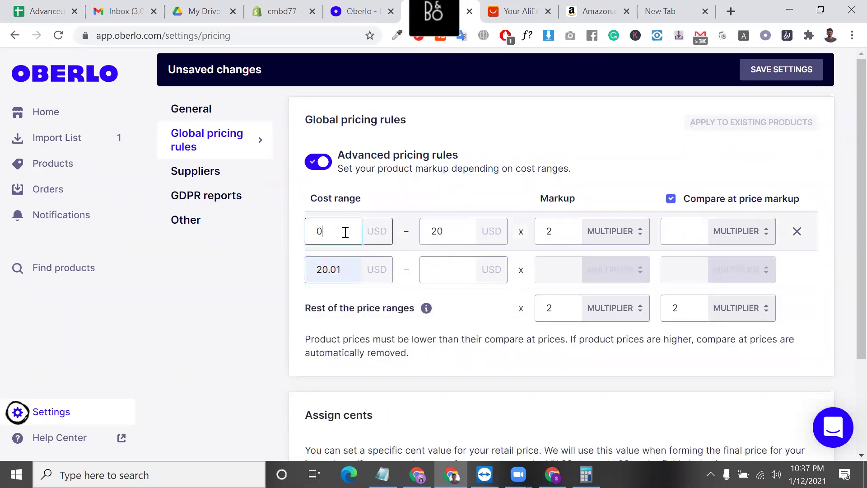
pyautogui.doubleClick(458, 230)
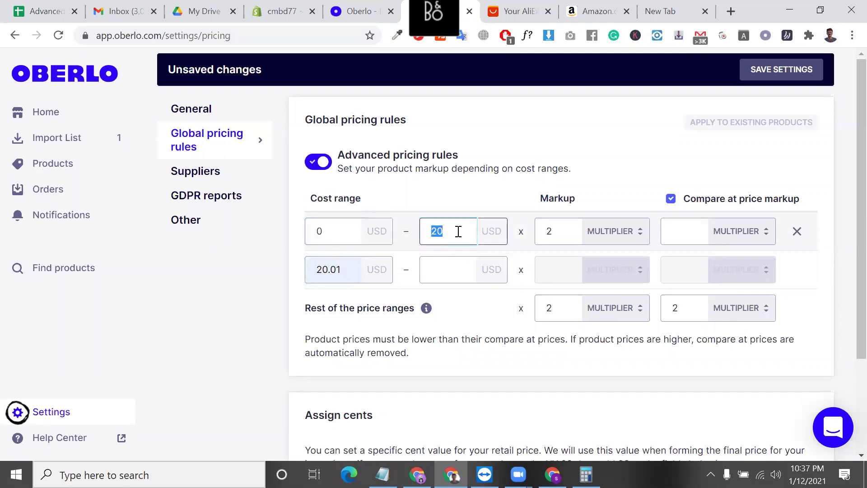
pyautogui.click(546, 232)
pyautogui.doubleClick(560, 231)
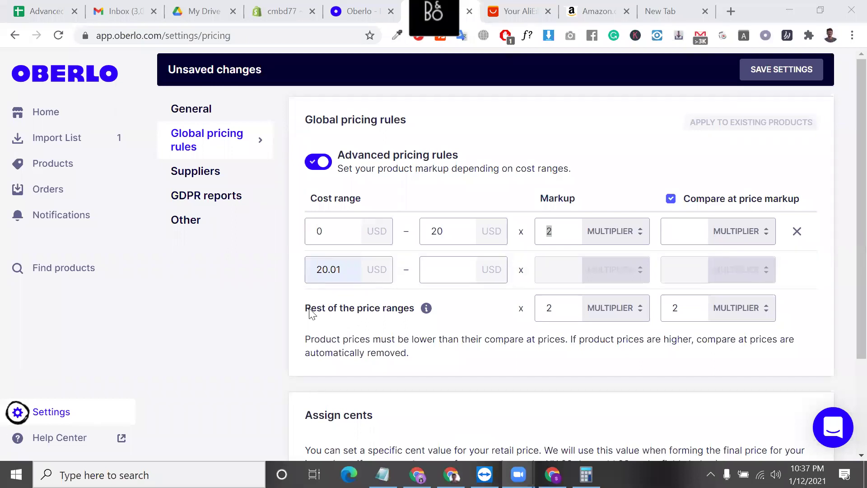
pyautogui.click(335, 232)
pyautogui.click(460, 235)
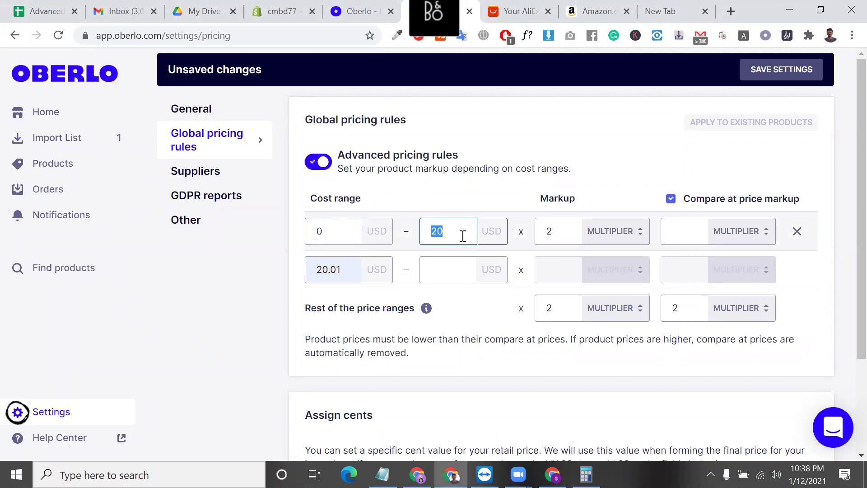
pyautogui.click(371, 5)
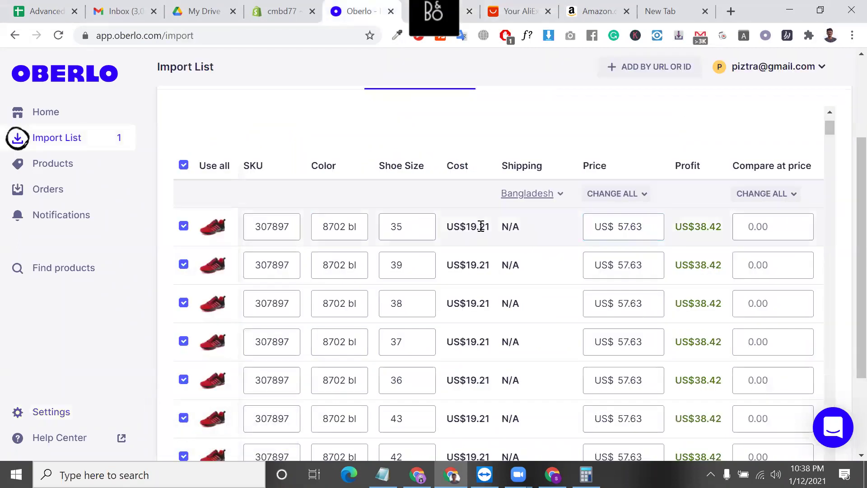
# - Note the shoe's US$19.21 cost and enter 100 as the second range's upper bound
pyautogui.doubleClick(482, 226)
pyautogui.tripleClick(481, 227)
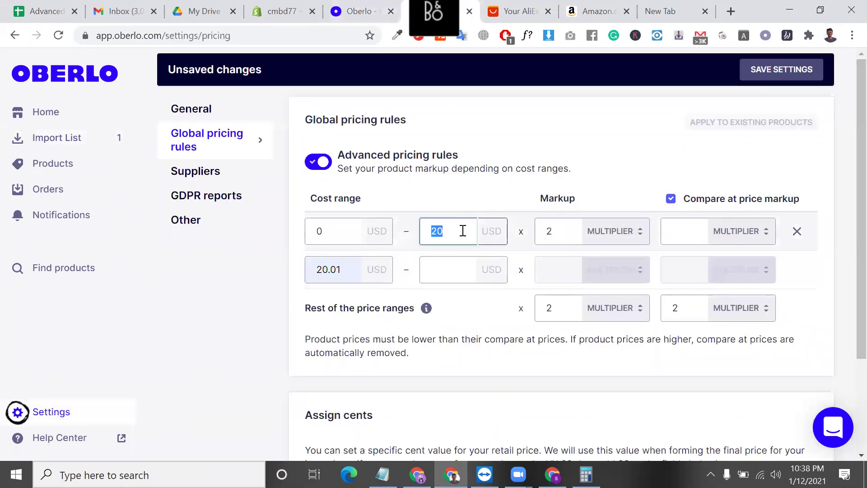
pyautogui.doubleClick(575, 233)
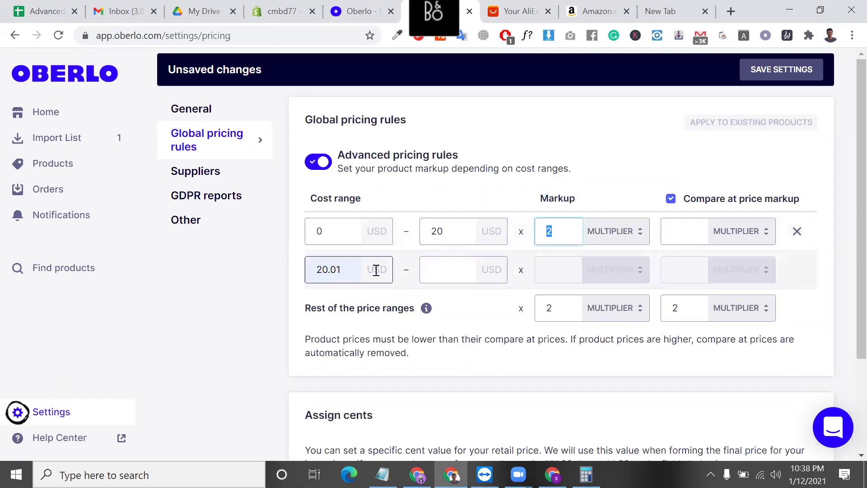
pyautogui.click(353, 269)
pyautogui.click(449, 270)
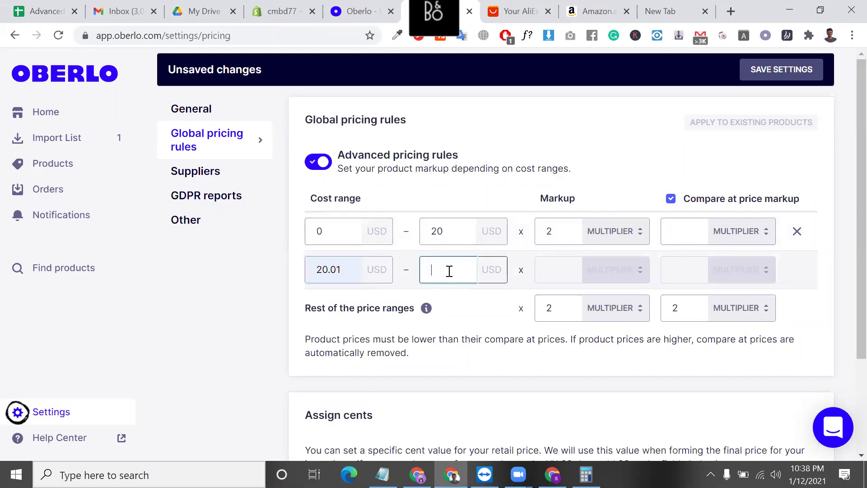
pyautogui.write('10')
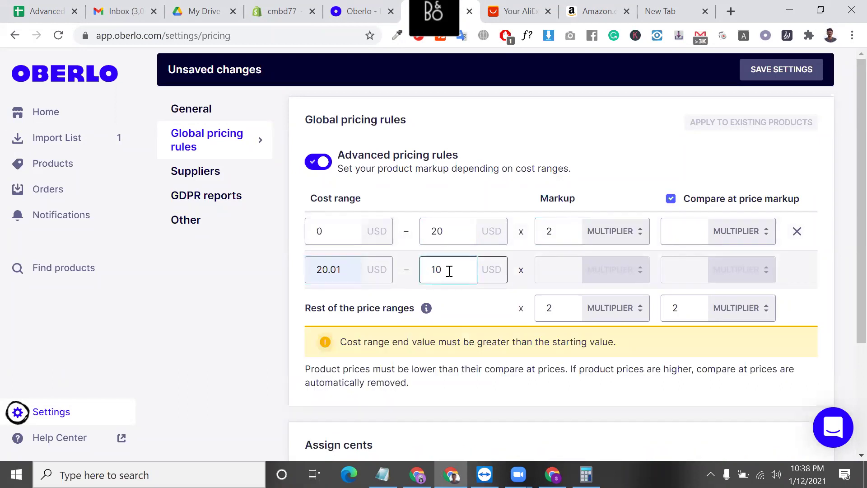
pyautogui.write('0')
pyautogui.click(488, 344)
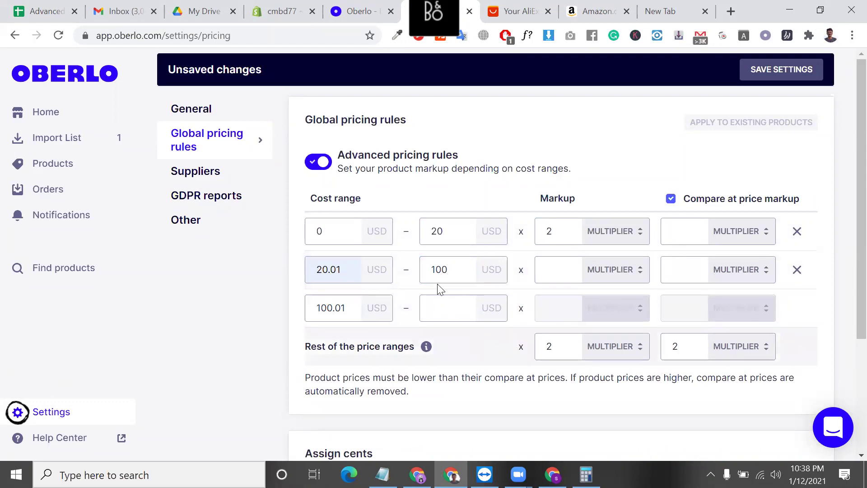
# - Replace the 0–20 range's markup with 3 and give the 20.01–100 range a ×2 markup
pyautogui.click(559, 277)
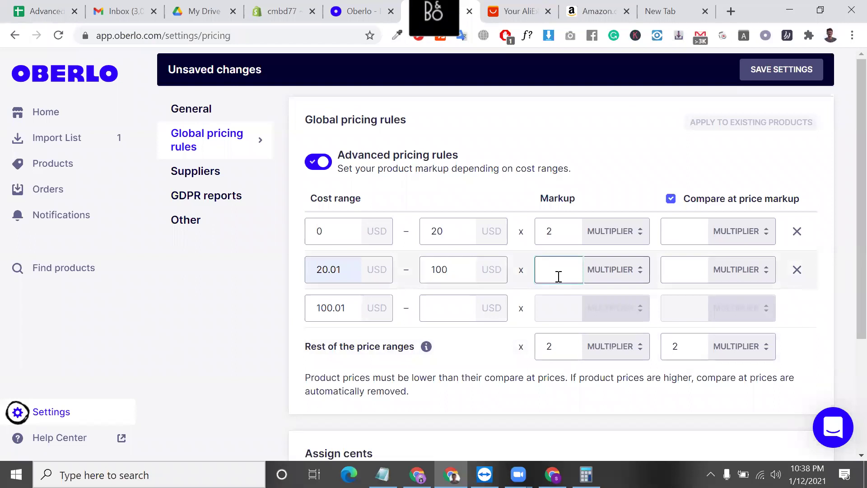
pyautogui.click(552, 231)
pyautogui.press('BackSpace')
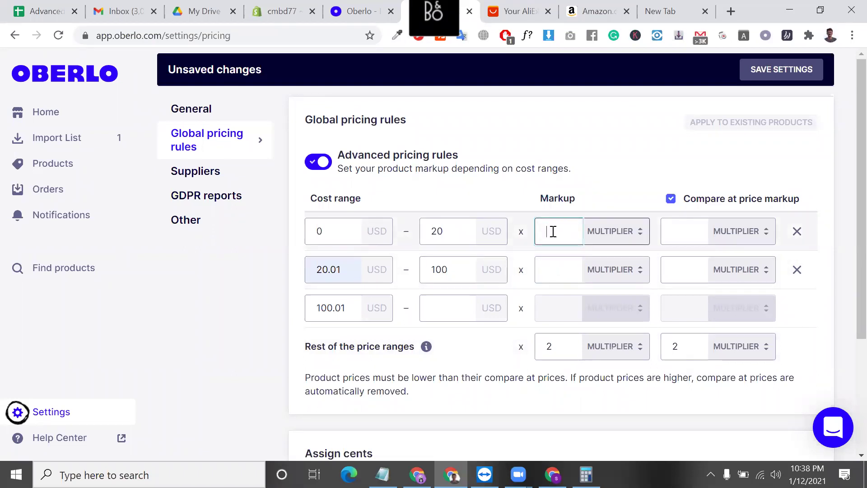
pyautogui.click(560, 271)
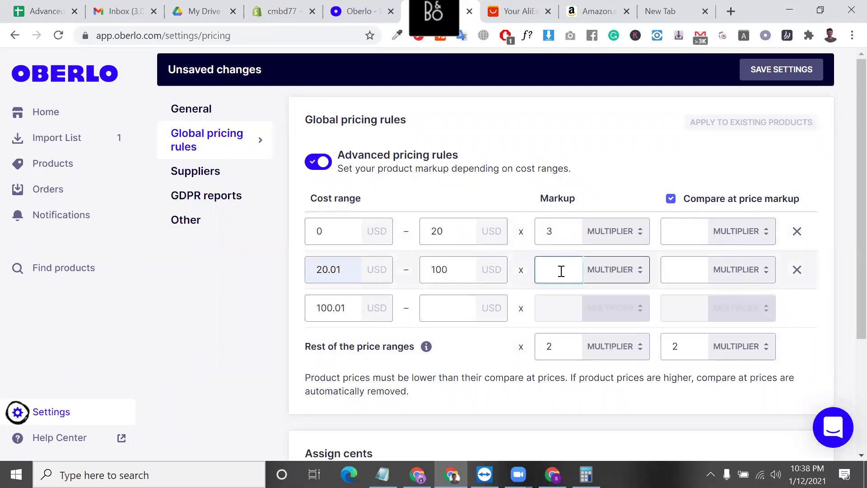
pyautogui.write('2')
pyautogui.click(459, 346)
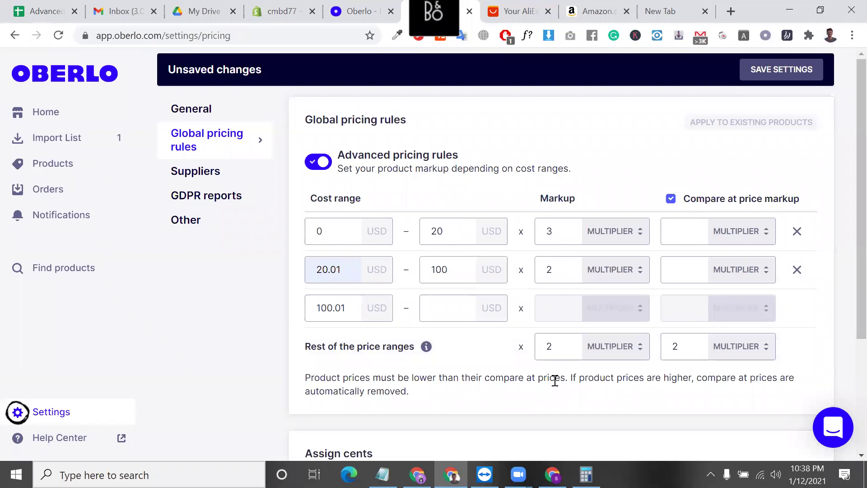
# - Verify the 0–20 USD range at ×3, then return to the Import List
pyautogui.doubleClick(339, 236)
pyautogui.doubleClick(424, 235)
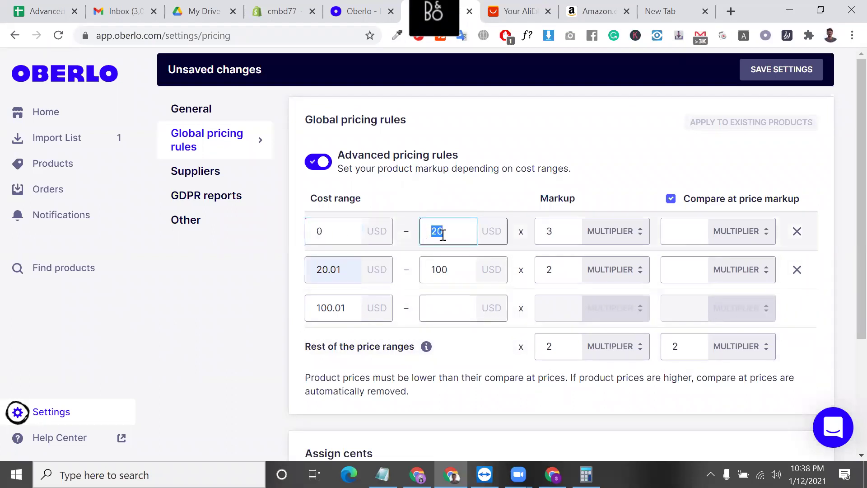
pyautogui.click(558, 237)
pyautogui.doubleClick(548, 235)
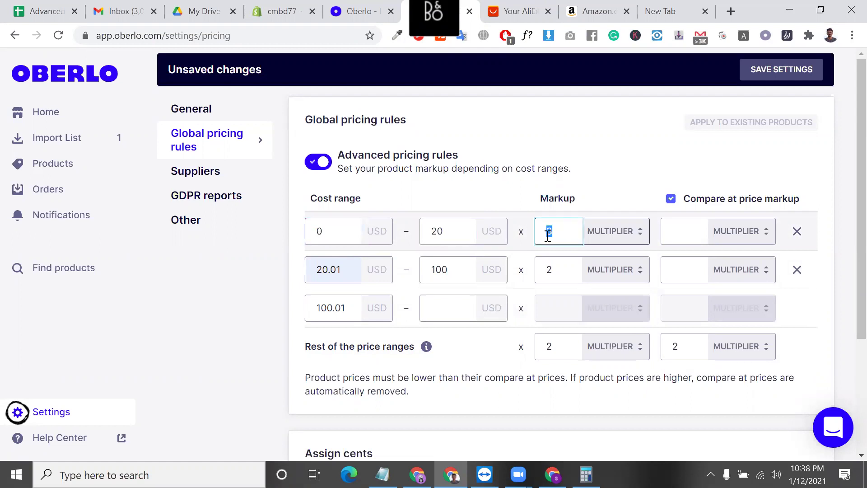
pyautogui.hotkey('ctrl', 'shift', 'Tab')
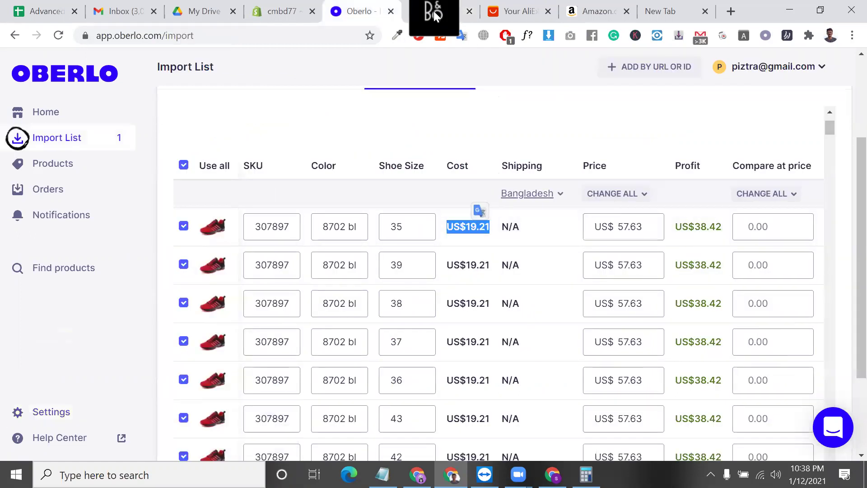
# - Review the 20.01–100 range's bounds and markup, then save the pricing rules
pyautogui.click(466, 20)
pyautogui.click(349, 270)
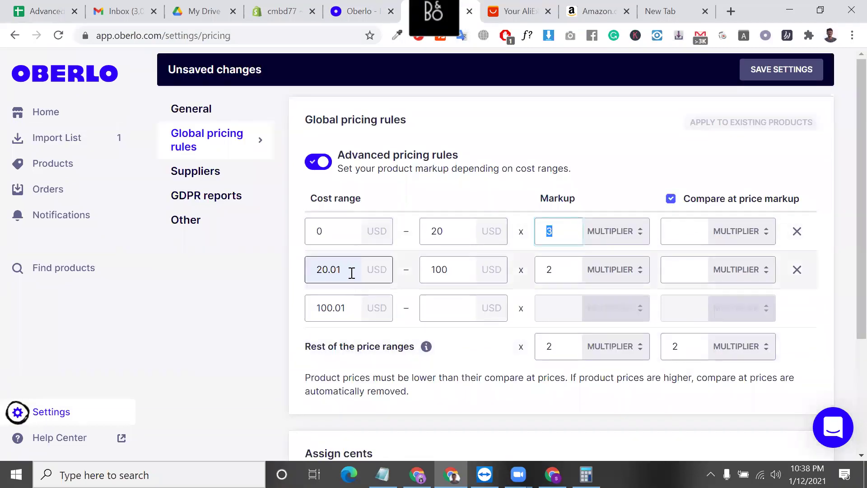
pyautogui.moveTo(349, 270); pyautogui.dragTo(316, 265)
pyautogui.click(445, 266)
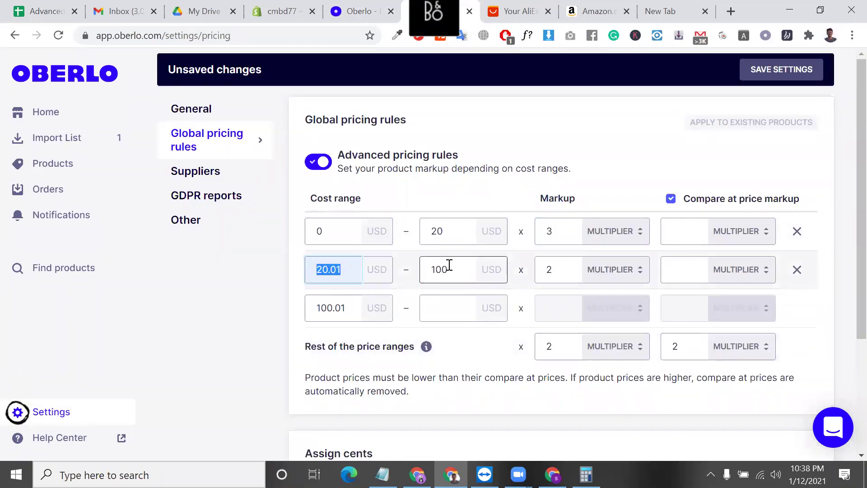
pyautogui.moveTo(445, 267); pyautogui.dragTo(410, 265)
pyautogui.moveTo(344, 265); pyautogui.dragTo(300, 266)
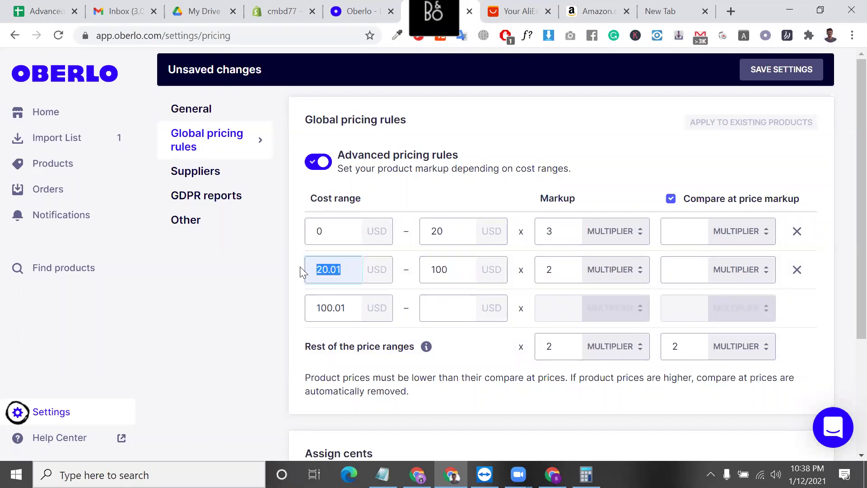
pyautogui.moveTo(461, 275); pyautogui.dragTo(383, 253)
pyautogui.click(567, 270)
pyautogui.click(445, 271)
pyautogui.moveTo(453, 271); pyautogui.dragTo(422, 267)
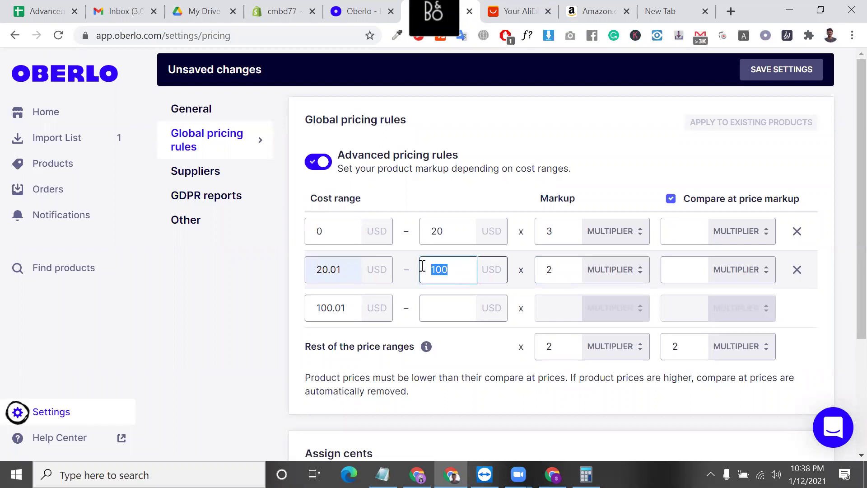
pyautogui.click(777, 73)
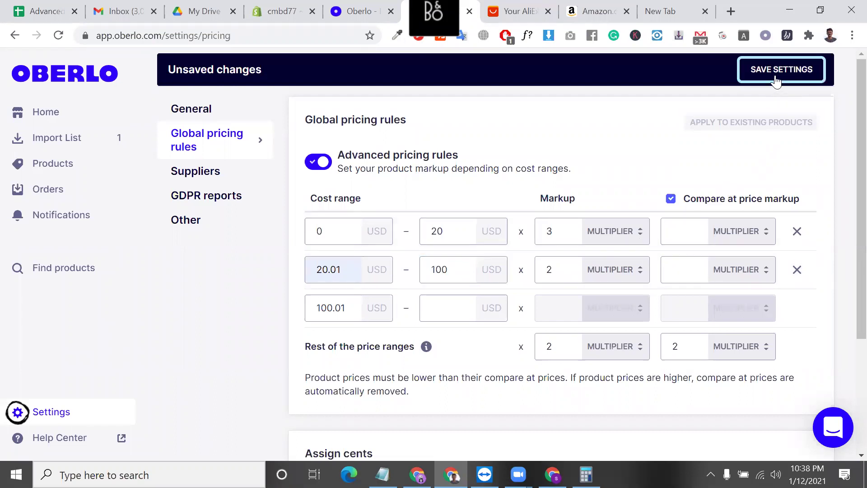
# - Enter compare-at markups of 3 for both ranges, then leave compare-at-price markup turned off
pyautogui.click(672, 227)
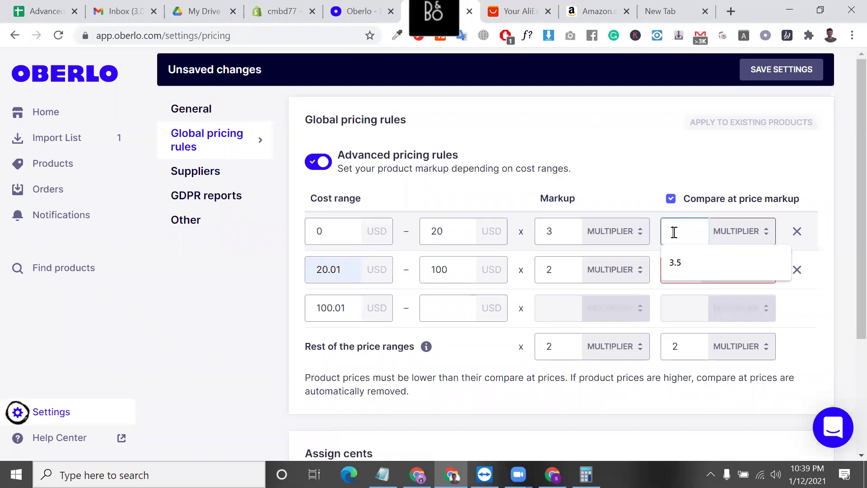
pyautogui.write('3')
pyautogui.click(674, 265)
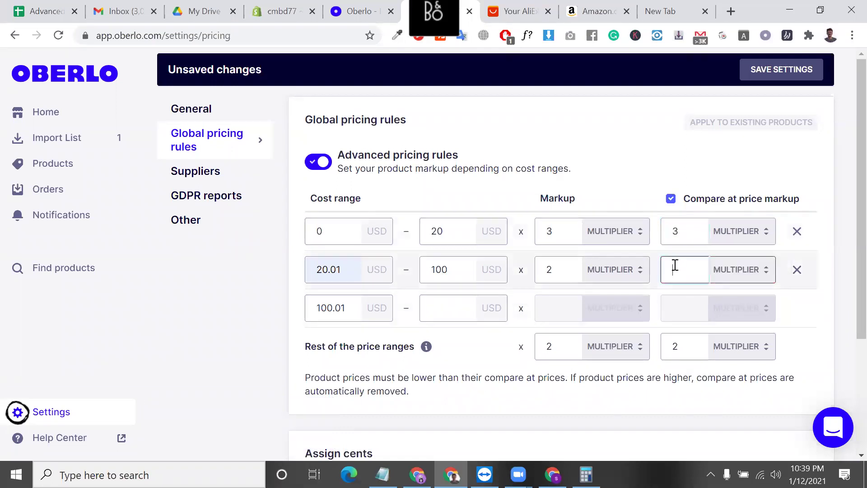
pyautogui.write('3')
pyautogui.click(672, 199)
pyautogui.click(671, 200)
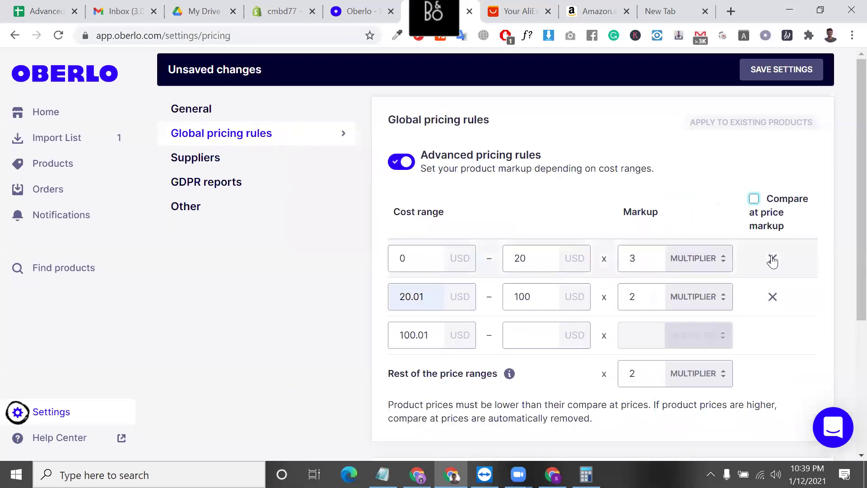
pyautogui.click(753, 199)
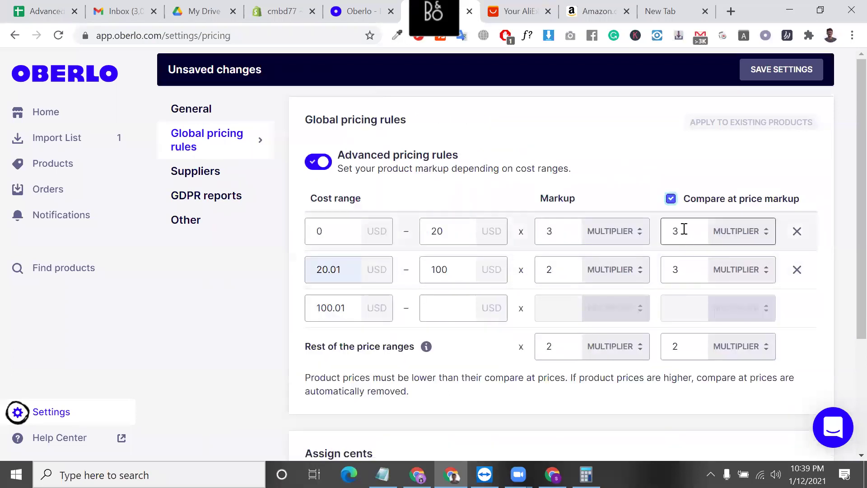
pyautogui.click(672, 200)
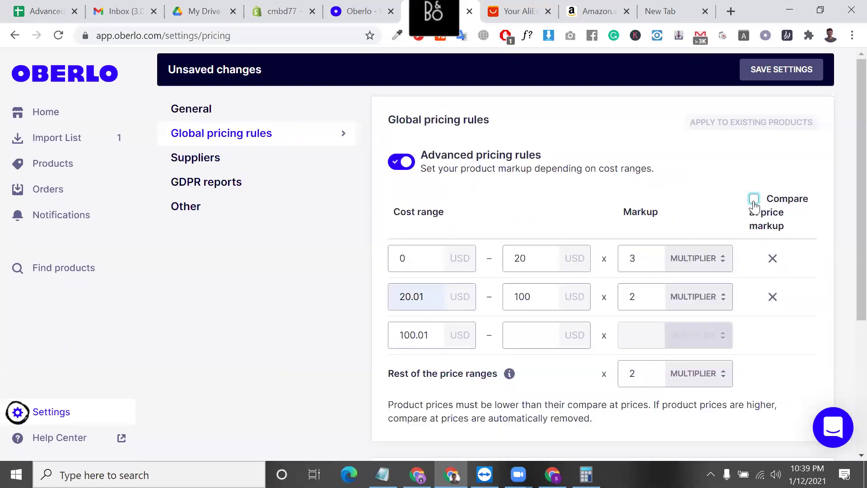
pyautogui.hotkey('alt', 'Left')
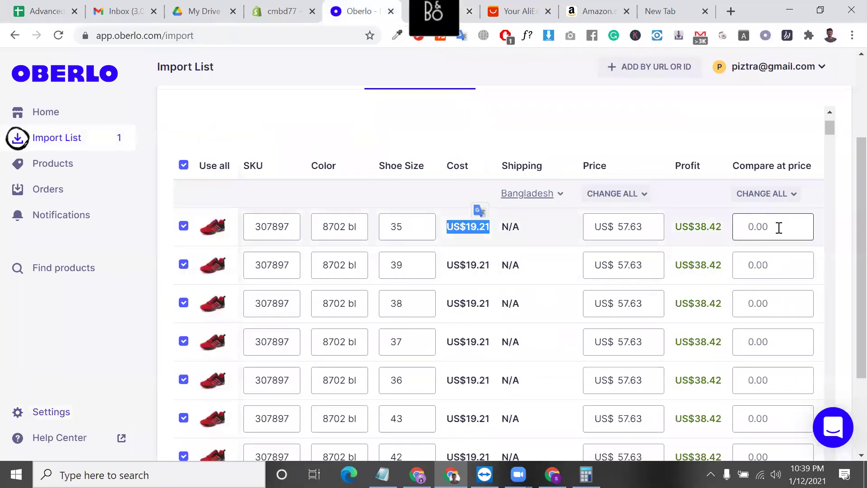
# - Change the Rest of the price ranges multiplier from 2 to 1.5
pyautogui.click(779, 228)
pyautogui.click(782, 194)
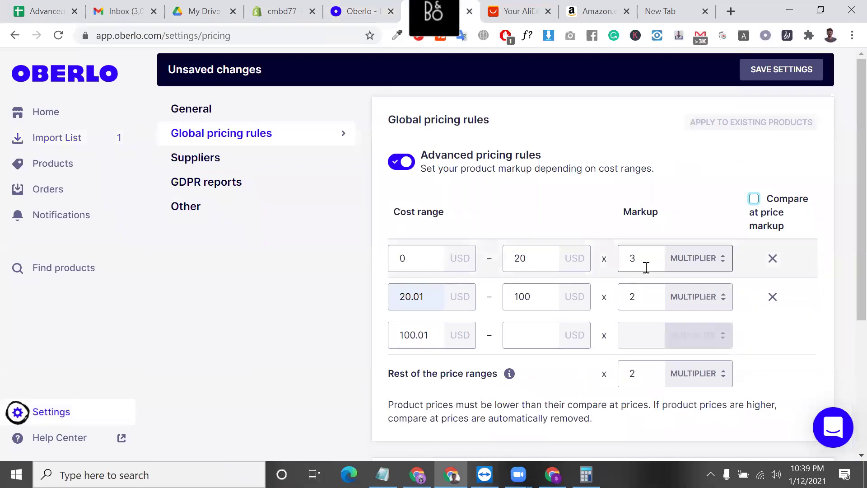
pyautogui.doubleClick(644, 264)
pyautogui.scroll(-1, 644, 267)
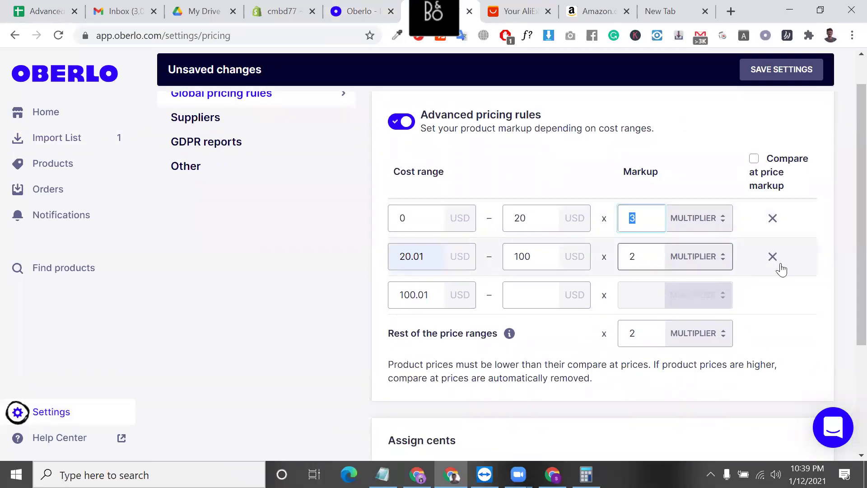
pyautogui.scroll(-4, 730, 339)
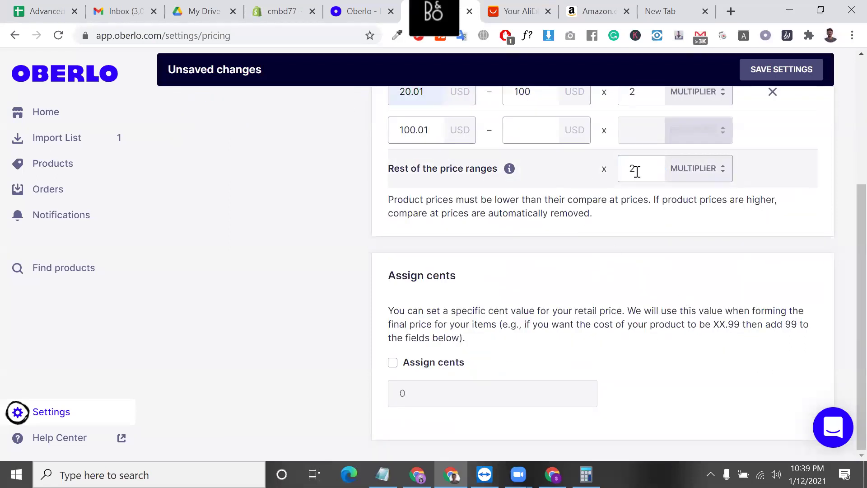
pyautogui.click(425, 130)
pyautogui.doubleClick(426, 130)
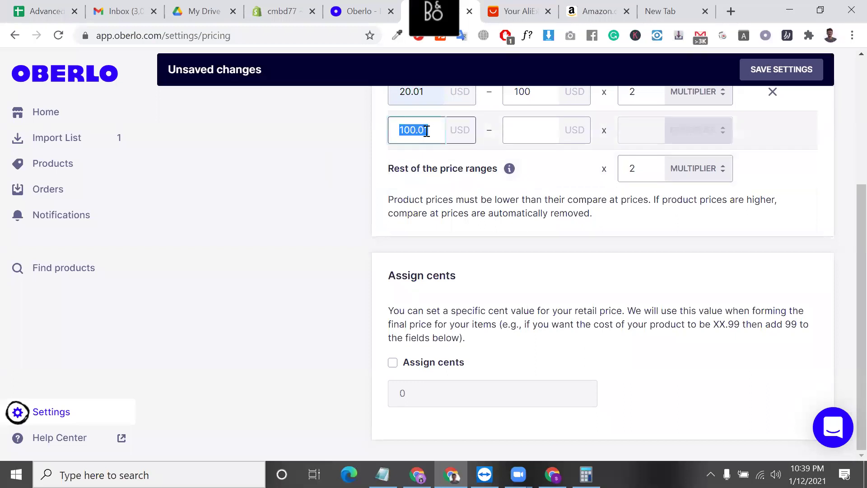
pyautogui.click(479, 169)
pyautogui.tripleClick(479, 170)
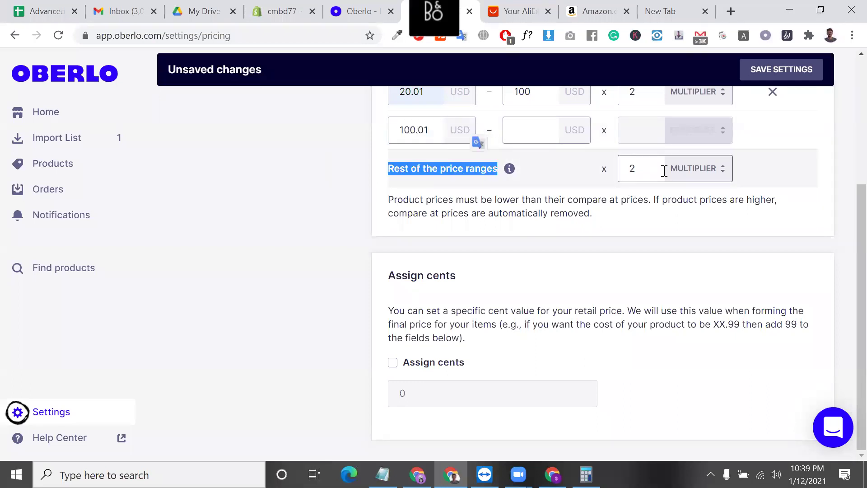
pyautogui.doubleClick(642, 168)
pyautogui.press('BackSpace')
pyautogui.write('1.5')
pyautogui.click(647, 223)
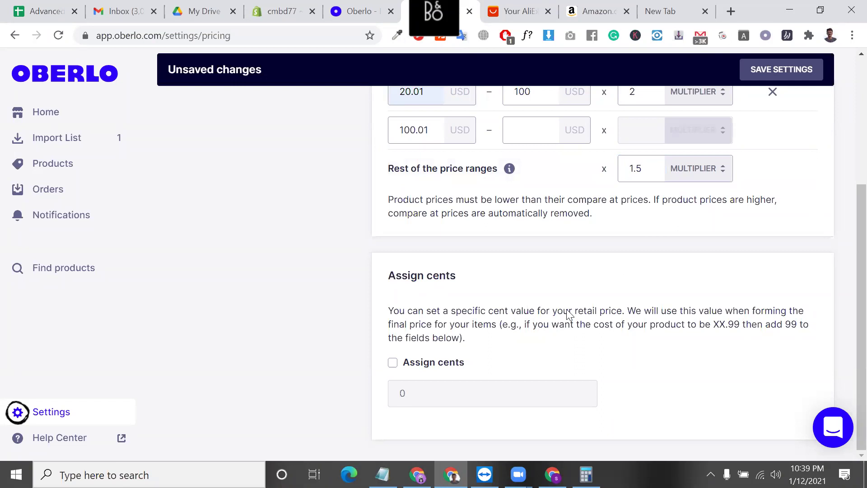
# - Leave Assign cents turned off and save the pricing settings
pyautogui.click(393, 363)
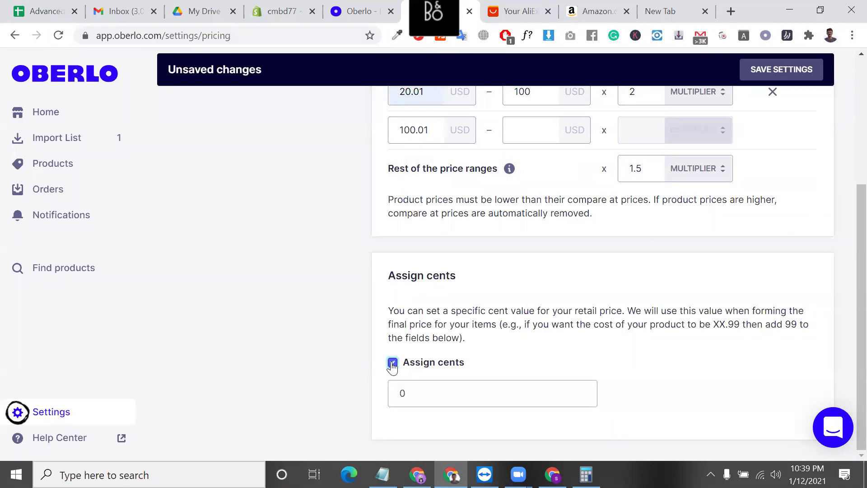
pyautogui.doubleClick(439, 395)
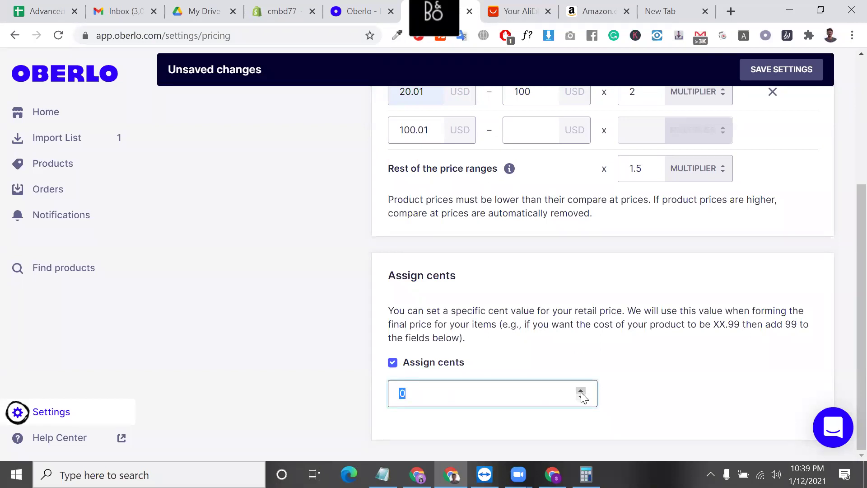
pyautogui.click(392, 364)
pyautogui.scroll(5, 500, 304)
pyautogui.click(784, 72)
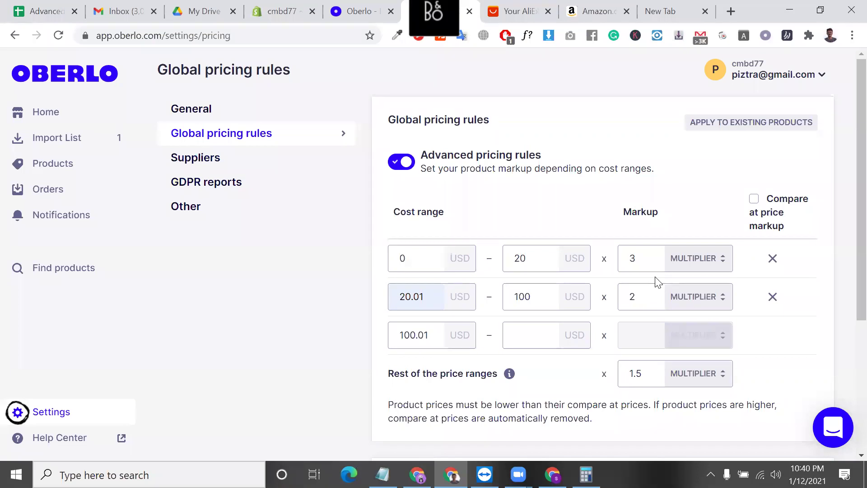
# - Inspect the supplier shipping settings' product search and Shipping to fields, then go back to Import List
pyautogui.click(238, 171)
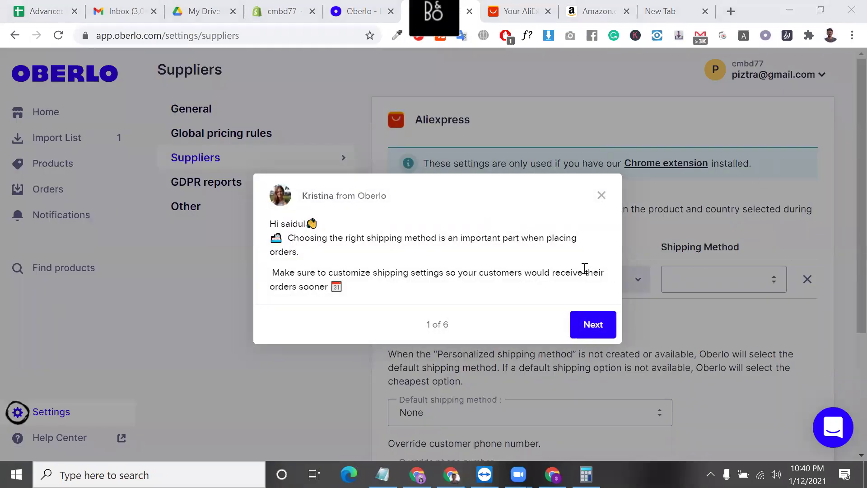
pyautogui.click(602, 202)
pyautogui.click(479, 280)
pyautogui.click(593, 279)
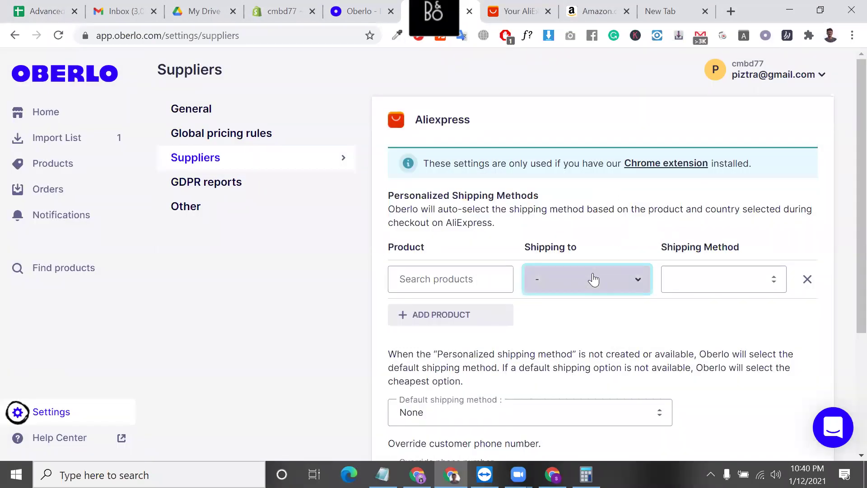
pyautogui.click(474, 275)
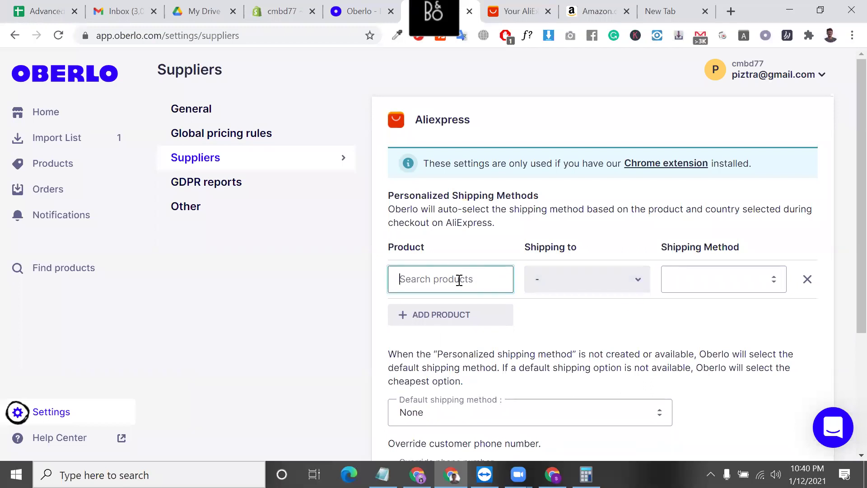
pyautogui.click(357, 12)
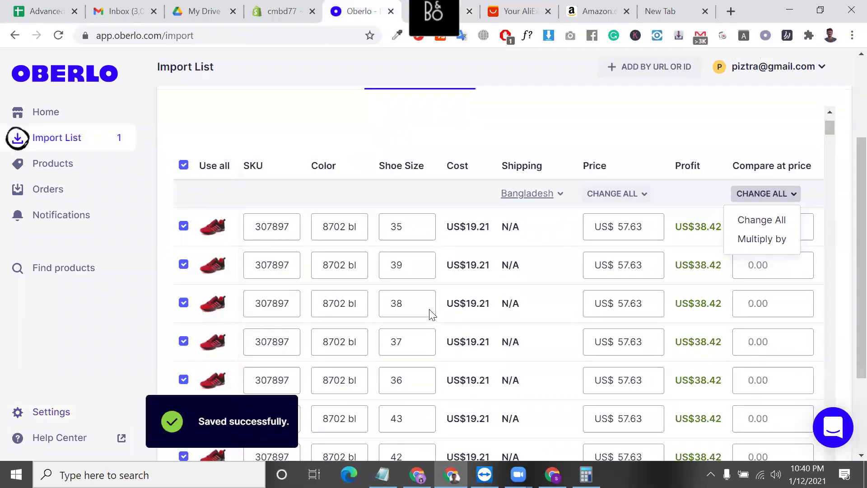
# - Copy the word Breathable from the shoe's title on the Product tab
pyautogui.scroll(2, 240, 248)
pyautogui.scroll(3, 216, 229)
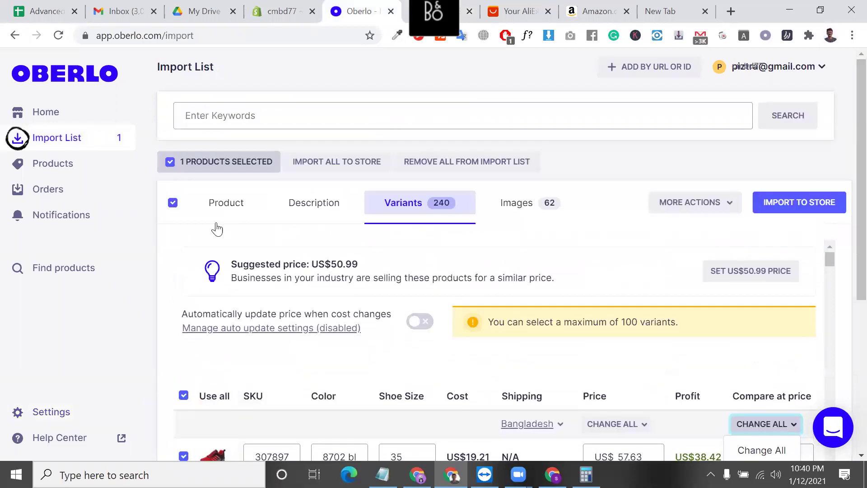
pyautogui.click(234, 206)
pyautogui.click(388, 336)
pyautogui.doubleClick(389, 337)
pyautogui.rightClick(391, 336)
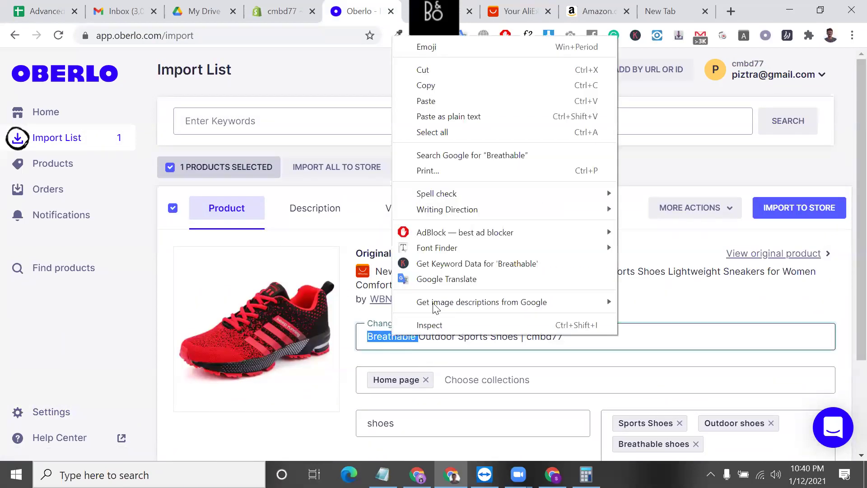
pyautogui.click(448, 84)
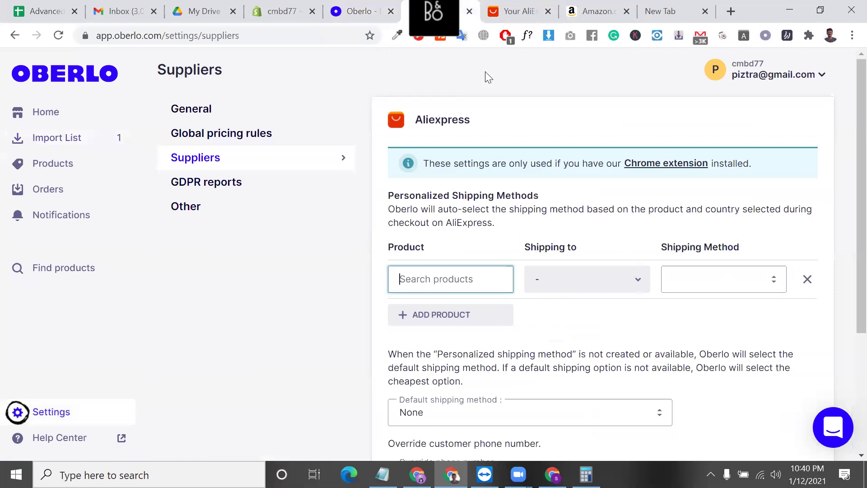
# - Paste Breathable into a new personalized shipping product search row
pyautogui.hotkey('ctrl', 'v')
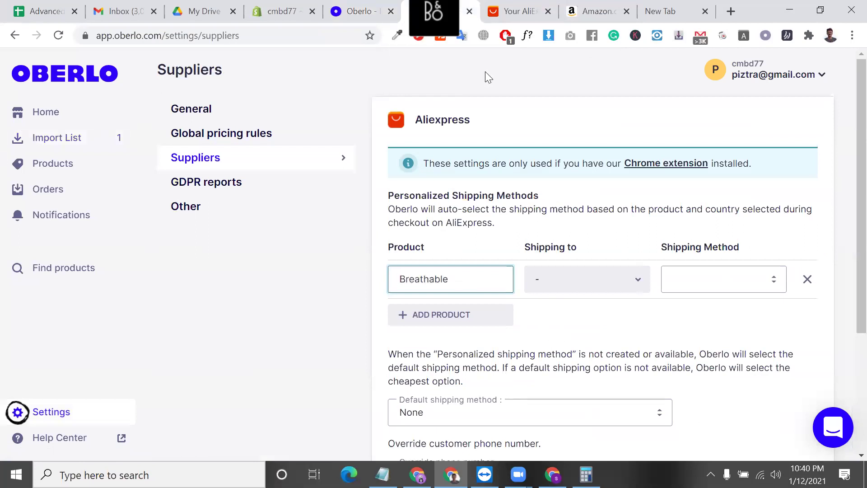
pyautogui.click(59, 36)
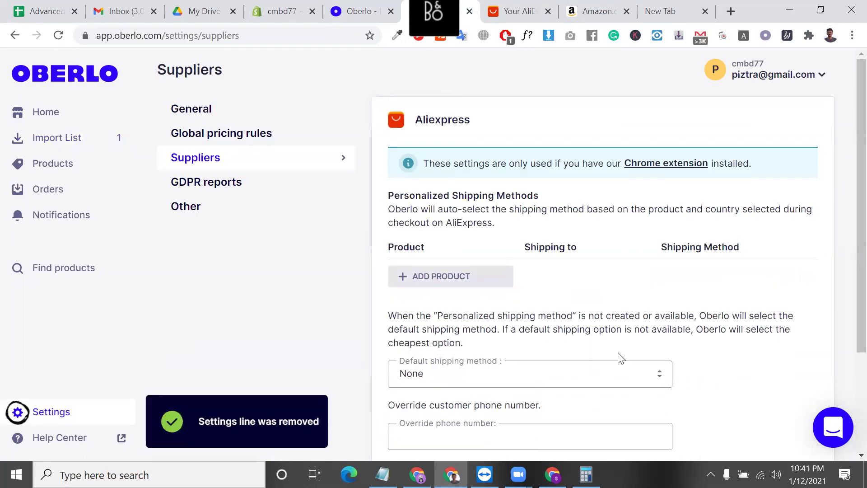
pyautogui.scroll(-3, 735, 401)
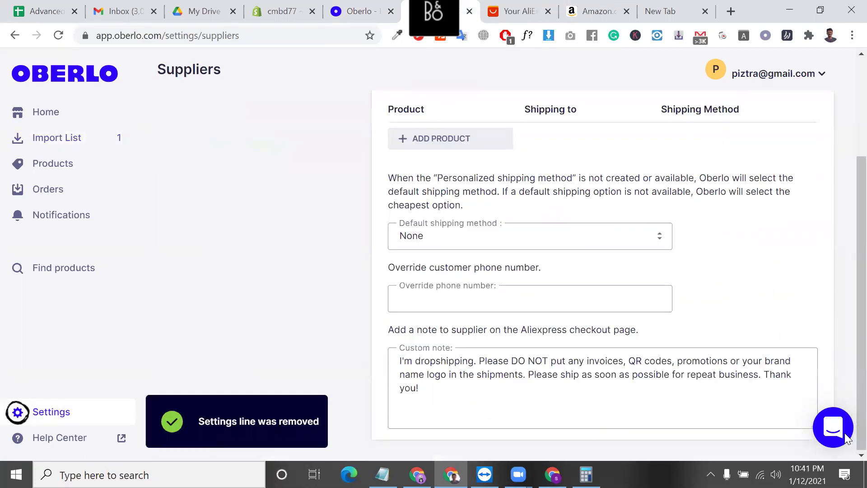
pyautogui.scroll(3, 479, 307)
pyautogui.click(461, 275)
pyautogui.hotkey('ctrl', 'v')
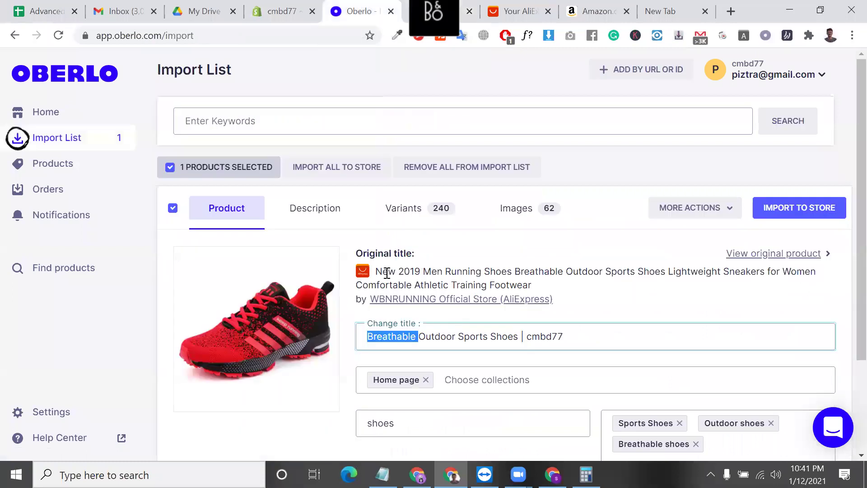
# - Select 'New 2019 Men Running' from the shoe's original title
pyautogui.tripleClick(387, 273)
pyautogui.click(381, 271)
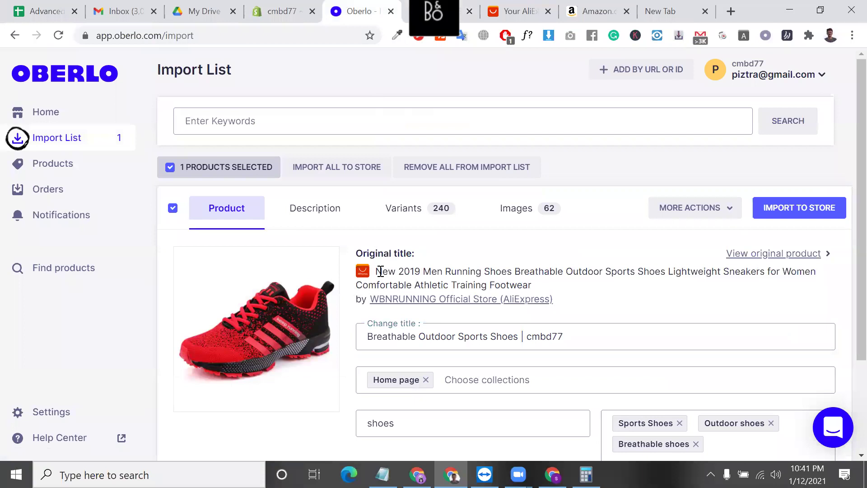
pyautogui.moveTo(377, 271); pyautogui.dragTo(481, 271)
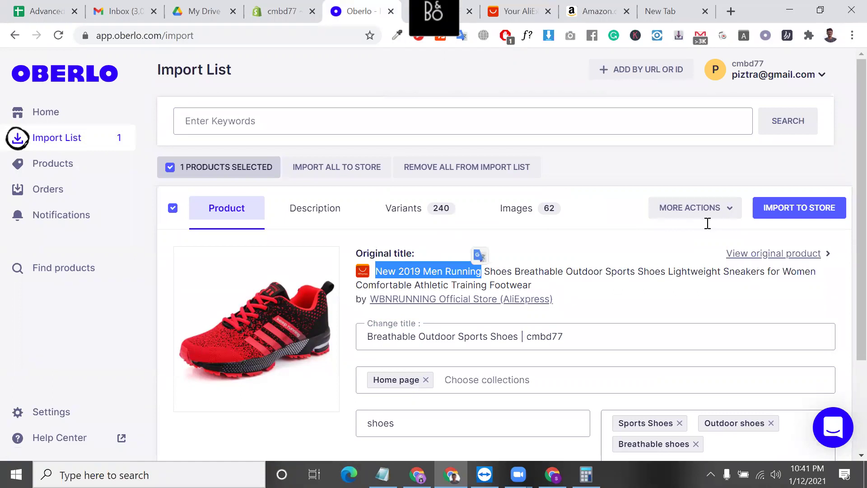
pyautogui.scroll(-2, 708, 226)
pyautogui.scroll(2, 708, 228)
# - Paste those words over Breathable in the shipping product search, then clear the search
pyautogui.click(466, 6)
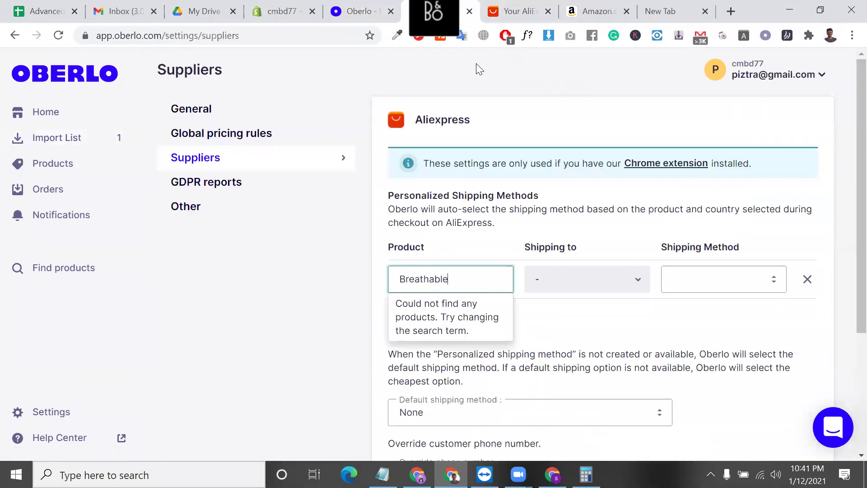
pyautogui.doubleClick(434, 279)
pyautogui.hotkey('ctrl', 'v')
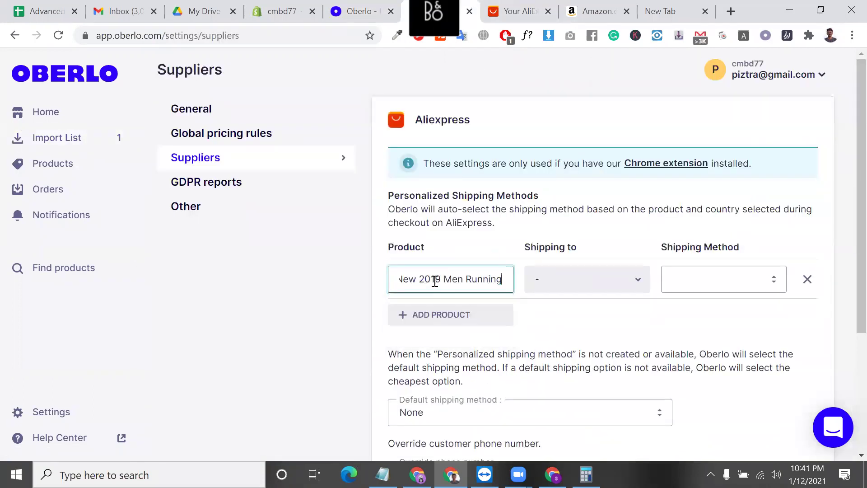
pyautogui.tripleClick(499, 284)
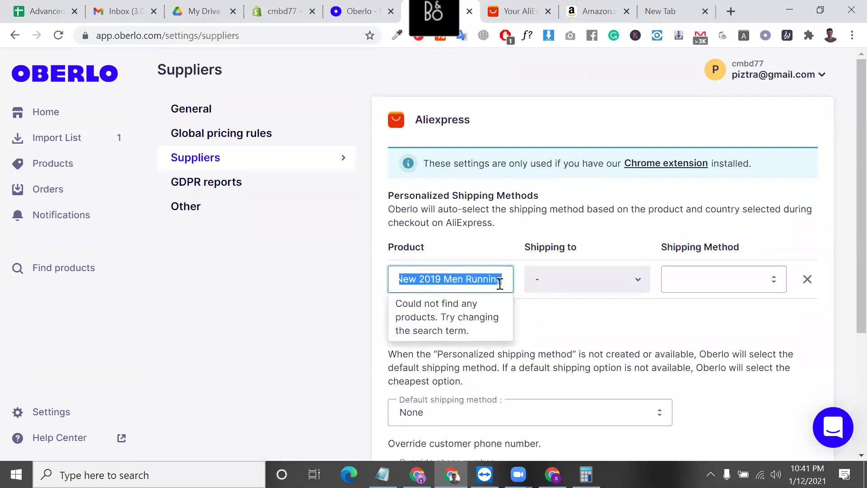
pyautogui.press('BackSpace')
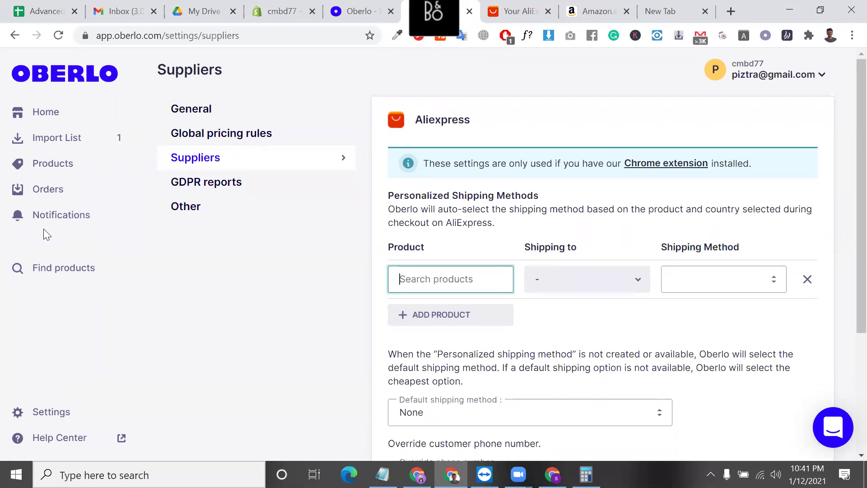
pyautogui.doubleClick(467, 228)
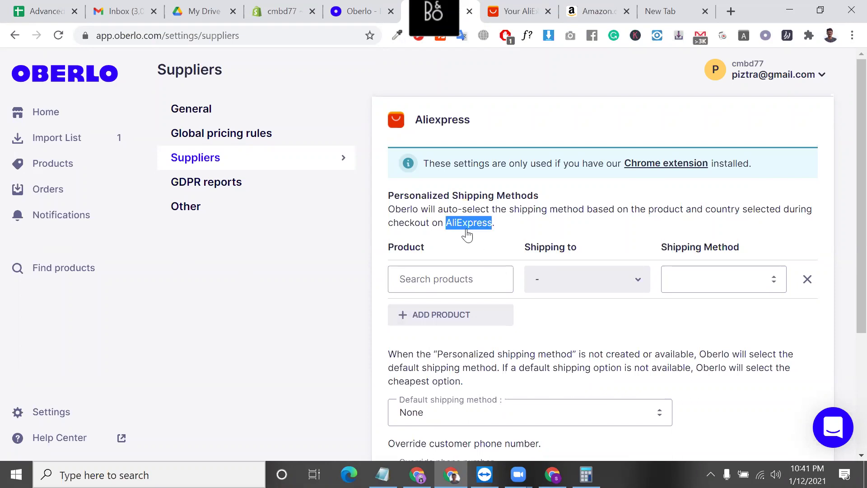
pyautogui.tripleClick(509, 197)
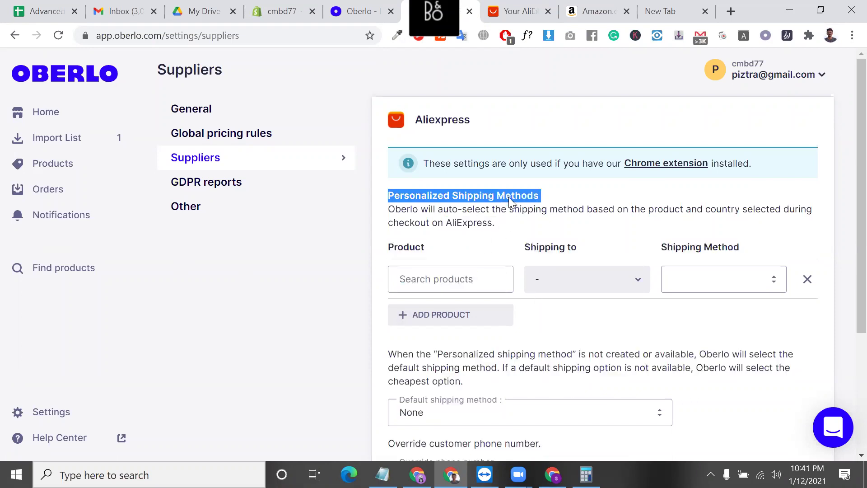
pyautogui.tripleClick(426, 218)
pyautogui.moveTo(426, 219); pyautogui.dragTo(475, 276)
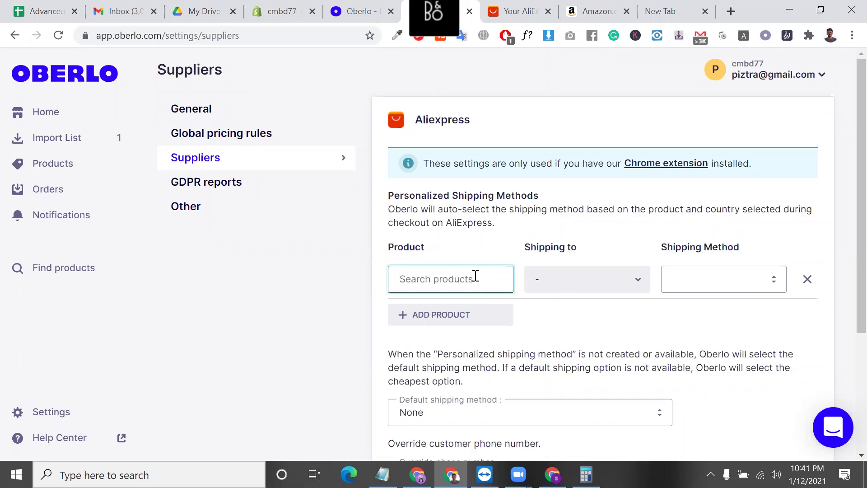
pyautogui.click(537, 289)
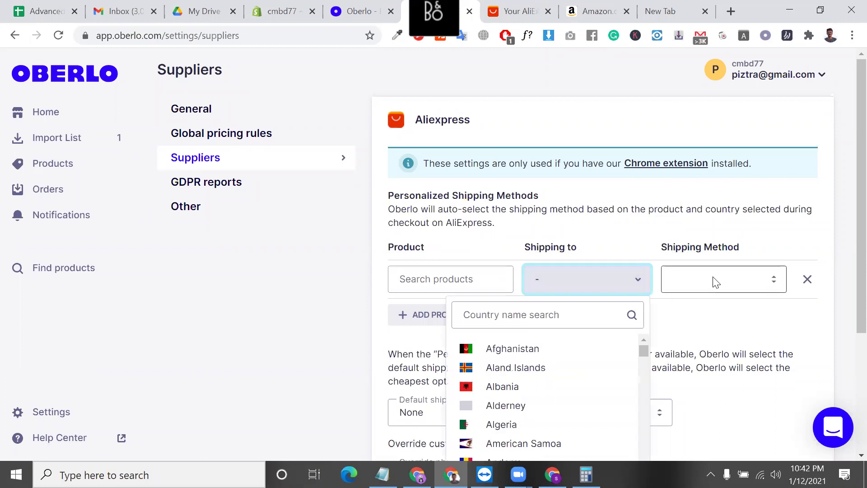
pyautogui.scroll(-2, 540, 358)
pyautogui.scroll(2, 541, 375)
pyautogui.scroll(-5, 540, 386)
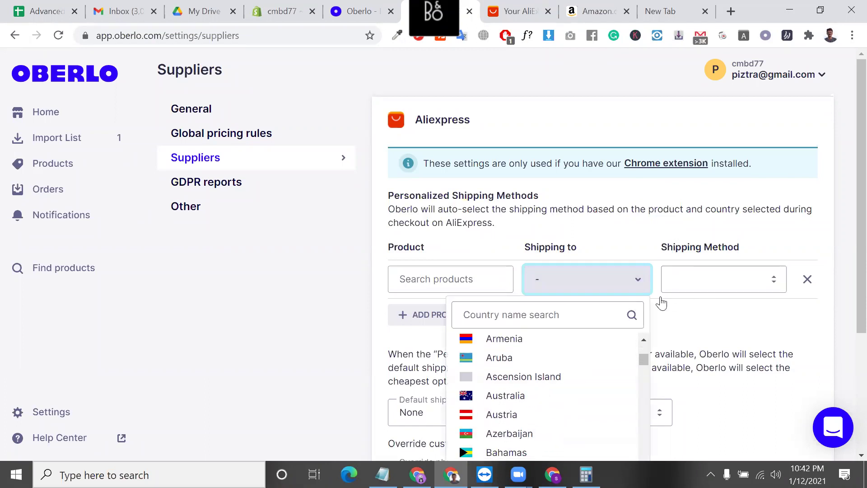
pyautogui.click(703, 279)
pyautogui.scroll(-3, 651, 139)
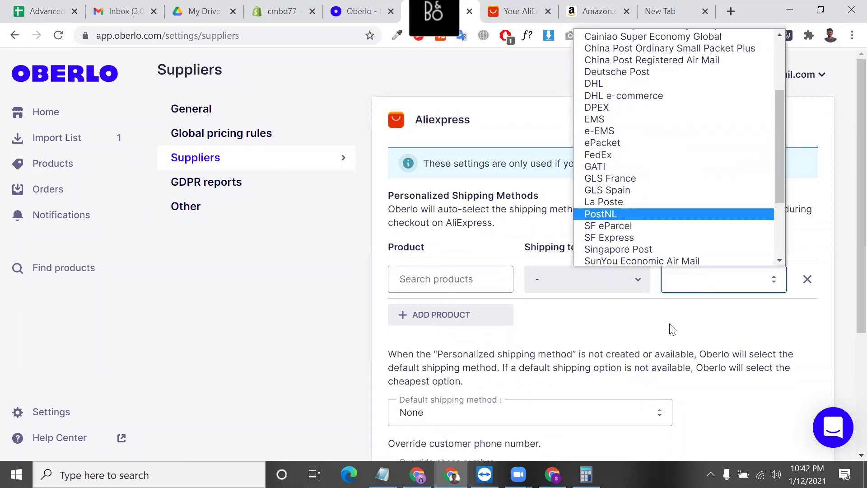
pyautogui.scroll(-3, 590, 360)
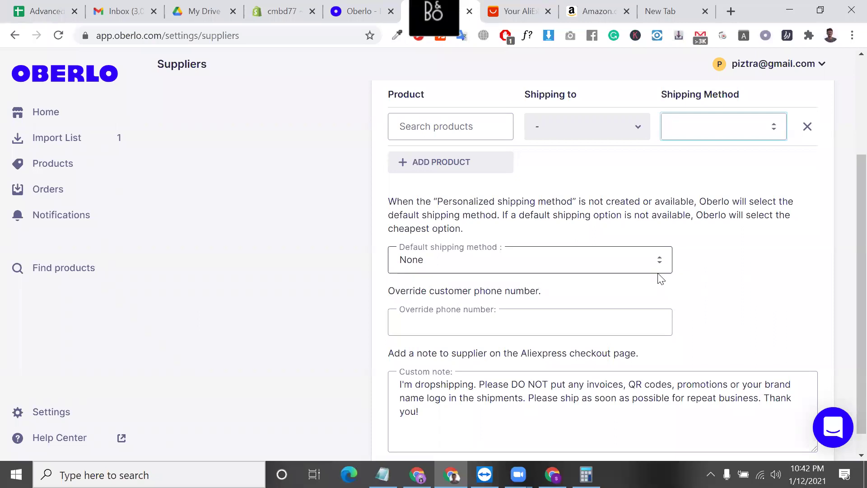
pyautogui.scroll(3, 660, 278)
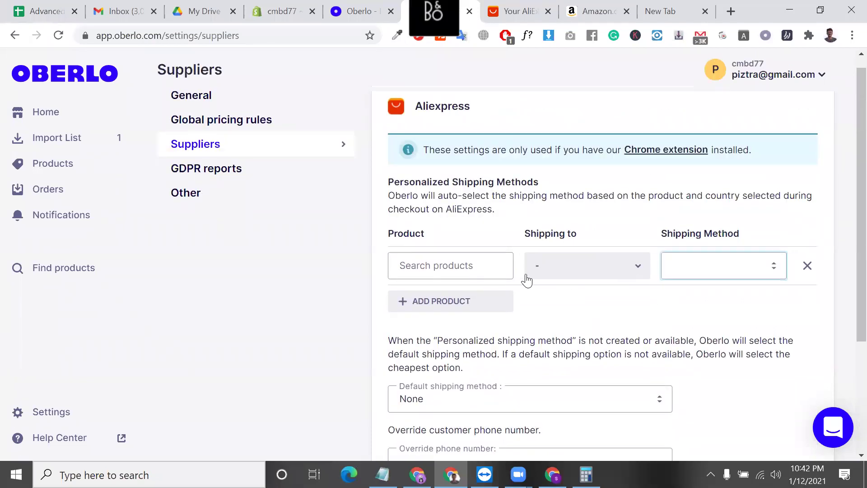
pyautogui.click(466, 266)
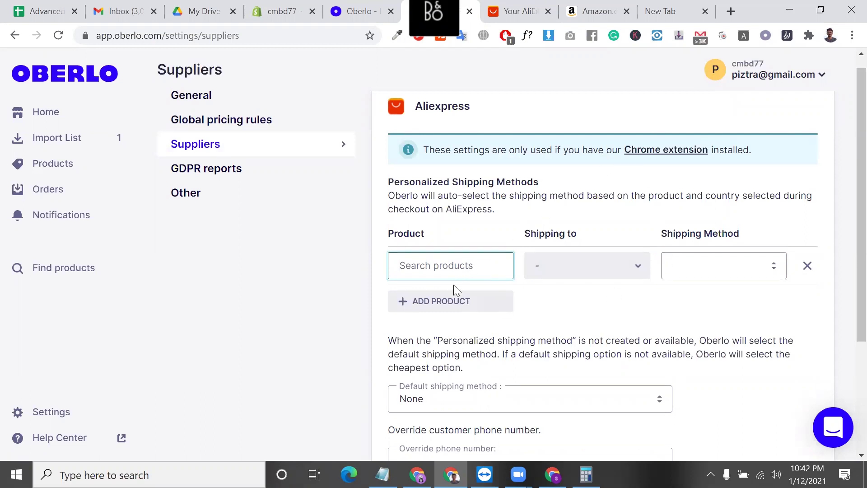
pyautogui.click(626, 276)
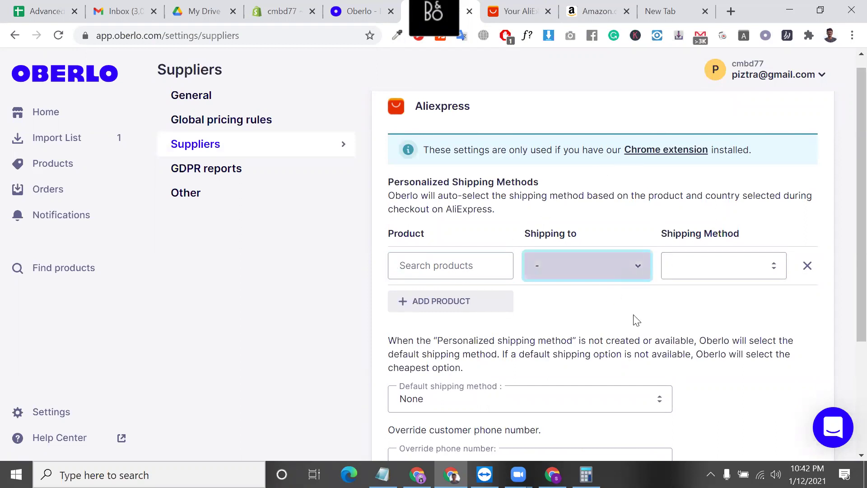
pyautogui.scroll(-3, 451, 316)
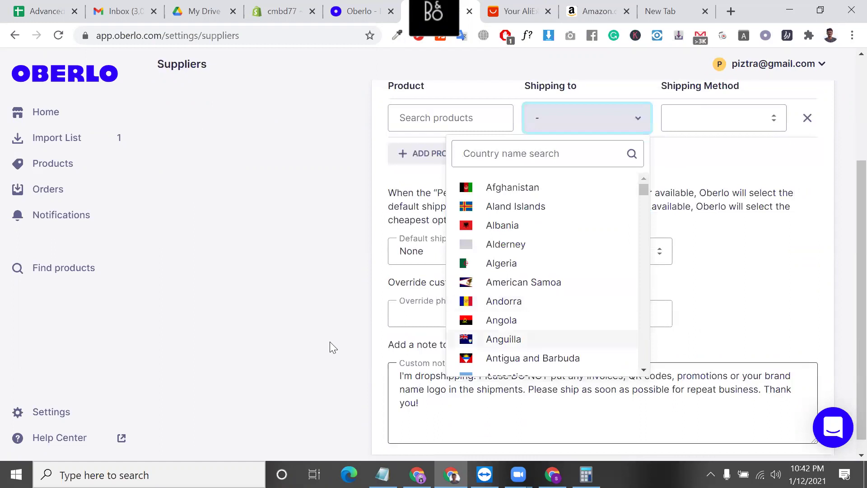
pyautogui.click(441, 387)
pyautogui.click(447, 388)
pyautogui.hotkey('ctrl', 'a')
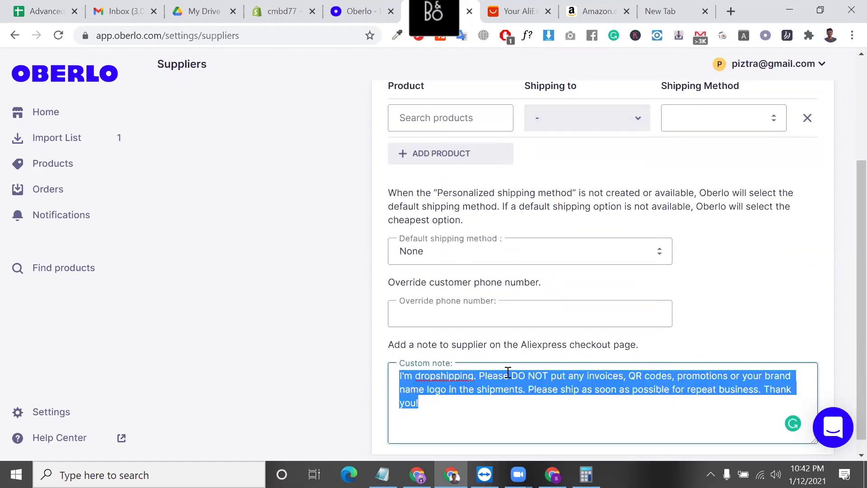
pyautogui.click(603, 378)
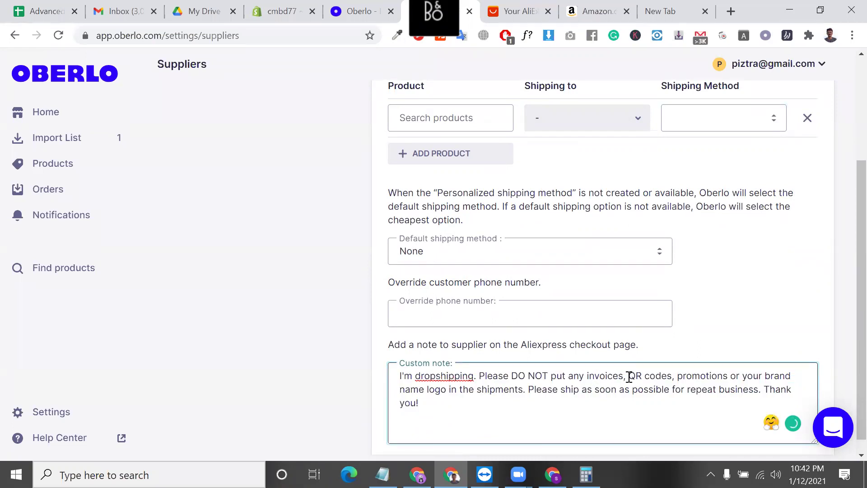
pyautogui.moveTo(629, 377); pyautogui.dragTo(708, 403)
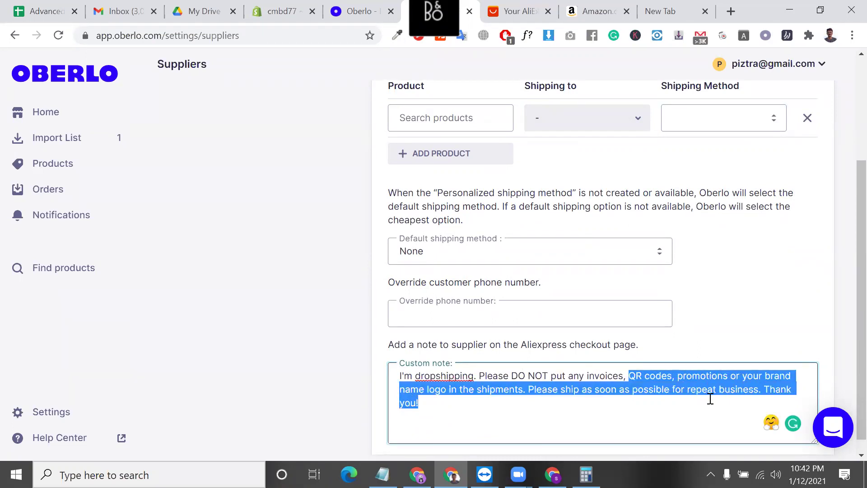
pyautogui.click(480, 312)
pyautogui.click(518, 313)
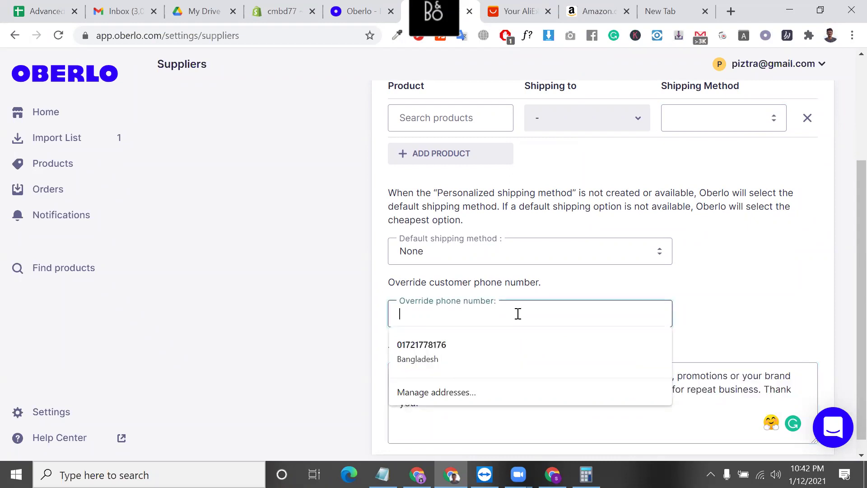
pyautogui.click(480, 256)
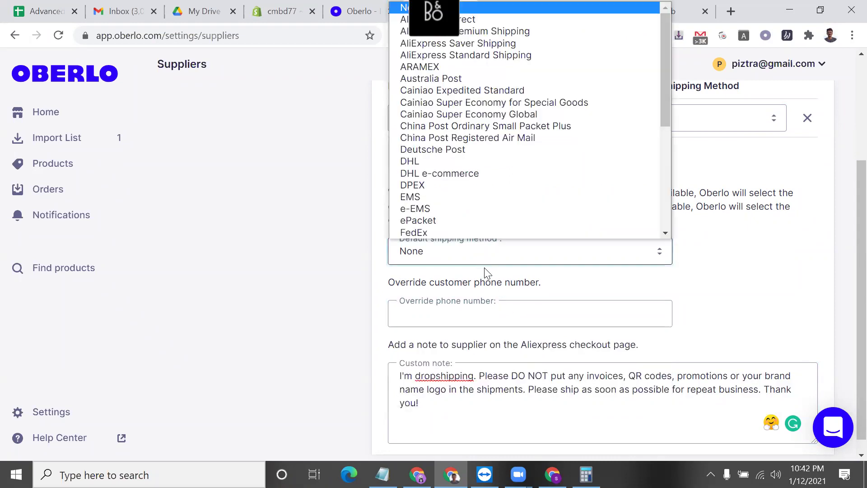
pyautogui.click(350, 319)
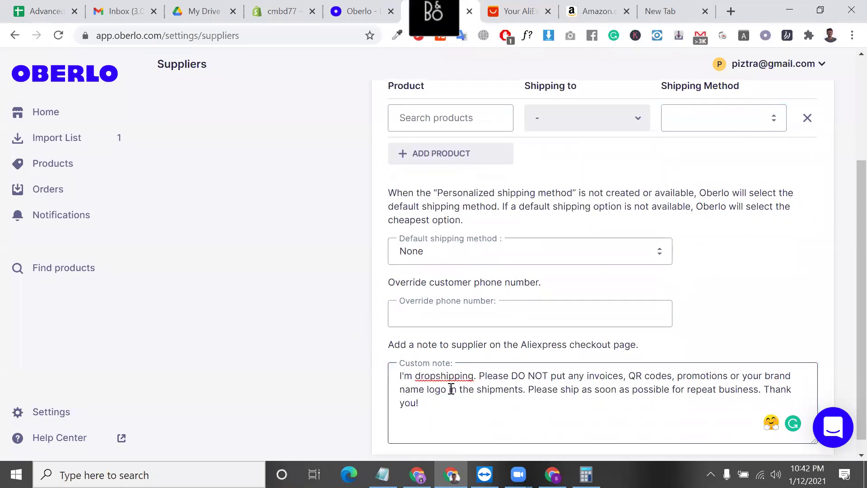
pyautogui.scroll(-1, 451, 389)
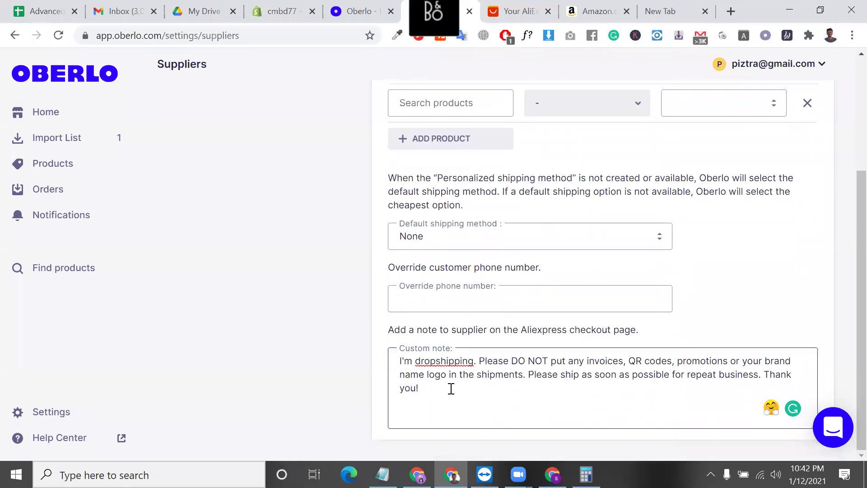
pyautogui.doubleClick(402, 360)
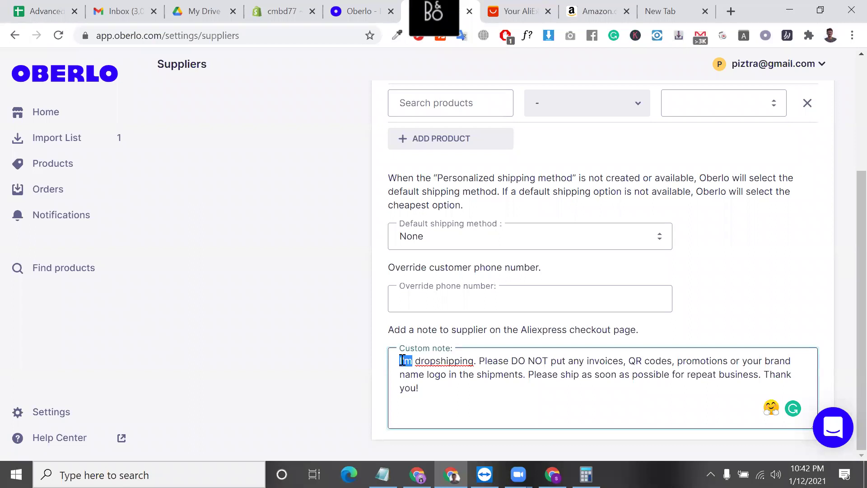
pyautogui.hotkey('ctrl', 'a')
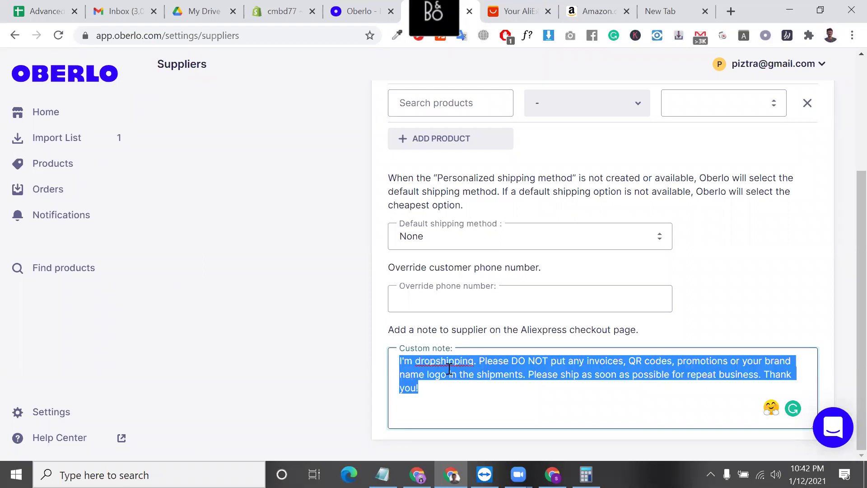
pyautogui.doubleClick(451, 371)
pyautogui.doubleClick(450, 362)
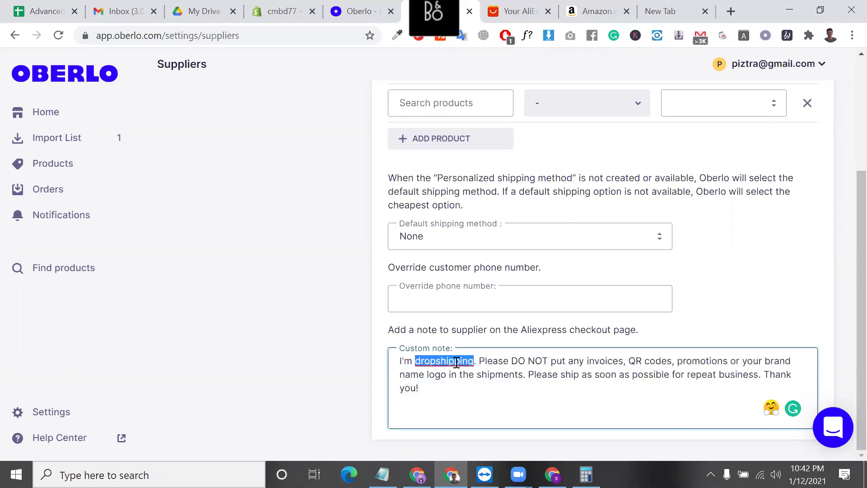
pyautogui.doubleClick(504, 363)
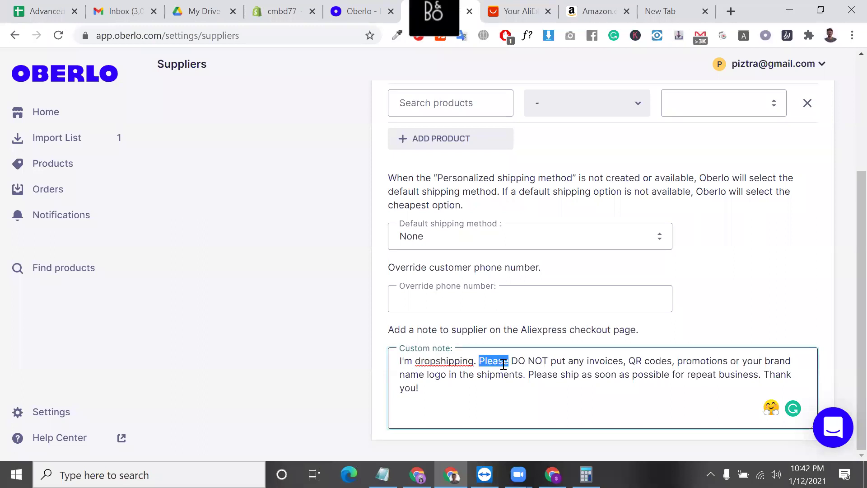
pyautogui.doubleClick(536, 362)
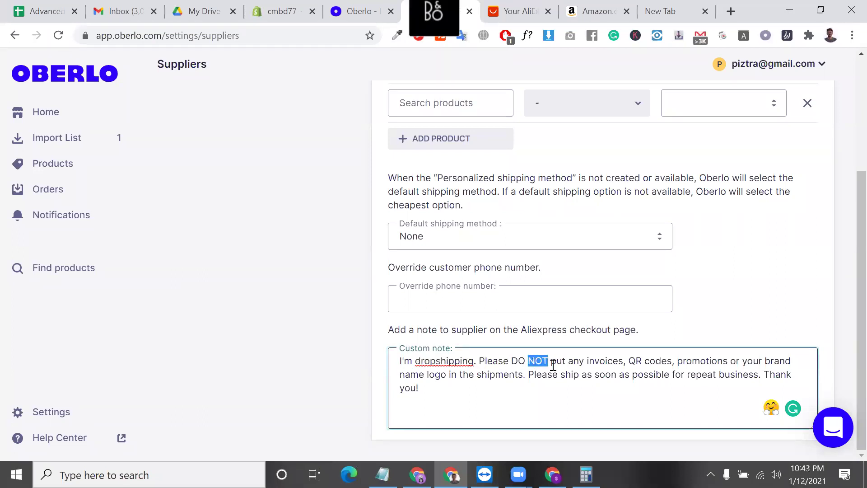
pyautogui.doubleClick(605, 362)
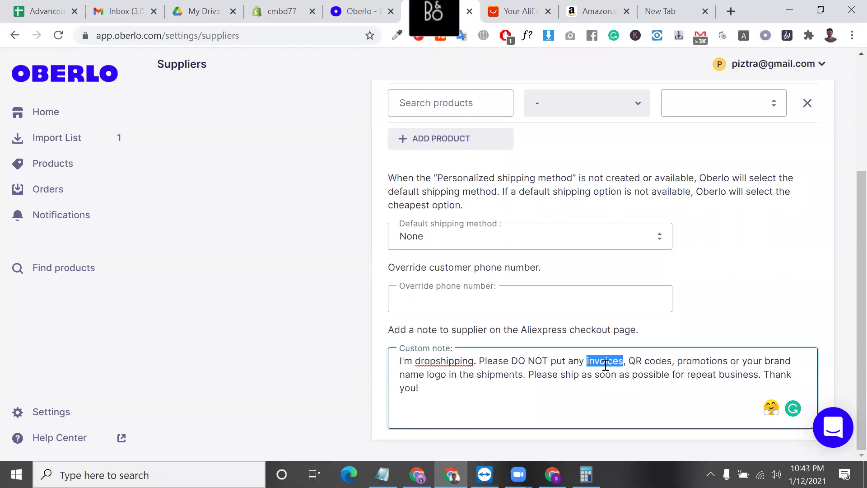
pyautogui.doubleClick(666, 362)
pyautogui.doubleClick(698, 361)
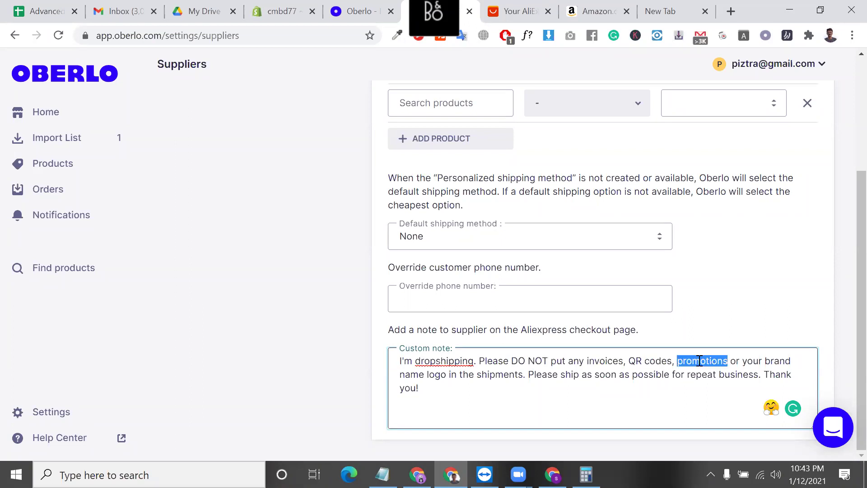
pyautogui.doubleClick(735, 360)
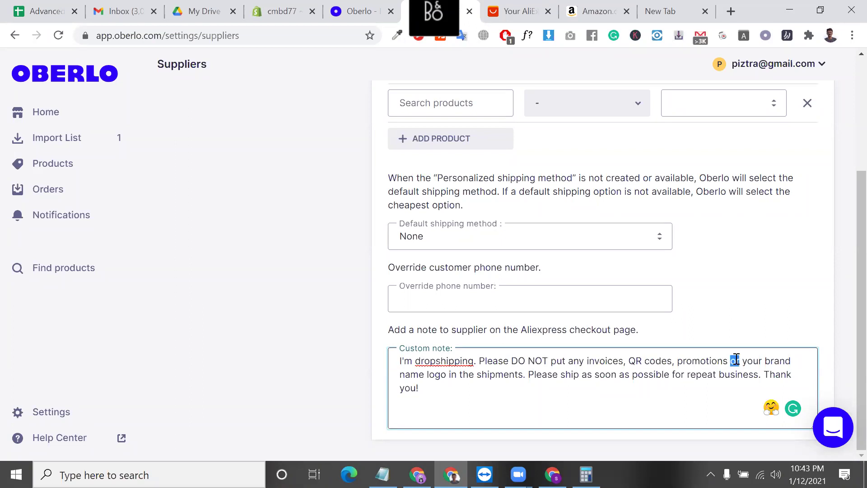
pyautogui.doubleClick(452, 375)
pyautogui.tripleClick(541, 379)
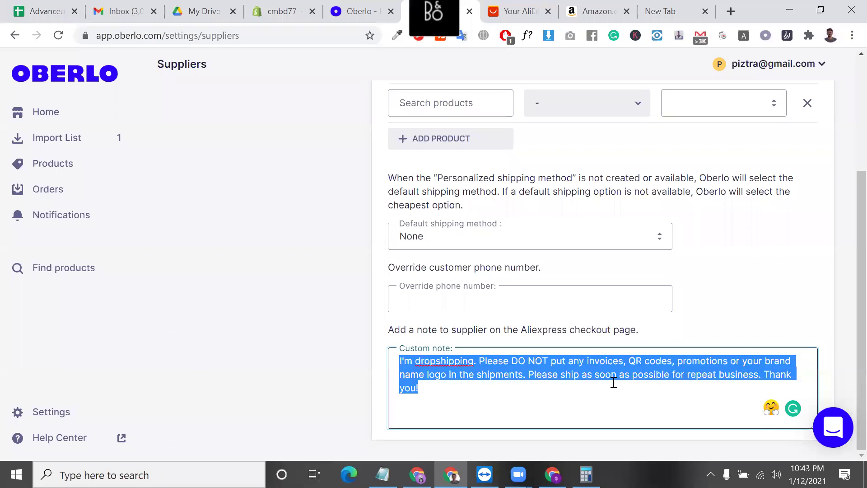
pyautogui.scroll(4, 682, 267)
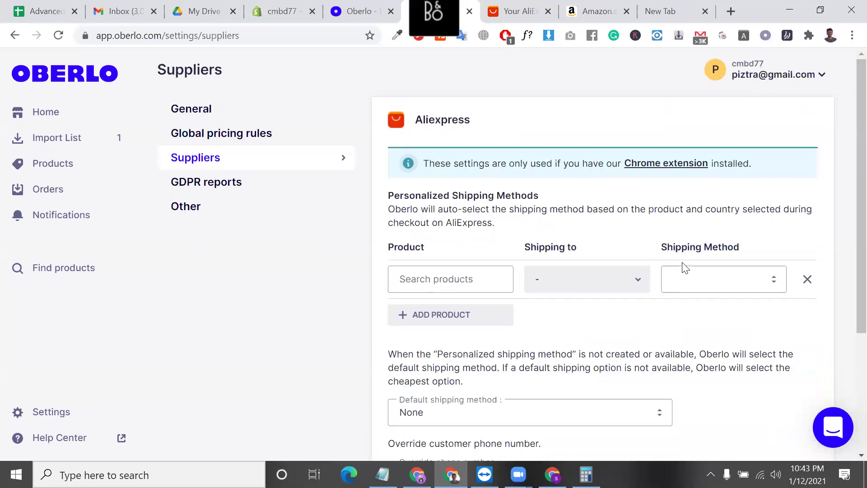
# - Look over GDPR reports and confirm the time zone stays (GMT-05:00) New York under Other
pyautogui.click(197, 180)
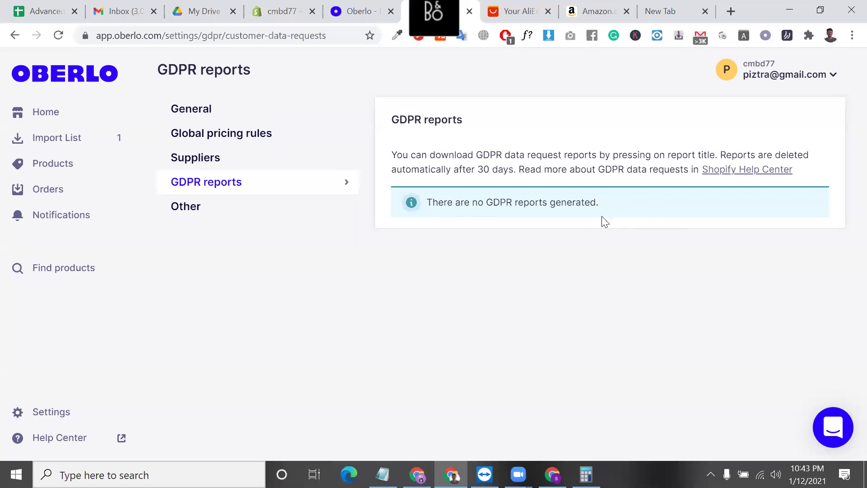
pyautogui.tripleClick(536, 205)
pyautogui.moveTo(536, 205); pyautogui.dragTo(267, 208)
pyautogui.click(265, 211)
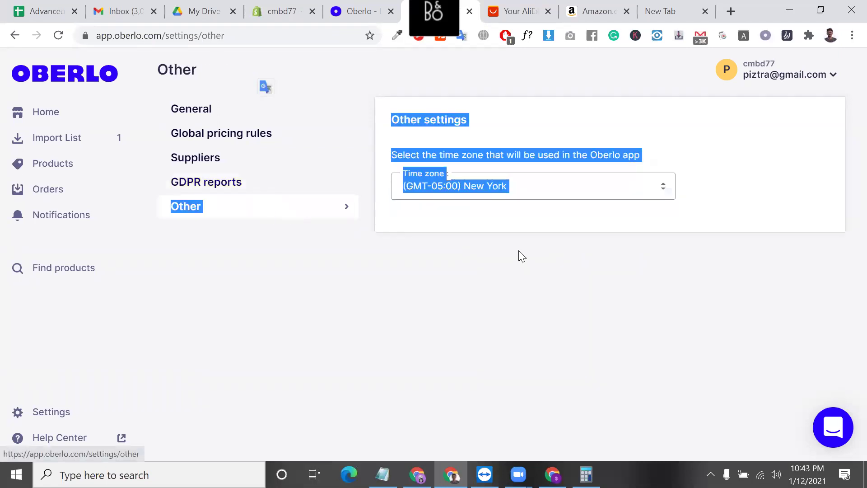
pyautogui.click(518, 196)
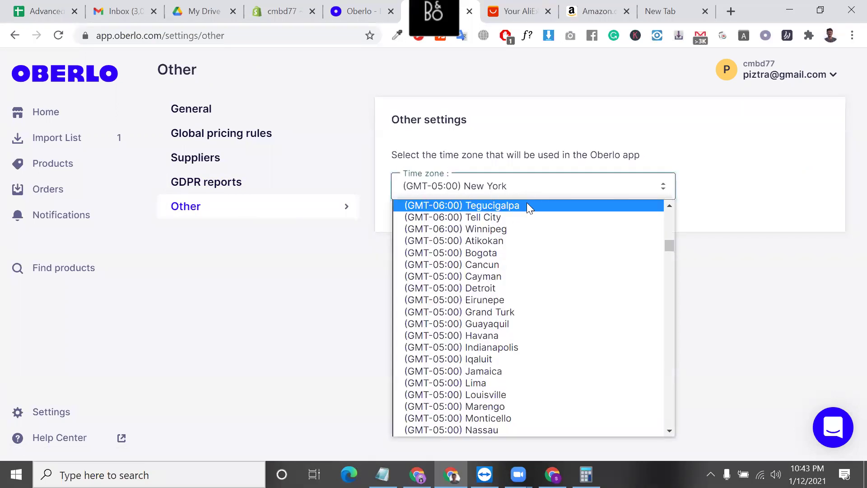
pyautogui.click(265, 229)
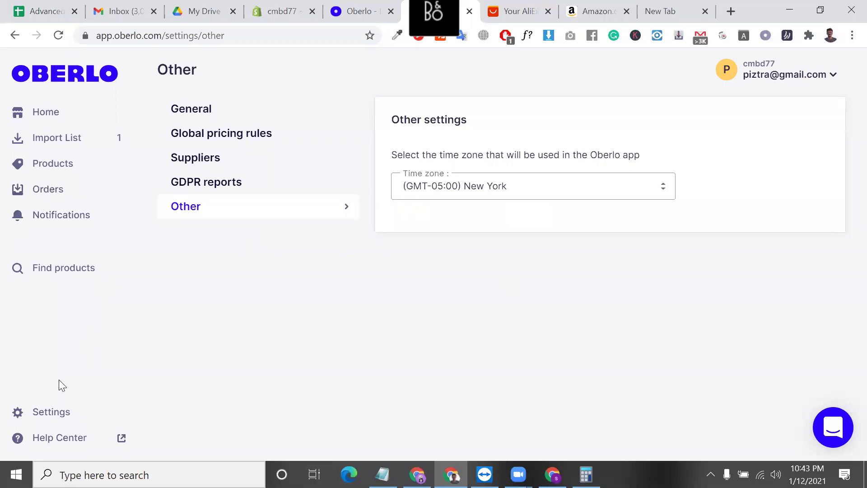
pyautogui.click(57, 416)
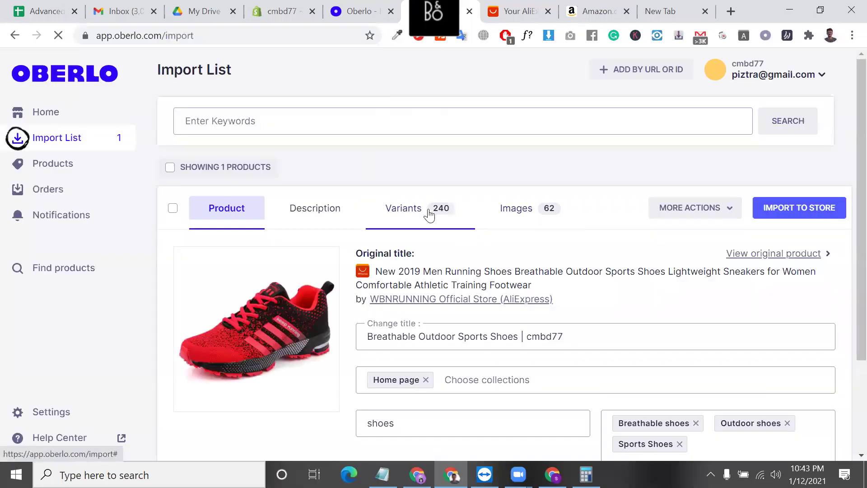
# - In the Variants tab, untick the black-gray size 37 variant
pyautogui.scroll(-3, 491, 274)
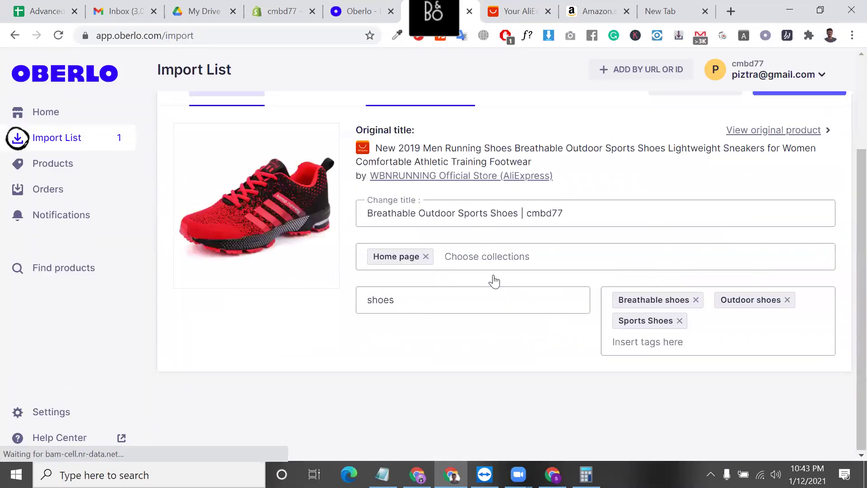
pyautogui.scroll(2, 491, 270)
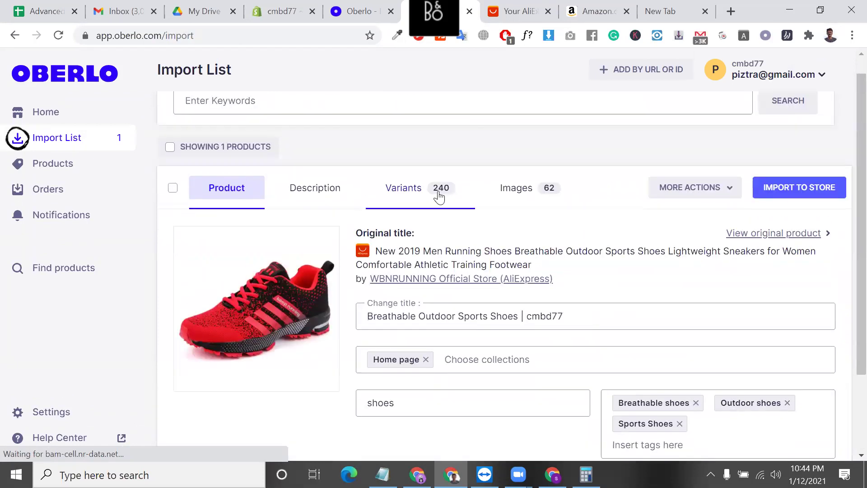
pyautogui.click(438, 195)
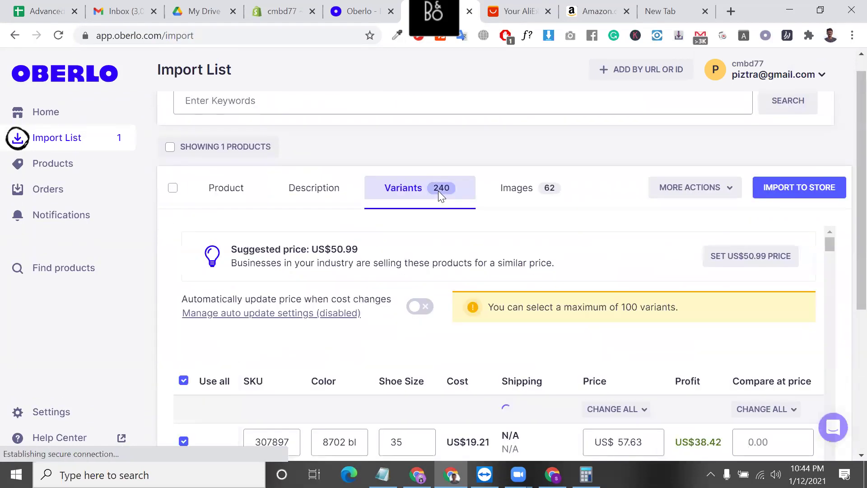
pyautogui.scroll(-4, 399, 361)
pyautogui.scroll(-1, 525, 358)
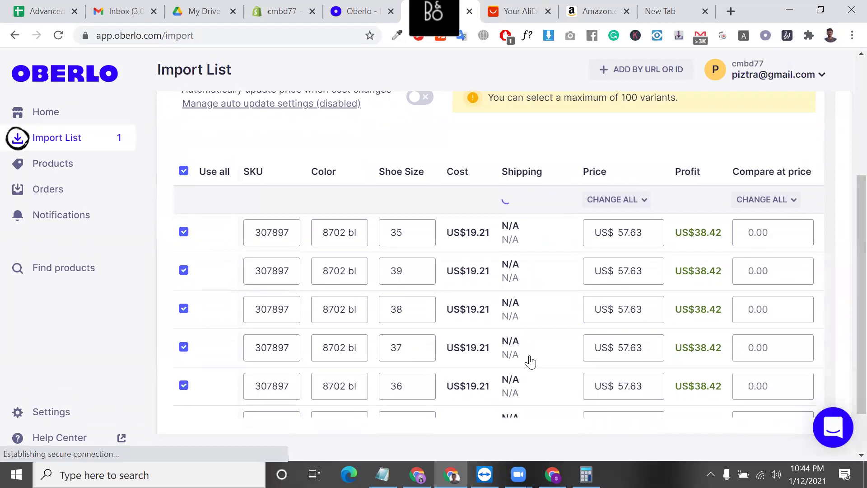
pyautogui.scroll(-3, 530, 361)
pyautogui.scroll(-1, 242, 372)
pyautogui.scroll(-3, 193, 367)
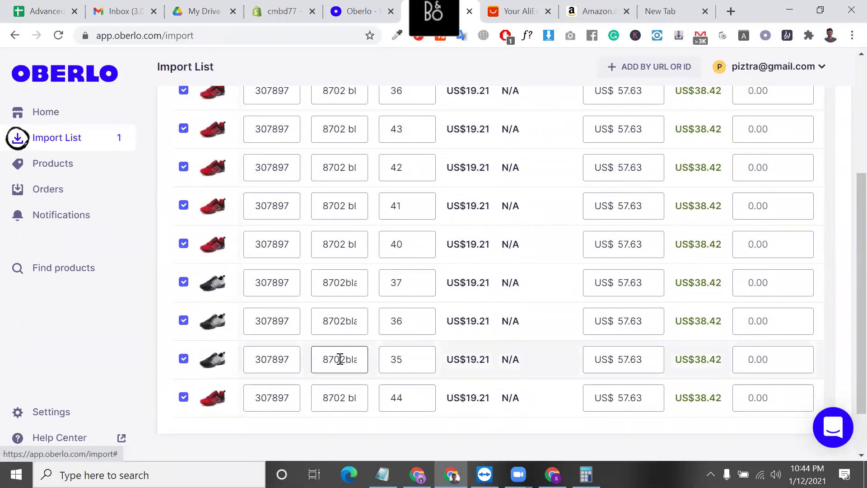
pyautogui.tripleClick(340, 359)
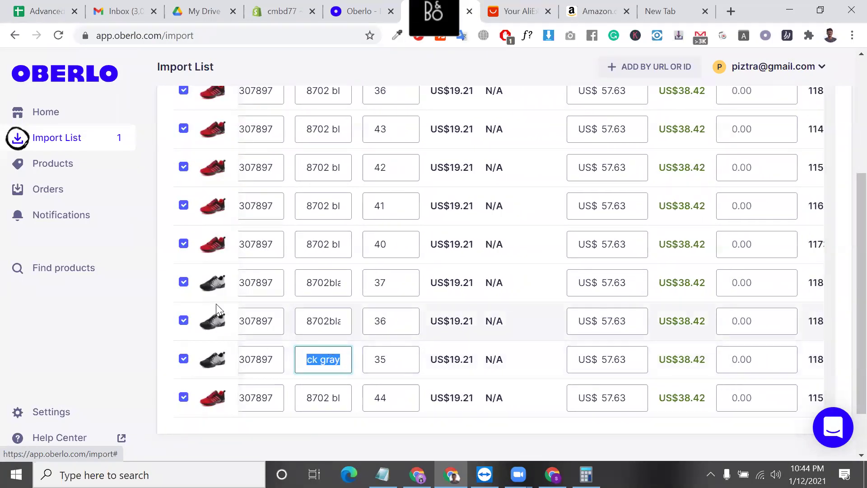
pyautogui.click(184, 283)
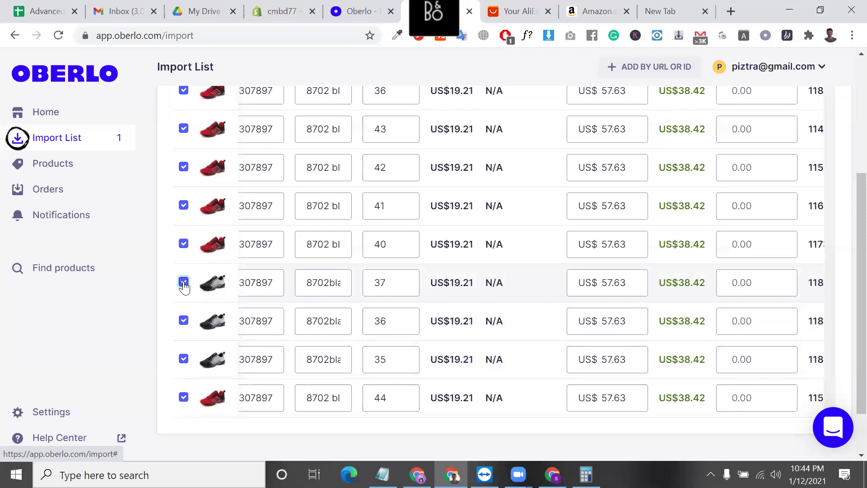
# - Scroll through the rest of the variant table to review the remaining variants
pyautogui.scroll(10, 184, 286)
pyautogui.scroll(-10, 354, 335)
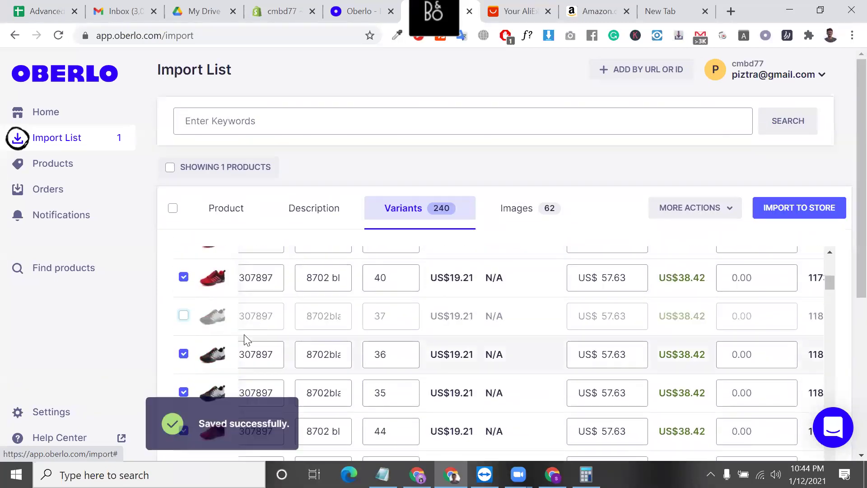
pyautogui.scroll(-2, 280, 337)
pyautogui.scroll(-5, 208, 359)
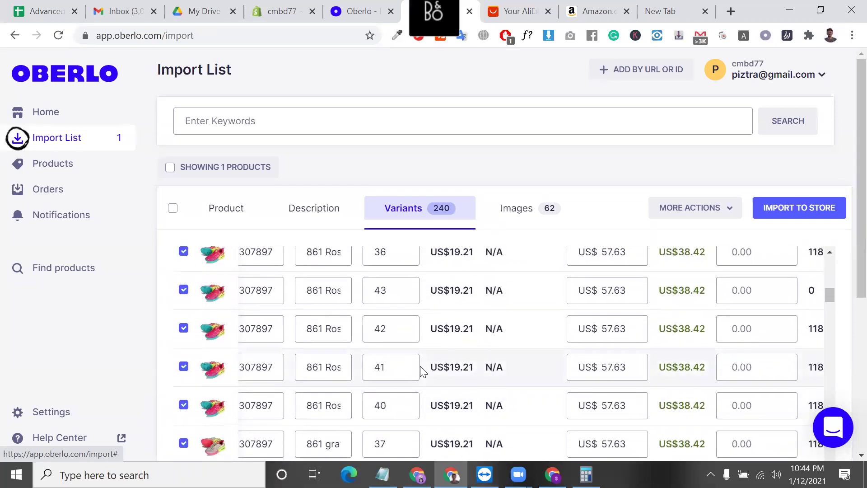
pyautogui.scroll(-5, 420, 367)
pyautogui.scroll(-10, 421, 367)
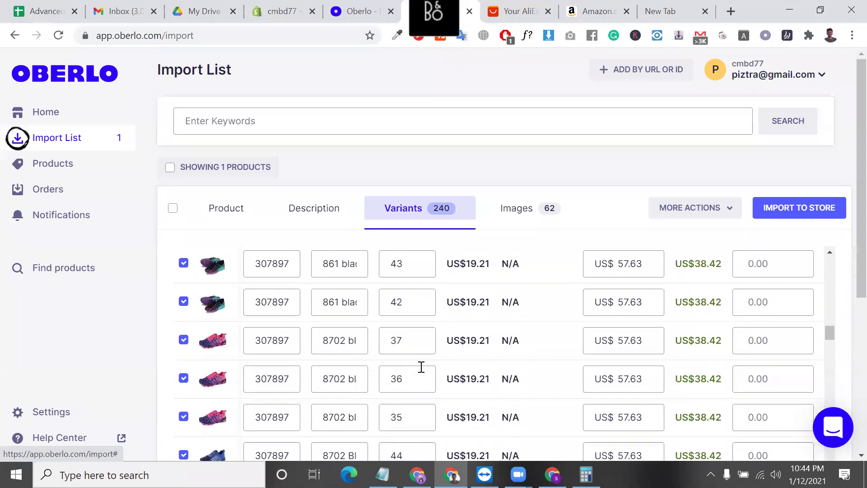
pyautogui.scroll(-10, 422, 367)
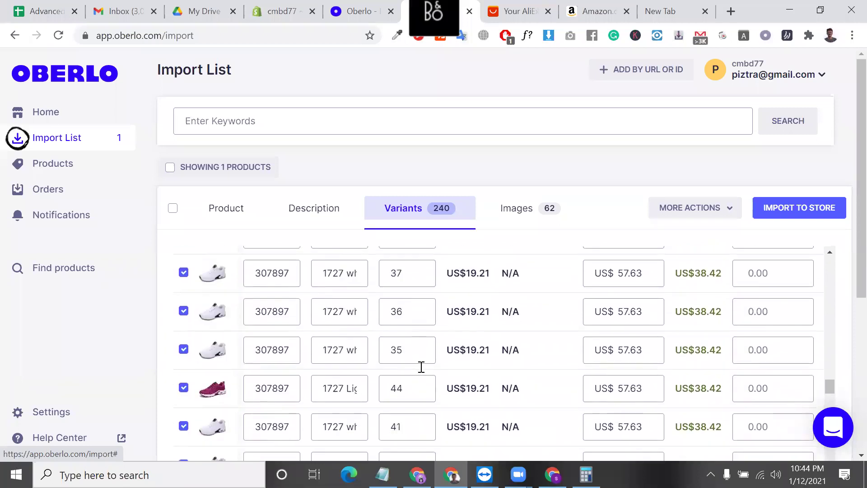
pyautogui.scroll(-10, 421, 368)
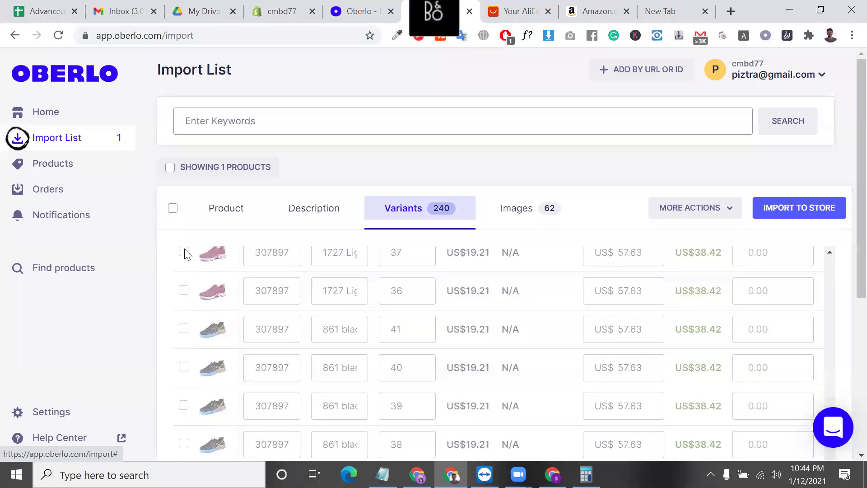
pyautogui.scroll(10, 394, 394)
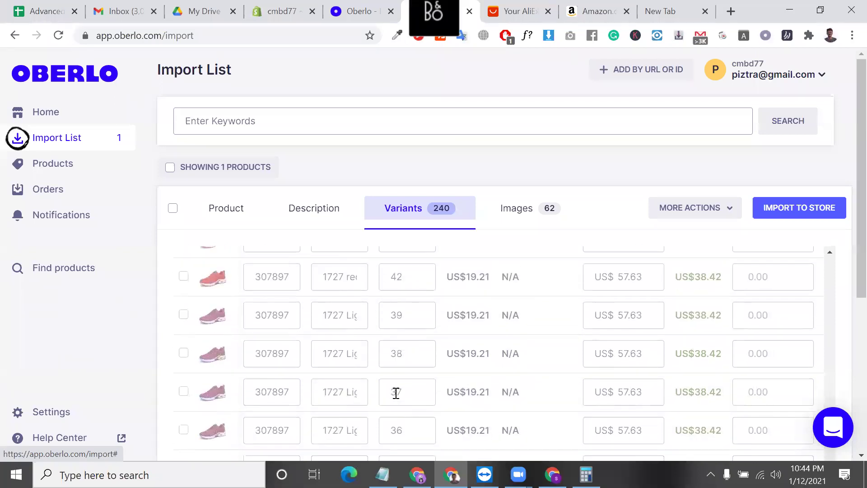
# - Show the shoe's photos and untick the multicoloured black and pink-and-blue shoe shots
pyautogui.click(538, 220)
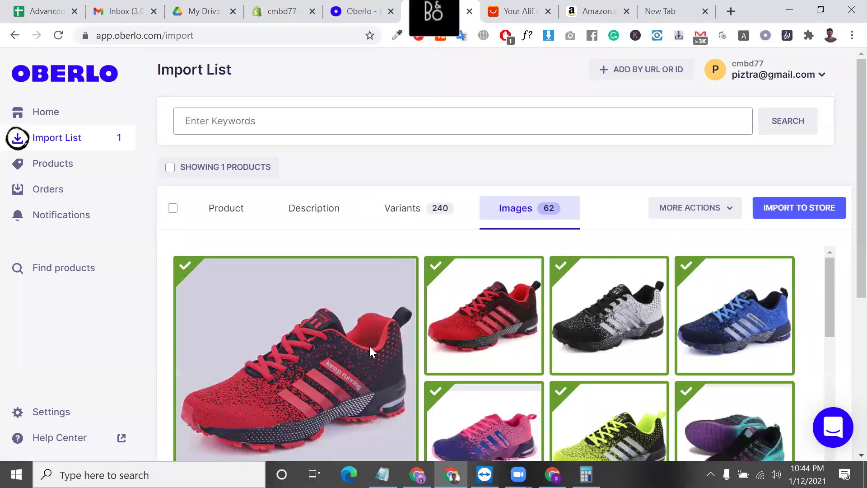
pyautogui.scroll(-5, 370, 346)
pyautogui.scroll(-4, 452, 384)
pyautogui.scroll(4, 459, 359)
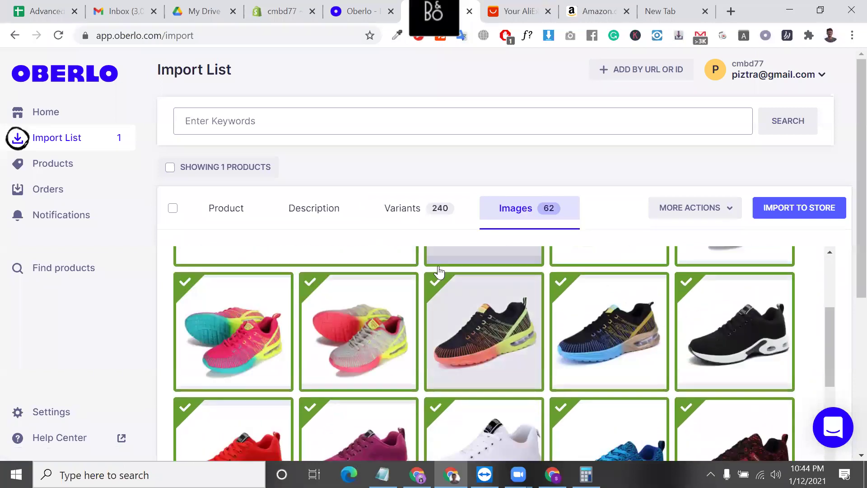
pyautogui.click(438, 285)
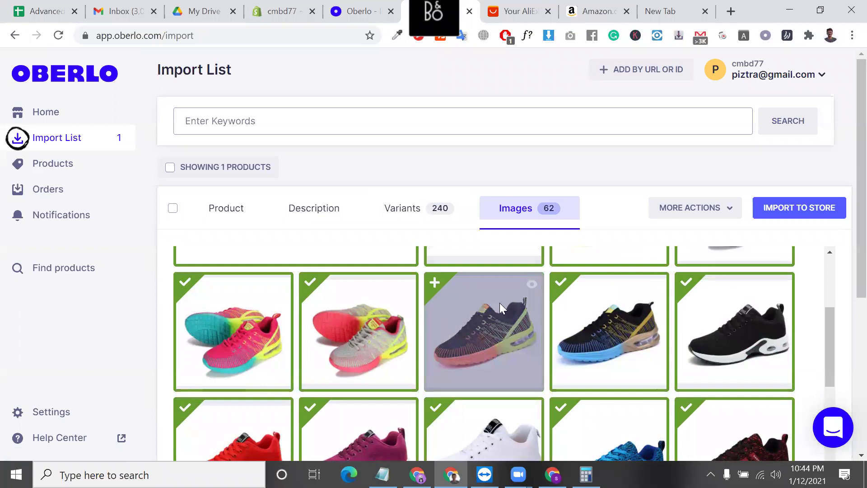
pyautogui.scroll(3, 519, 397)
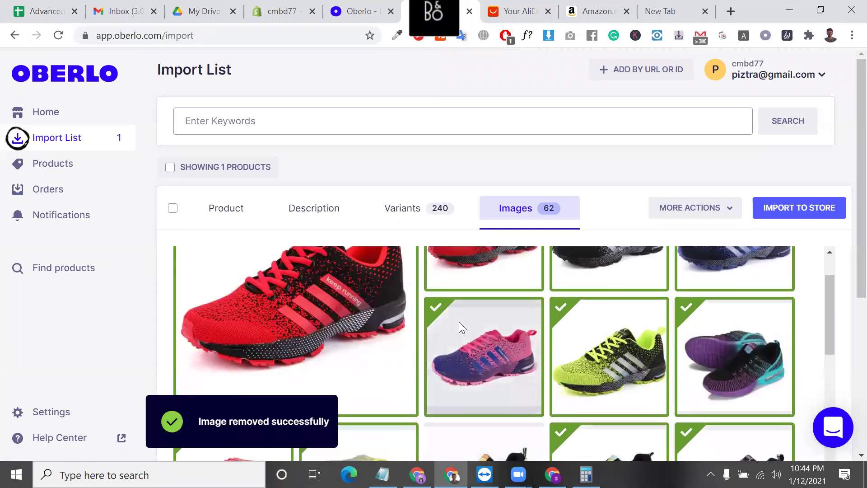
pyautogui.click(440, 311)
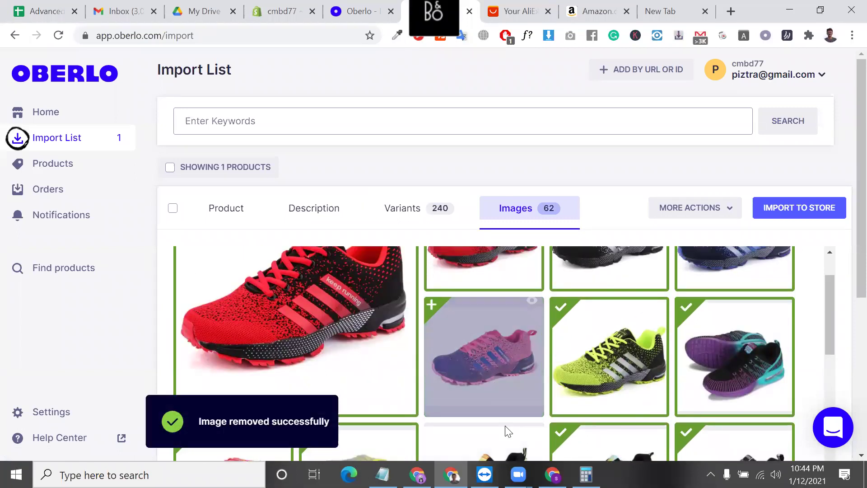
pyautogui.scroll(2, 473, 402)
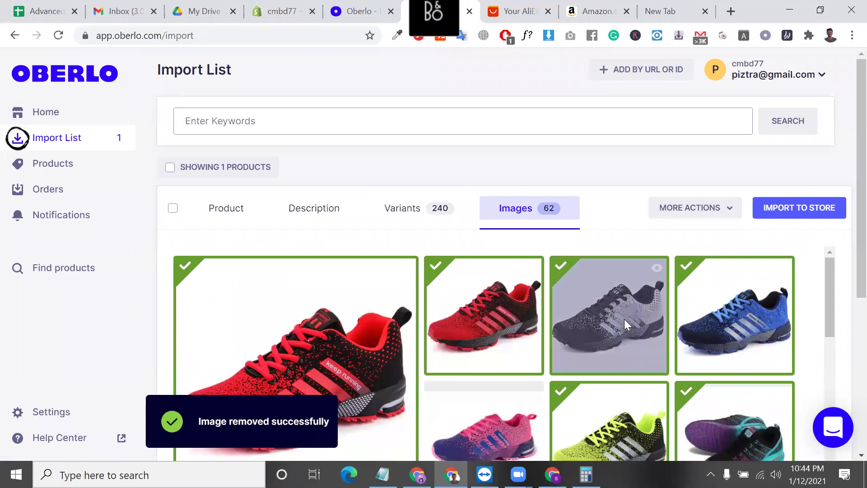
# - Try repositioning the red shoe photo, then review the remaining product images
pyautogui.moveTo(483, 268); pyautogui.dragTo(563, 261)
pyautogui.moveTo(469, 291); pyautogui.dragTo(470, 291)
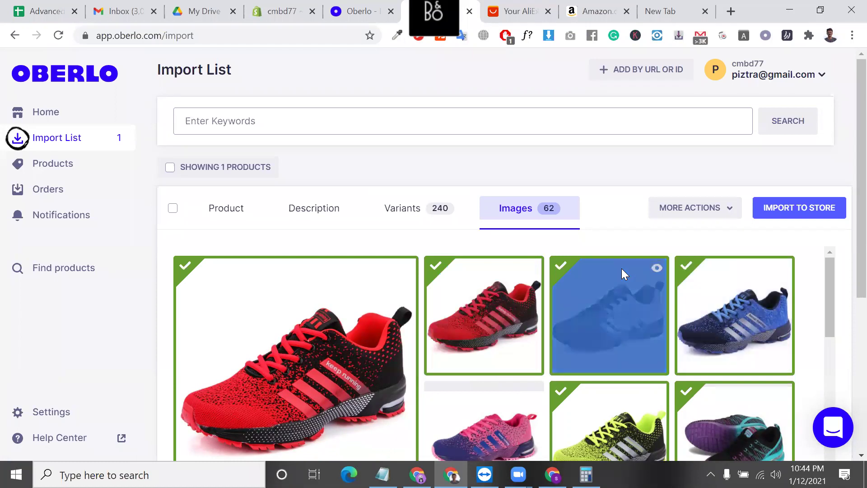
pyautogui.scroll(-10, 622, 268)
pyautogui.scroll(-3, 397, 348)
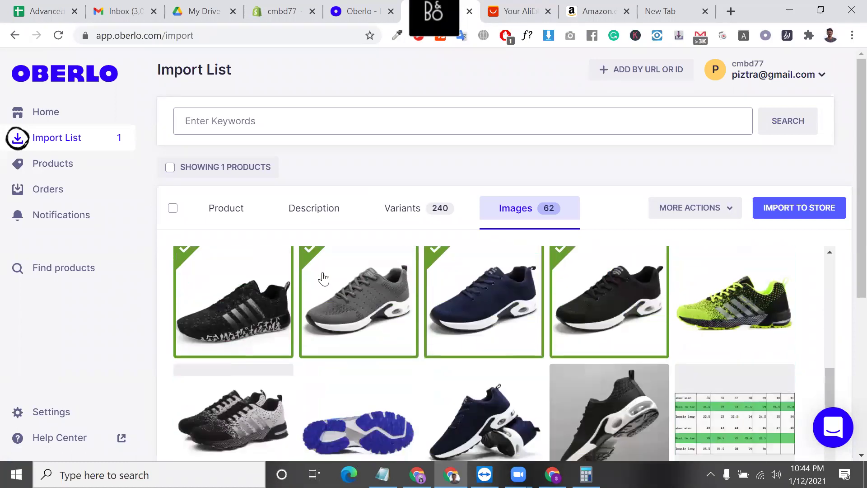
pyautogui.click(291, 258)
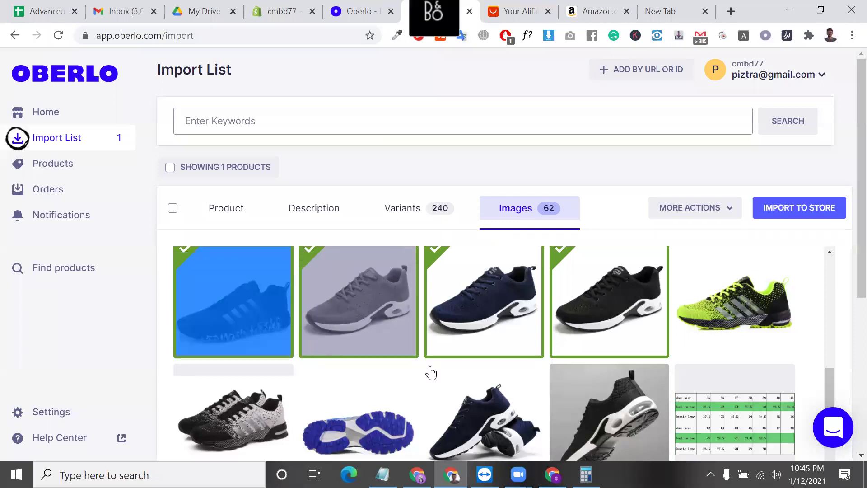
pyautogui.scroll(10, 429, 366)
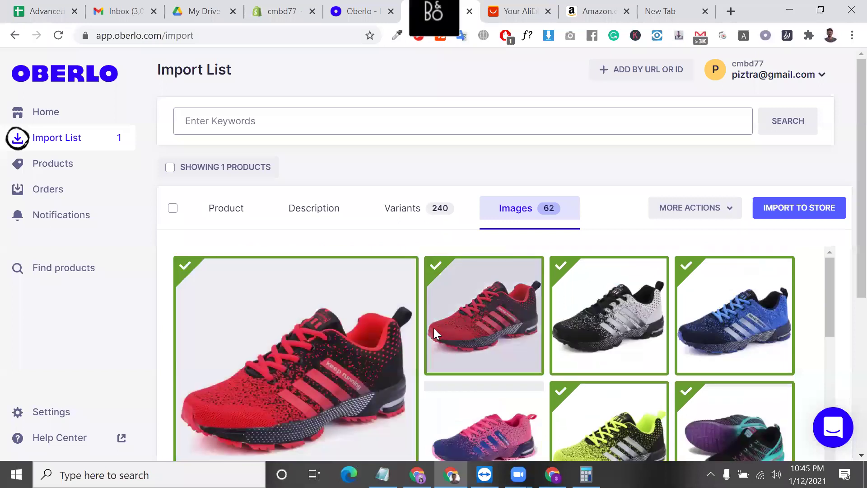
pyautogui.scroll(-2, 451, 332)
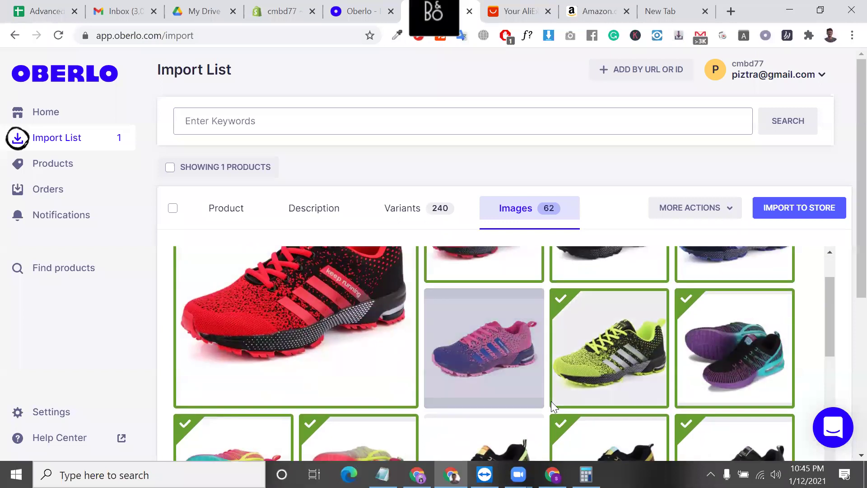
pyautogui.moveTo(516, 364)
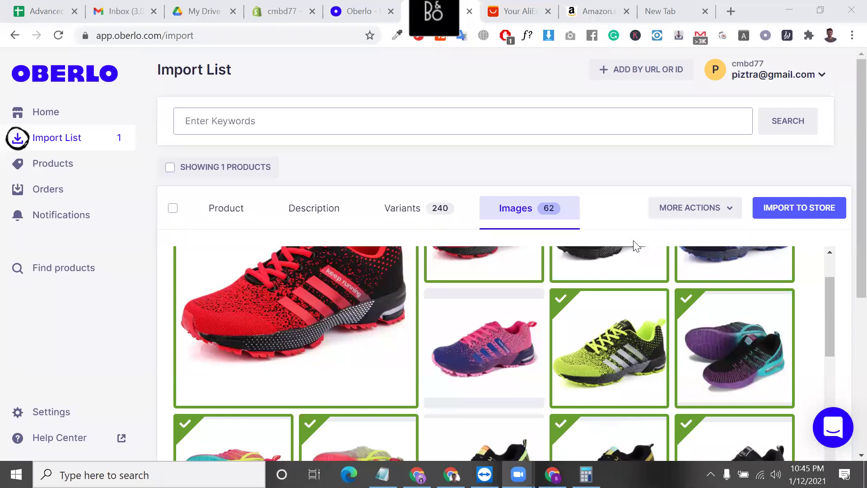
pyautogui.scroll(-4, 632, 243)
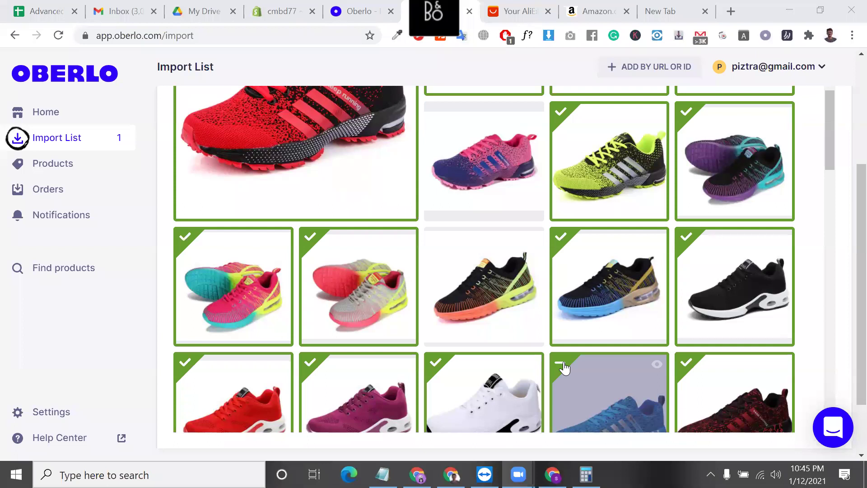
pyautogui.scroll(6, 565, 368)
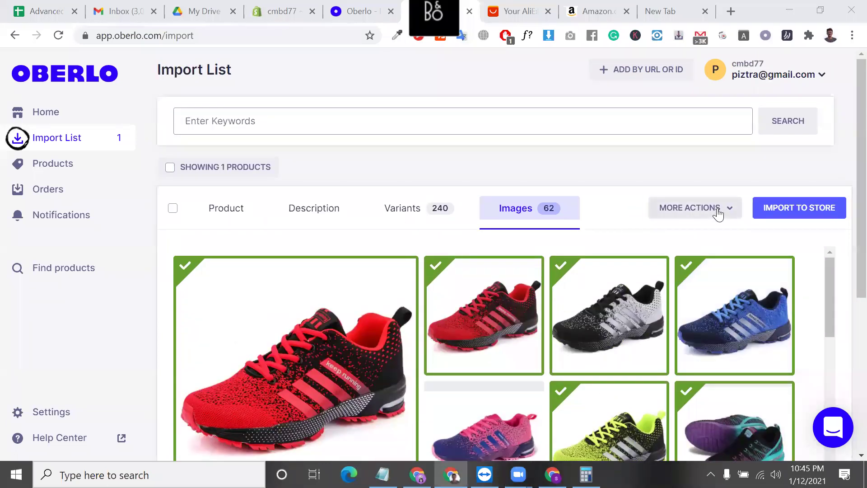
# - Choose Import to Store from the More Actions menu for Breathable Outdoor Sports Shoes
pyautogui.click(716, 211)
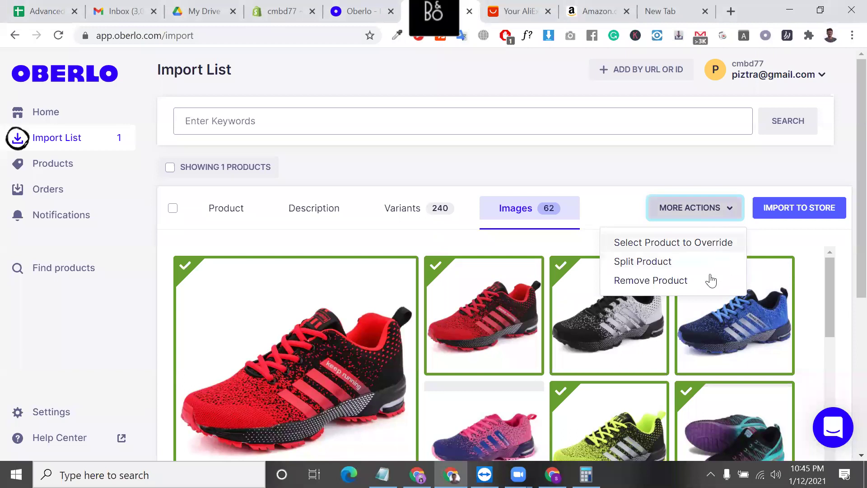
pyautogui.click(801, 211)
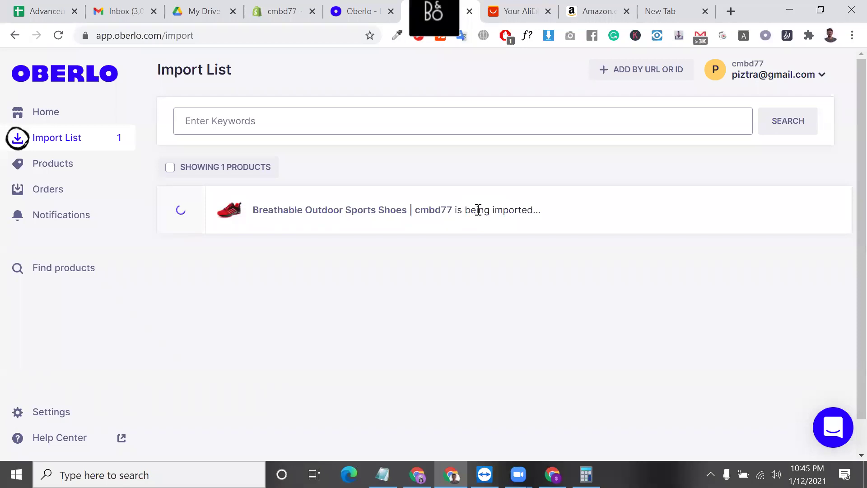
# - Refresh Shopify's Products list and open the Breathable Outdoor Sports Shoes product
pyautogui.click(283, 10)
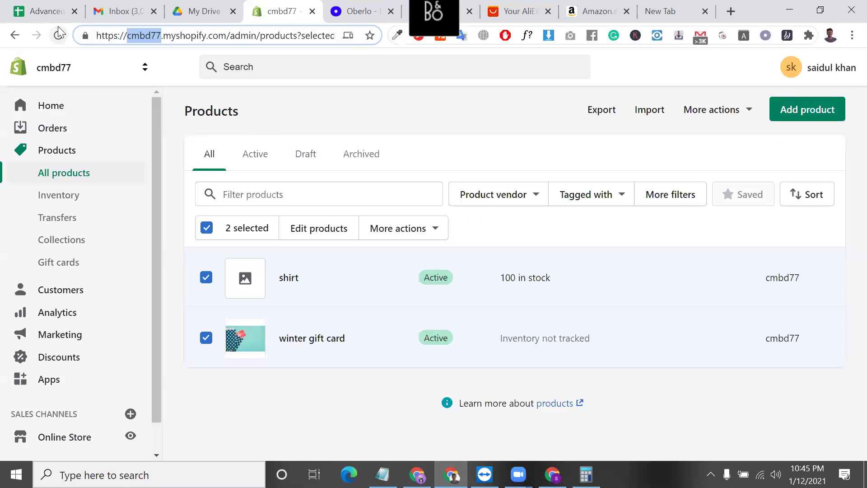
pyautogui.click(59, 34)
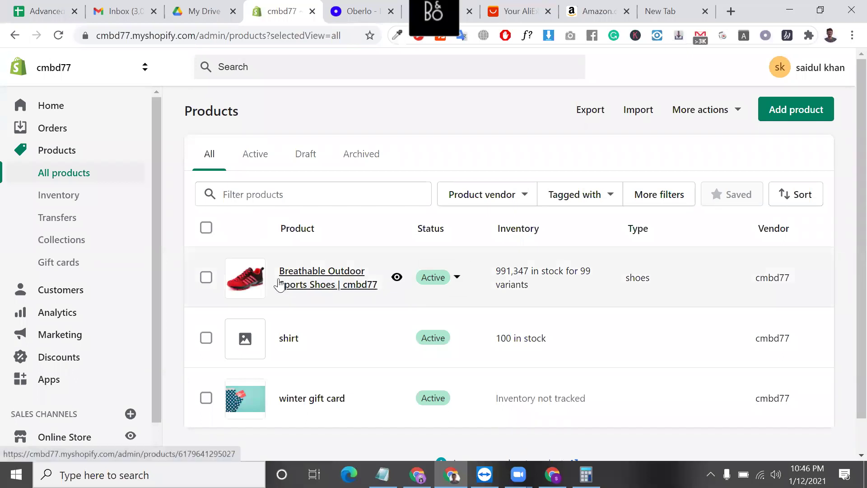
pyautogui.click(300, 281)
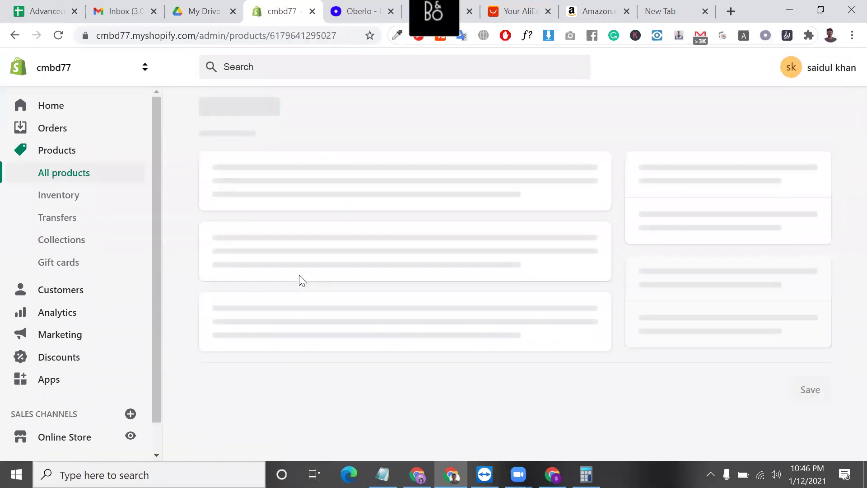
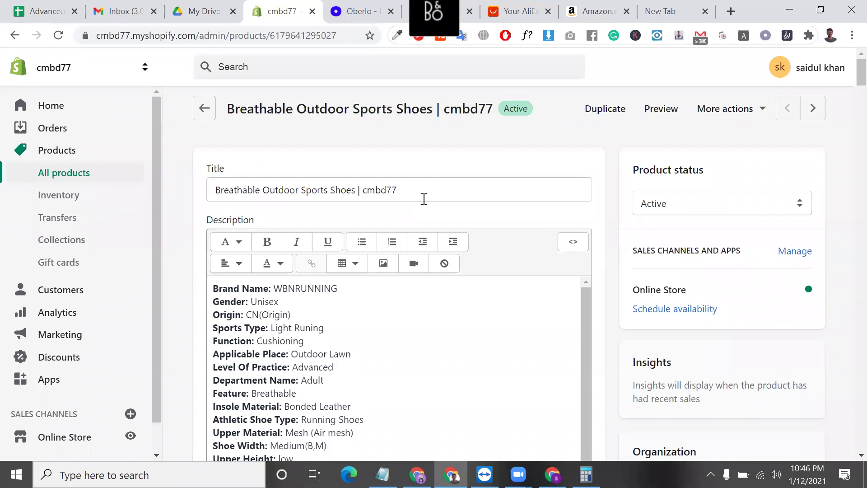
# - Reorder the product media so the grey-and-white shoe photo leads and the red shoe sits third
pyautogui.scroll(-6, 439, 348)
pyautogui.scroll(-3, 482, 394)
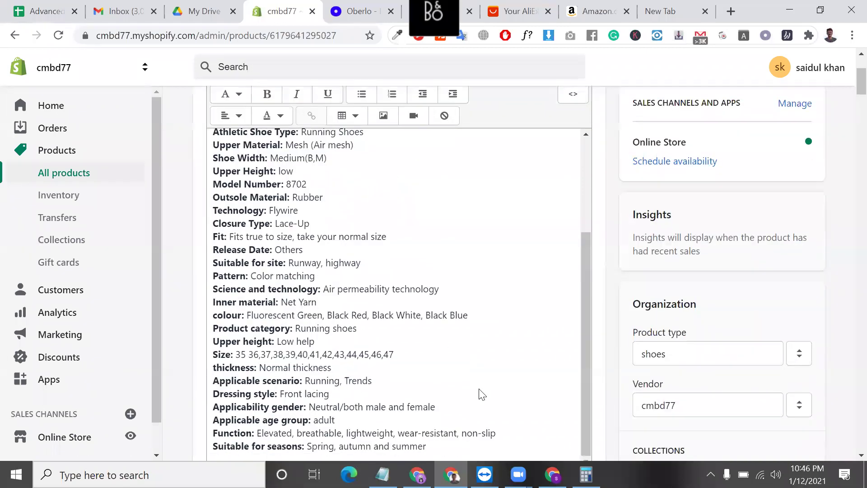
pyautogui.scroll(-6, 388, 173)
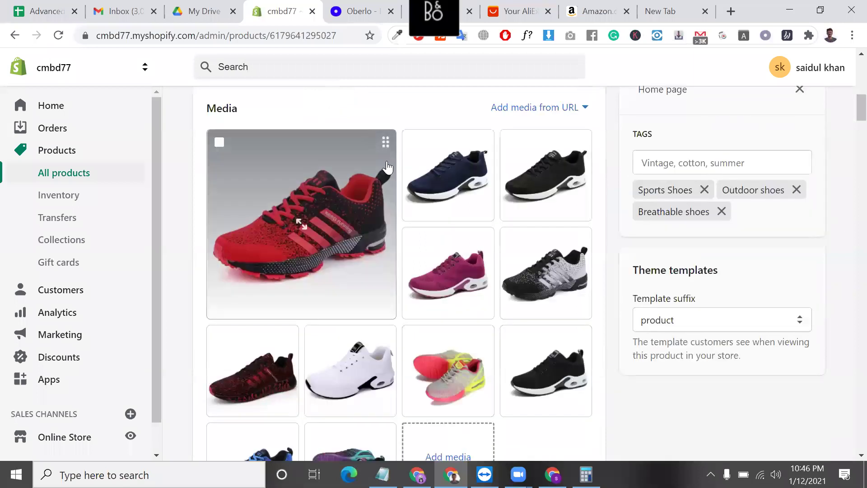
pyautogui.moveTo(483, 152)
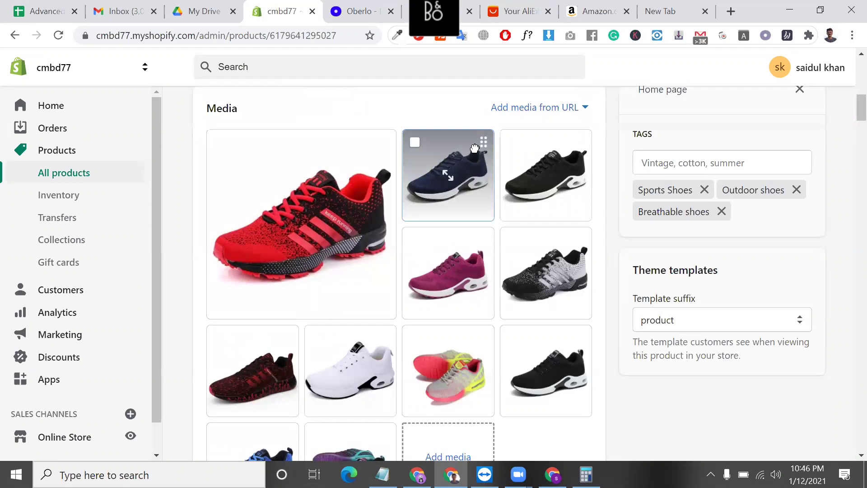
pyautogui.moveTo(450, 147); pyautogui.dragTo(344, 155)
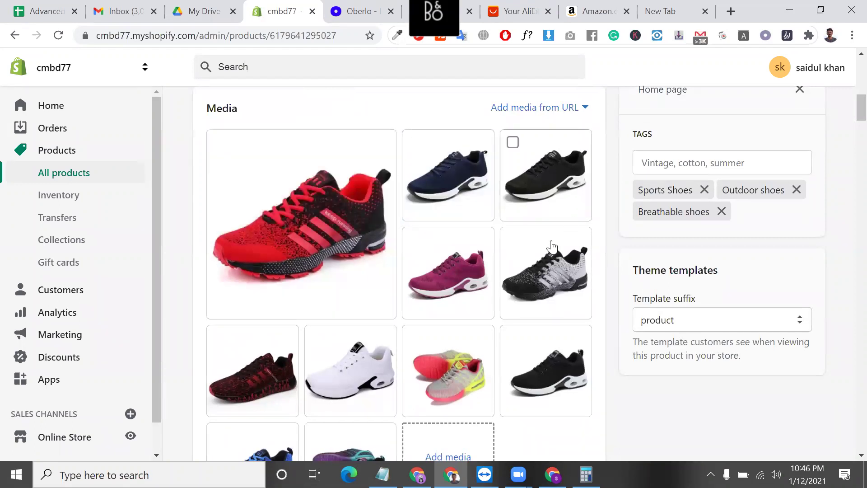
pyautogui.moveTo(559, 236); pyautogui.dragTo(300, 207)
pyautogui.moveTo(482, 248); pyautogui.dragTo(461, 135)
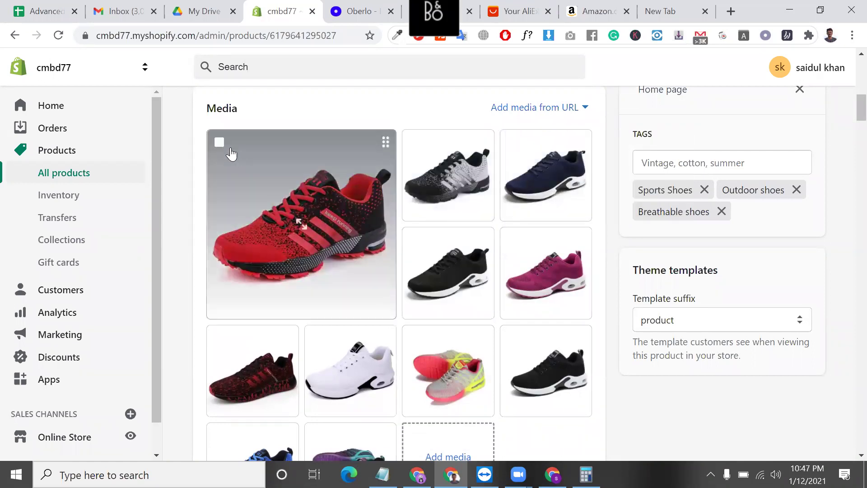
pyautogui.moveTo(385, 139); pyautogui.dragTo(476, 242)
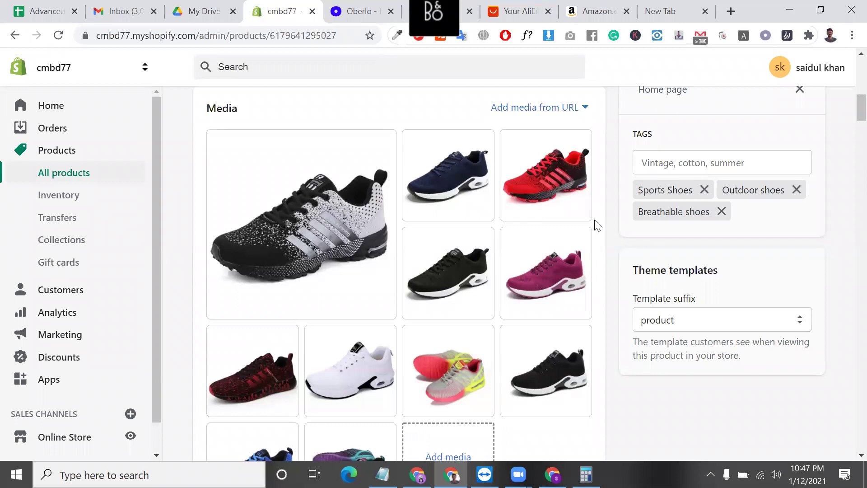
pyautogui.scroll(-7, 532, 228)
pyautogui.scroll(-18, 421, 276)
pyautogui.scroll(-20, 373, 388)
pyautogui.scroll(-20, 373, 389)
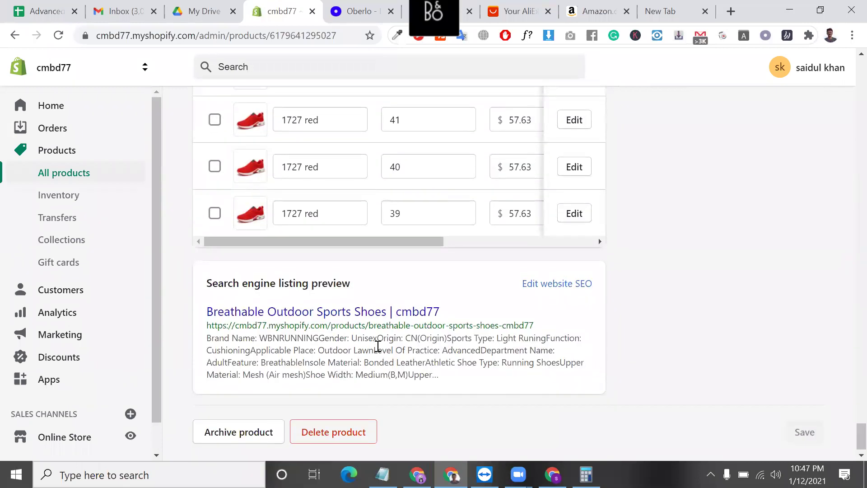
pyautogui.tripleClick(377, 346)
pyautogui.tripleClick(378, 345)
pyautogui.scroll(1, 378, 346)
pyautogui.tripleClick(337, 389)
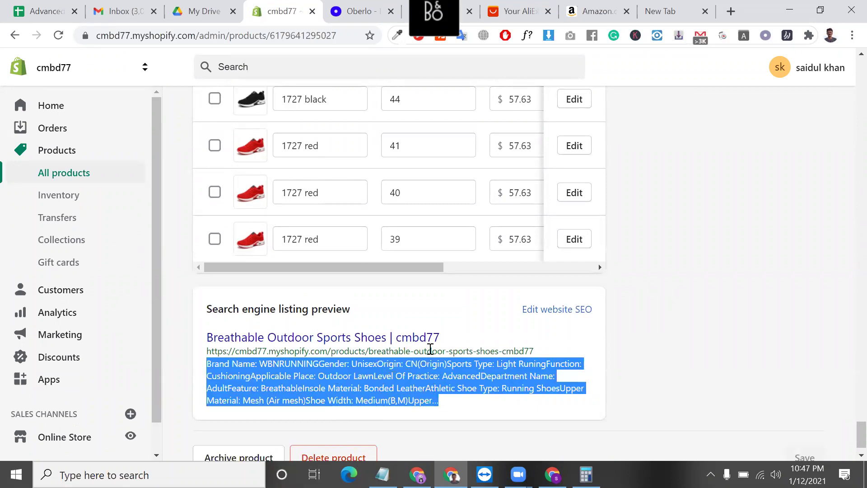
pyautogui.scroll(-1, 349, 332)
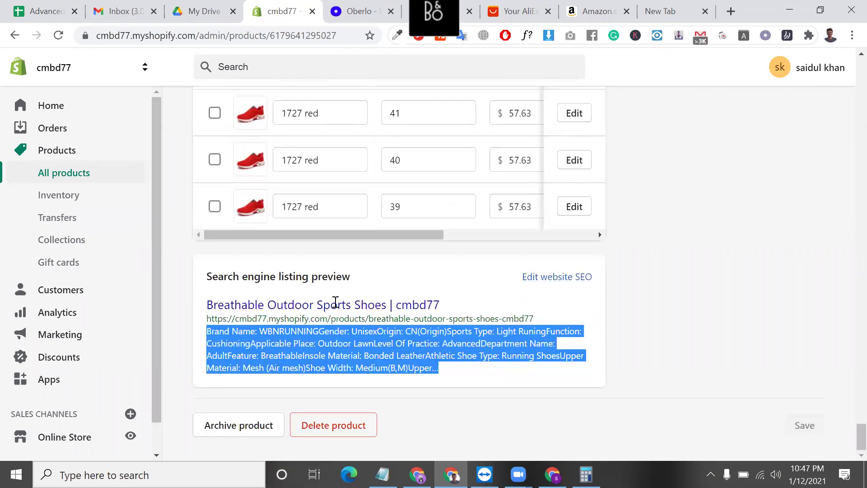
pyautogui.tripleClick(344, 305)
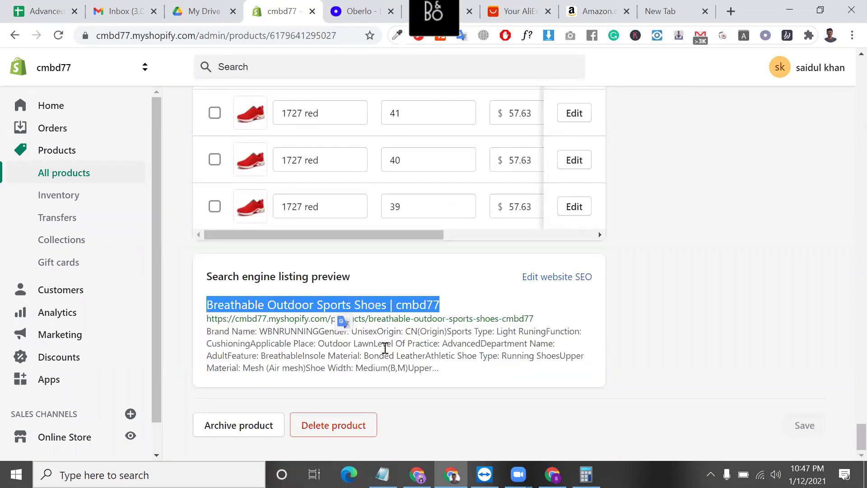
pyautogui.tripleClick(385, 347)
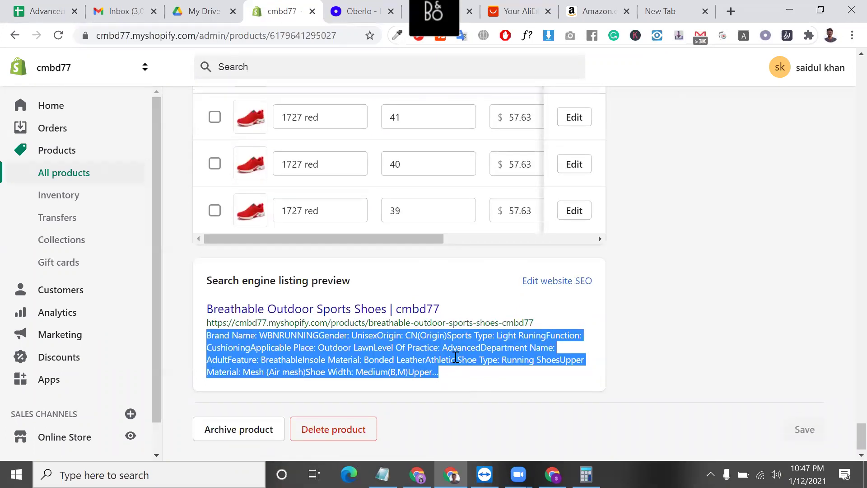
pyautogui.scroll(15, 456, 359)
pyautogui.scroll(15, 456, 361)
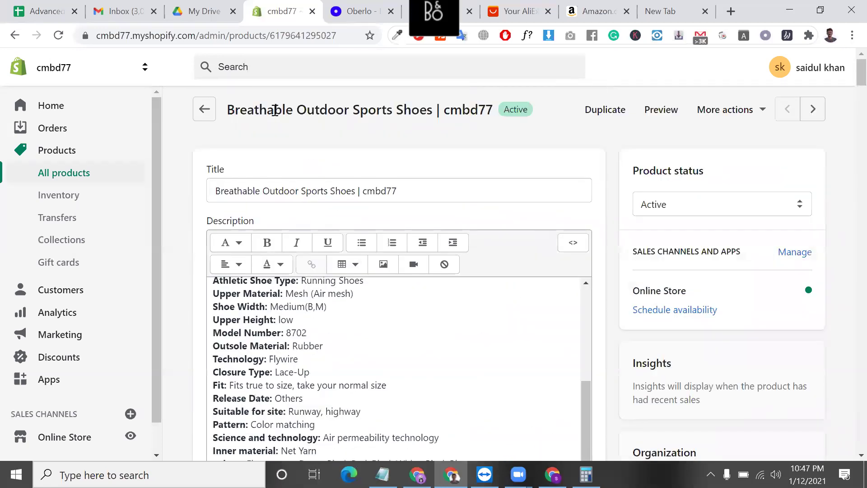
pyautogui.tripleClick(275, 110)
pyautogui.tripleClick(274, 110)
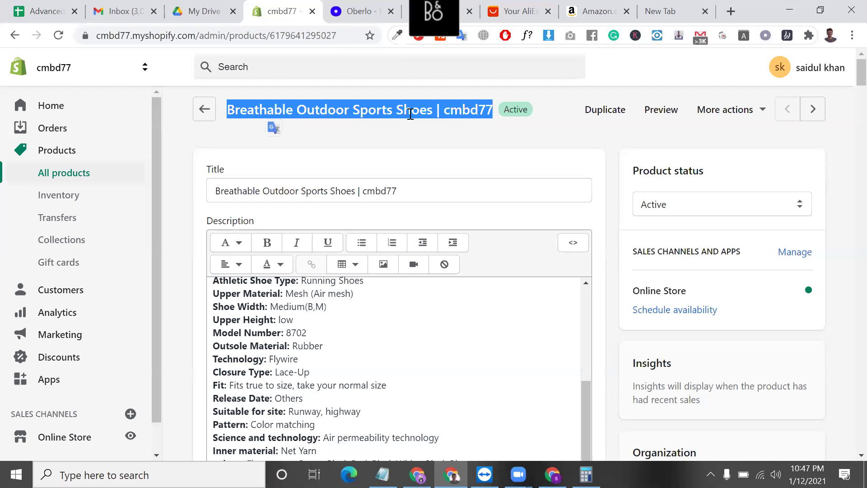
pyautogui.tripleClick(414, 111)
pyautogui.scroll(-12, 308, 386)
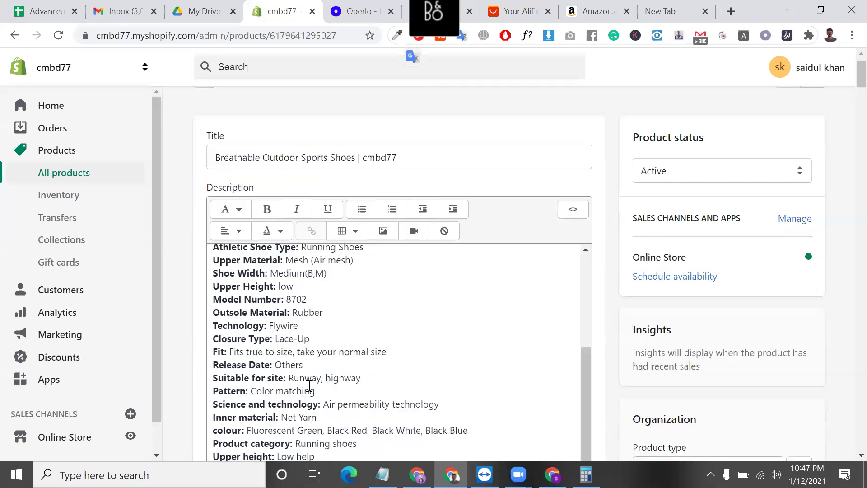
pyautogui.scroll(10, 350, 208)
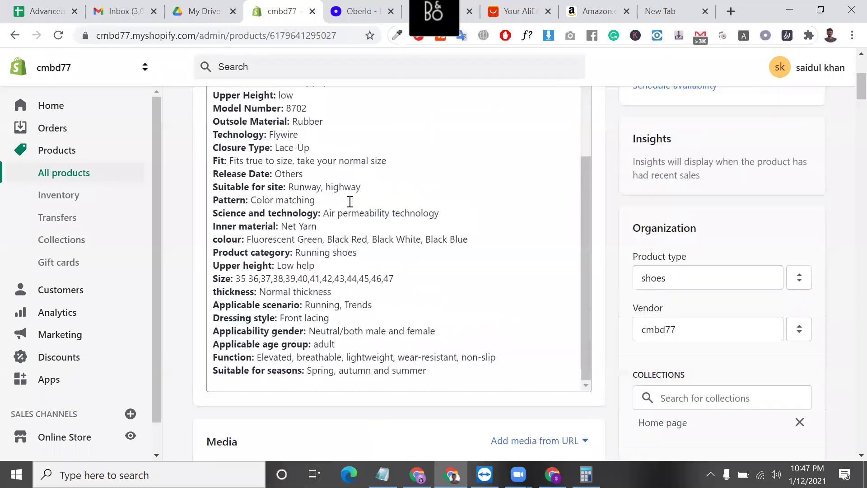
pyautogui.scroll(5, 639, 222)
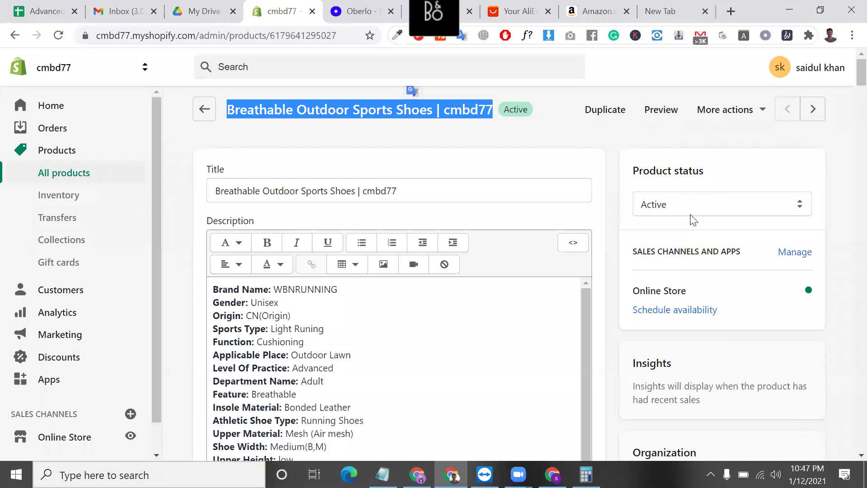
pyautogui.scroll(-3, 693, 220)
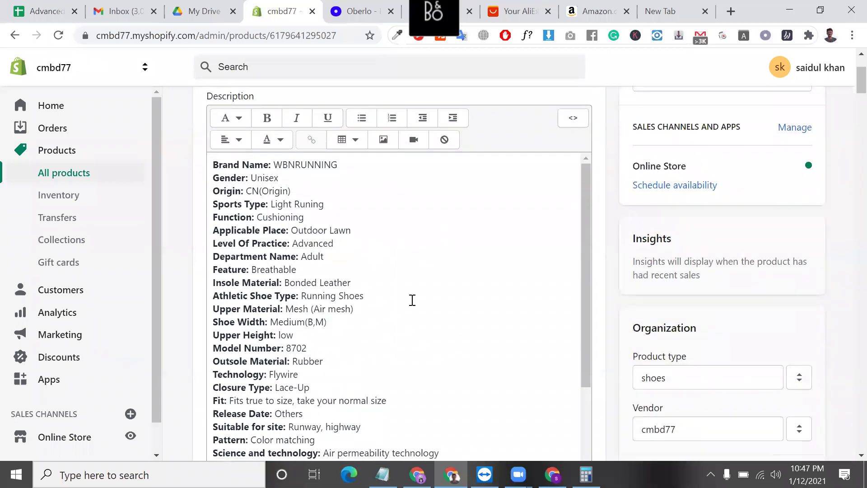
pyautogui.scroll(-2, 412, 300)
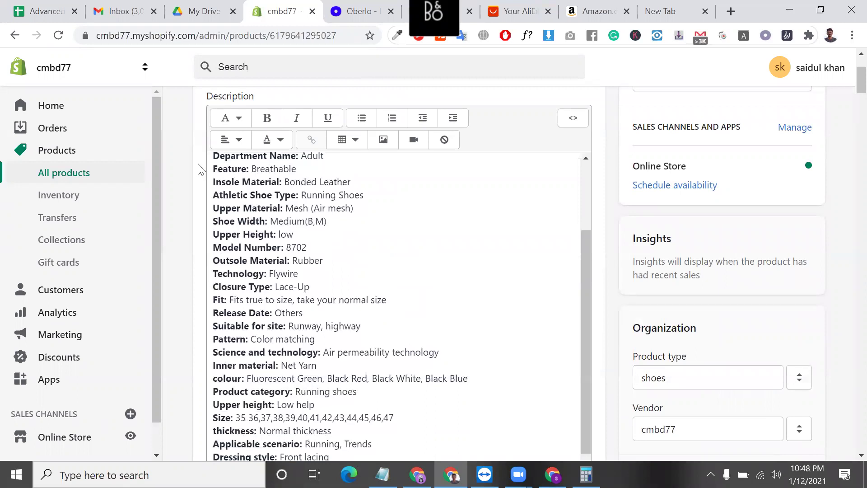
pyautogui.scroll(3, 201, 169)
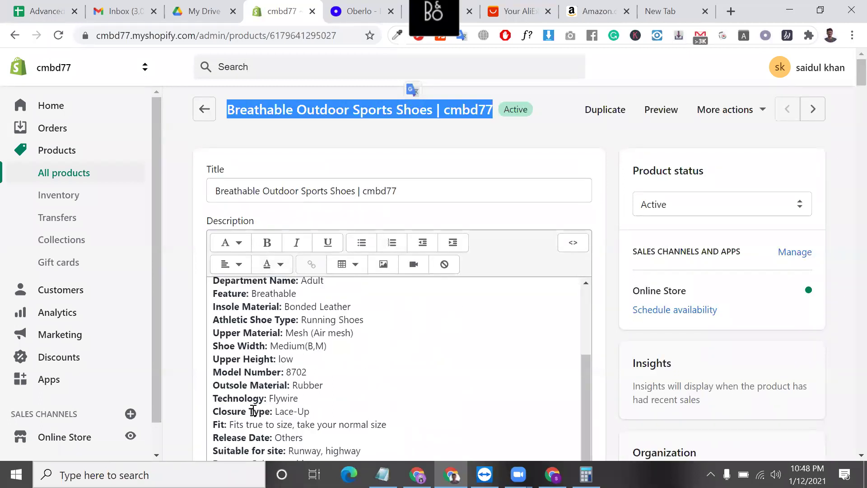
pyautogui.scroll(-9, 244, 387)
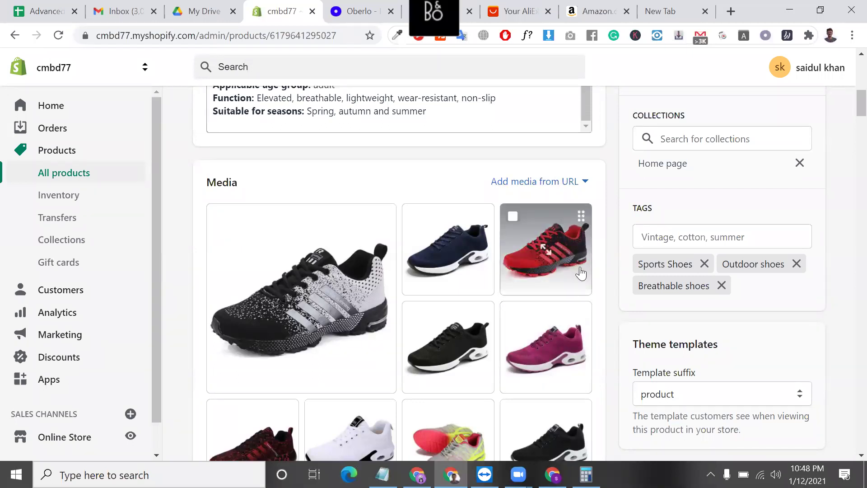
pyautogui.scroll(-4, 565, 266)
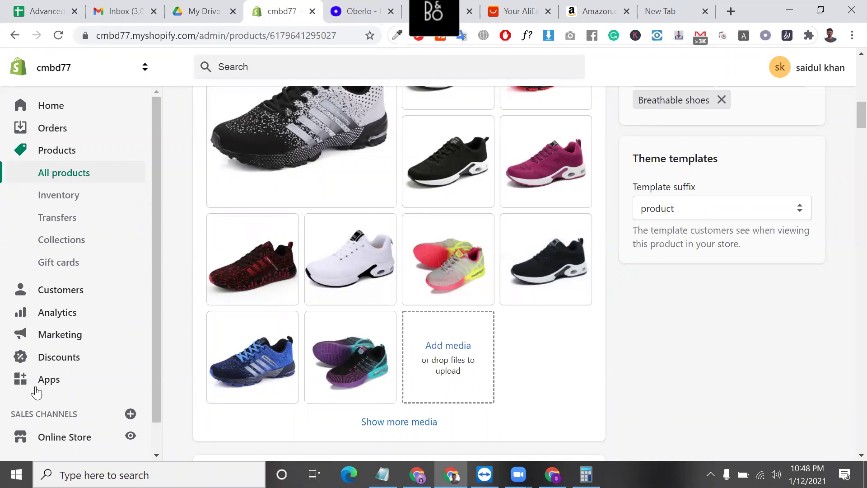
pyautogui.click(56, 382)
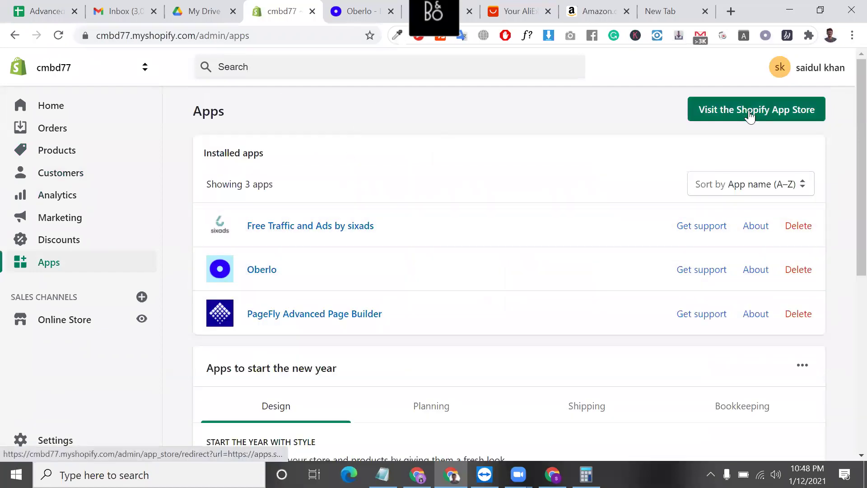
# - Close the AliExpress shopping cart, Amazon product and empty new tabs
pyautogui.click(529, 19)
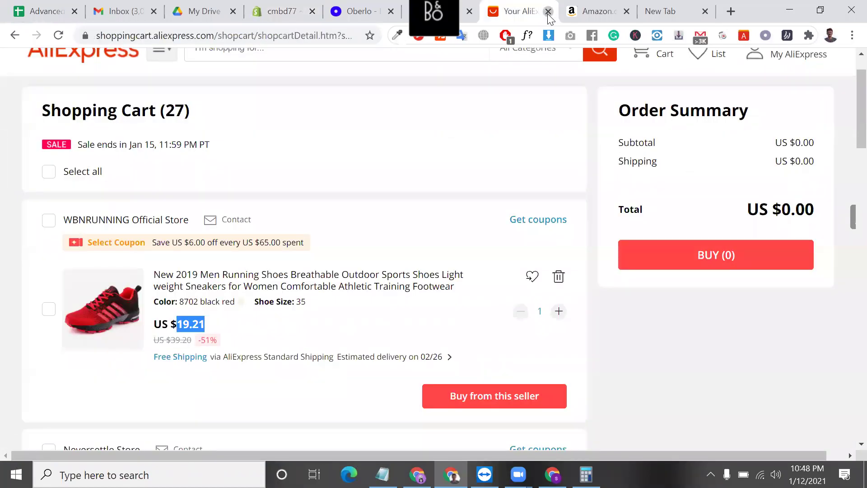
pyautogui.click(548, 11)
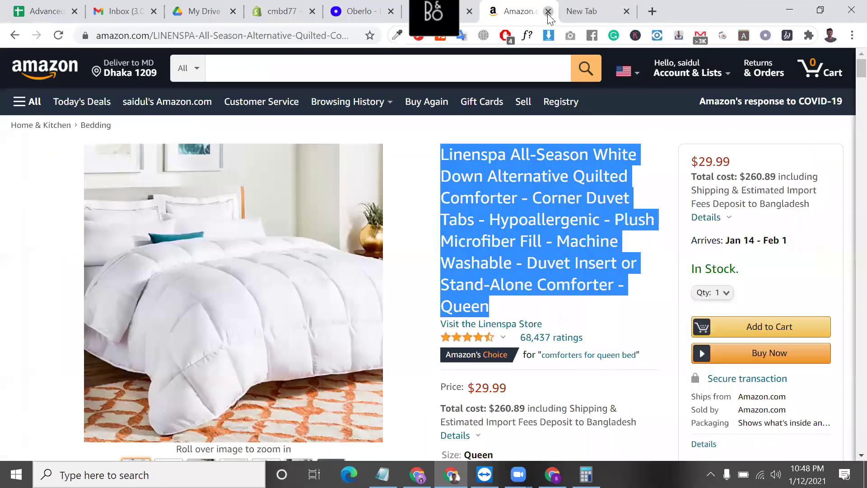
pyautogui.click(548, 12)
pyautogui.click(548, 12)
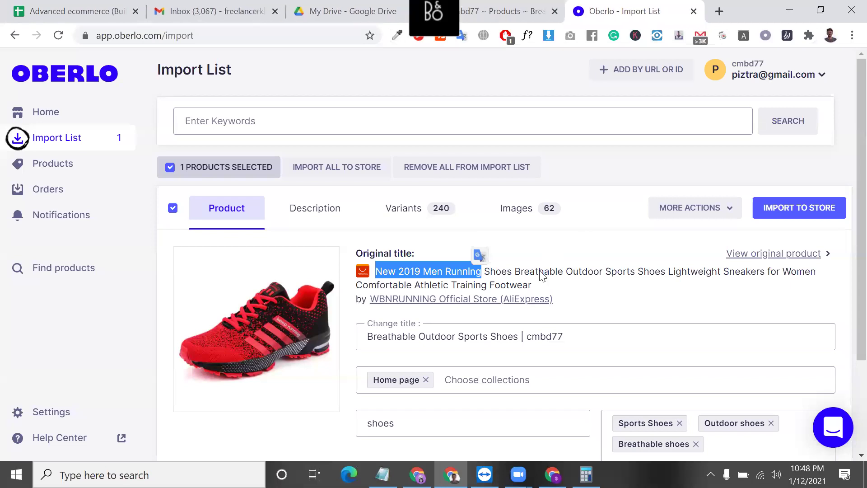
# - Return to the Oberlo dashboard beside Shopify's Apps page
pyautogui.scroll(-3, 543, 276)
pyautogui.scroll(3, 542, 276)
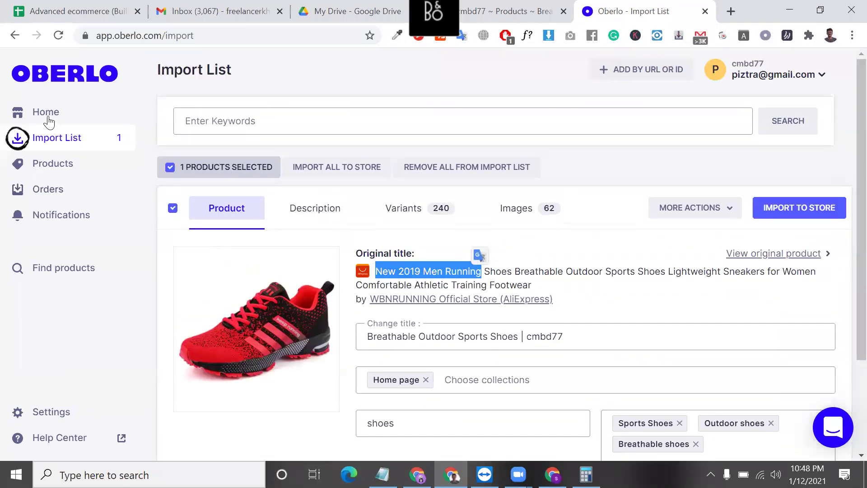
pyautogui.click(49, 121)
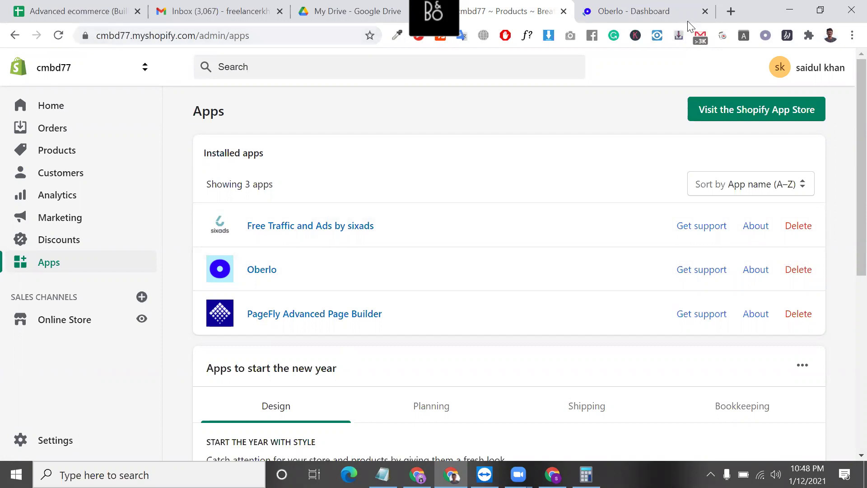
# - Load hatchful.shopify.com in a new tab and select its 'Create stunning logos in seconds' headline
pyautogui.click(730, 10)
pyautogui.write('c')
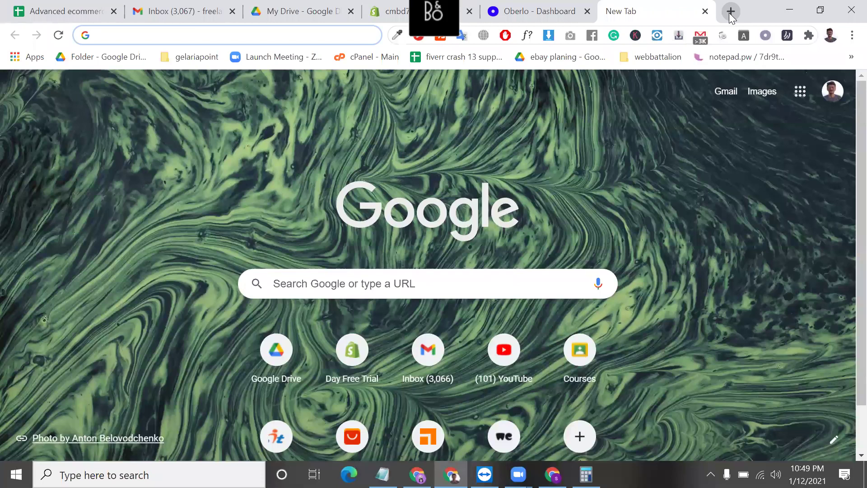
pyautogui.write('hatchful.shopify.com')
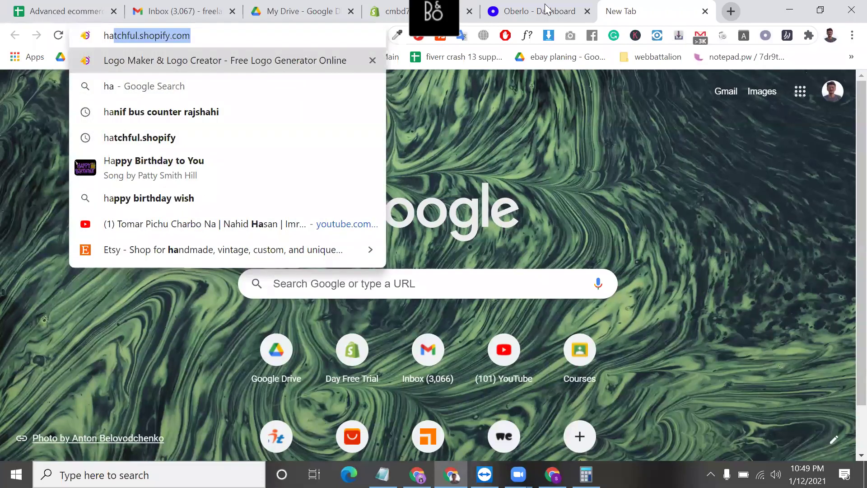
pyautogui.doubleClick(112, 36)
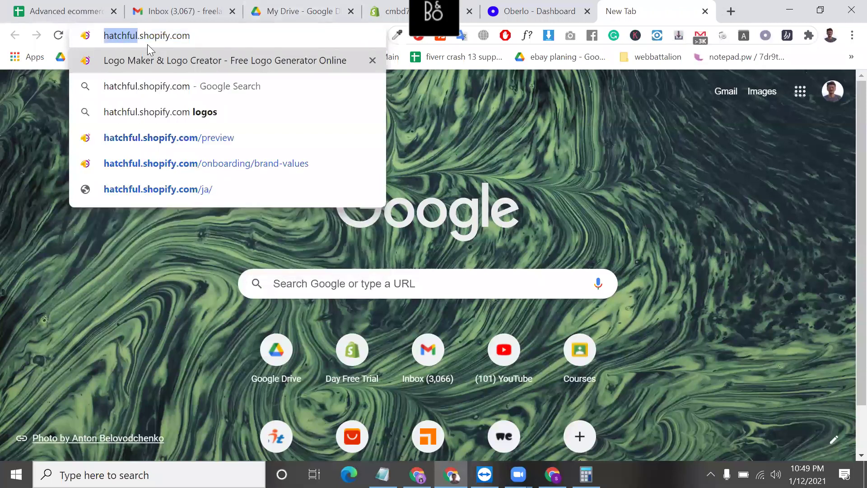
pyautogui.moveTo(206, 38); pyautogui.dragTo(93, 46)
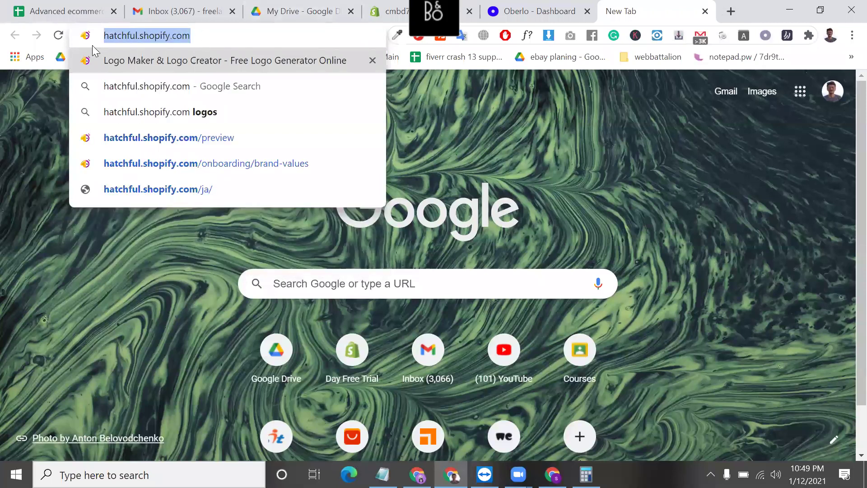
pyautogui.press('Return')
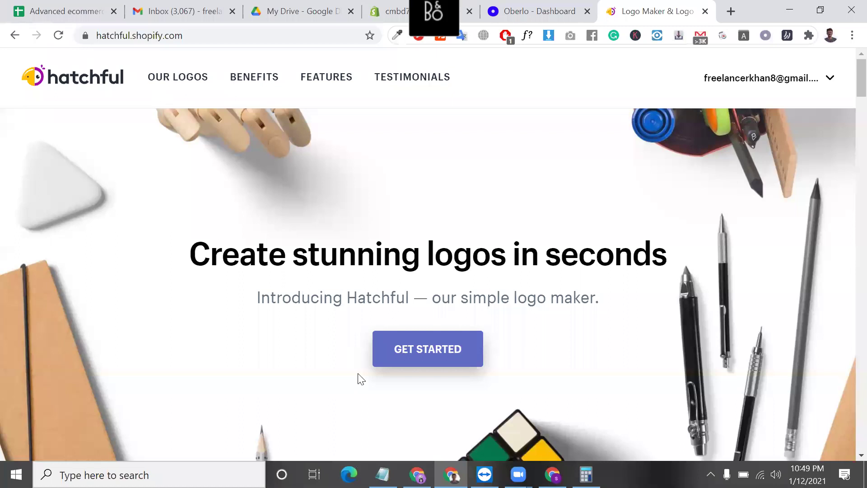
pyautogui.tripleClick(348, 259)
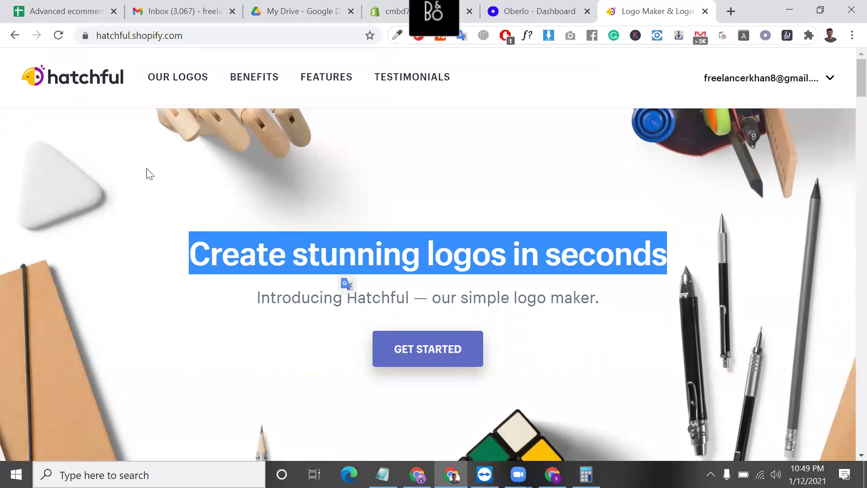
pyautogui.tripleClick(266, 265)
pyautogui.scroll(-5, 423, 146)
# - Start a new logo and choose Health and beauty as the business space
pyautogui.click(423, 145)
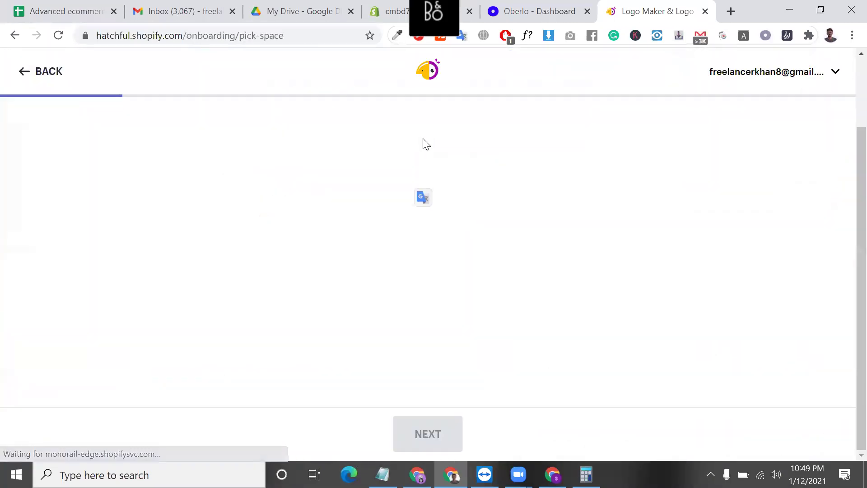
pyautogui.scroll(5, 406, 244)
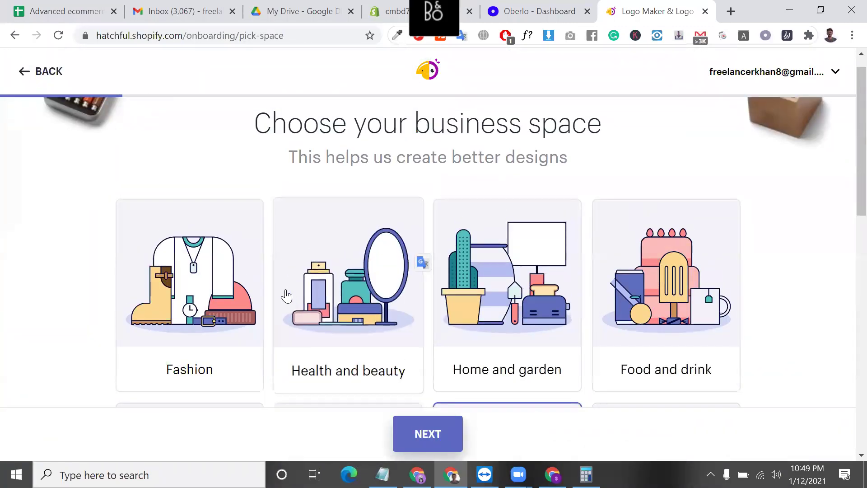
pyautogui.scroll(-3, 286, 295)
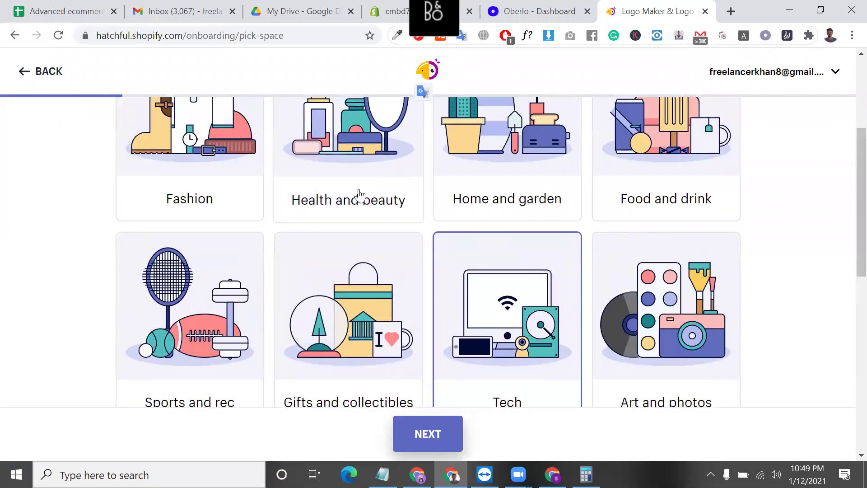
pyautogui.click(360, 195)
pyautogui.scroll(-2, 447, 424)
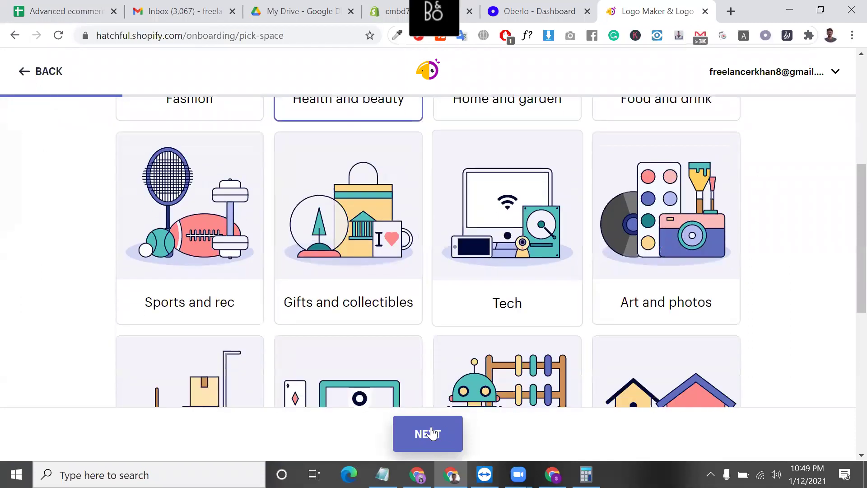
pyautogui.click(431, 433)
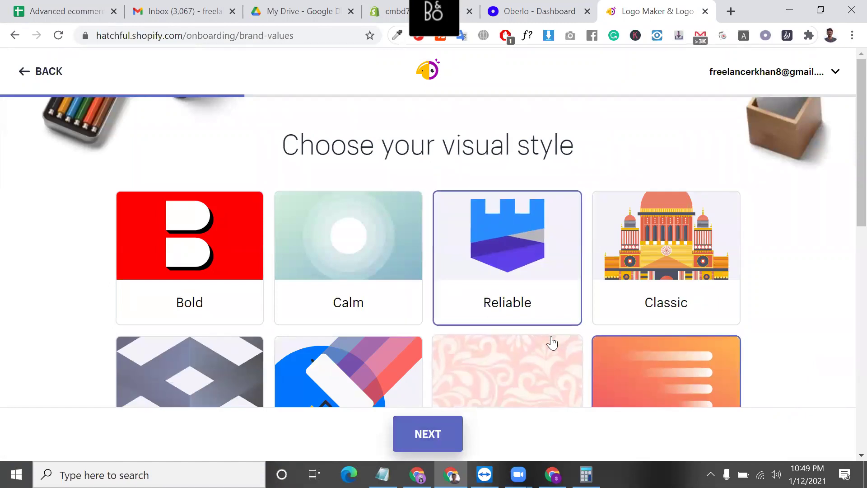
# - Add Futuristic to the Reliable and Energetic visual styles and continue to the business name
pyautogui.scroll(-3, 552, 343)
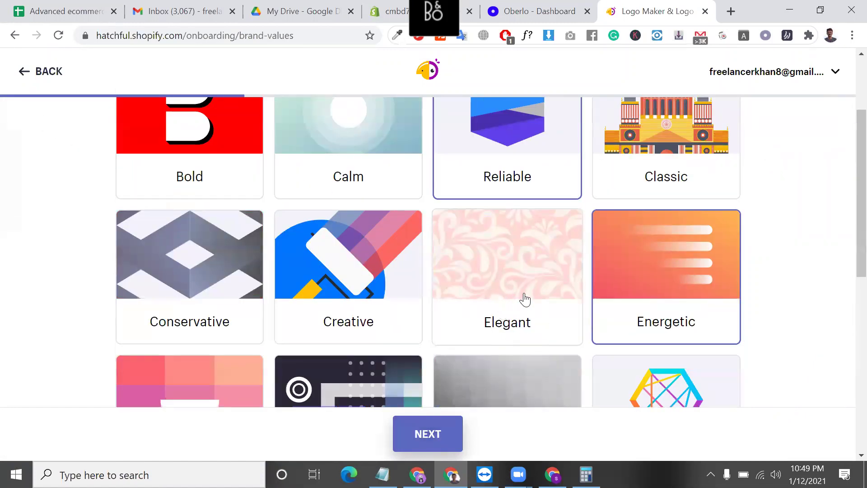
pyautogui.scroll(1, 427, 233)
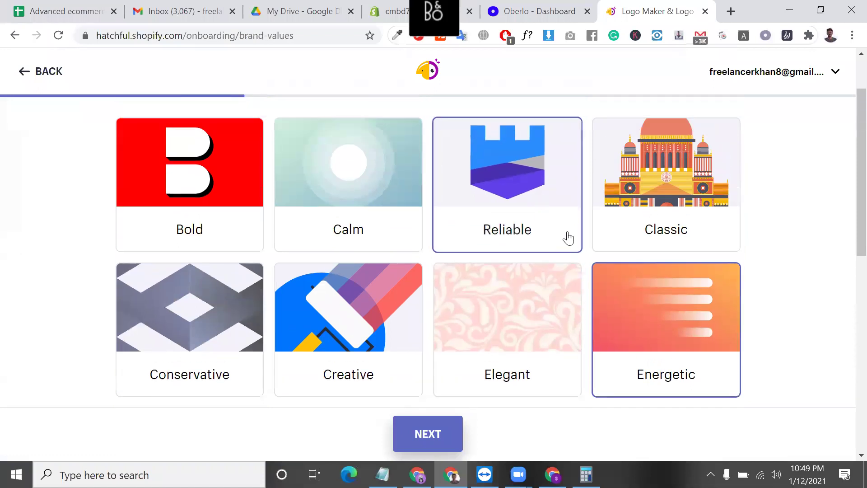
pyautogui.scroll(-1, 546, 249)
pyautogui.scroll(-7, 482, 306)
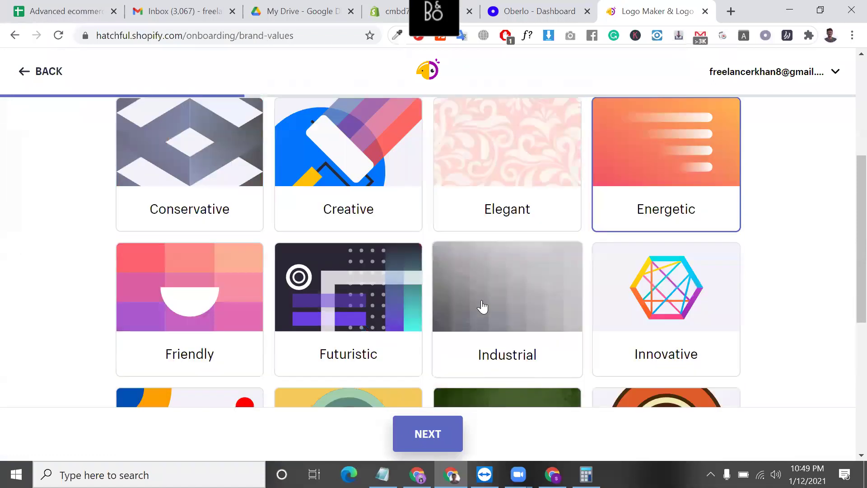
pyautogui.scroll(7, 516, 230)
pyautogui.scroll(2, 516, 229)
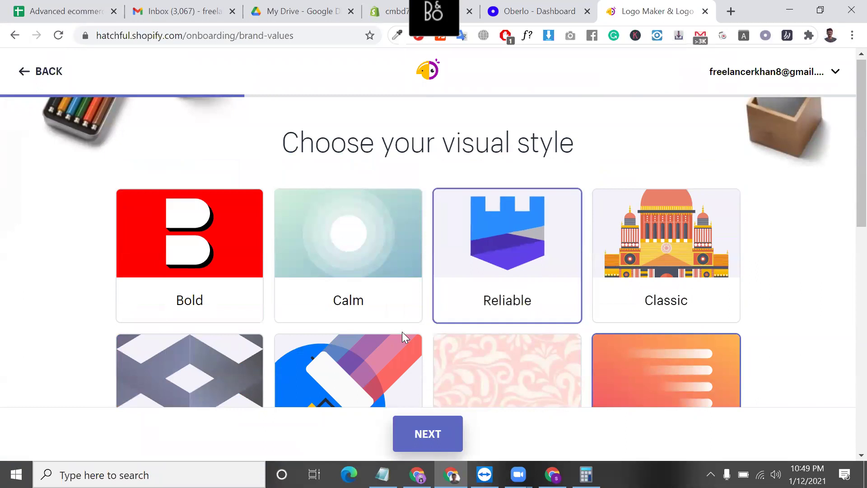
pyautogui.scroll(-3, 402, 337)
pyautogui.scroll(1, 445, 304)
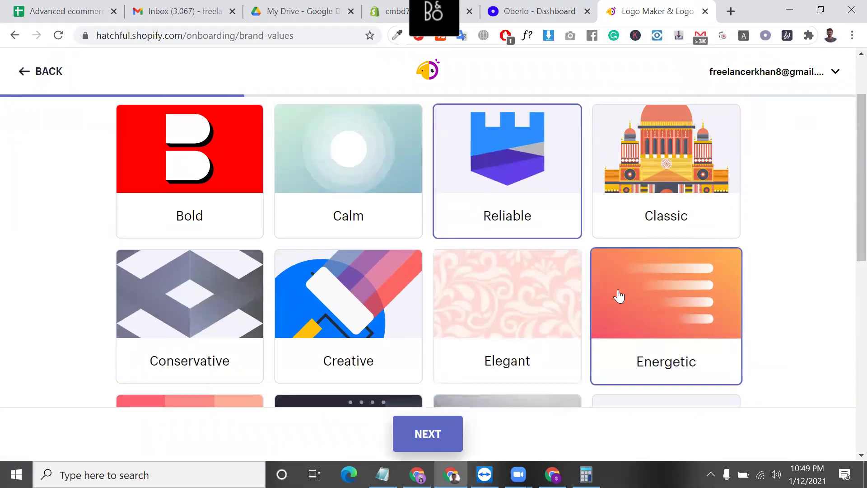
pyautogui.scroll(-7, 618, 296)
pyautogui.scroll(-3, 620, 294)
pyautogui.scroll(3, 617, 294)
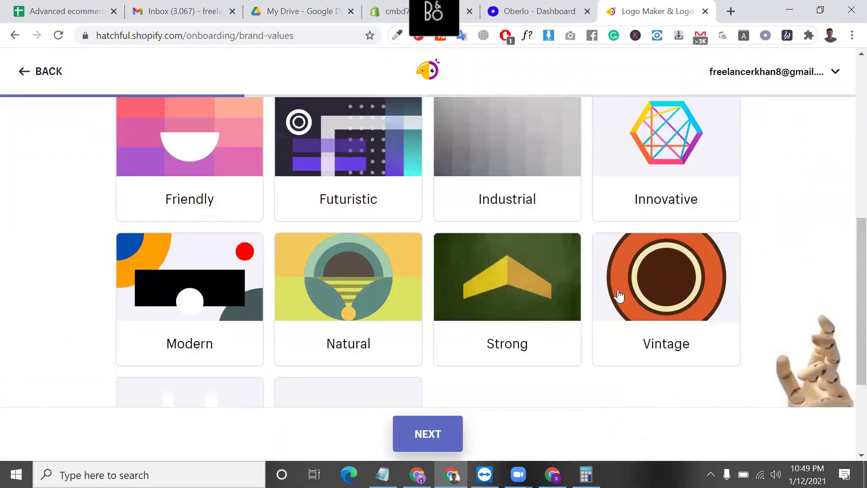
pyautogui.scroll(1, 410, 223)
pyautogui.click(381, 202)
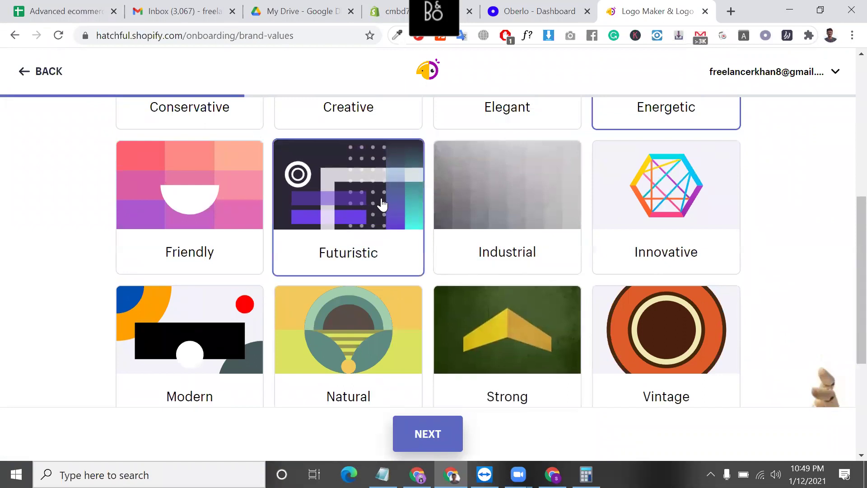
pyautogui.click(426, 434)
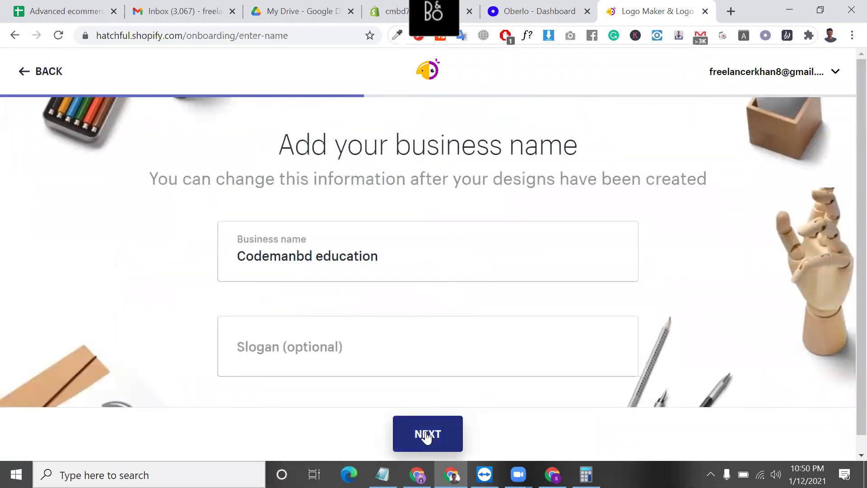
# - Replace the prefilled business name with CMBD 77, leave the slogan blank, and continue
pyautogui.tripleClick(388, 249)
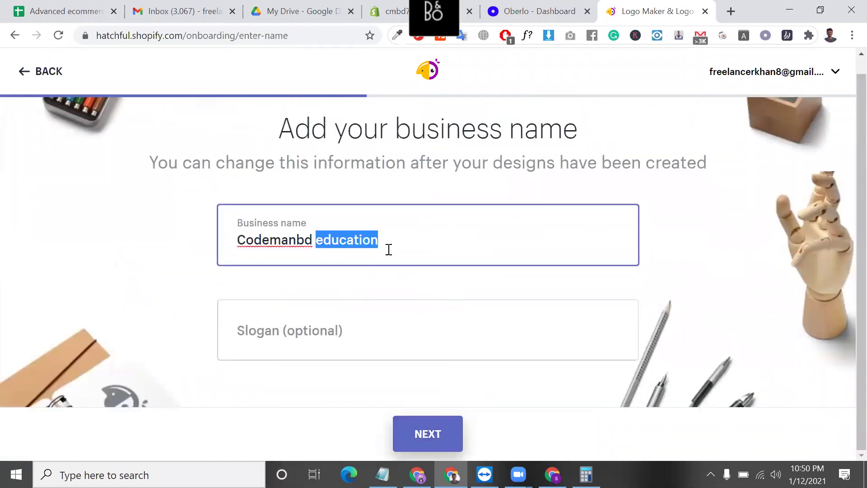
pyautogui.press('BackSpace')
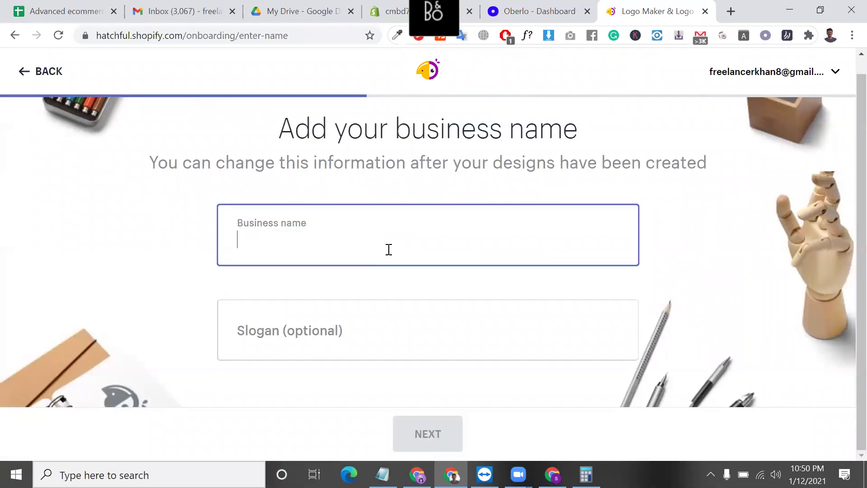
pyautogui.write('CMBD 77')
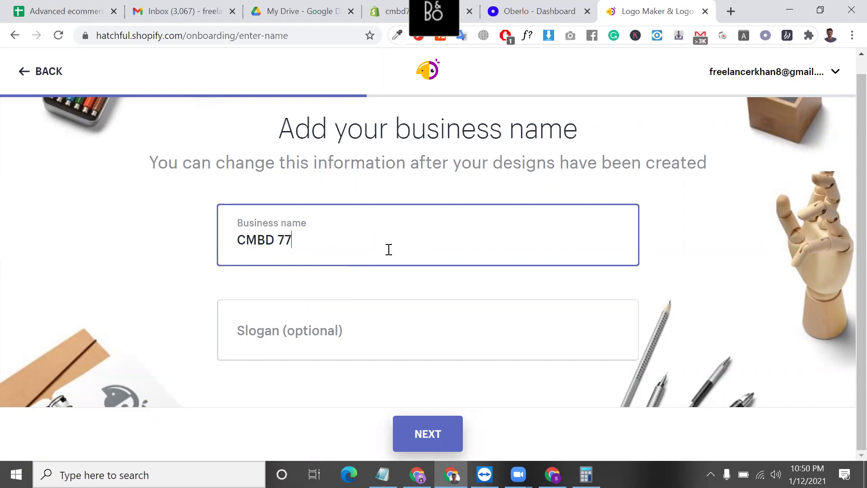
pyautogui.click(424, 422)
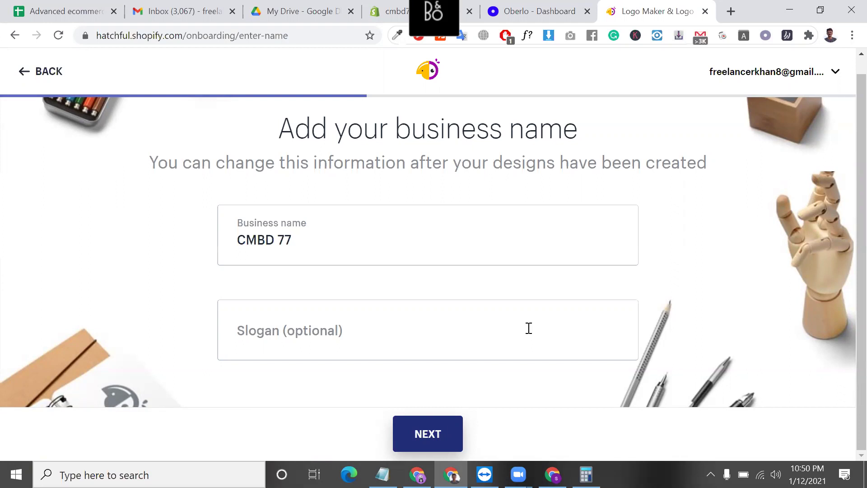
pyautogui.click(427, 436)
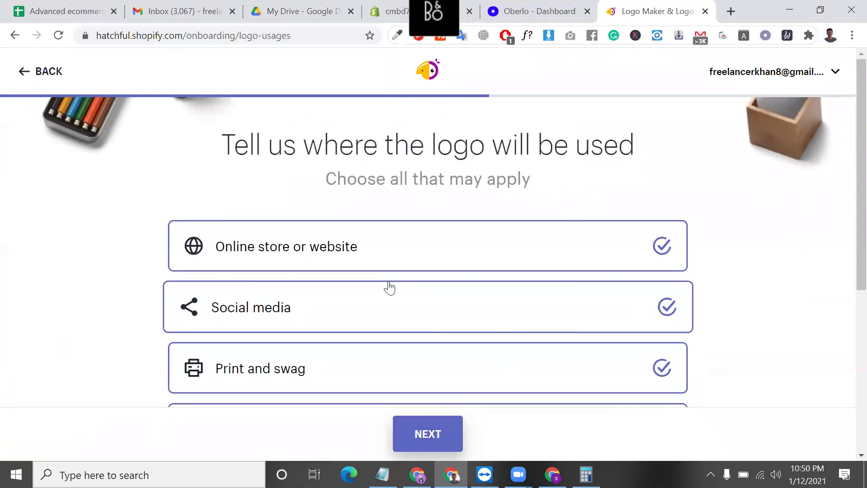
# - Keep all four logo uses checked, including Online store or website, and generate logo suggestions
pyautogui.scroll(-1, 389, 287)
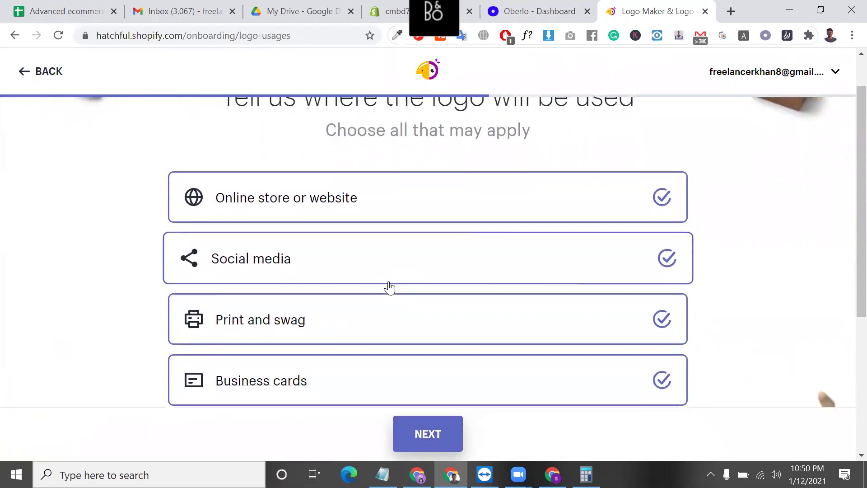
pyautogui.click(357, 207)
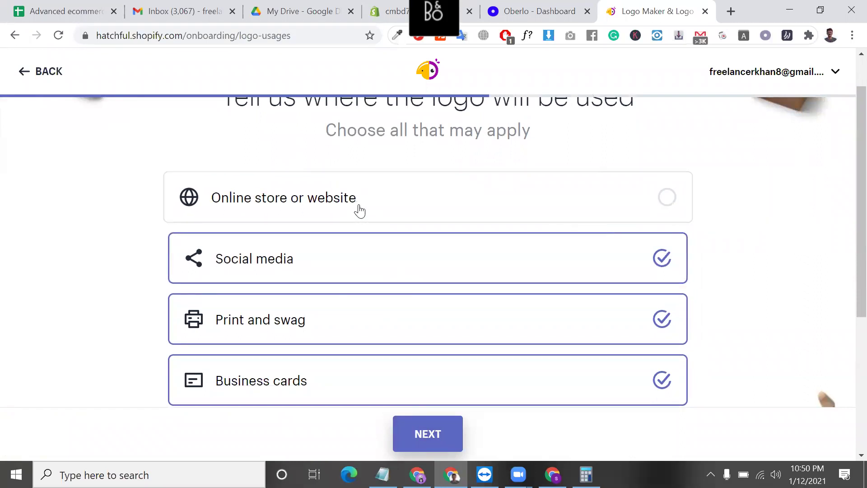
pyautogui.click(353, 206)
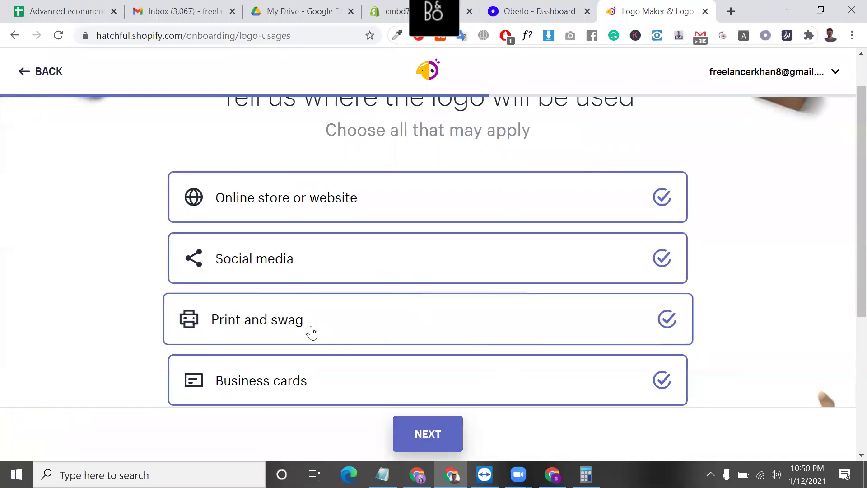
pyautogui.click(422, 436)
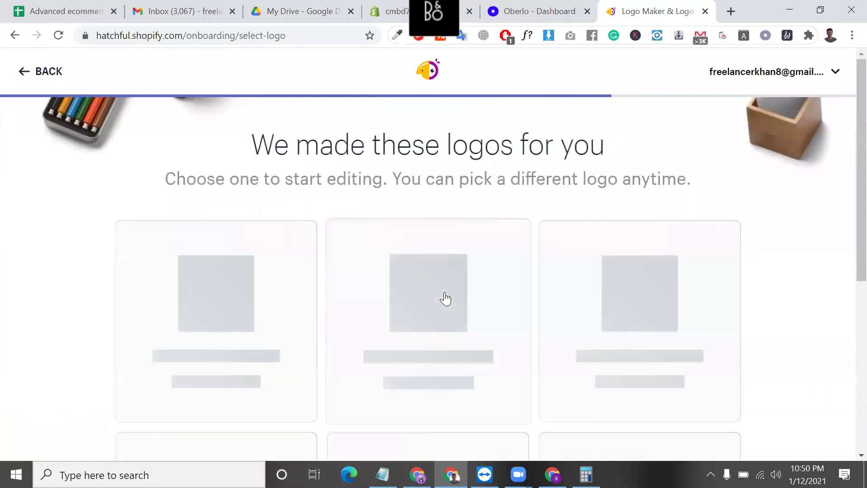
pyautogui.scroll(-3, 443, 298)
pyautogui.scroll(-10, 449, 411)
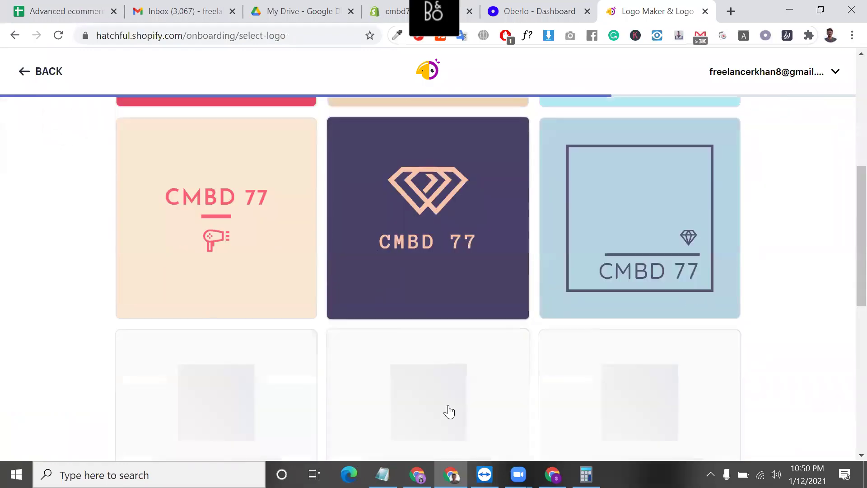
pyautogui.scroll(-7, 448, 411)
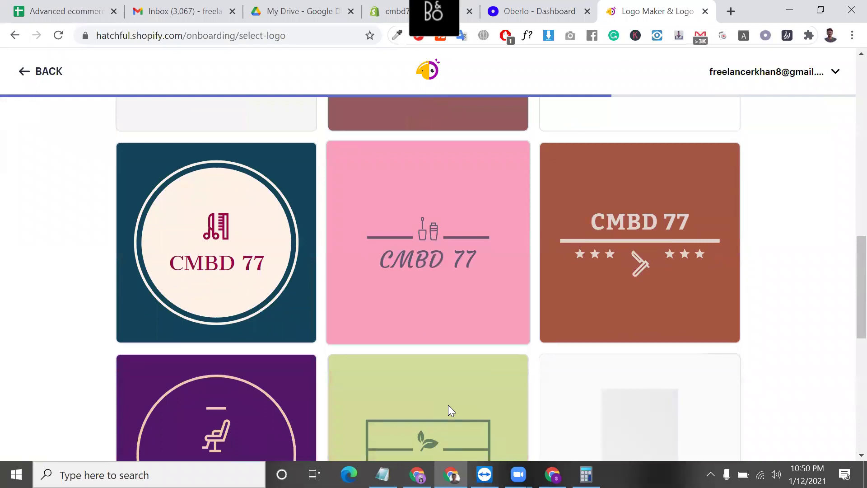
pyautogui.scroll(-10, 448, 411)
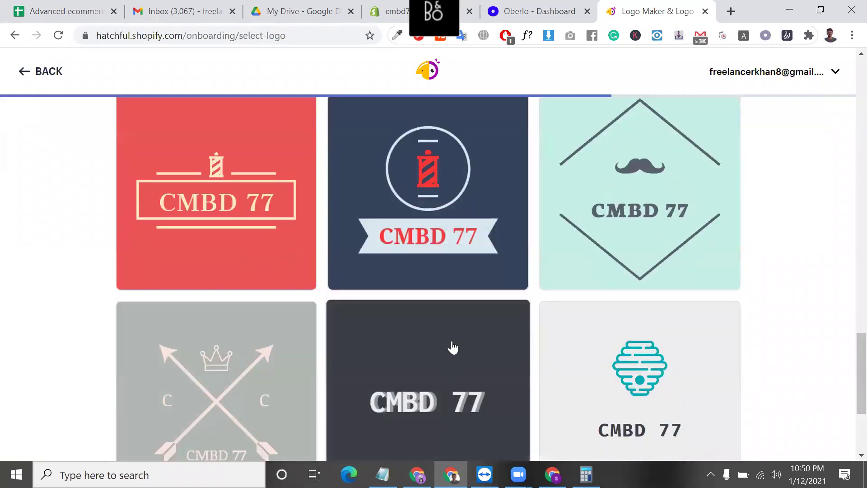
pyautogui.scroll(-10, 453, 348)
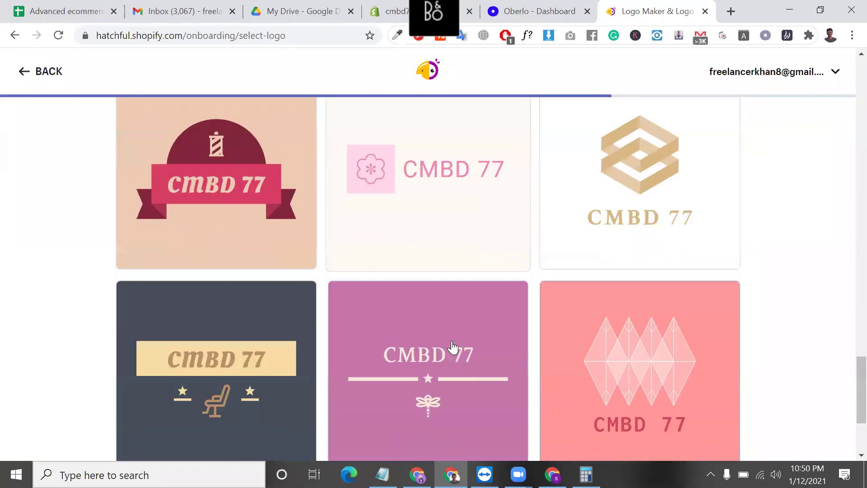
pyautogui.scroll(-2, 451, 348)
pyautogui.scroll(-3, 435, 362)
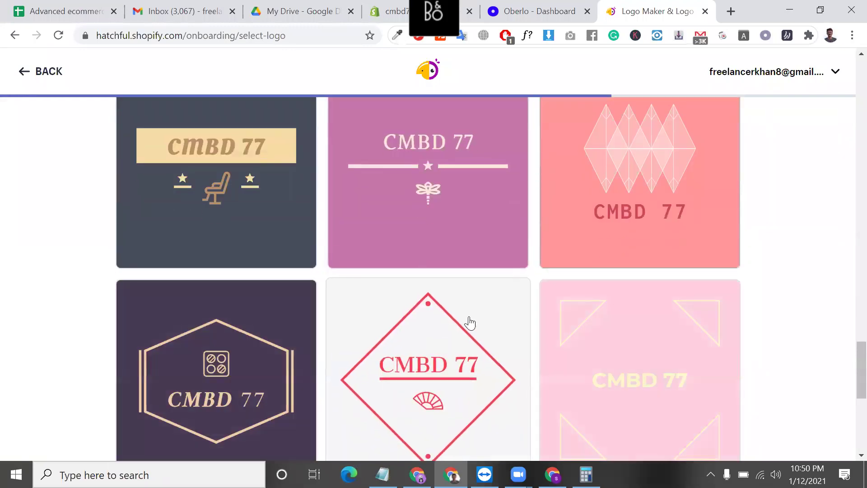
pyautogui.scroll(-12, 426, 337)
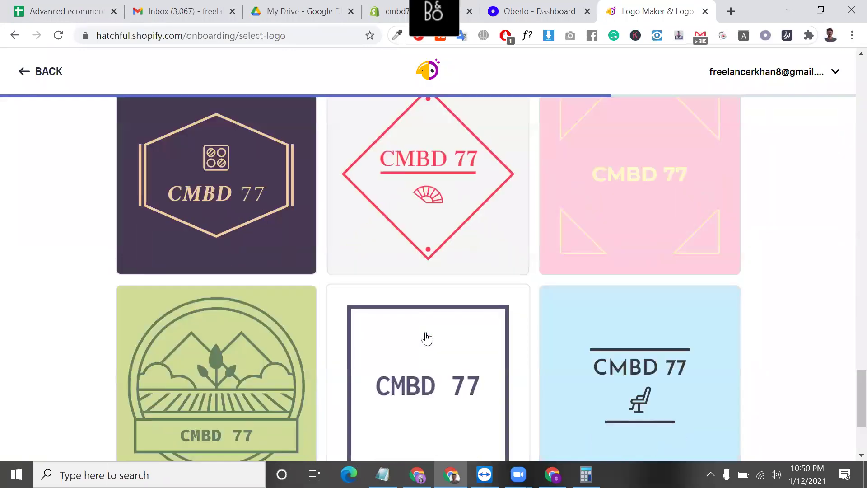
pyautogui.scroll(-14, 498, 326)
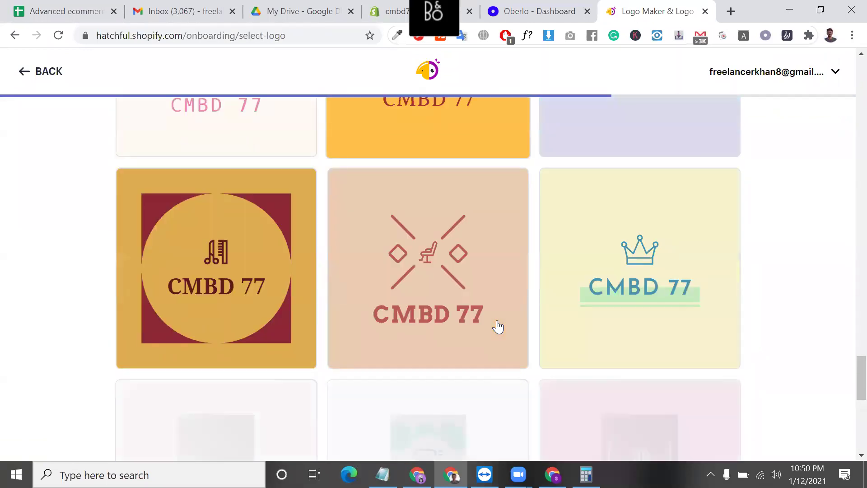
pyautogui.scroll(-8, 498, 326)
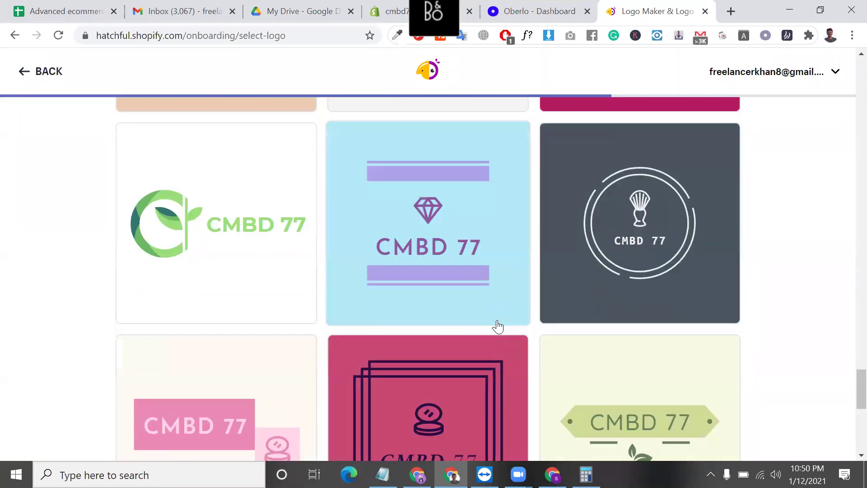
pyautogui.scroll(-3, 501, 325)
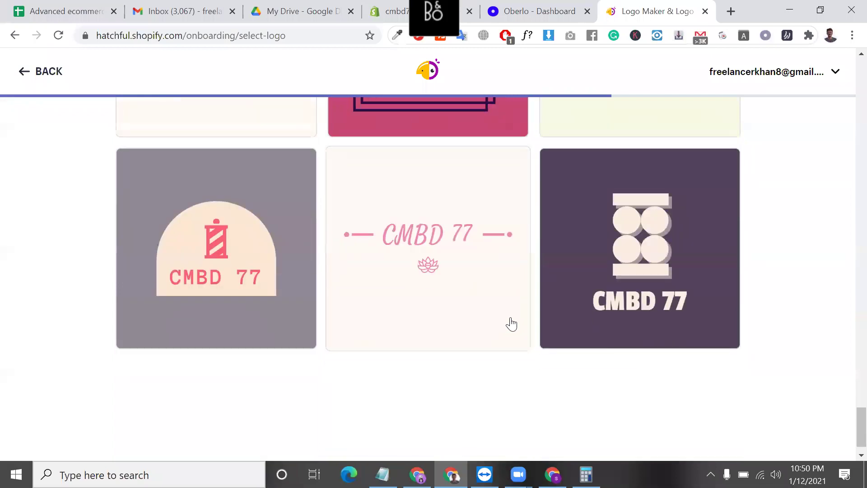
pyautogui.scroll(-5, 470, 321)
pyautogui.scroll(-10, 473, 324)
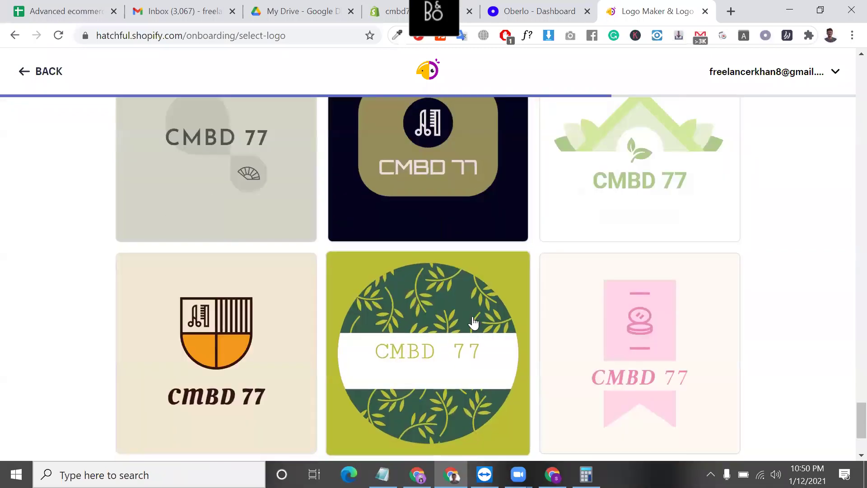
pyautogui.scroll(-2, 473, 324)
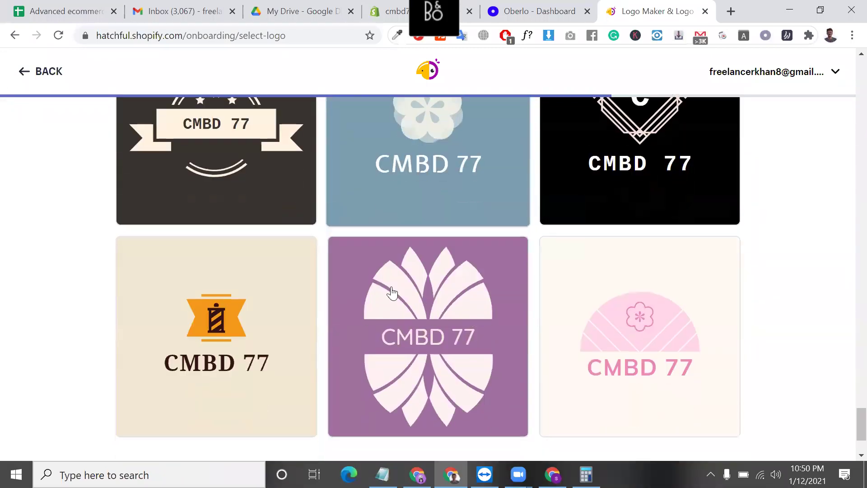
pyautogui.scroll(3, 252, 261)
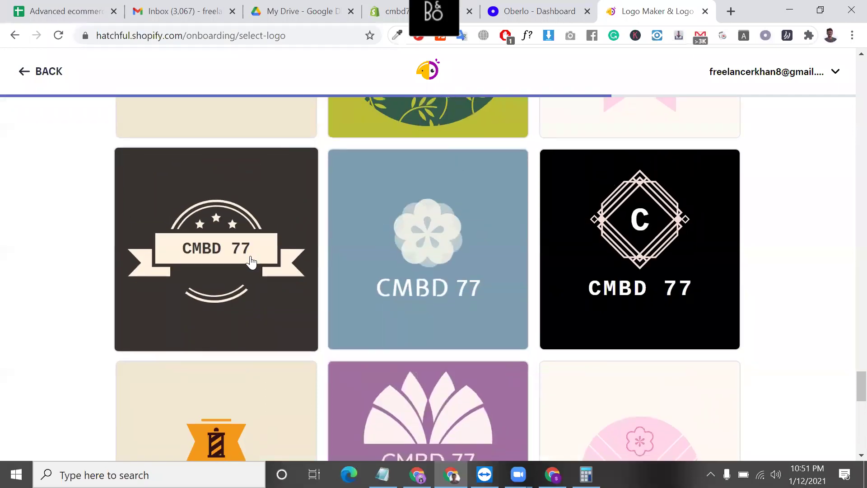
pyautogui.scroll(-3, 248, 260)
pyautogui.scroll(2, 218, 229)
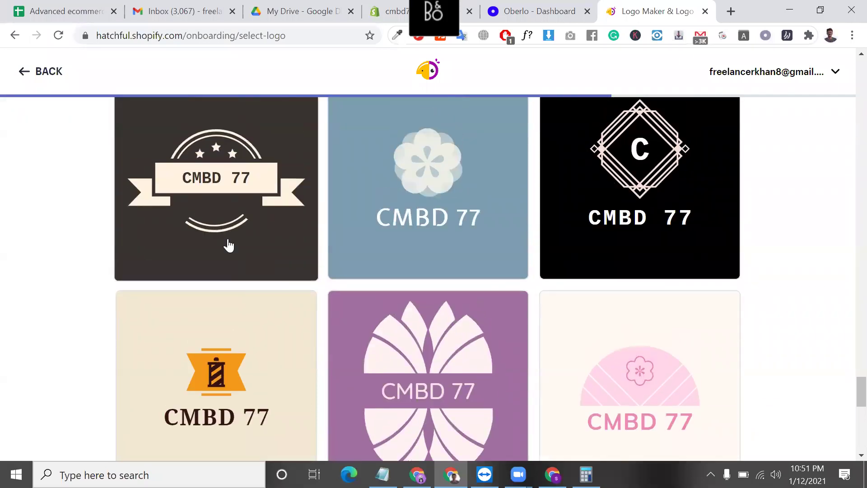
# - Pick the black diamond C logo and browse its font options
pyautogui.click(654, 212)
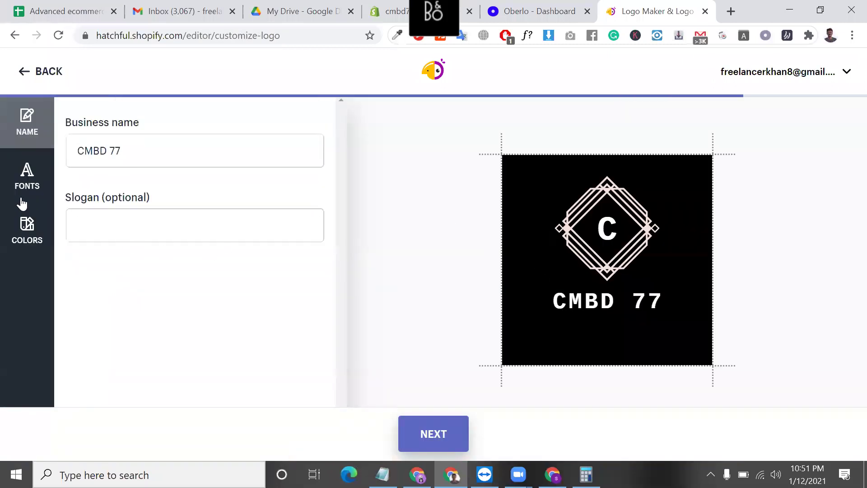
pyautogui.click(13, 183)
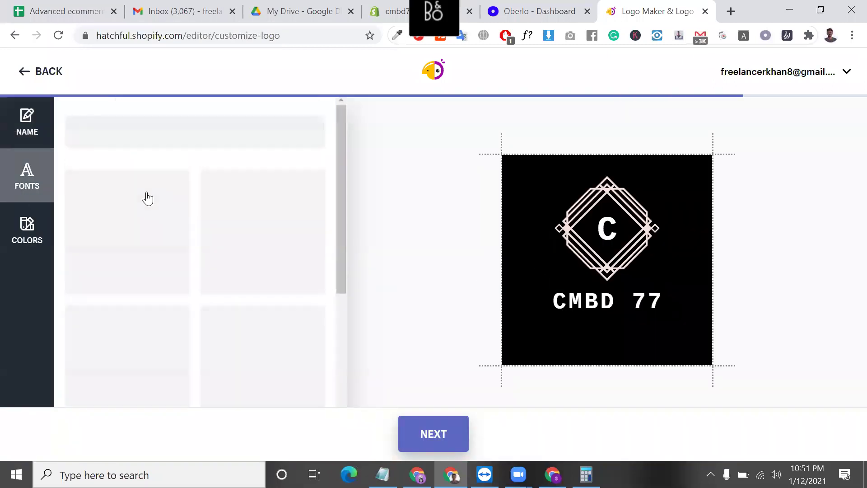
pyautogui.scroll(-10, 250, 291)
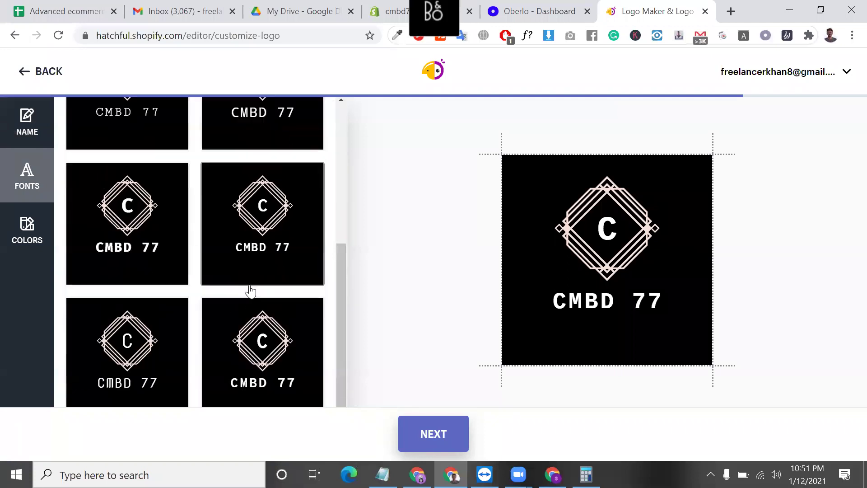
pyautogui.scroll(-5, 229, 357)
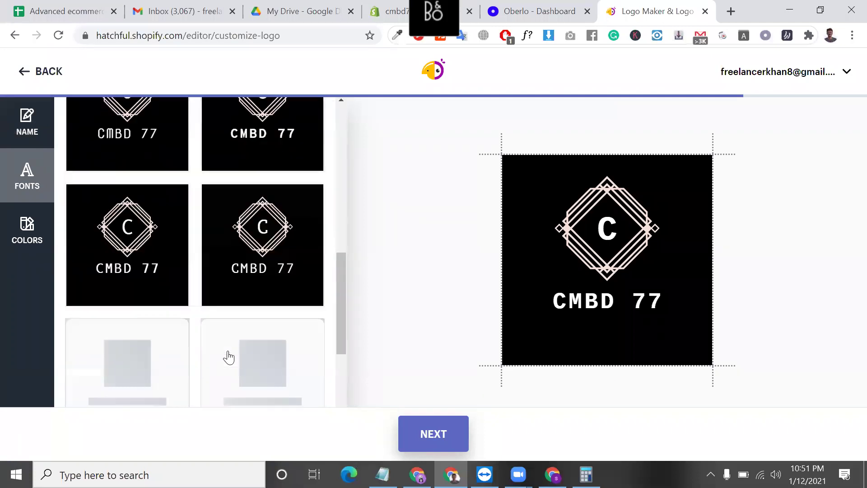
# - Apply the purple colour scheme to the logo and continue to the preview page
pyautogui.click(28, 238)
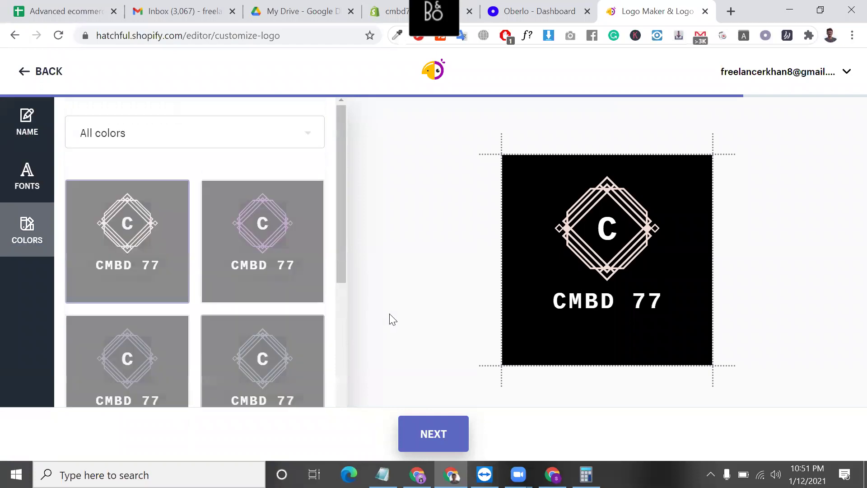
pyautogui.scroll(-5, 268, 338)
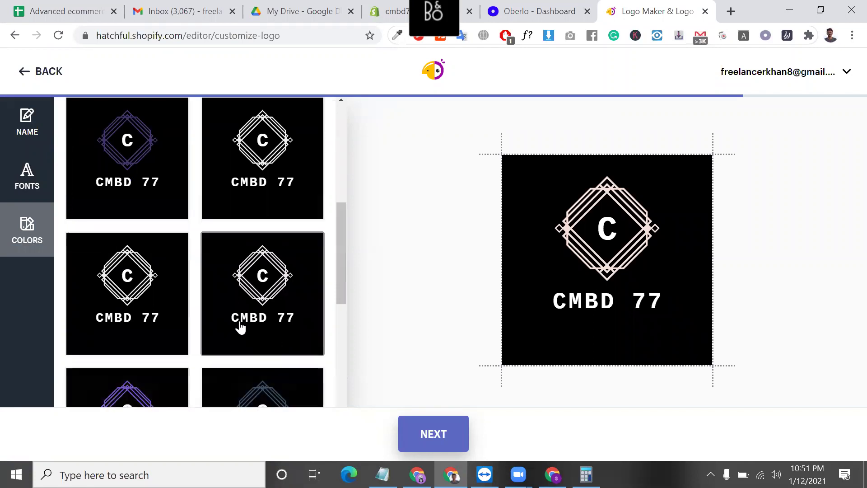
pyautogui.scroll(-3, 240, 326)
pyautogui.scroll(-5, 241, 326)
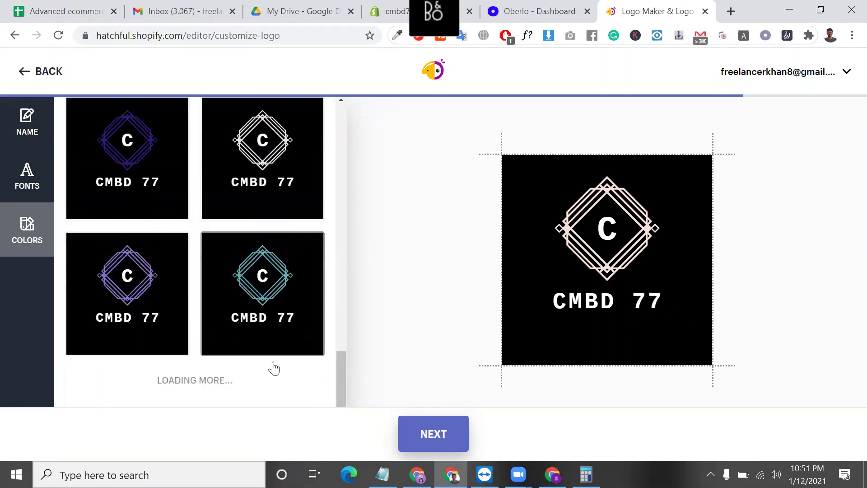
pyautogui.doubleClick(208, 36)
pyautogui.moveTo(283, 36); pyautogui.dragTo(96, 36)
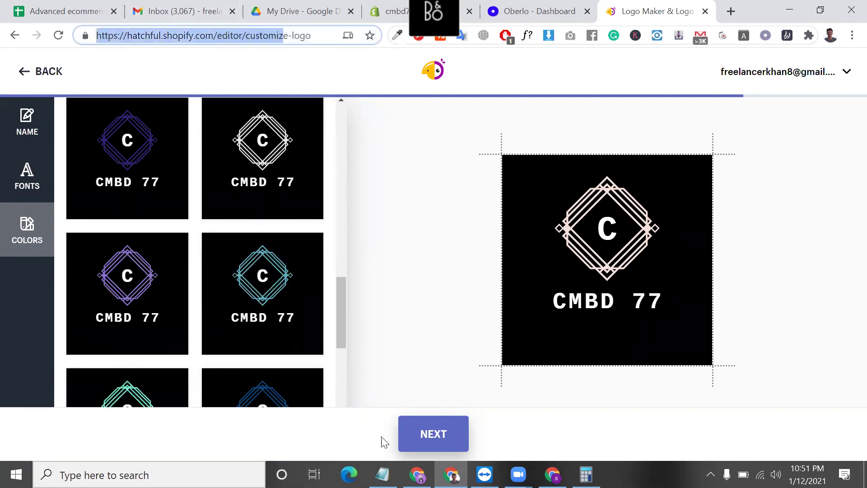
pyautogui.click(159, 314)
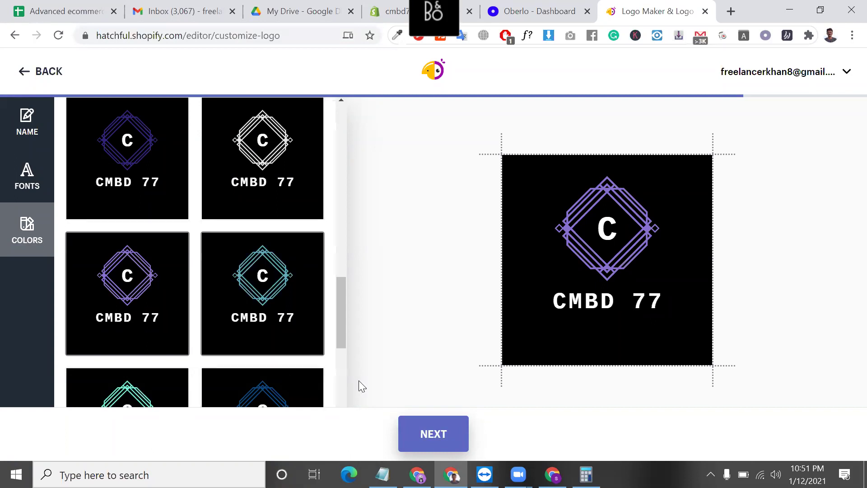
pyautogui.click(434, 435)
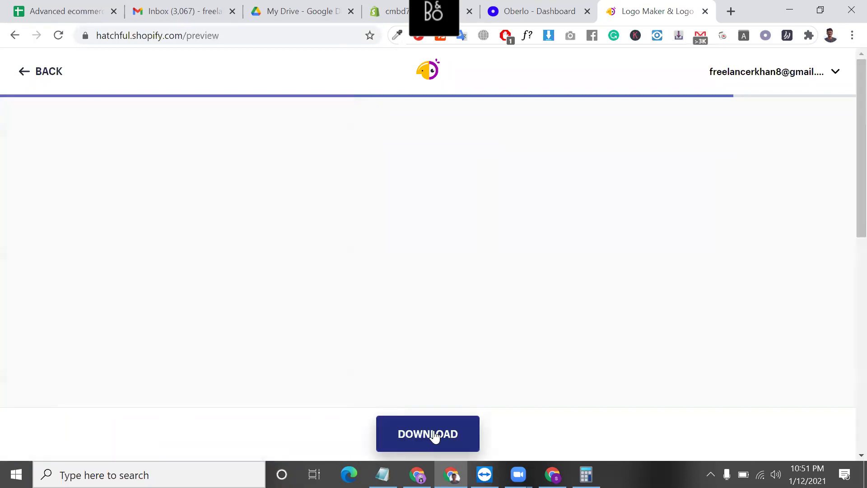
pyautogui.scroll(-3, 443, 350)
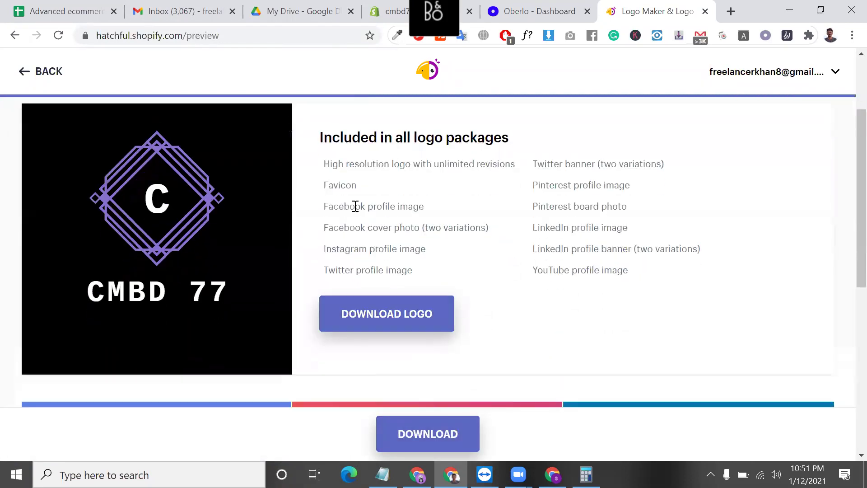
pyautogui.doubleClick(344, 167)
pyautogui.tripleClick(345, 167)
pyautogui.doubleClick(345, 168)
pyautogui.tripleClick(345, 166)
pyautogui.click(345, 166)
pyautogui.doubleClick(331, 165)
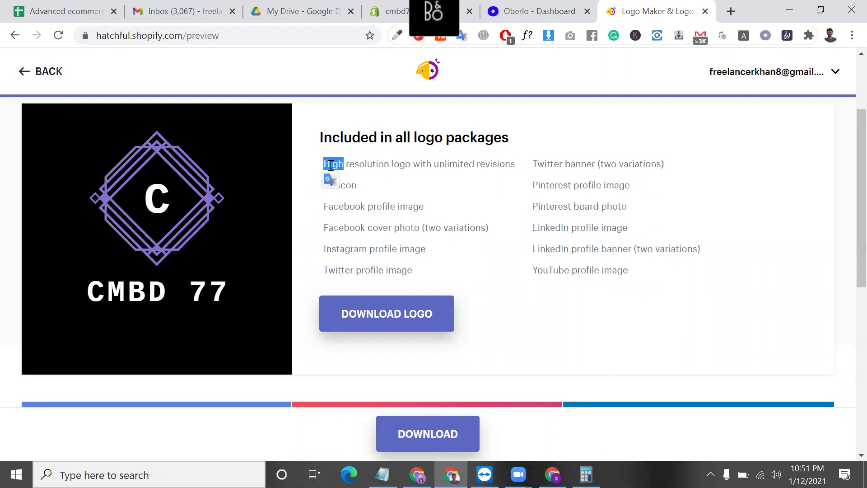
pyautogui.tripleClick(331, 166)
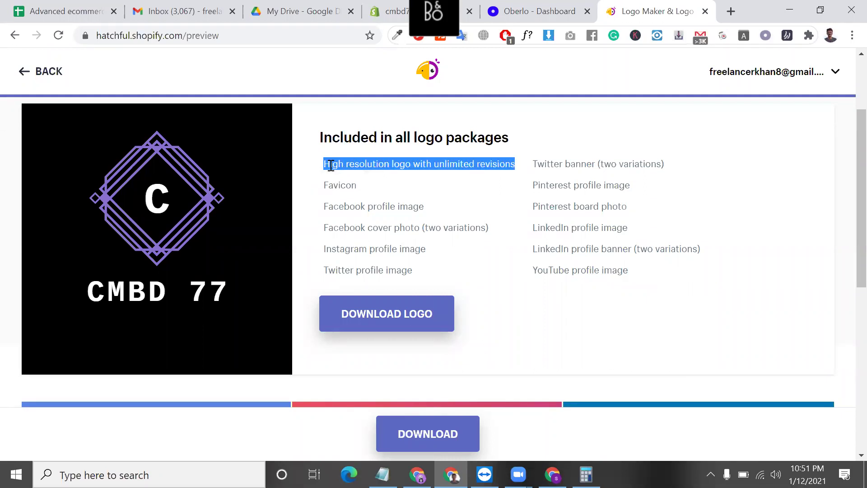
pyautogui.doubleClick(331, 165)
pyautogui.tripleClick(354, 166)
pyautogui.scroll(-2, 406, 194)
pyautogui.scroll(4, 423, 242)
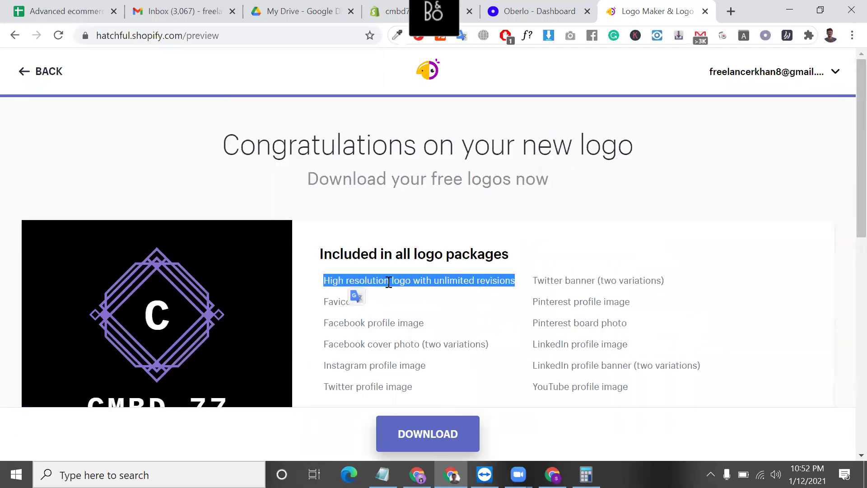
pyautogui.scroll(-1, 389, 281)
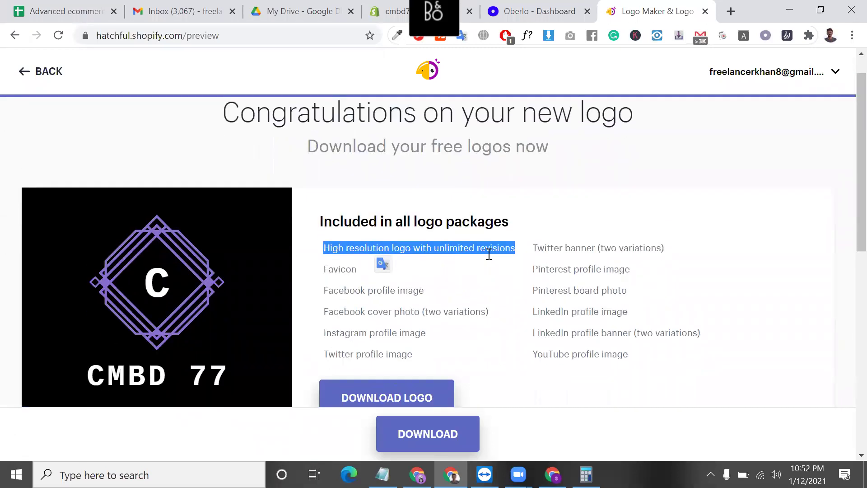
pyautogui.scroll(-1, 465, 247)
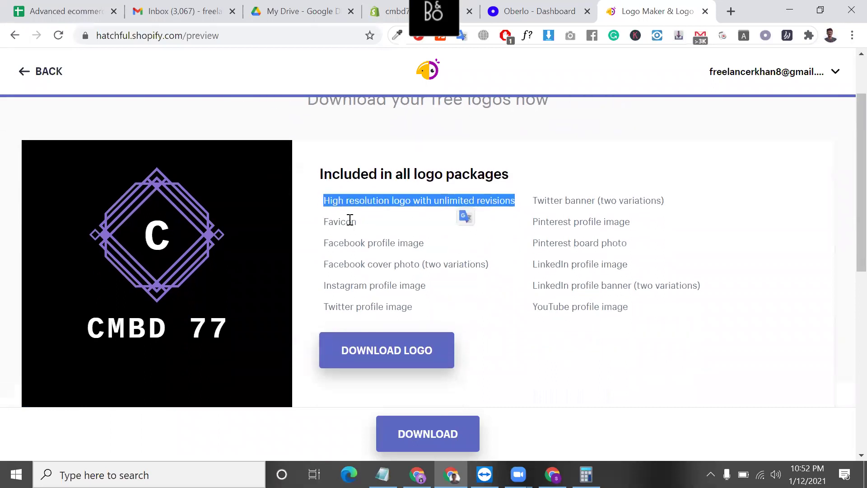
pyautogui.doubleClick(350, 221)
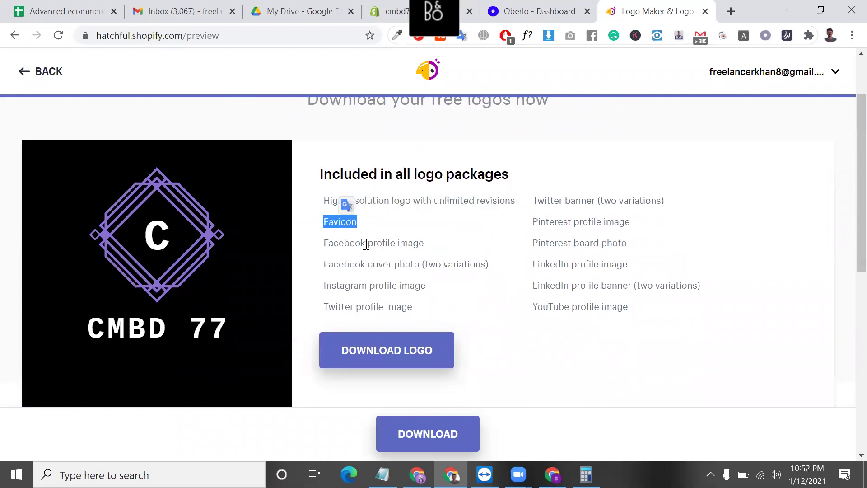
pyautogui.tripleClick(366, 244)
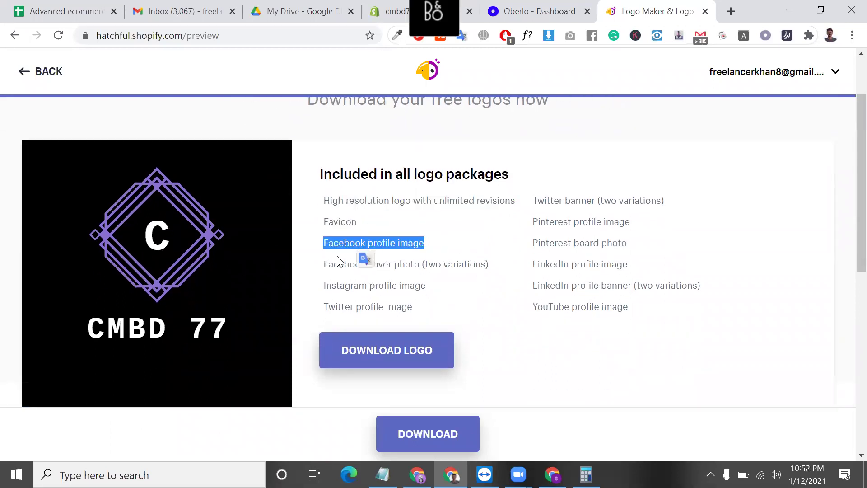
pyautogui.tripleClick(346, 246)
pyautogui.tripleClick(391, 267)
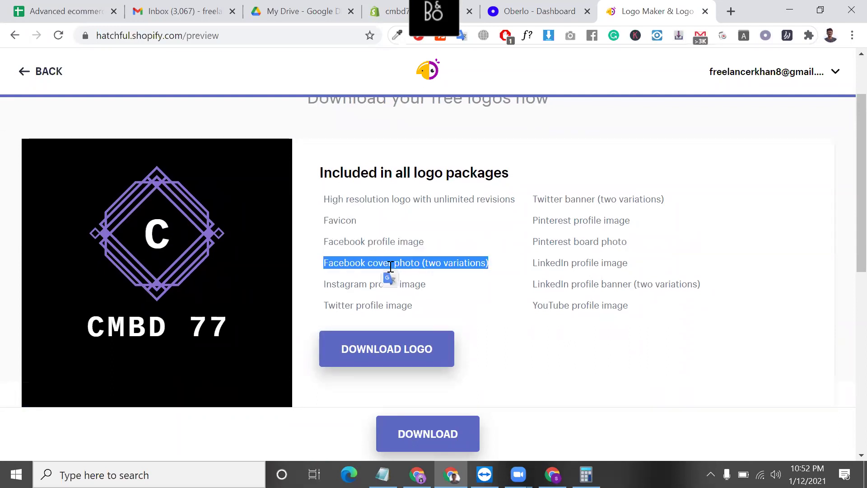
pyautogui.scroll(-1, 406, 253)
pyautogui.scroll(-5, 451, 209)
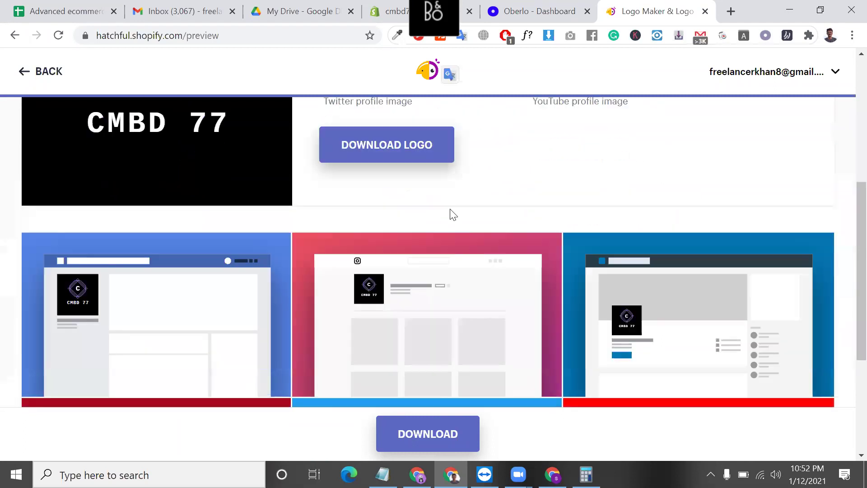
pyautogui.scroll(1, 551, 208)
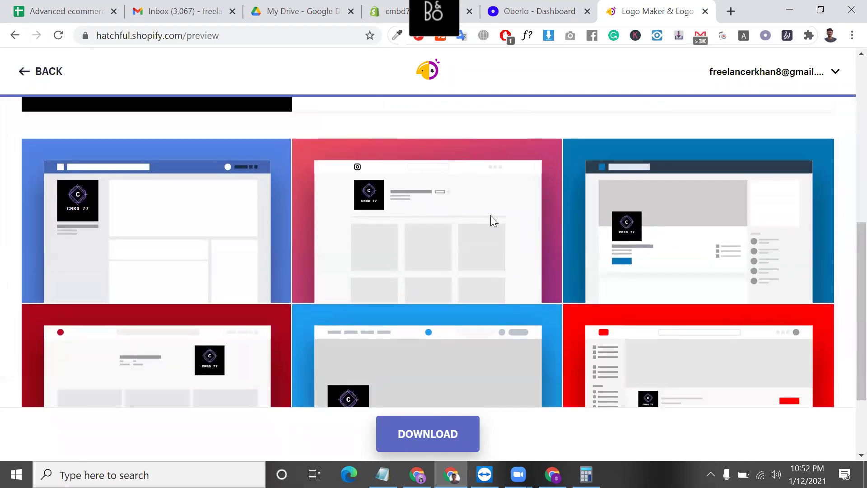
pyautogui.scroll(4, 490, 214)
pyautogui.click(360, 240)
pyautogui.tripleClick(360, 241)
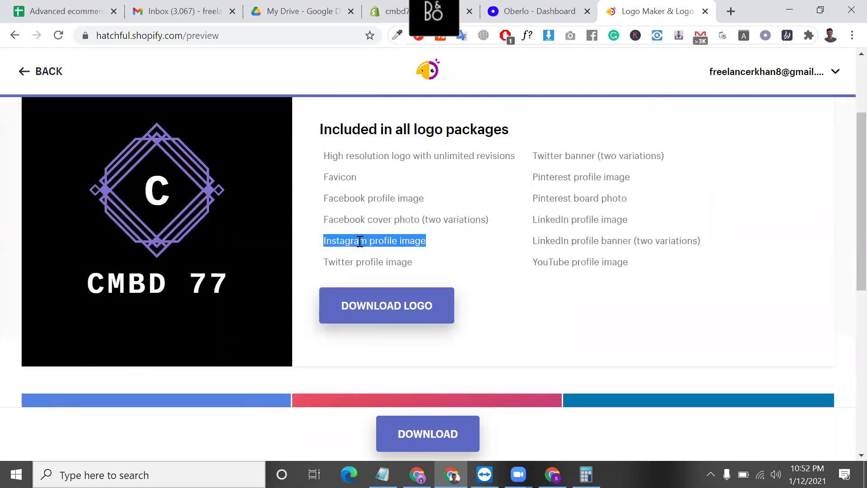
pyautogui.tripleClick(375, 261)
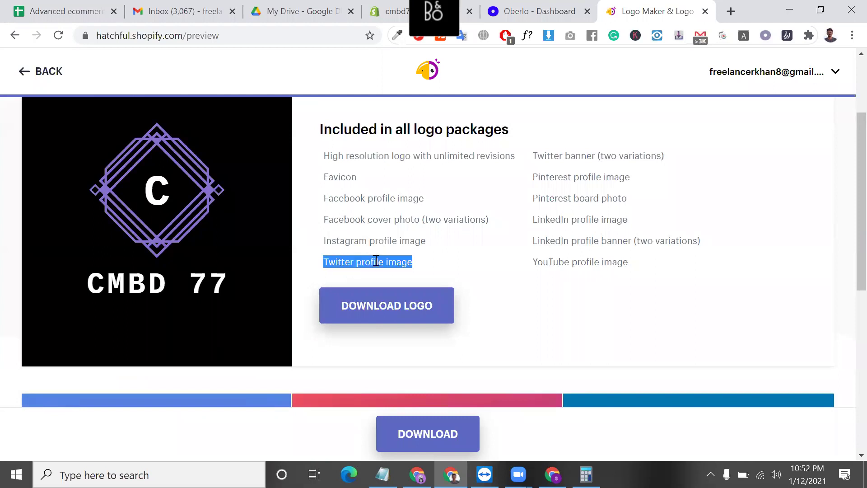
pyautogui.tripleClick(557, 157)
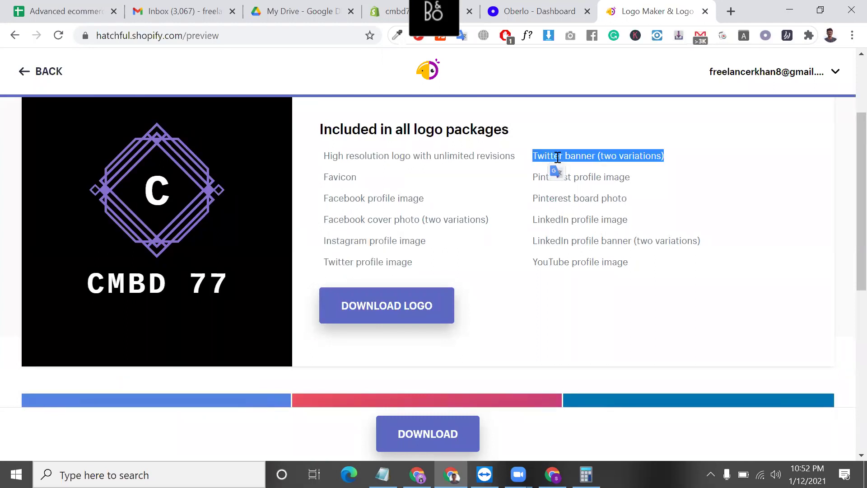
pyautogui.click(602, 173)
pyautogui.tripleClick(602, 173)
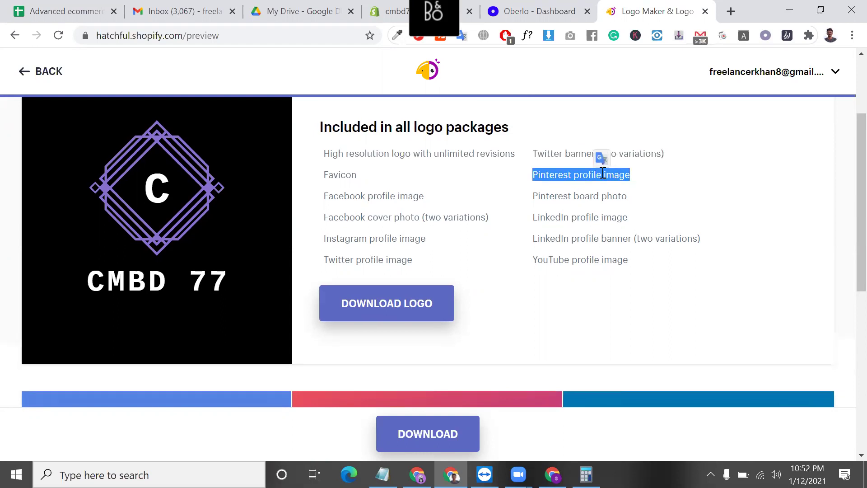
pyautogui.scroll(-3, 567, 240)
pyautogui.scroll(2, 567, 240)
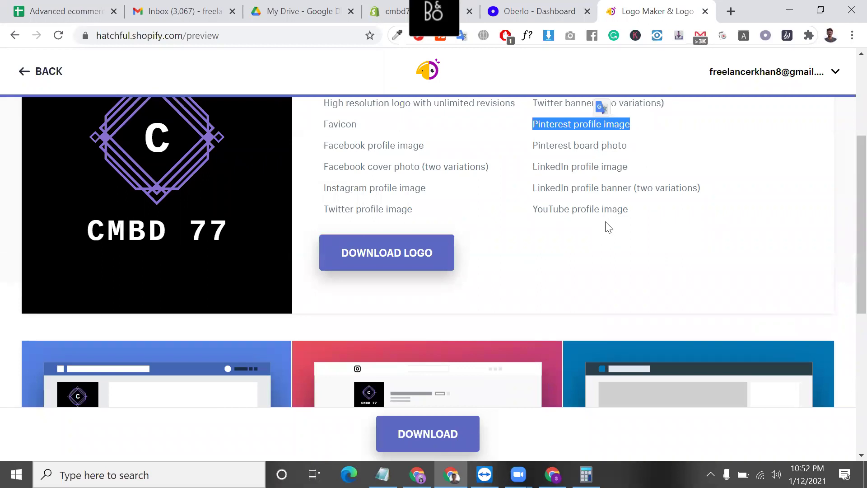
# - Download the CMBD 77 logo package and wait for the Your logos page
pyautogui.scroll(1, 608, 227)
pyautogui.click(417, 316)
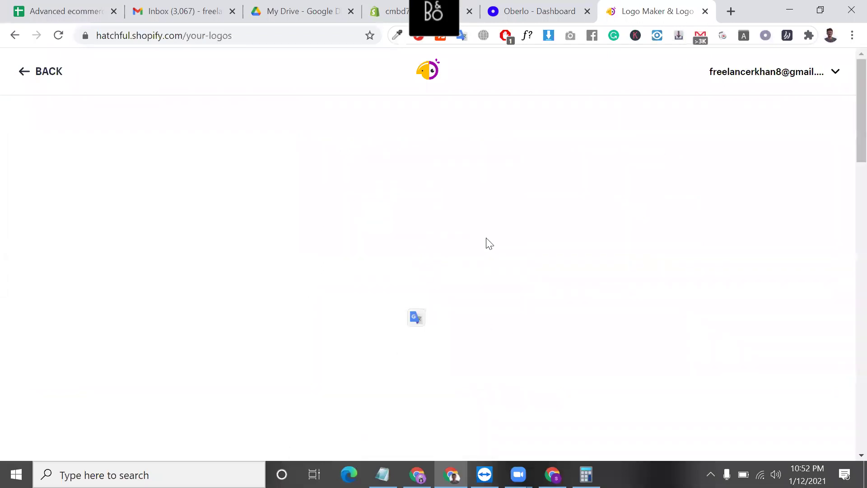
pyautogui.scroll(-1, 485, 292)
pyautogui.scroll(-4, 484, 286)
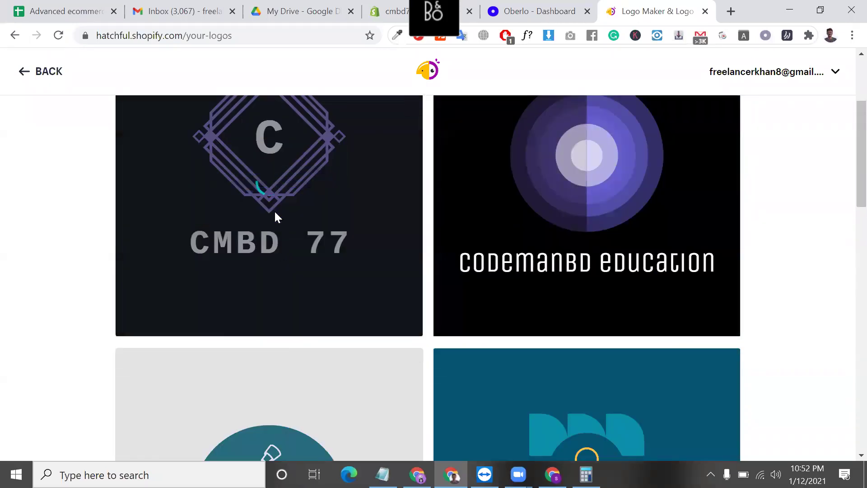
pyautogui.moveTo(275, 213)
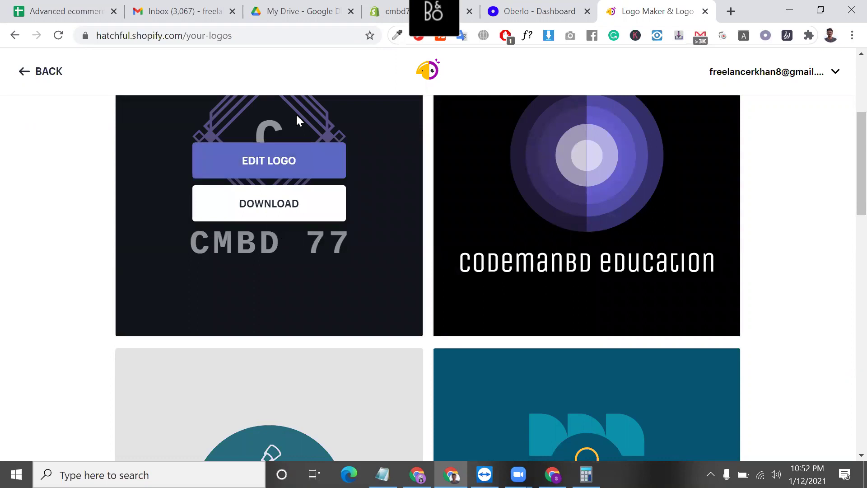
pyautogui.scroll(2, 329, 167)
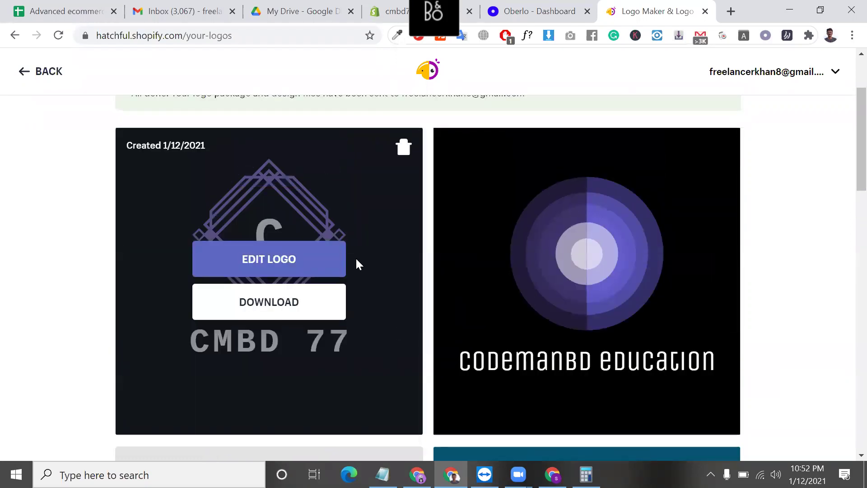
pyautogui.scroll(2, 356, 257)
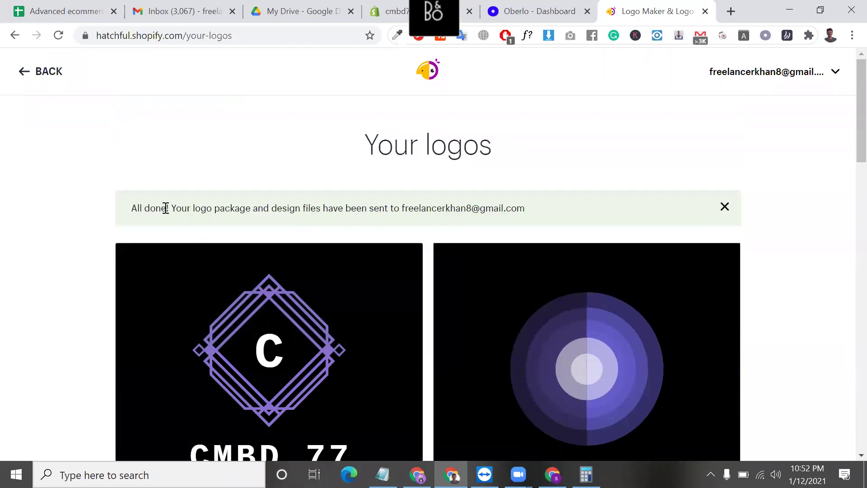
# - Select the words of the 'All done!' confirmation banner to review the e-mailed files
pyautogui.doubleClick(225, 205)
pyautogui.click(291, 212)
pyautogui.doubleClick(290, 212)
pyautogui.doubleClick(409, 209)
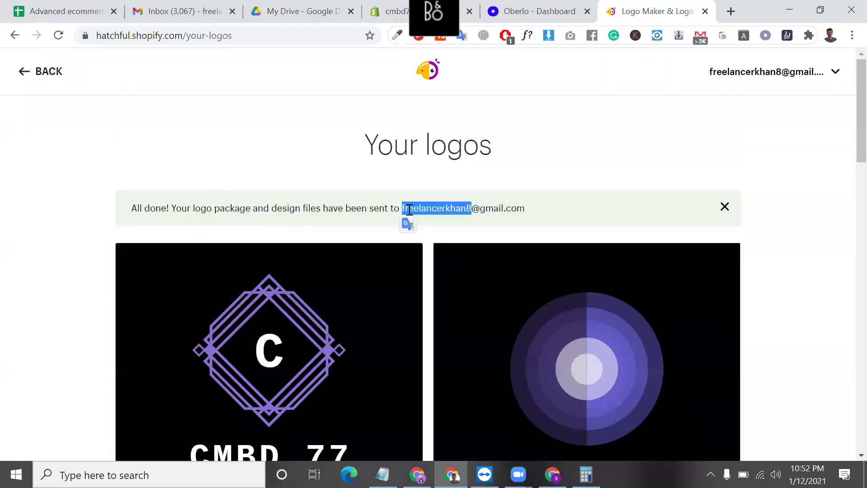
pyautogui.tripleClick(480, 207)
pyautogui.scroll(-1, 480, 210)
pyautogui.scroll(1, 481, 210)
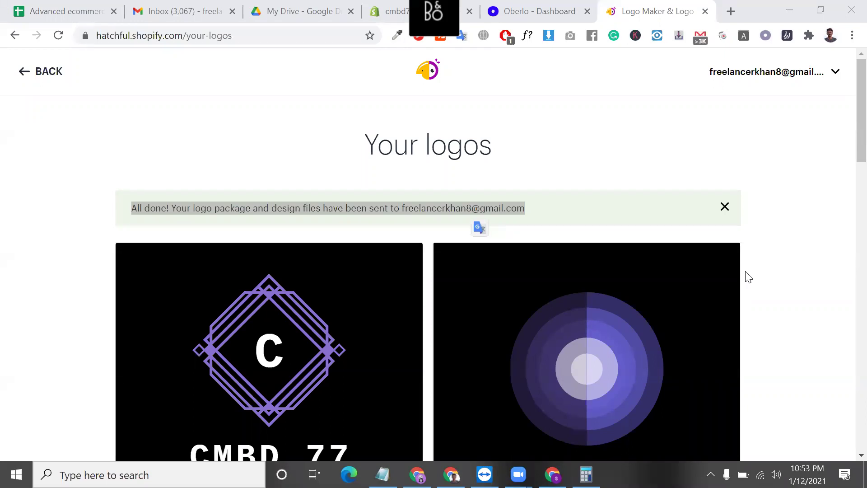
pyautogui.scroll(-3, 433, 248)
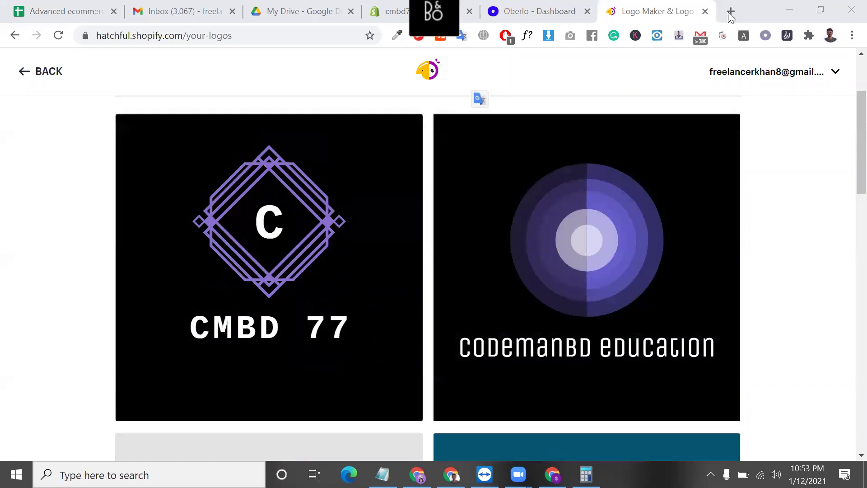
# - Open burst.shopify.com in a new tab and focus its photo search box
pyautogui.click(728, 13)
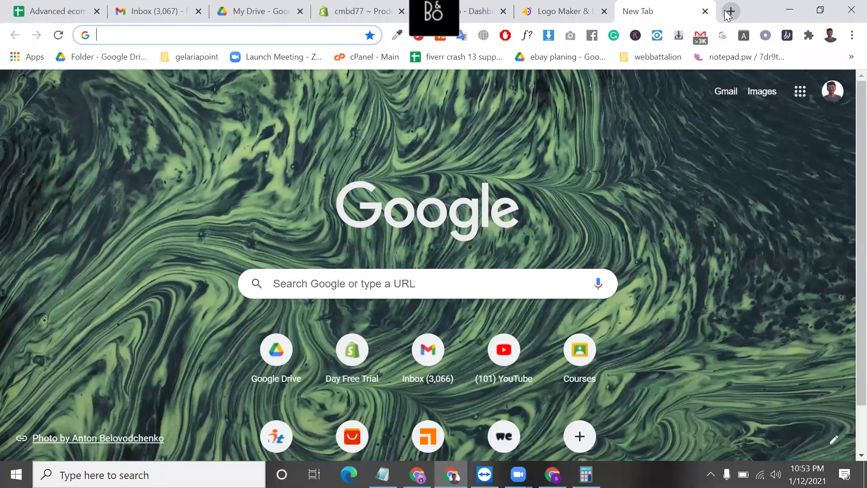
pyautogui.write('B')
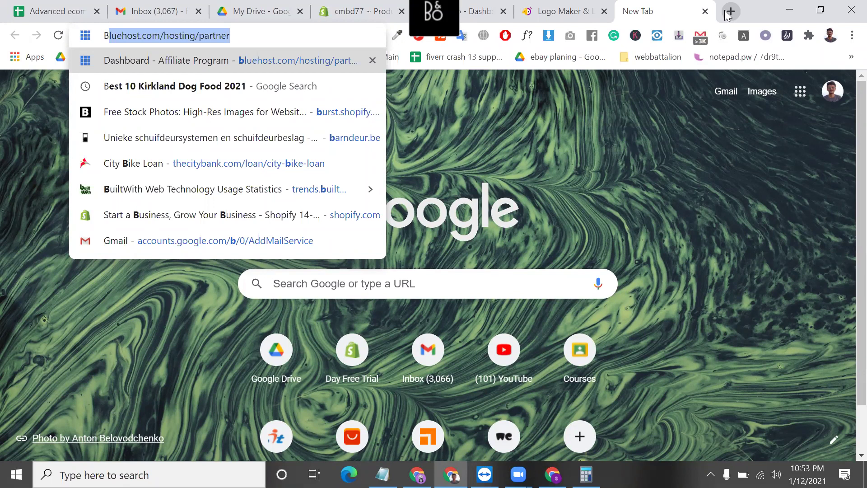
pyautogui.write('UR')
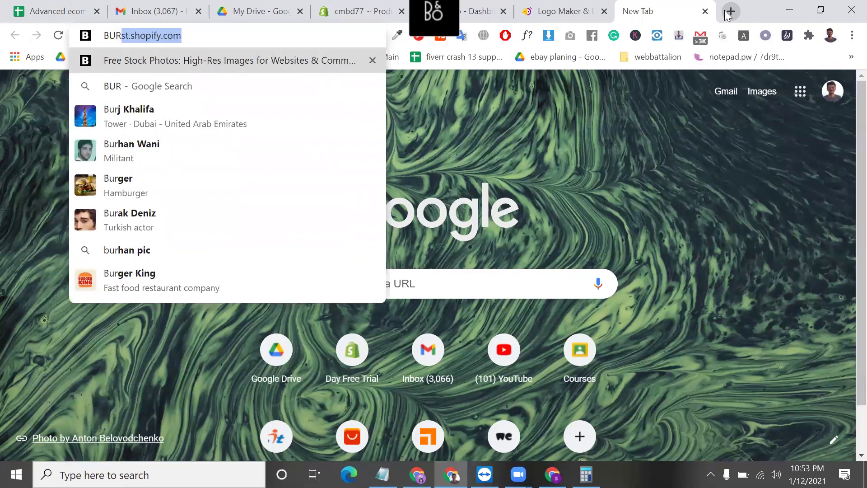
pyautogui.press('Return')
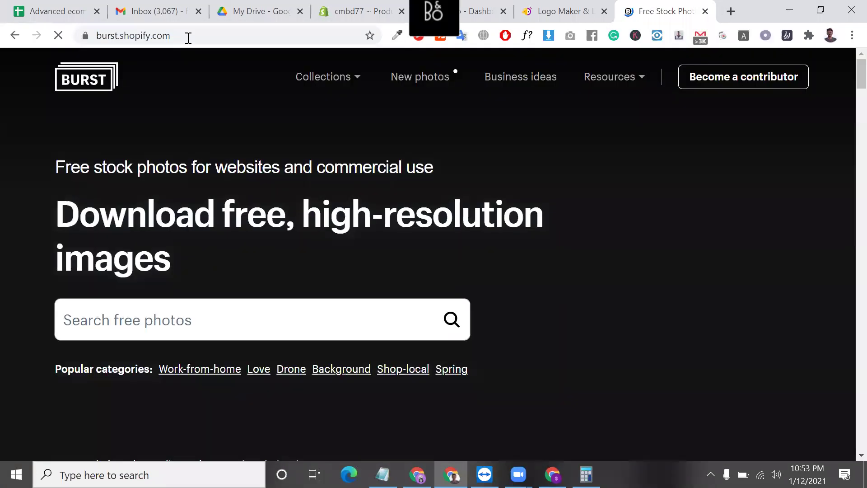
pyautogui.click(188, 37)
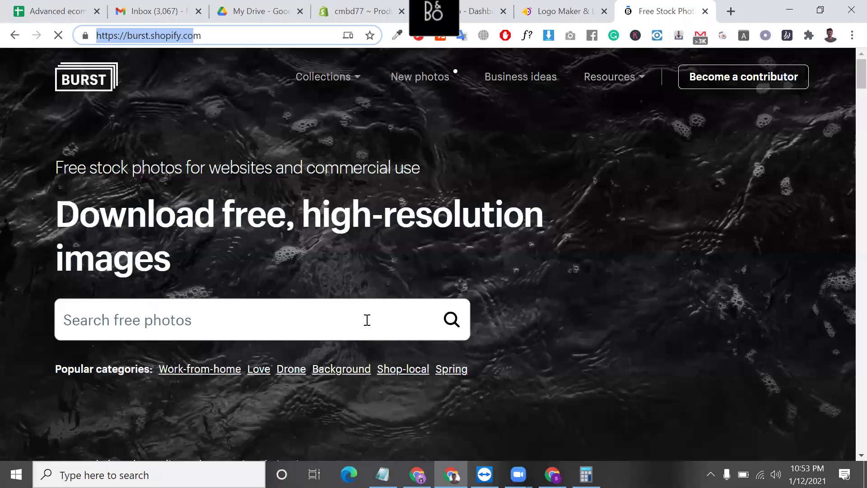
pyautogui.click(367, 319)
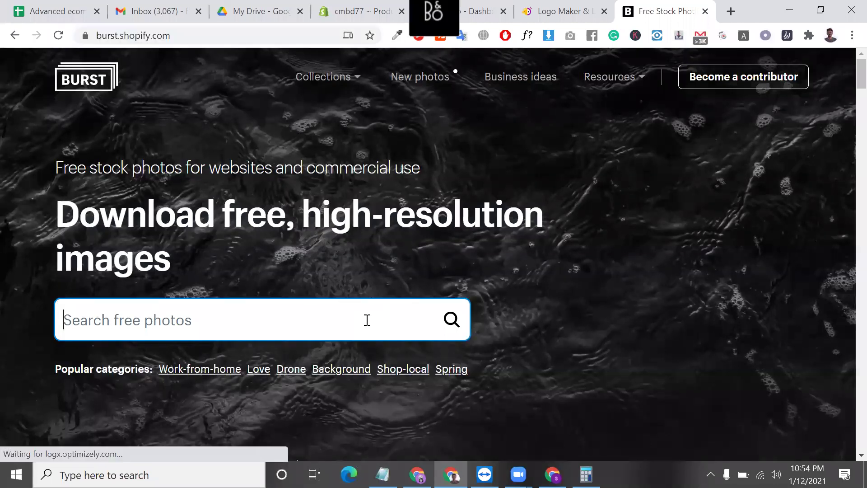
# - Browse the Burst page, select its address, then switch back to the Logo Maker tab
pyautogui.scroll(-4, 367, 320)
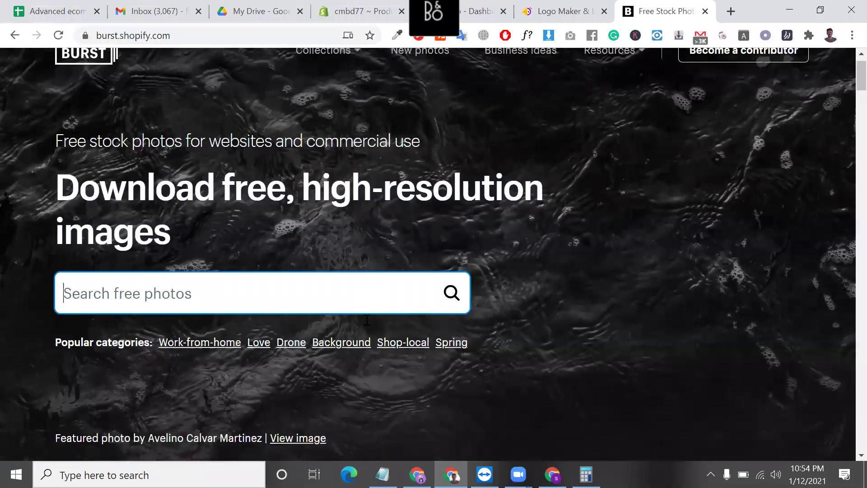
pyautogui.scroll(3, 354, 139)
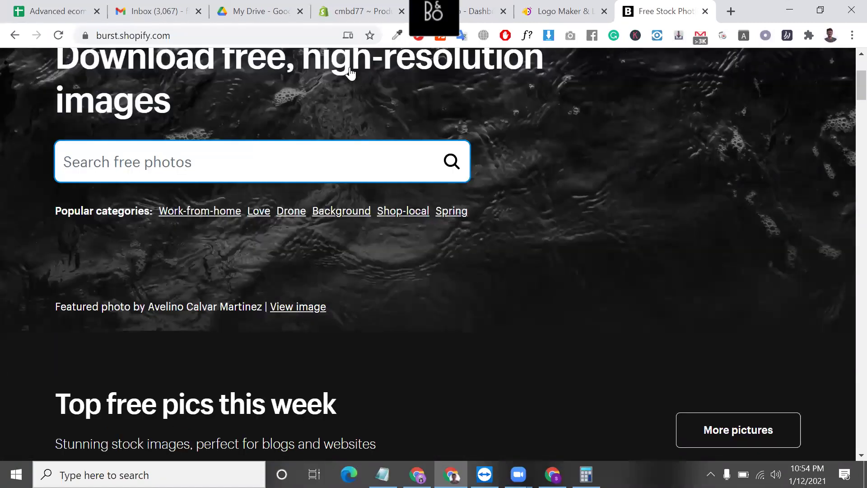
pyautogui.scroll(1, 353, 251)
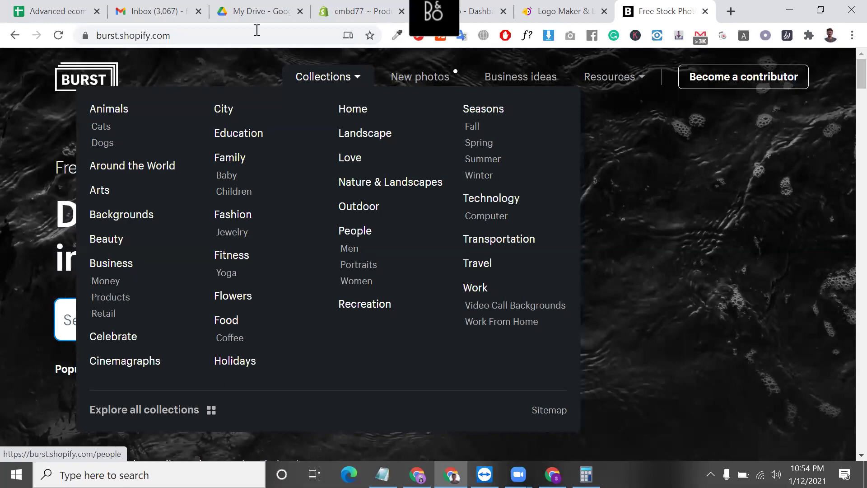
pyautogui.hotkey('ctrl', 'l')
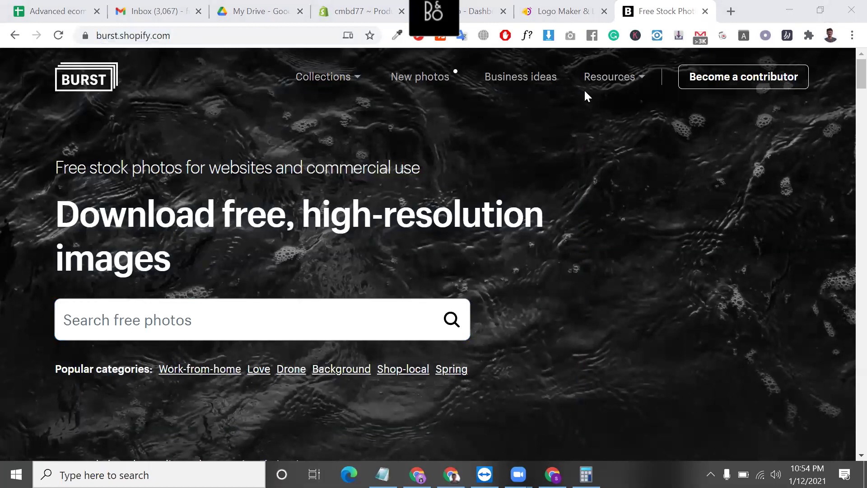
pyautogui.hotkey('ctrl', 'shift', 'Tab')
# - Select the Hatchful page address, then close the Logo Maker tab and confirm Leave
pyautogui.click(243, 36)
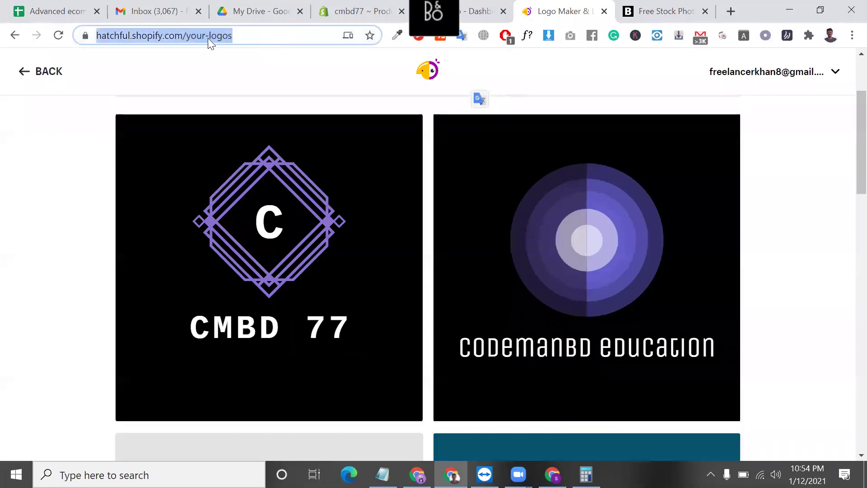
pyautogui.click(185, 35)
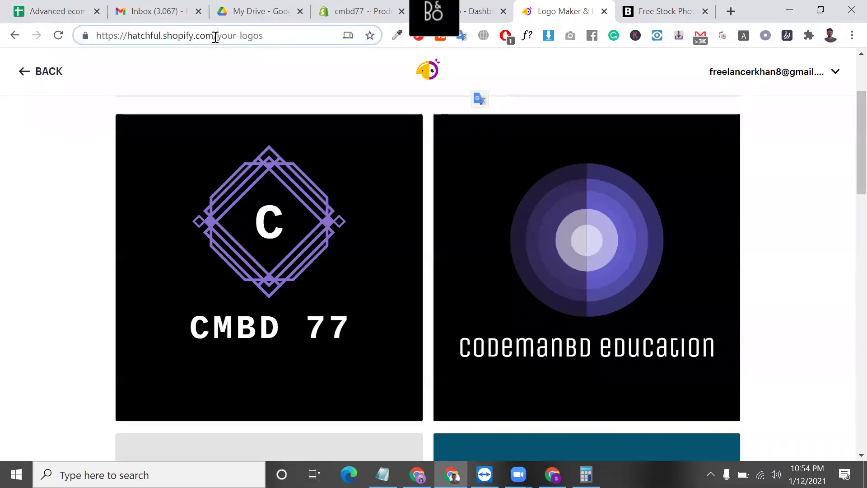
pyautogui.moveTo(217, 36); pyautogui.dragTo(166, 36)
pyautogui.moveTo(107, 39); pyautogui.dragTo(64, 51)
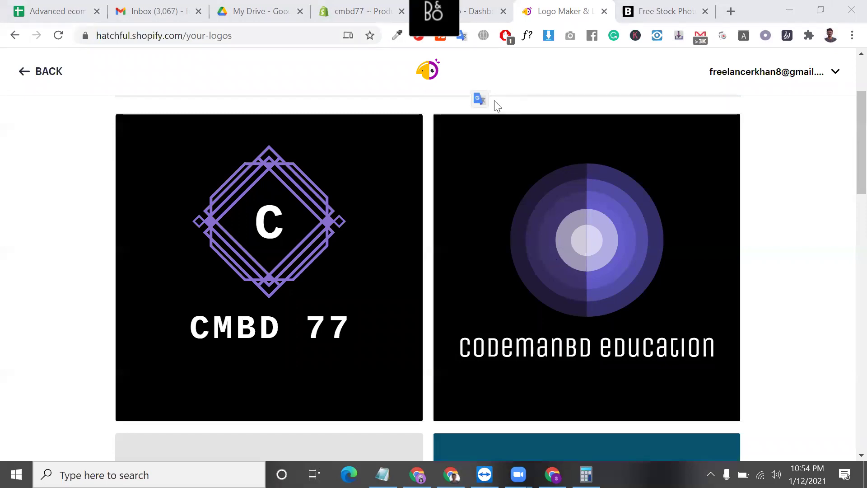
pyautogui.scroll(3, 550, 176)
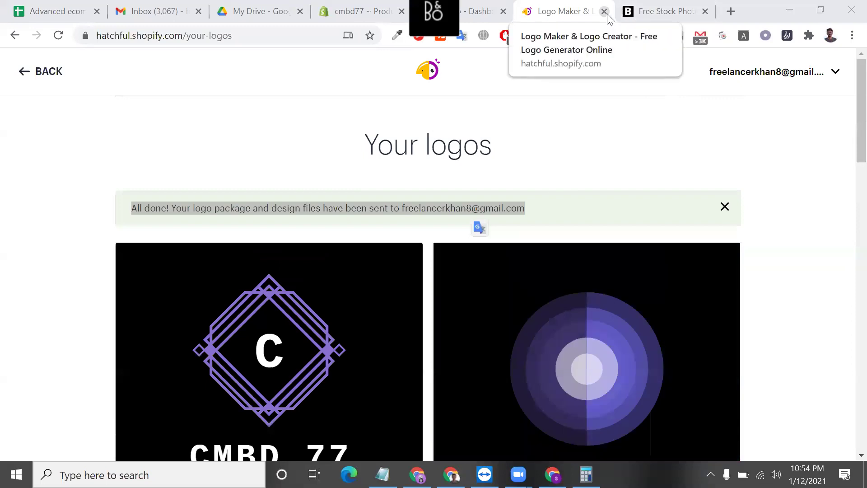
pyautogui.click(606, 14)
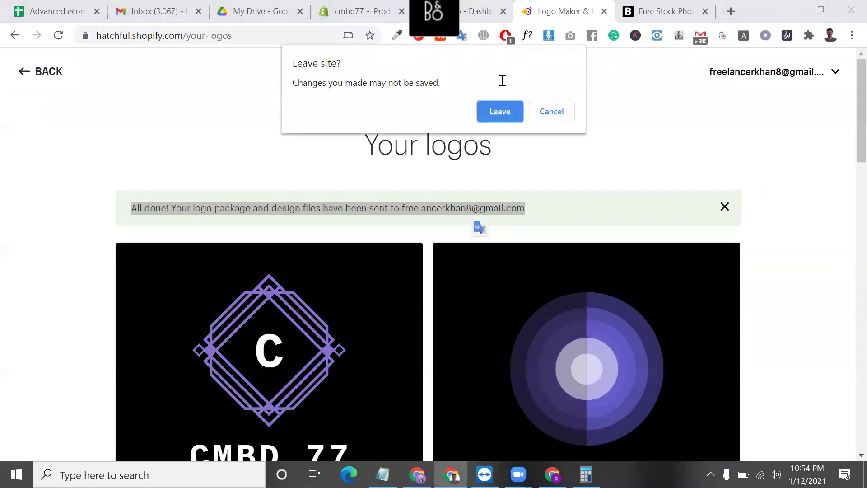
pyautogui.click(506, 118)
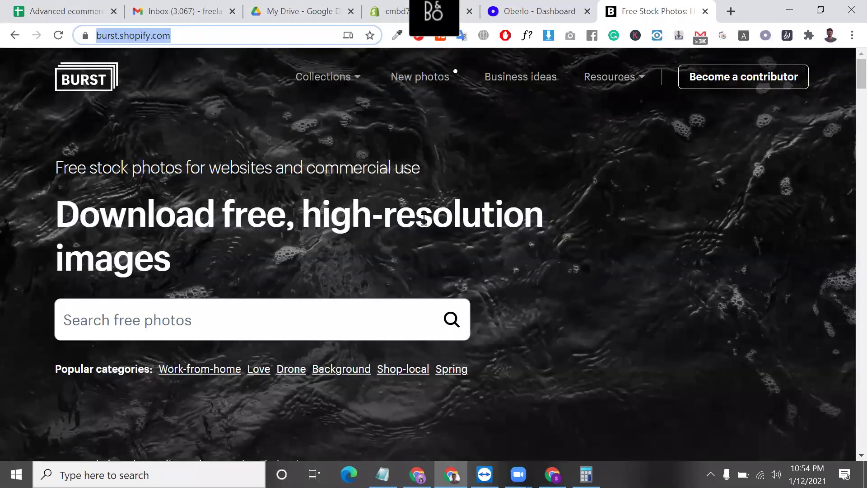
# - Go to Burst's Dogs photo collection from the collections list
pyautogui.press('End')
pyautogui.hotkey('ctrl', 'shift', 'Left')
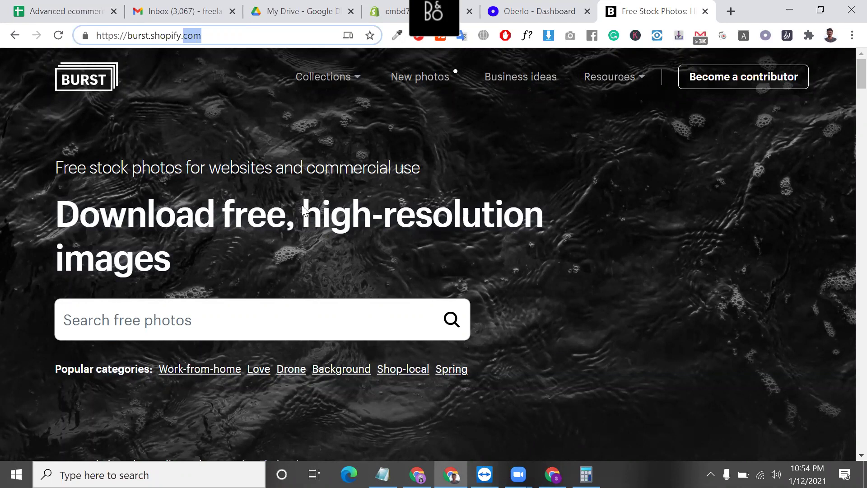
pyautogui.moveTo(362, 75)
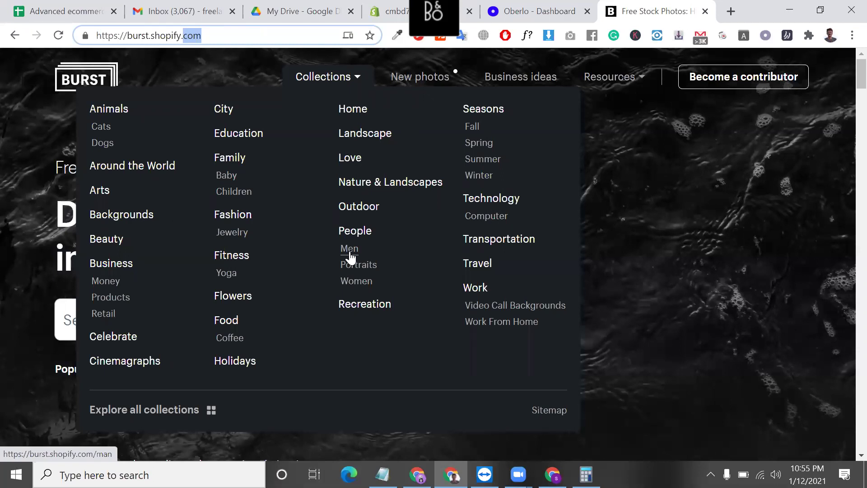
pyautogui.click(312, 78)
pyautogui.click(311, 78)
pyautogui.click(103, 143)
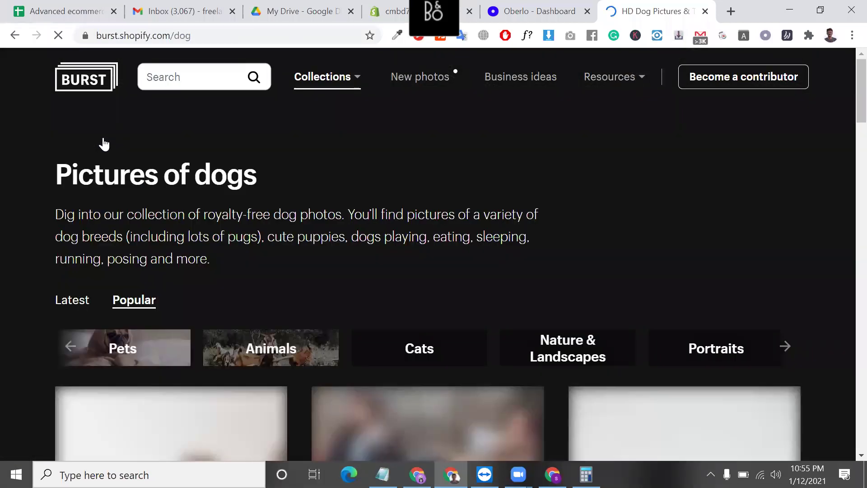
pyautogui.scroll(-4, 243, 295)
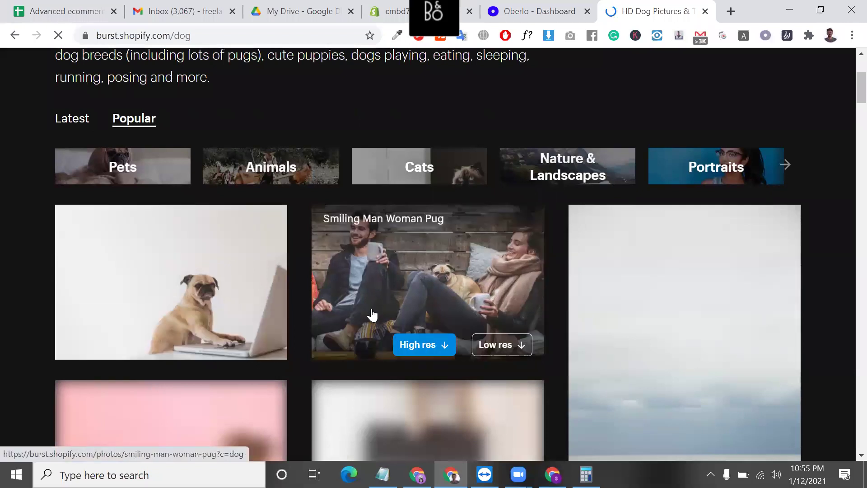
pyautogui.scroll(-2, 435, 260)
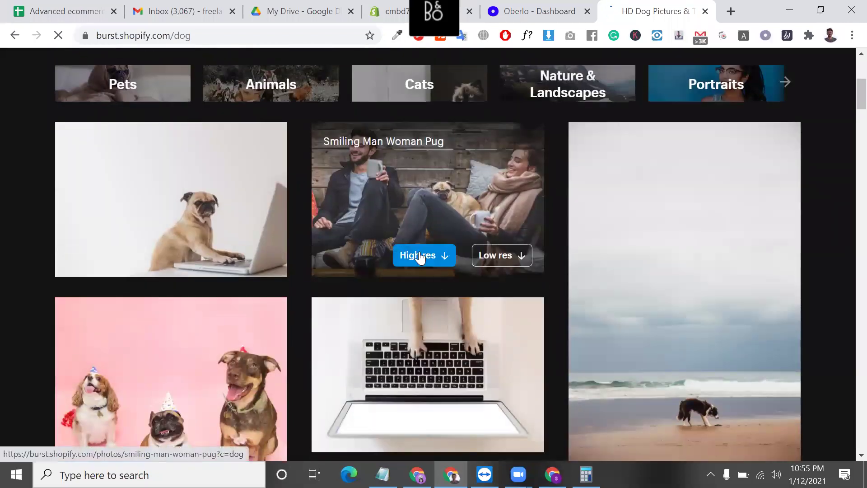
# - Download the high-res Smiling Man Woman Pug photo and scroll further through the dog photos
pyautogui.click(429, 257)
pyautogui.scroll(-1, 220, 368)
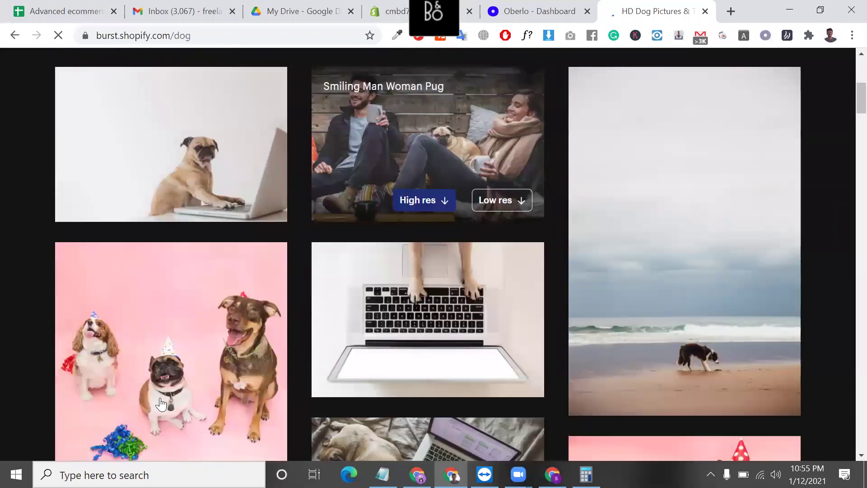
pyautogui.scroll(-1, 190, 407)
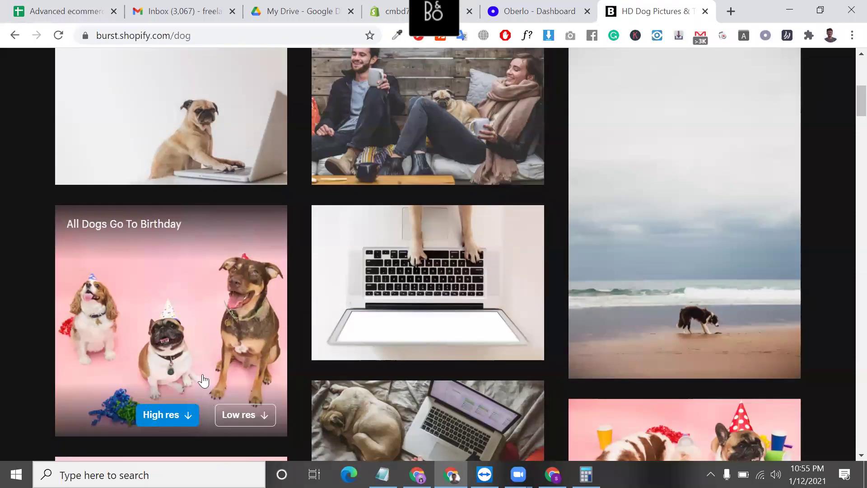
pyautogui.scroll(-3, 203, 381)
pyautogui.scroll(-1, 204, 381)
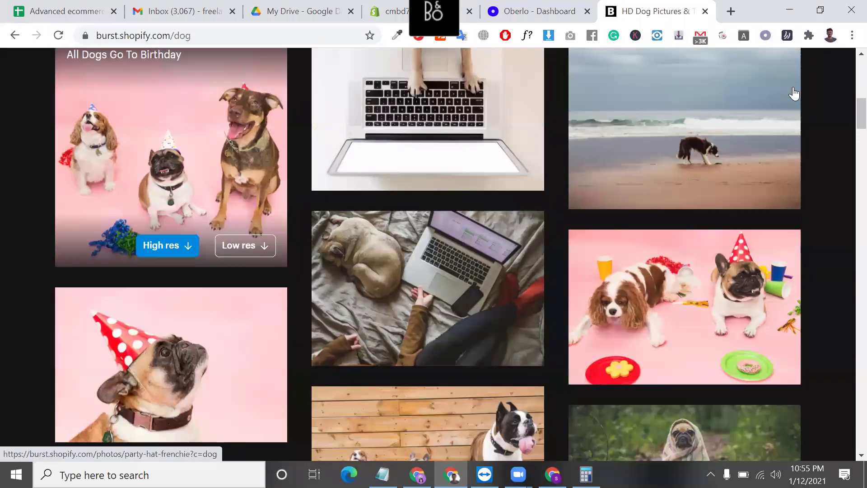
pyautogui.scroll(-2, 794, 93)
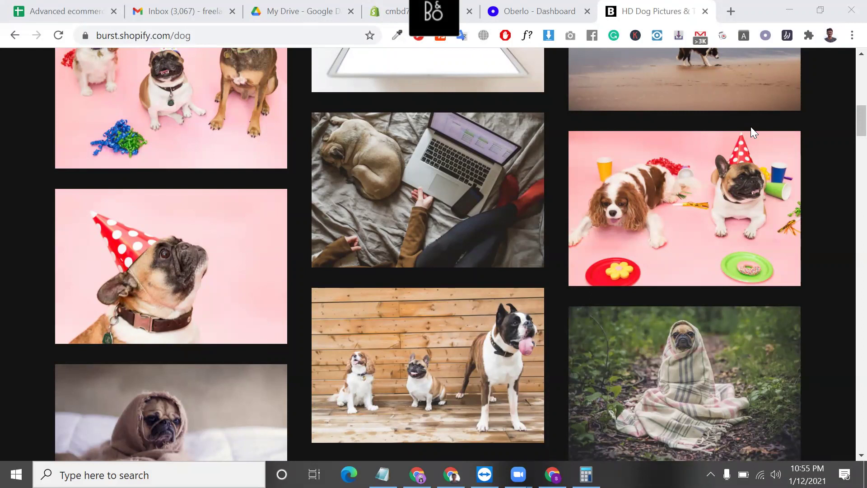
# - In a new tab, search Google for 'copyright free images download'
pyautogui.click(733, 5)
pyautogui.write('CPO')
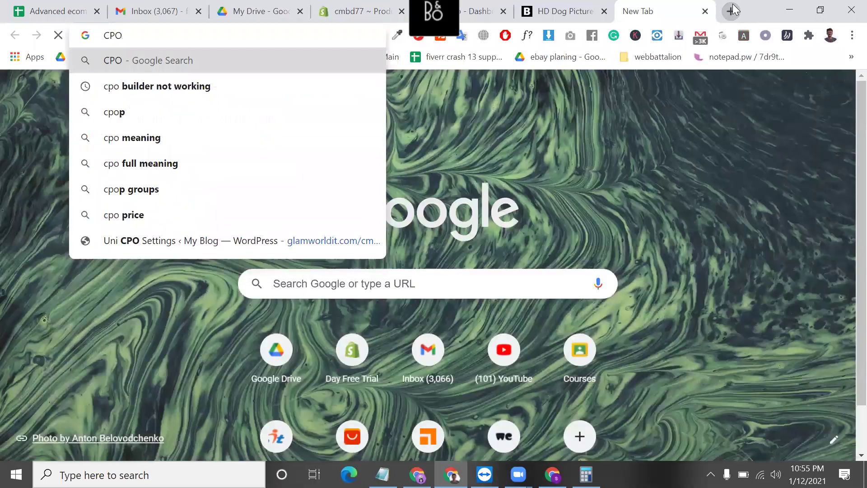
pyautogui.press('BackSpace')
pyautogui.press('BackSpace')
pyautogui.write('OPY RIGHT FREE IM')
pyautogui.press('BackSpace')
pyautogui.write('IMAGE DOWNLOA')
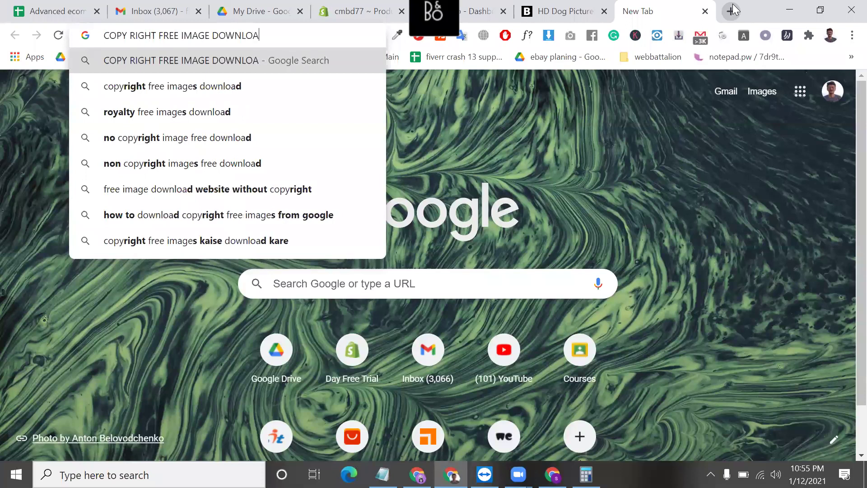
pyautogui.press('Down')
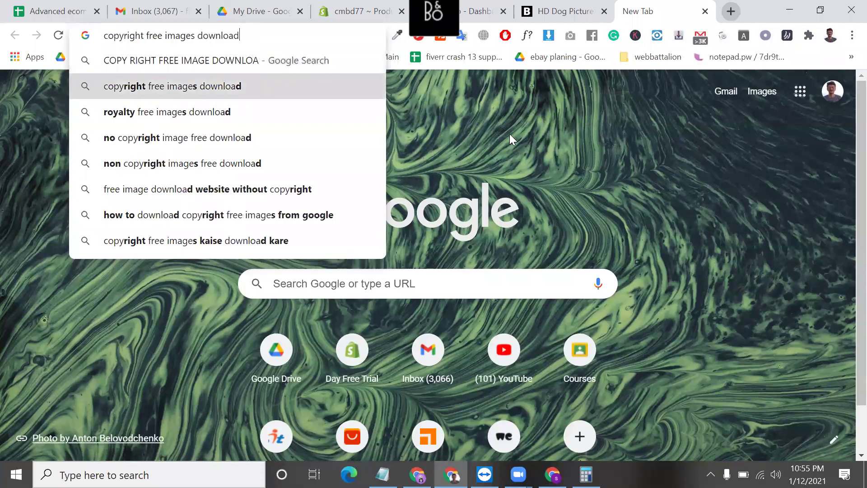
pyautogui.press('Return')
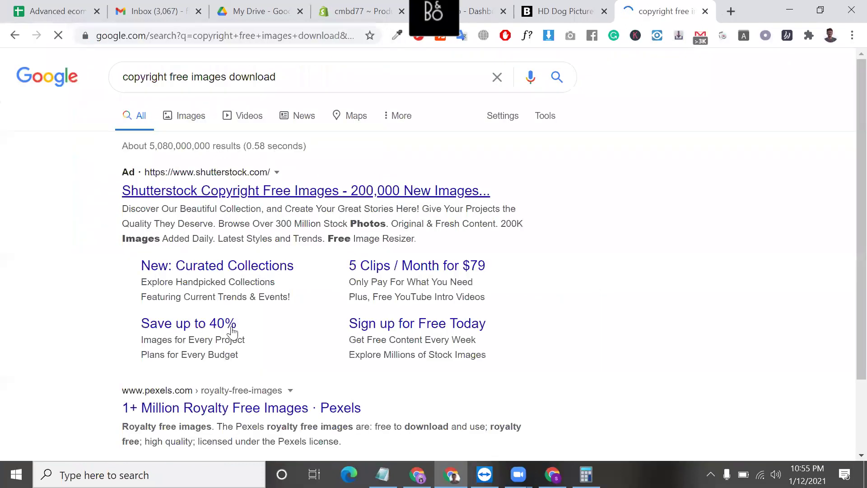
# - Open the Pexels and Unsplash results each in a new tab
pyautogui.scroll(-2, 228, 332)
pyautogui.rightClick(225, 334)
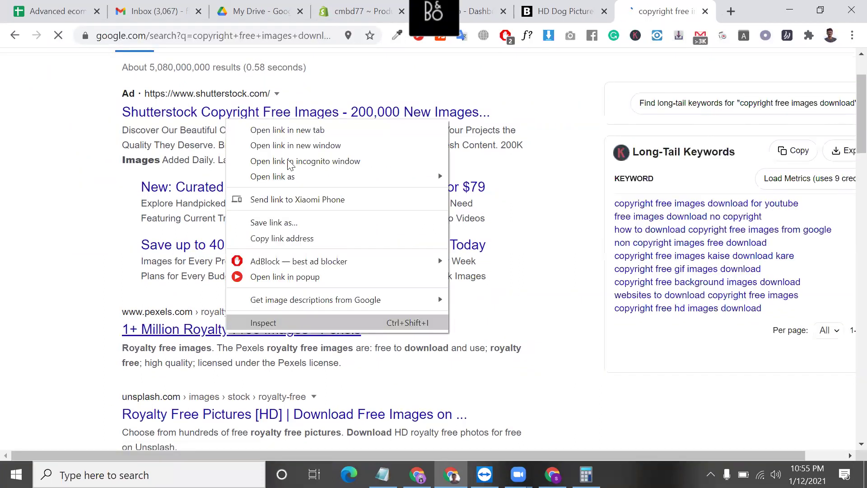
pyautogui.click(284, 130)
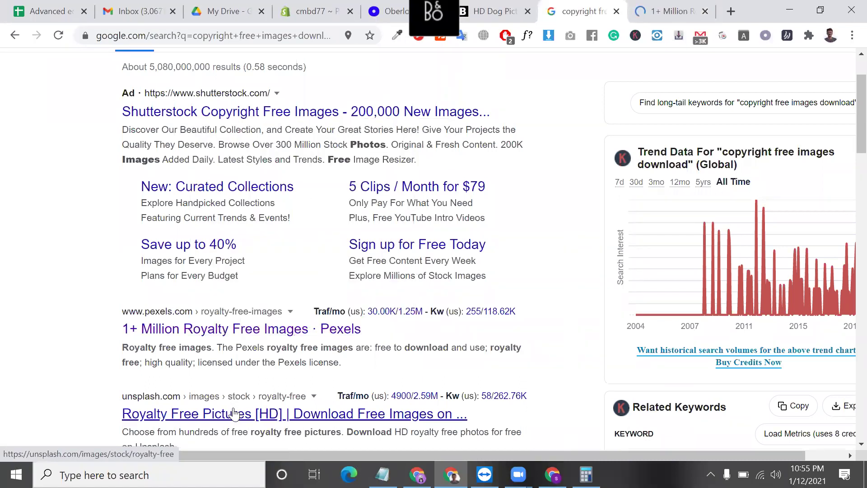
pyautogui.rightClick(233, 413)
pyautogui.click(304, 210)
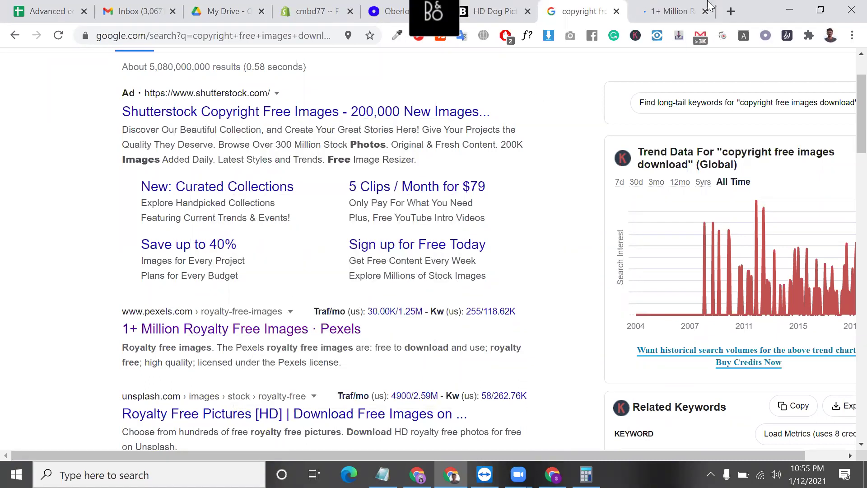
# - Check the Pexels license, download Unsplash's skateboard photo, close Pexels, and copy the photo credit
pyautogui.click(615, 7)
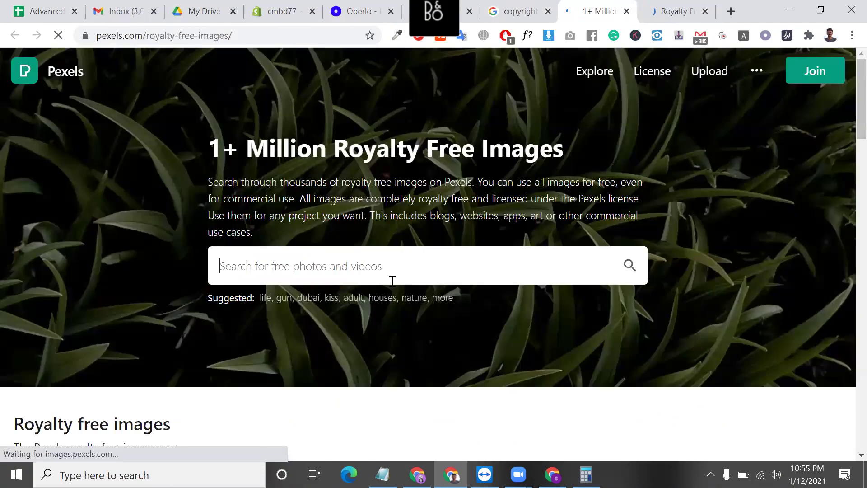
pyautogui.click(664, 81)
pyautogui.click(675, 12)
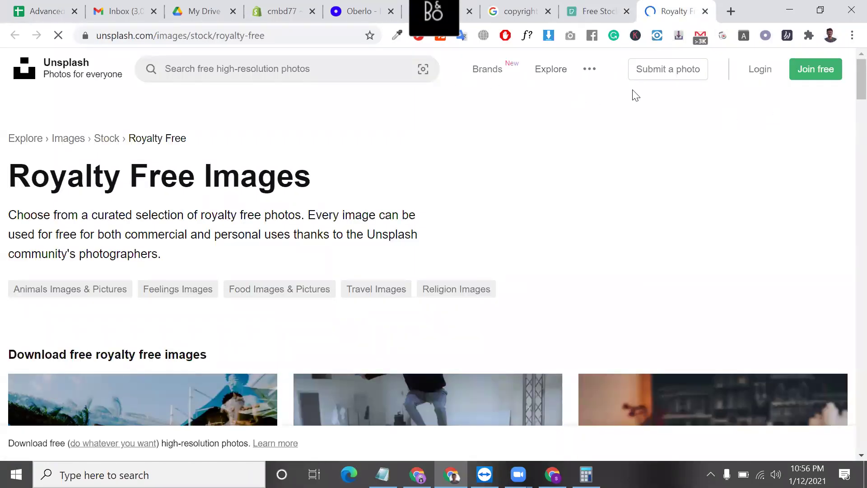
pyautogui.scroll(-1, 395, 275)
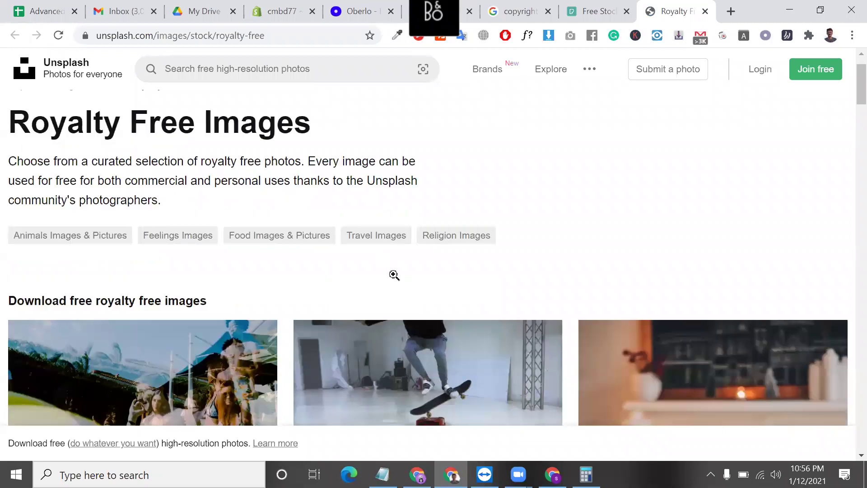
pyautogui.scroll(-3, 397, 293)
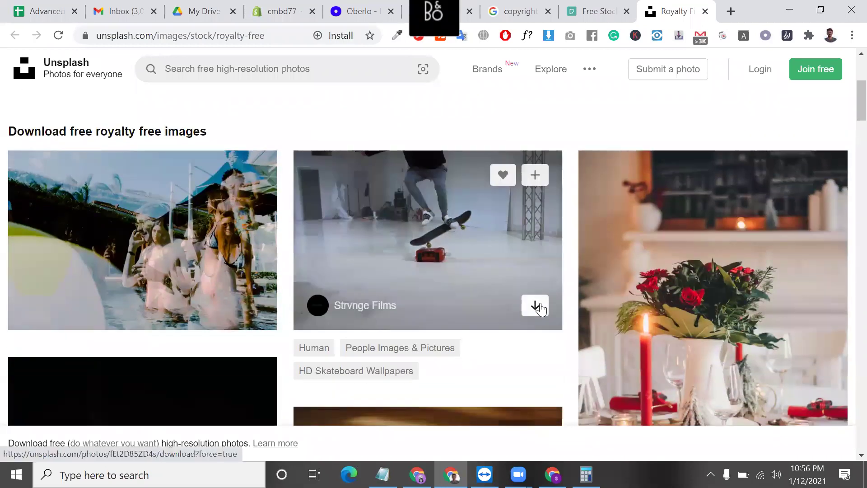
pyautogui.click(536, 306)
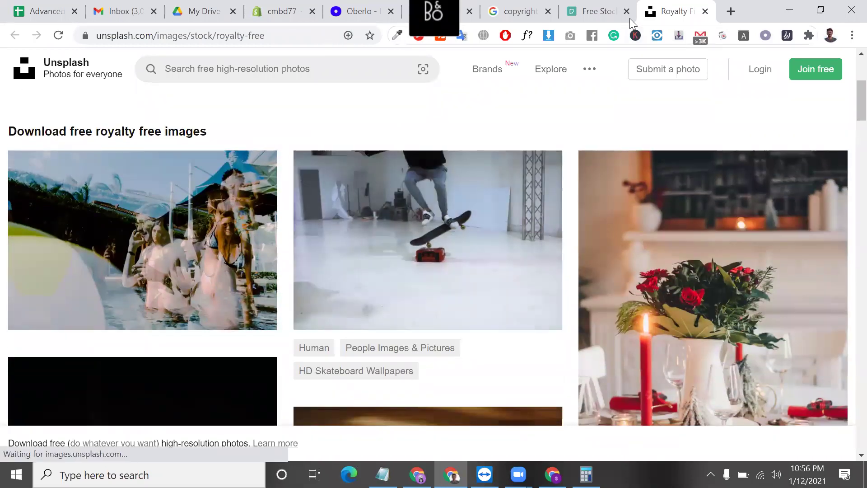
pyautogui.click(626, 12)
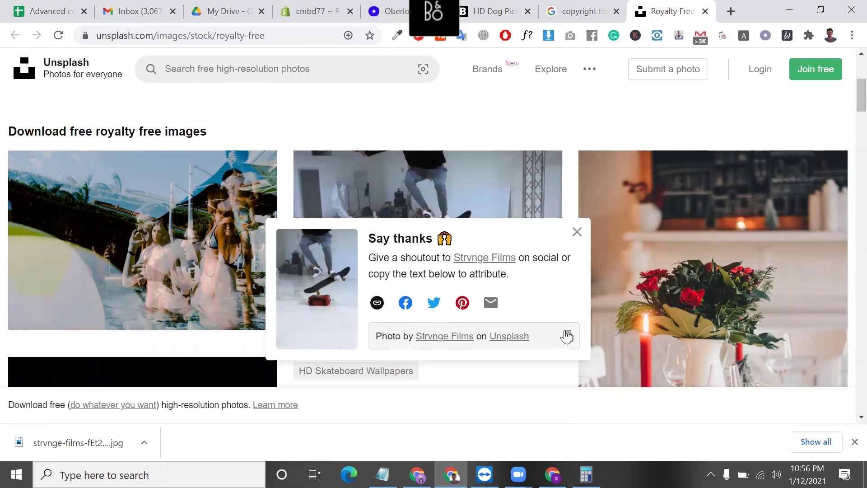
pyautogui.click(568, 336)
# - Close the Google and Unsplash tabs and download the high-res Working From Home photo
pyautogui.click(616, 11)
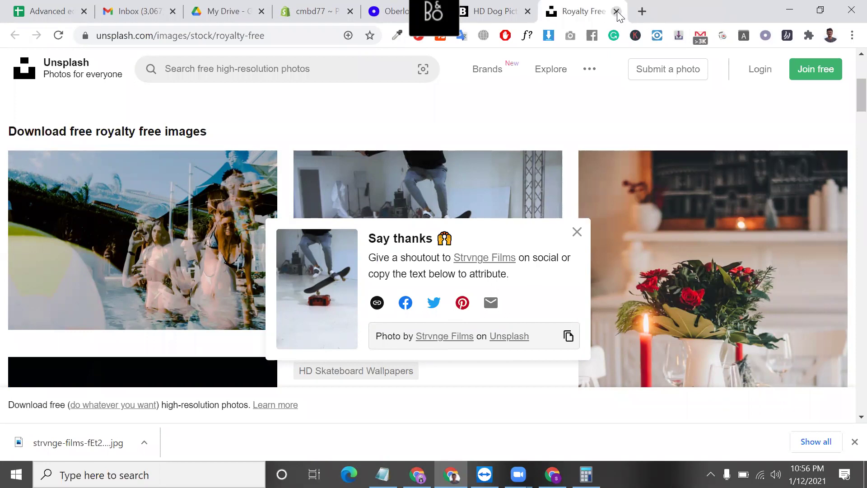
pyautogui.click(616, 11)
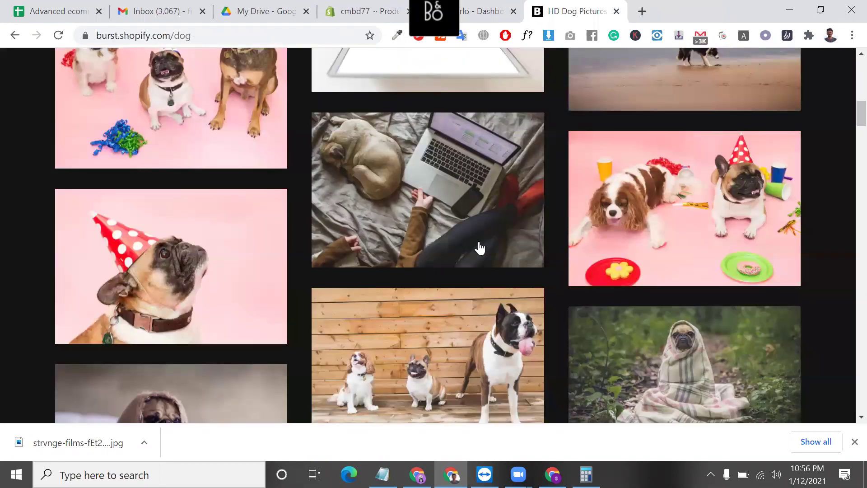
pyautogui.click(416, 245)
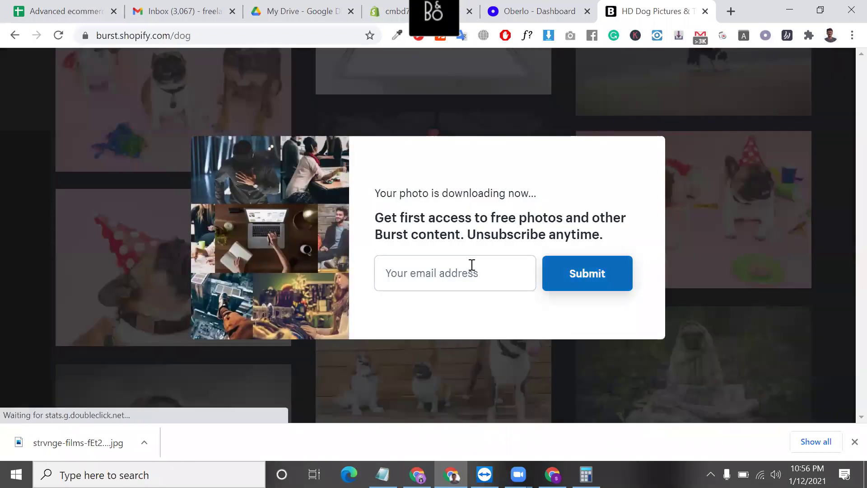
# - Subscribe to Burst updates using the first saved email address
pyautogui.click(470, 265)
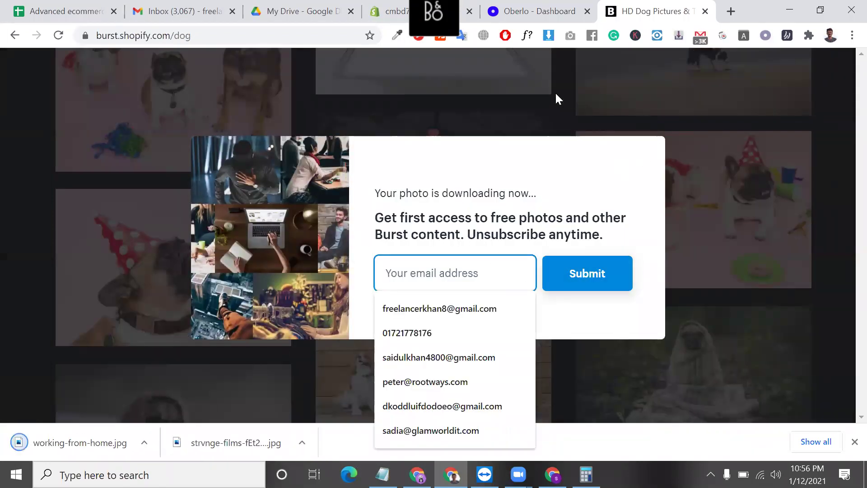
pyautogui.click(524, 176)
pyautogui.click(502, 276)
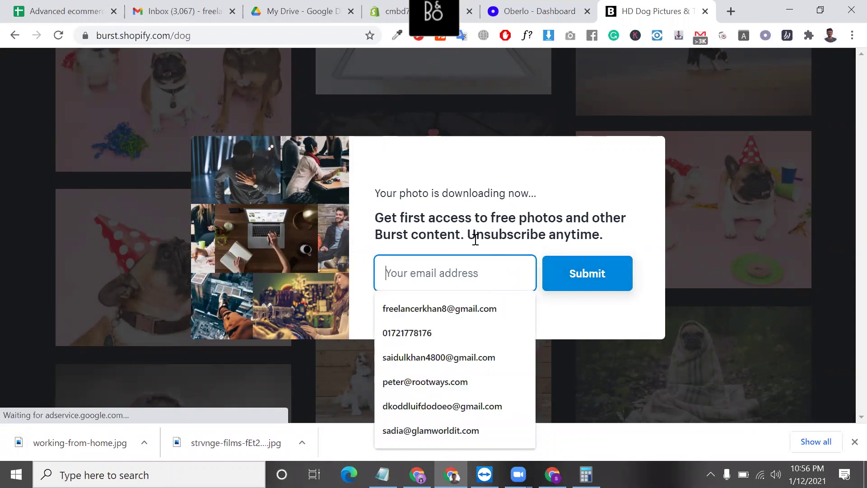
pyautogui.click(208, 67)
pyautogui.click(438, 274)
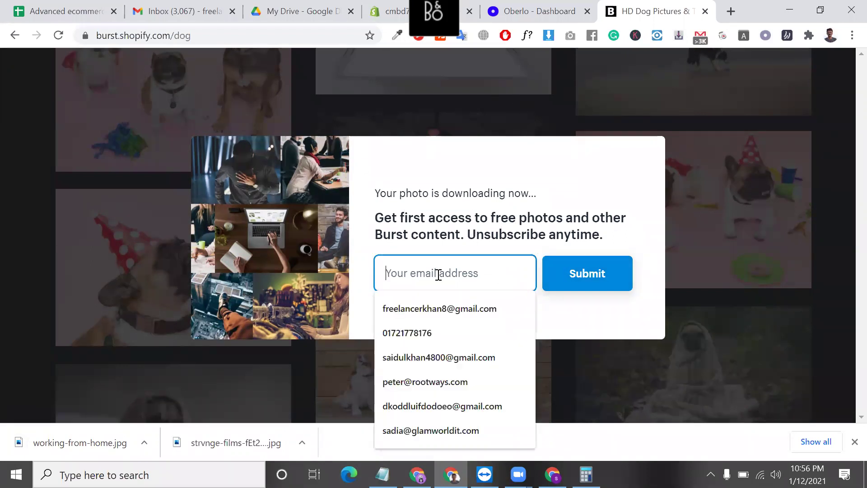
pyautogui.click(437, 303)
pyautogui.click(581, 279)
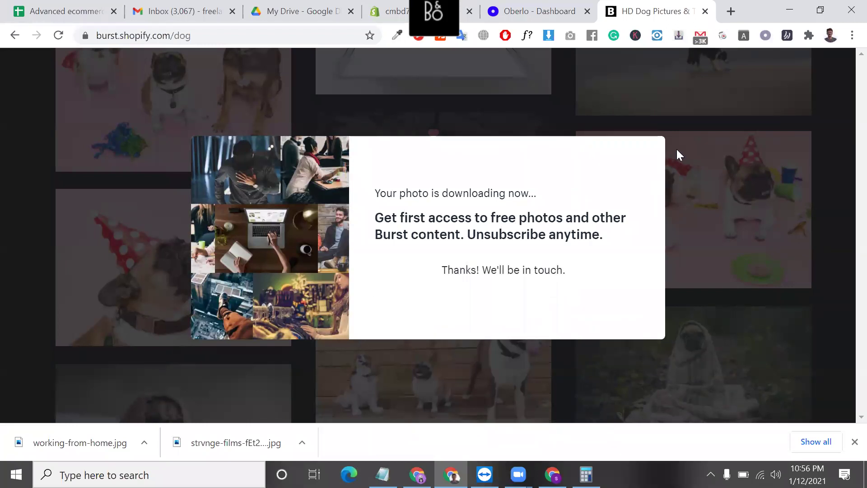
# - Reload the Burst dog photos page and scroll through the grid
pyautogui.click(56, 43)
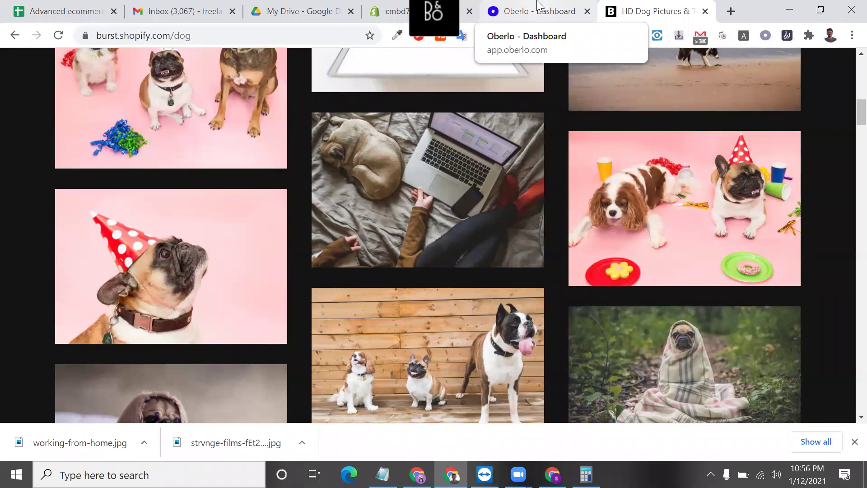
pyautogui.moveTo(591, 233)
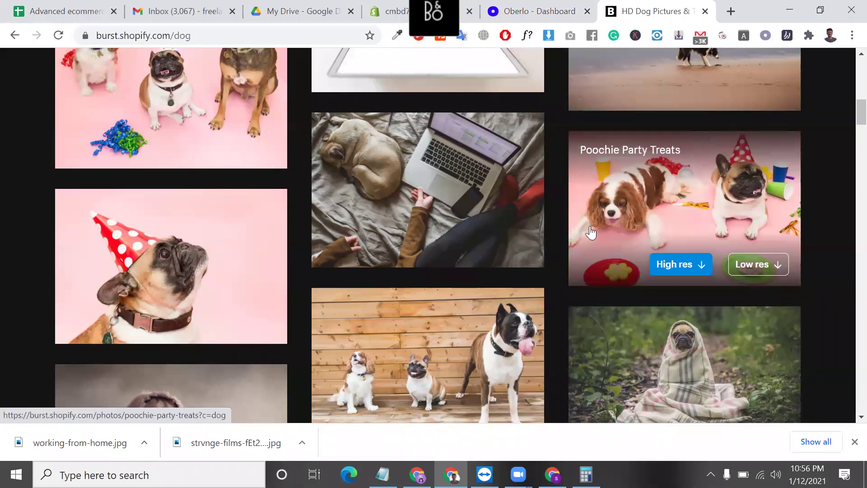
pyautogui.scroll(-7, 590, 233)
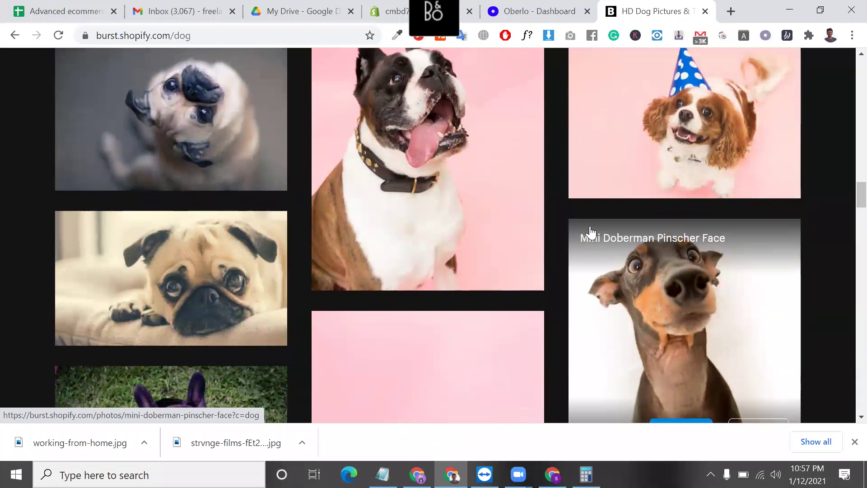
pyautogui.scroll(12, 591, 232)
pyautogui.scroll(10, 181, 90)
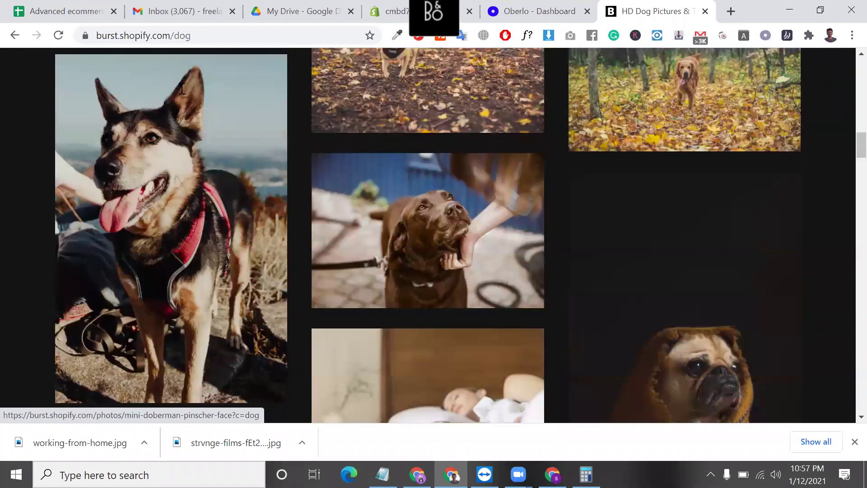
pyautogui.click(182, 86)
pyautogui.write('BATY')
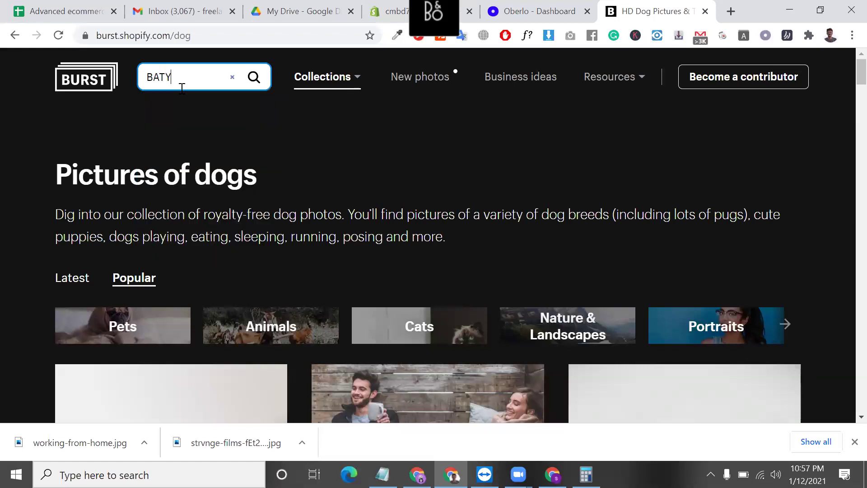
pyautogui.press('BackSpace')
pyautogui.write('BY')
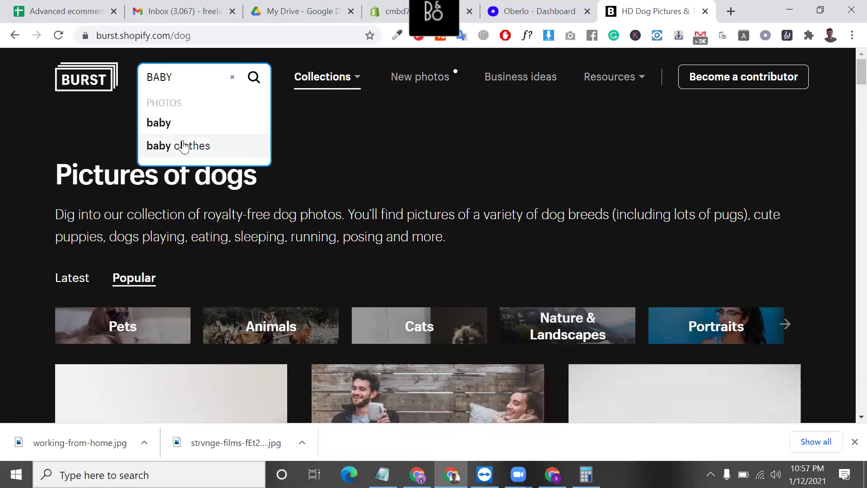
pyautogui.click(199, 146)
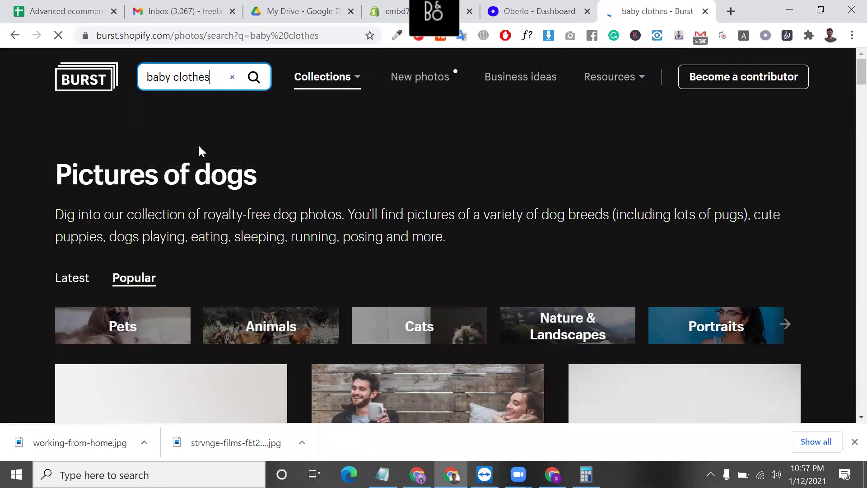
pyautogui.scroll(-4, 261, 320)
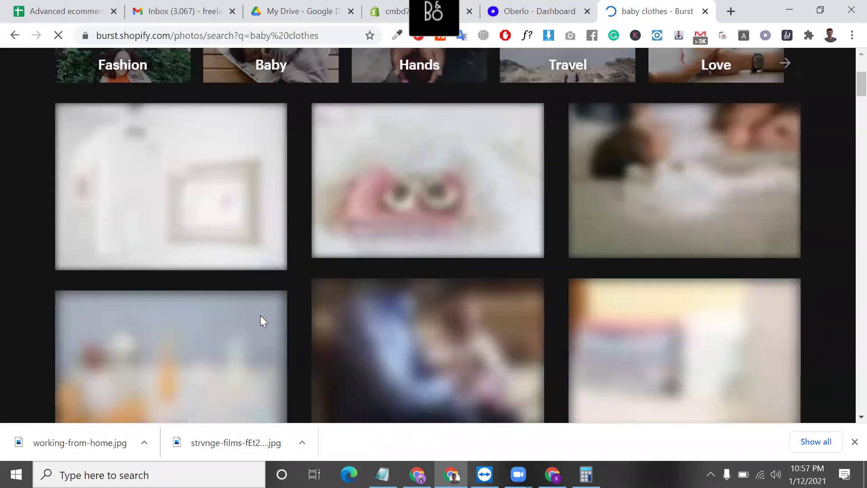
pyautogui.scroll(-4, 383, 298)
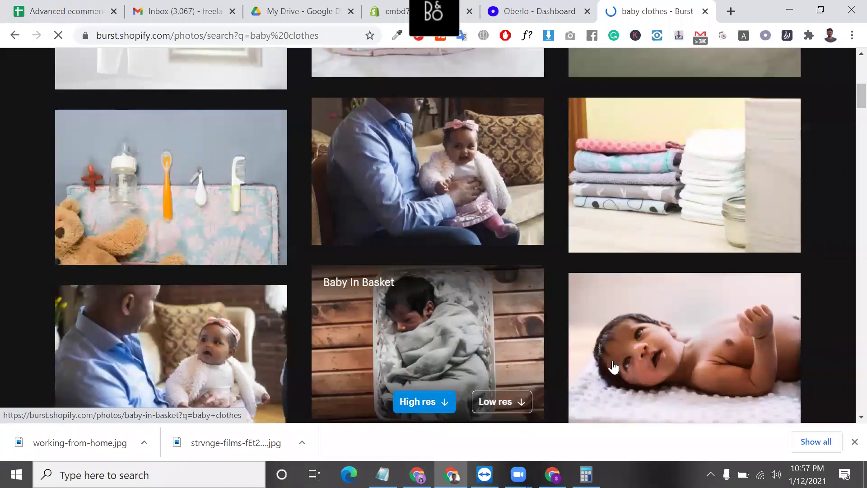
pyautogui.scroll(-12, 577, 319)
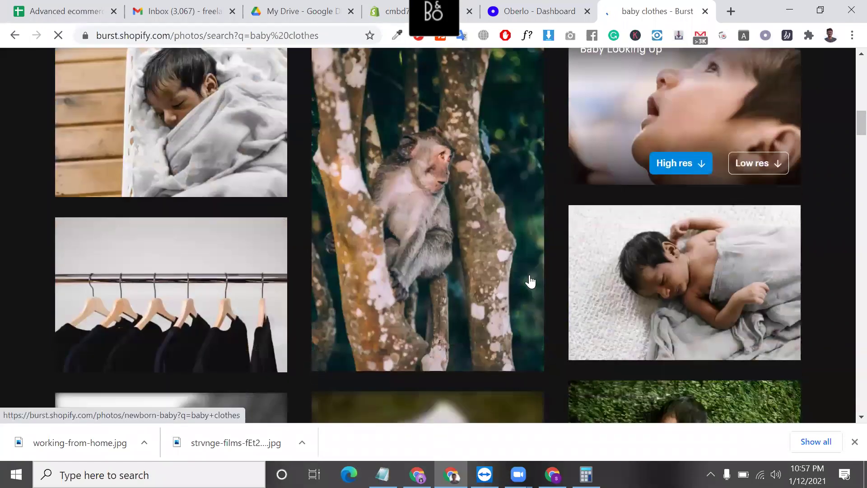
pyautogui.scroll(-12, 416, 364)
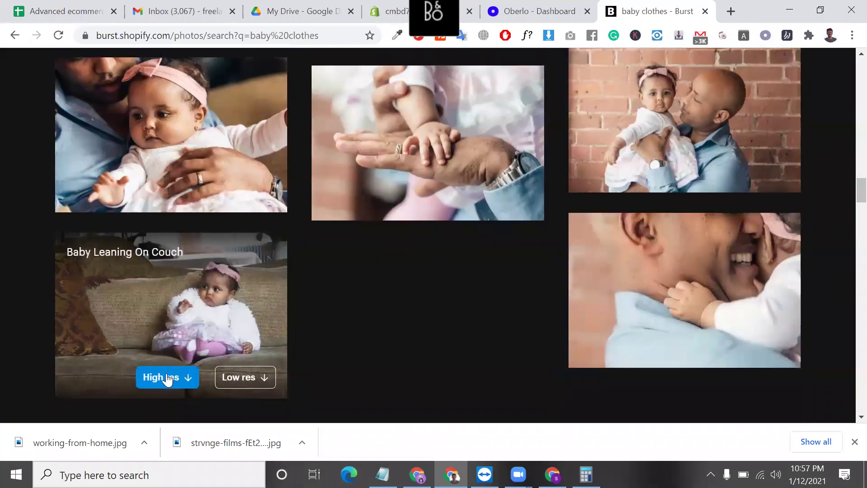
pyautogui.scroll(-9, 241, 340)
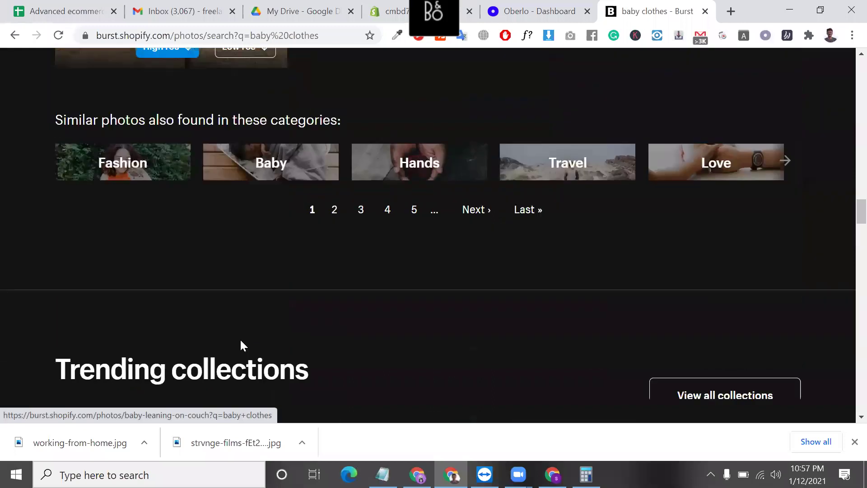
pyautogui.scroll(4, 478, 276)
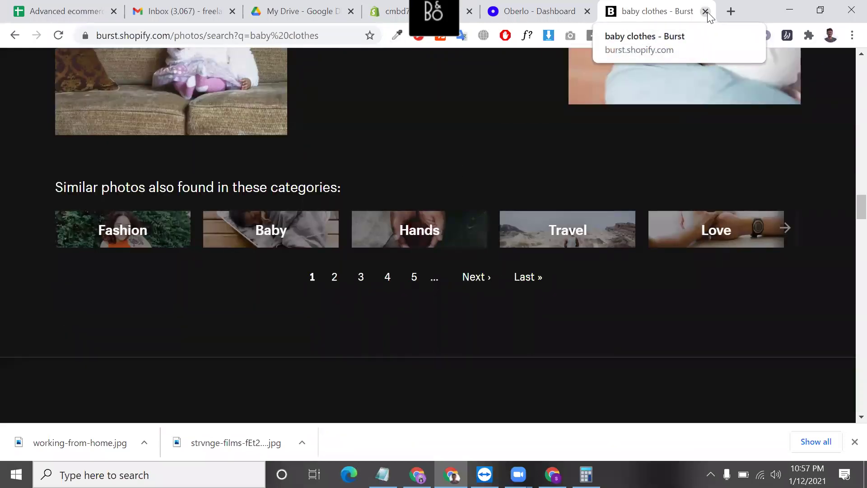
# - Close the Burst and Oberlo tabs, visit the Shopify App Store, and open a blank tab
pyautogui.click(538, 11)
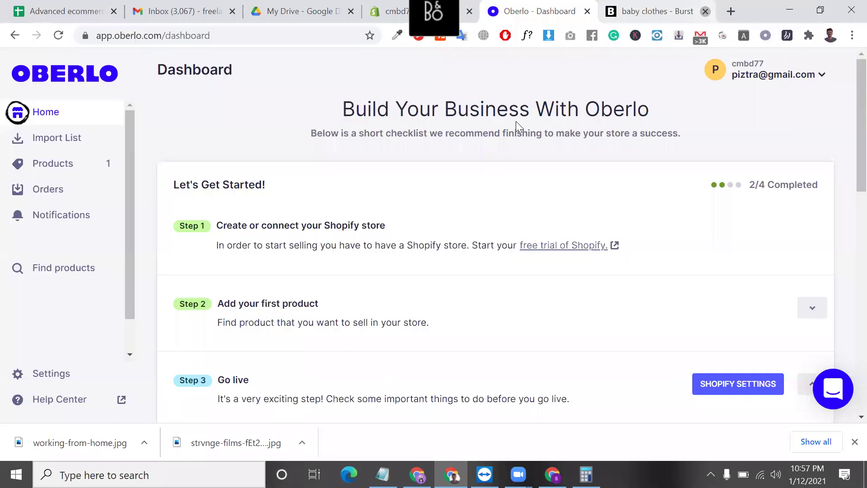
pyautogui.click(509, 3)
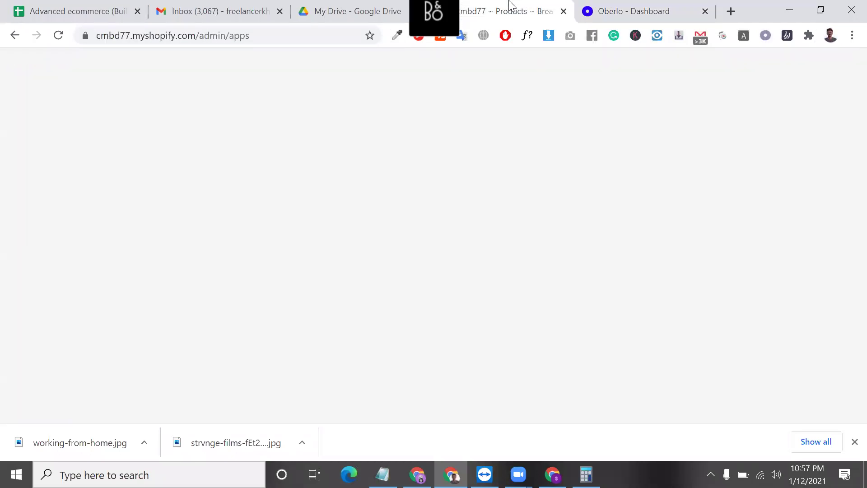
pyautogui.click(704, 11)
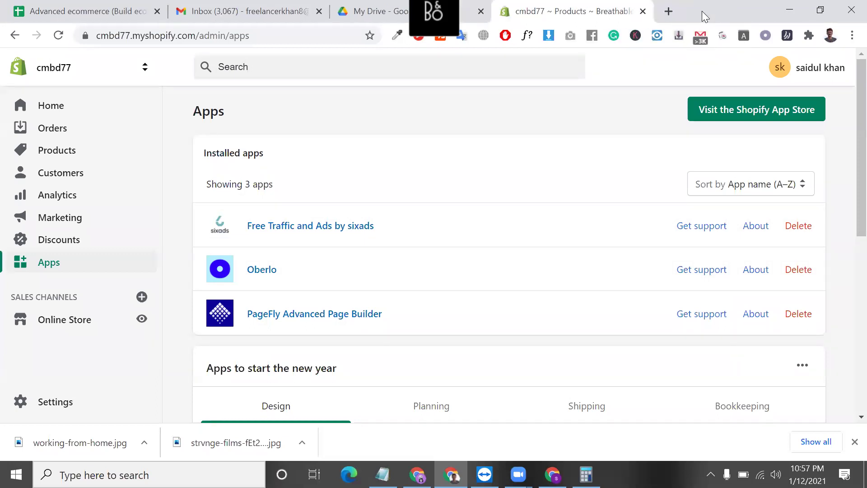
pyautogui.click(747, 109)
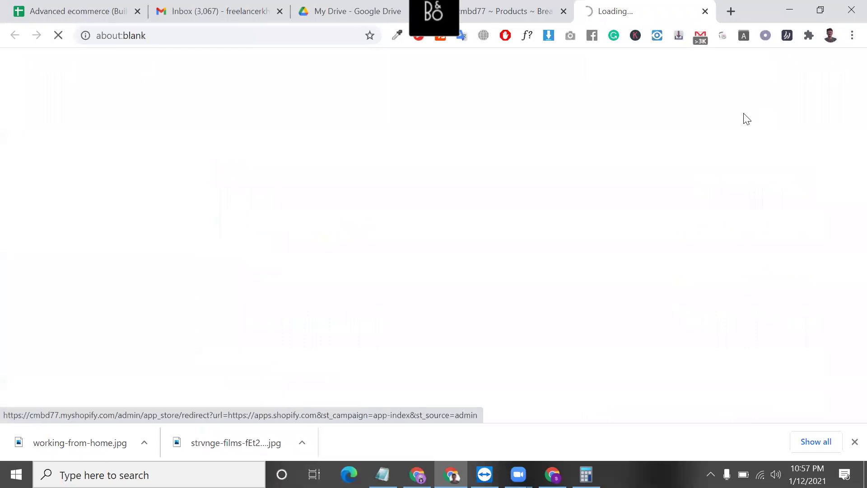
pyautogui.click(731, 8)
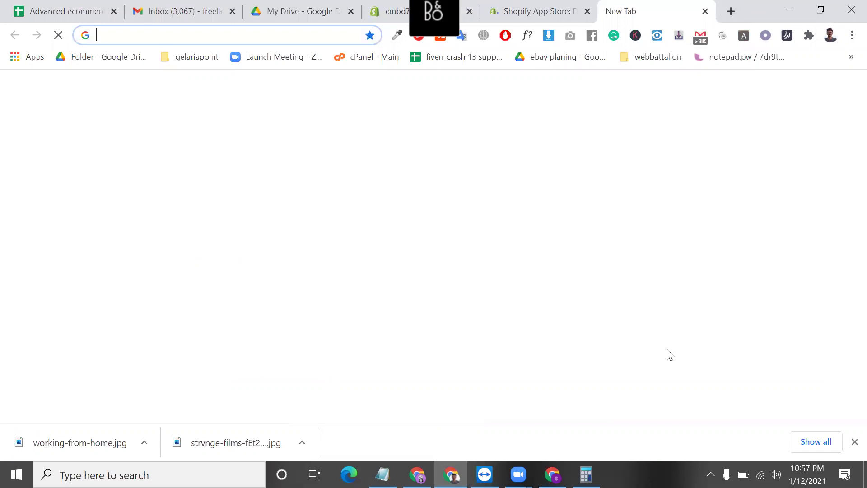
pyautogui.click(786, 11)
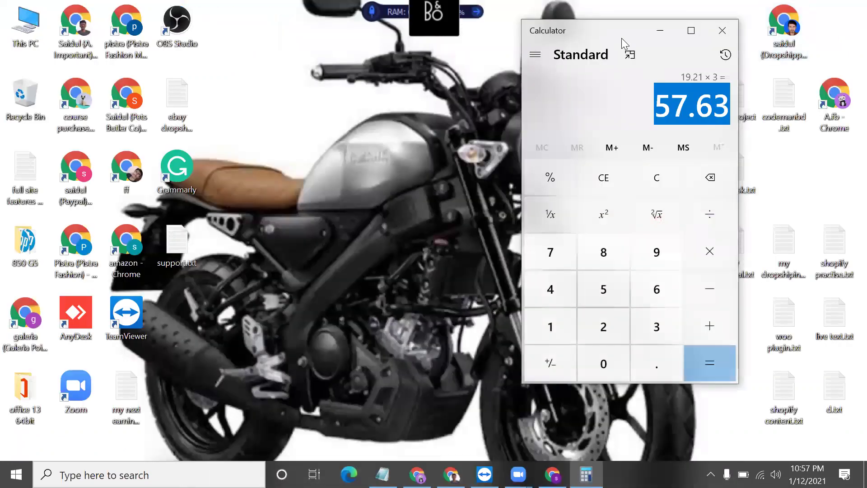
# - Move the Calculator aside and look through shopify practise.txt before closing it
pyautogui.moveTo(611, 30); pyautogui.dragTo(337, 47)
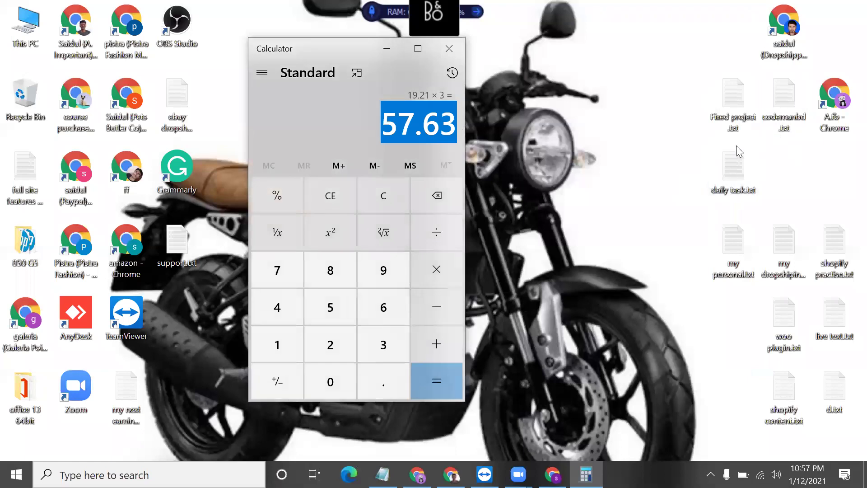
pyautogui.doubleClick(840, 270)
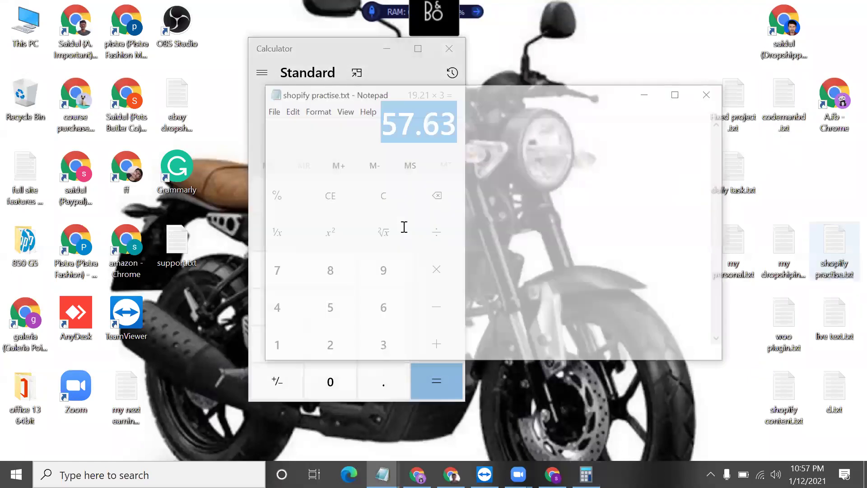
pyautogui.scroll(-12, 390, 306)
pyautogui.scroll(12, 390, 306)
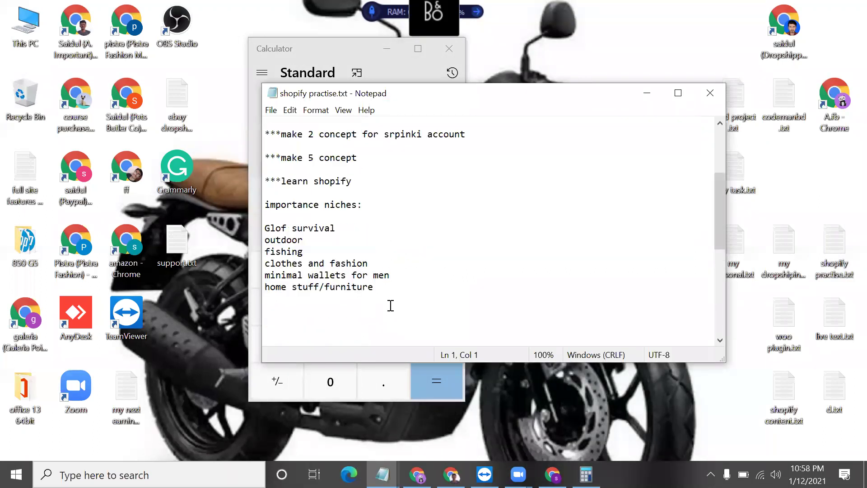
pyautogui.click(710, 92)
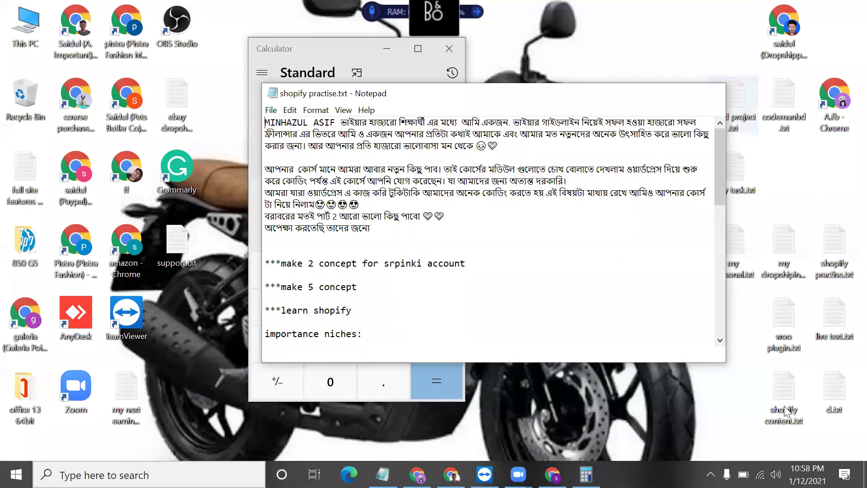
# - Copy 'crush pics' from the required apps list in shopify content.txt
pyautogui.click(787, 419)
pyautogui.doubleClick(788, 422)
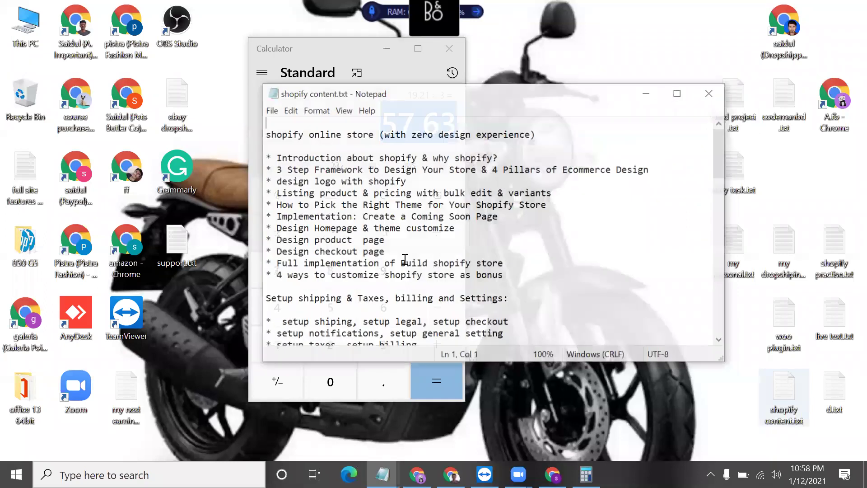
pyautogui.scroll(-8, 405, 260)
pyautogui.scroll(-5, 405, 261)
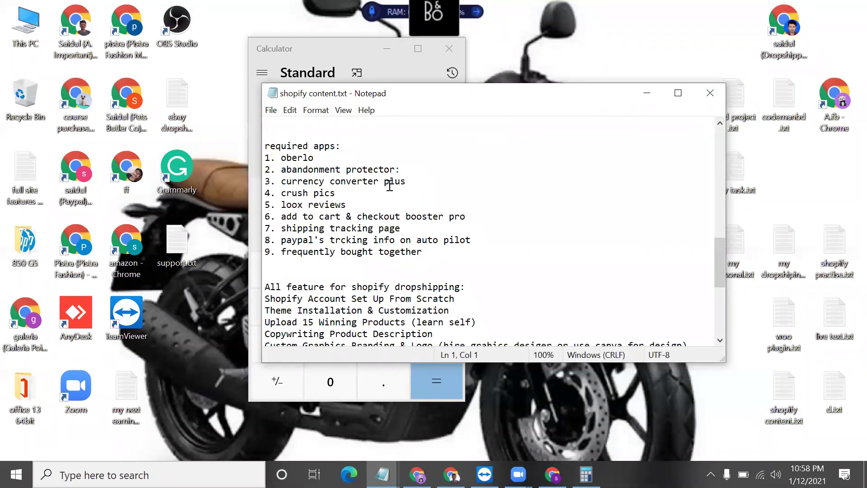
pyautogui.moveTo(337, 193); pyautogui.dragTo(281, 194)
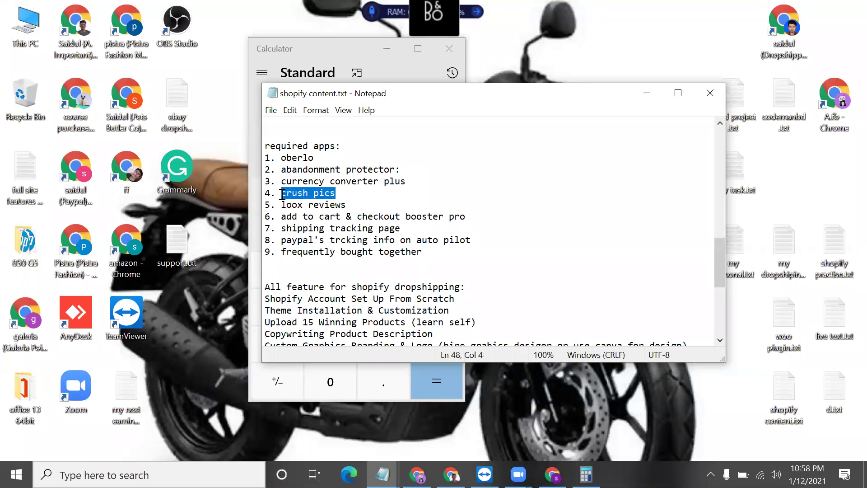
pyautogui.rightClick(283, 195)
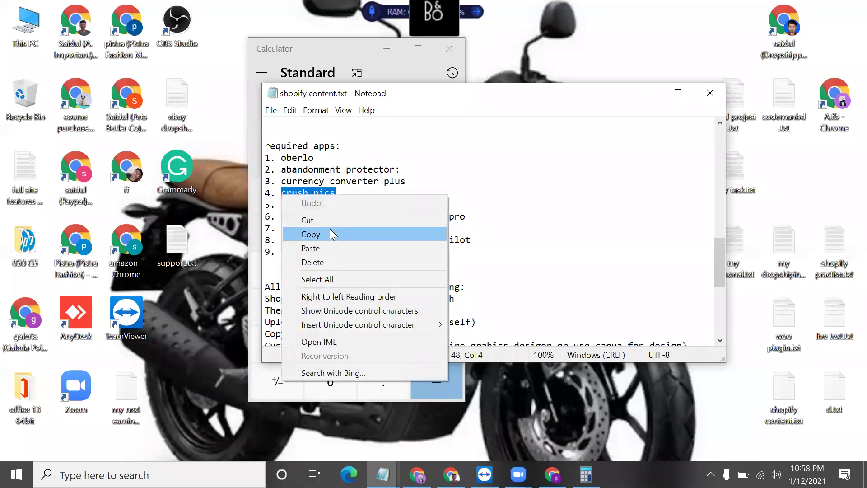
pyautogui.click(329, 229)
pyautogui.click(451, 474)
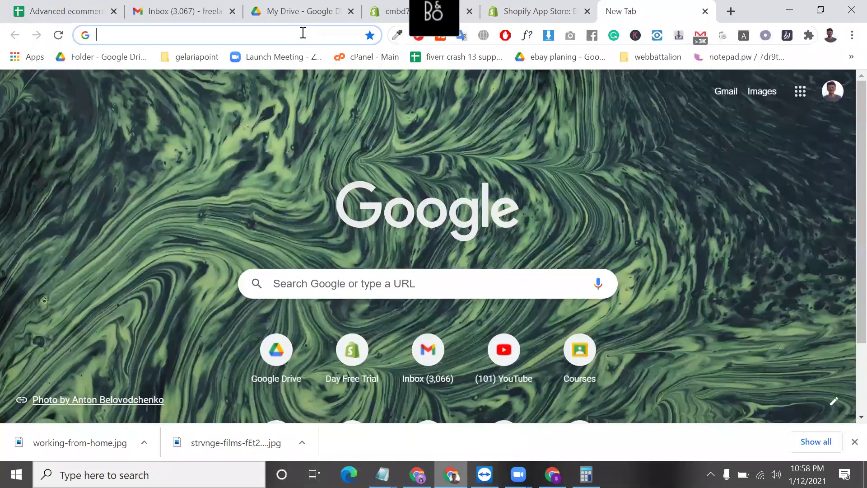
# - Open working-from-home.jpg's Properties in Downloads and note its 1.83 MB size
pyautogui.click(303, 33)
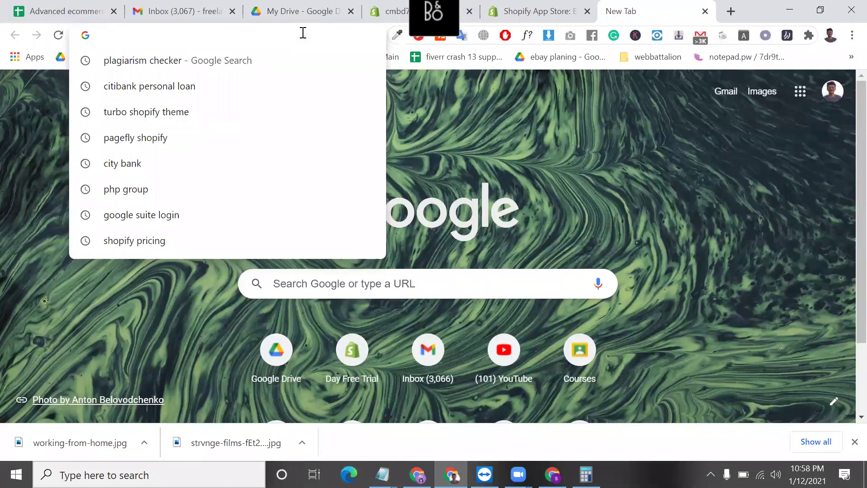
pyautogui.click(143, 439)
pyautogui.click(183, 399)
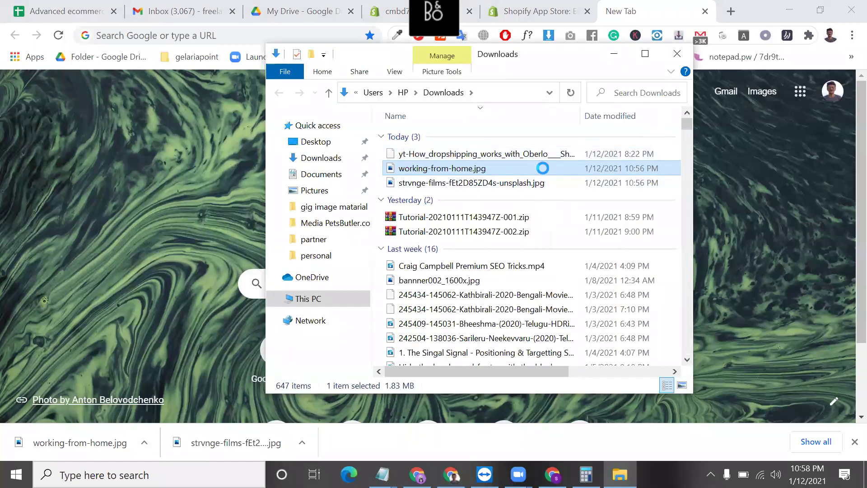
pyautogui.rightClick(550, 378)
pyautogui.scroll(-1, 668, 243)
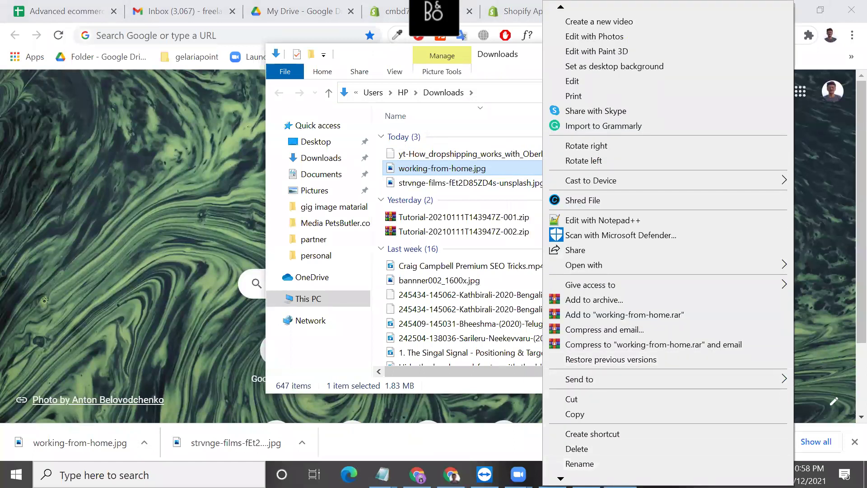
pyautogui.scroll(-2, 591, 458)
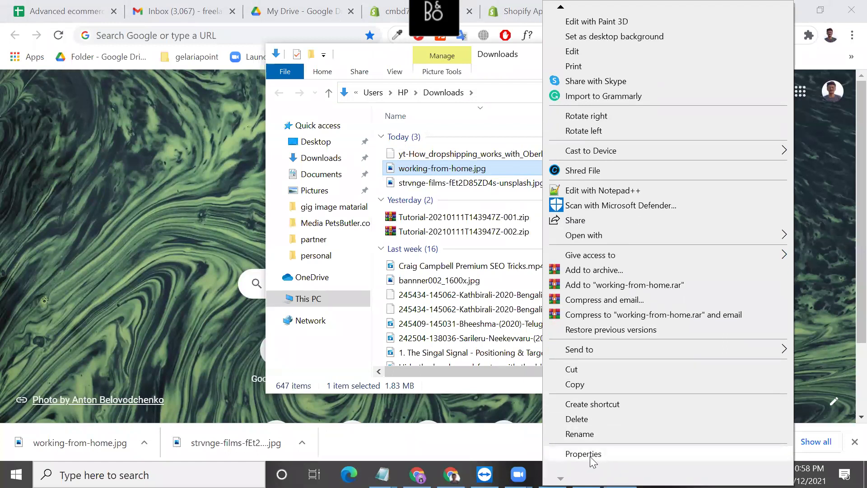
pyautogui.press('r')
pyautogui.doubleClick(627, 256)
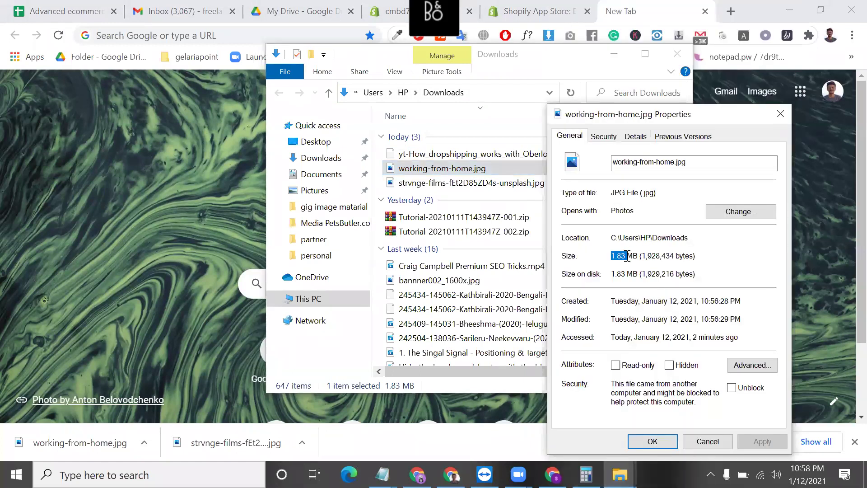
pyautogui.click(779, 113)
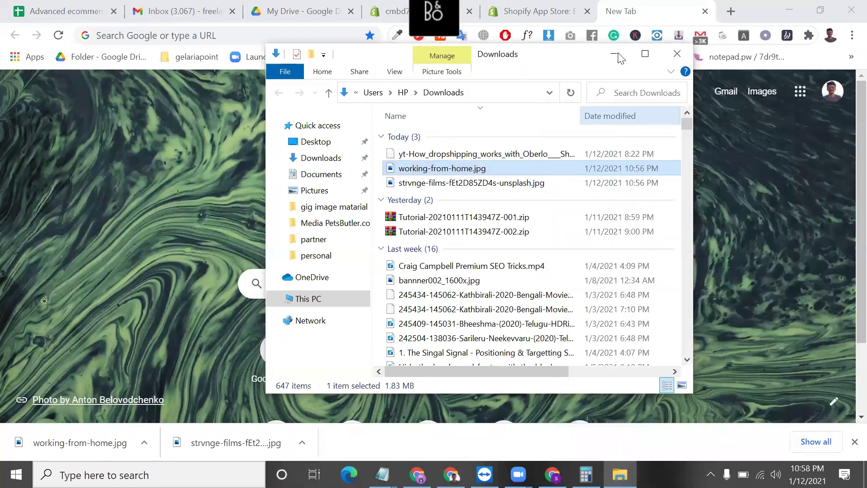
pyautogui.click(573, 6)
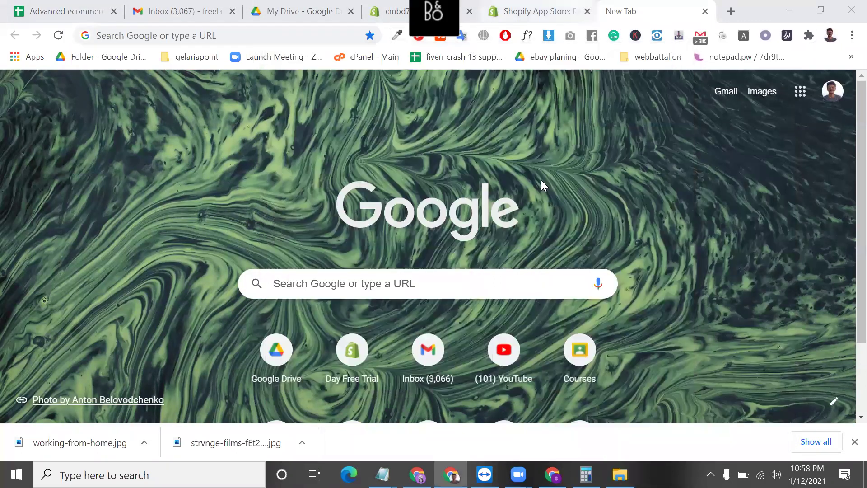
pyautogui.click(573, 6)
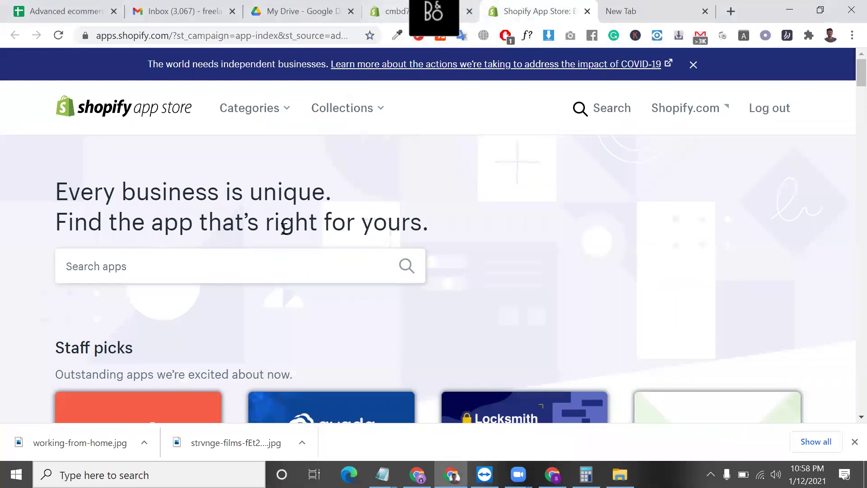
# - Search the App Store for 'crush pics' and open the Image Optimizer + Compression listing
pyautogui.click(240, 257)
pyautogui.hotkey('ctrl', 'v')
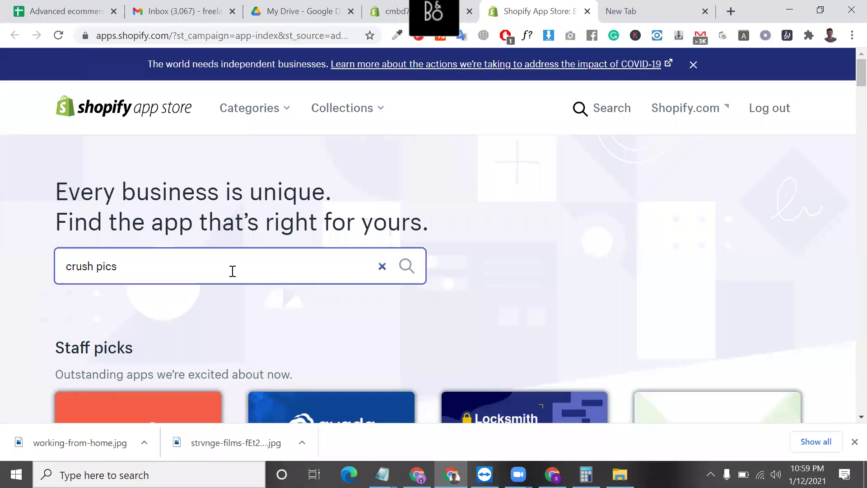
pyautogui.press('Return')
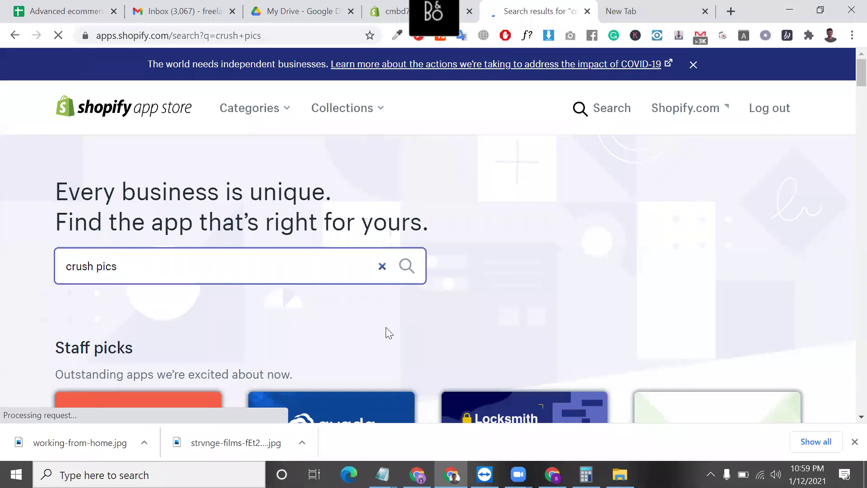
pyautogui.scroll(-3, 393, 253)
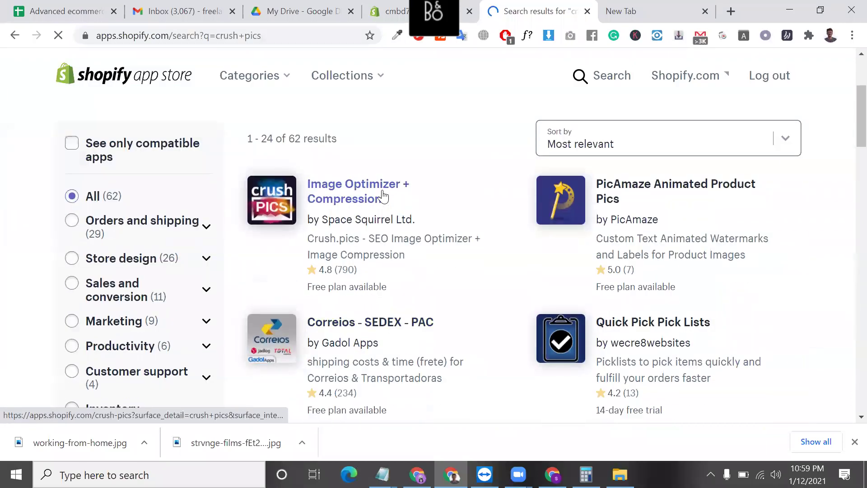
pyautogui.click(383, 197)
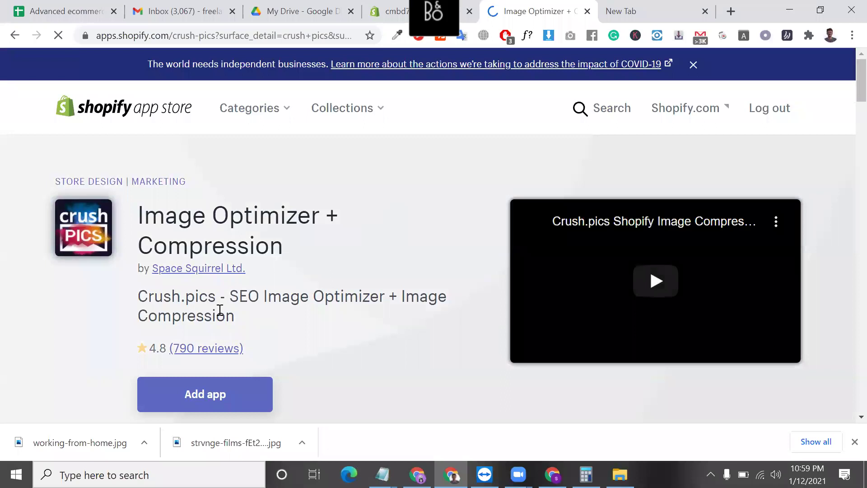
# - Compare the pricing plans, noting the 500MB/month plan and the free 25 MB (one-time) tier
pyautogui.moveTo(230, 296); pyautogui.dragTo(381, 297)
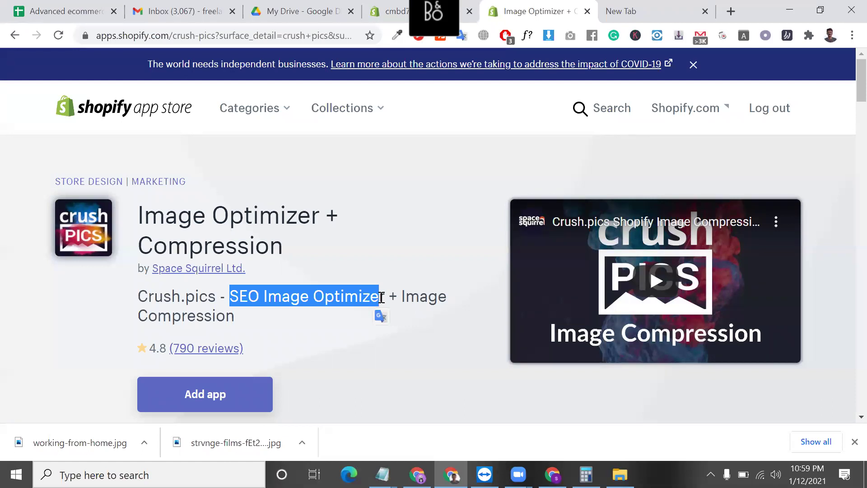
pyautogui.scroll(-6, 401, 371)
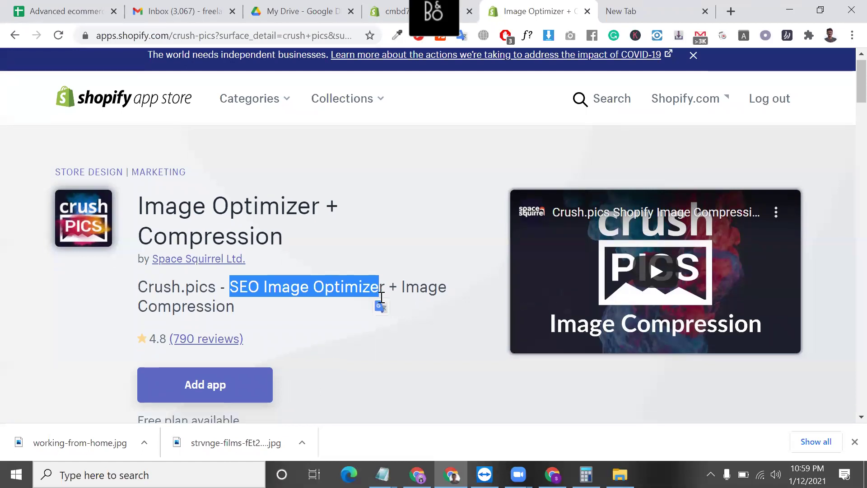
pyautogui.scroll(3, 344, 290)
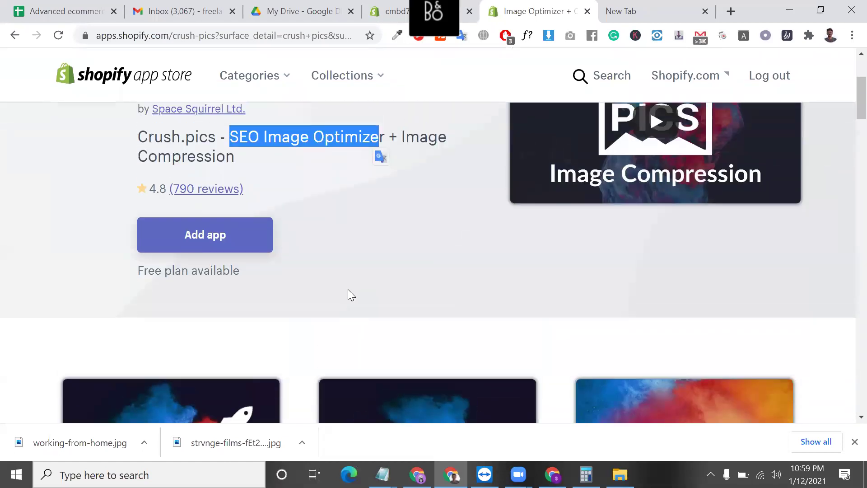
pyautogui.scroll(-5, 384, 336)
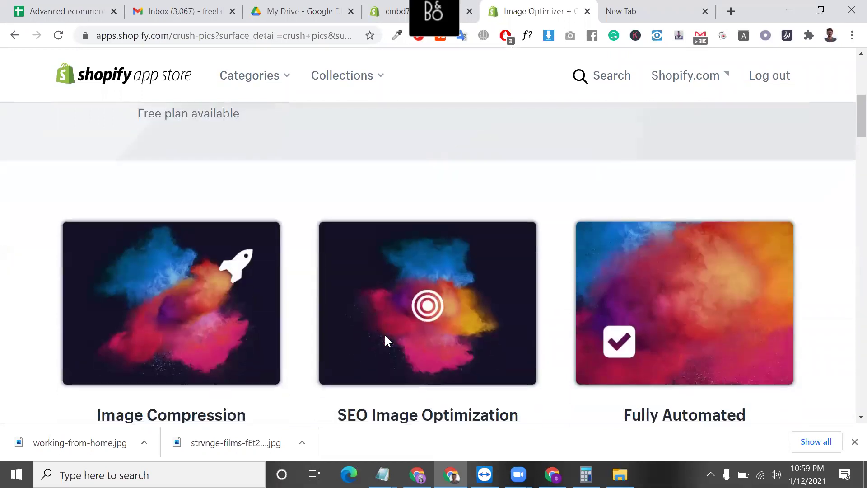
pyautogui.scroll(-6, 384, 335)
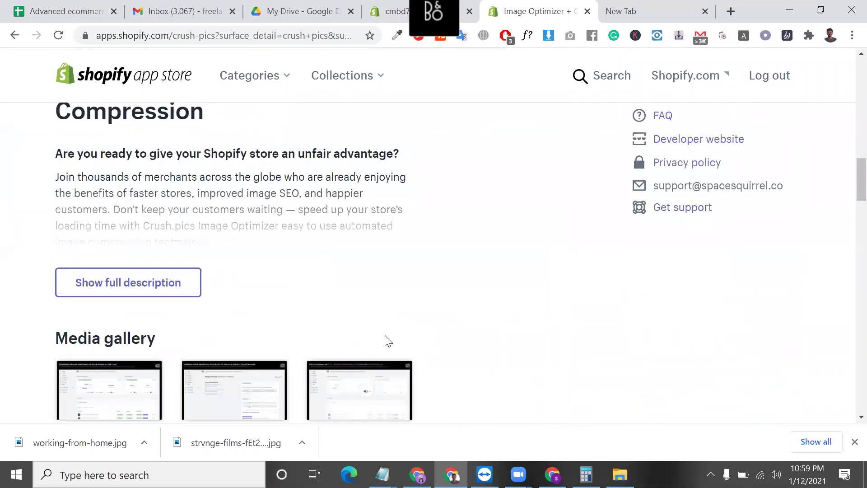
pyautogui.scroll(-5, 386, 339)
pyautogui.scroll(2, 386, 336)
pyautogui.scroll(-5, 385, 336)
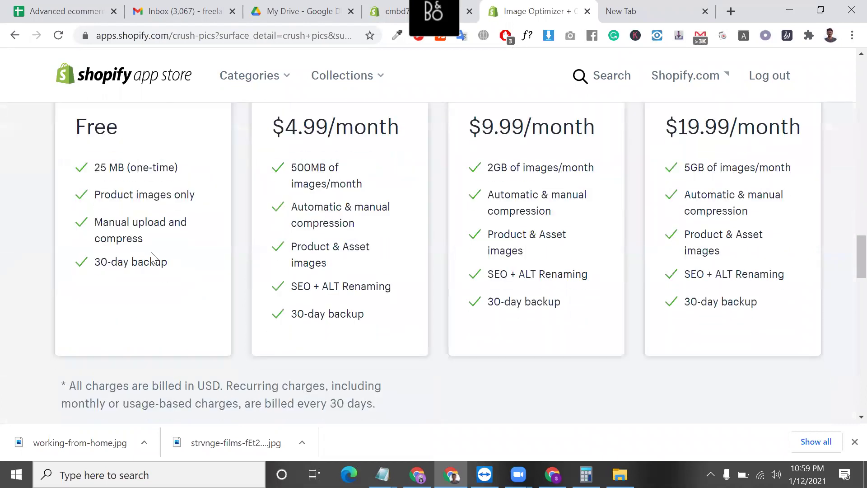
pyautogui.tripleClick(312, 177)
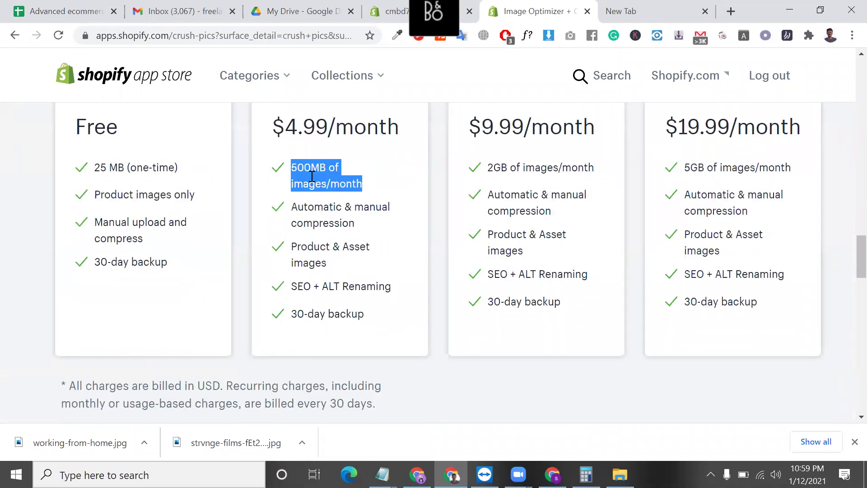
pyautogui.click(109, 169)
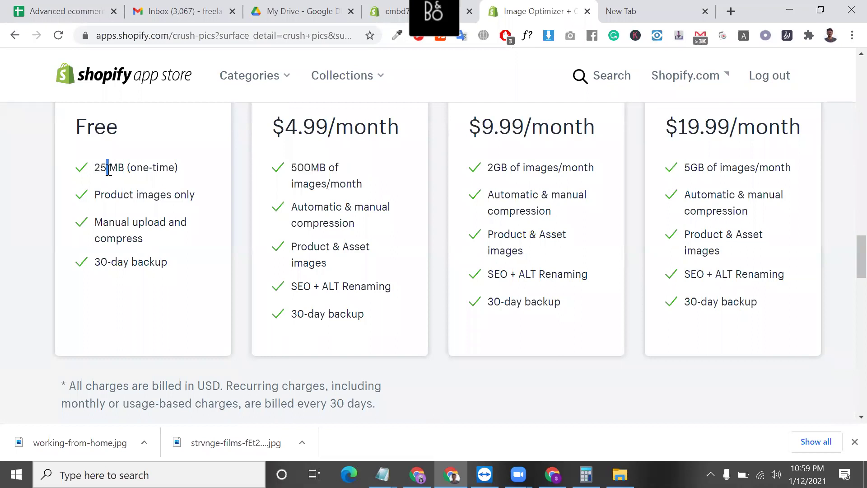
pyautogui.tripleClick(109, 170)
pyautogui.scroll(1, 109, 170)
pyautogui.moveTo(130, 201); pyautogui.dragTo(124, 204)
pyautogui.doubleClick(121, 202)
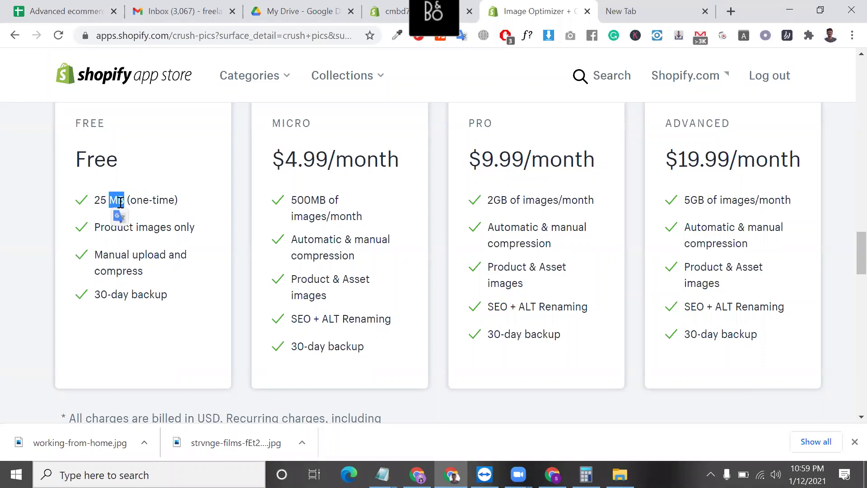
pyautogui.tripleClick(120, 202)
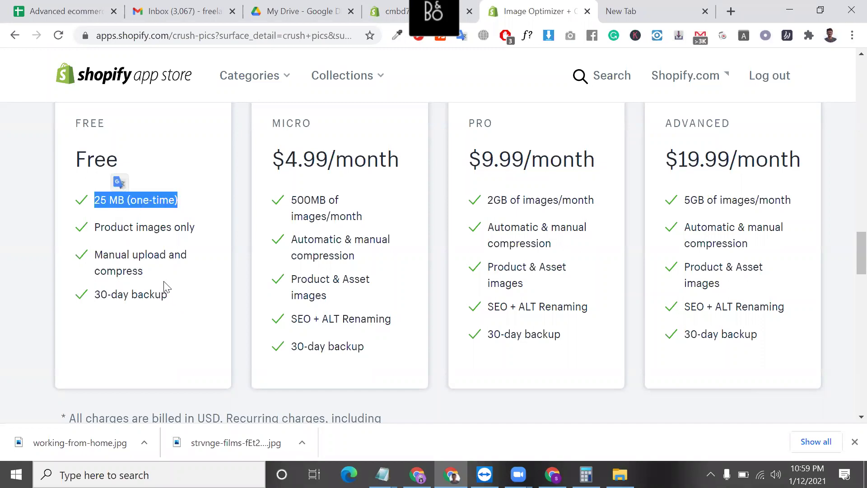
# - Add the Crush.pics app to the store
pyautogui.scroll(1, 143, 250)
pyautogui.scroll(15, 143, 249)
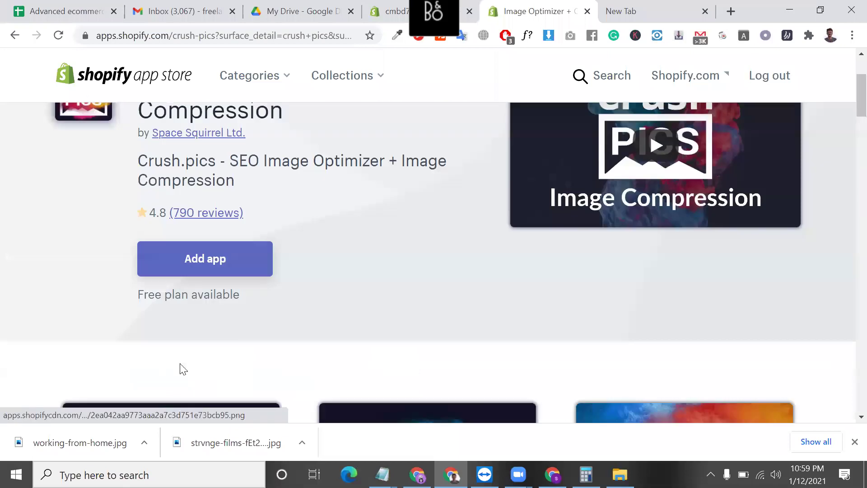
pyautogui.scroll(3, 183, 369)
pyautogui.click(212, 401)
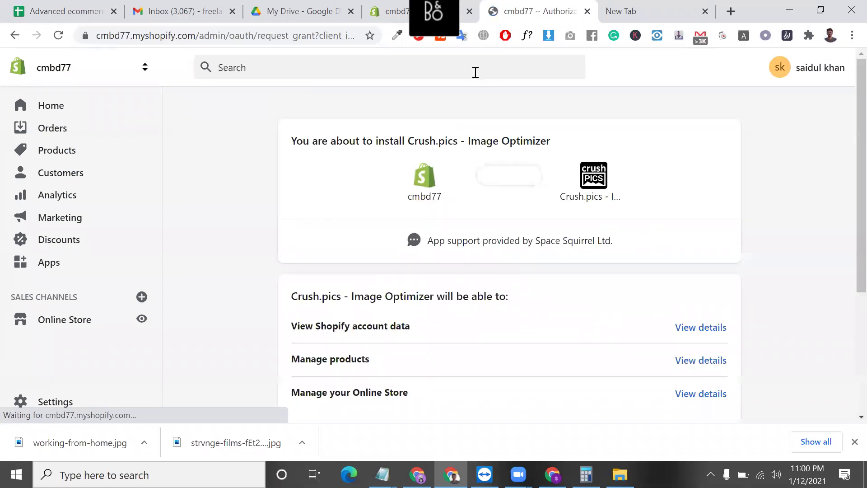
# - Approve the requested permissions and install Crush.pics in the store
pyautogui.scroll(-4, 652, 300)
pyautogui.click(694, 331)
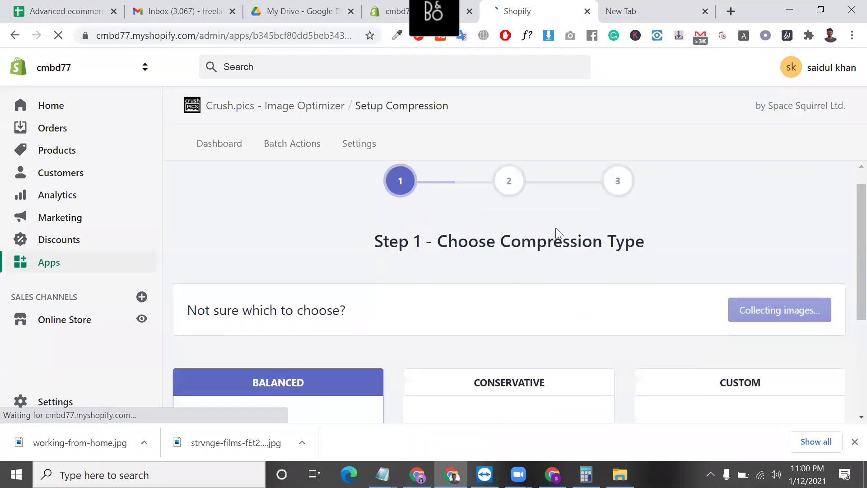
# - Compare the Balanced and Conservative compression type cards
pyautogui.scroll(-2, 556, 228)
pyautogui.scroll(-1, 455, 252)
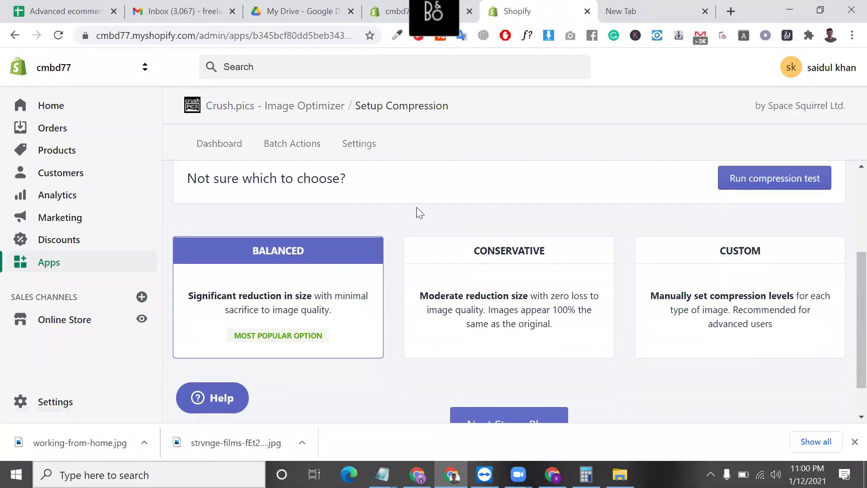
pyautogui.scroll(-1, 416, 207)
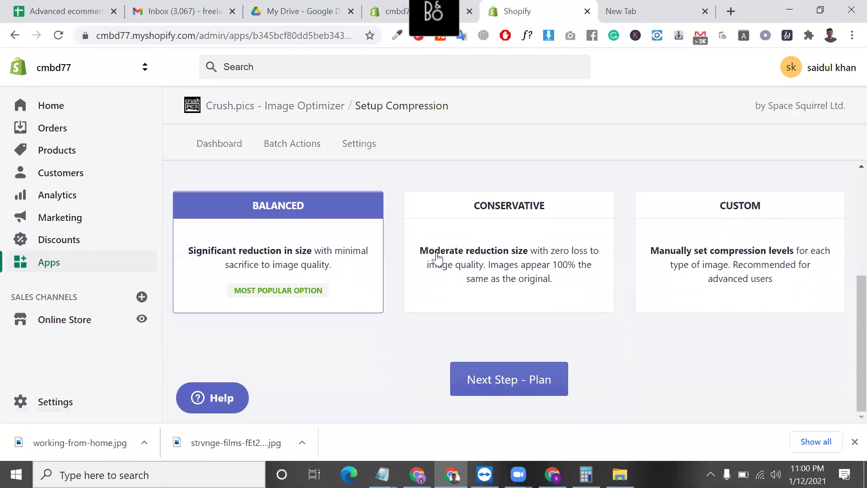
pyautogui.click(517, 293)
pyautogui.click(333, 305)
pyautogui.scroll(3, 334, 307)
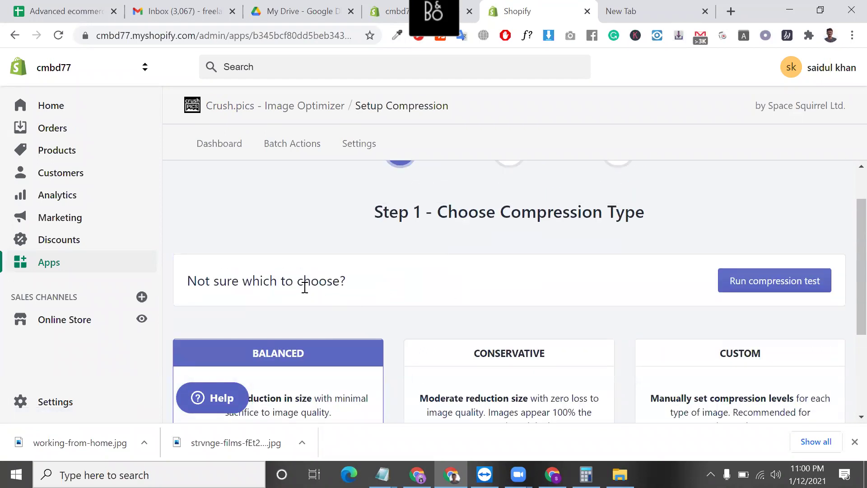
pyautogui.tripleClick(304, 285)
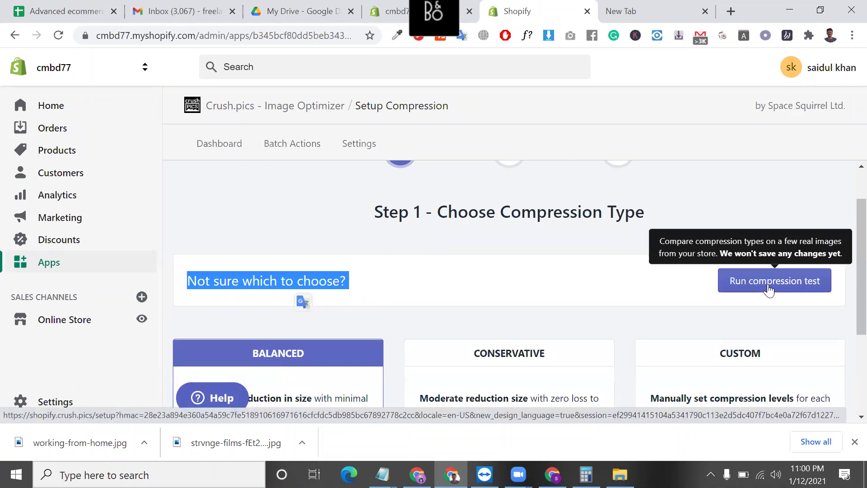
pyautogui.scroll(-2, 533, 328)
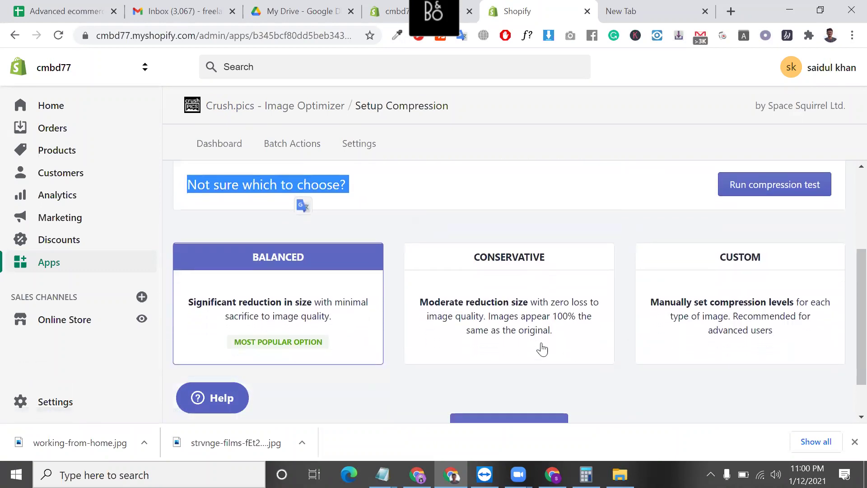
pyautogui.click(539, 348)
pyautogui.click(718, 324)
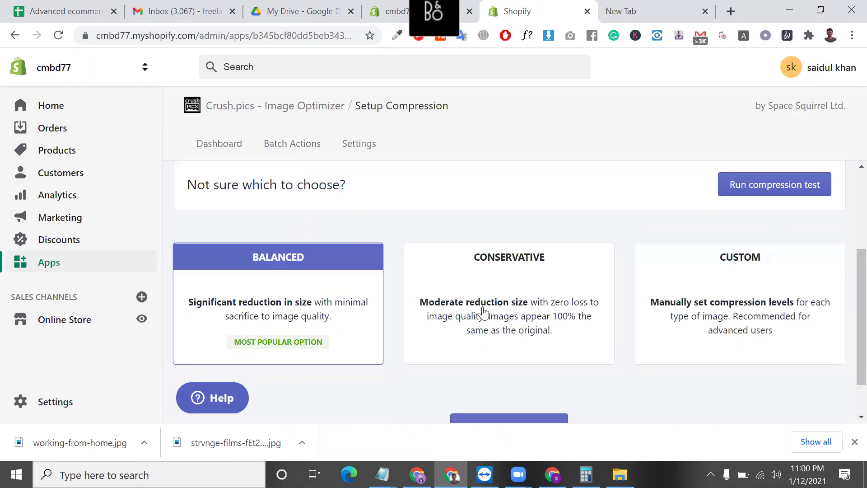
# - Check Custom's 85% quality settings, then select Conservative and continue to Plan
pyautogui.click(451, 316)
pyautogui.click(748, 302)
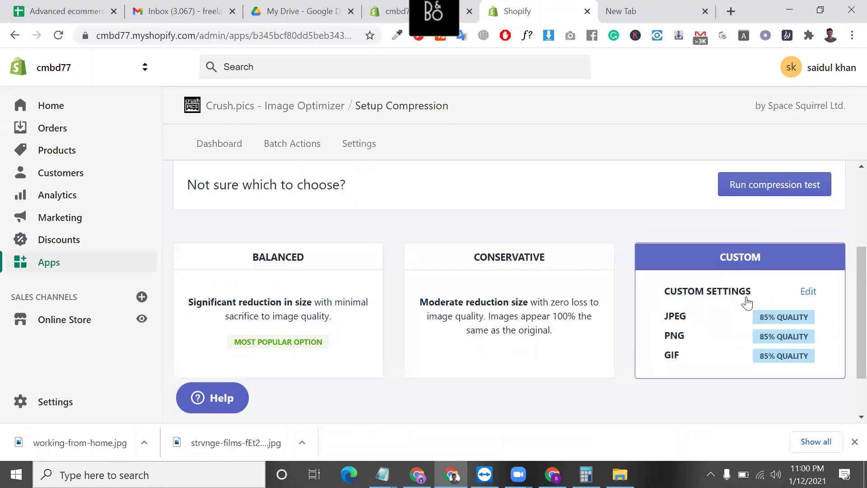
pyautogui.click(342, 329)
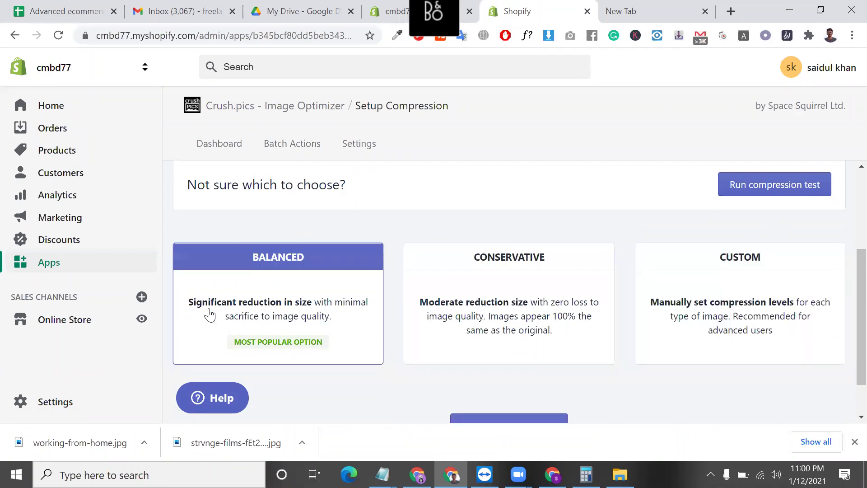
pyautogui.scroll(5, 209, 314)
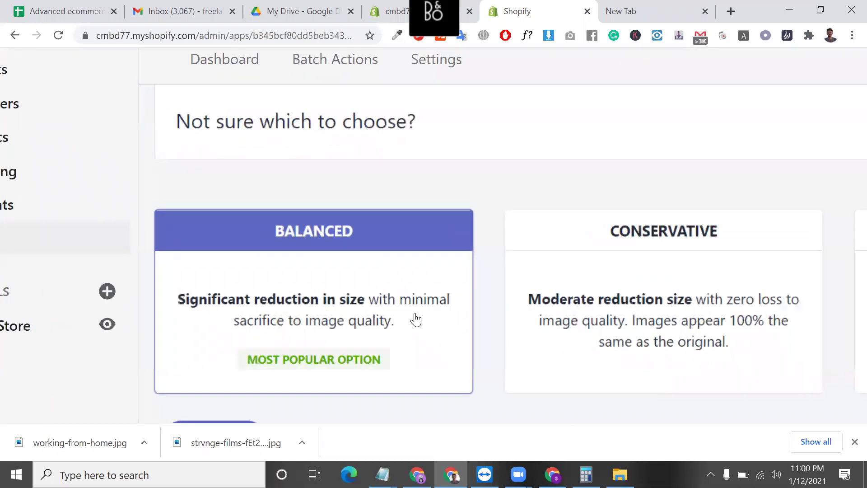
pyautogui.scroll(-3, 415, 319)
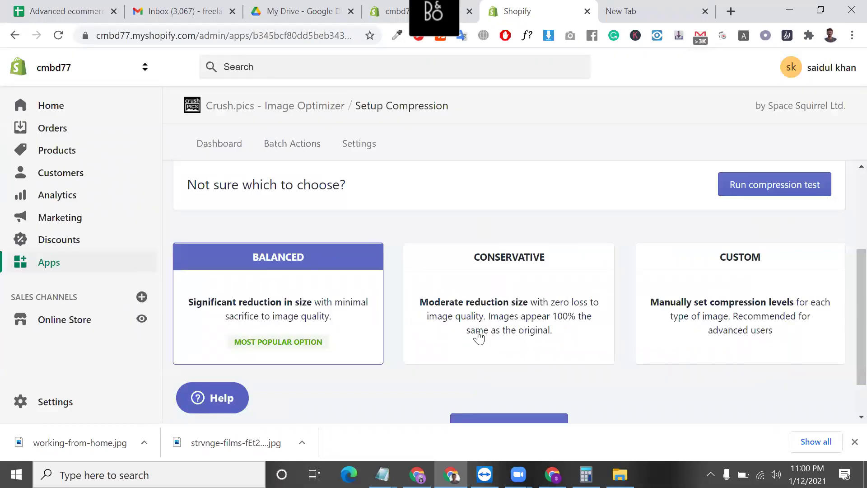
pyautogui.click(503, 340)
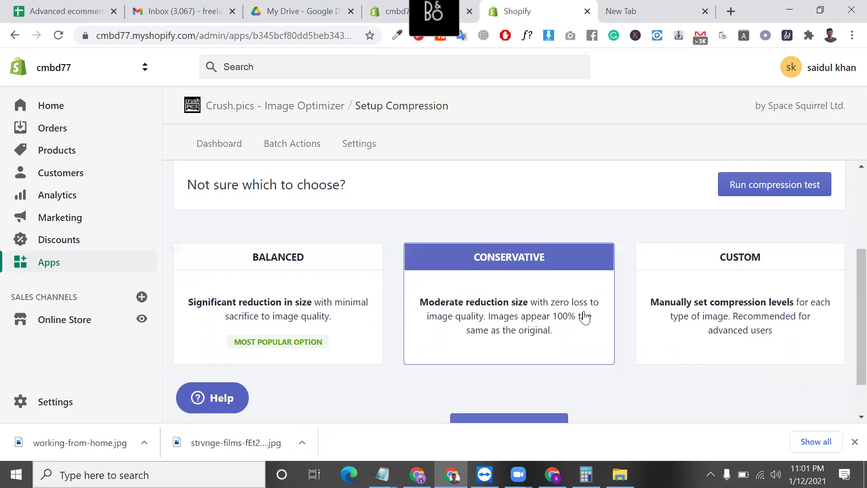
pyautogui.scroll(-1, 585, 317)
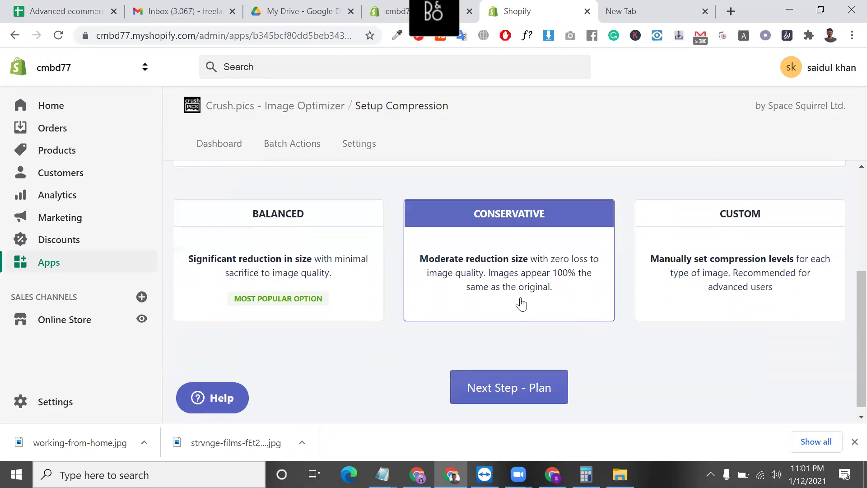
pyautogui.click(299, 269)
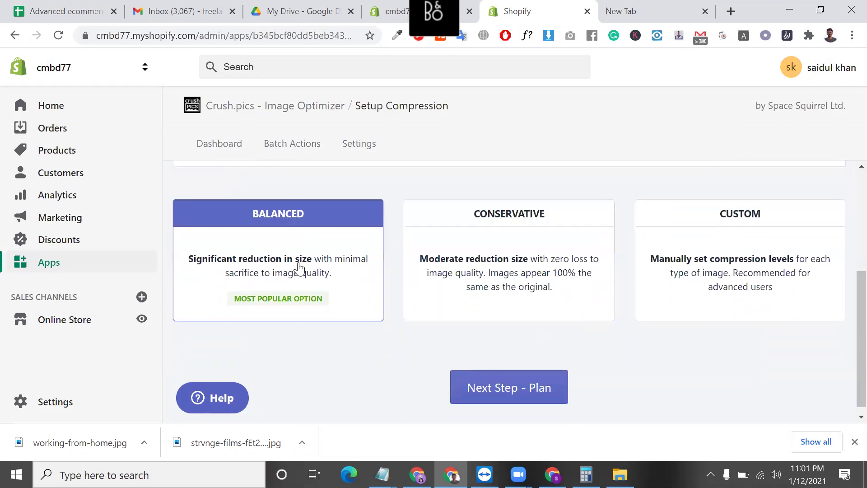
pyautogui.click(516, 245)
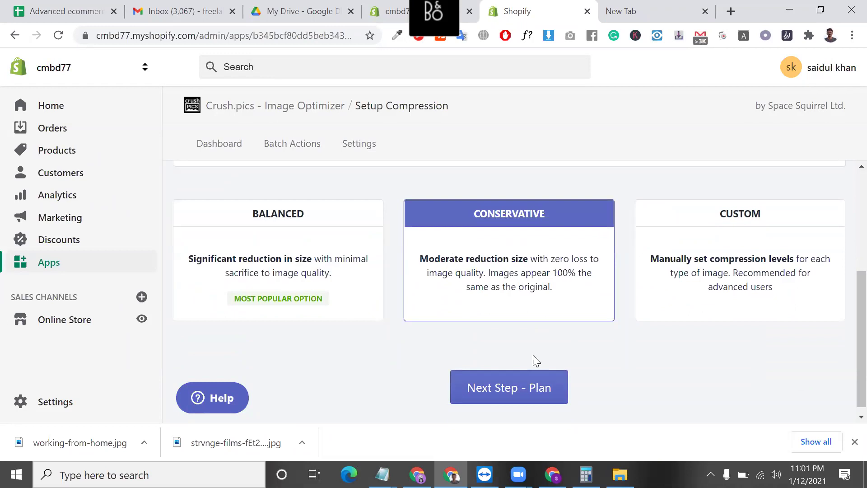
pyautogui.click(537, 389)
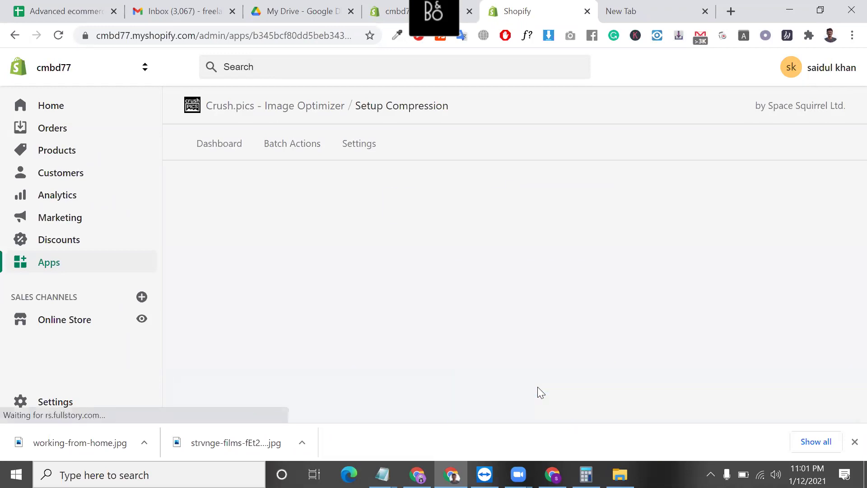
# - Pick the Free Plan under Compare Plans and save Individual compression mode
pyautogui.scroll(-4, 304, 350)
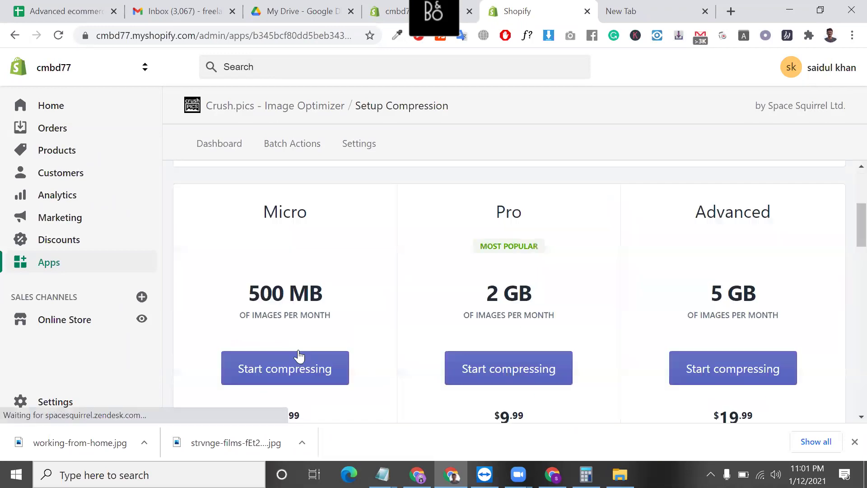
pyautogui.scroll(-2, 312, 312)
pyautogui.scroll(-4, 317, 283)
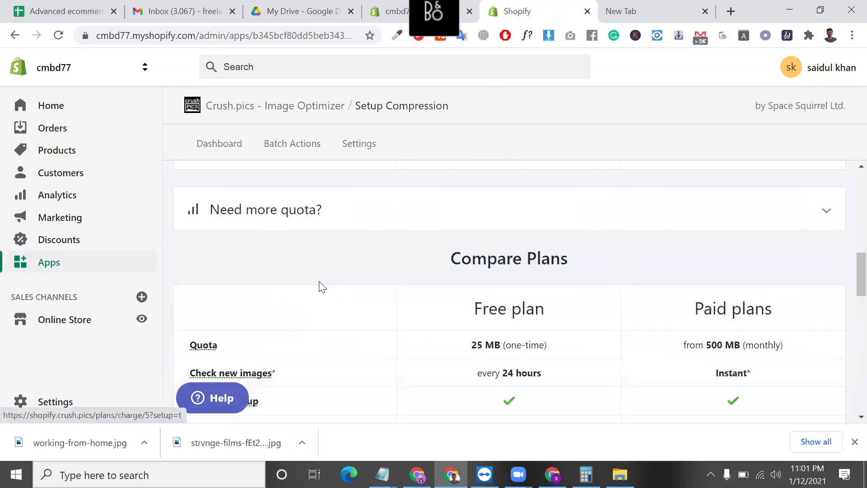
pyautogui.scroll(-8, 321, 329)
pyautogui.scroll(2, 321, 329)
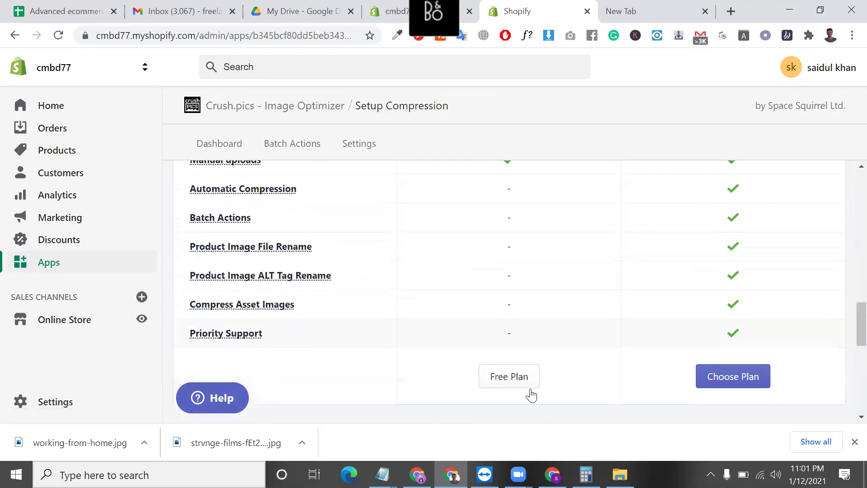
pyautogui.click(521, 384)
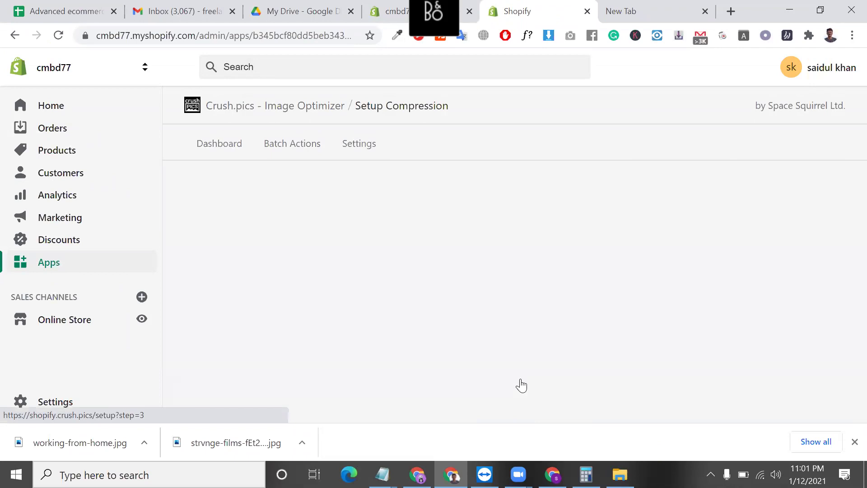
pyautogui.scroll(-2, 506, 371)
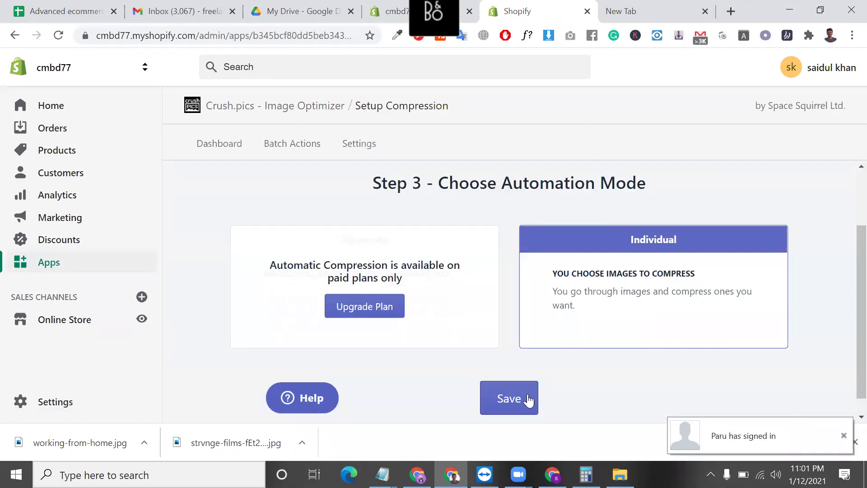
pyautogui.click(528, 400)
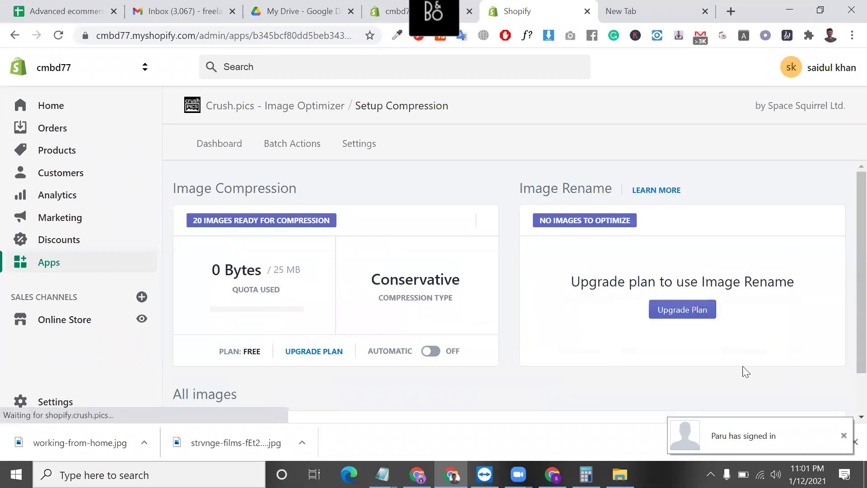
pyautogui.click(843, 436)
pyautogui.click(809, 442)
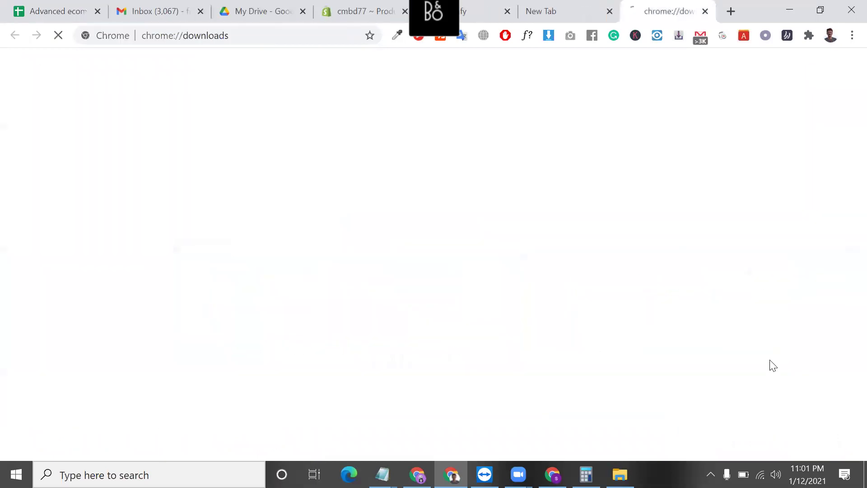
pyautogui.click(705, 11)
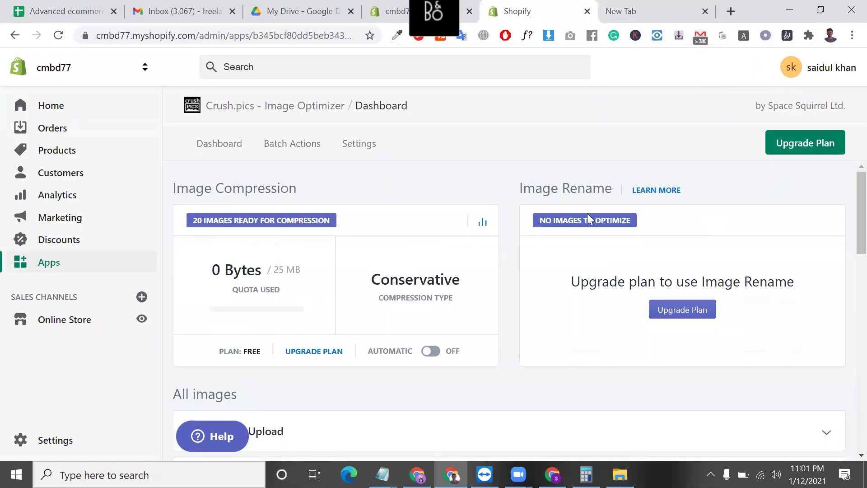
pyautogui.scroll(-2, 587, 217)
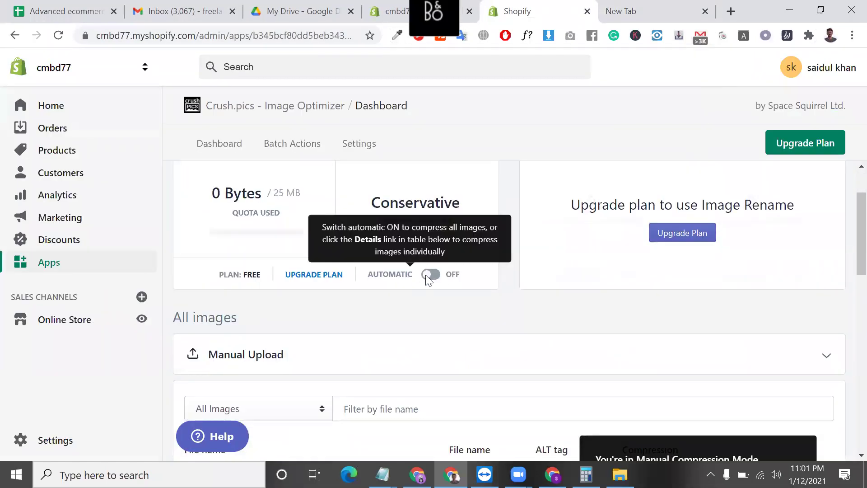
pyautogui.tripleClick(270, 216)
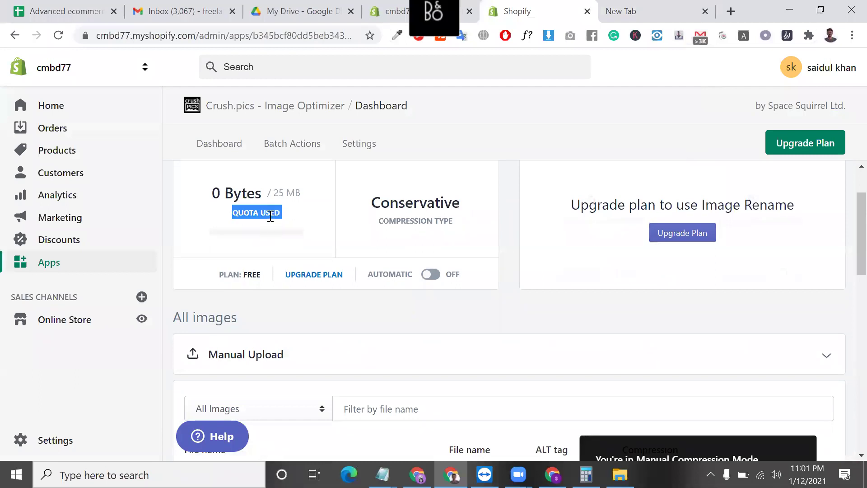
pyautogui.scroll(-4, 289, 253)
pyautogui.scroll(-2, 327, 300)
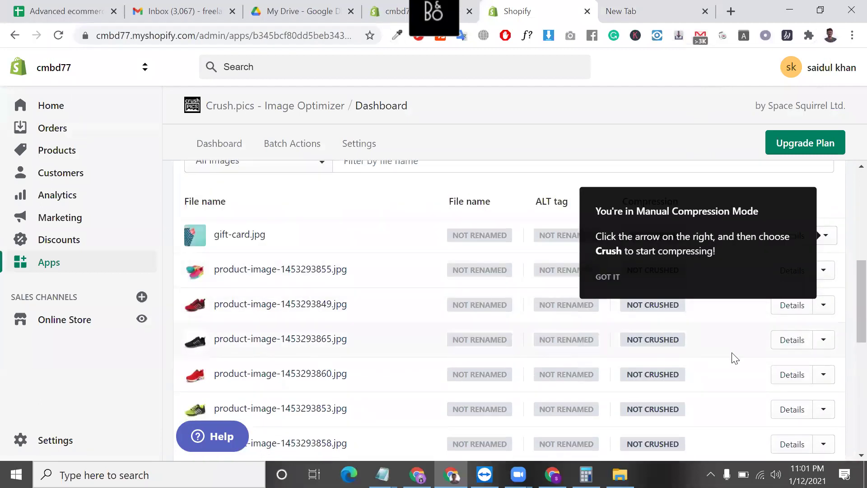
pyautogui.scroll(6, 490, 235)
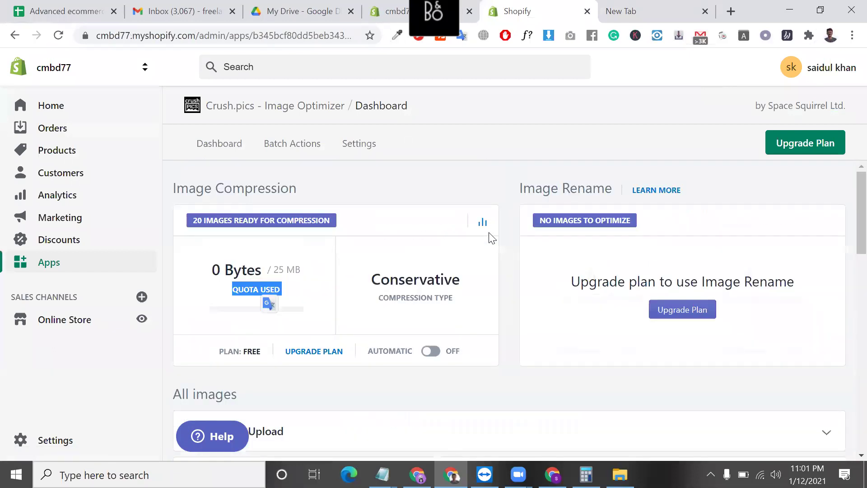
pyautogui.click(243, 141)
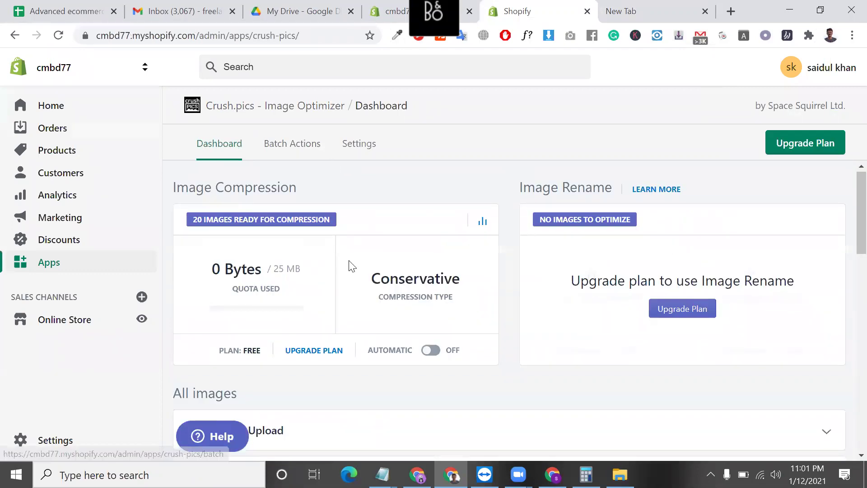
pyautogui.scroll(-5, 348, 265)
pyautogui.scroll(5, 364, 291)
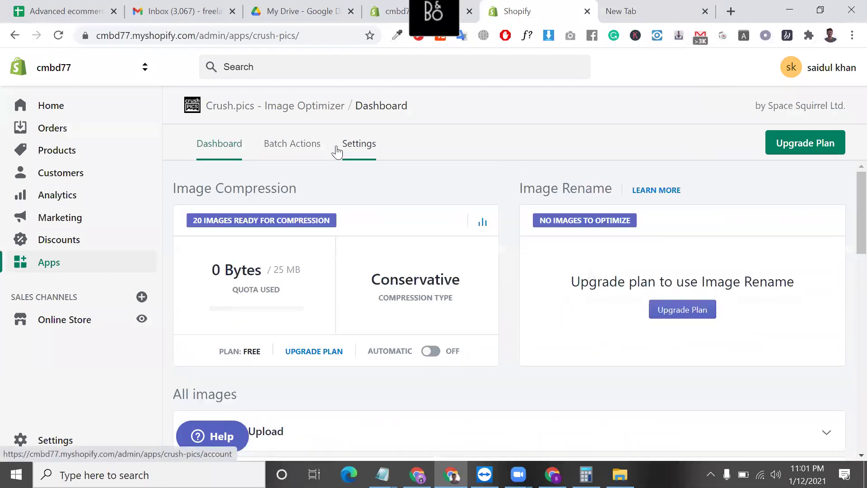
pyautogui.scroll(-1, 443, 254)
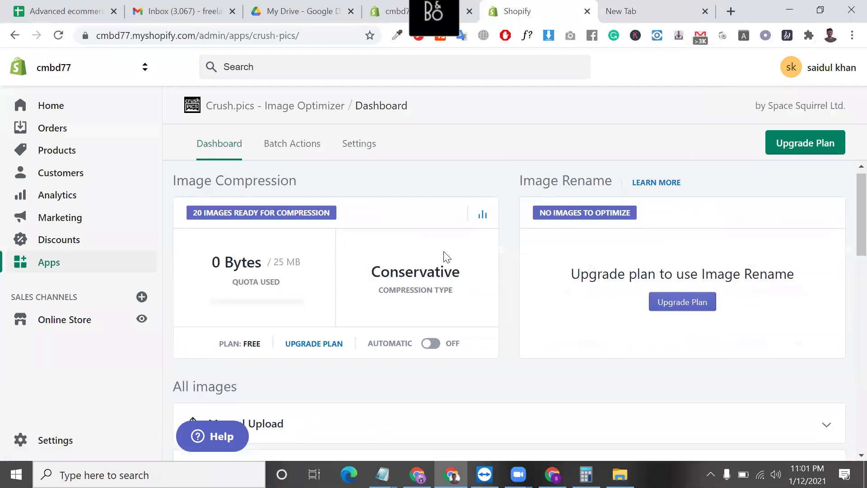
pyautogui.click(364, 138)
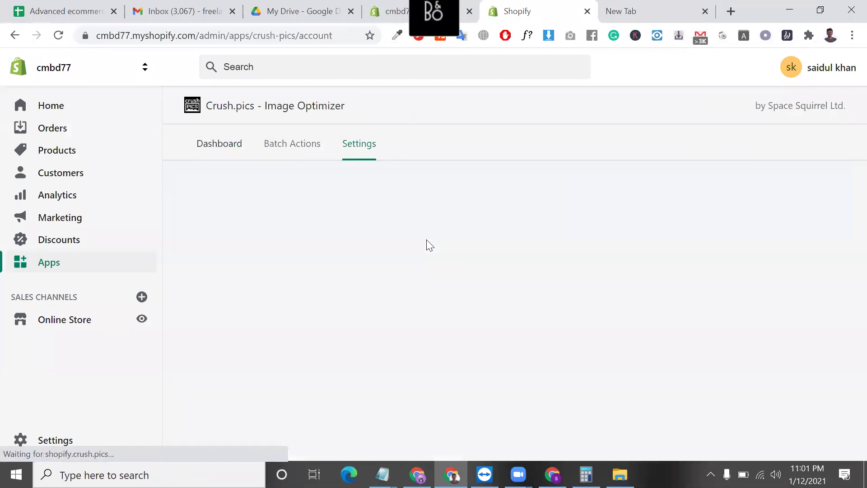
pyautogui.click(224, 135)
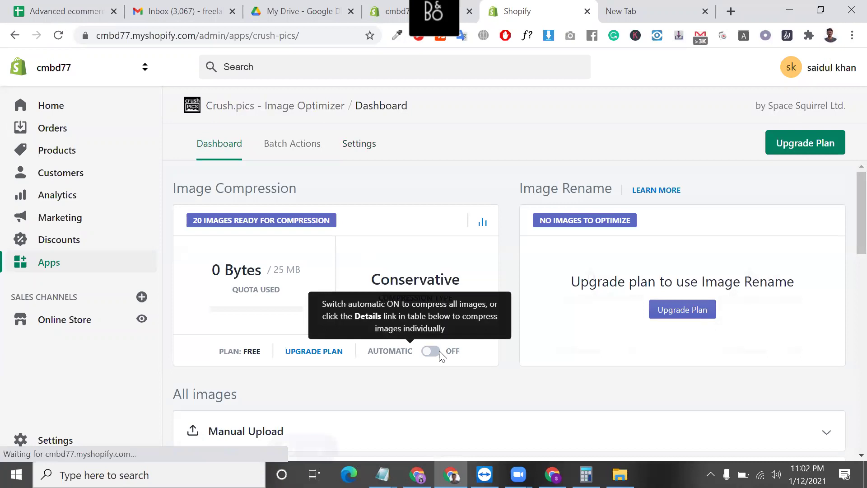
pyautogui.click(439, 352)
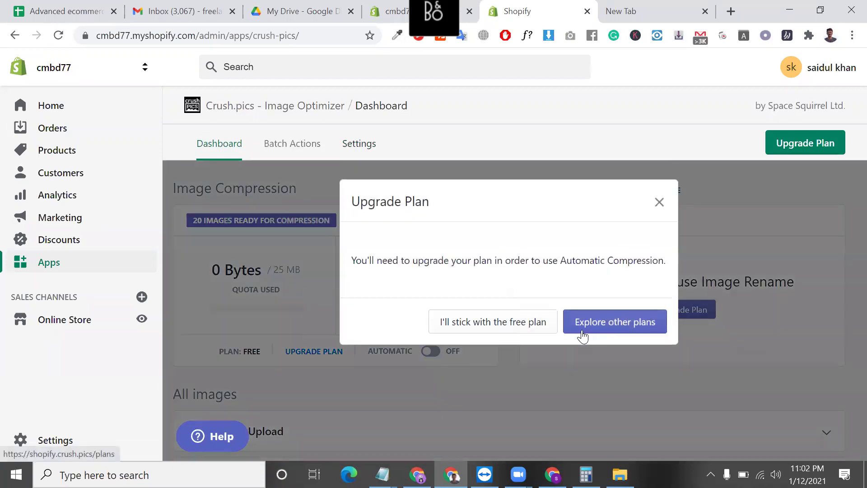
pyautogui.click(524, 329)
pyautogui.scroll(-5, 410, 353)
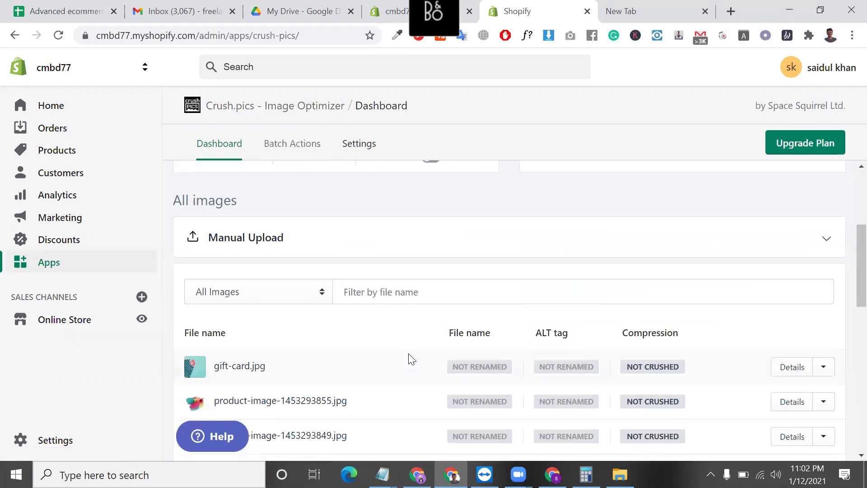
pyautogui.scroll(-10, 301, 283)
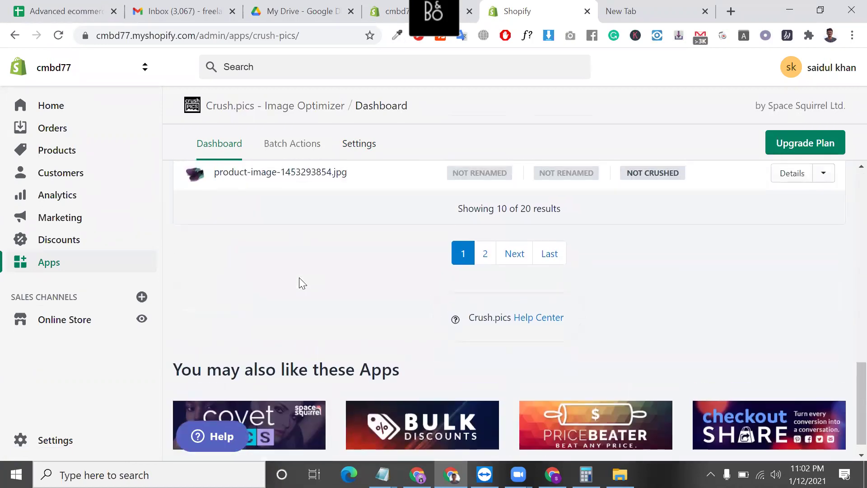
# - Crush product-image-1453293854.jpg, product-image-1453293866.jpg and product-image-1453293863.jpg via Quick Actions
pyautogui.scroll(1, 299, 278)
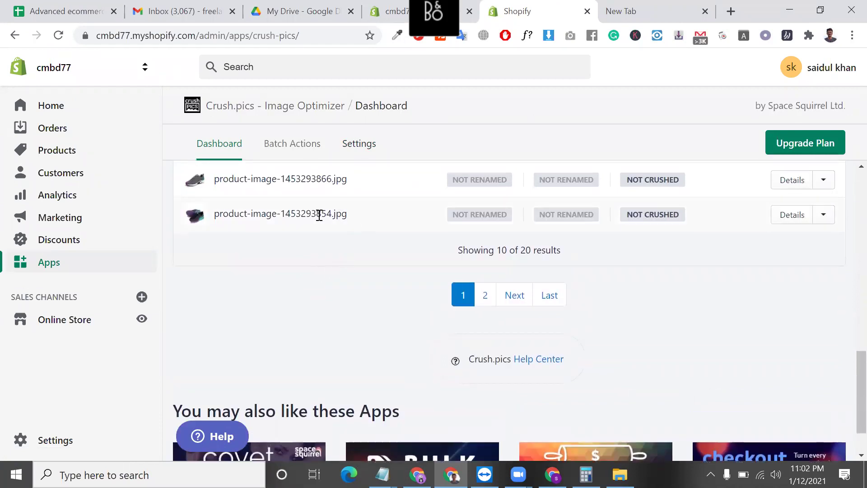
pyautogui.tripleClick(319, 216)
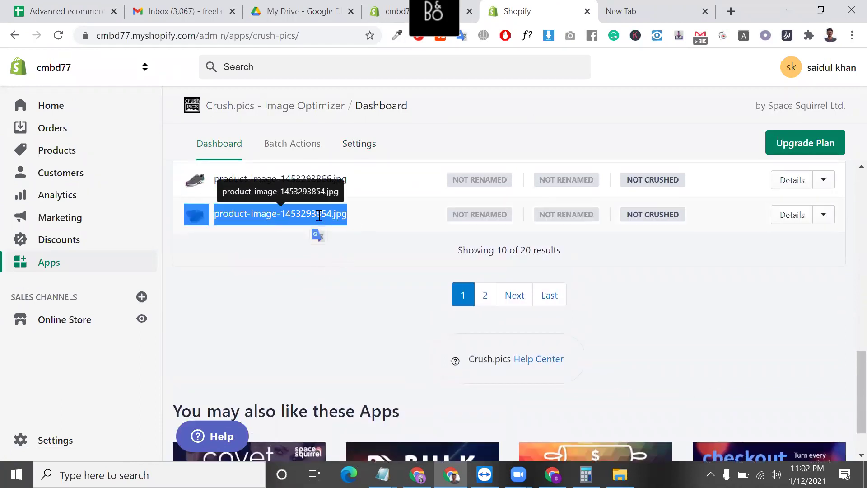
pyautogui.tripleClick(663, 216)
pyautogui.scroll(3, 662, 216)
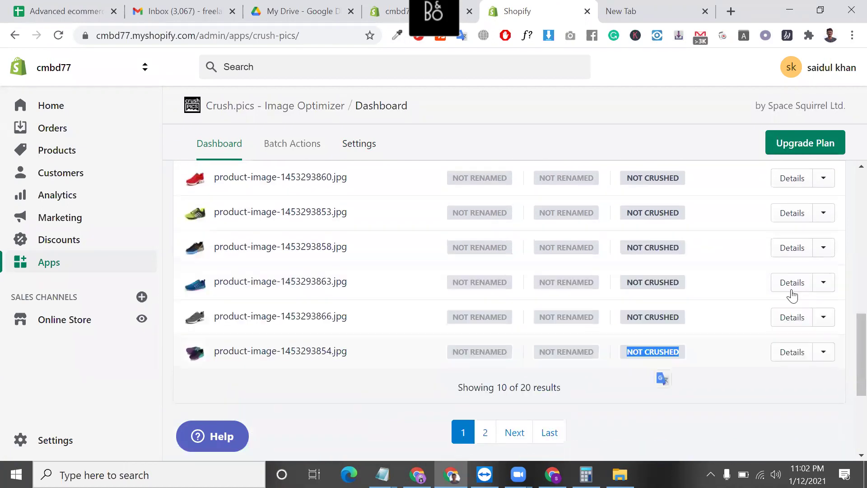
pyautogui.click(831, 354)
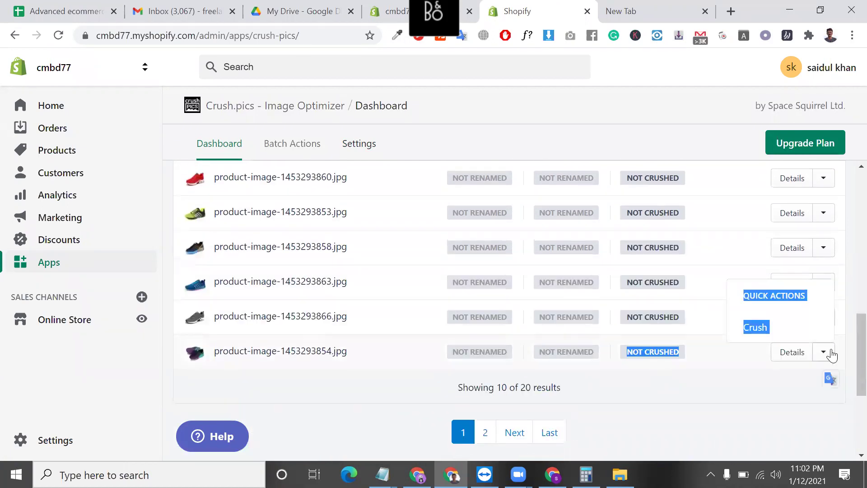
pyautogui.click(773, 326)
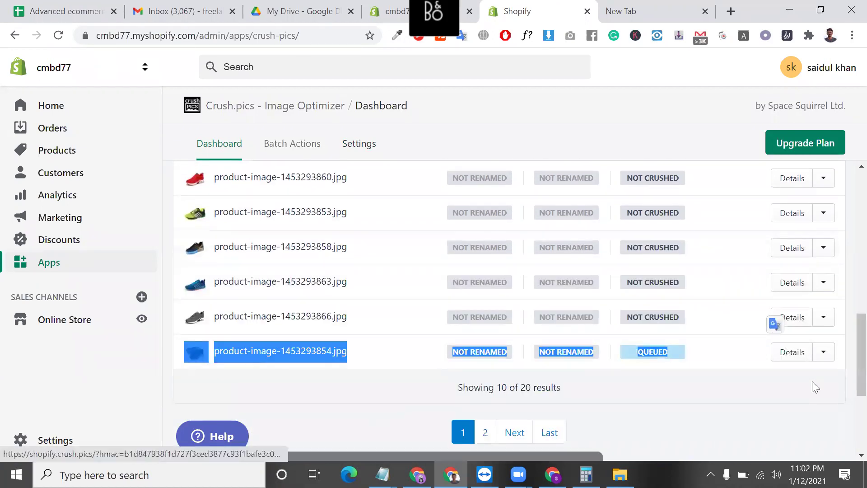
pyautogui.click(718, 379)
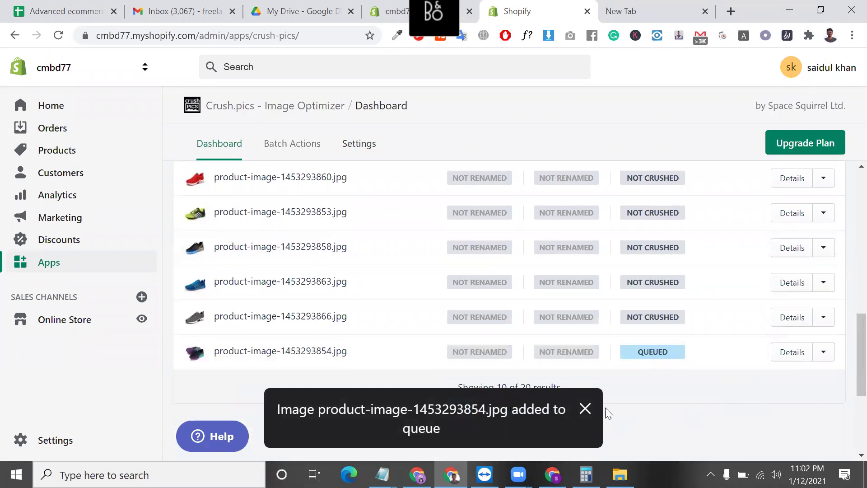
pyautogui.click(824, 319)
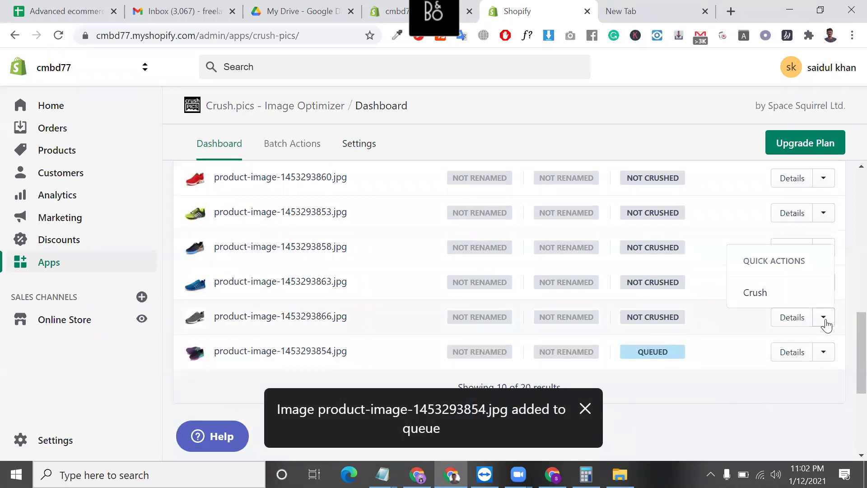
pyautogui.click(780, 301)
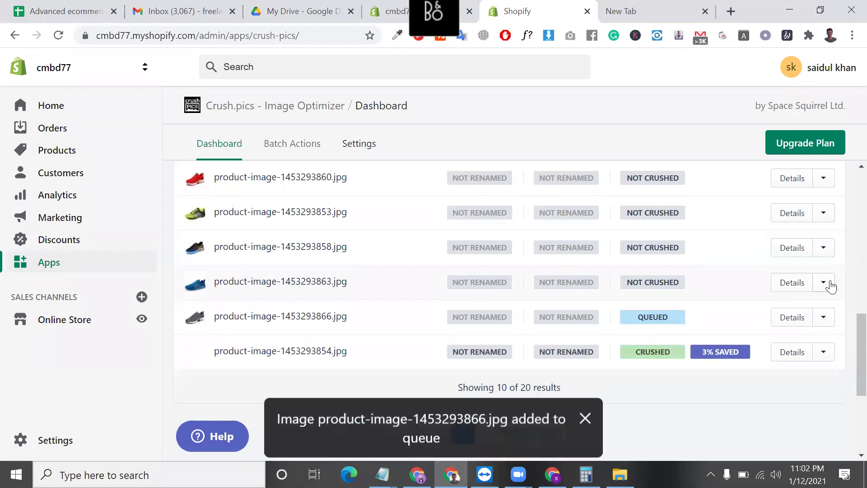
pyautogui.click(829, 284)
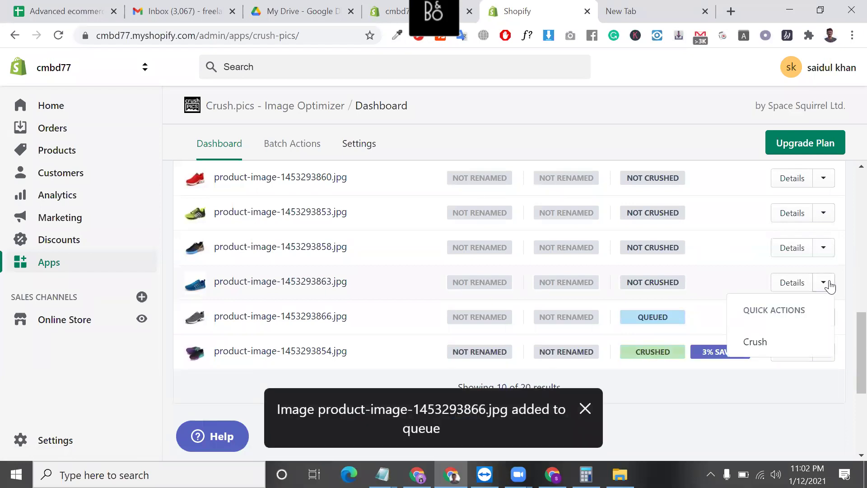
pyautogui.click(780, 339)
# - Keep the All Images filter, then crush gift-card.jpg and product-image-1453293849.jpg
pyautogui.scroll(6, 648, 264)
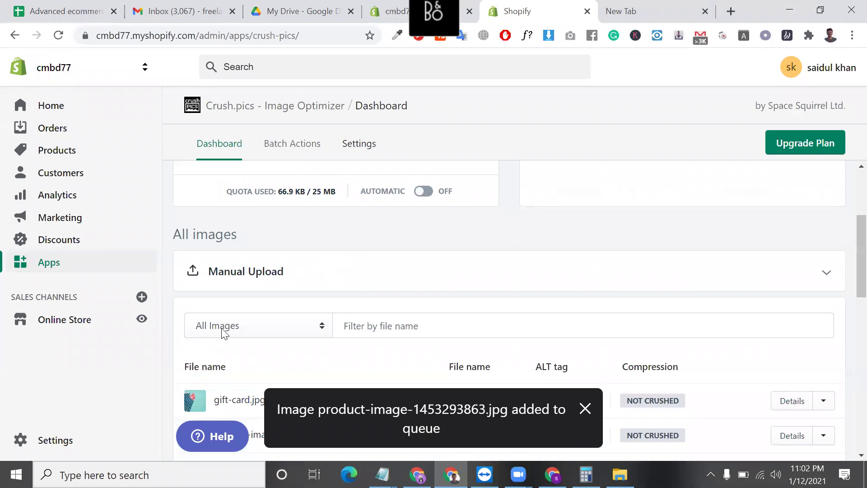
pyautogui.click(223, 331)
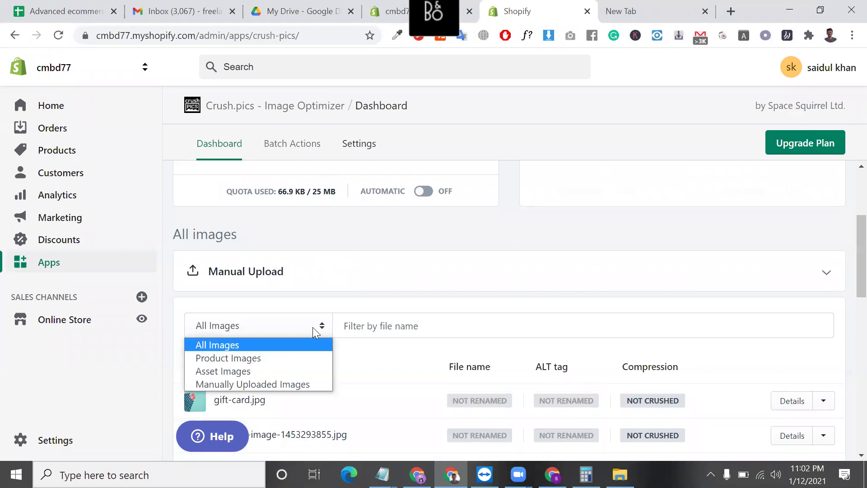
pyautogui.click(521, 358)
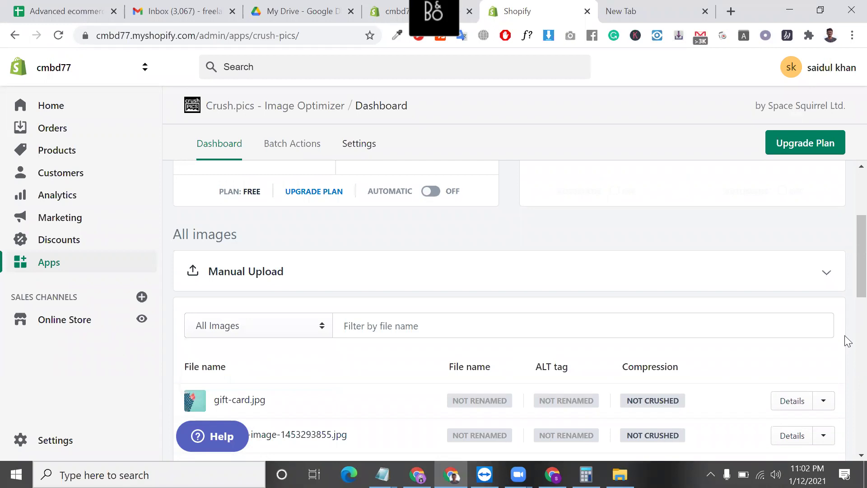
pyautogui.scroll(-2, 844, 340)
pyautogui.click(823, 327)
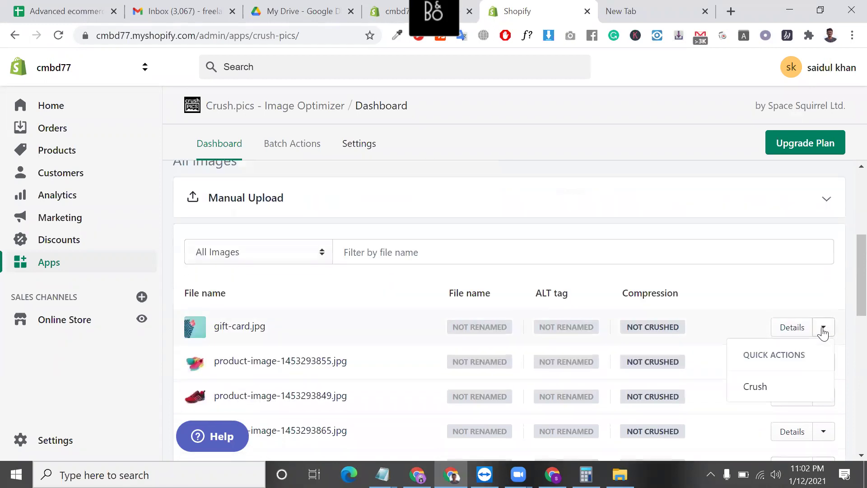
pyautogui.click(793, 387)
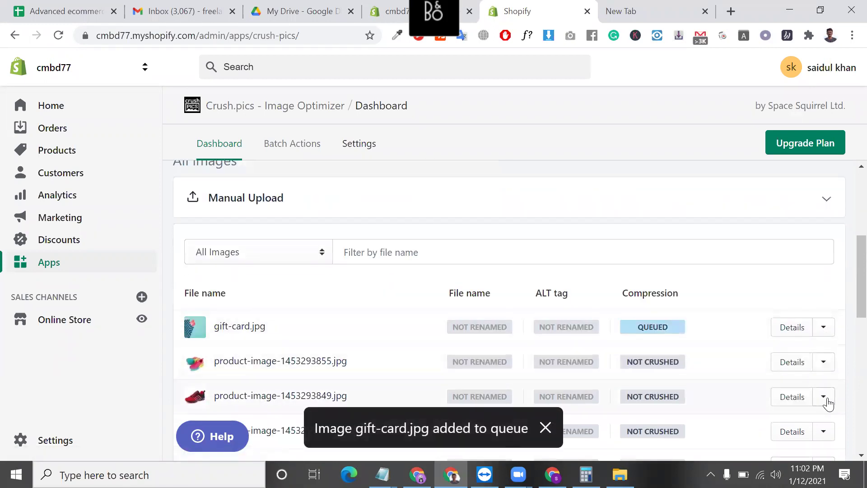
pyautogui.click(827, 402)
pyautogui.click(777, 372)
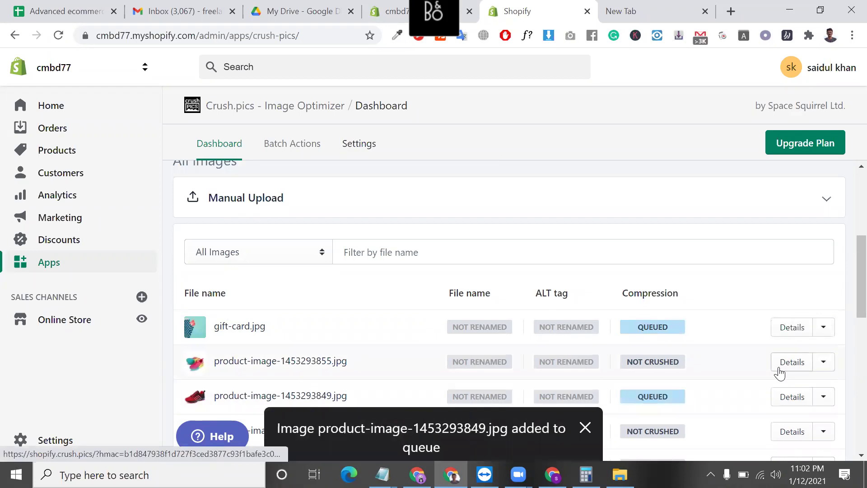
pyautogui.scroll(-3, 780, 373)
pyautogui.scroll(-5, 780, 373)
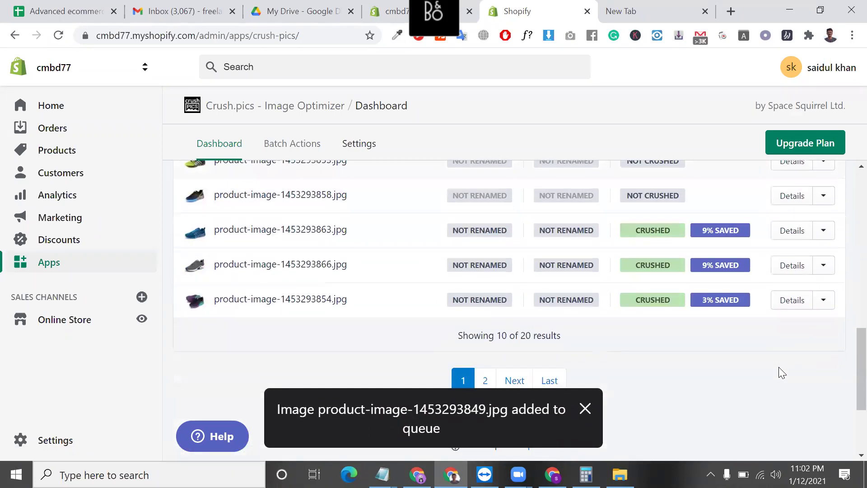
pyautogui.scroll(10, 631, 329)
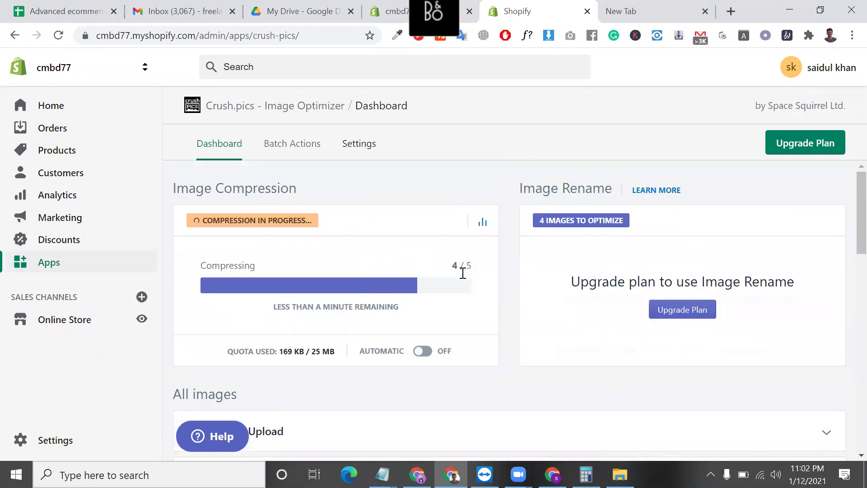
# - Review the compression panel: 839 KB / 25 MB quota used and 15 images ready
pyautogui.tripleClick(325, 346)
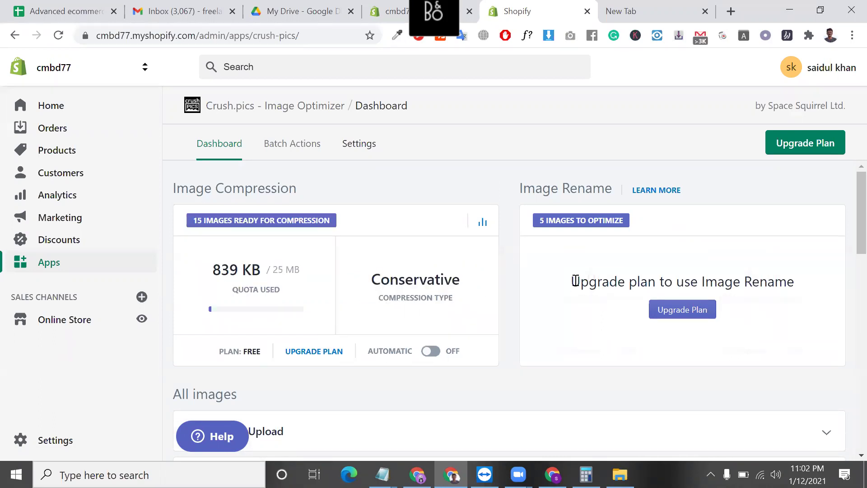
pyautogui.tripleClick(575, 280)
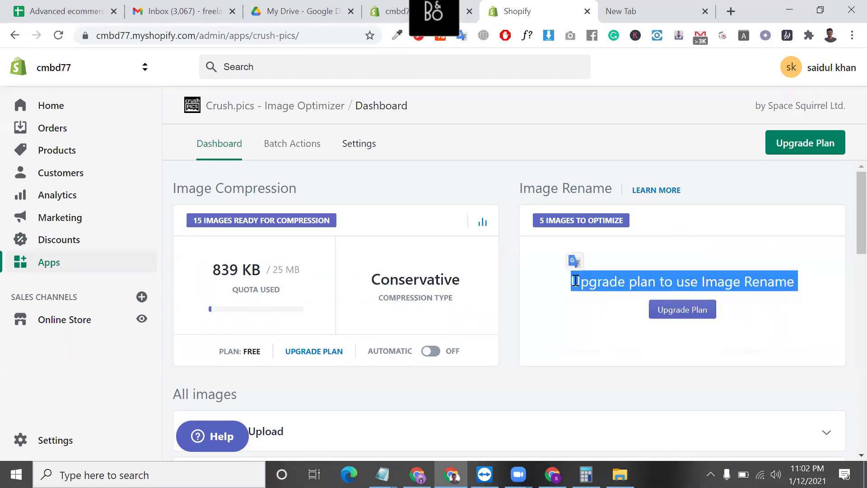
pyautogui.tripleClick(240, 278)
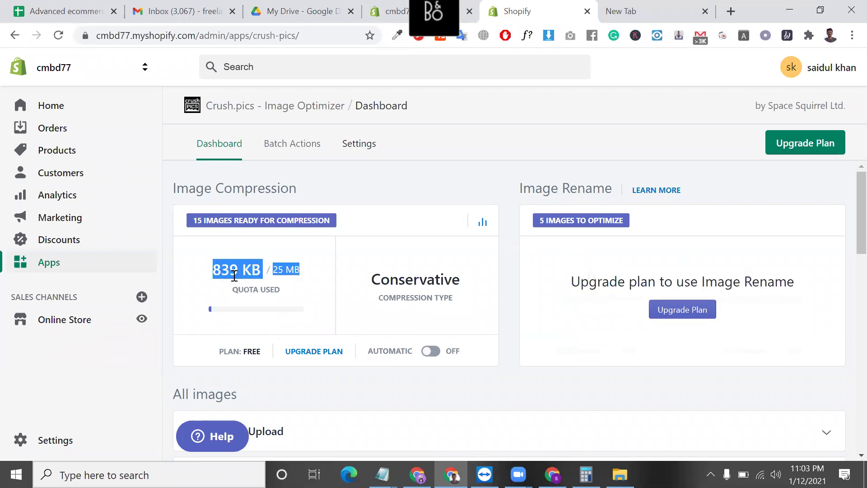
pyautogui.tripleClick(258, 221)
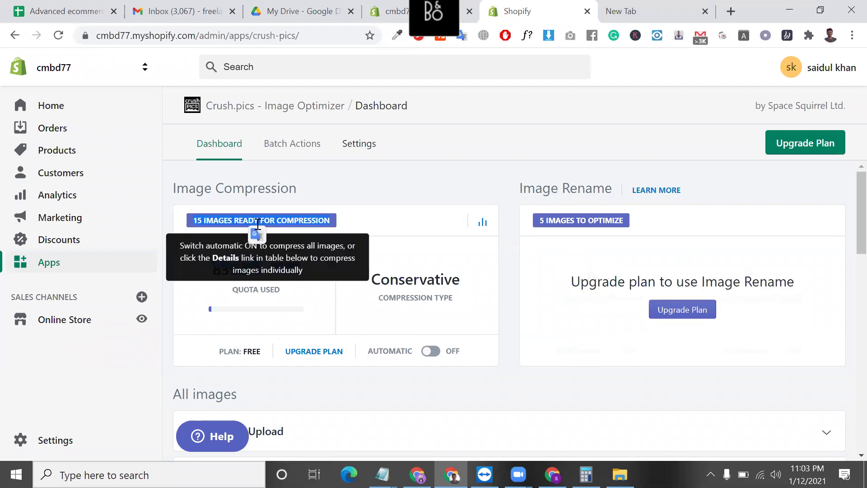
pyautogui.scroll(-5, 452, 280)
pyautogui.scroll(5, 406, 253)
# - View the Crush.pics Settings and Batch Actions, then go to the installed Apps list
pyautogui.click(347, 156)
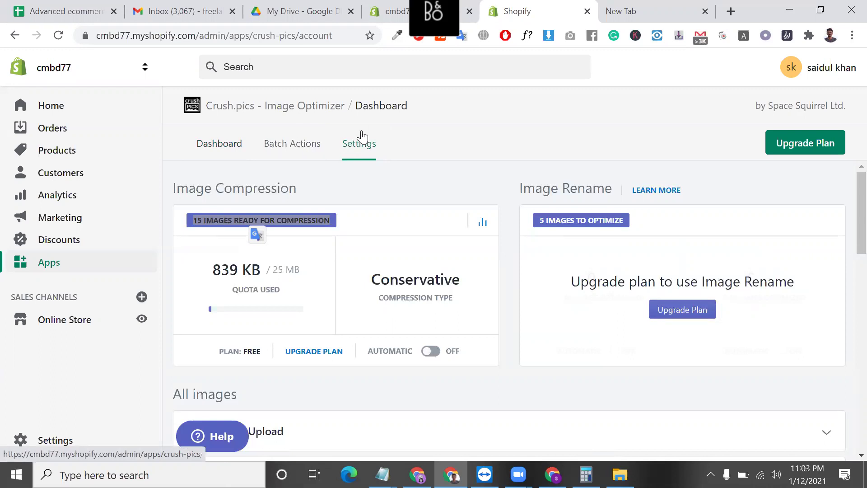
pyautogui.click(298, 152)
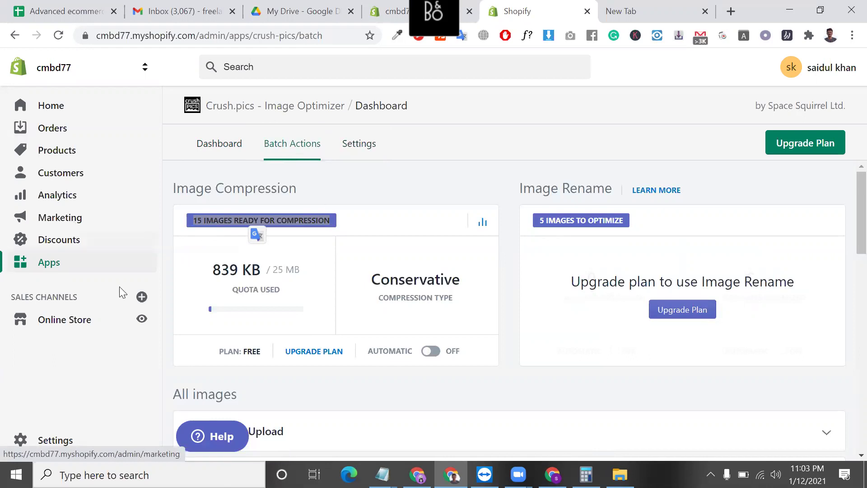
pyautogui.click(94, 271)
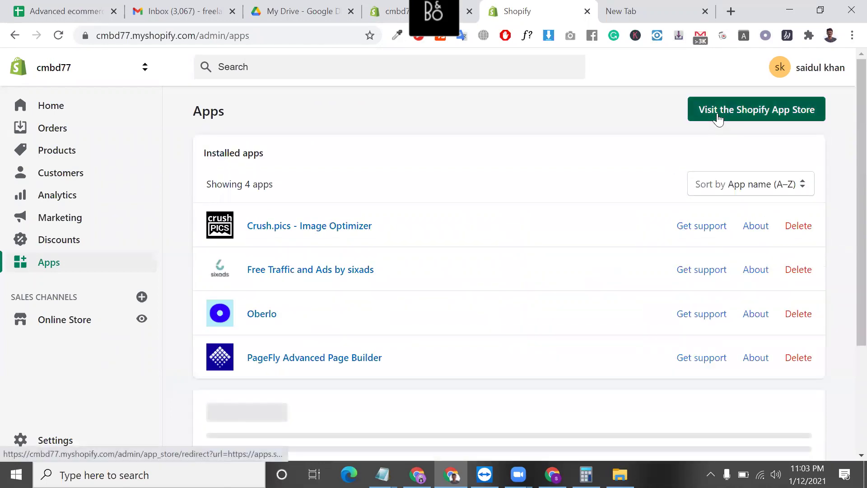
# - Open the Shopify App Store and copy 'currency converter plus' from shopify content.txt
pyautogui.click(718, 116)
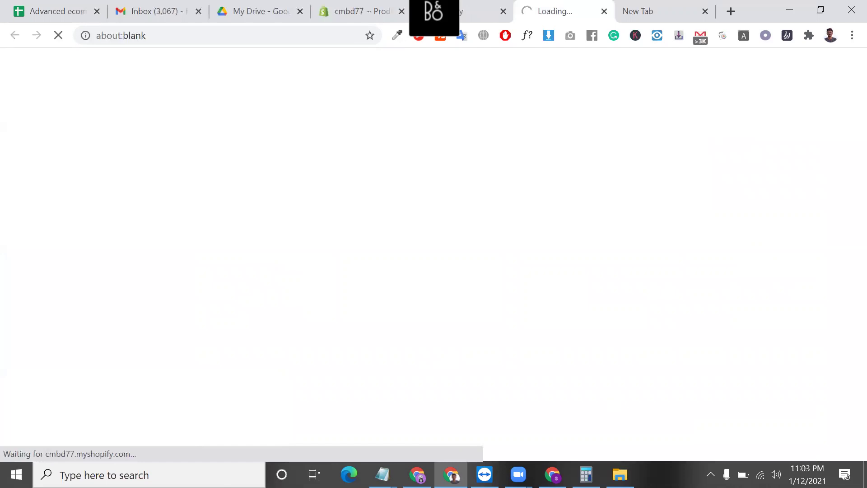
pyautogui.moveTo(382, 474)
pyautogui.click(420, 438)
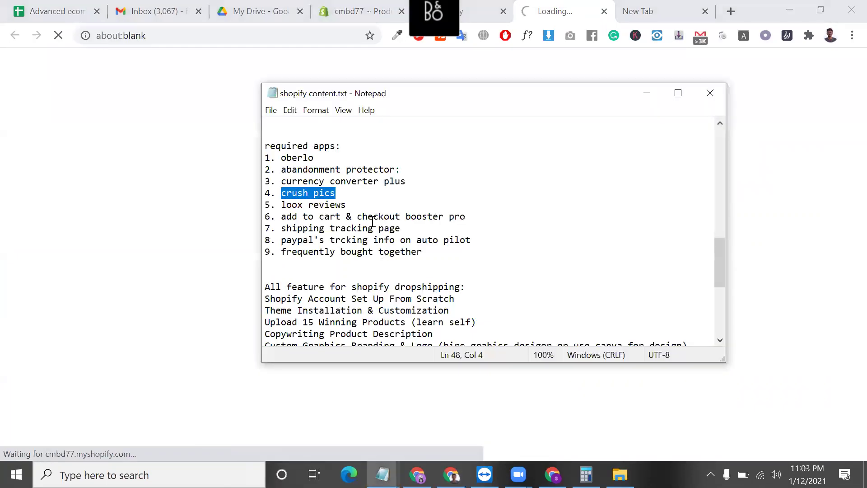
pyautogui.click(372, 217)
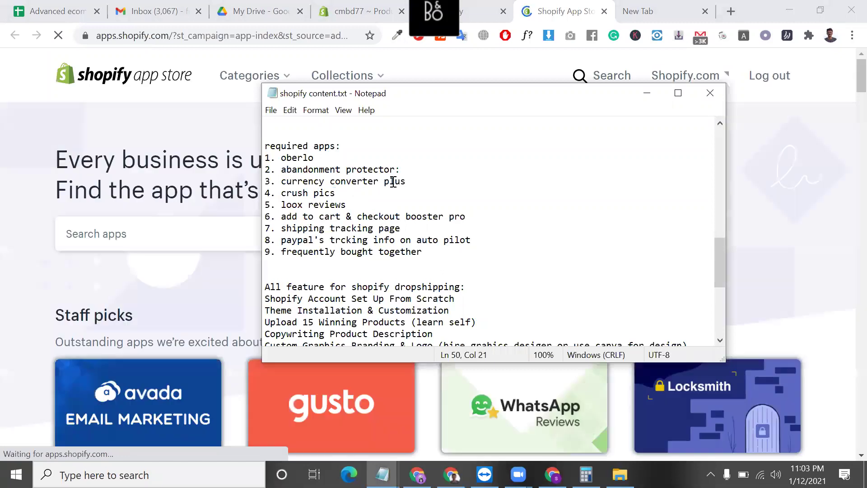
pyautogui.moveTo(407, 182); pyautogui.dragTo(283, 184)
pyautogui.rightClick(288, 181)
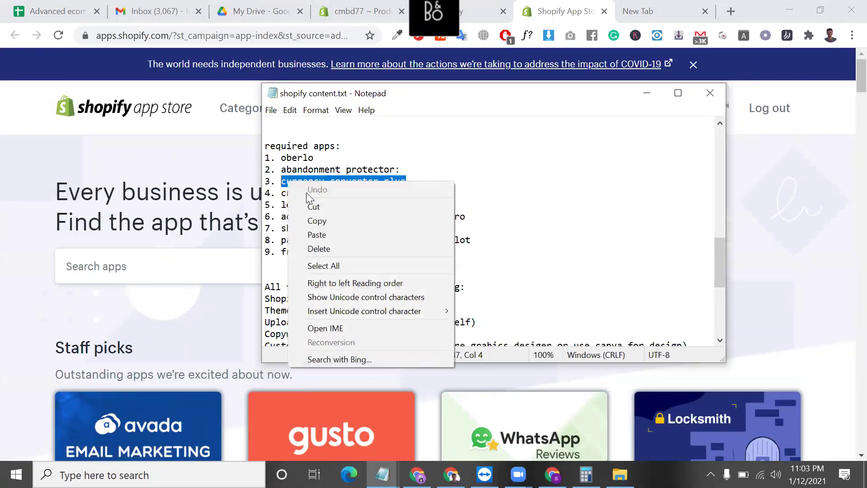
pyautogui.click(321, 219)
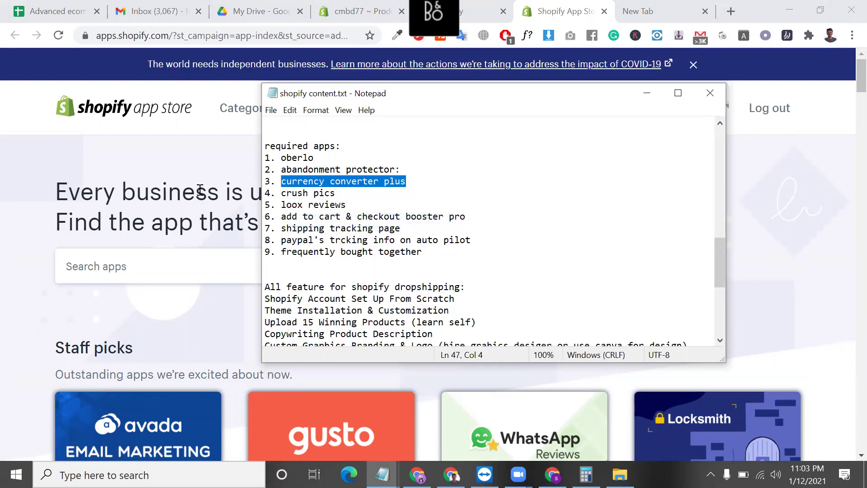
# - Paste 'currency converter plus' into Search apps and run the search
pyautogui.click(200, 188)
pyautogui.click(228, 271)
pyautogui.hotkey('ctrl', 'v')
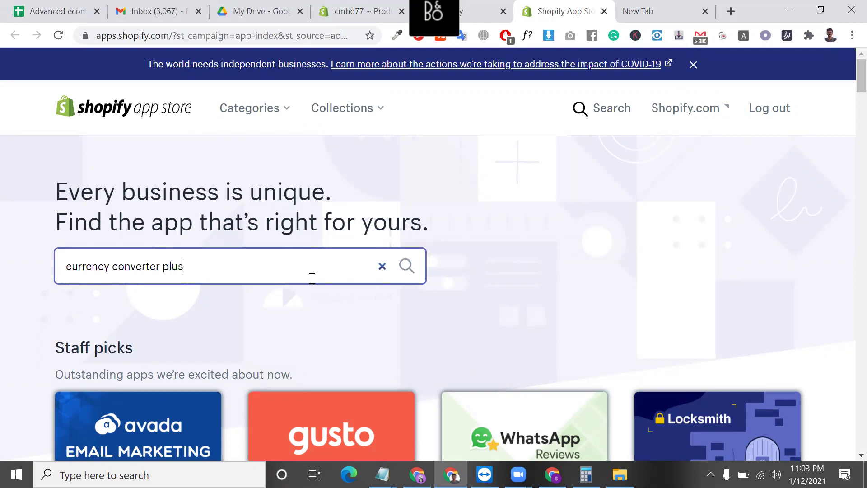
pyautogui.press('Return')
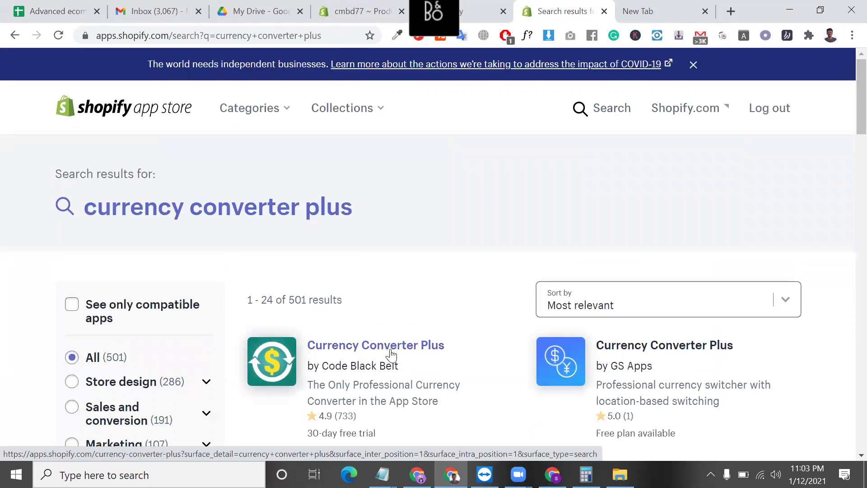
pyautogui.scroll(-1, 391, 354)
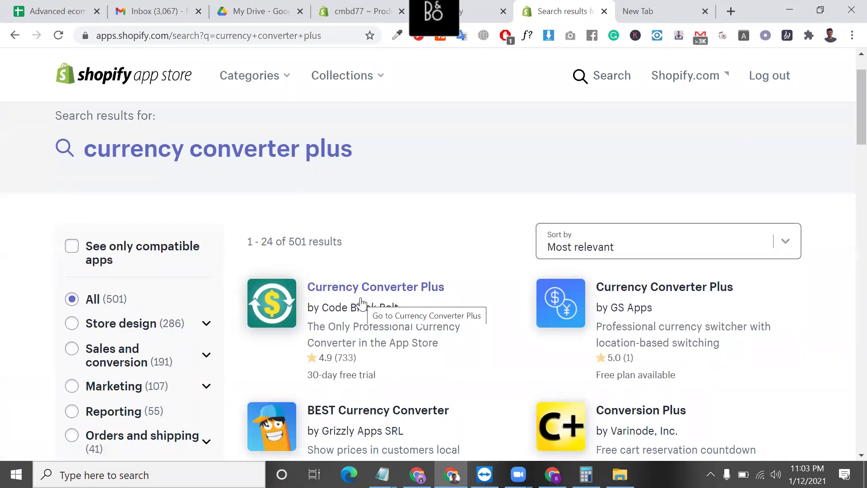
# - Open petsbutler.co in the new tab, view its BDT currency list, then return to search results
pyautogui.hotkey('ctrl', 'Tab')
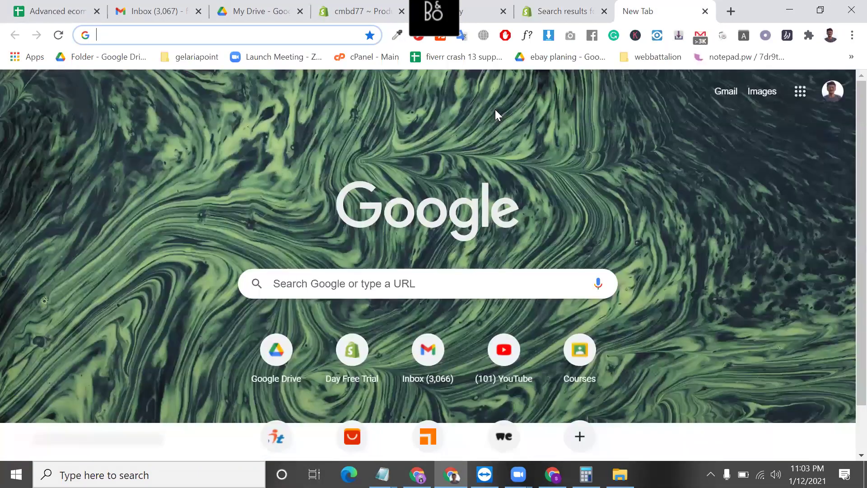
pyautogui.write('PEtsbutler.co')
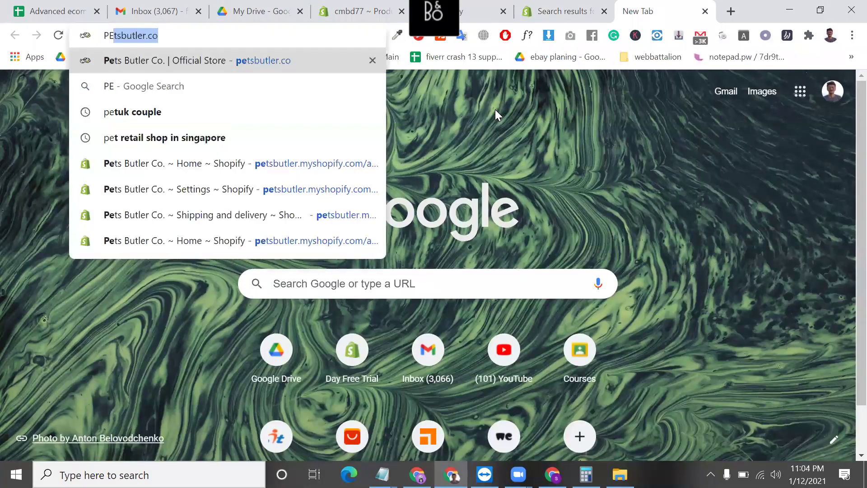
pyautogui.press('Return')
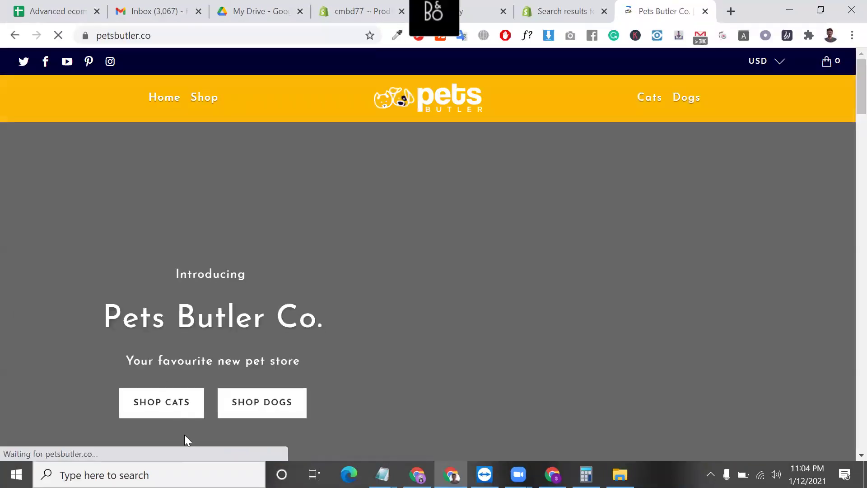
pyautogui.scroll(-1, 185, 441)
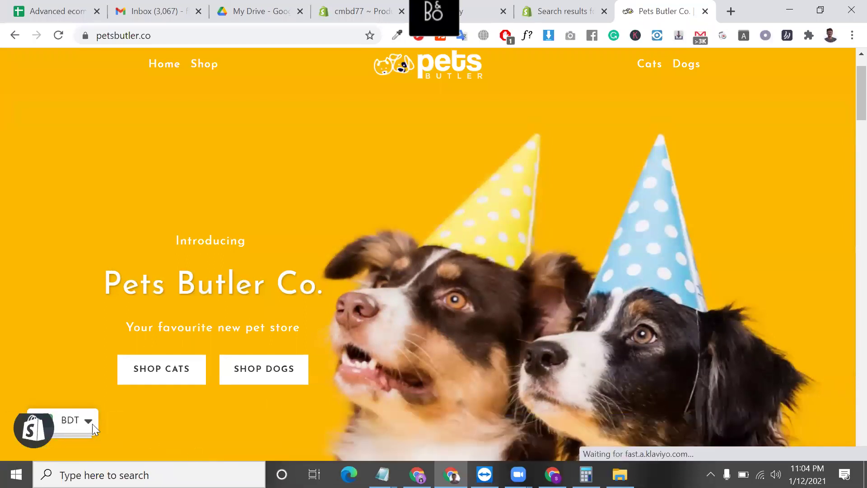
pyautogui.click(88, 421)
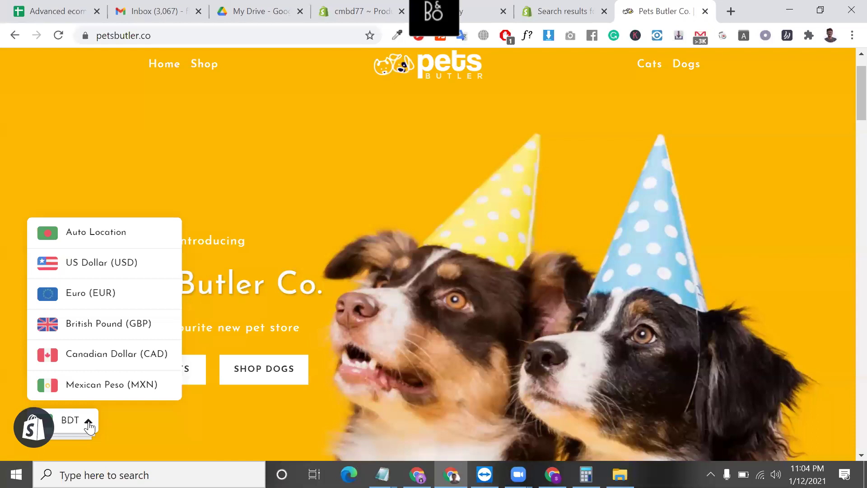
pyautogui.click(581, 6)
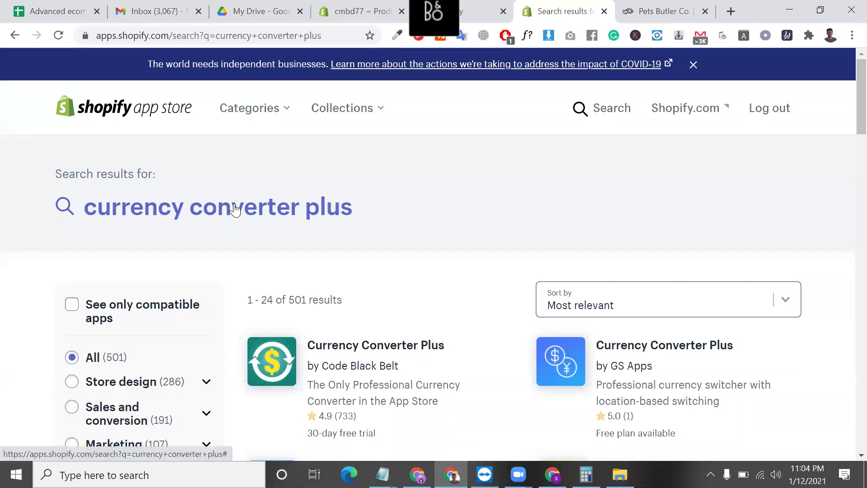
# - Replace the App Store search query with 'VOLT MULTI CURRENCY' and run it
pyautogui.click(235, 209)
pyautogui.doubleClick(367, 82)
pyautogui.hotkey('ctrl', 'a')
pyautogui.write('VAULT')
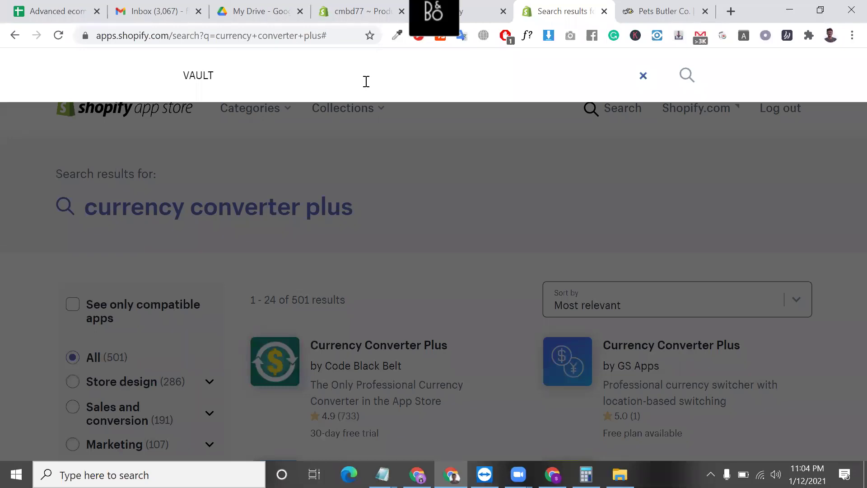
pyautogui.press('BackSpace')
pyautogui.press('BackSpace')
pyautogui.press('BackSpace')
pyautogui.press('BackSpace')
pyautogui.write('O')
pyautogui.press('BackSpace')
pyautogui.press('BackSpace')
pyautogui.write('OLF')
pyautogui.press('BackSpace')
pyautogui.write('T MULTI CURRENT')
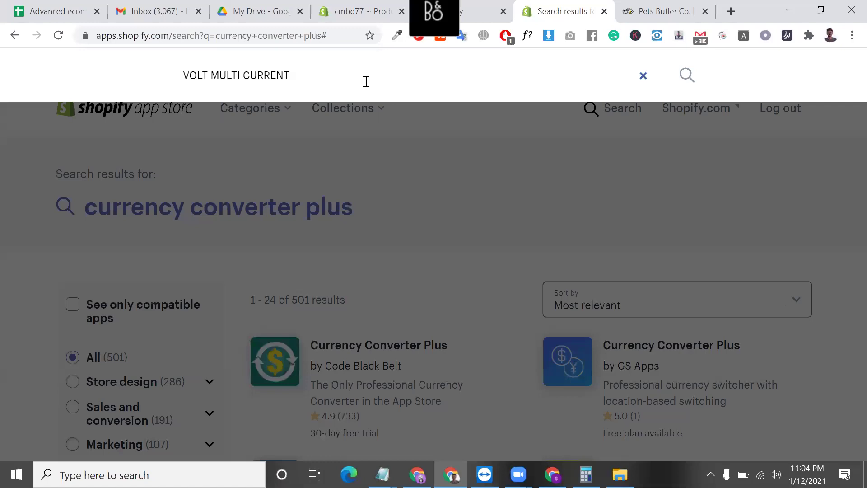
pyautogui.press('BackSpace')
pyautogui.write('CY')
pyautogui.press('Return')
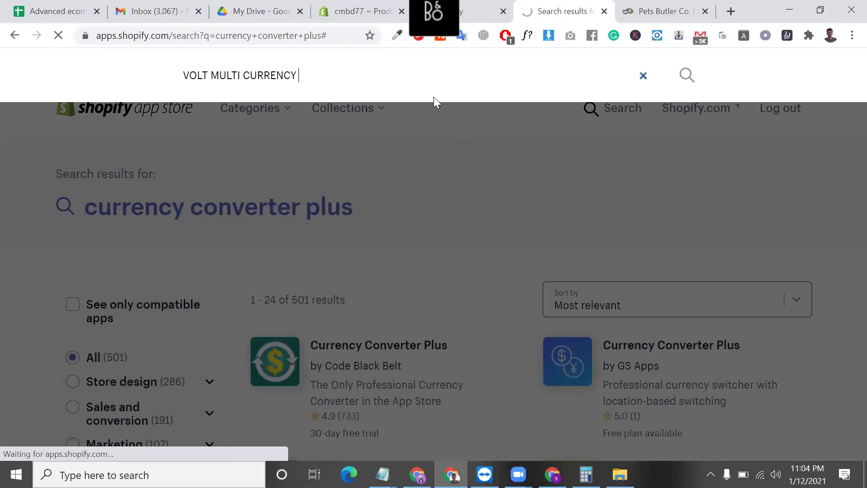
# - Open the Bold Multi-Currency app page from the results
pyautogui.scroll(-3, 657, 262)
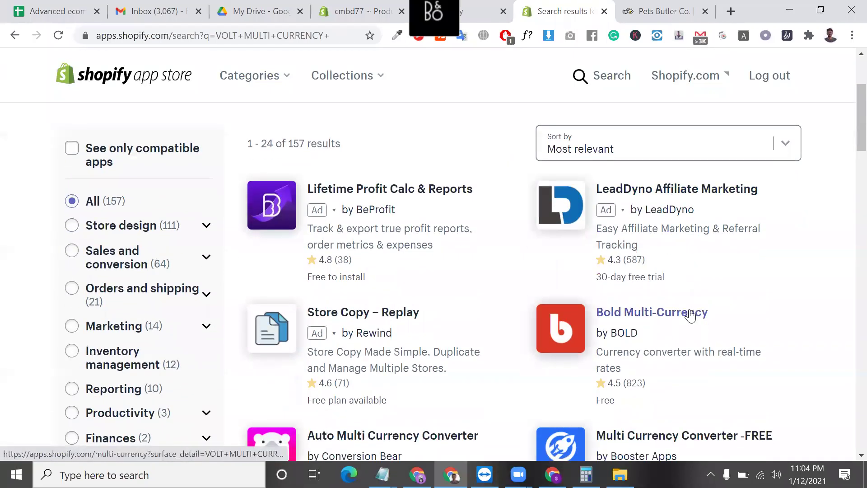
pyautogui.scroll(-1, 686, 307)
pyautogui.click(681, 299)
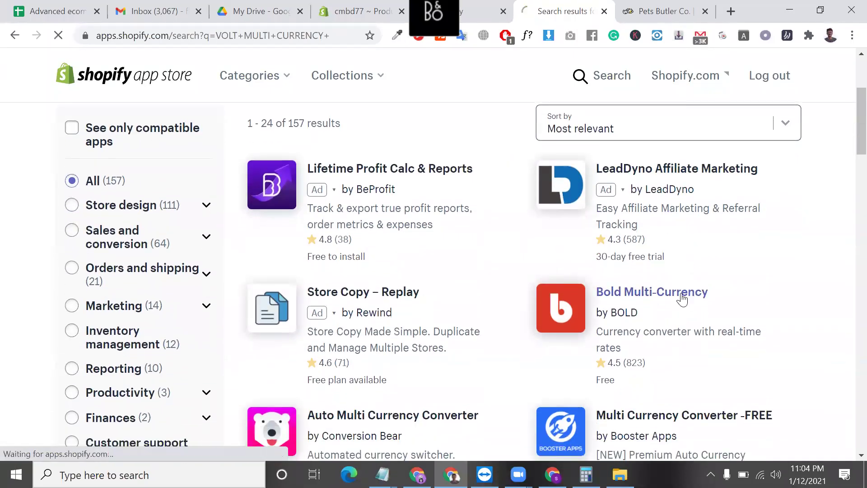
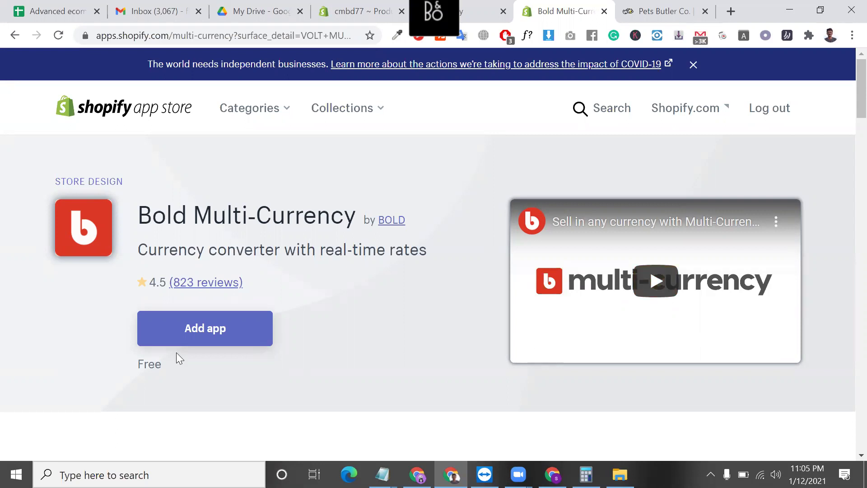
# - Add the Bold Multi-Currency app and approve its installation on the store
pyautogui.click(203, 333)
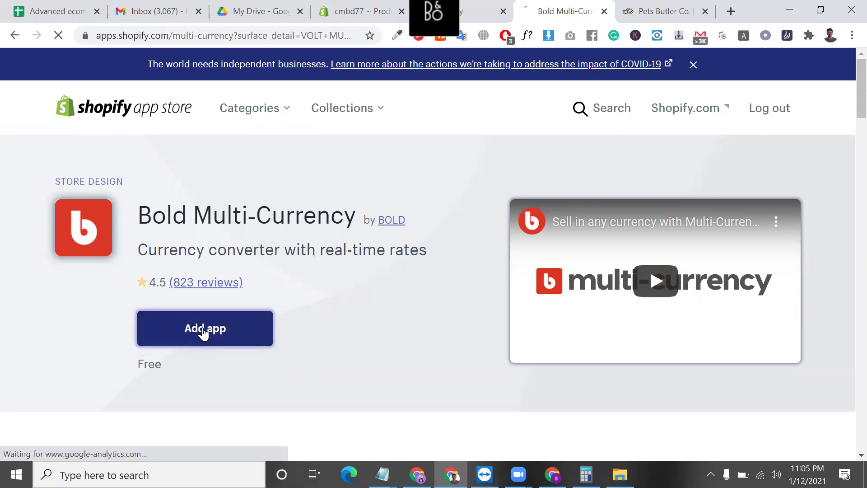
pyautogui.scroll(-5, 202, 332)
pyautogui.scroll(-9, 303, 370)
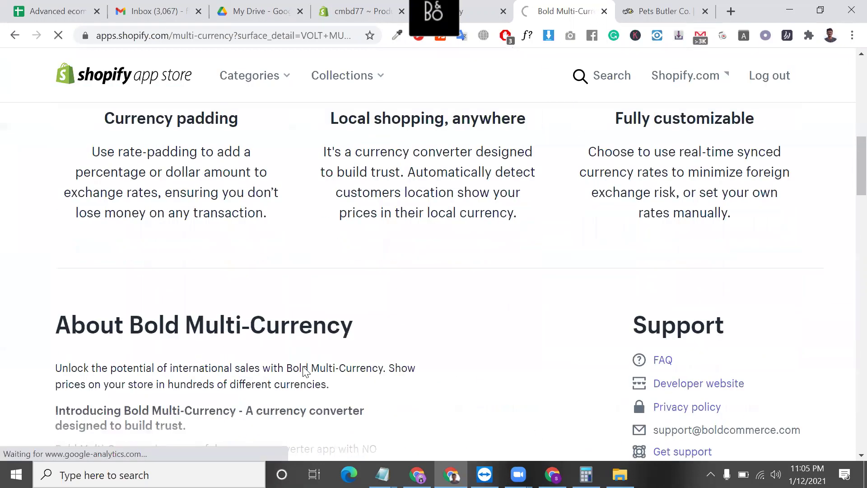
pyautogui.scroll(15, 302, 368)
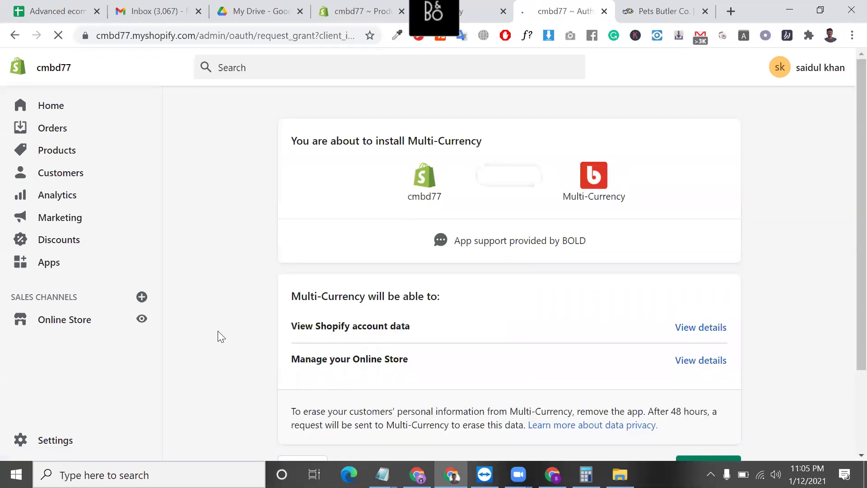
pyautogui.scroll(-3, 332, 378)
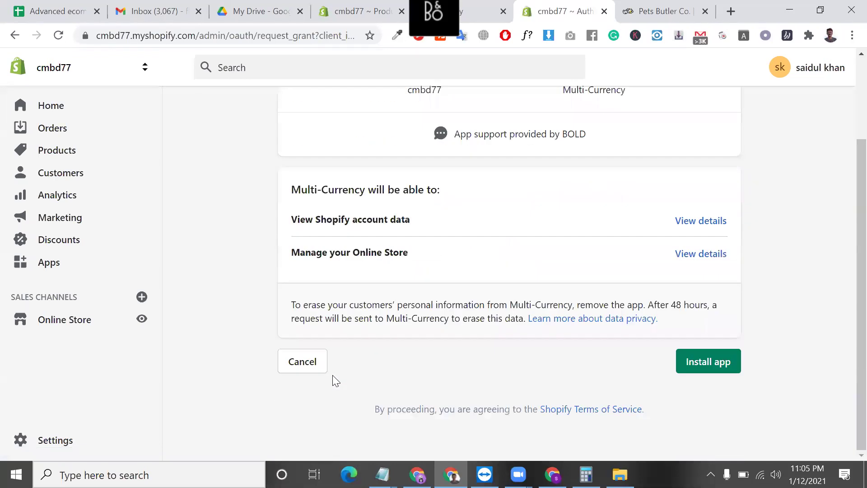
pyautogui.click(684, 359)
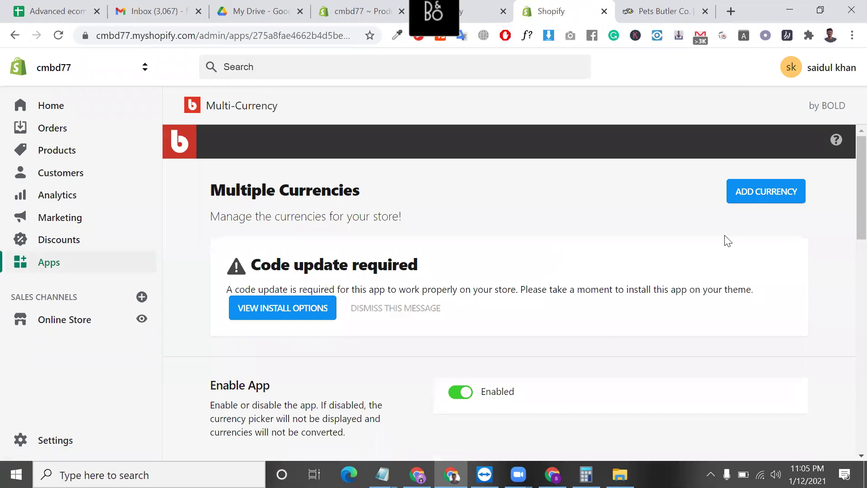
# - Read through the code-update notice on the Multi-Currency page
pyautogui.scroll(-1, 776, 228)
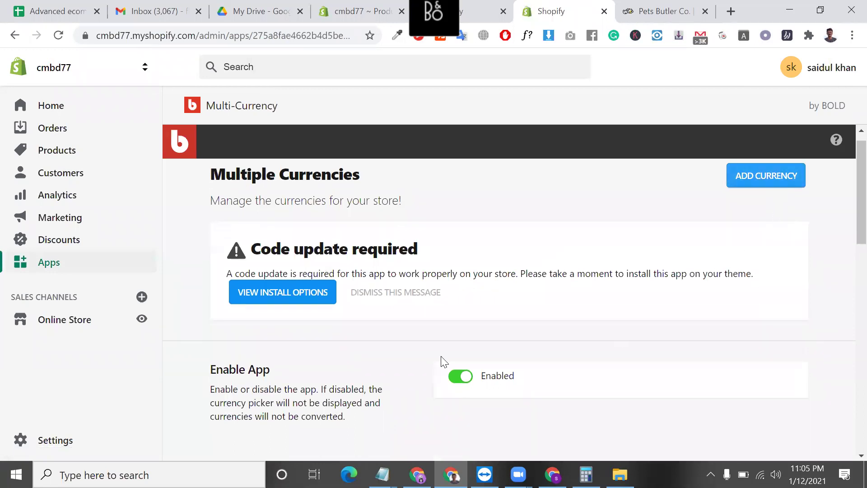
pyautogui.scroll(-2, 300, 302)
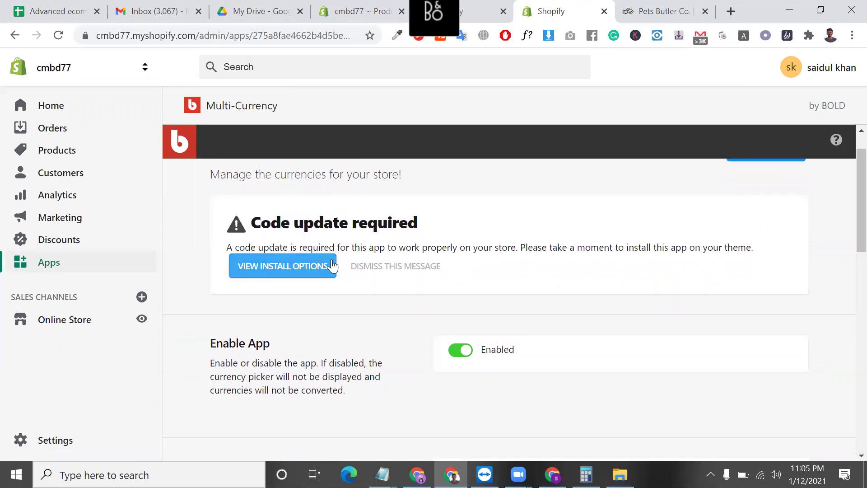
pyautogui.tripleClick(241, 248)
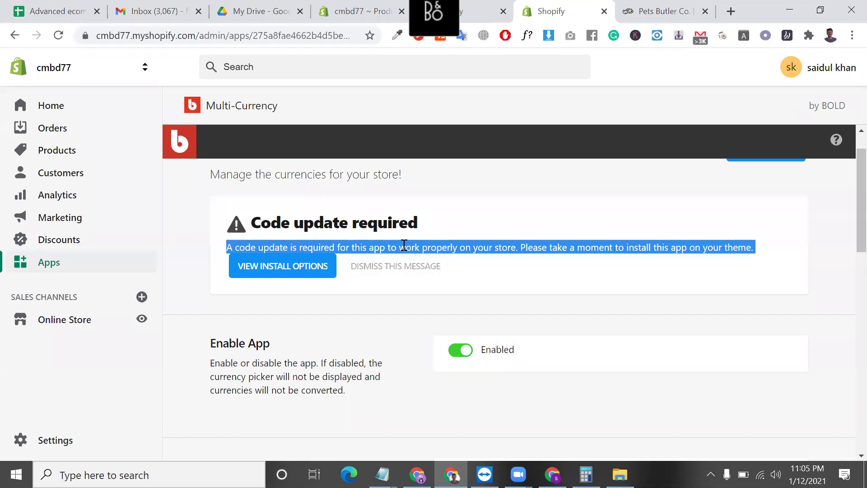
pyautogui.doubleClick(598, 246)
pyautogui.tripleClick(597, 246)
pyautogui.scroll(-1, 452, 258)
# - Run the automatic theme code update on Turbo portland after confirming a backup exists
pyautogui.click(311, 253)
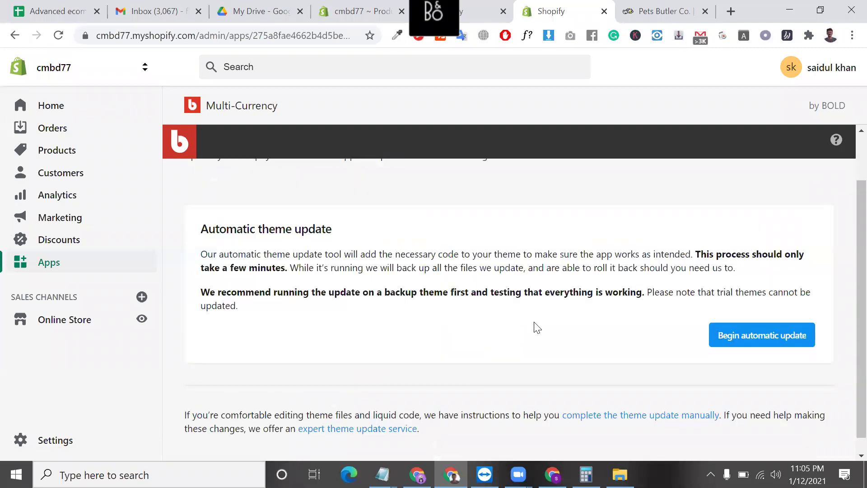
pyautogui.click(743, 335)
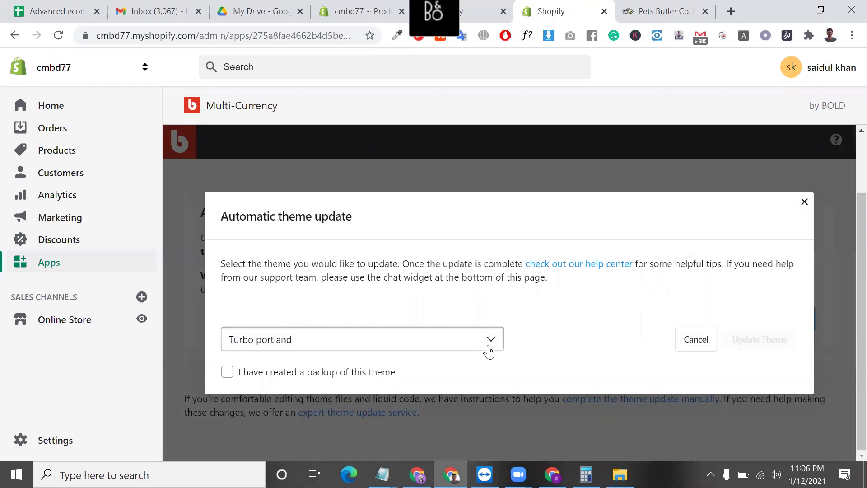
pyautogui.click(228, 372)
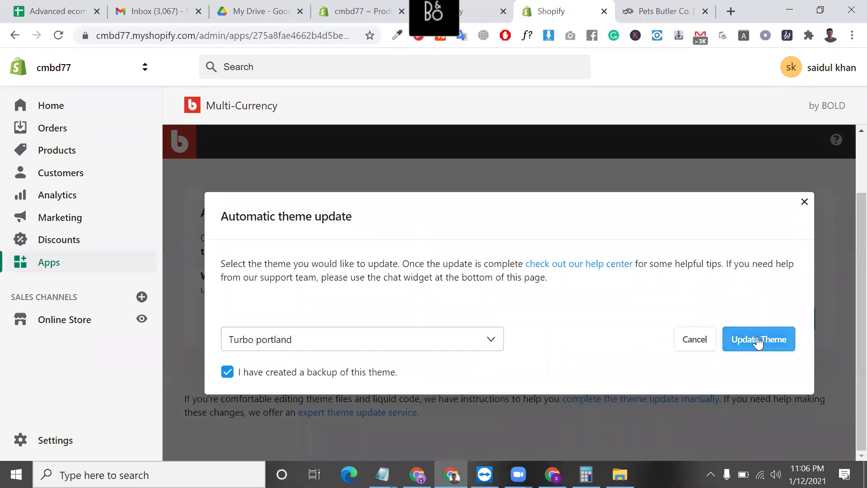
pyautogui.click(756, 341)
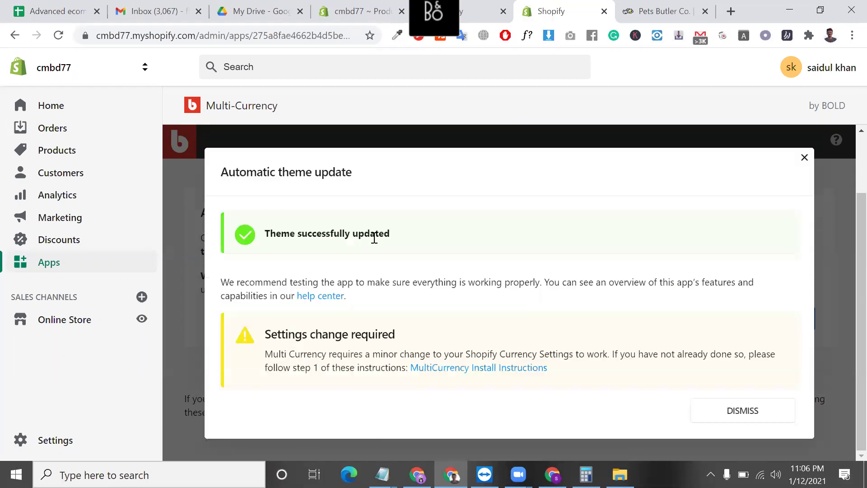
pyautogui.click(723, 413)
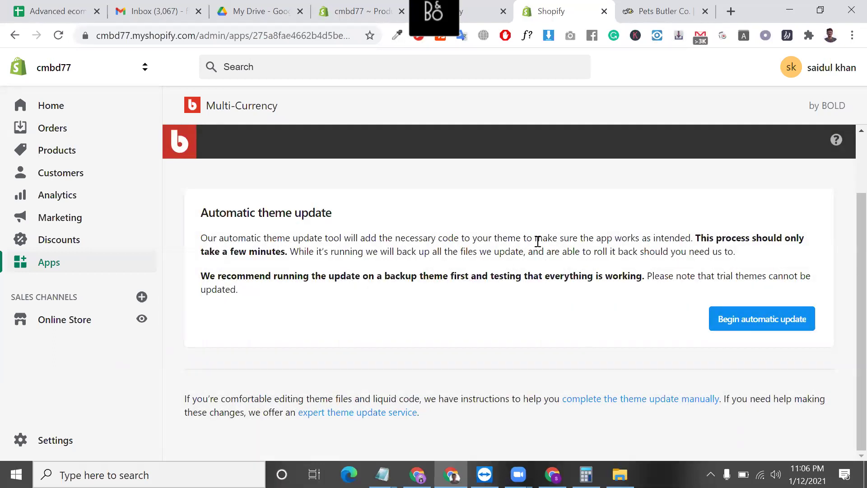
pyautogui.click(752, 319)
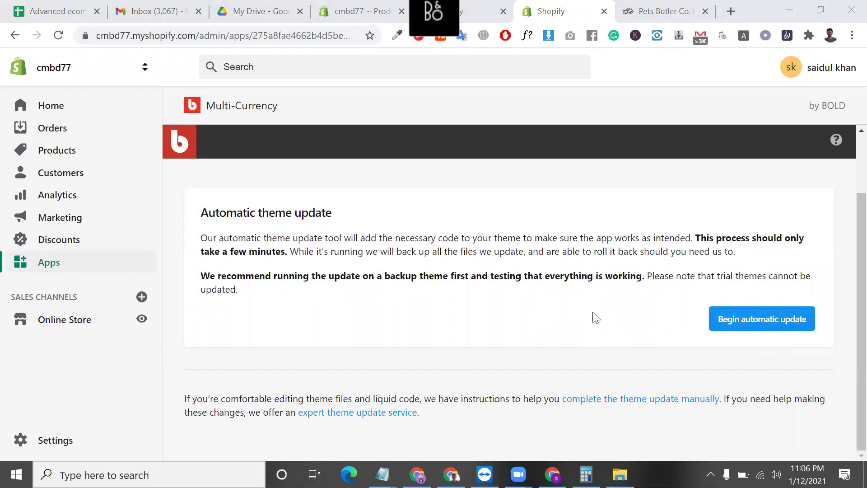
pyautogui.scroll(2, 596, 317)
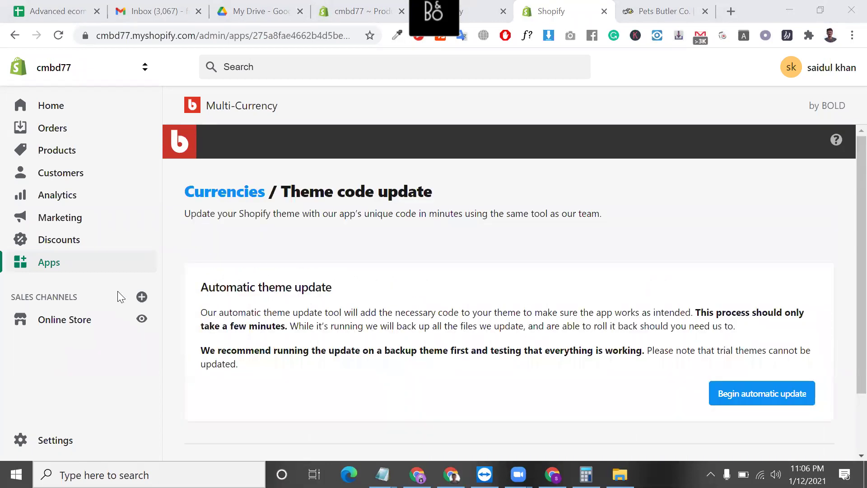
# - Review the main Multi-Currency settings without the warning, and close the extra browser tab
pyautogui.click(246, 112)
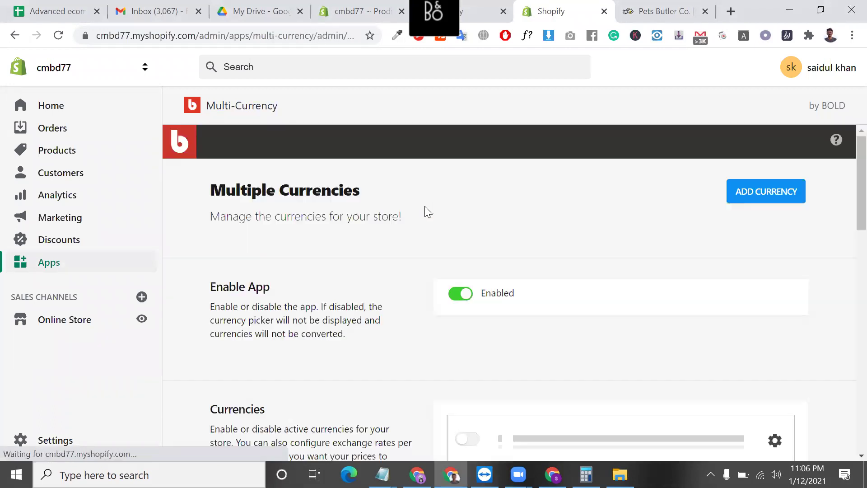
pyautogui.scroll(-1, 511, 265)
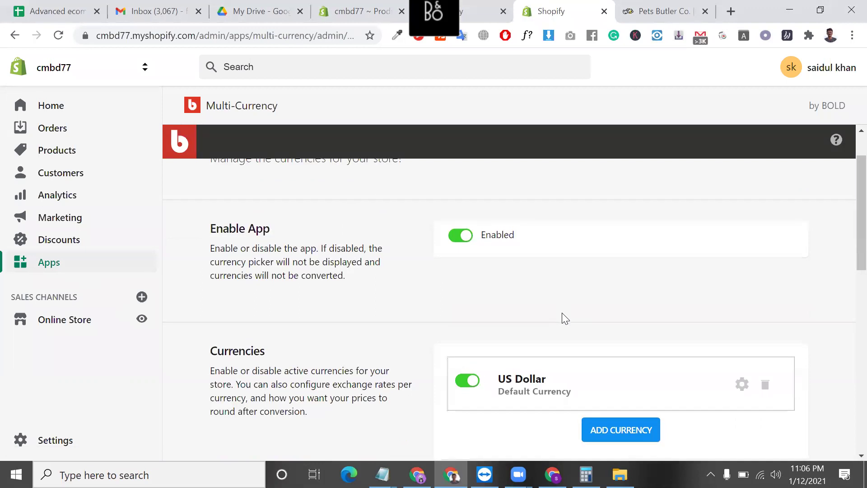
pyautogui.scroll(-2, 561, 312)
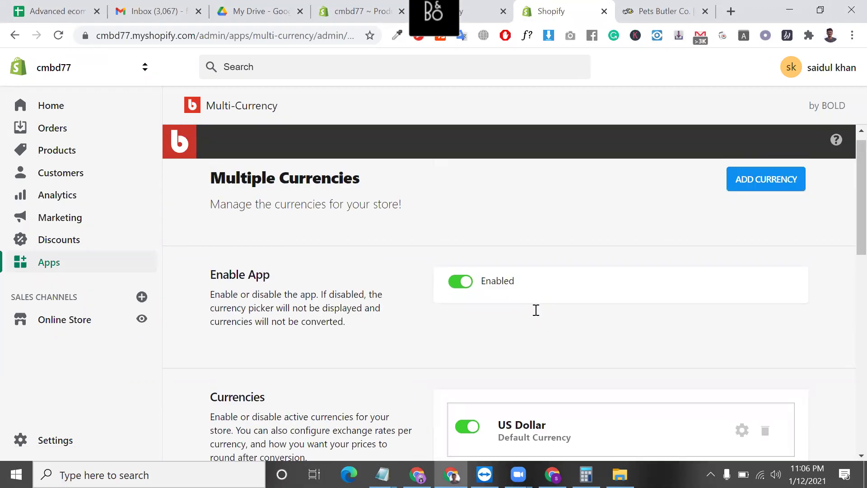
pyautogui.scroll(-2, 535, 310)
pyautogui.scroll(-4, 625, 381)
pyautogui.scroll(1, 627, 382)
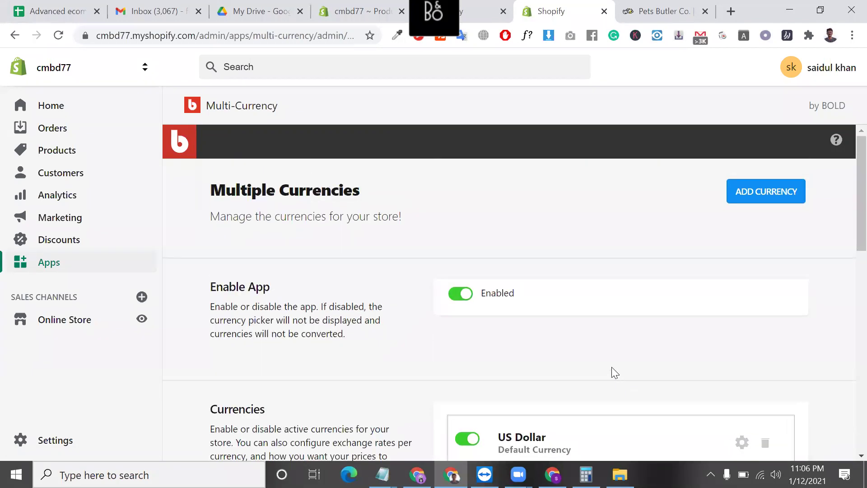
pyautogui.scroll(-10, 615, 372)
pyautogui.scroll(10, 615, 372)
pyautogui.scroll(-1, 506, 352)
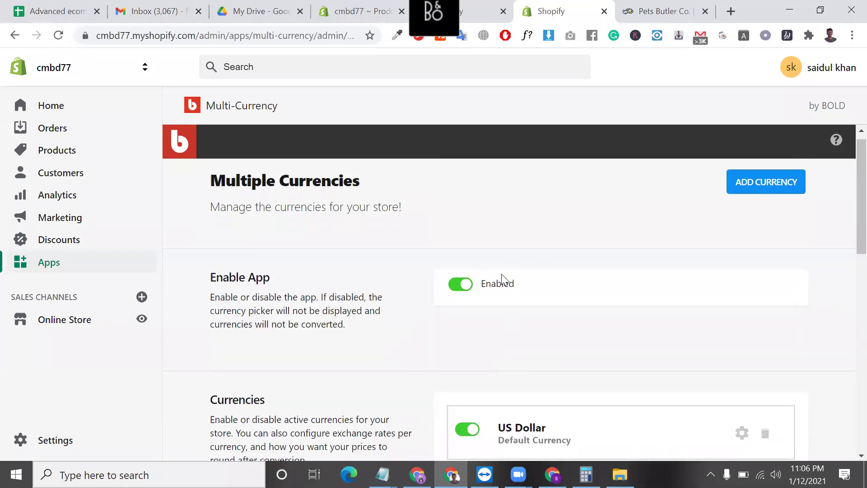
pyautogui.click(504, 10)
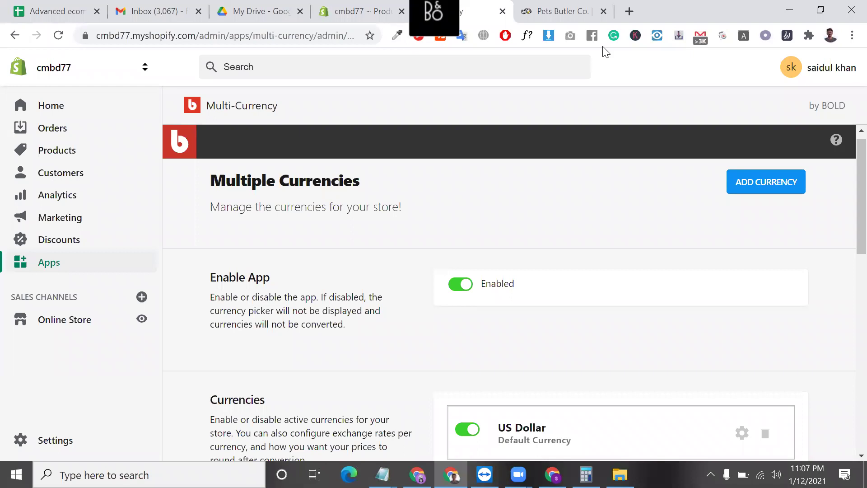
pyautogui.scroll(-5, 594, 275)
pyautogui.click(620, 246)
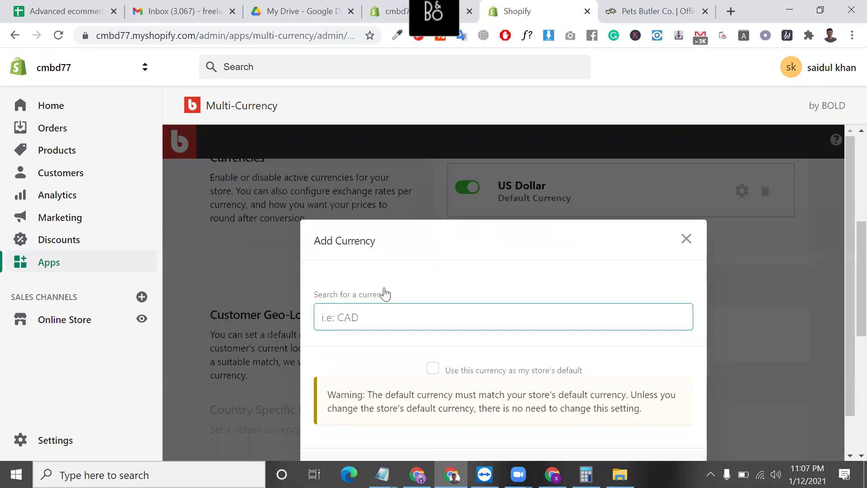
pyautogui.write('CA')
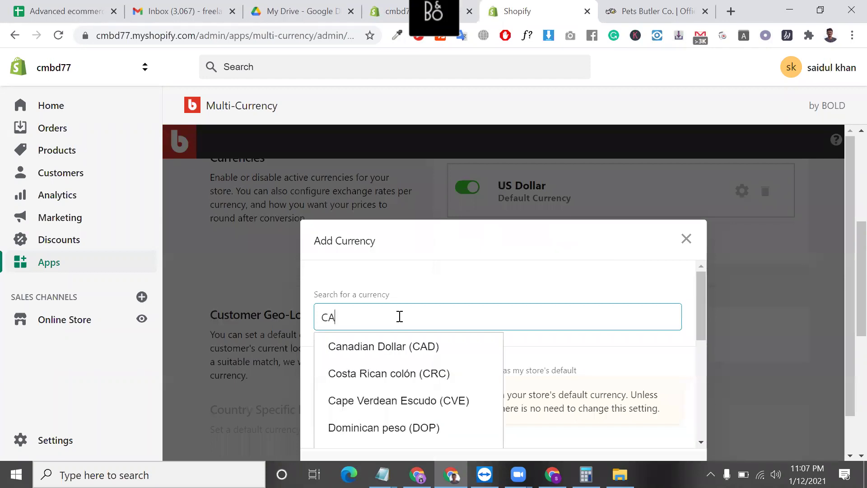
pyautogui.click(413, 355)
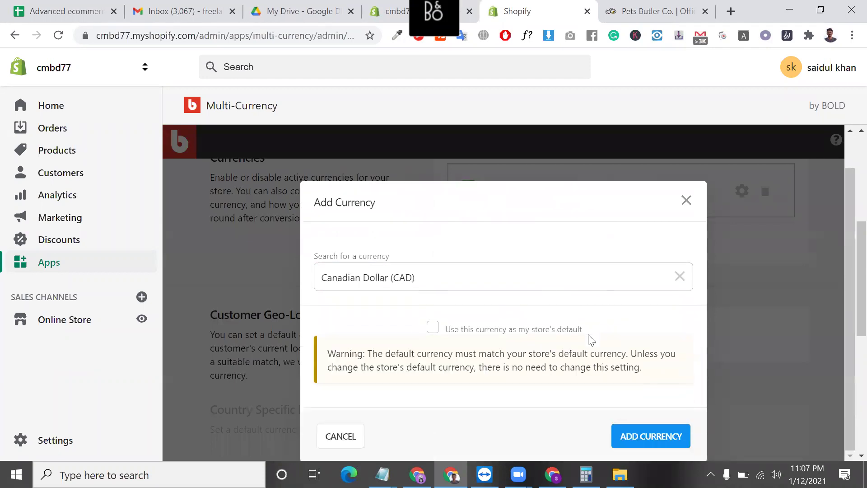
pyautogui.click(660, 442)
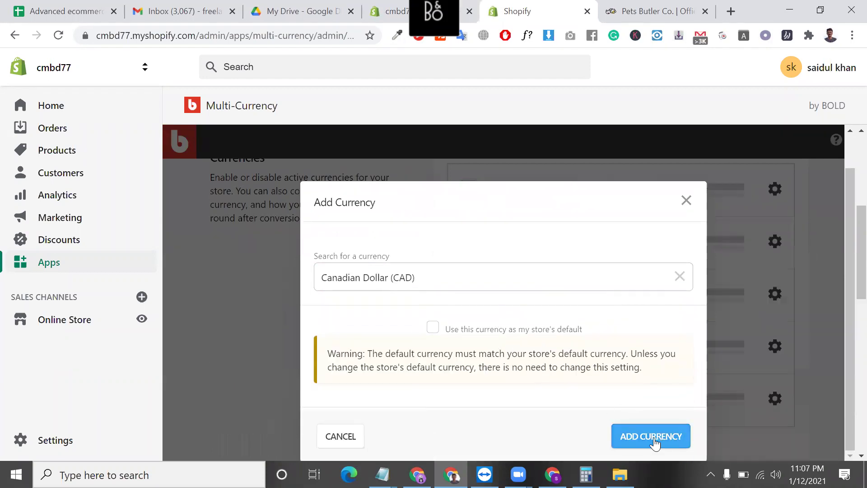
pyautogui.scroll(2, 610, 334)
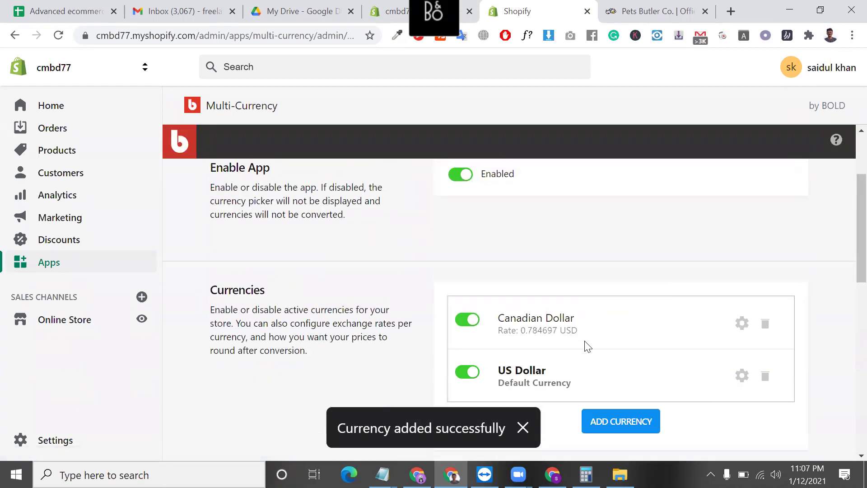
pyautogui.doubleClick(550, 329)
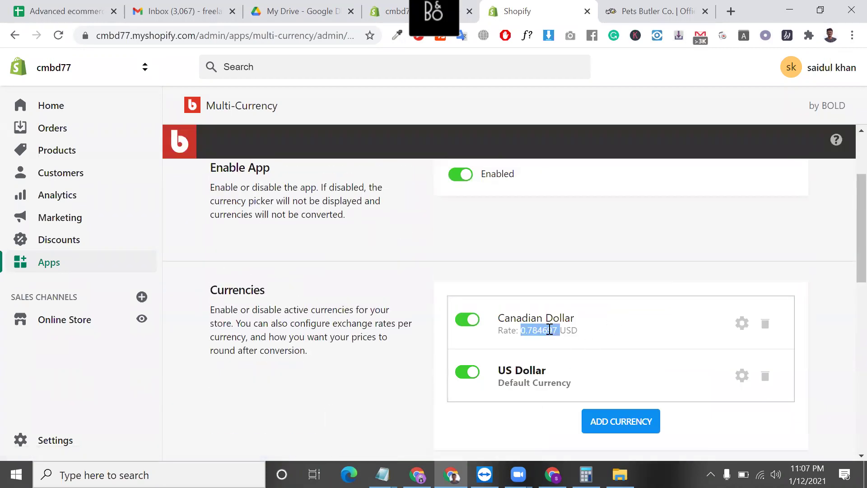
pyautogui.tripleClick(550, 329)
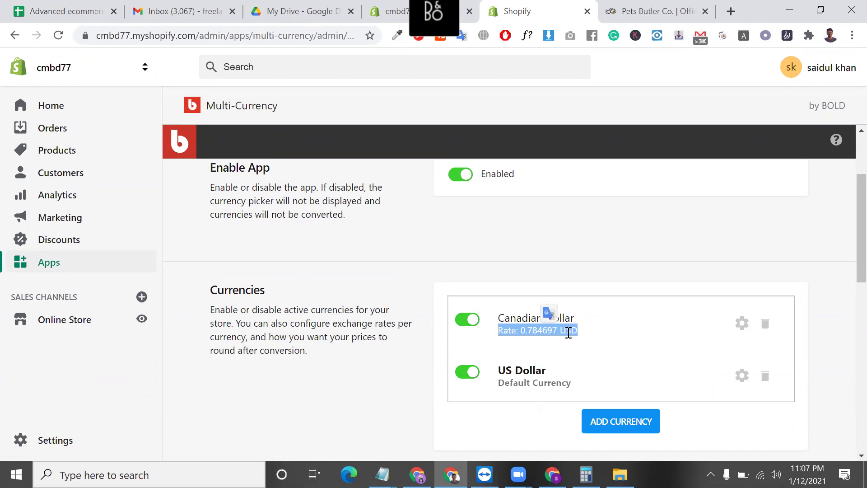
pyautogui.click(538, 329)
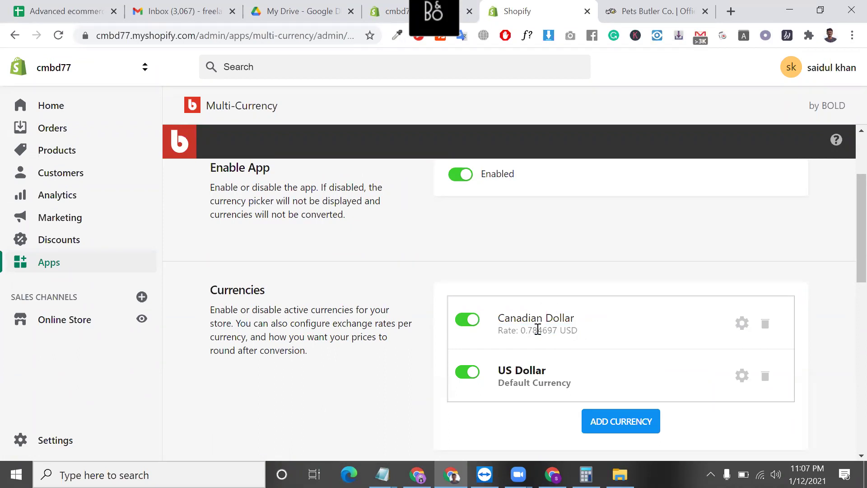
pyautogui.scroll(-6, 538, 330)
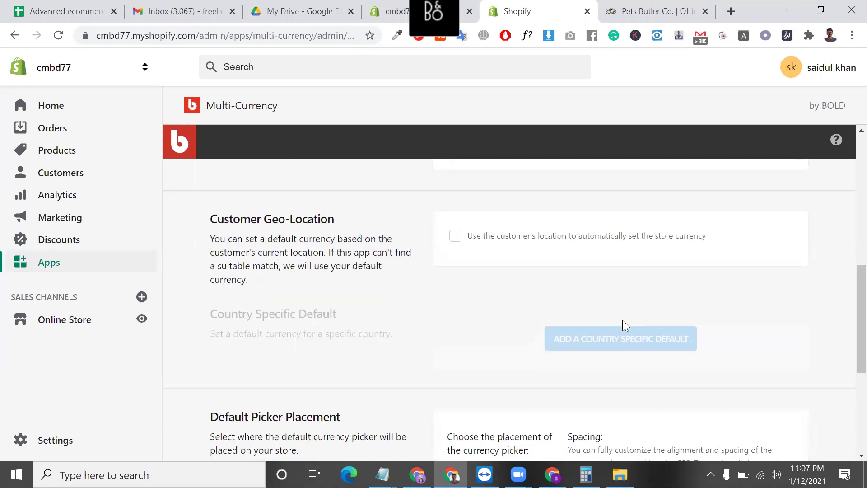
# - Enable automatically setting the store currency from the customer's location
pyautogui.scroll(1, 535, 334)
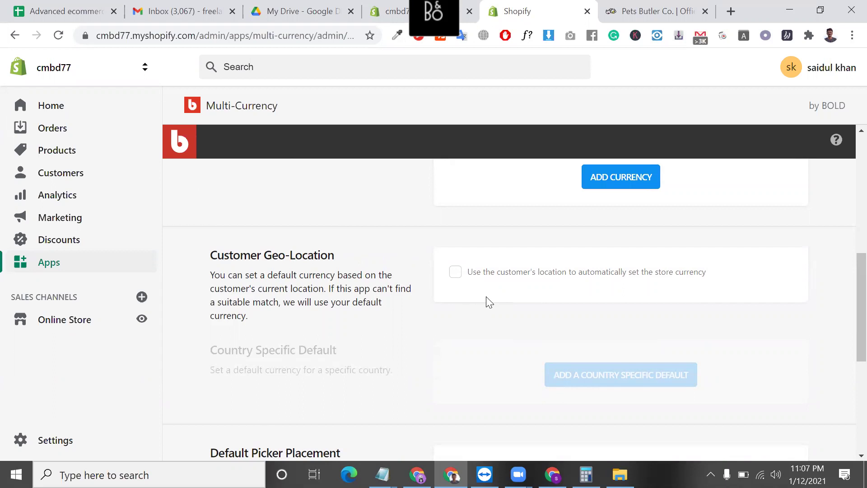
pyautogui.scroll(-2, 487, 302)
pyautogui.scroll(1, 489, 302)
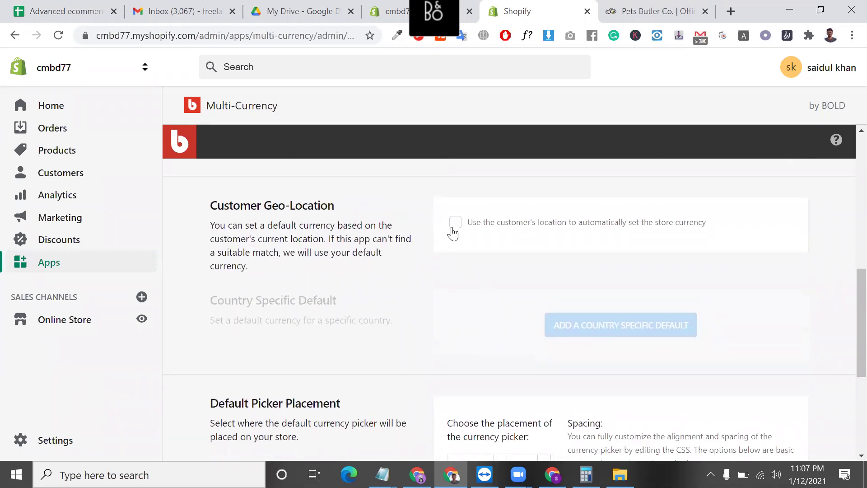
pyautogui.click(454, 221)
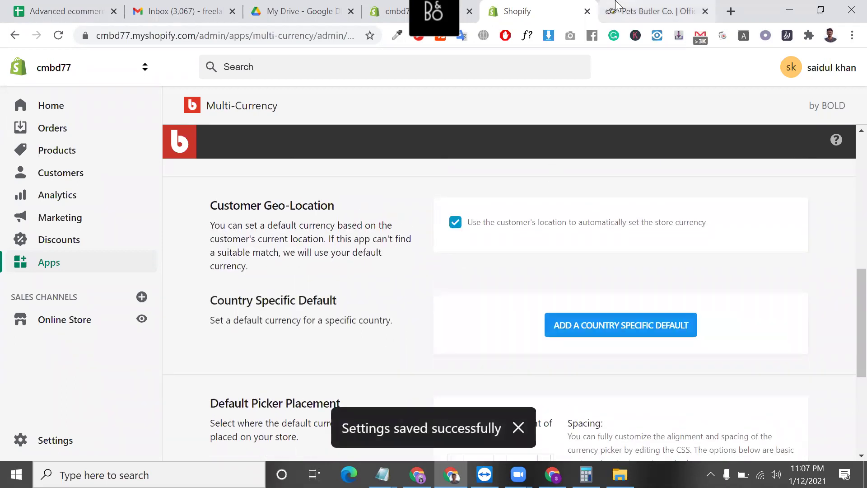
# - Check the Pets Butler storefront's currency list, then return to the Multi-Currency settings
pyautogui.click(632, 11)
pyautogui.click(237, 171)
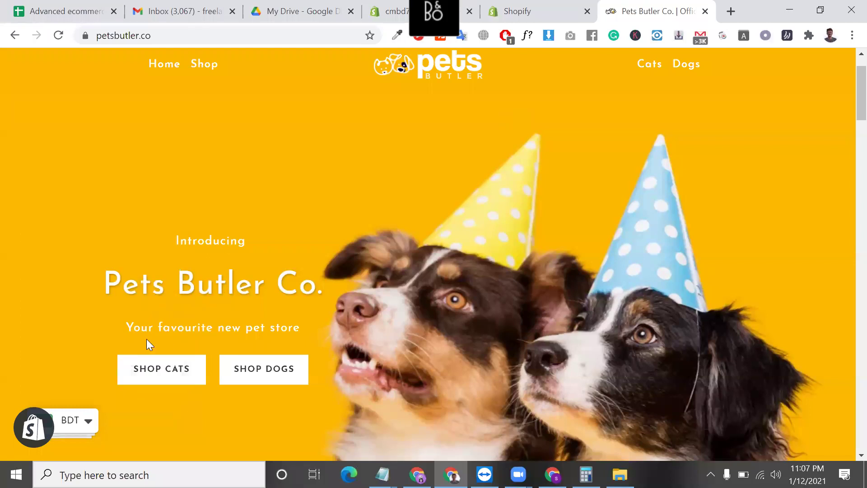
pyautogui.scroll(-1, 109, 451)
pyautogui.scroll(-4, 109, 451)
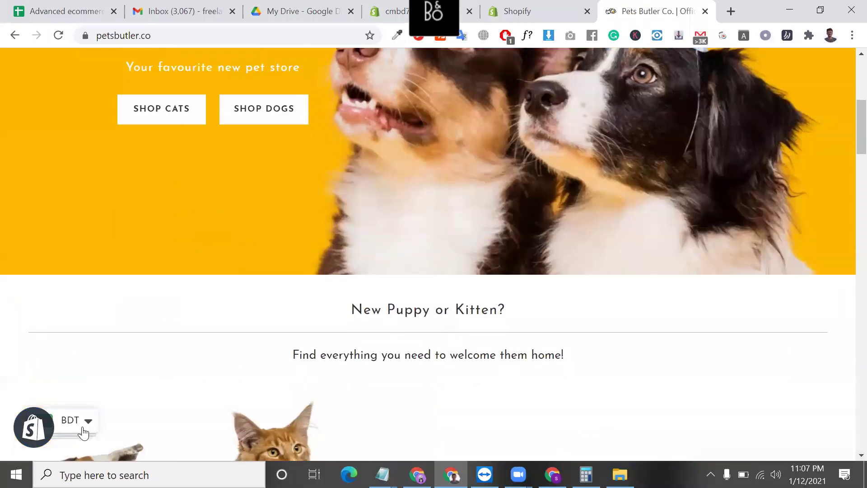
pyautogui.click(82, 432)
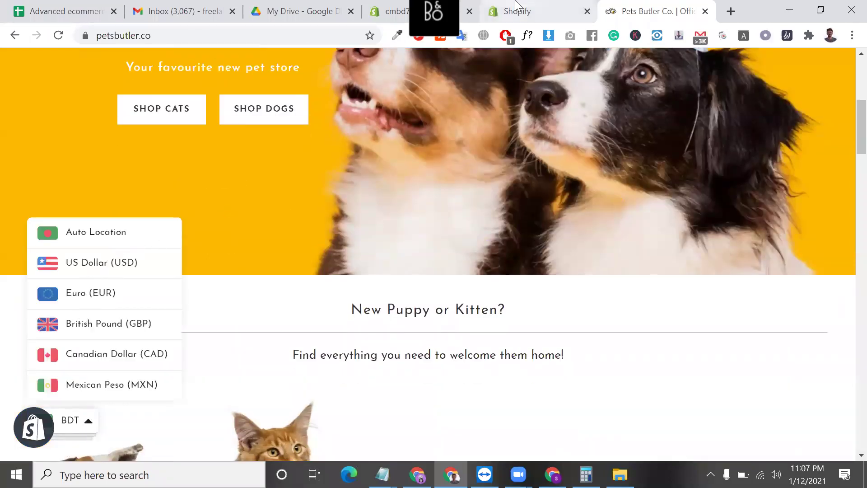
pyautogui.click(516, 5)
pyautogui.scroll(-3, 468, 232)
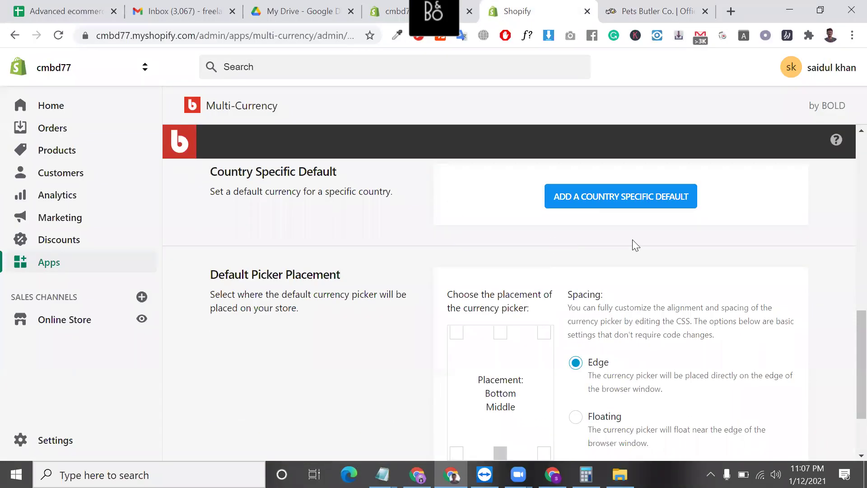
# - Open the Add a Country Specific Default form and cancel it
pyautogui.click(610, 208)
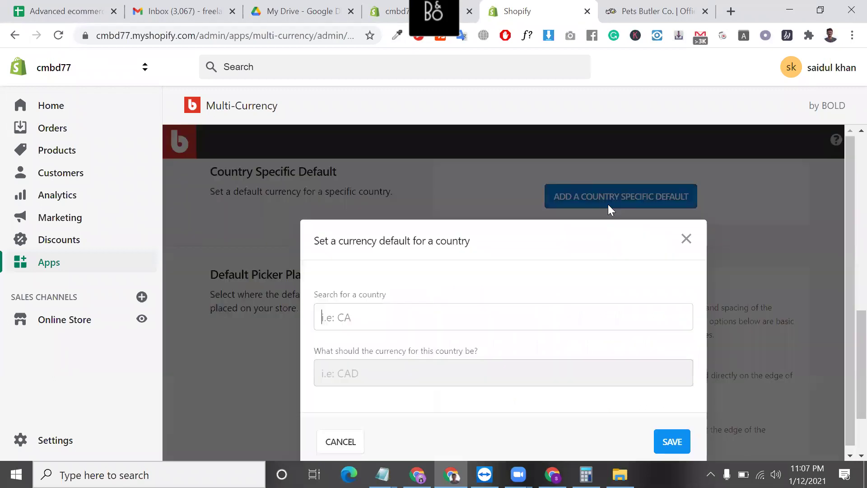
pyautogui.click(688, 240)
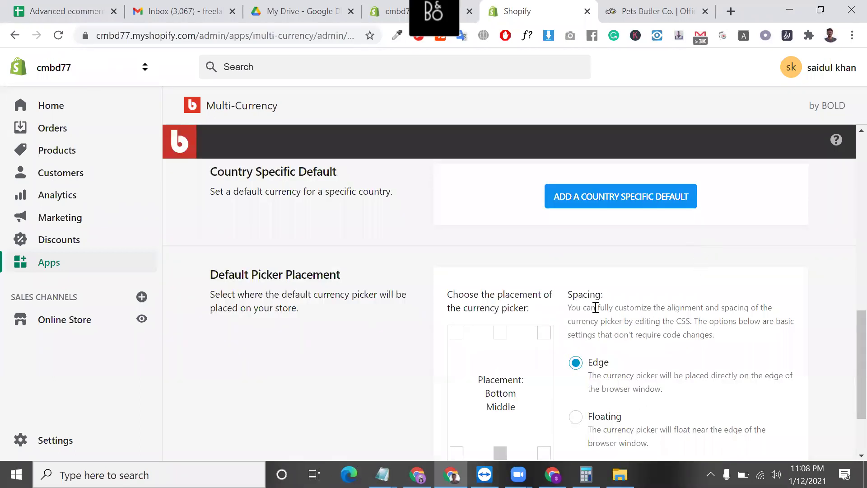
pyautogui.scroll(-2, 564, 311)
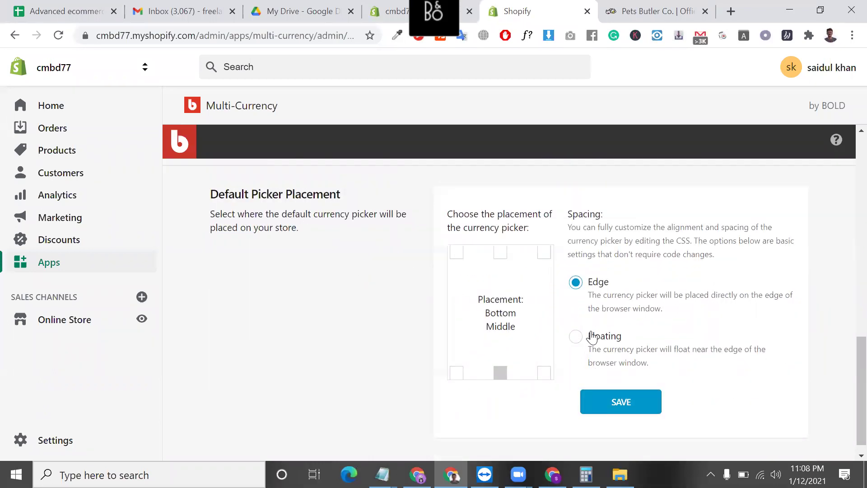
# - Set the currency picker spacing to Floating and save the picker settings
pyautogui.click(577, 339)
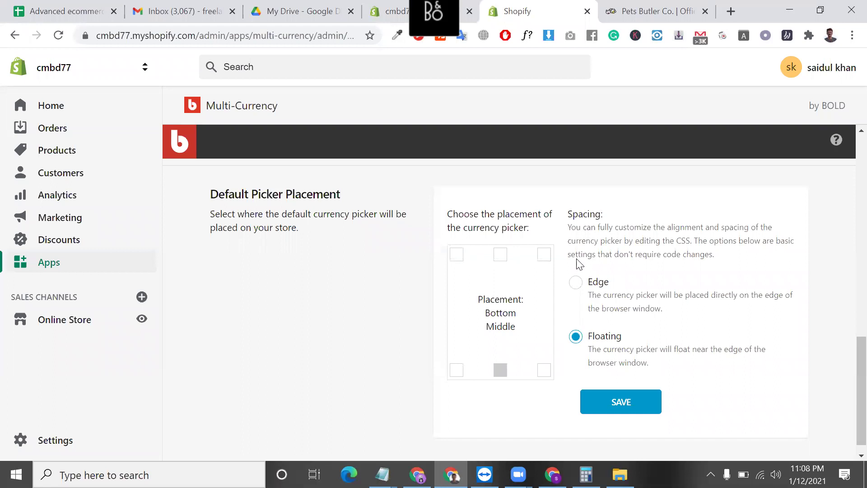
pyautogui.click(632, 8)
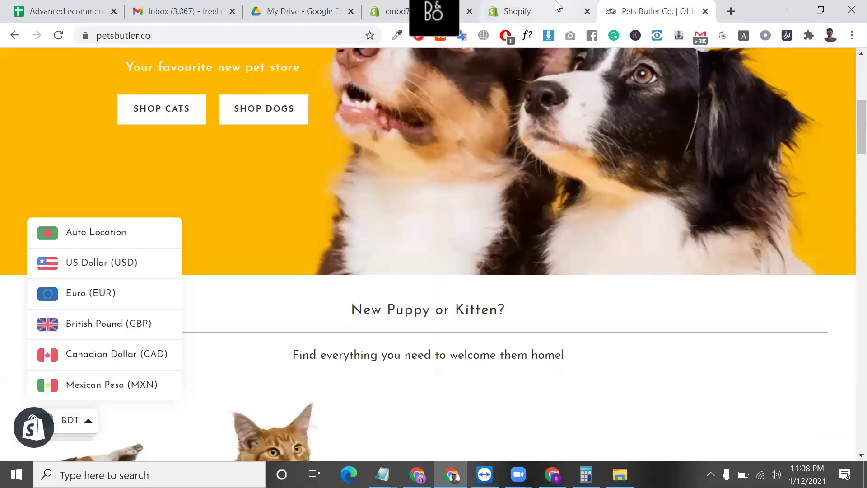
pyautogui.click(558, 6)
pyautogui.click(647, 382)
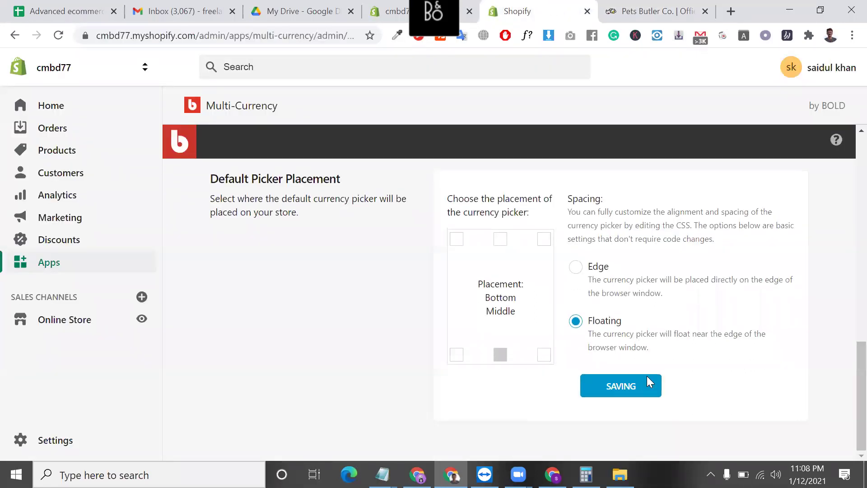
pyautogui.scroll(6, 600, 220)
pyautogui.scroll(5, 599, 221)
pyautogui.moveTo(601, 219); pyautogui.dragTo(549, 354)
# - Switch Canadian Dollar to 'Use my own fixed exchange rate' at 1.274377 and save
pyautogui.tripleClick(550, 354)
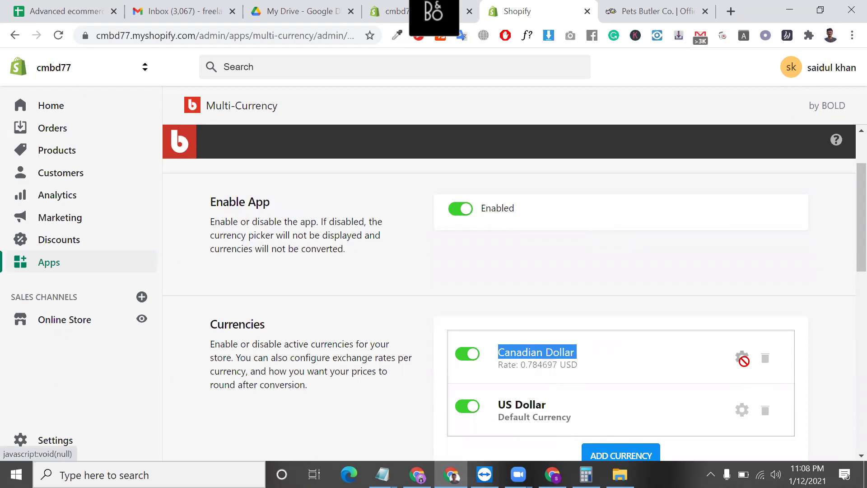
pyautogui.click(742, 358)
pyautogui.moveTo(723, 362); pyautogui.dragTo(454, 362)
pyautogui.click(455, 358)
pyautogui.click(764, 367)
pyautogui.hotkey('ctrl', 'a')
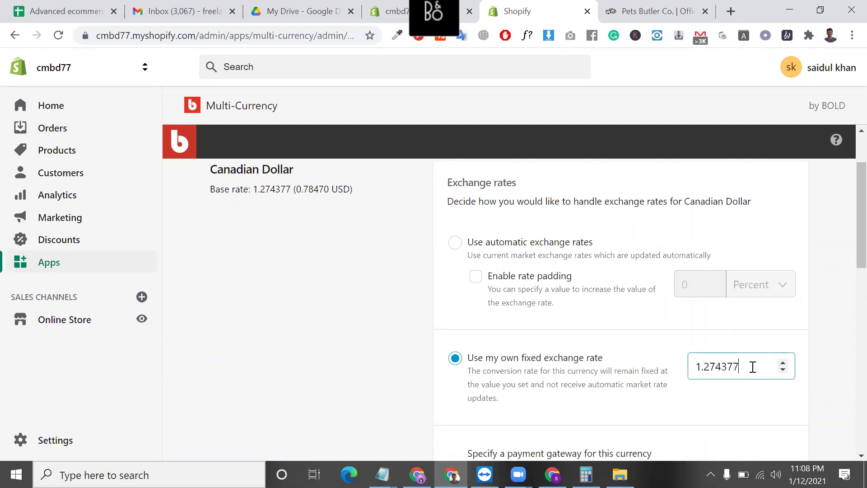
pyautogui.scroll(-4, 753, 367)
pyautogui.scroll(5, 691, 301)
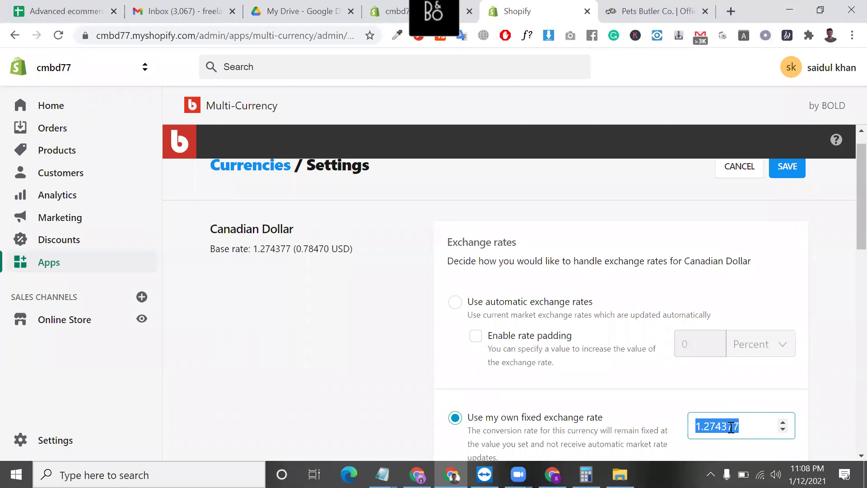
pyautogui.scroll(-3, 729, 426)
pyautogui.scroll(3, 803, 222)
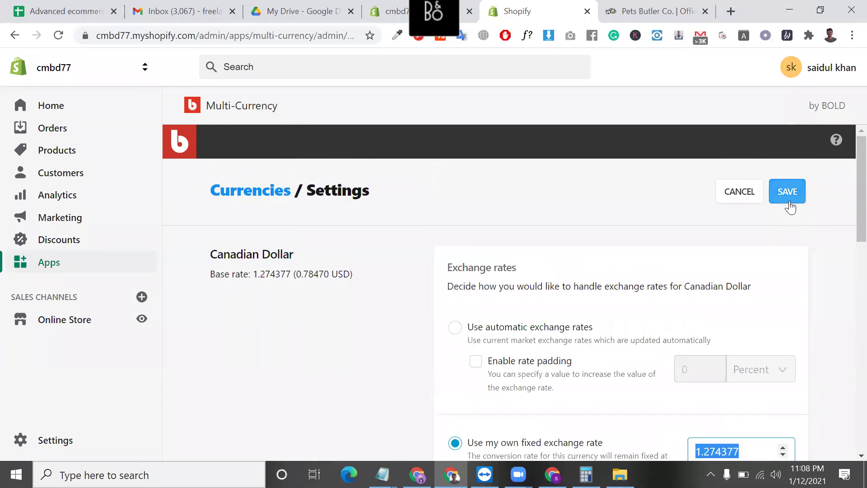
pyautogui.click(790, 206)
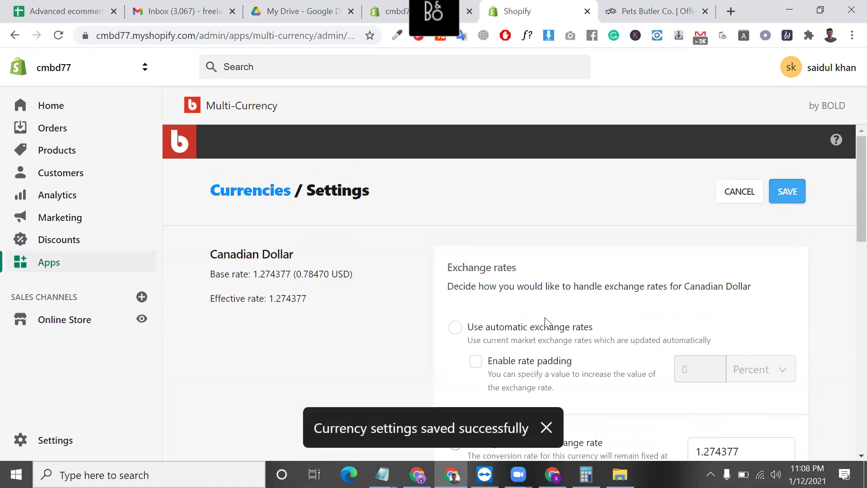
pyautogui.scroll(-3, 408, 301)
pyautogui.scroll(3, 407, 302)
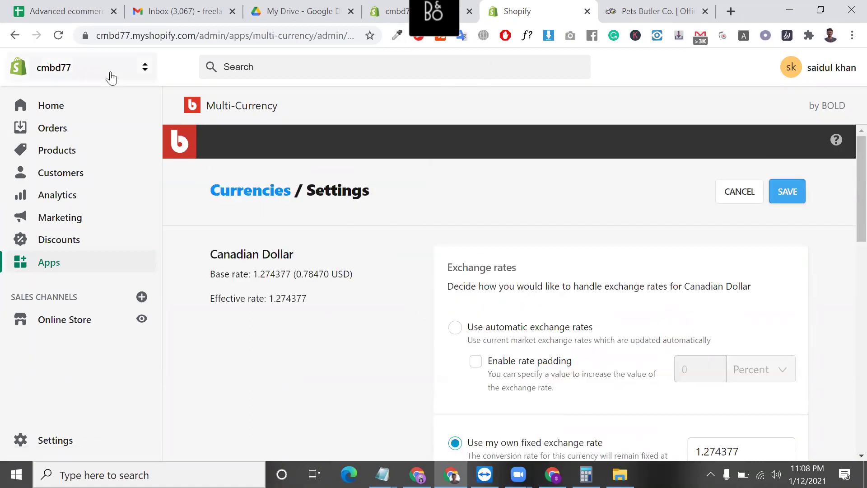
# - Preview the online store and confirm its currency picker lists CAD and USD
pyautogui.click(144, 319)
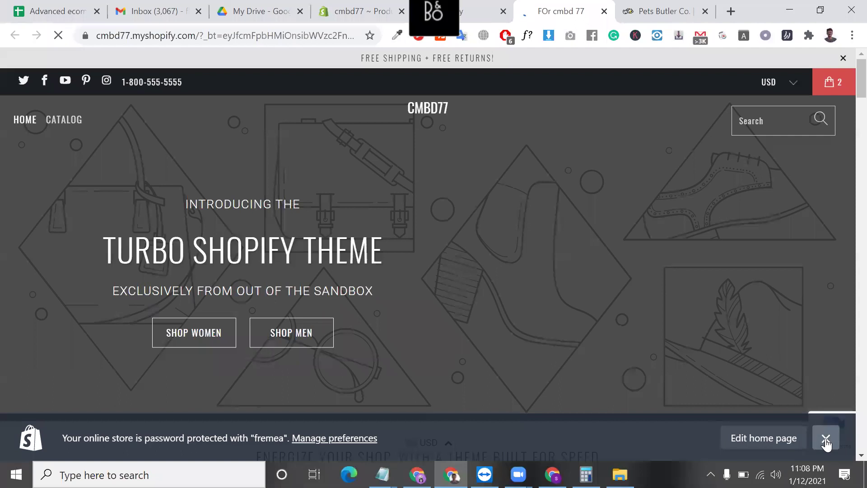
pyautogui.click(825, 438)
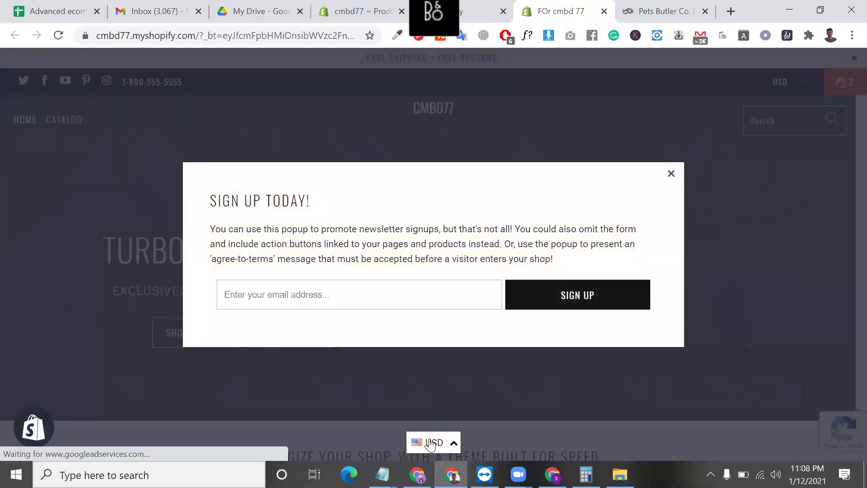
pyautogui.click(431, 443)
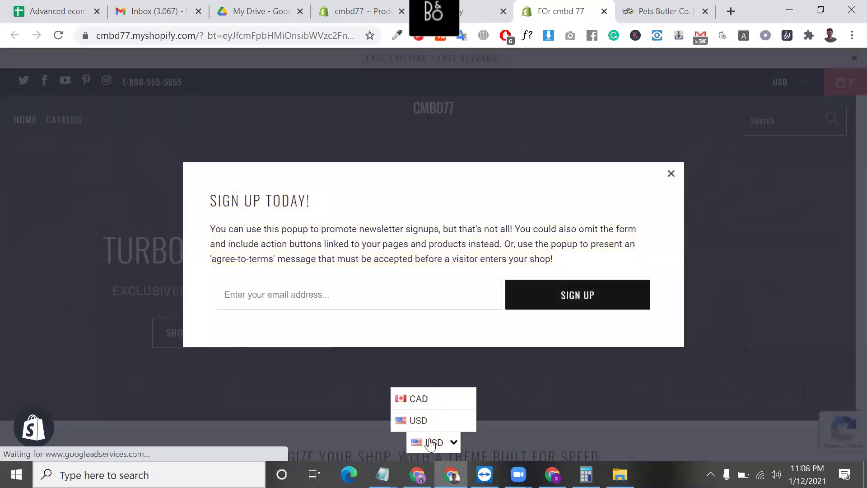
pyautogui.click(671, 174)
# - Go back to the main Multi-Currency settings page in the admin
pyautogui.click(483, 6)
pyautogui.scroll(-3, 294, 354)
pyautogui.scroll(3, 292, 354)
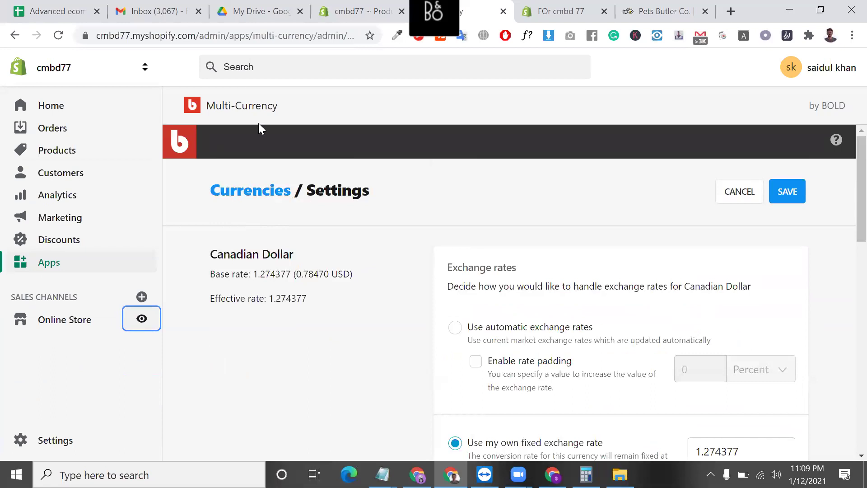
pyautogui.click(241, 110)
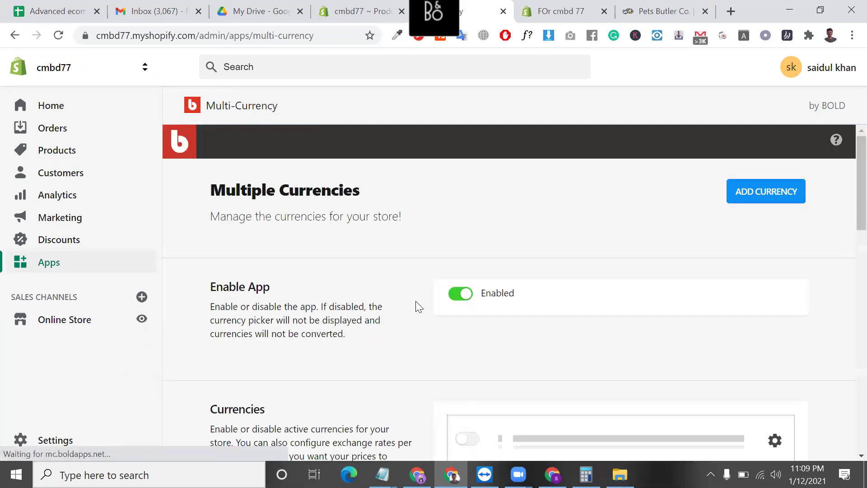
# - Set the picker spacing to Edge, save, and reload the storefront to check
pyautogui.scroll(-15, 417, 303)
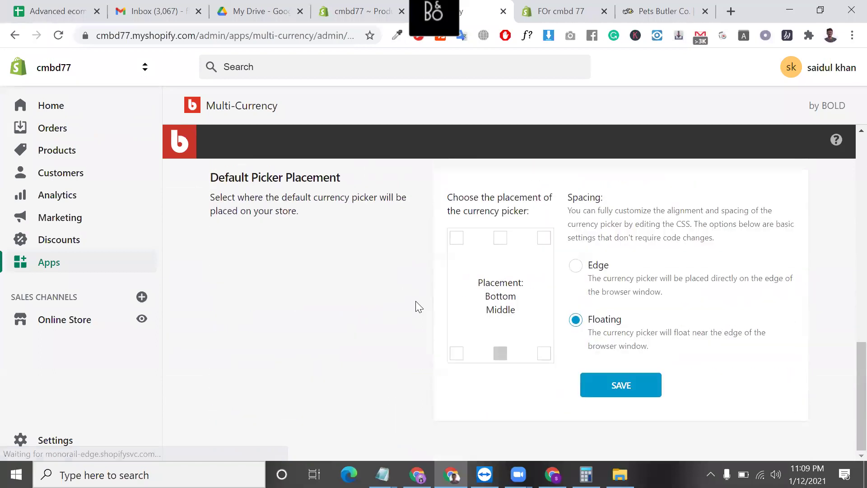
pyautogui.scroll(1, 416, 302)
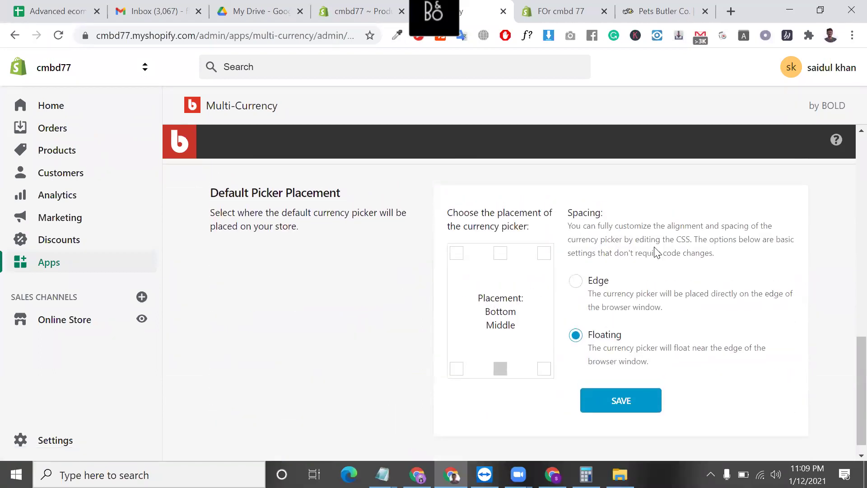
pyautogui.moveTo(650, 361); pyautogui.dragTo(659, 251)
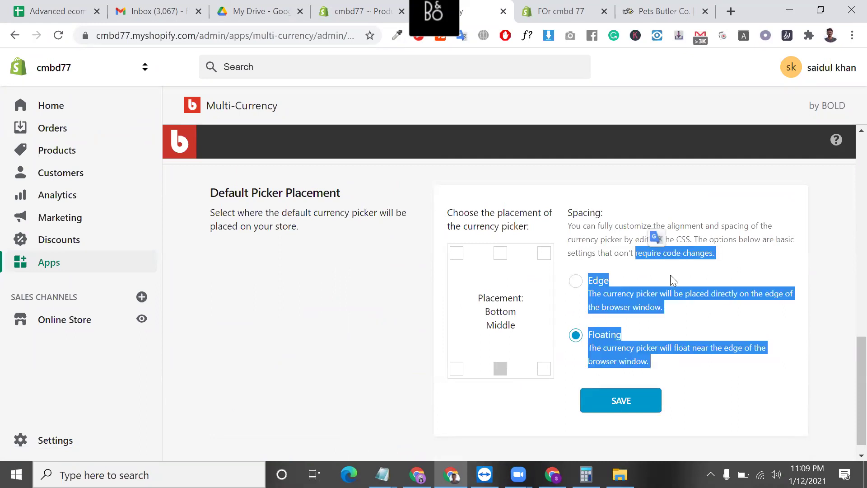
pyautogui.click(577, 282)
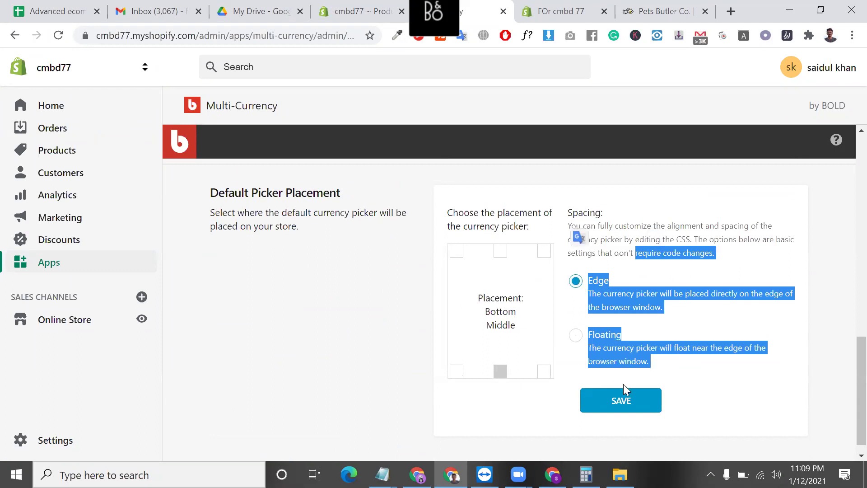
pyautogui.click(627, 401)
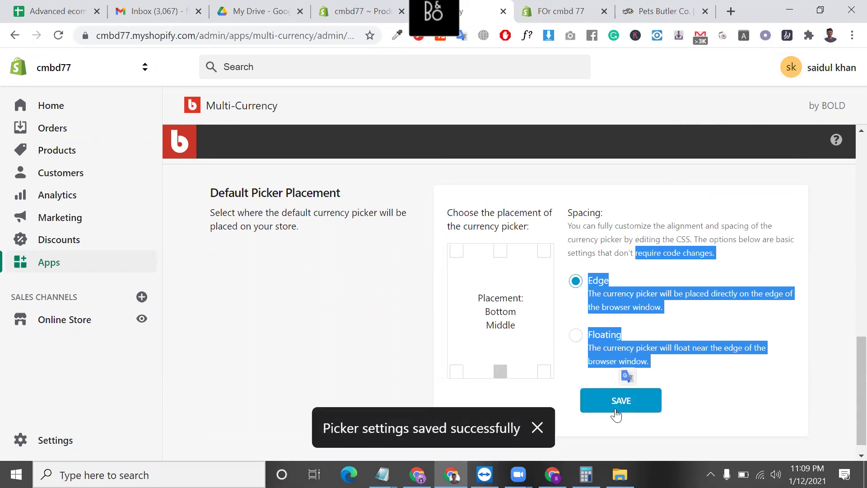
pyautogui.hotkey('ctrl', 'Tab')
pyautogui.click(58, 36)
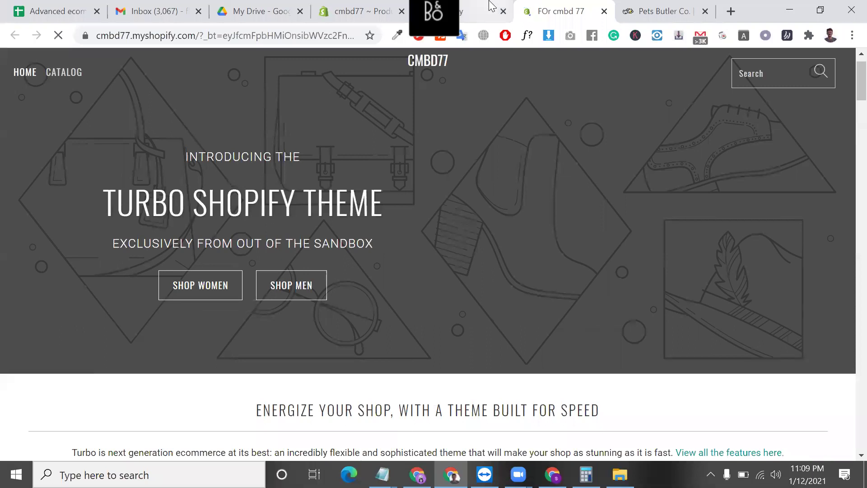
# - Place the picker at bottom left with Floating spacing, save, and reload the storefront
pyautogui.click(492, 6)
pyautogui.scroll(3, 335, 268)
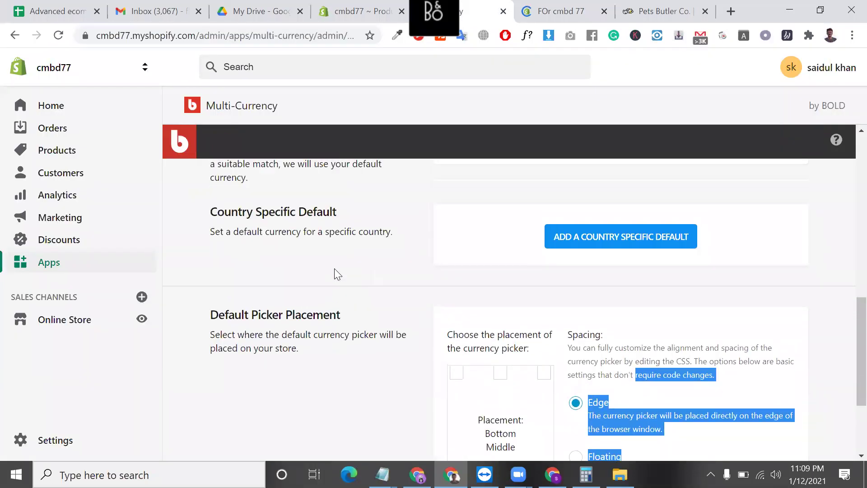
pyautogui.scroll(10, 334, 269)
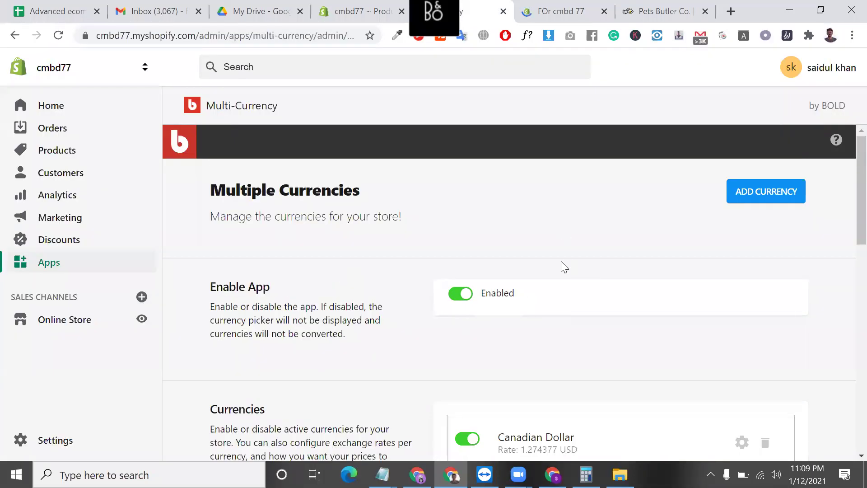
pyautogui.scroll(-10, 561, 261)
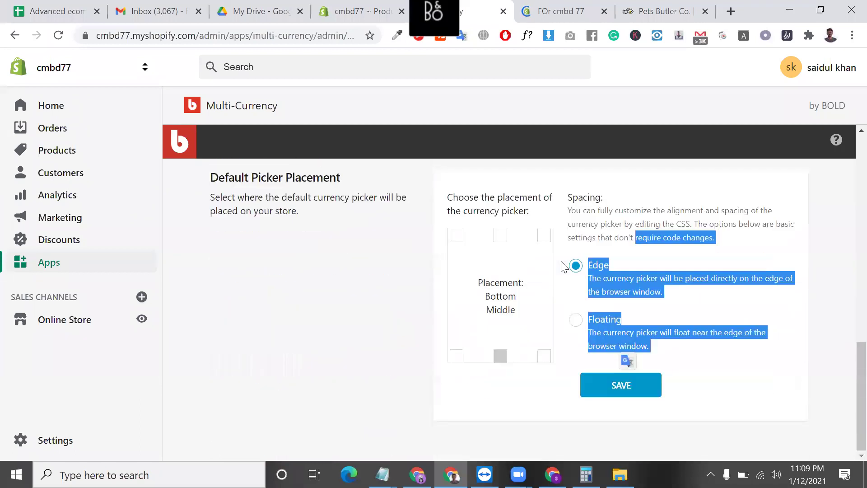
pyautogui.click(456, 356)
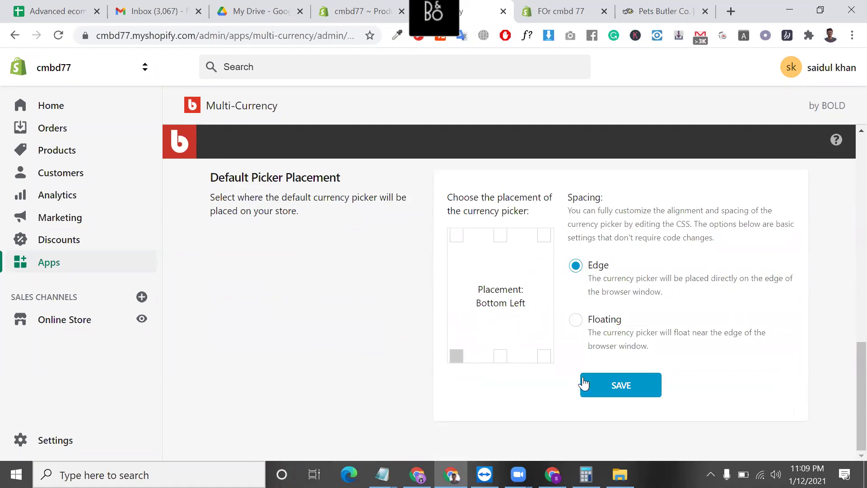
pyautogui.click(576, 320)
pyautogui.click(614, 381)
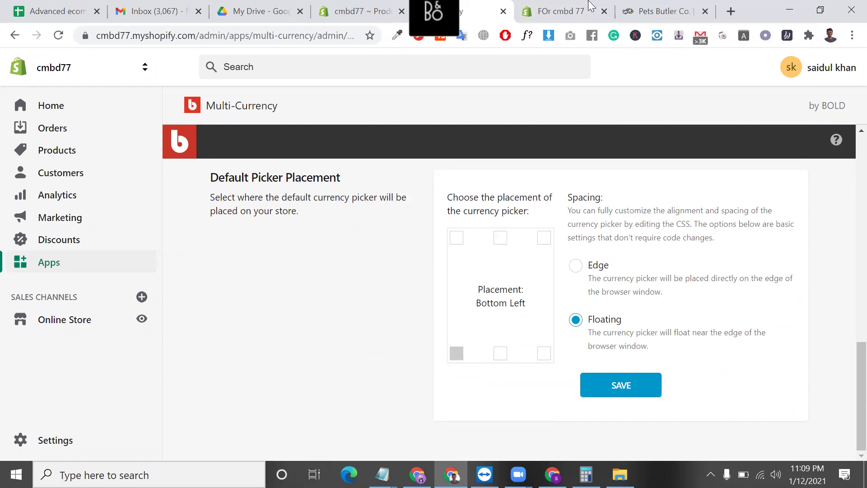
pyautogui.hotkey('ctrl', 'Tab')
pyautogui.click(58, 28)
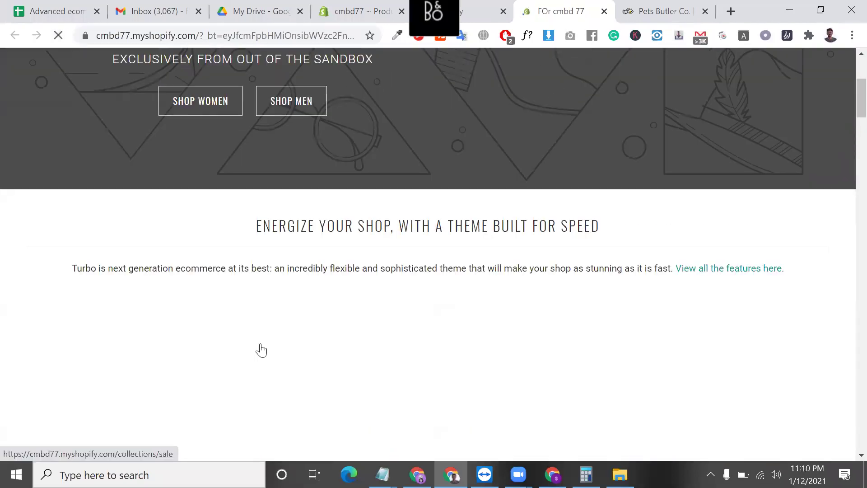
# - Close the Pets Butler tab and check the storefront's CAD currency picker
pyautogui.scroll(3, 261, 350)
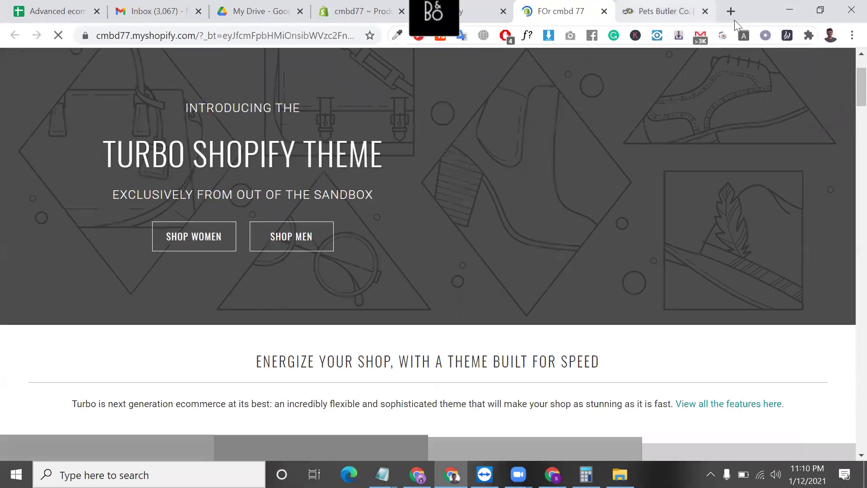
pyautogui.hotkey('ctrl', 'Tab')
pyautogui.hotkey('ctrl', 'w')
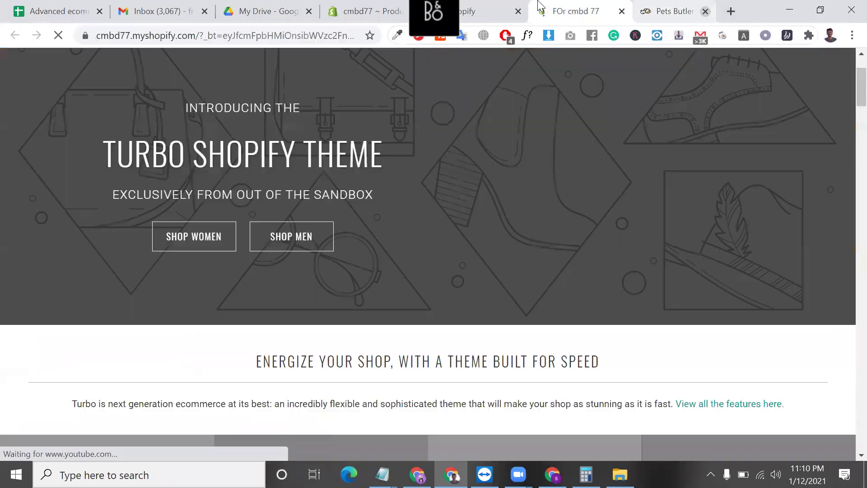
pyautogui.click(538, 6)
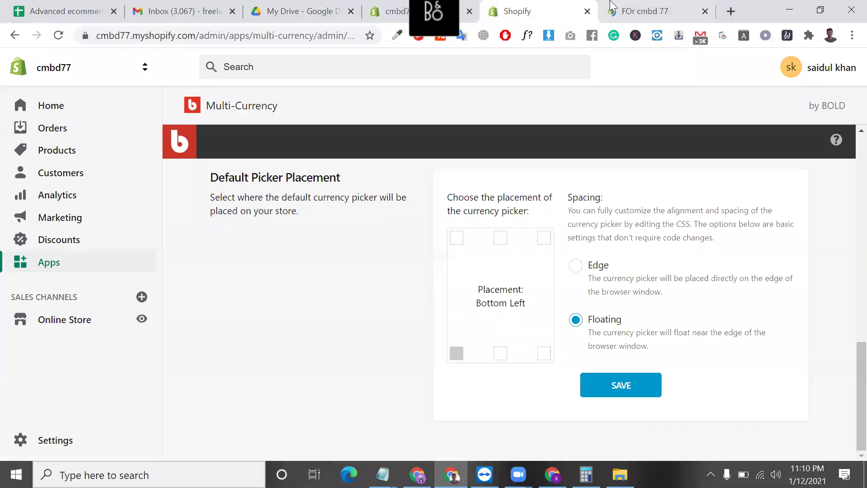
pyautogui.hotkey('ctrl', 'Tab')
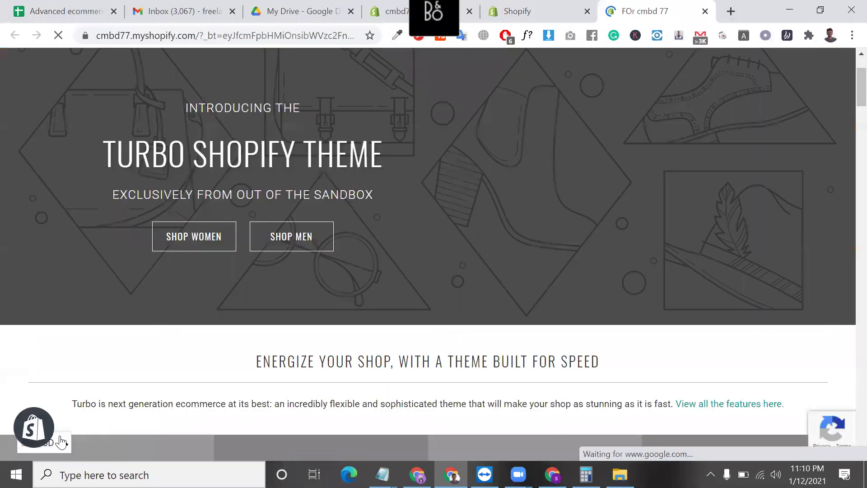
pyautogui.click(62, 441)
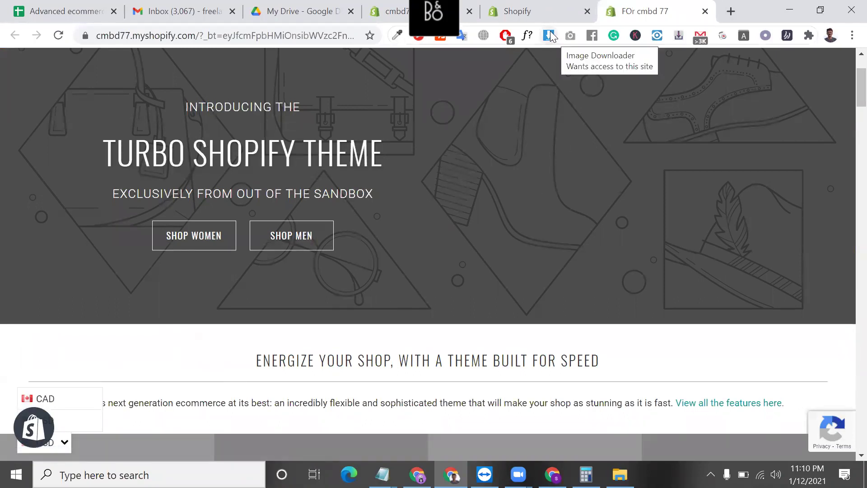
pyautogui.click(542, 7)
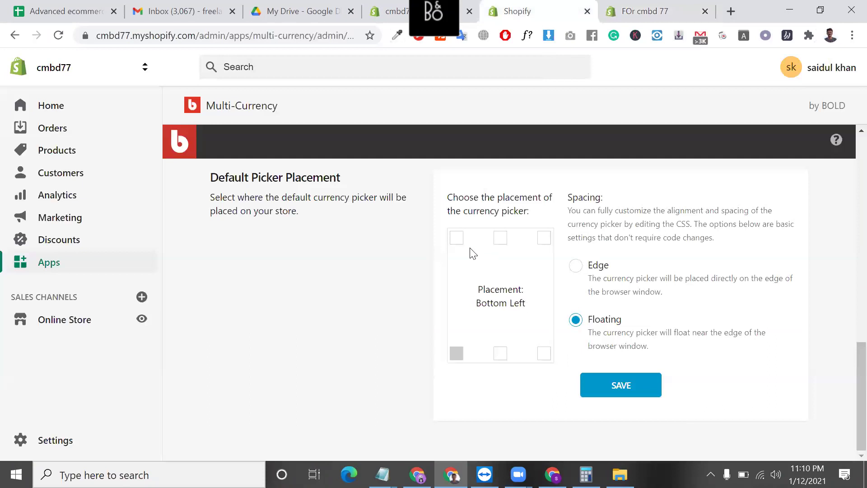
# - Set the picker placement to Top Left and save it
pyautogui.click(457, 239)
pyautogui.click(609, 383)
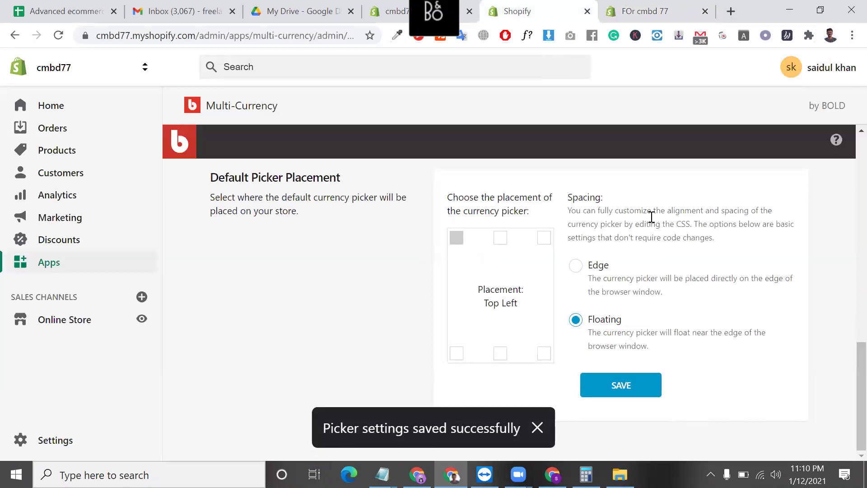
pyautogui.scroll(15, 674, 205)
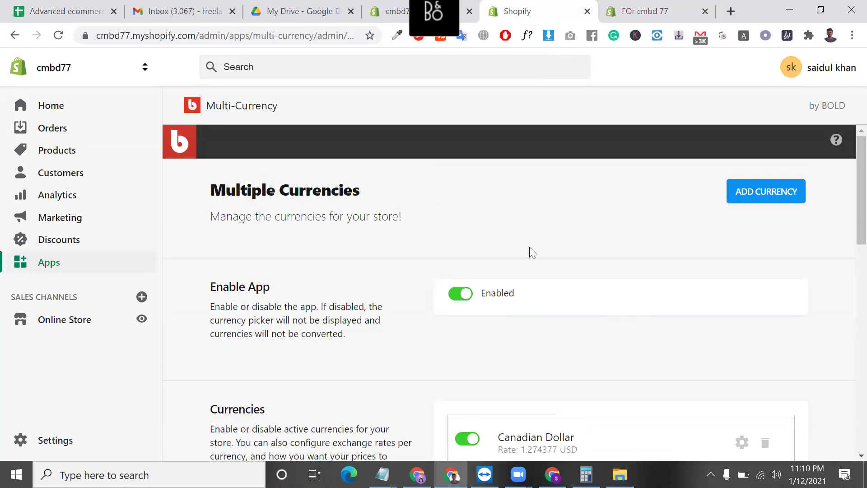
pyautogui.tripleClick(294, 307)
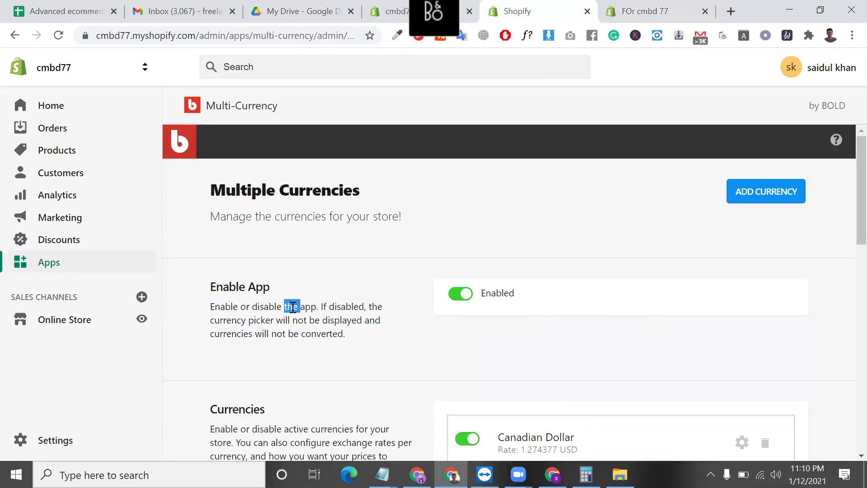
pyautogui.tripleClick(325, 186)
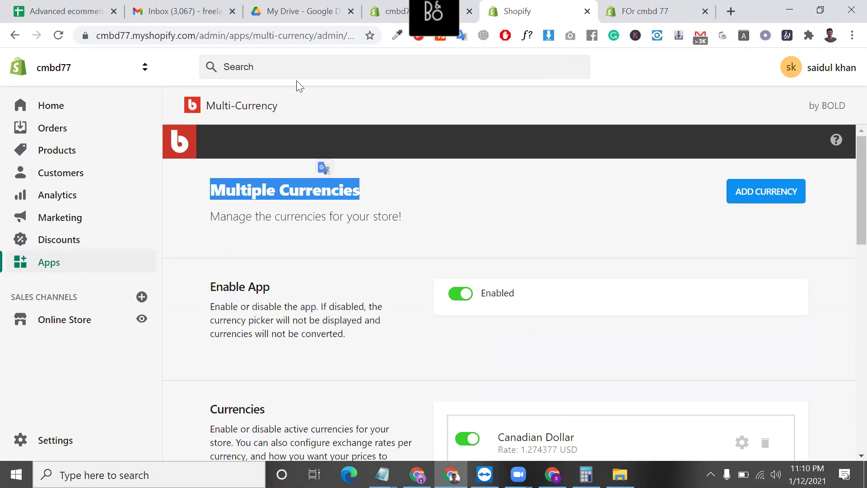
# - Open the Breathable Outdoor Sports Shoes product page from the storefront catalog
pyautogui.click(643, 11)
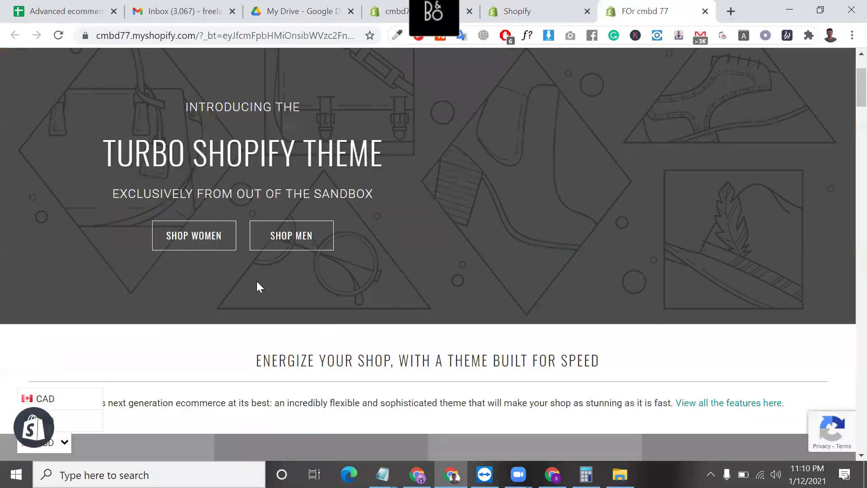
pyautogui.scroll(-5, 256, 281)
pyautogui.scroll(7, 98, 122)
pyautogui.click(68, 121)
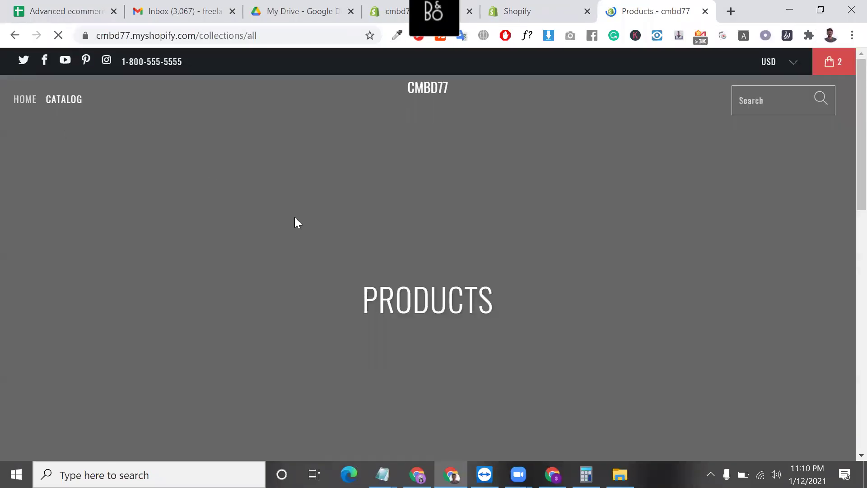
pyautogui.scroll(-10, 412, 291)
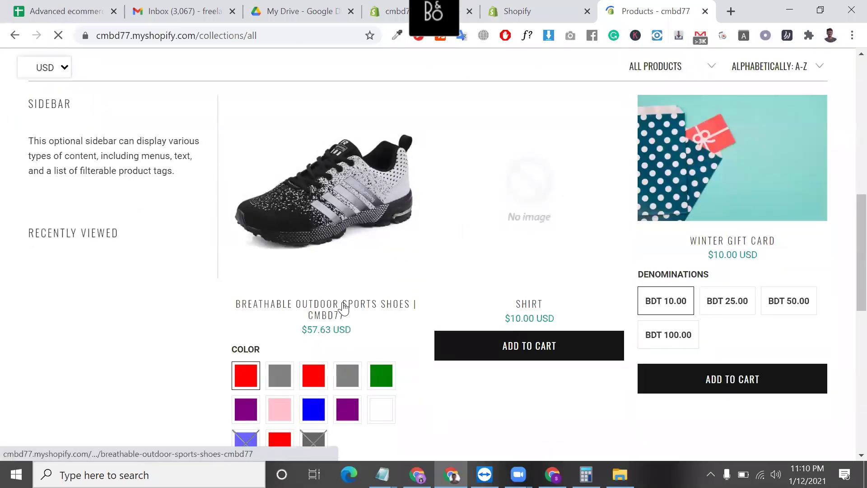
pyautogui.click(343, 307)
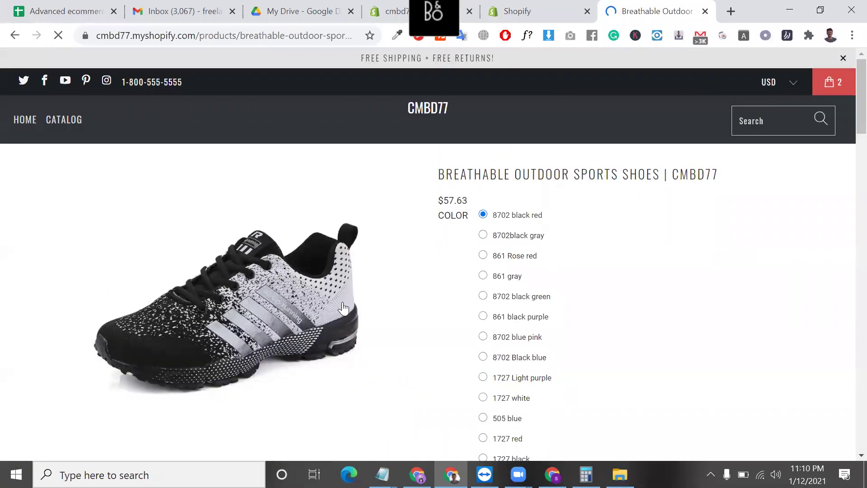
# - Look over the product page and select the 861 Rose red colour variant
pyautogui.scroll(-7, 447, 300)
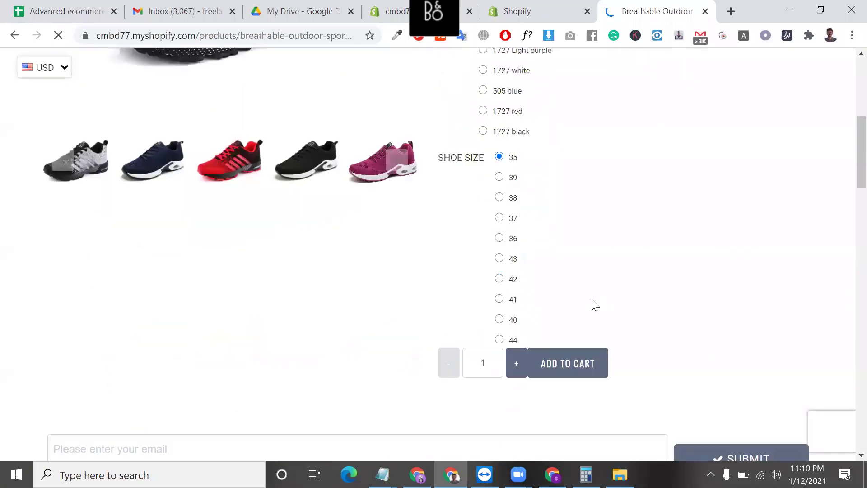
pyautogui.scroll(6, 610, 268)
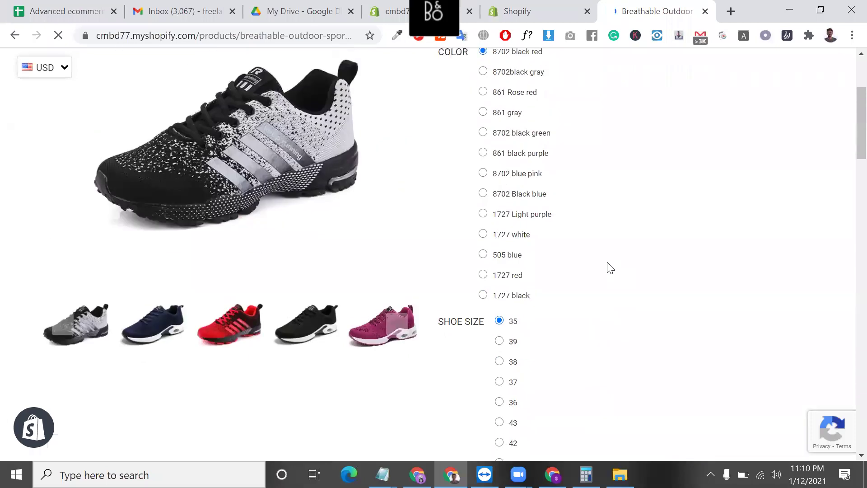
pyautogui.scroll(-12, 573, 191)
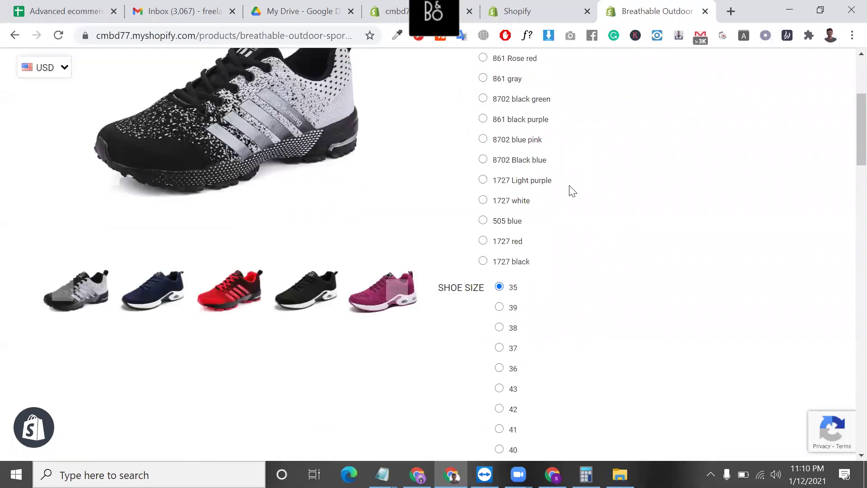
pyautogui.scroll(1, 573, 191)
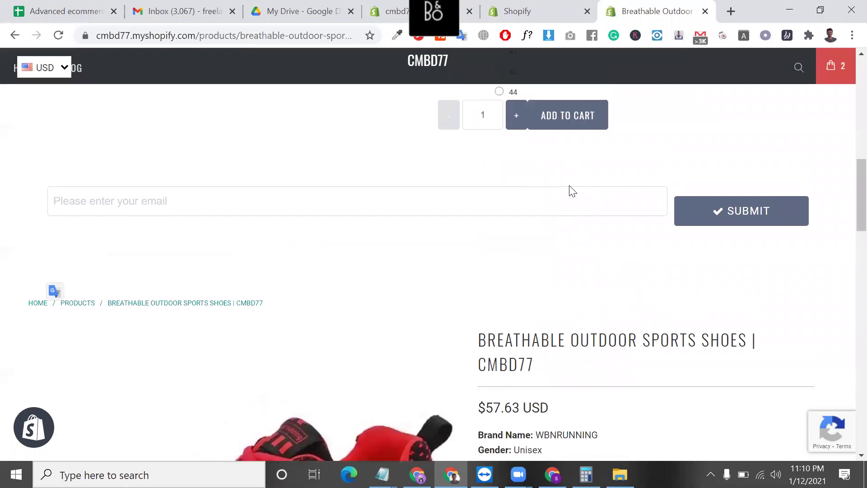
pyautogui.scroll(-7, 573, 190)
pyautogui.scroll(-12, 570, 190)
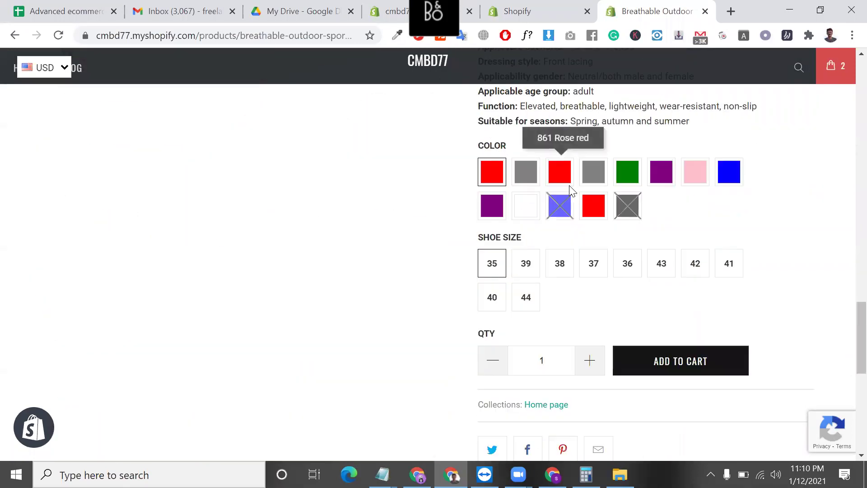
pyautogui.scroll(7, 569, 190)
pyautogui.scroll(-5, 587, 235)
pyautogui.scroll(5, 501, 190)
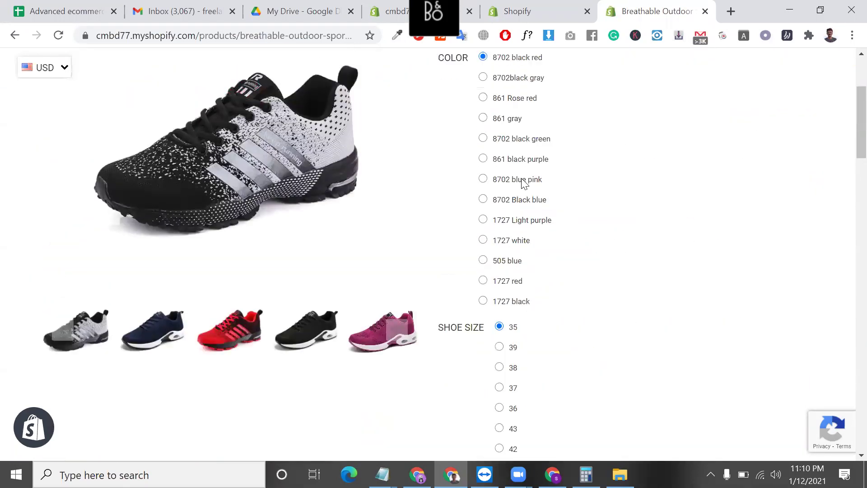
pyautogui.scroll(-12, 507, 252)
pyautogui.scroll(-10, 507, 251)
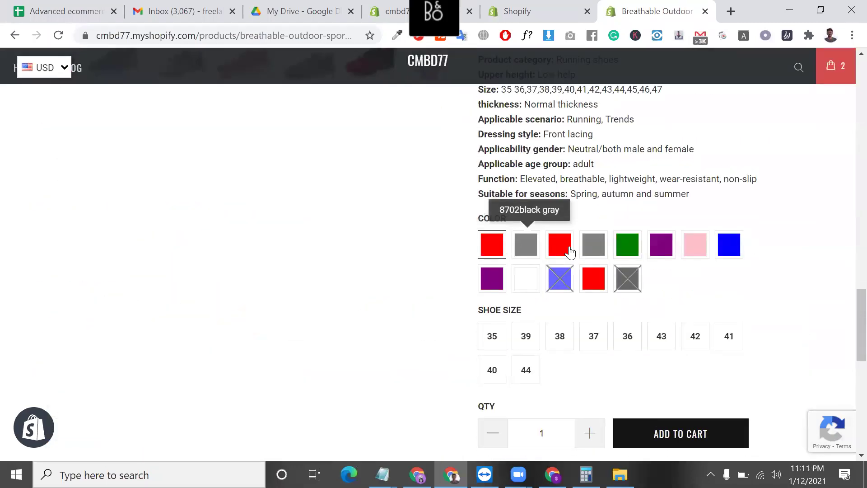
pyautogui.click(567, 252)
# - Try the 505 blue variant, then settle on 1727 Light purple
pyautogui.scroll(4, 506, 144)
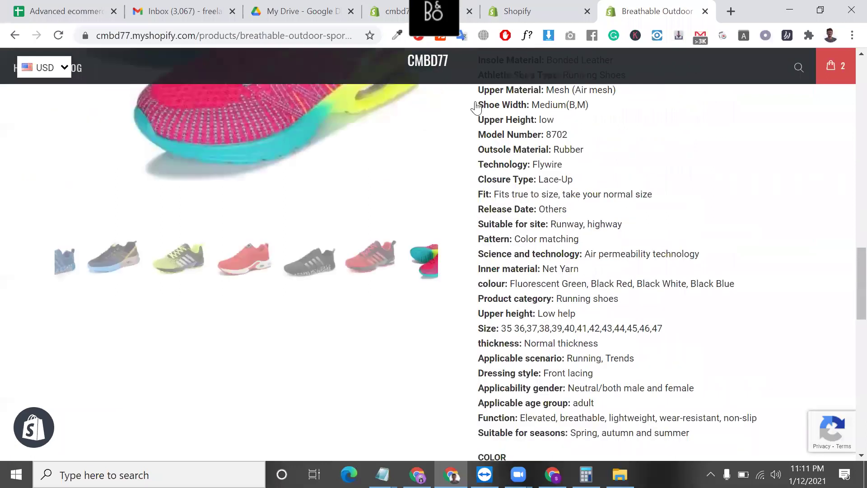
pyautogui.scroll(-15, 488, 212)
pyautogui.scroll(8, 488, 217)
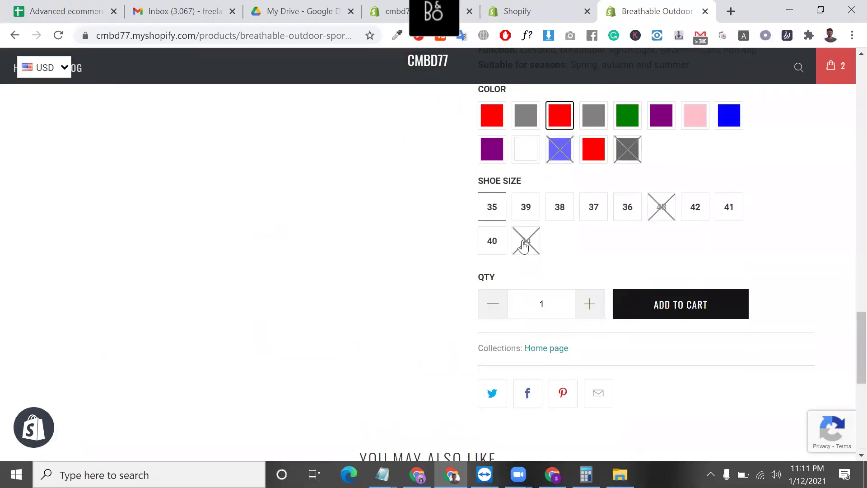
pyautogui.scroll(5, 523, 246)
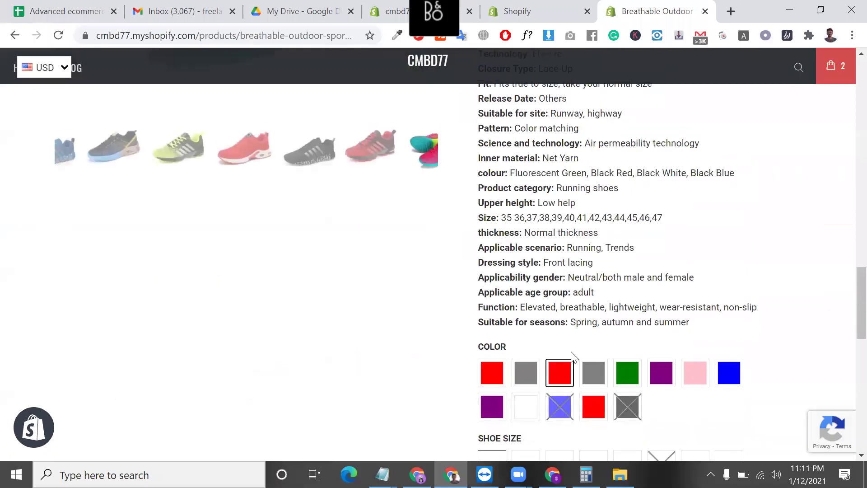
pyautogui.click(559, 401)
pyautogui.scroll(-3, 559, 399)
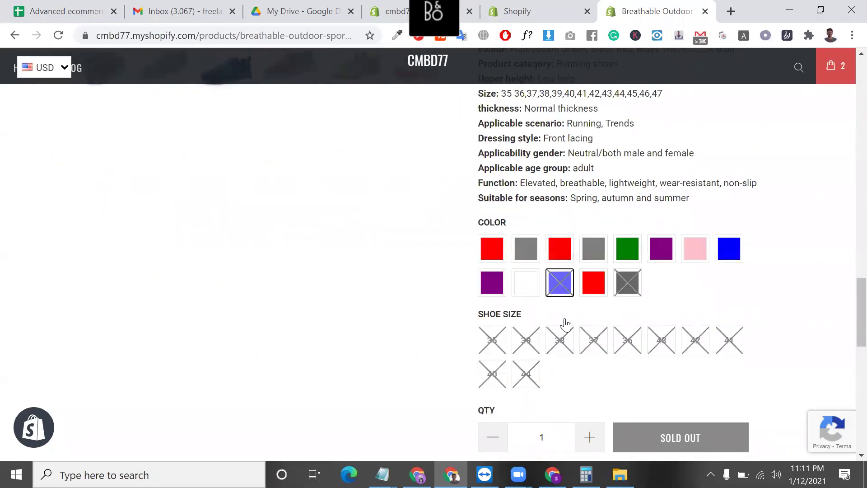
pyautogui.click(492, 282)
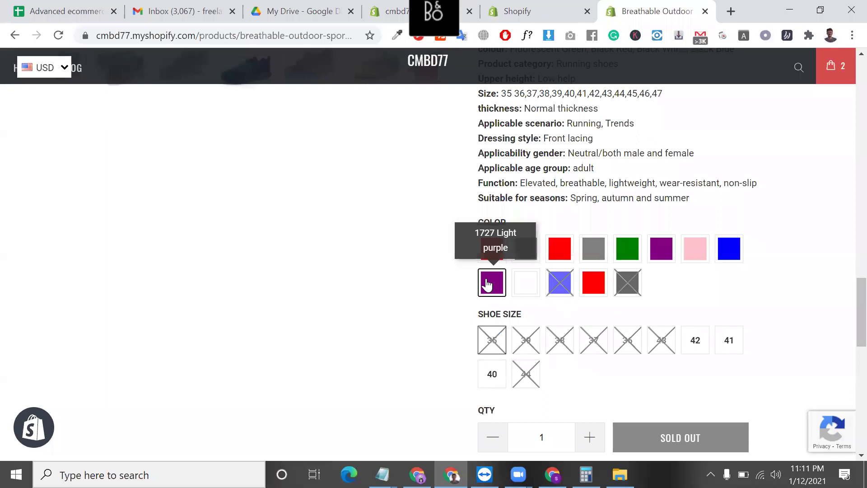
pyautogui.scroll(9, 632, 297)
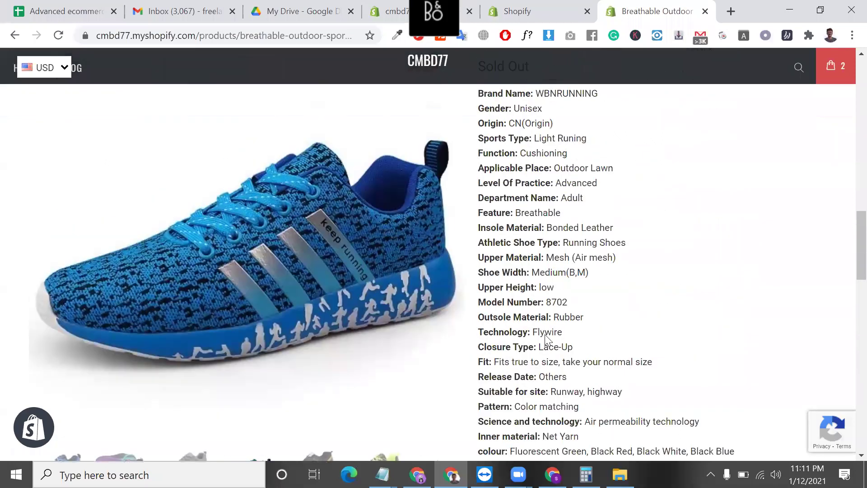
pyautogui.scroll(-5, 514, 371)
pyautogui.scroll(5, 538, 287)
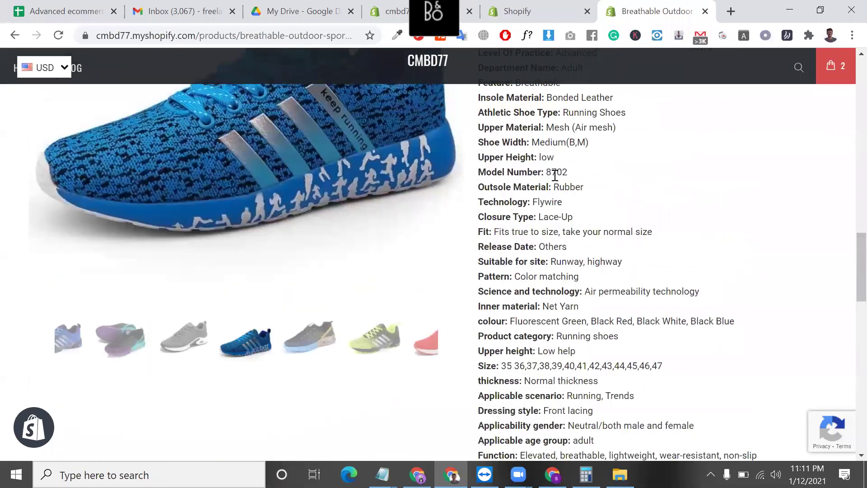
pyautogui.scroll(4, 526, 237)
pyautogui.tripleClick(524, 238)
pyautogui.scroll(-5, 526, 253)
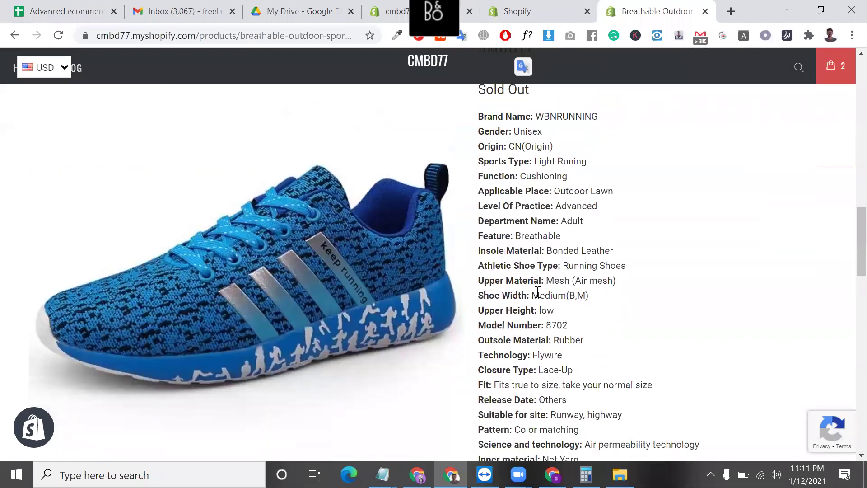
pyautogui.scroll(-7, 537, 292)
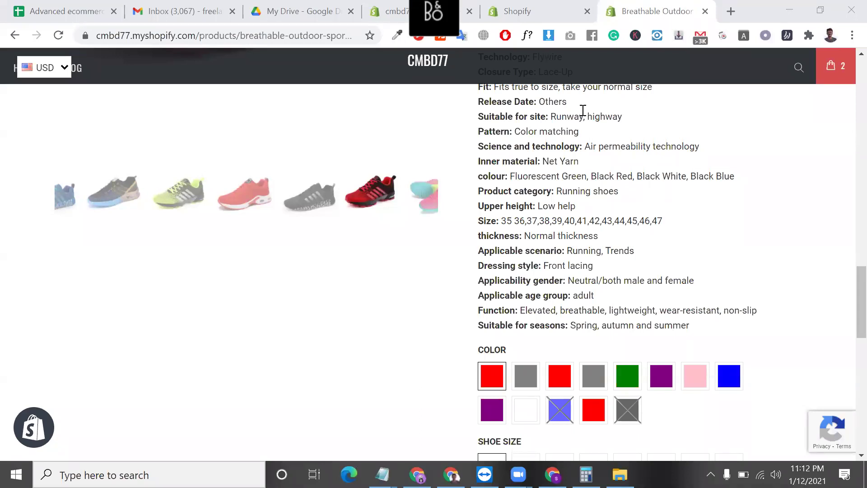
pyautogui.scroll(5, 557, 250)
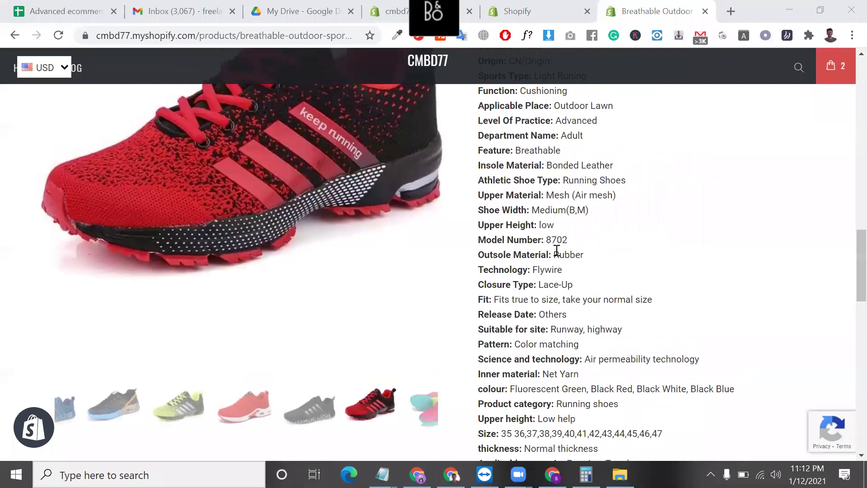
pyautogui.scroll(15, 557, 250)
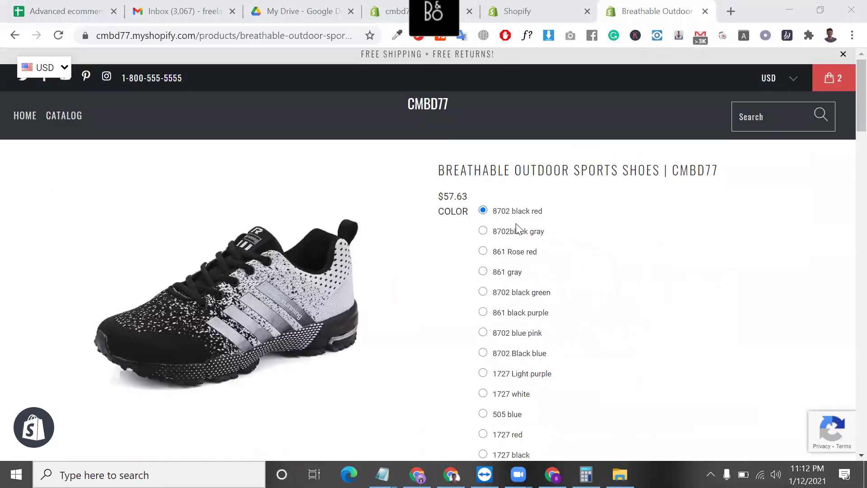
pyautogui.scroll(-12, 516, 230)
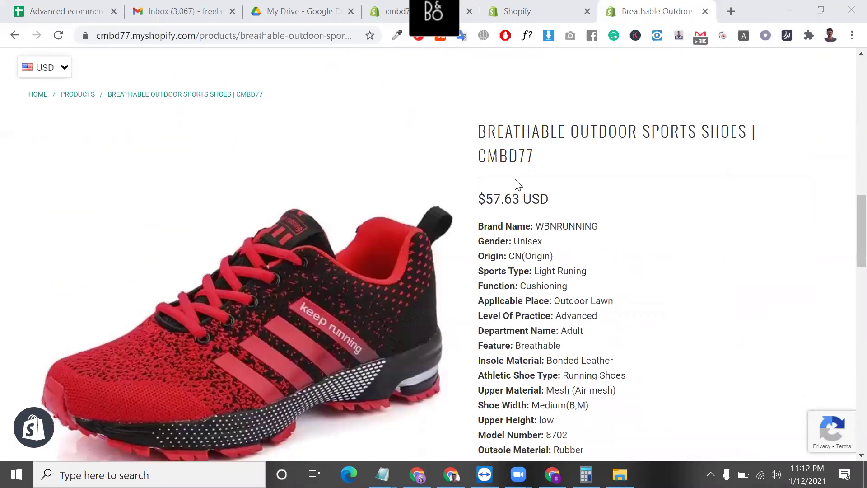
pyautogui.scroll(-3, 524, 195)
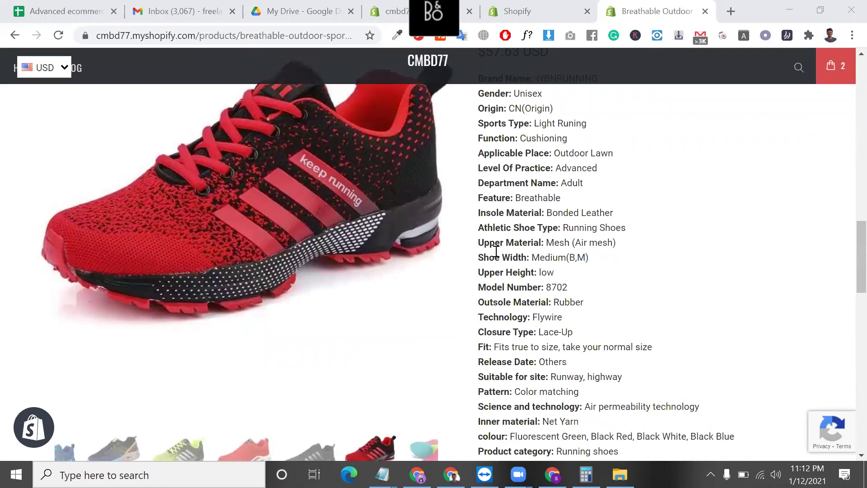
pyautogui.click(536, 254)
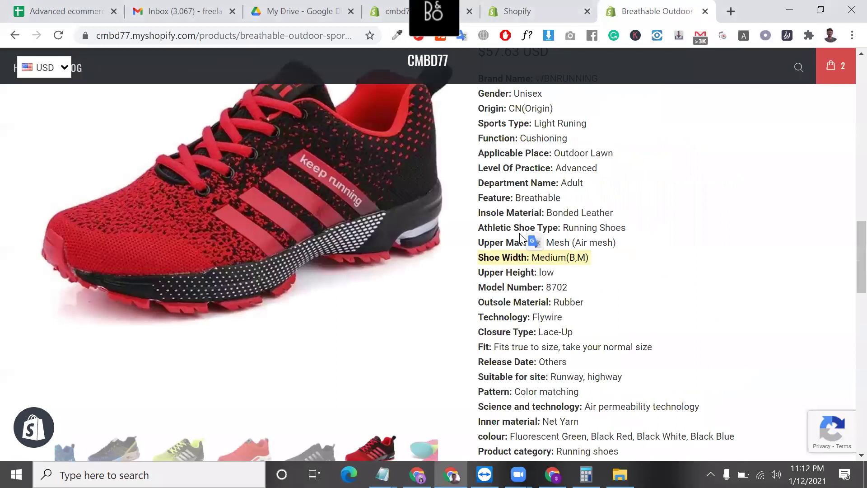
pyautogui.scroll(-5, 523, 204)
pyautogui.scroll(7, 532, 145)
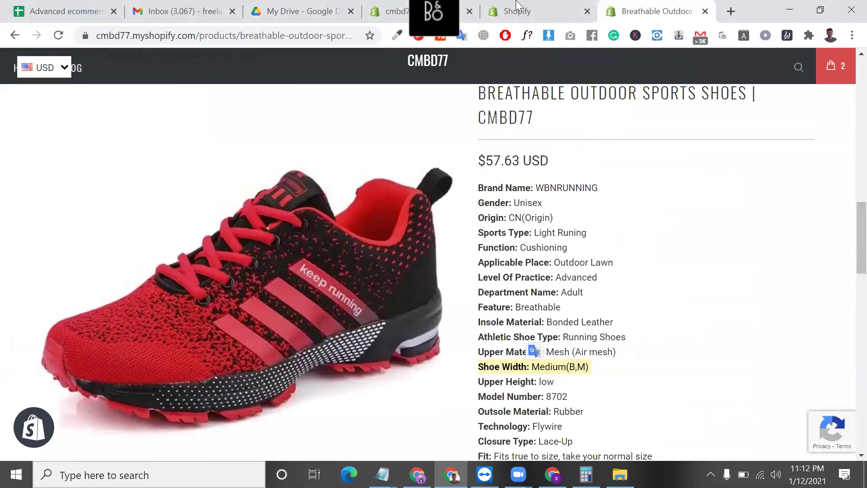
pyautogui.click(517, 6)
# - Go from admin Apps to the Shopify App Store, close the storefront product tab, and search 'LOOX'
pyautogui.click(80, 265)
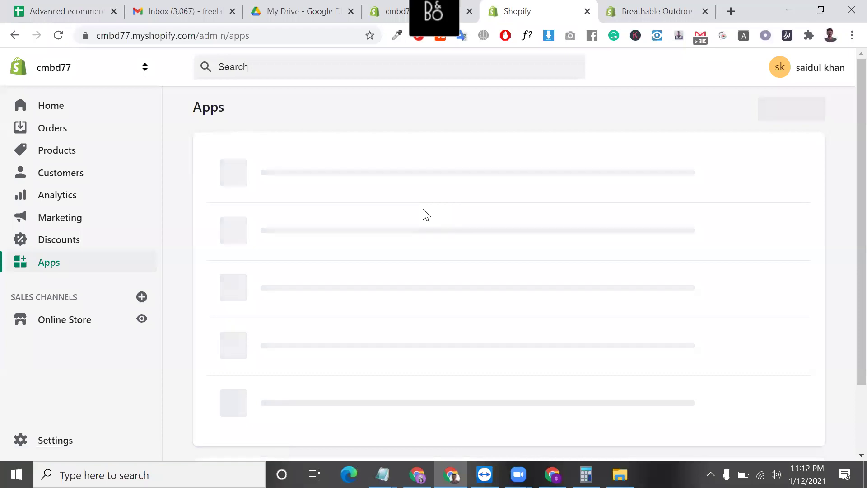
pyautogui.click(759, 110)
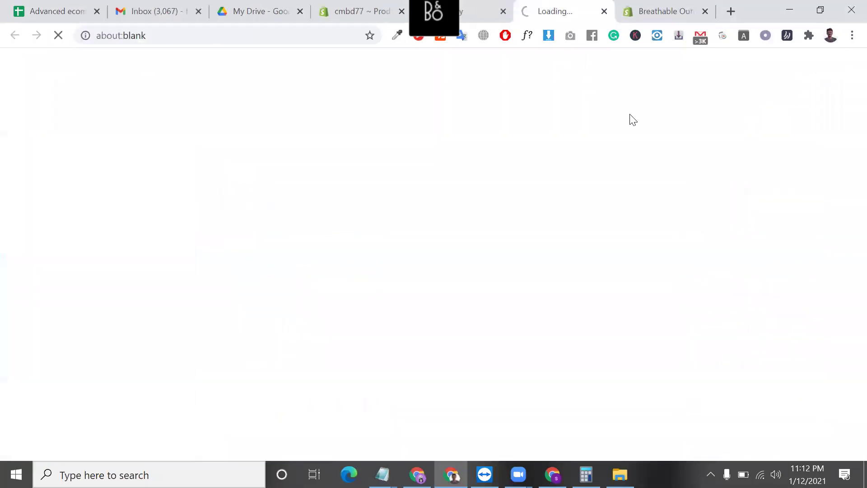
pyautogui.click(708, 20)
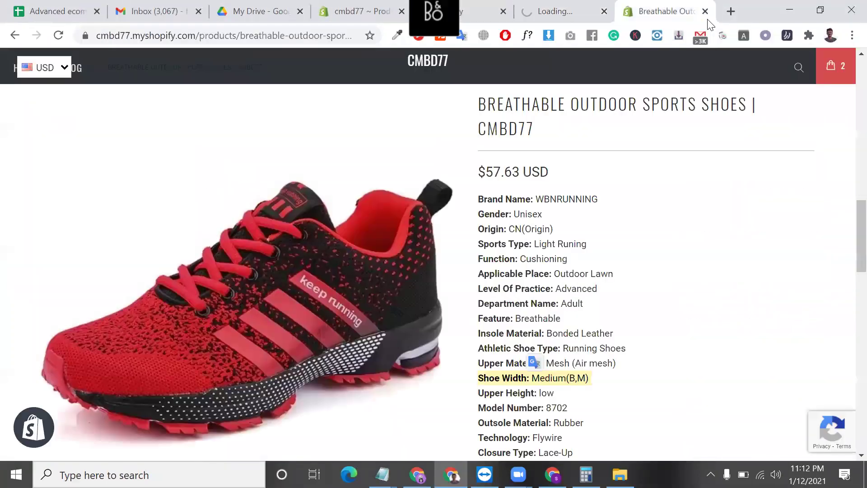
pyautogui.click(705, 12)
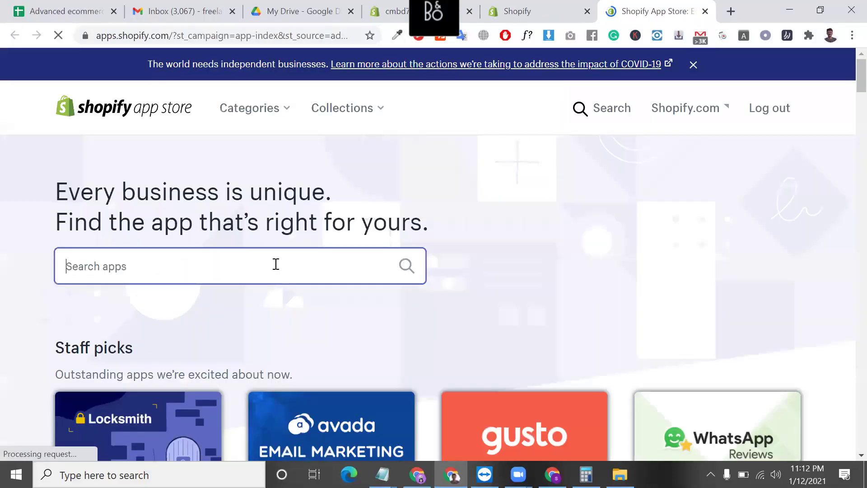
pyautogui.write('LOO')
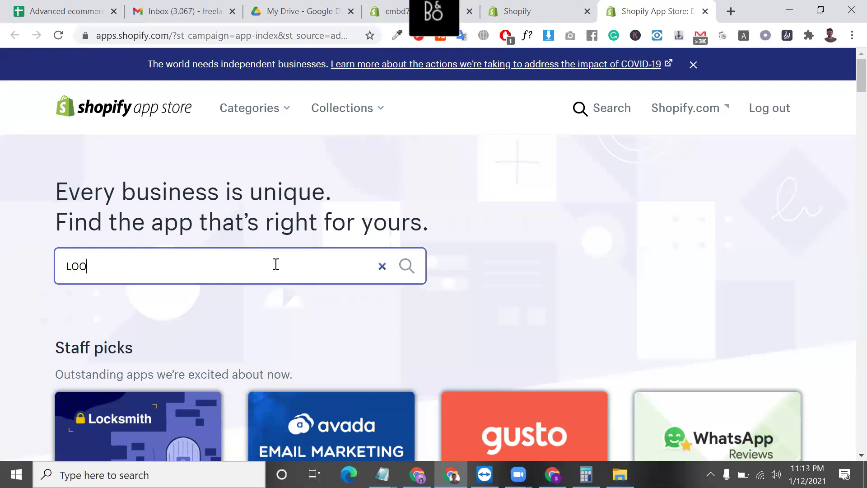
pyautogui.write('X')
pyautogui.click(204, 305)
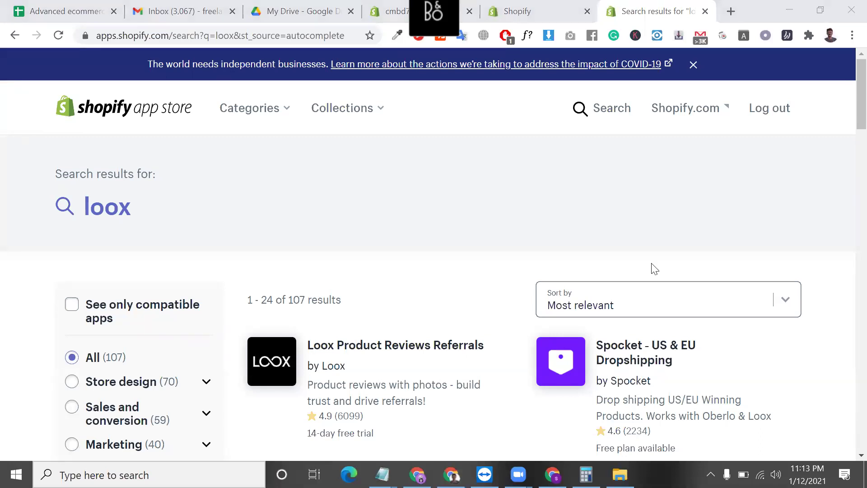
# - Open the Spocket result in a new tab, then go to the Loox Product Reviews Referrals page
pyautogui.scroll(-5, 602, 251)
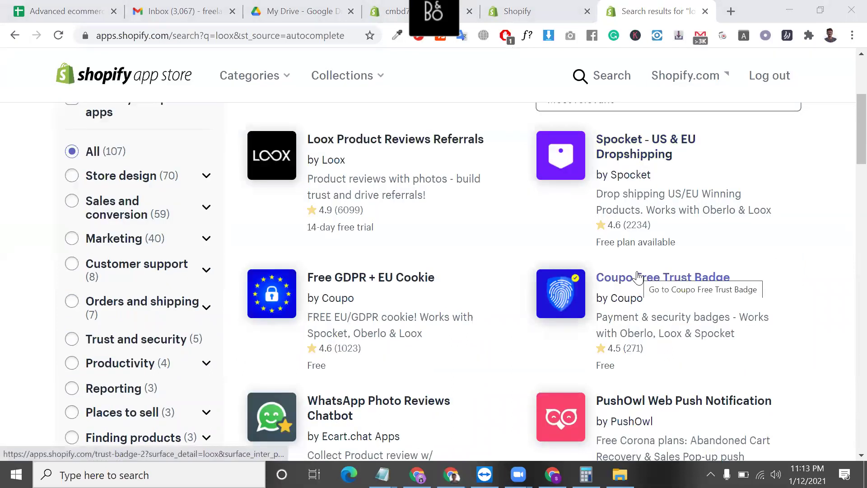
pyautogui.scroll(1, 637, 271)
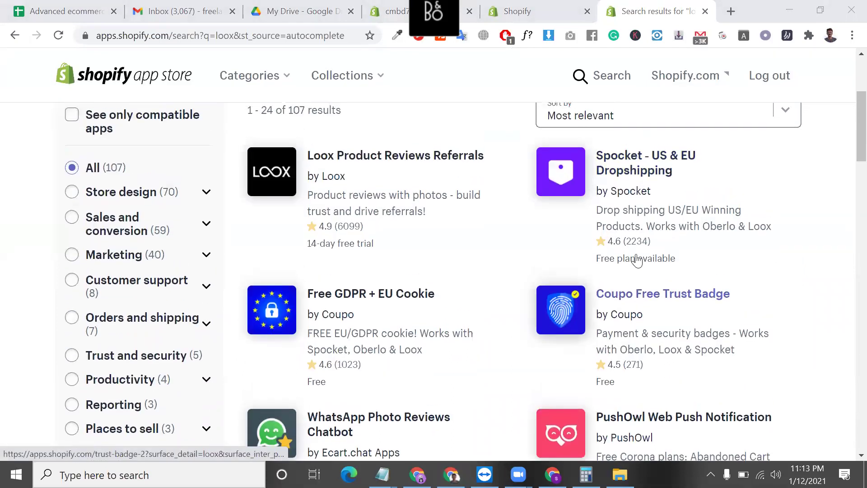
pyautogui.rightClick(641, 173)
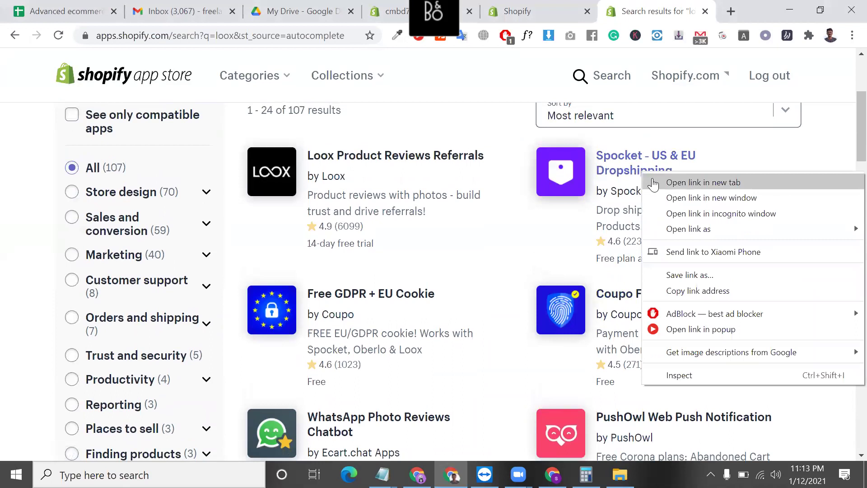
pyautogui.click(654, 180)
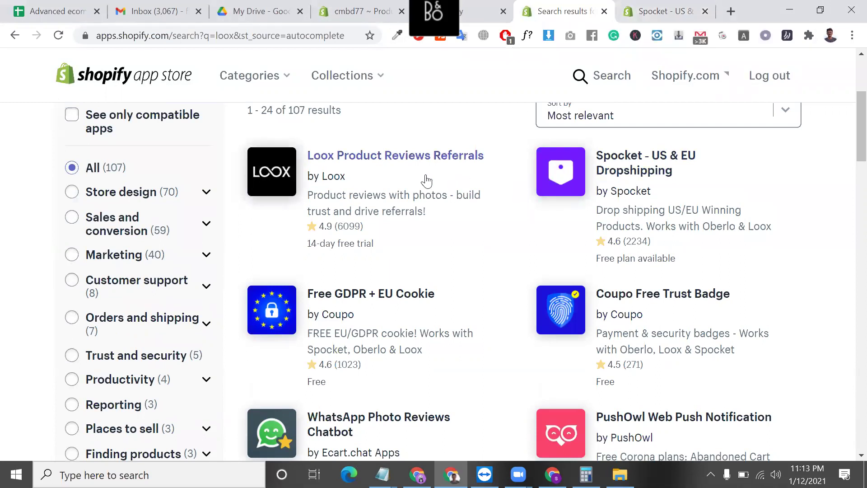
pyautogui.click(437, 161)
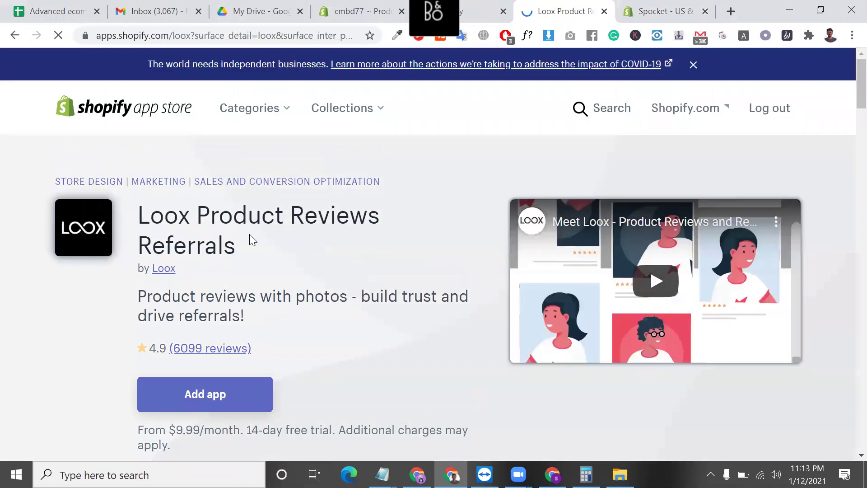
pyautogui.tripleClick(249, 234)
pyautogui.scroll(-3, 310, 358)
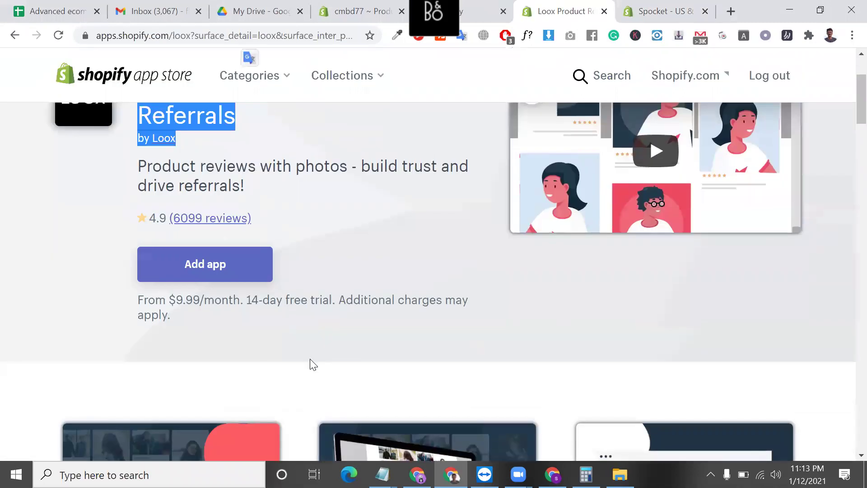
pyautogui.scroll(-1, 313, 364)
pyautogui.scroll(-15, 313, 364)
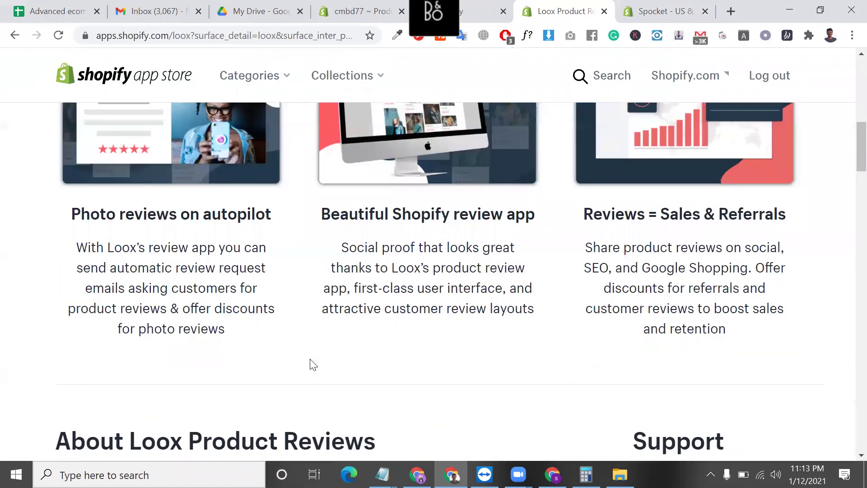
pyautogui.scroll(-12, 313, 364)
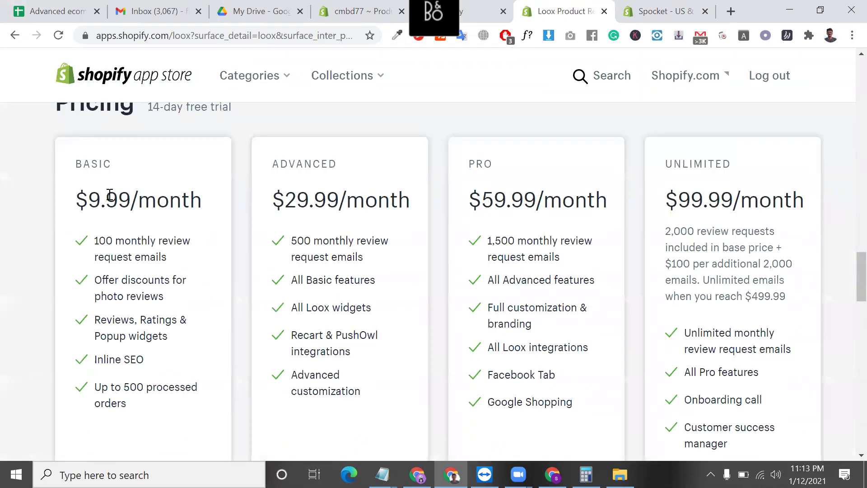
pyautogui.tripleClick(109, 194)
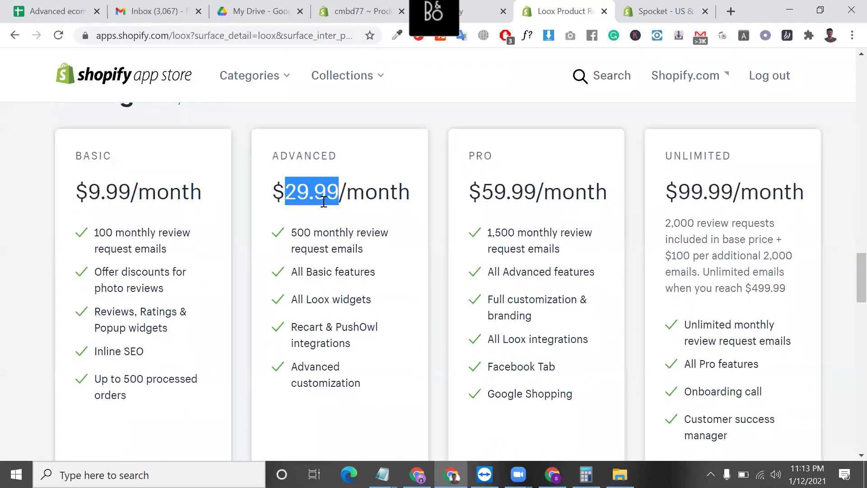
pyautogui.tripleClick(324, 201)
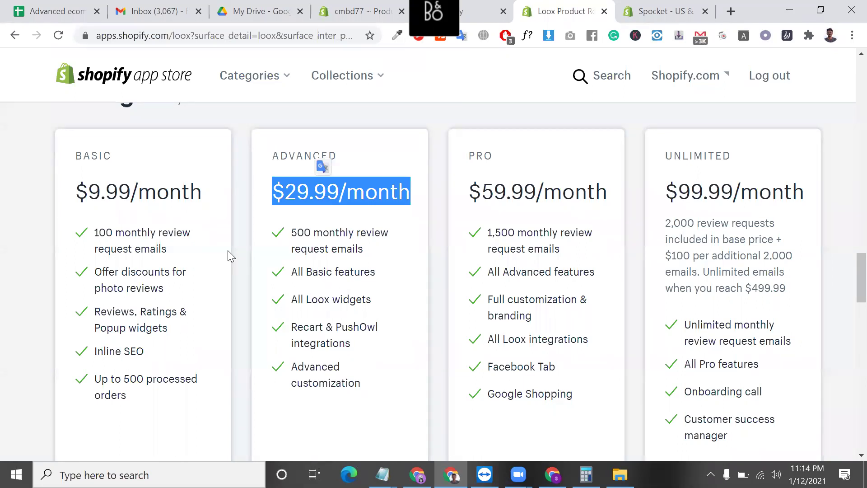
pyautogui.tripleClick(134, 277)
pyautogui.tripleClick(134, 277)
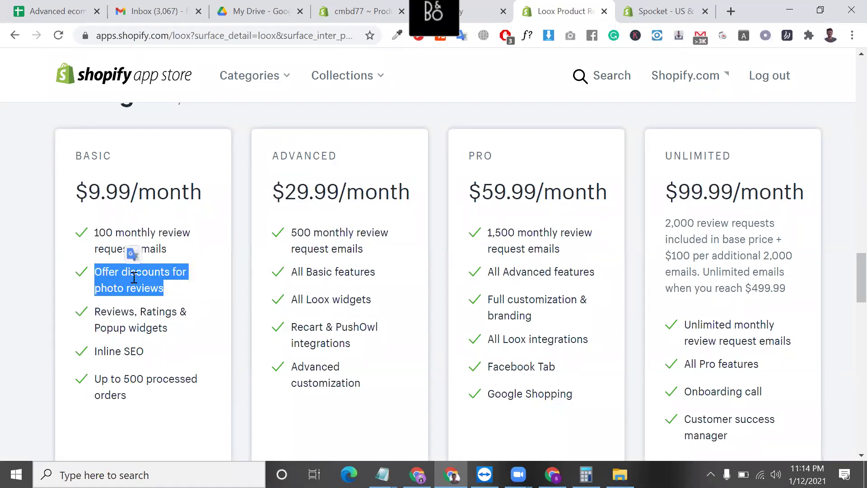
pyautogui.scroll(-1, 134, 277)
pyautogui.tripleClick(137, 284)
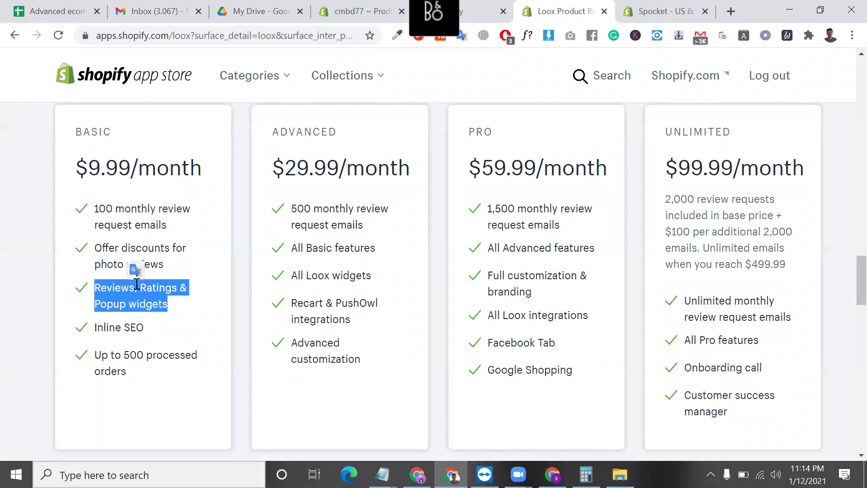
pyautogui.scroll(-1, 137, 284)
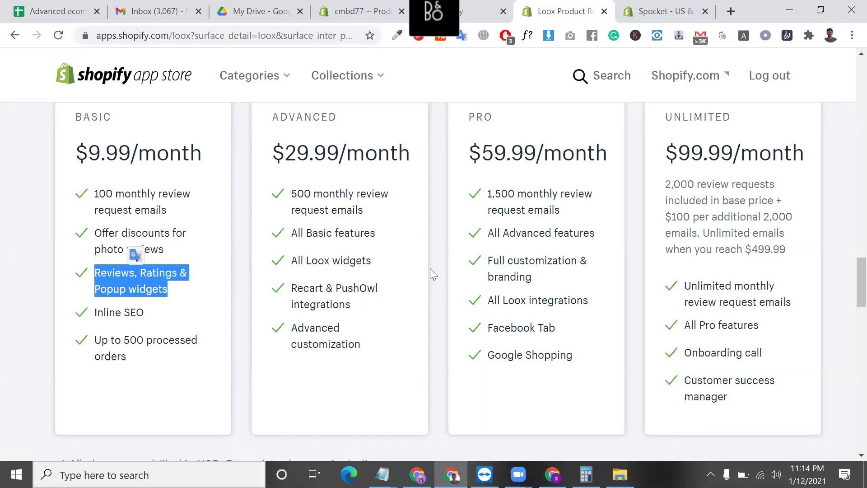
pyautogui.click(130, 275)
pyautogui.moveTo(98, 289); pyautogui.dragTo(168, 292)
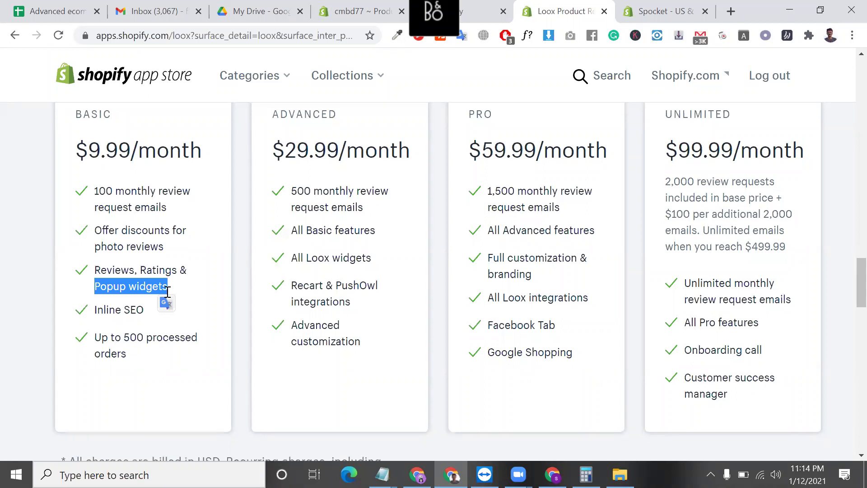
pyautogui.scroll(-1, 167, 294)
pyautogui.tripleClick(126, 255)
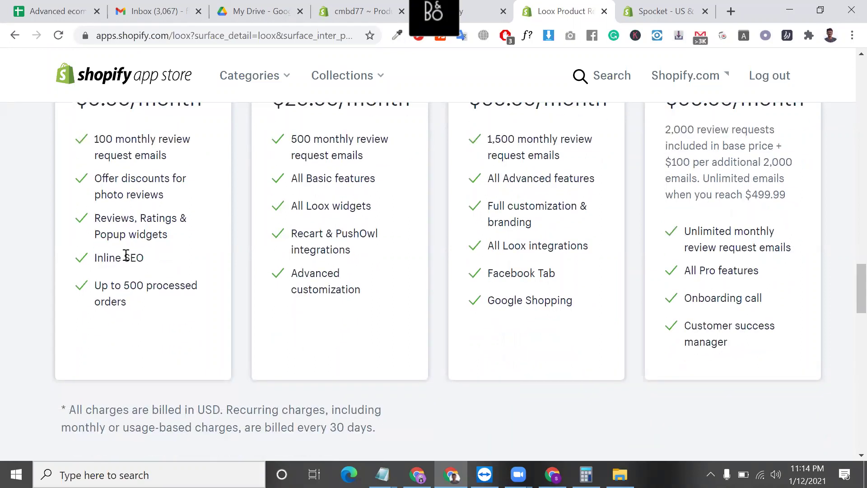
pyautogui.tripleClick(146, 283)
pyautogui.tripleClick(158, 285)
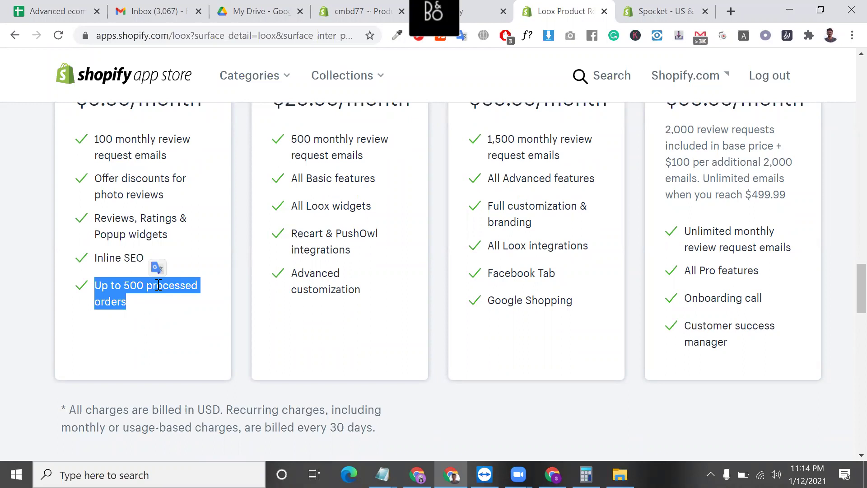
pyautogui.scroll(-1, 158, 289)
pyautogui.scroll(8, 160, 316)
pyautogui.scroll(-4, 195, 372)
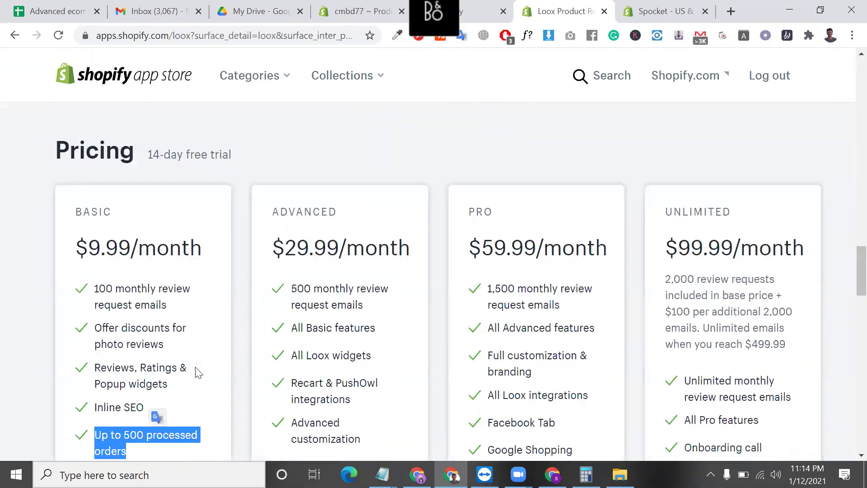
pyautogui.tripleClick(160, 349)
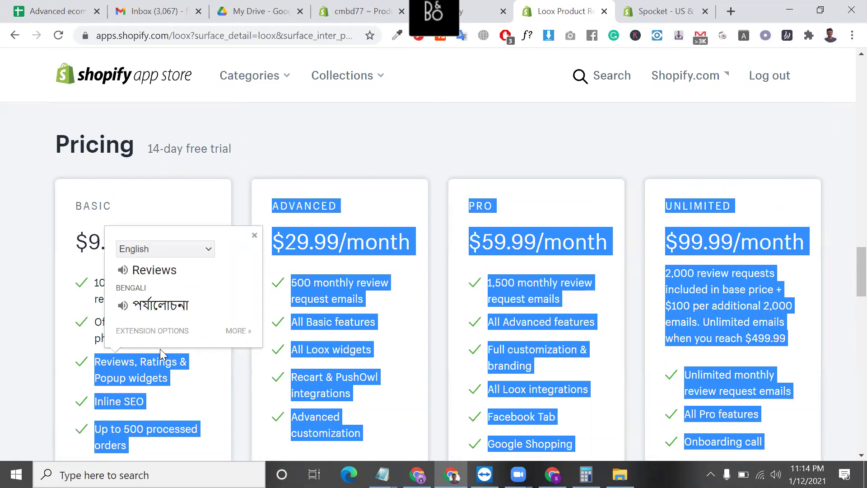
# - Review the admin's installed apps list, then return to the Loox listing and choose Add app
pyautogui.click(491, 7)
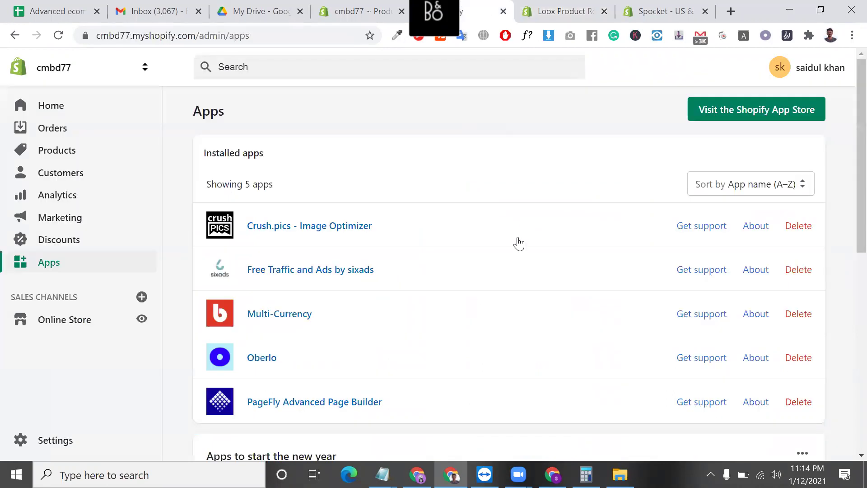
pyautogui.scroll(-5, 387, 313)
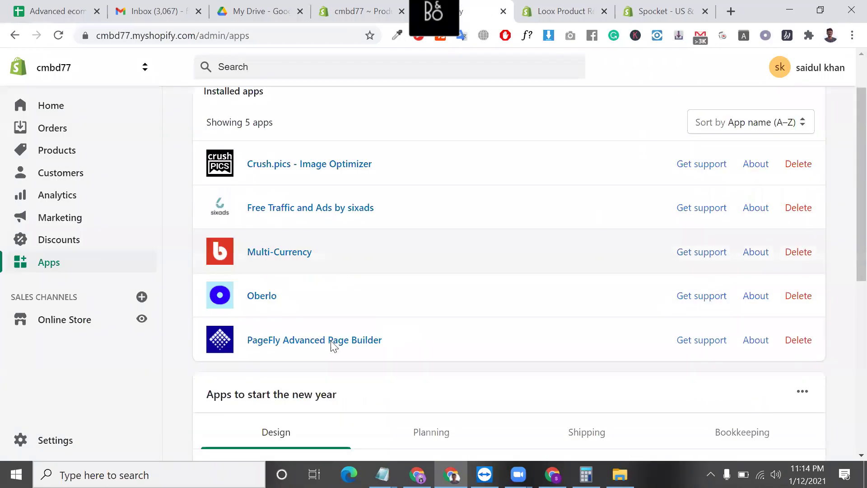
pyautogui.click(566, 11)
pyautogui.scroll(-1, 251, 348)
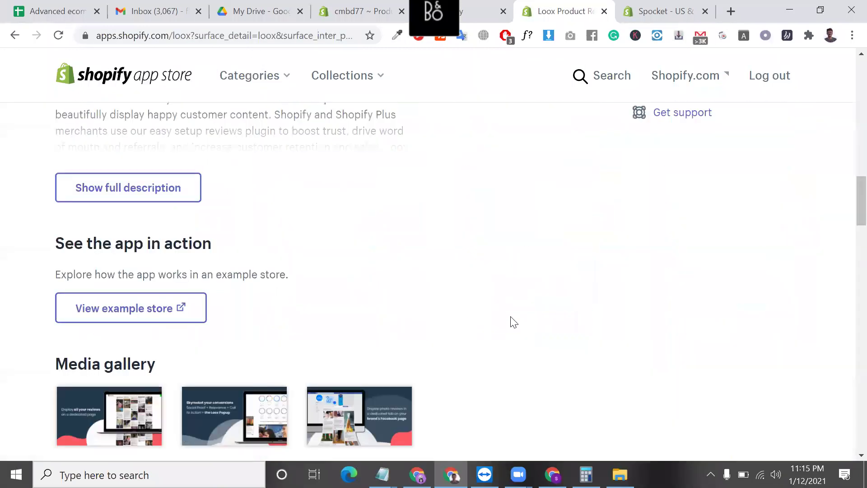
pyautogui.scroll(8, 513, 322)
pyautogui.click(229, 293)
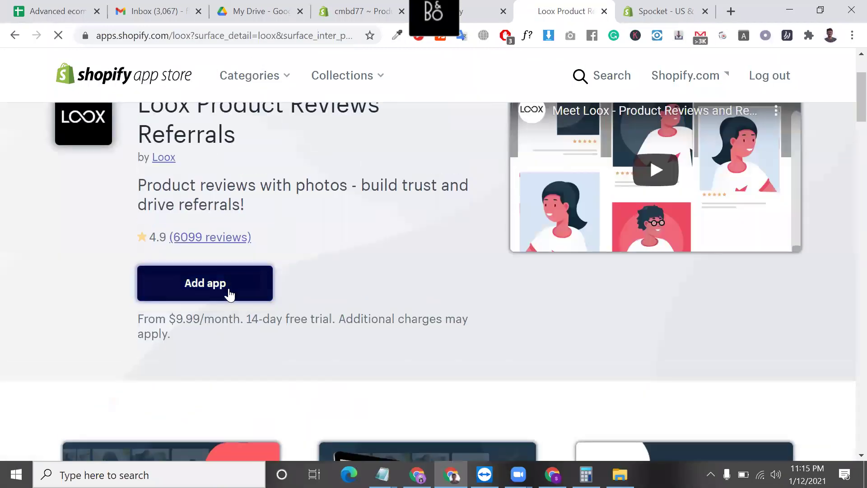
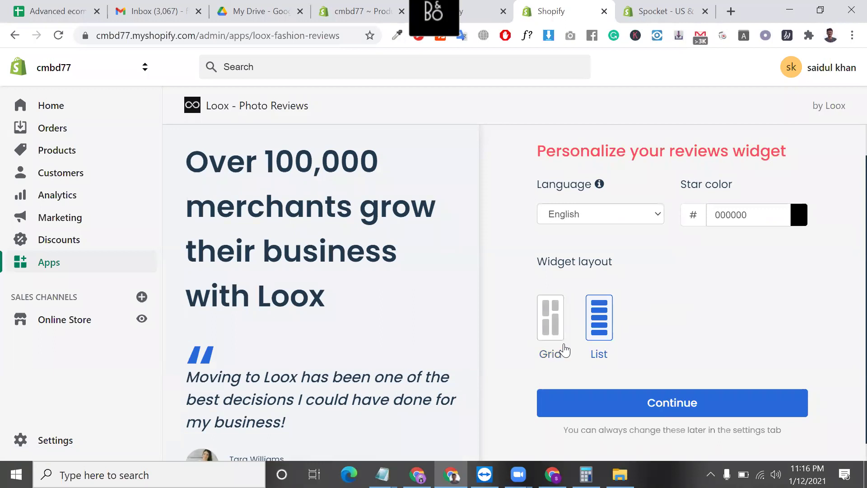
# - Accept the Loox widget layout and keep email timing at 14 days after Fulfillment
pyautogui.click(623, 403)
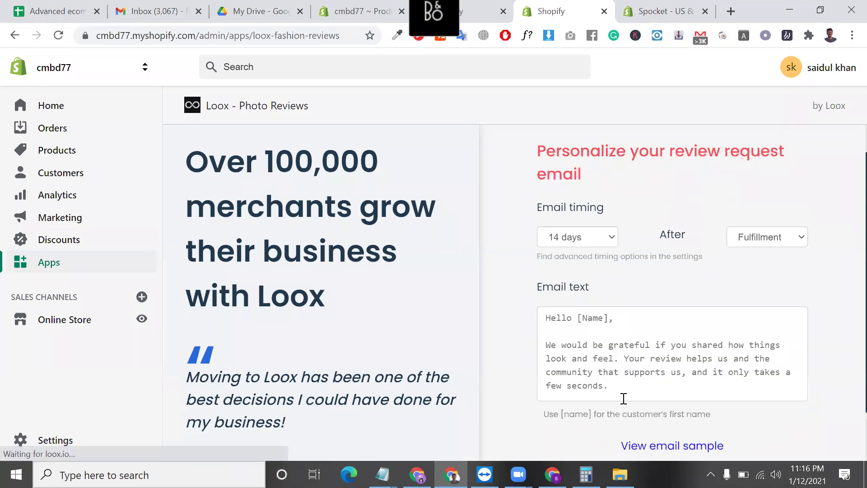
pyautogui.scroll(-1, 622, 397)
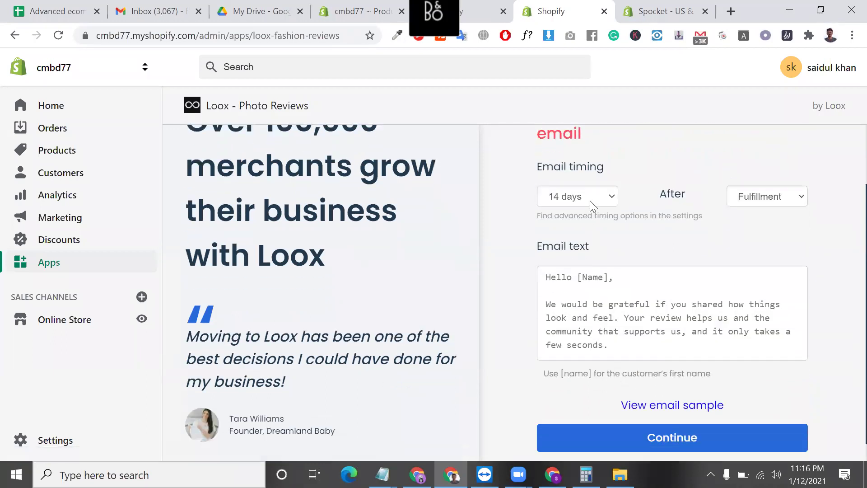
pyautogui.click(590, 200)
pyautogui.click(582, 308)
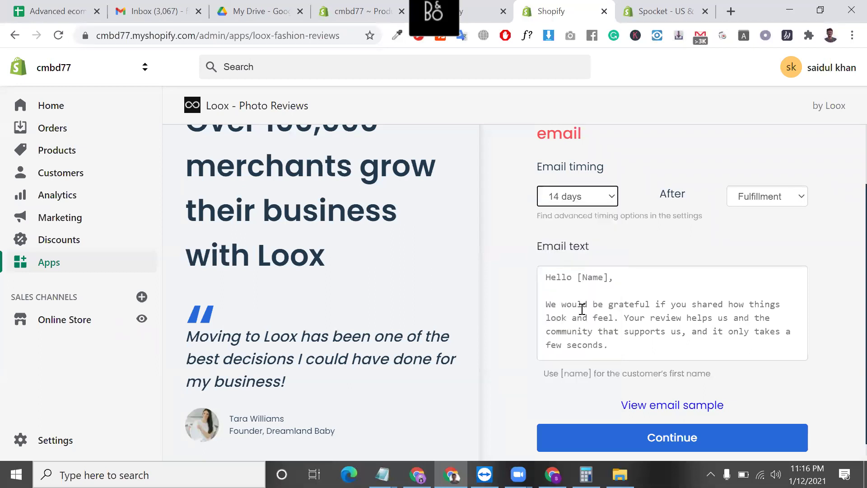
pyautogui.scroll(-1, 634, 383)
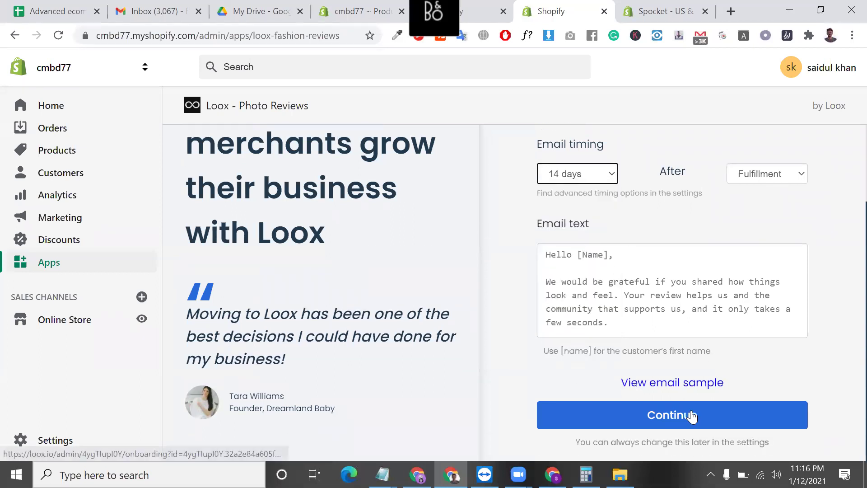
# - Review the review request email text and continue to the discount step
pyautogui.click(599, 308)
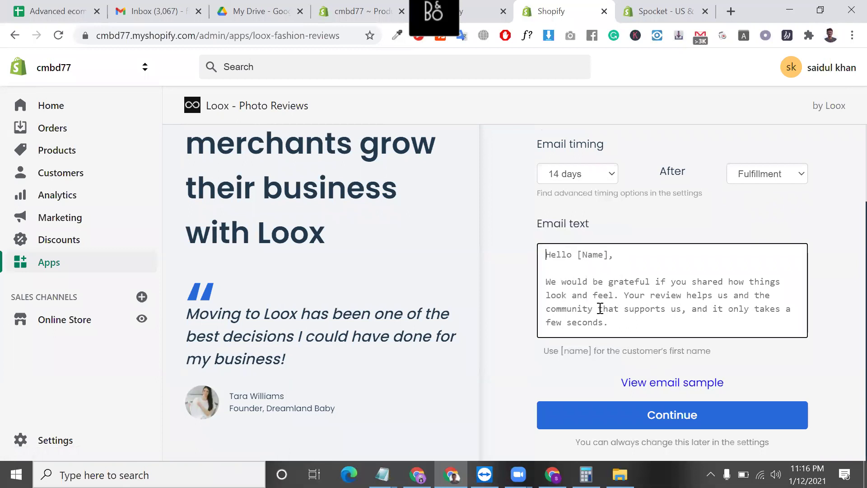
pyautogui.scroll(1, 600, 309)
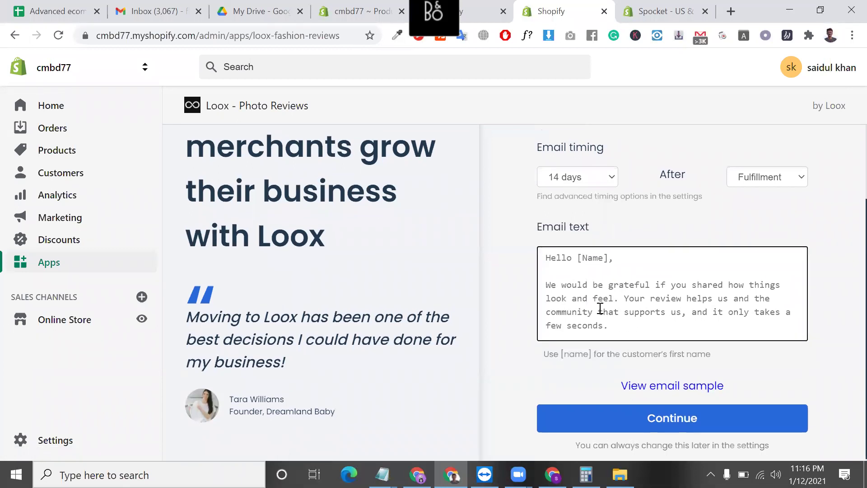
pyautogui.scroll(1, 600, 305)
pyautogui.scroll(-1, 633, 383)
pyautogui.click(656, 418)
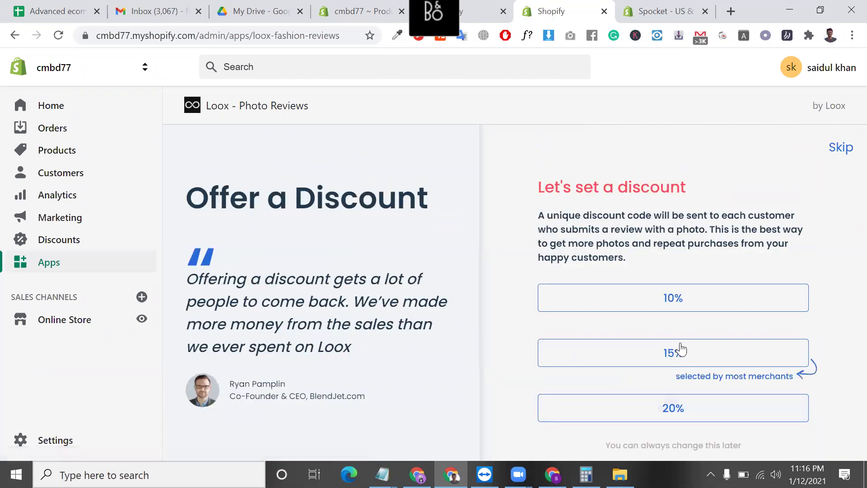
# - Skip the photo review discount and accept the 10% referral coupon
pyautogui.tripleClick(640, 189)
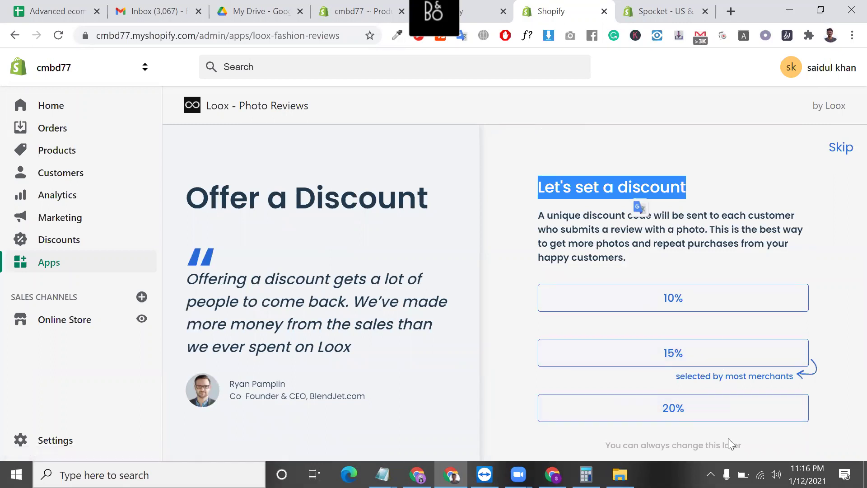
pyautogui.click(847, 151)
pyautogui.scroll(-2, 605, 242)
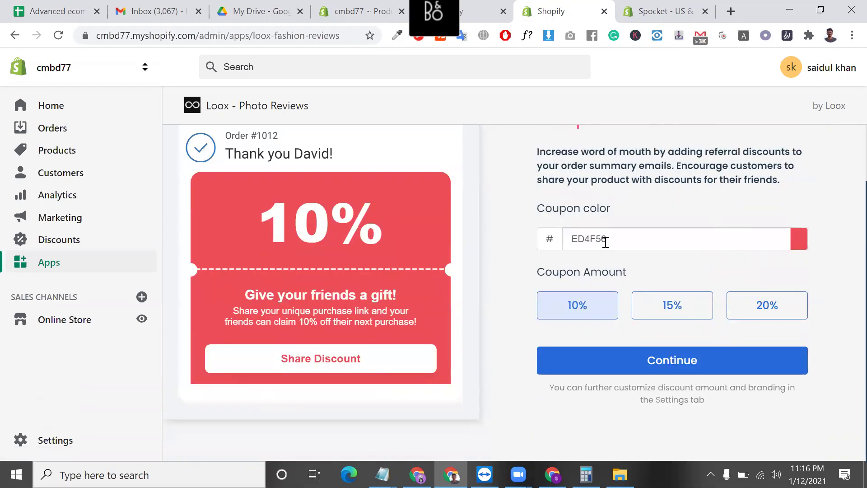
pyautogui.click(655, 364)
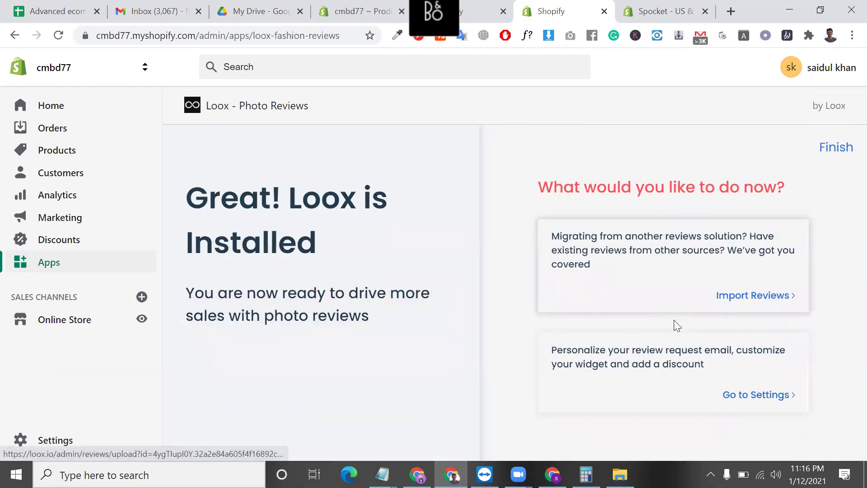
# - Open Import Reviews, try the one-click AliExpress import, and close its instructions popup
pyautogui.click(773, 302)
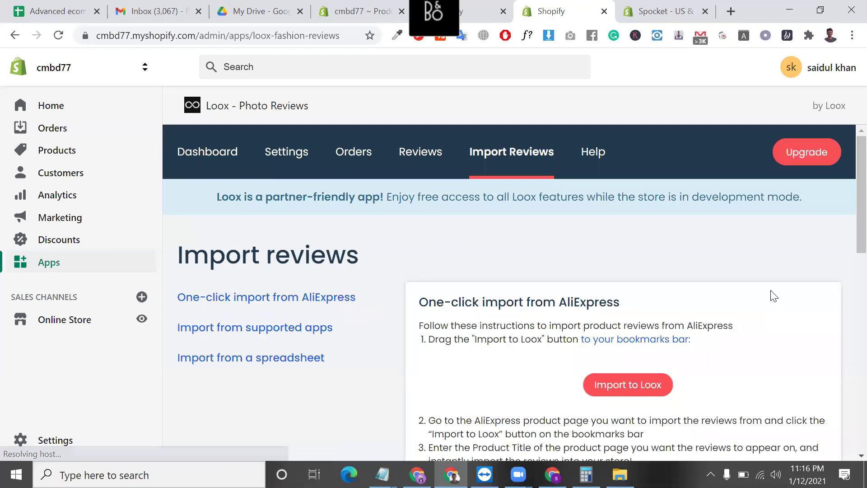
pyautogui.click(636, 387)
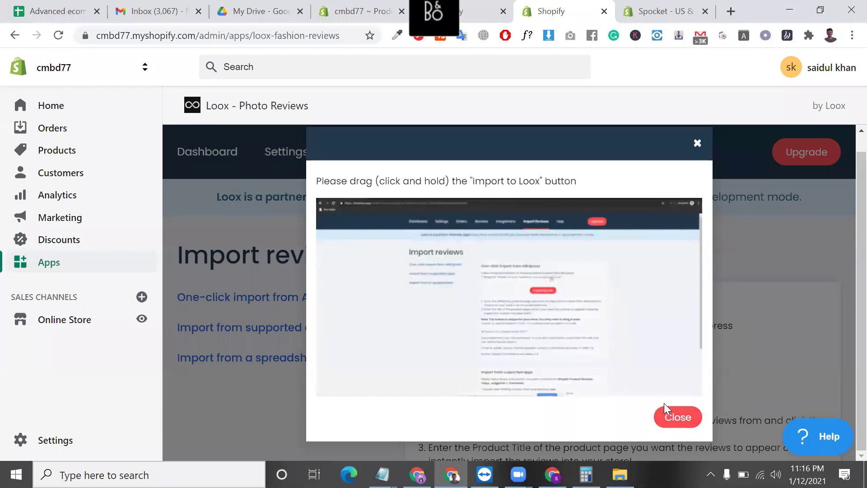
pyautogui.click(679, 421)
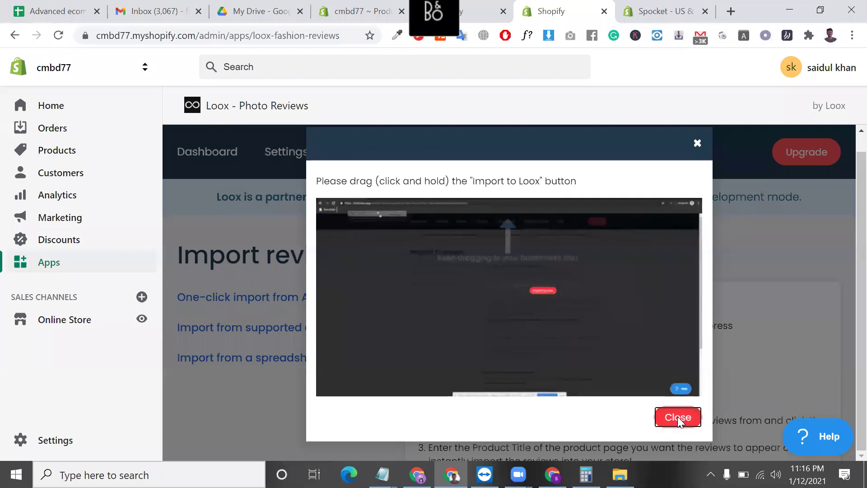
pyautogui.scroll(-3, 630, 363)
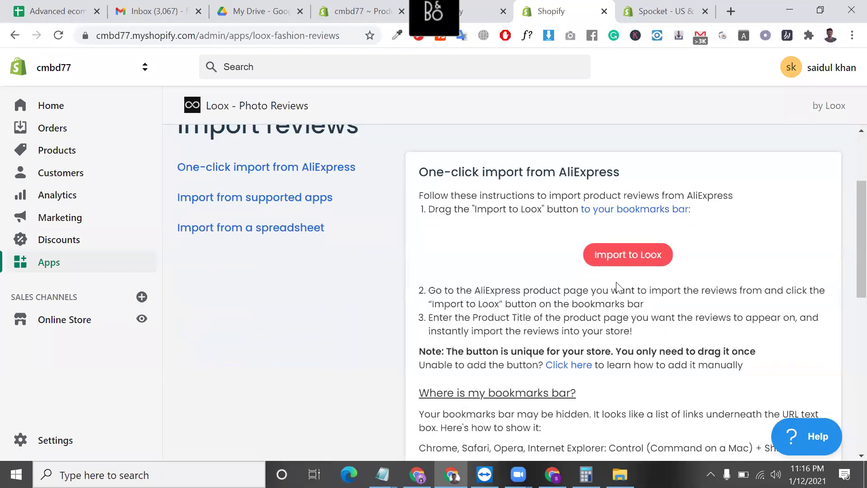
pyautogui.scroll(3, 616, 281)
pyautogui.scroll(-4, 275, 297)
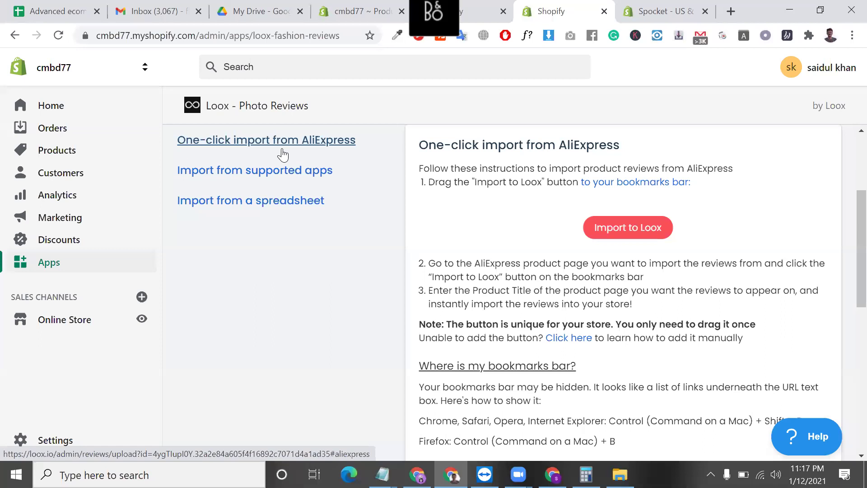
pyautogui.scroll(2, 339, 194)
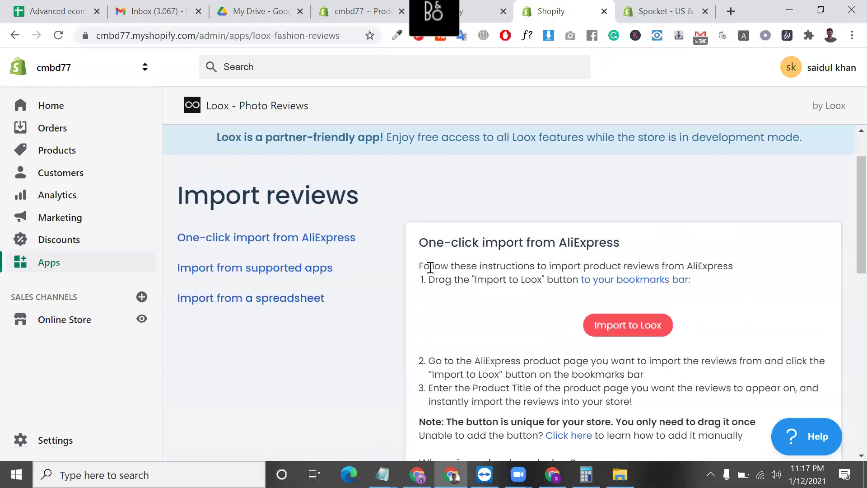
pyautogui.scroll(1, 430, 267)
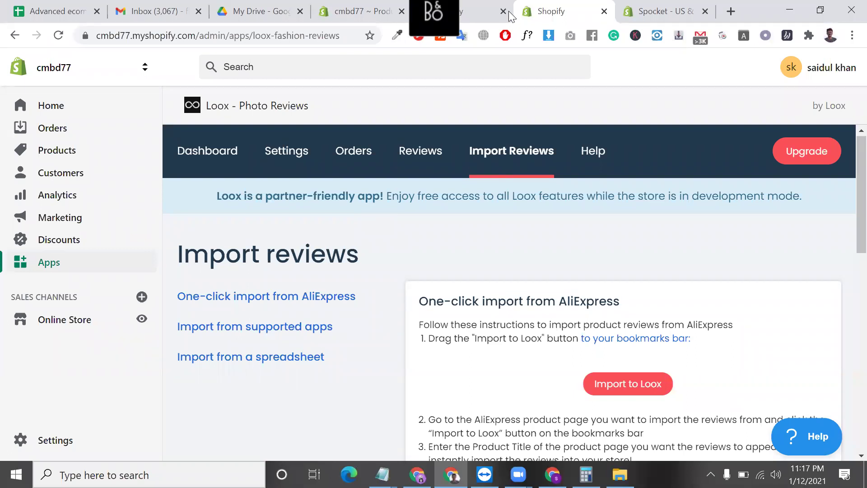
# - Google 'JUDME' in a new tab and open Judge.me's Shopify App Store listing
pyautogui.click(730, 12)
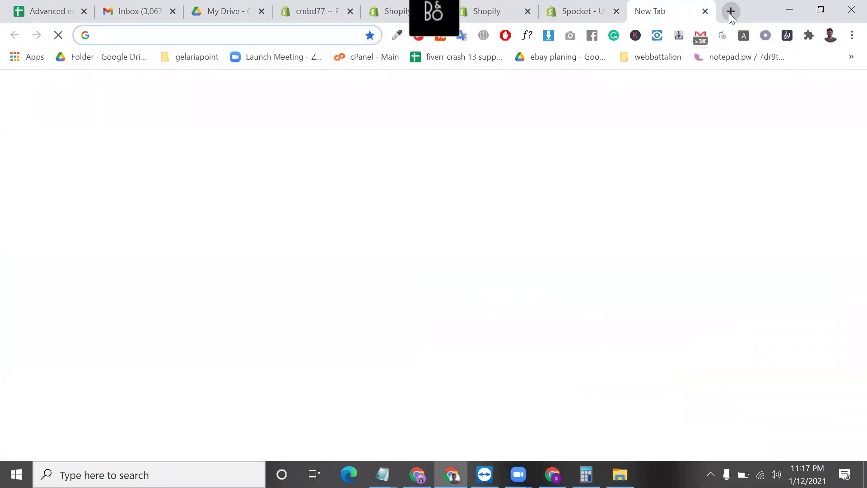
pyautogui.write('JUDME')
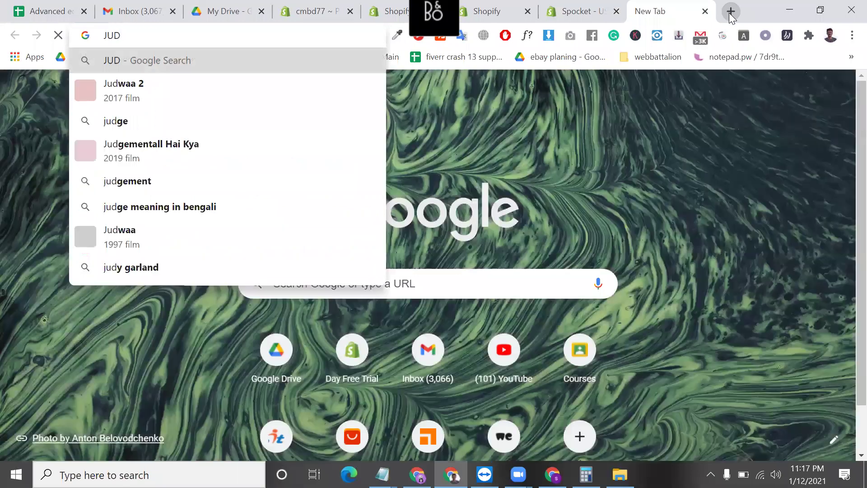
pyautogui.press('Return')
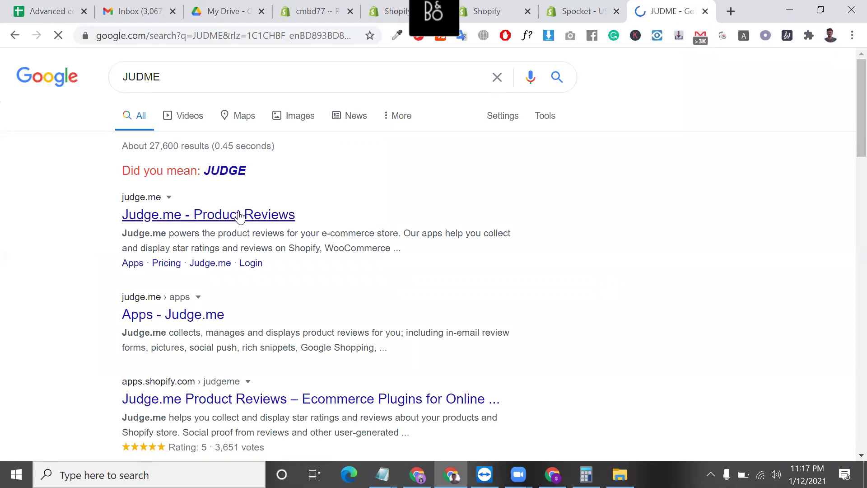
pyautogui.click(195, 324)
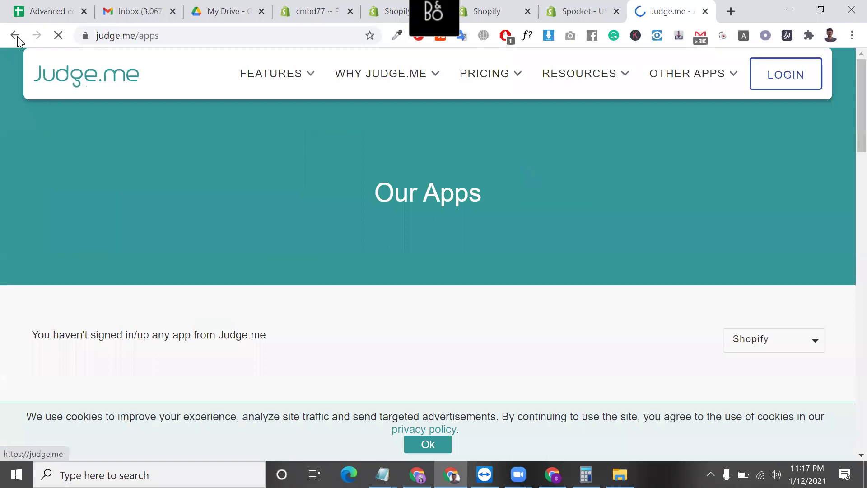
pyautogui.hotkey('alt', 'Left')
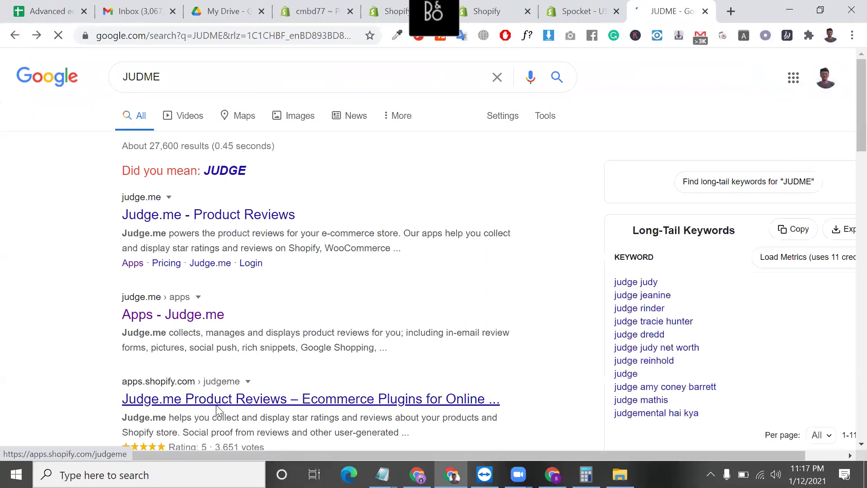
pyautogui.click(217, 409)
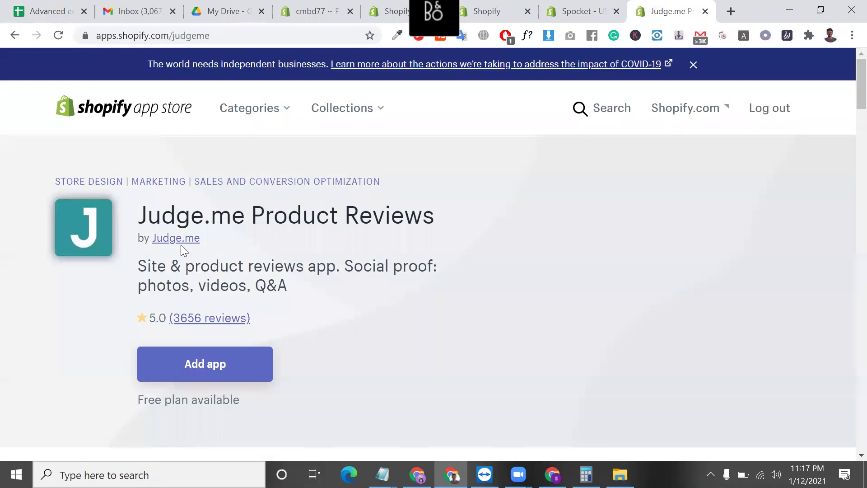
pyautogui.doubleClick(179, 222)
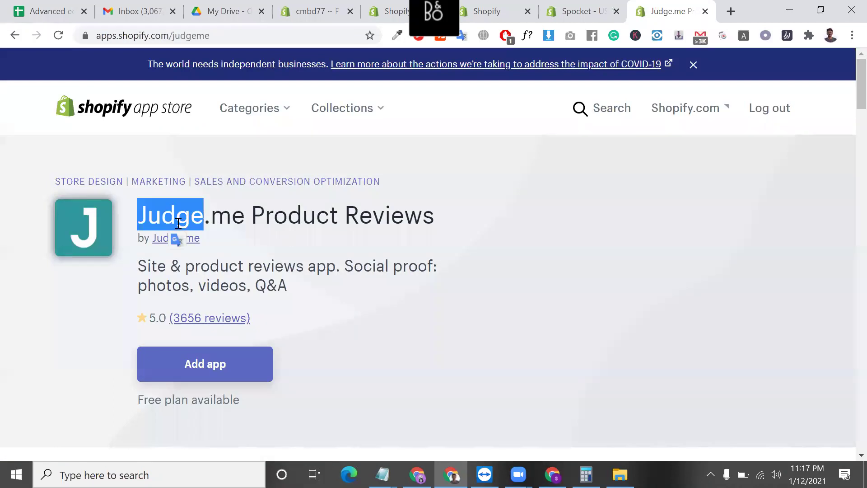
# - Search 'loox reviews app' in another tab, open the Loox App Store listing, then return to Judge.me
pyautogui.click(735, 10)
pyautogui.write('LOO')
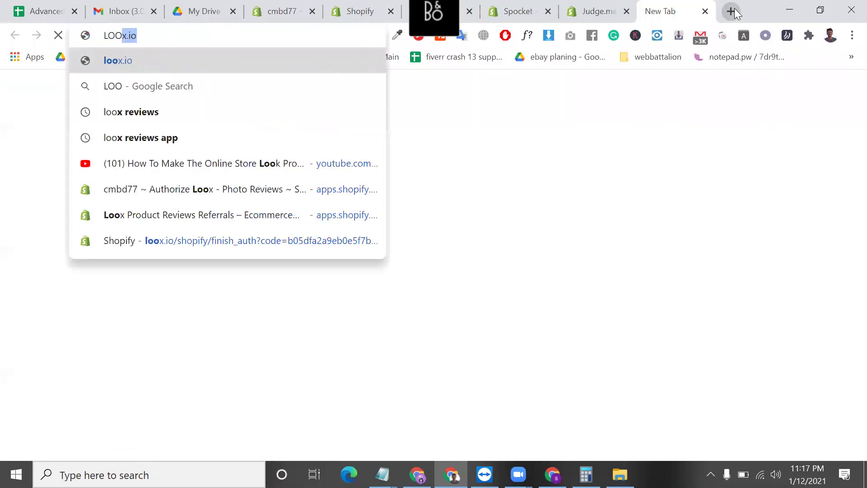
pyautogui.write('X')
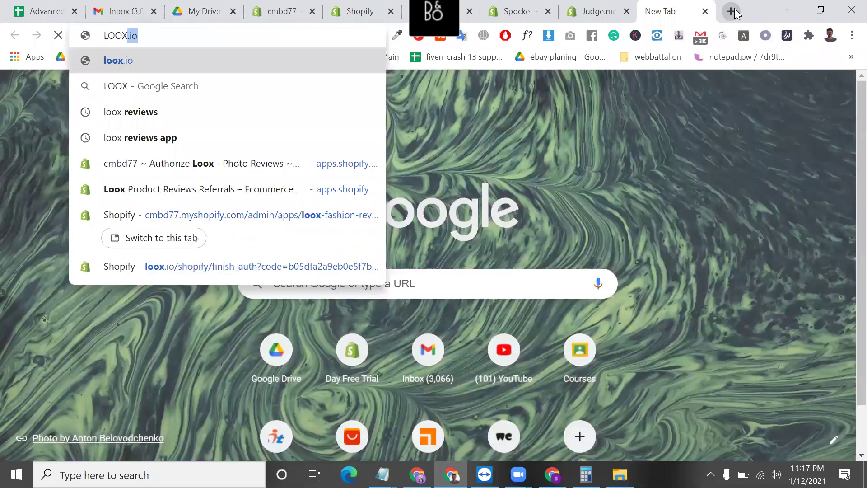
pyautogui.press('Down')
pyautogui.press('Down')
pyautogui.press('Down')
pyautogui.press('Return')
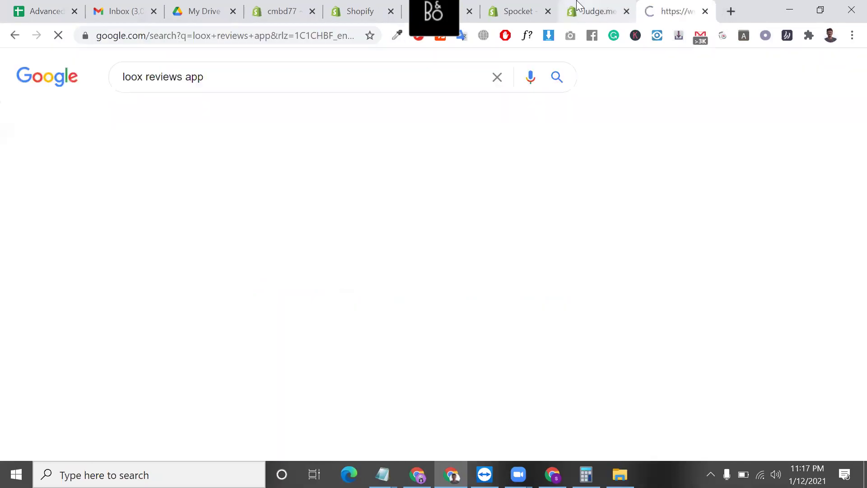
pyautogui.click(599, 6)
pyautogui.click(665, 1)
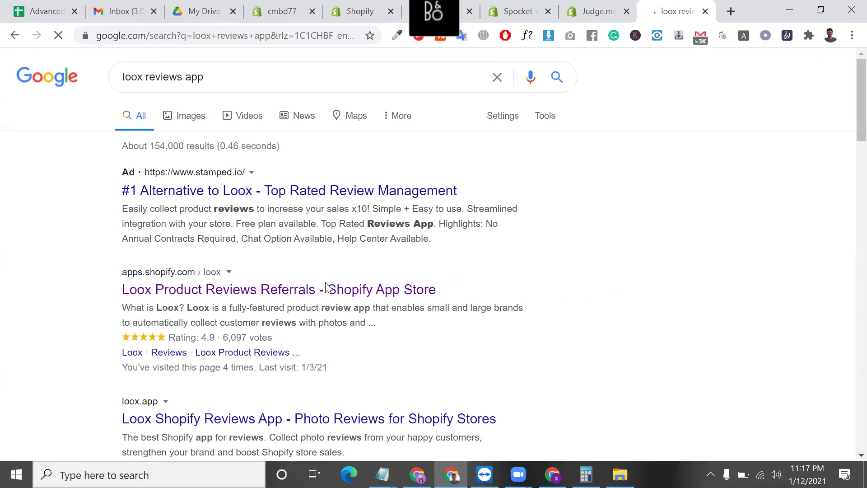
pyautogui.click(331, 292)
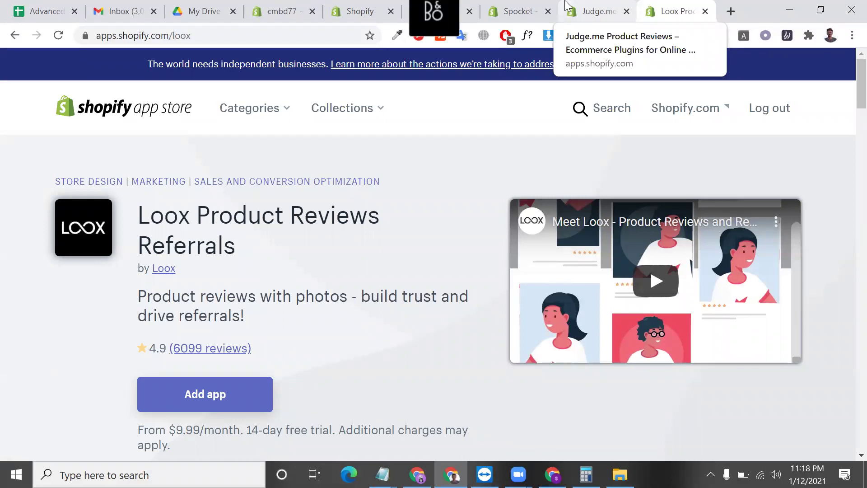
pyautogui.click(566, 7)
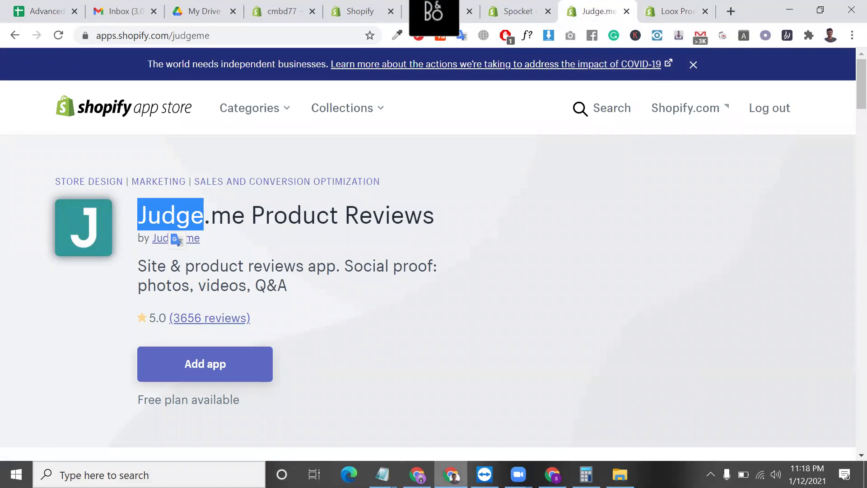
# - In shopify content.txt, select the Social Proof (Reviews) line, then return to Chrome
pyautogui.moveTo(382, 474)
pyautogui.click(442, 423)
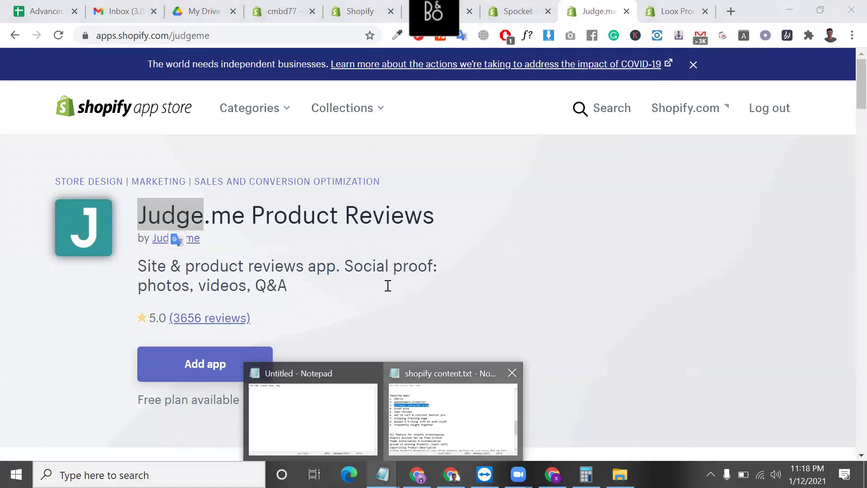
pyautogui.scroll(-3, 388, 285)
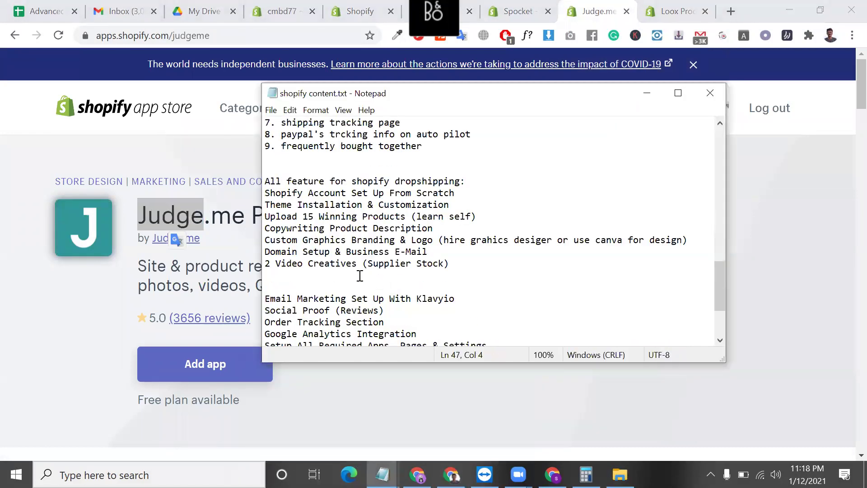
pyautogui.scroll(-2, 354, 274)
pyautogui.moveTo(387, 239); pyautogui.dragTo(263, 236)
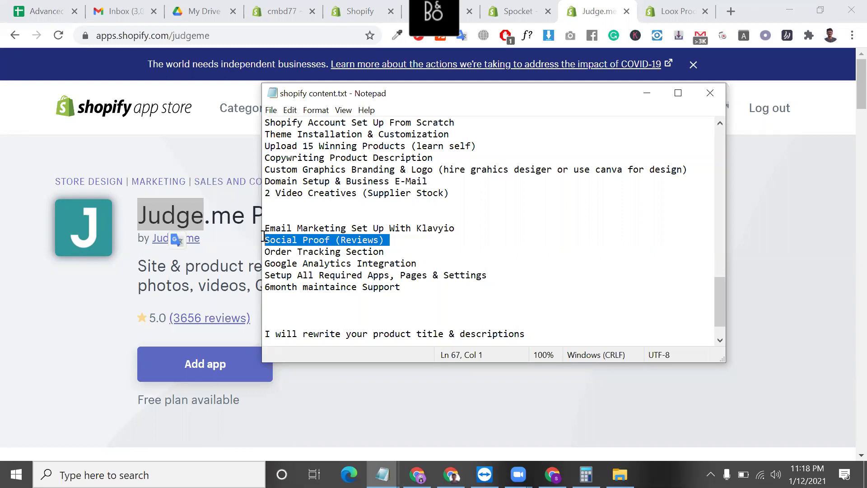
pyautogui.click(468, 18)
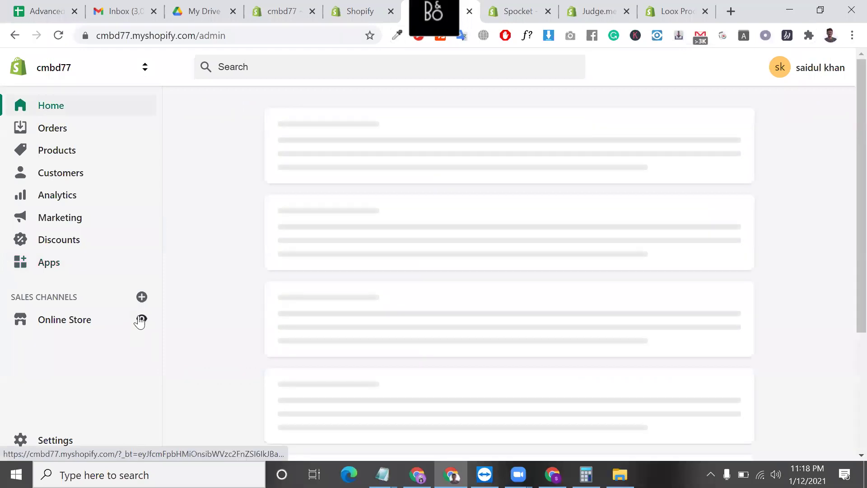
# - Preview the cmbd77 online store in a new tab via the Online Store eye icon
pyautogui.click(142, 319)
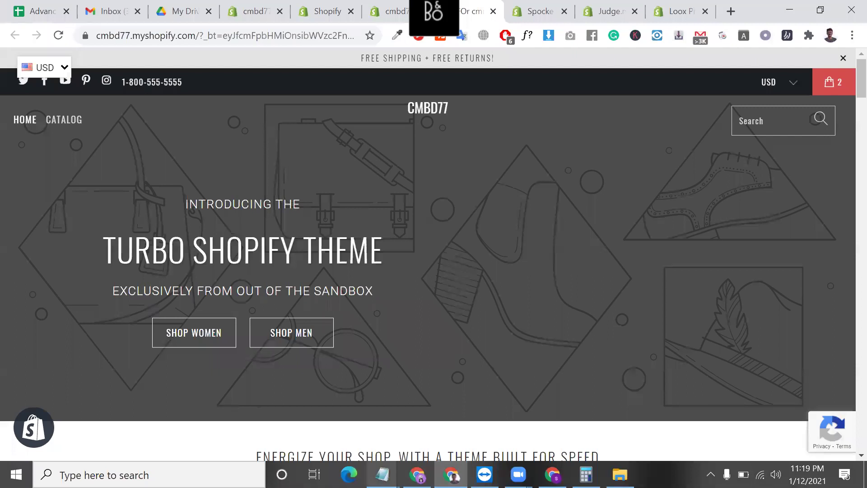
# - In shopify content.txt, select the Social Proof, Copywriting and Custom Graphics lines, then return to Chrome
pyautogui.moveTo(382, 474)
pyautogui.click(431, 433)
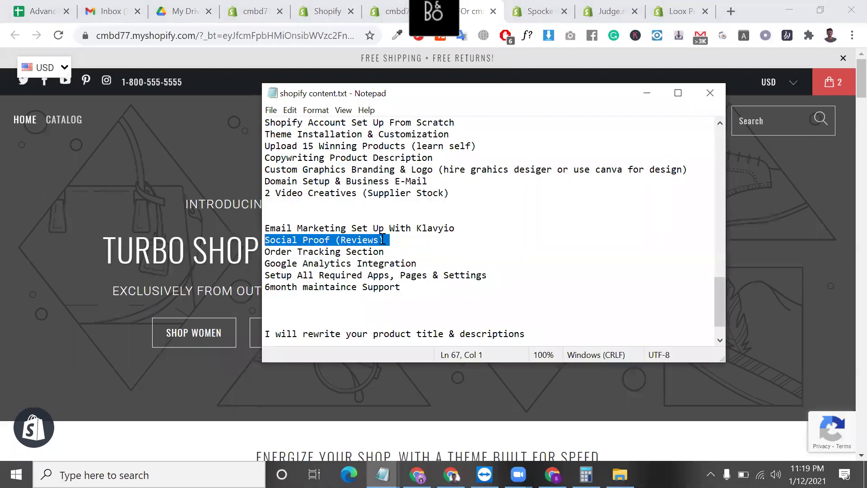
pyautogui.click(382, 239)
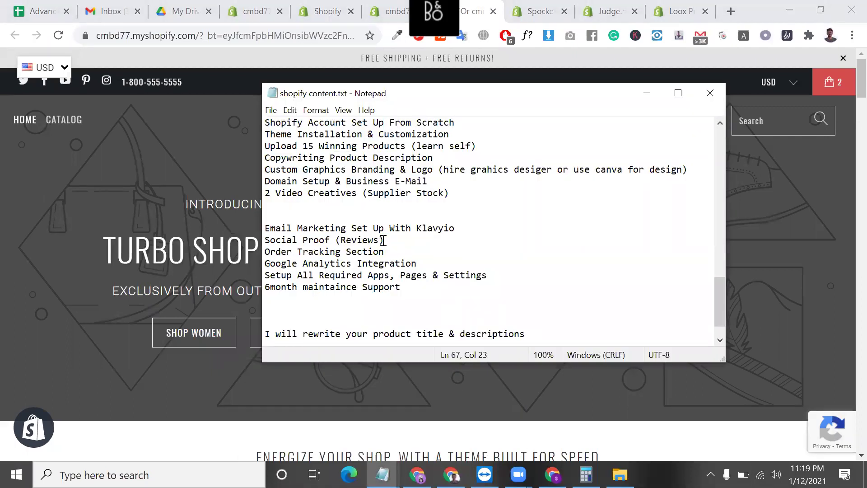
pyautogui.moveTo(383, 240); pyautogui.dragTo(262, 244)
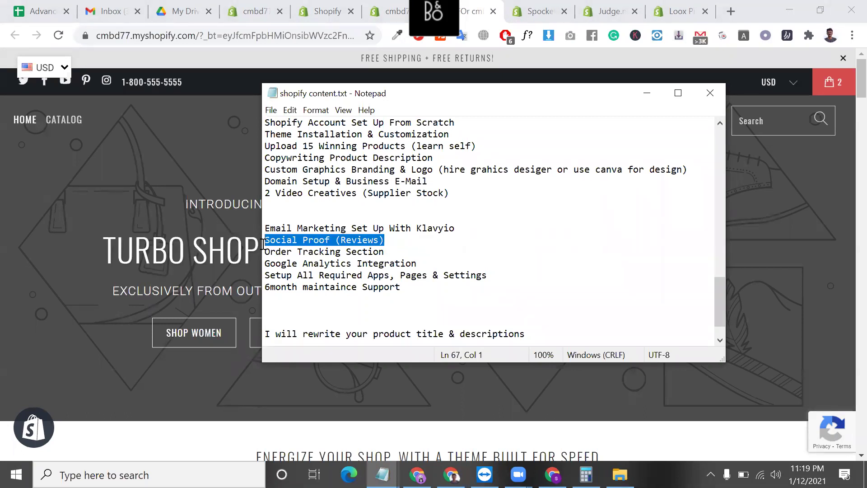
pyautogui.click(449, 156)
pyautogui.moveTo(264, 169)
pyautogui.mouseDown()
pyautogui.moveTo(306, 167)
pyautogui.moveTo(264, 161)
pyautogui.mouseUp()
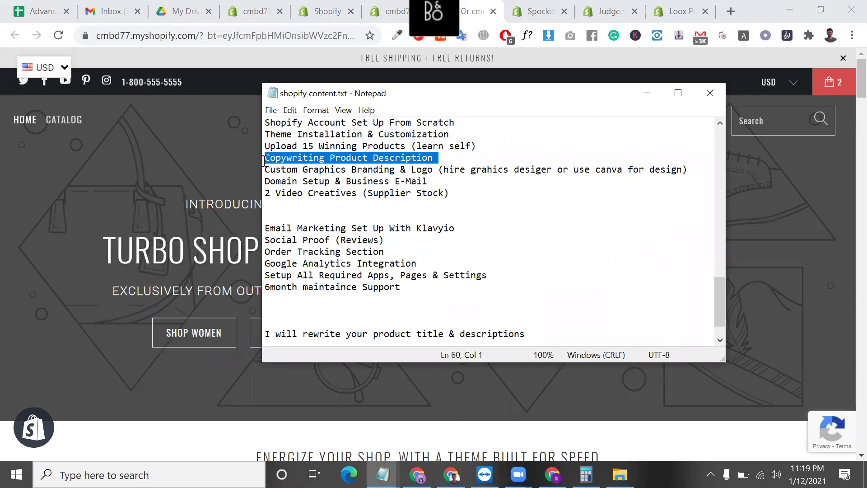
pyautogui.moveTo(443, 169); pyautogui.dragTo(266, 167)
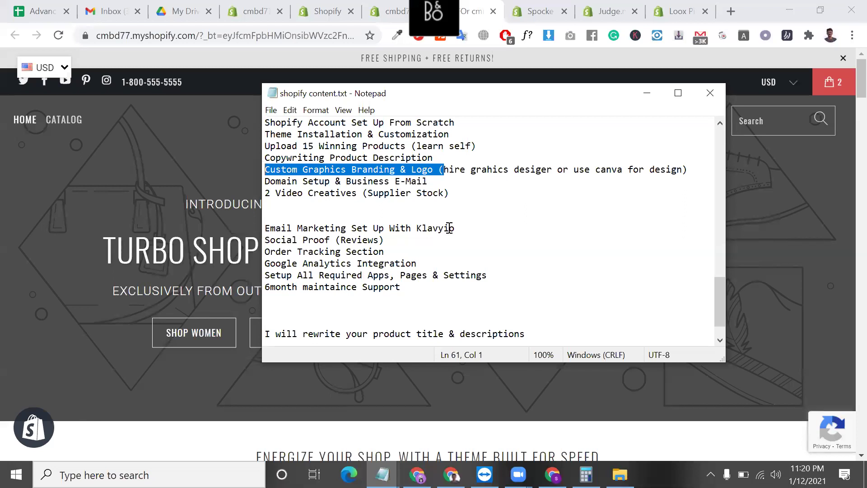
pyautogui.moveTo(390, 240); pyautogui.dragTo(256, 234)
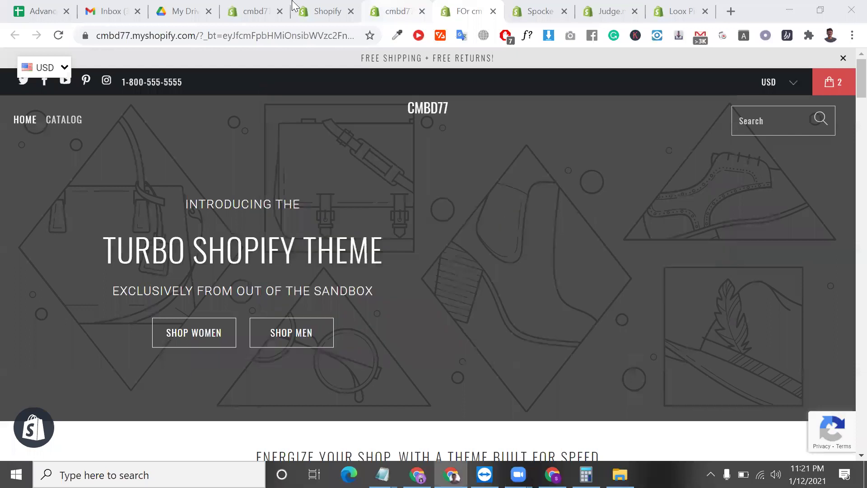
pyautogui.click(393, 11)
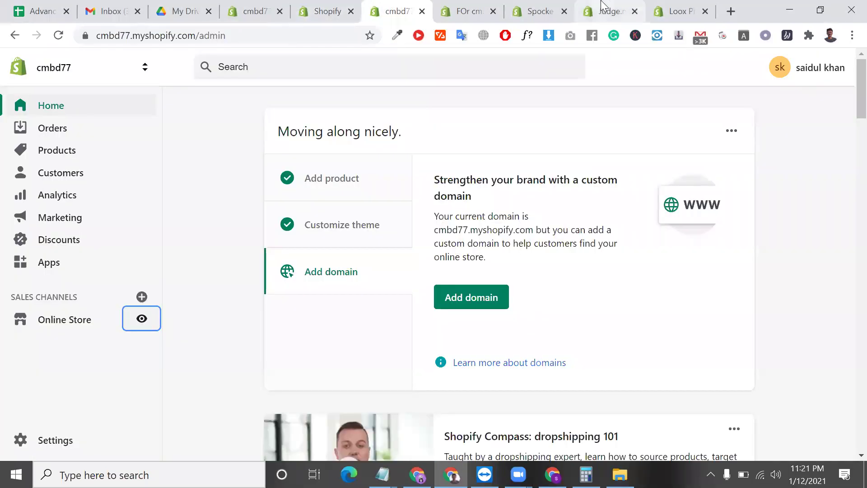
# - Cycle through the Judge.me, storefront and Loox tabs back to the cmbd77 admin
pyautogui.click(610, 10)
pyautogui.click(470, 10)
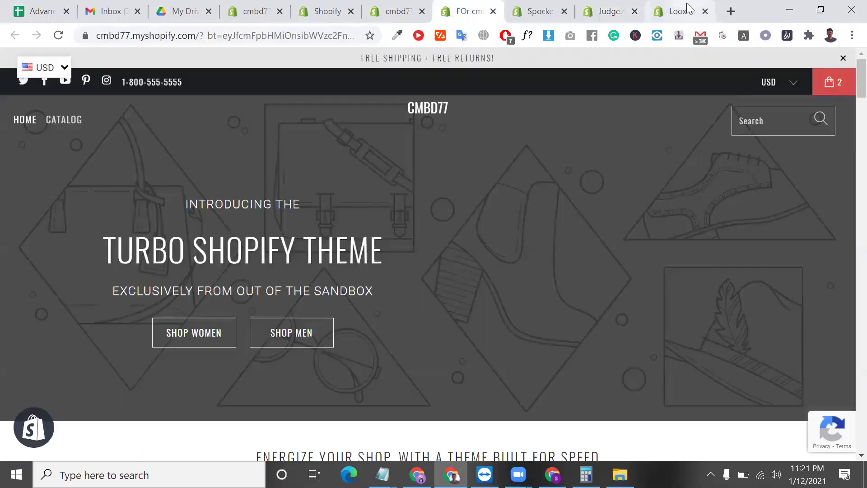
pyautogui.hotkey('ctrl', '9')
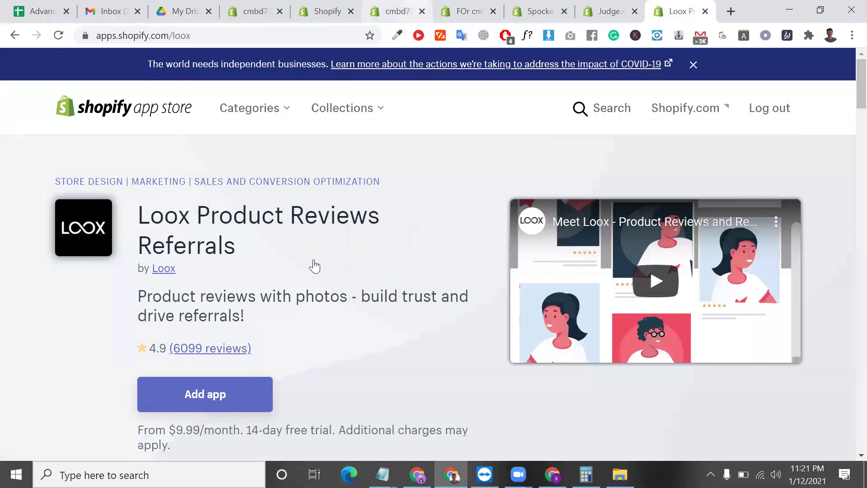
pyautogui.hotkey('ctrl', '6')
# - Close the spare Shopify tab and open Loox – Photo Reviews from the installed apps
pyautogui.click(60, 267)
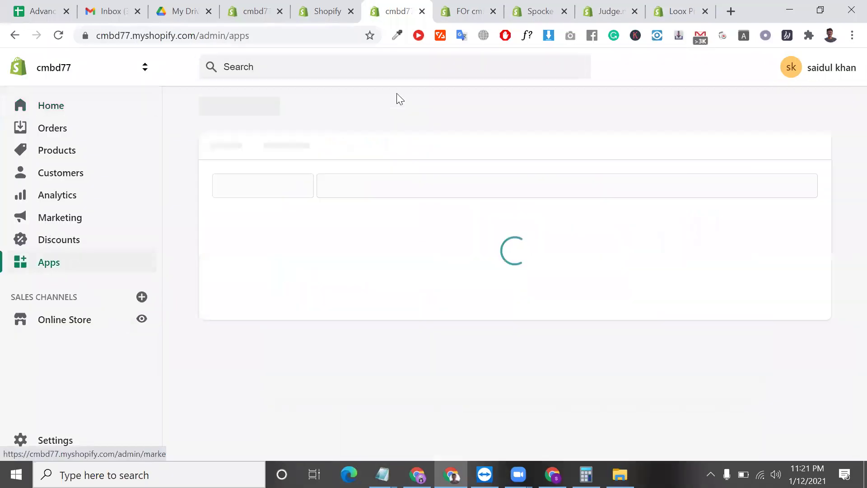
pyautogui.click(351, 11)
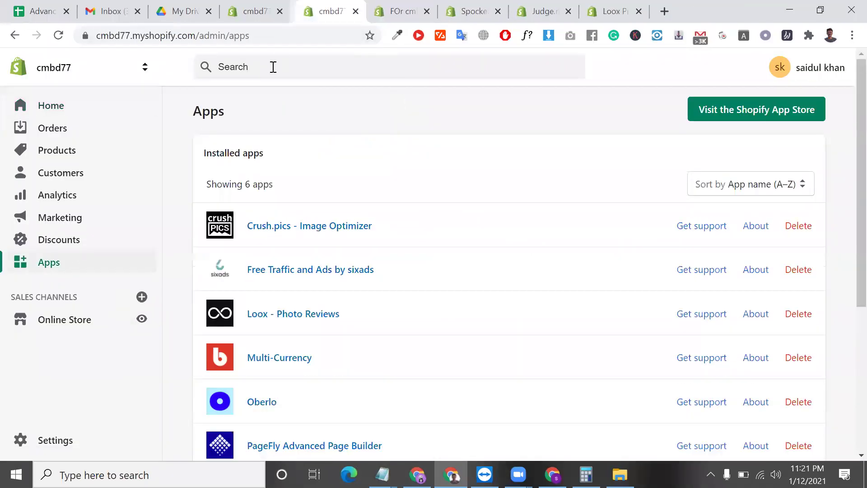
pyautogui.click(346, 330)
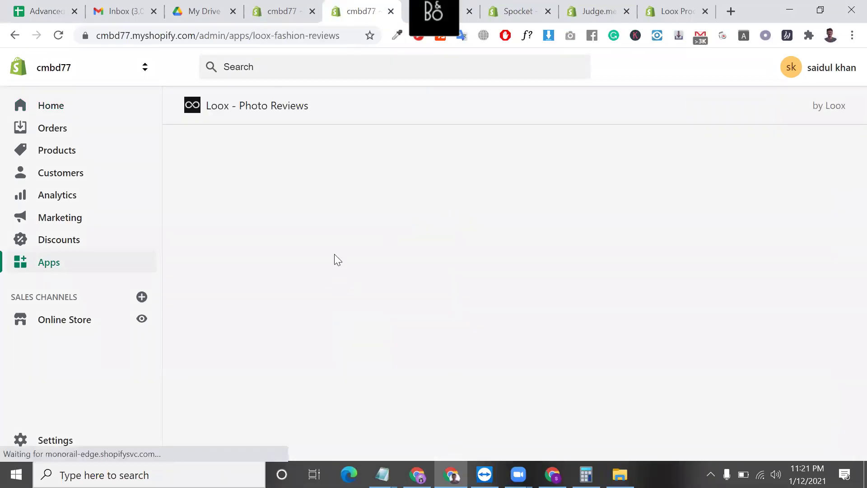
pyautogui.scroll(-1, 527, 276)
pyautogui.scroll(-1, 529, 307)
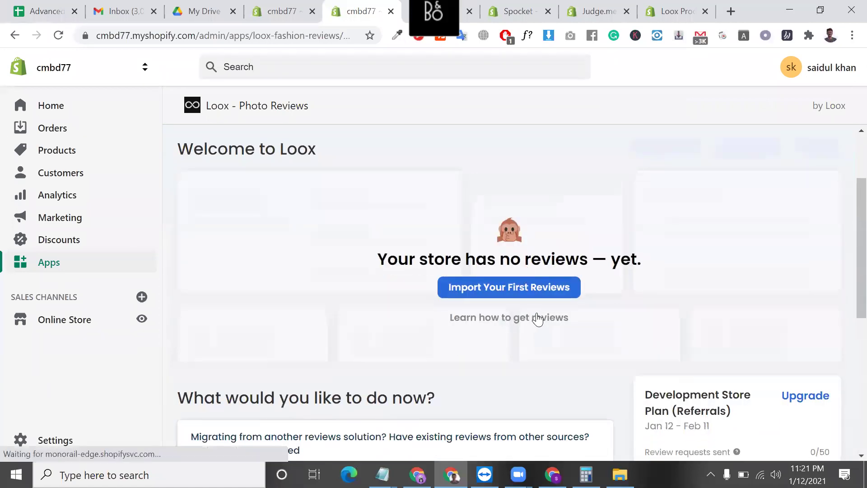
# - Open Loox's Import reviews page and try bookmarking the Import to Loox link
pyautogui.click(531, 287)
pyautogui.scroll(-1, 370, 288)
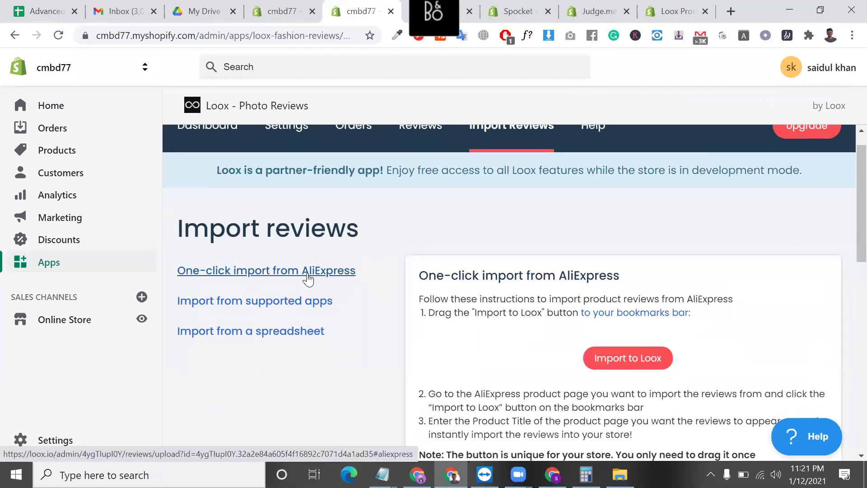
pyautogui.scroll(-3, 308, 273)
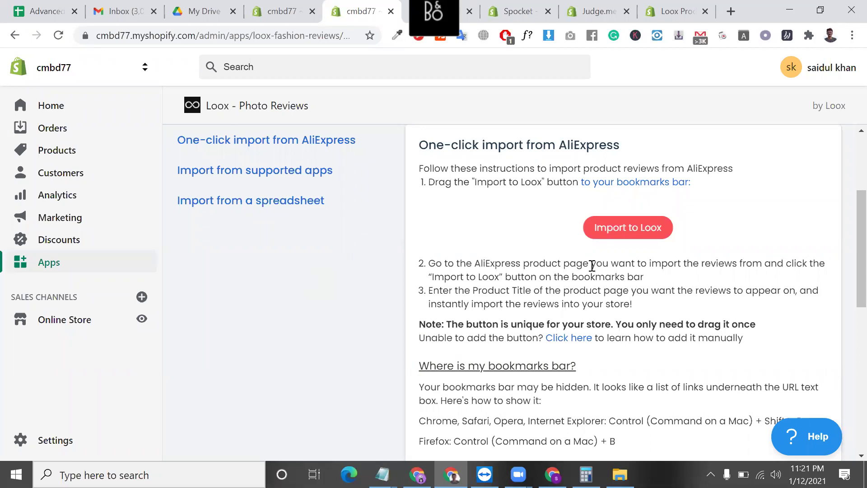
pyautogui.moveTo(620, 232); pyautogui.dragTo(116, 35)
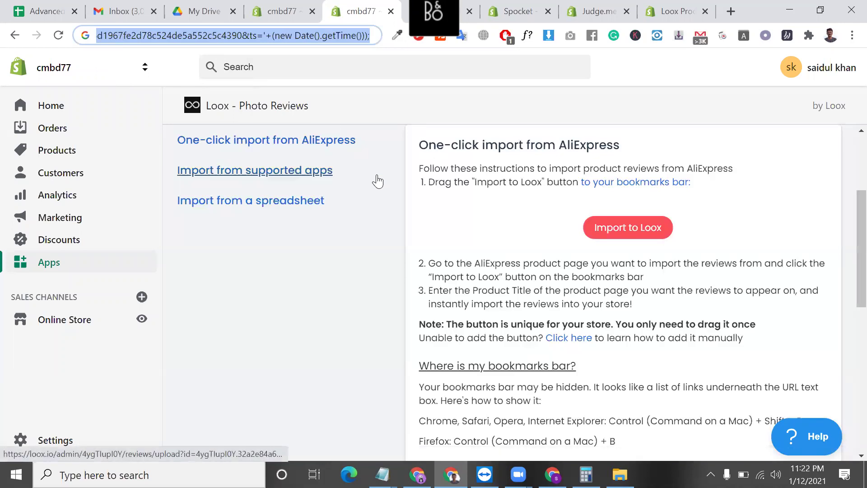
pyautogui.scroll(4, 375, 180)
# - Drop the Import to Loox script into the address bar and select it all
pyautogui.moveTo(637, 388); pyautogui.dragTo(601, 220)
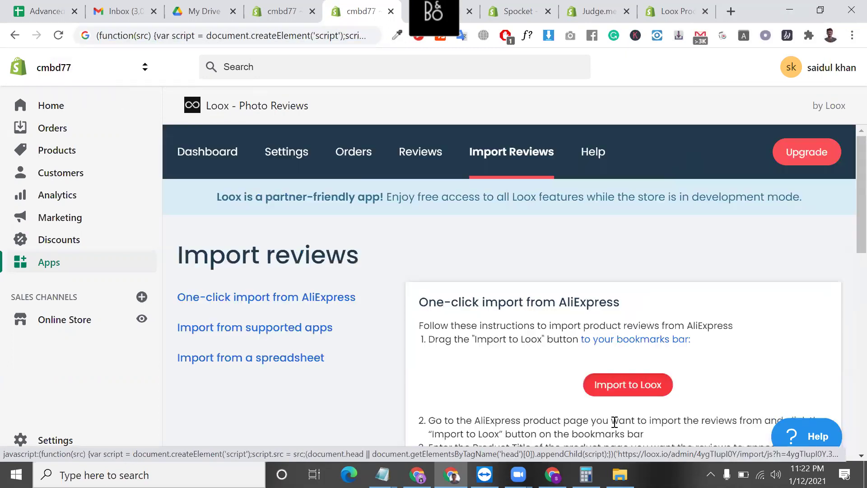
pyautogui.rightClick(623, 385)
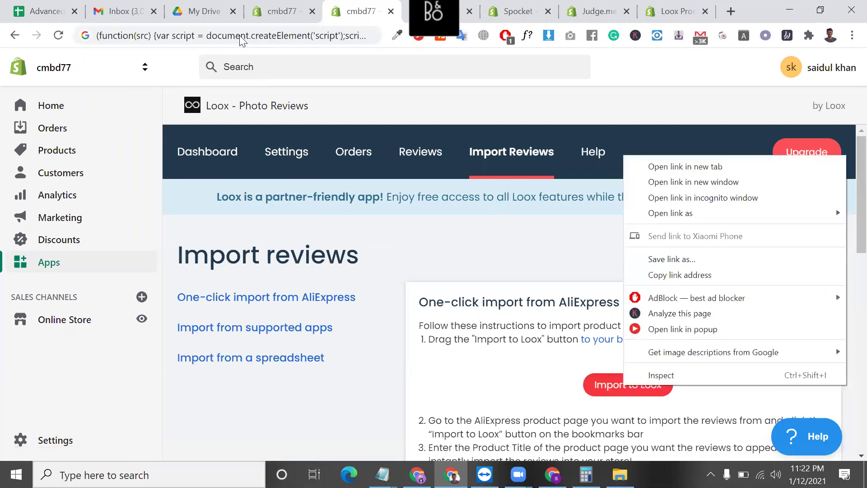
pyautogui.click(240, 35)
pyautogui.doubleClick(239, 35)
pyautogui.tripleClick(240, 35)
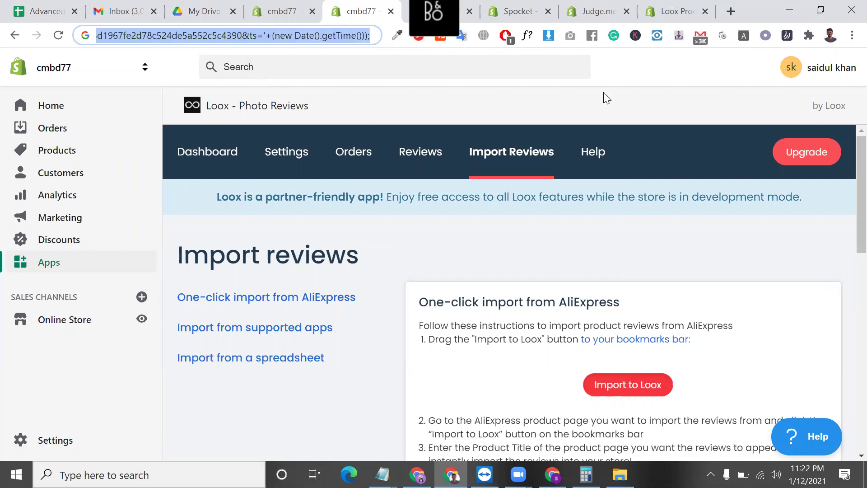
# - Paste the Import to Loox script into a new tab and run it
pyautogui.hotkey('ctrl', 't')
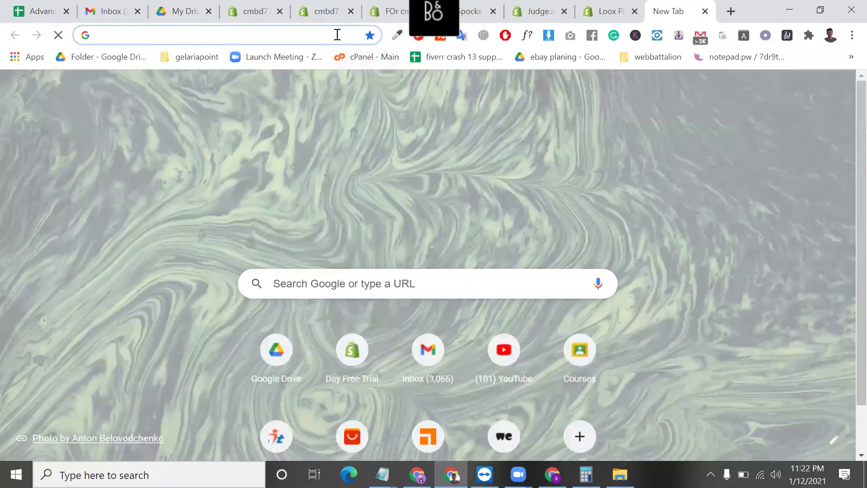
pyautogui.hotkey('ctrl', 'v')
pyautogui.press('Return')
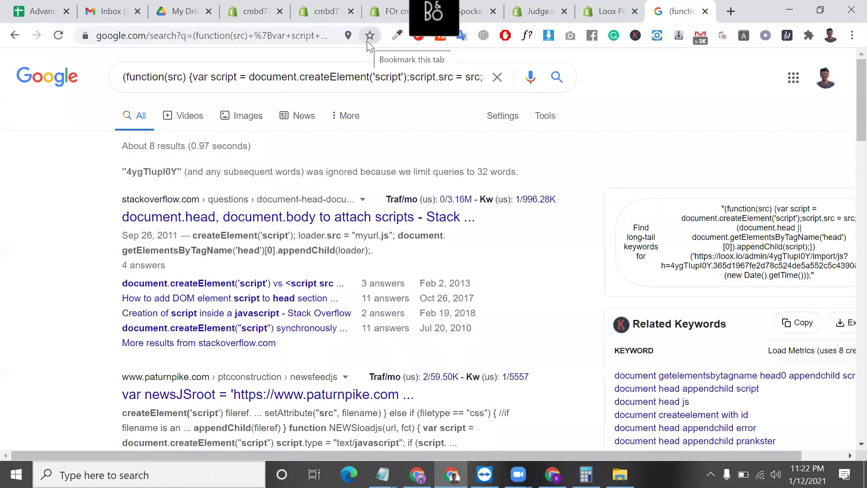
# - Close the Google search, Loox listing and Judge.me listing tabs
pyautogui.click(519, 10)
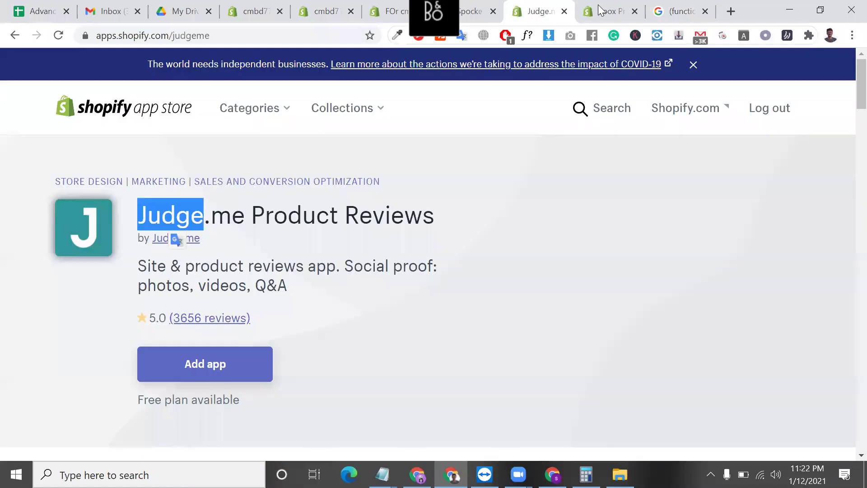
pyautogui.click(607, 11)
pyautogui.click(678, 11)
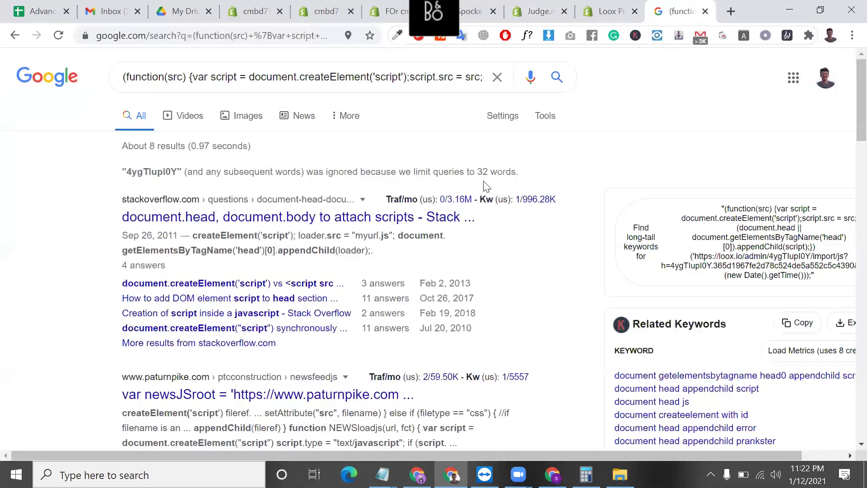
pyautogui.click(705, 11)
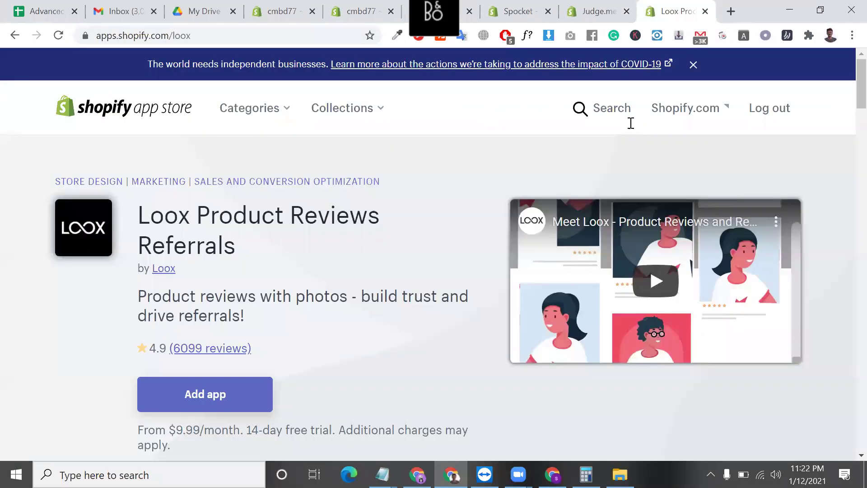
pyautogui.click(705, 11)
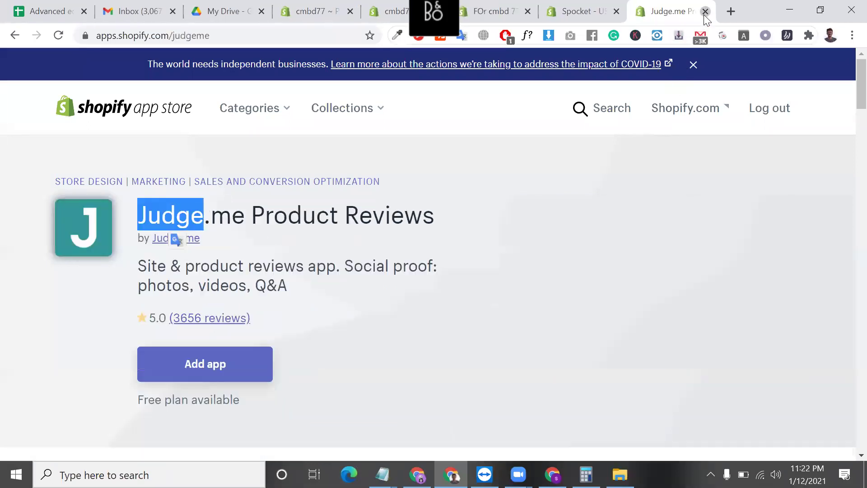
pyautogui.click(705, 11)
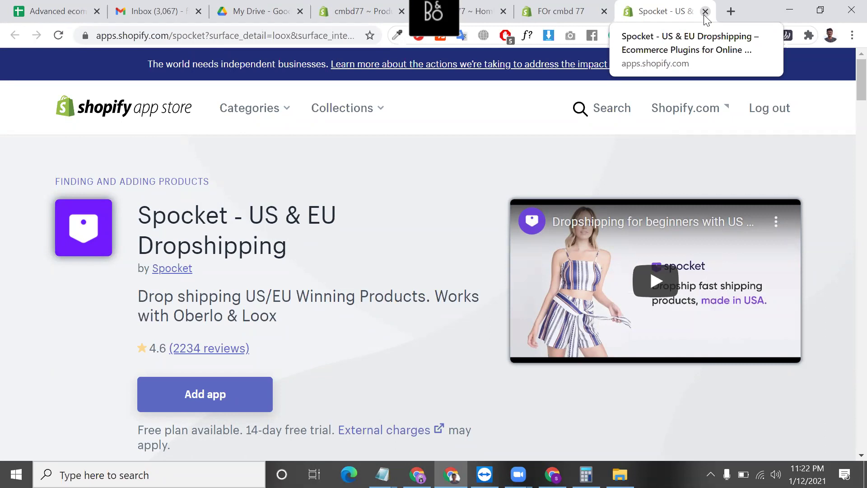
# - Search 'PRODUCT IMPORT APP' shopify in a new tab and browse the results
pyautogui.hotkey('ctrl', 't')
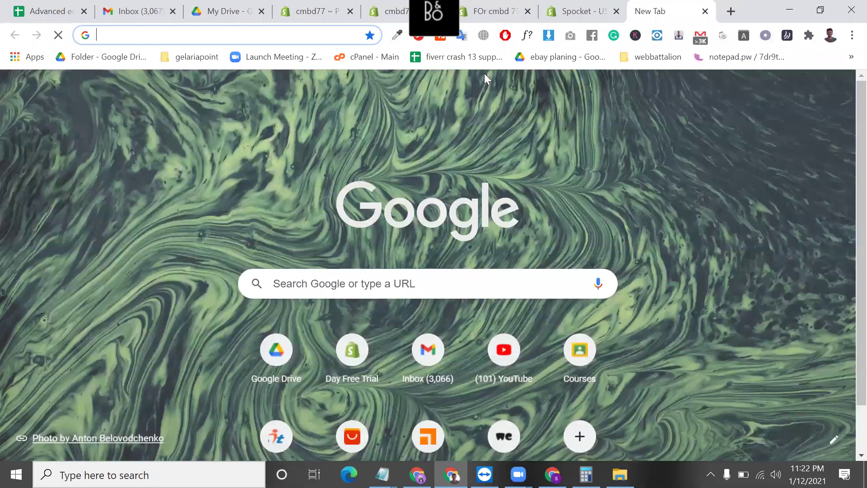
pyautogui.write('PRODUCT IM')
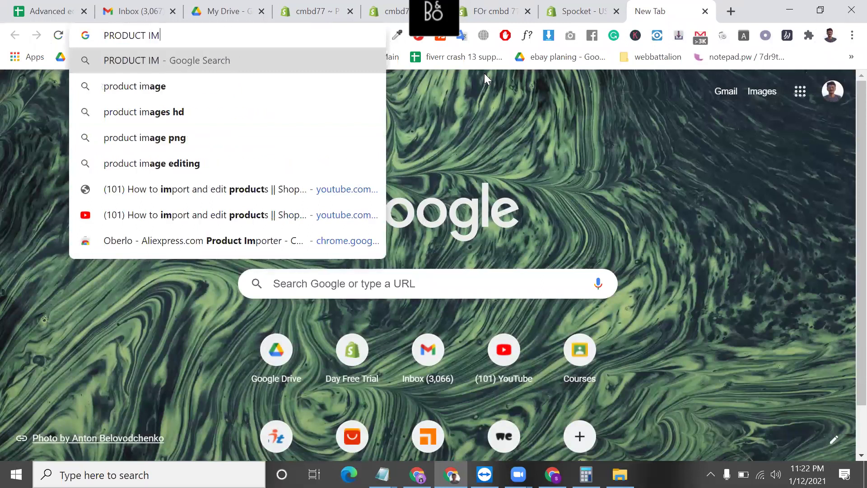
pyautogui.write('PORT ')
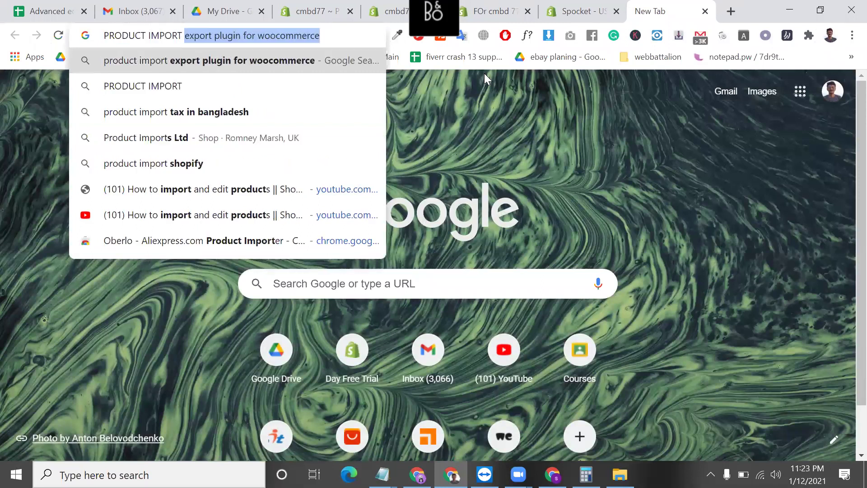
pyautogui.write('APP')
pyautogui.press('Return')
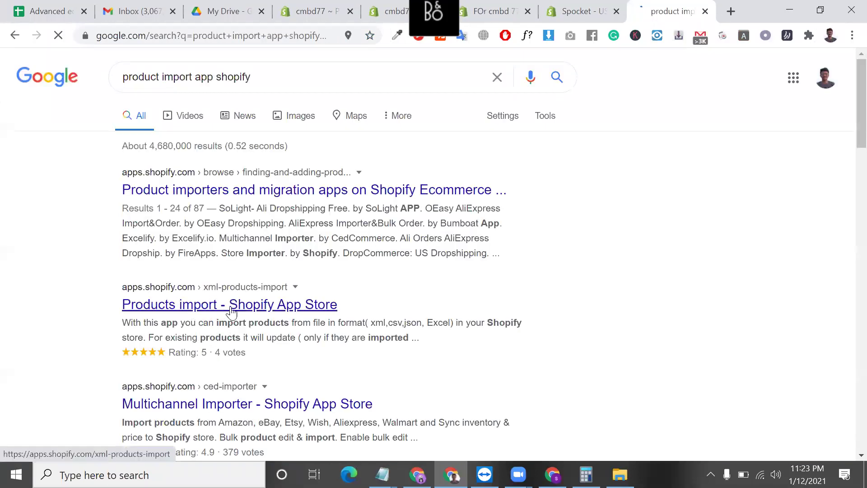
pyautogui.scroll(-1, 234, 339)
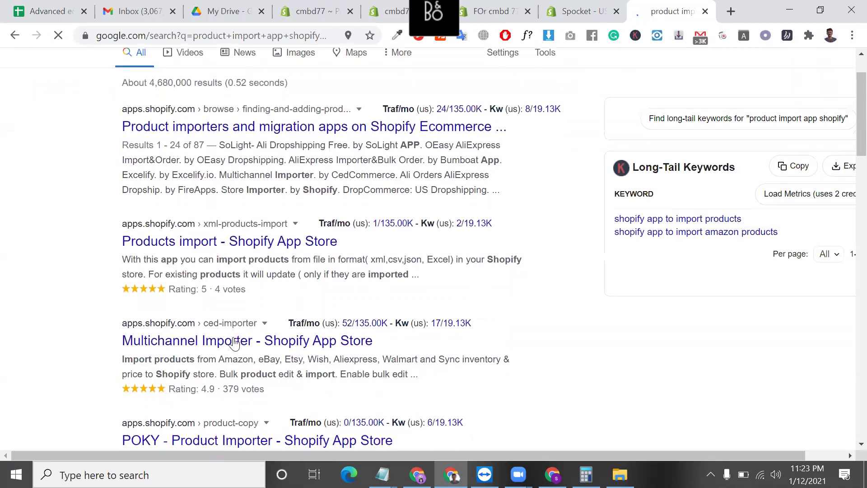
pyautogui.scroll(-1, 225, 344)
pyautogui.scroll(-1, 211, 318)
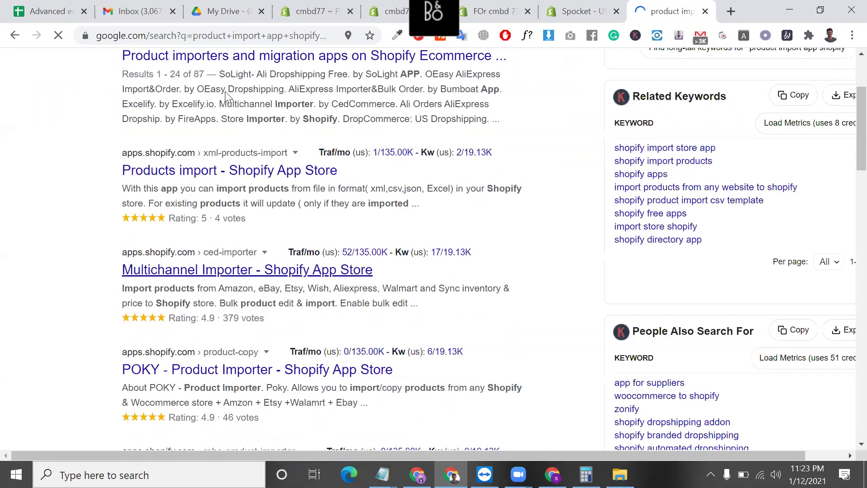
pyautogui.scroll(3, 186, 77)
# - Change the query to 'product VENDOR app shopify' and search again
pyautogui.doubleClick(187, 76)
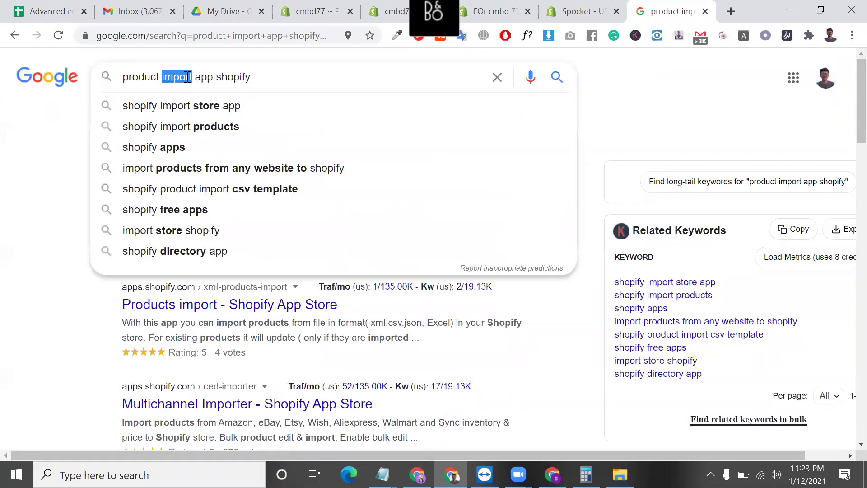
pyautogui.press('BackSpace')
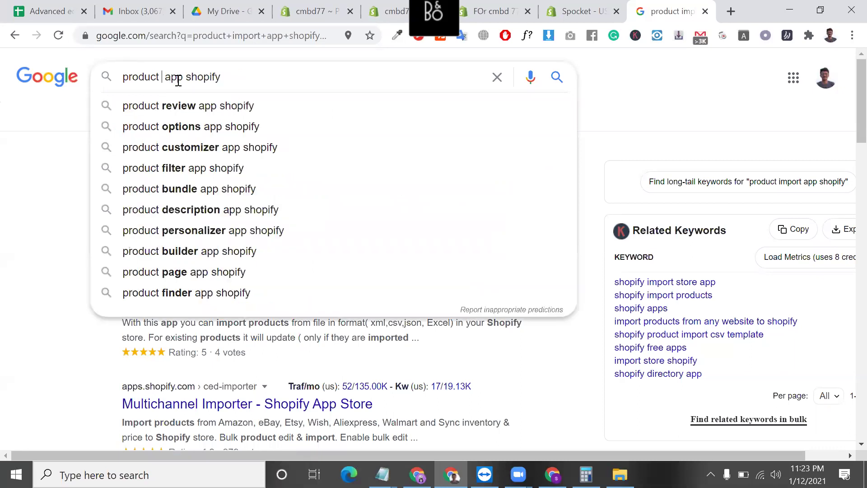
pyautogui.write('VER')
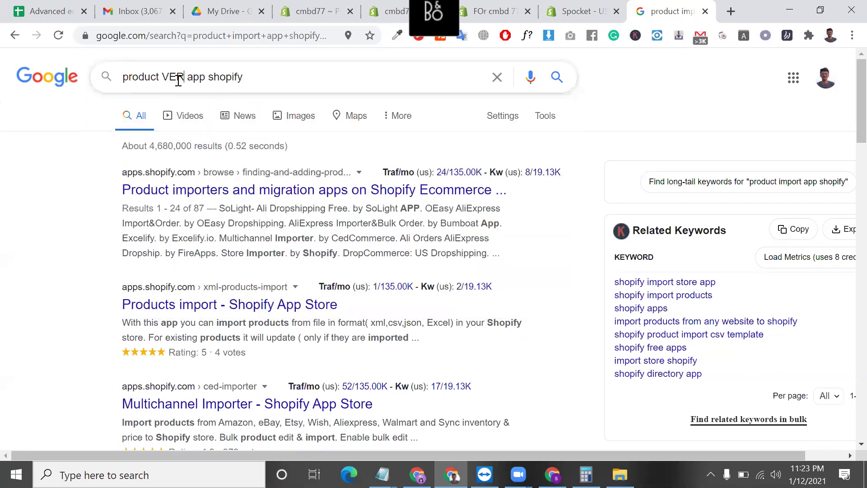
pyautogui.press('BackSpace')
pyautogui.write('NDOR')
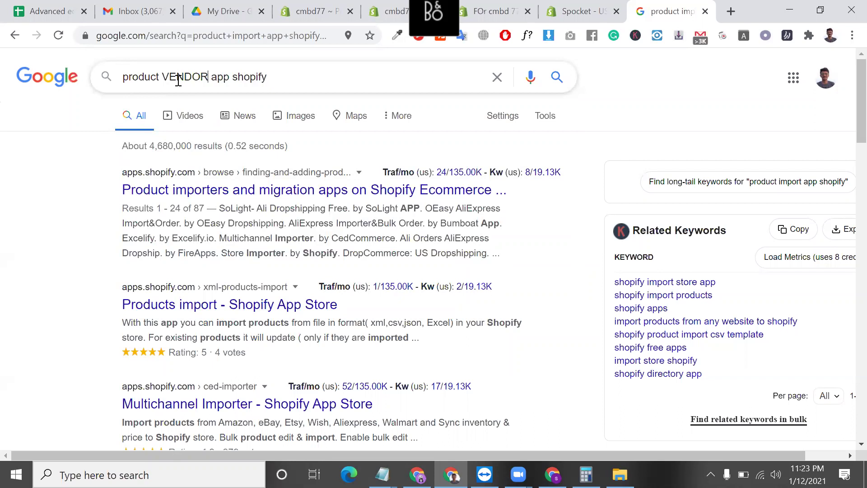
pyautogui.press('Return')
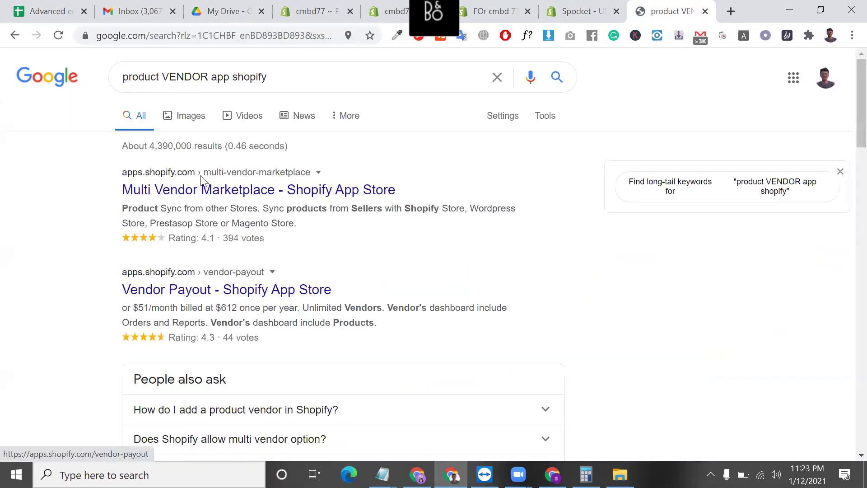
# - Search 'PRODUCT IMPORT FORM VENDOR SHOPIFY' and scroll through the results
pyautogui.click(235, 80)
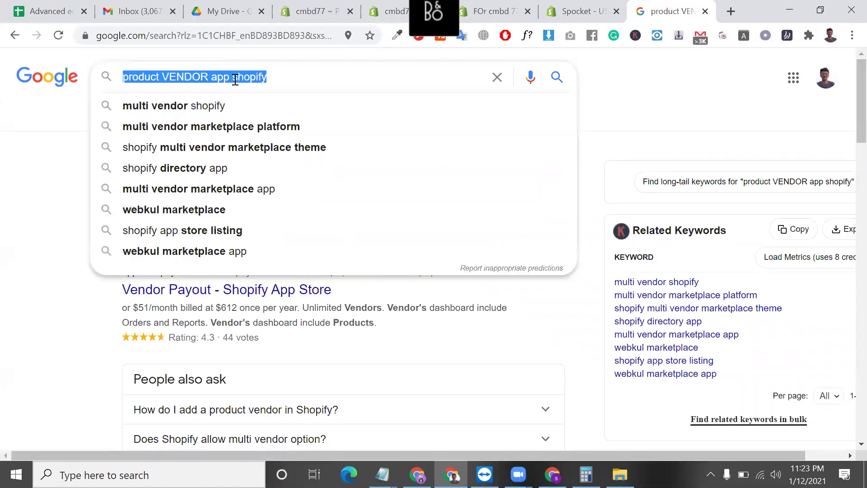
pyautogui.press('BackSpace')
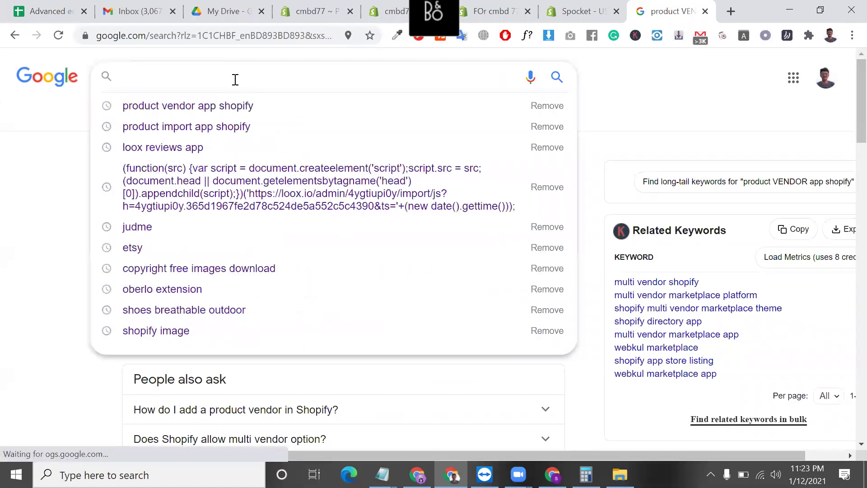
pyautogui.write('PRODUCT IMPOR')
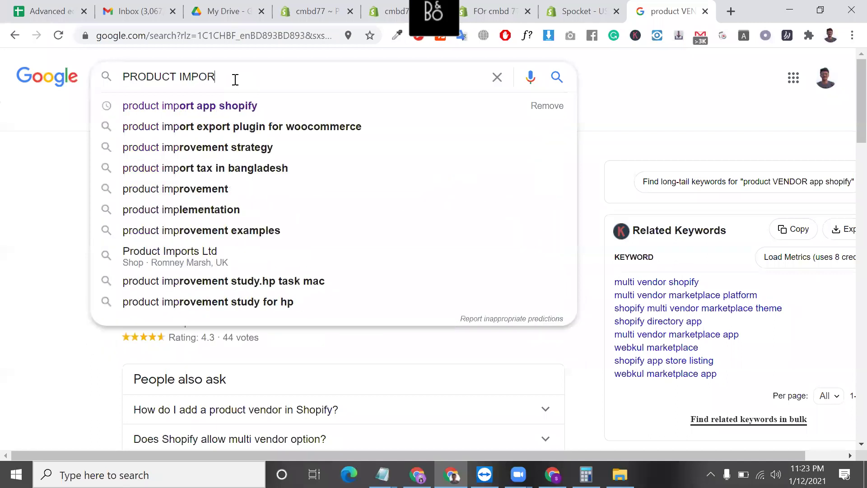
pyautogui.write('T FORM VEN')
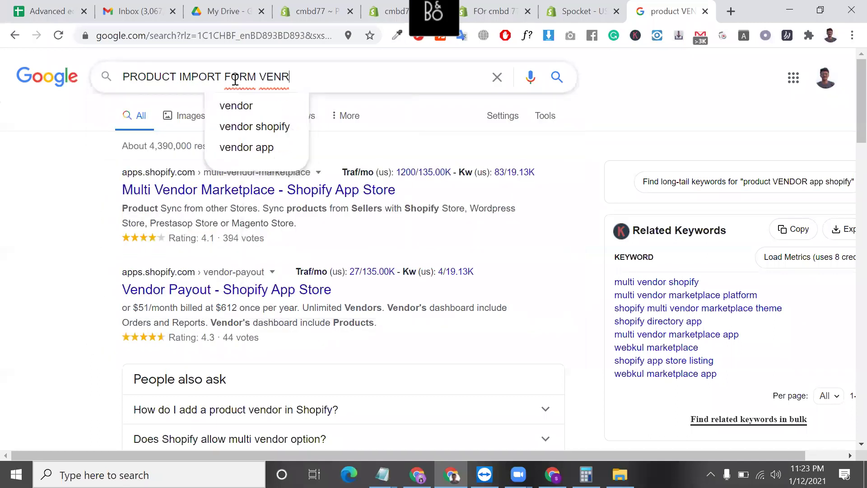
pyautogui.write('DOR ')
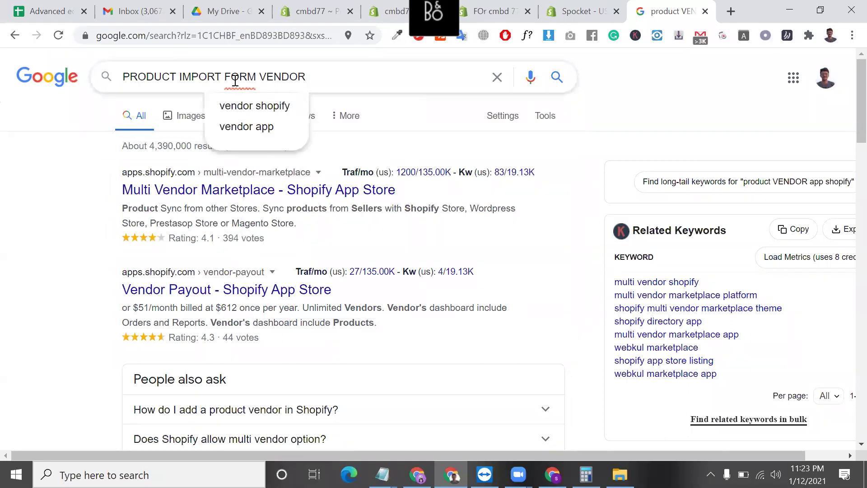
pyautogui.write('H')
pyautogui.press('BackSpace')
pyautogui.write('SHOPIFY')
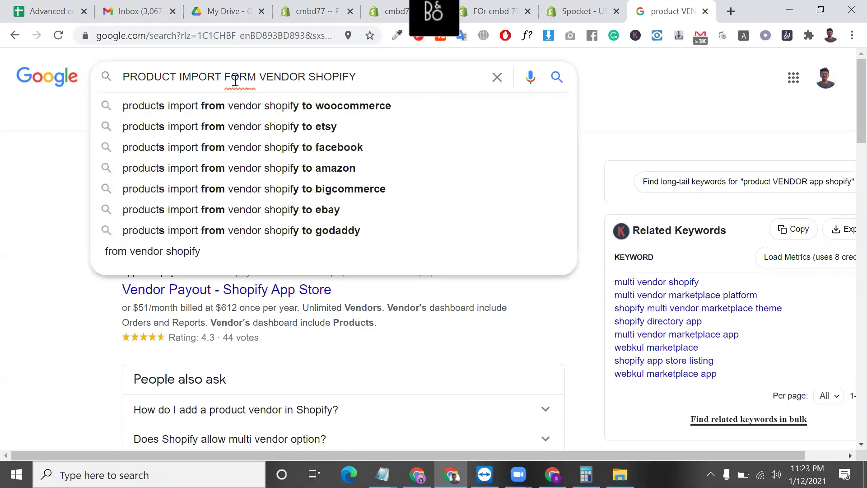
pyautogui.press('Return')
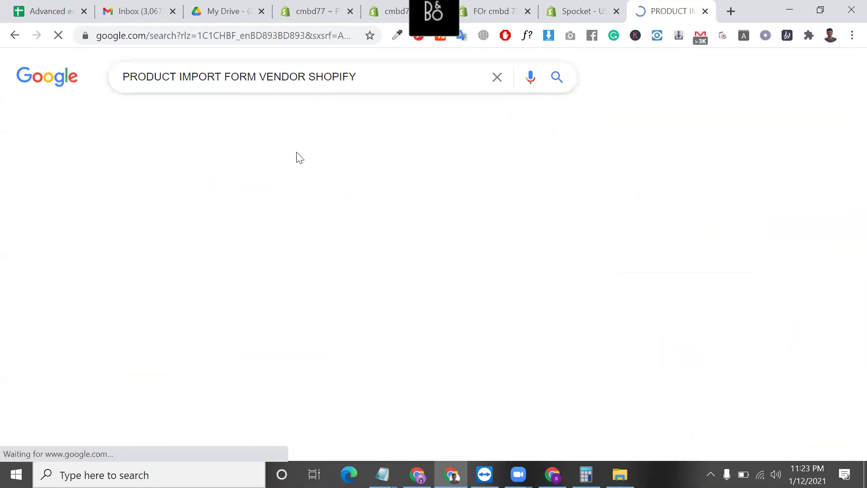
pyautogui.scroll(-3, 271, 315)
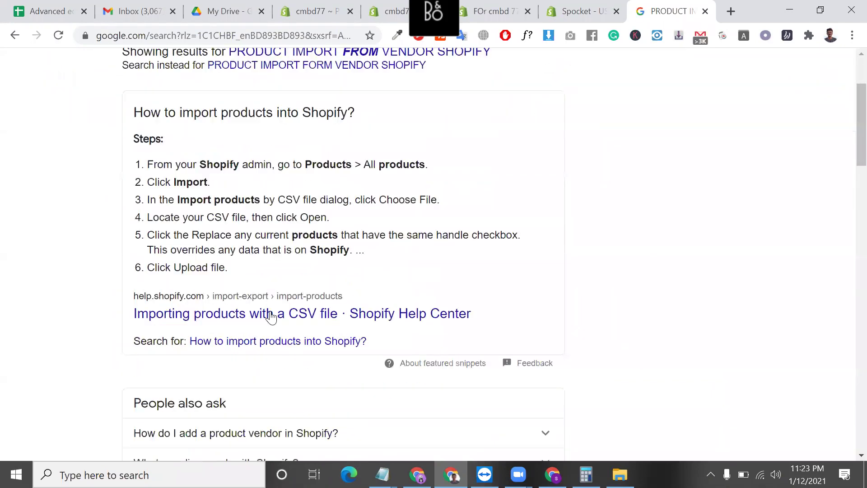
pyautogui.scroll(-4, 314, 387)
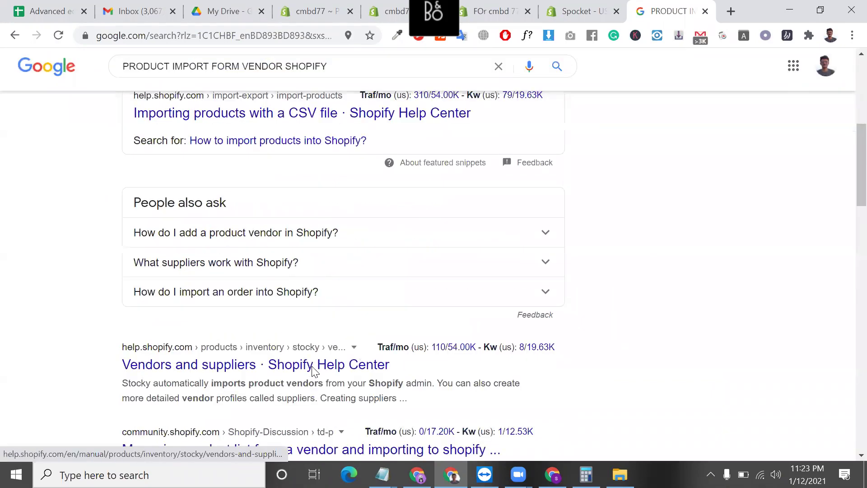
pyautogui.scroll(-12, 254, 338)
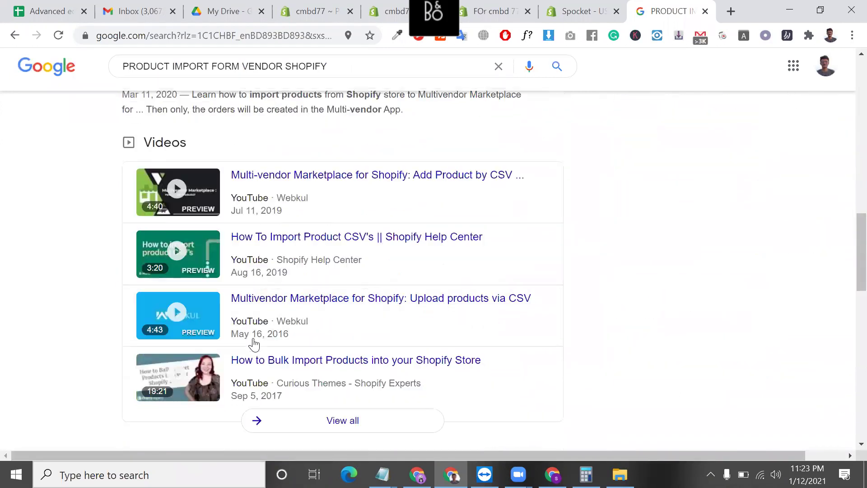
pyautogui.scroll(-4, 253, 340)
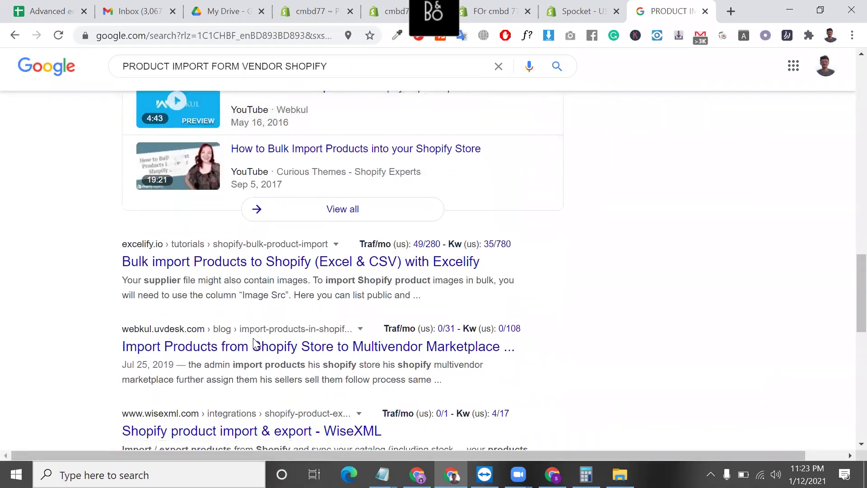
pyautogui.scroll(-6, 254, 343)
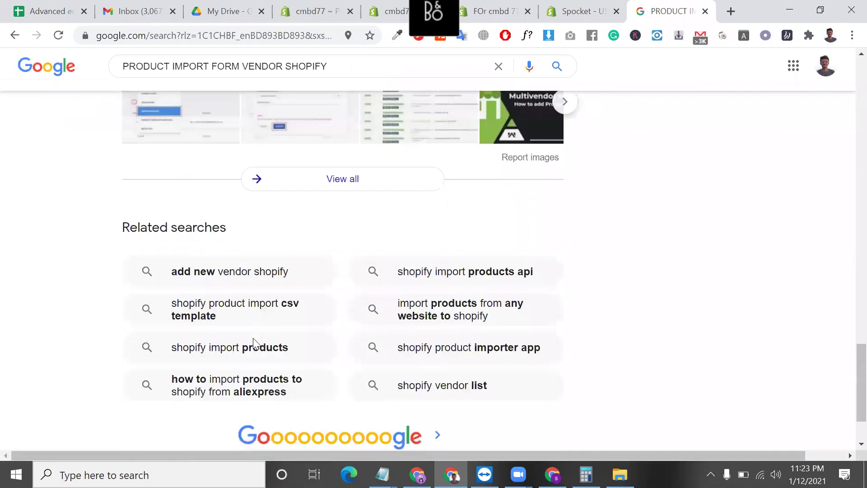
pyautogui.scroll(3, 254, 339)
pyautogui.scroll(15, 323, 308)
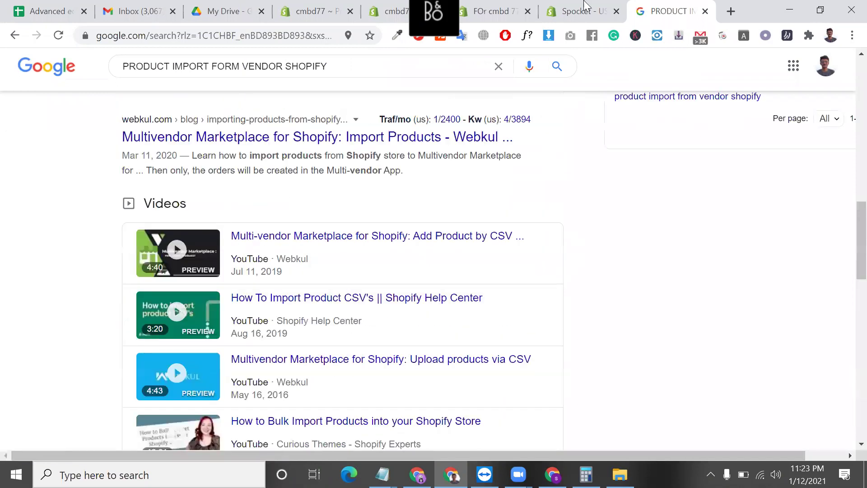
# - Switch to the Spocket tab and return to the Shopify App Store home page
pyautogui.hotkey('ctrl', 'shift', 'Tab')
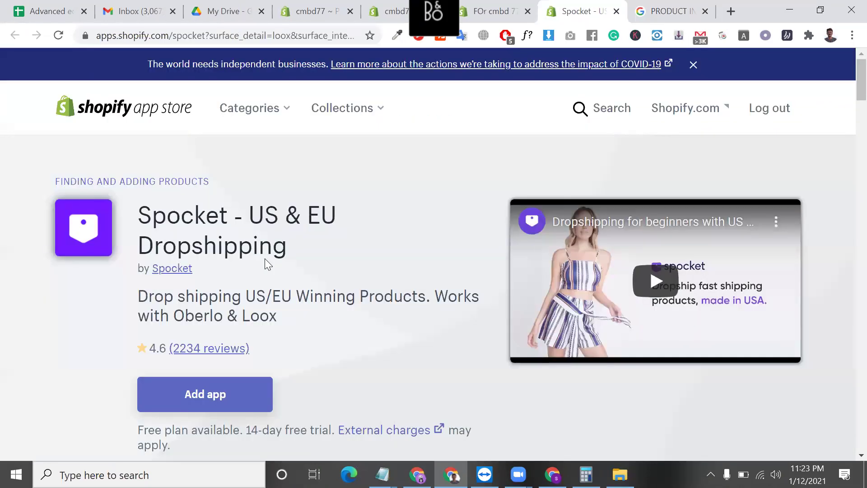
pyautogui.scroll(-5, 266, 259)
pyautogui.scroll(-15, 268, 264)
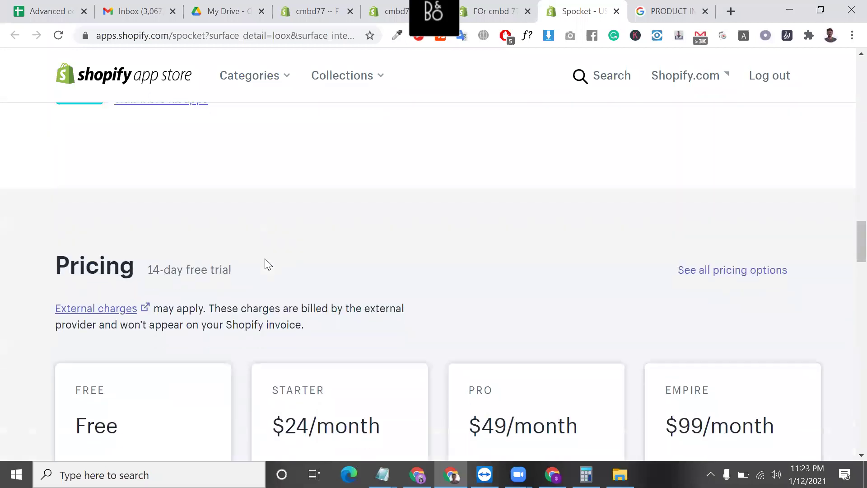
pyautogui.scroll(20, 266, 264)
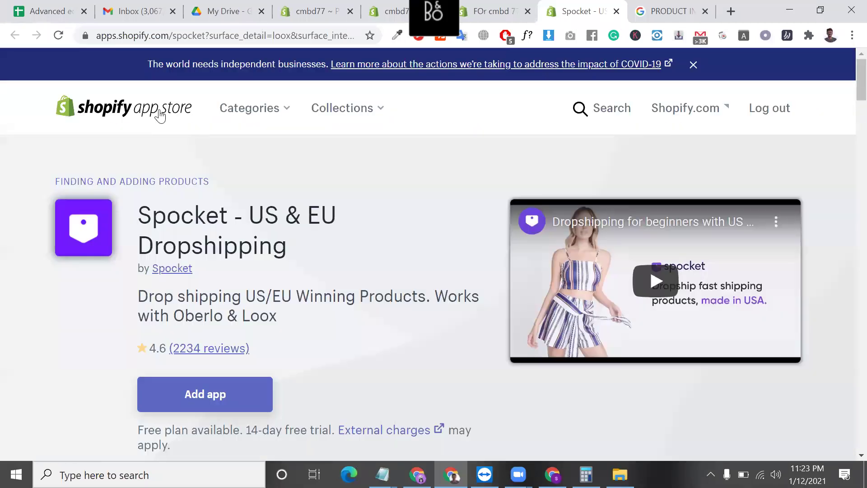
pyautogui.click(161, 116)
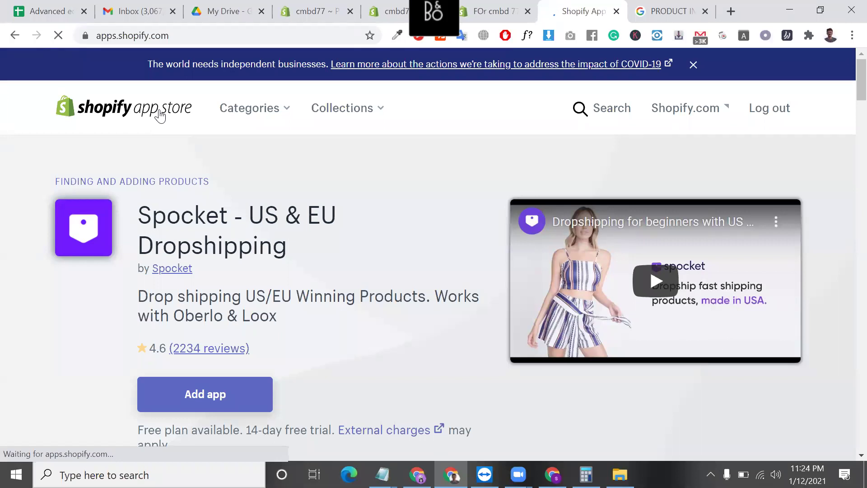
# - Browse the Dropshipping app category and open the CJDropshipping listing (4.9, free)
pyautogui.scroll(-5, 462, 332)
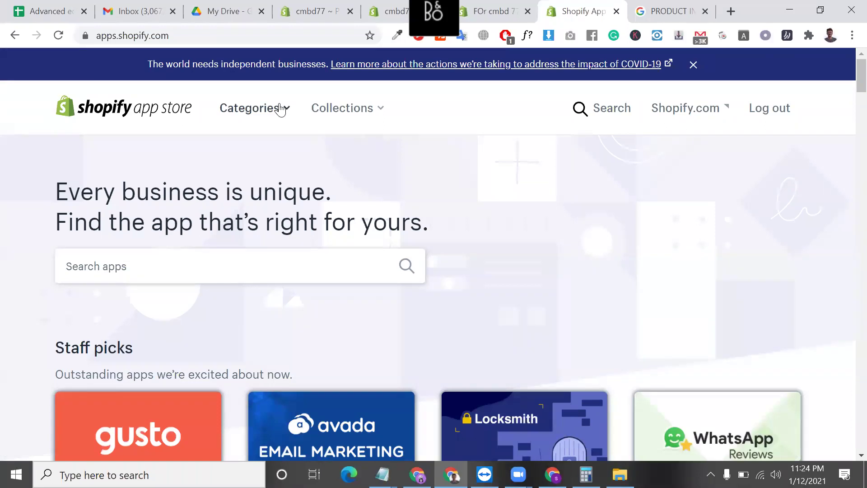
pyautogui.click(280, 110)
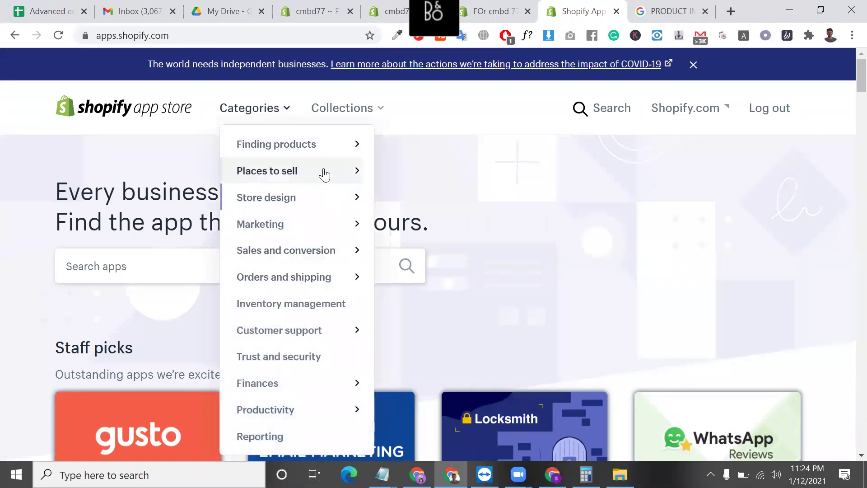
pyautogui.moveTo(325, 148)
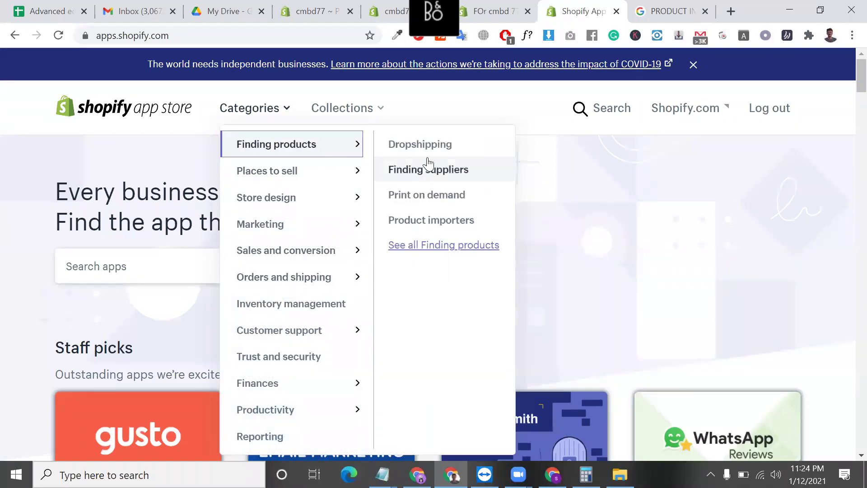
pyautogui.click(441, 154)
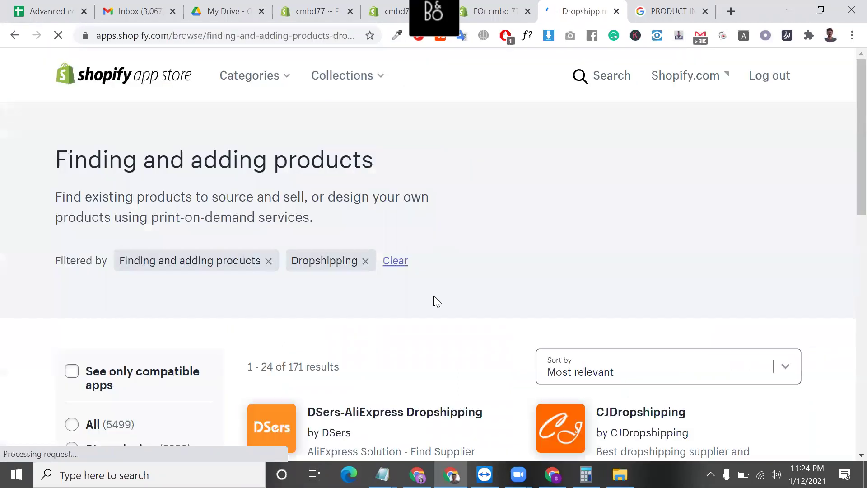
pyautogui.scroll(-3, 435, 299)
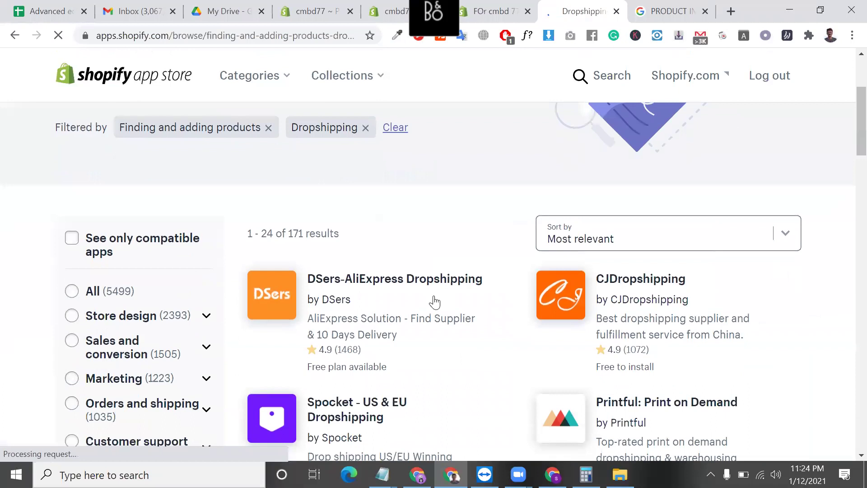
pyautogui.scroll(-2, 479, 338)
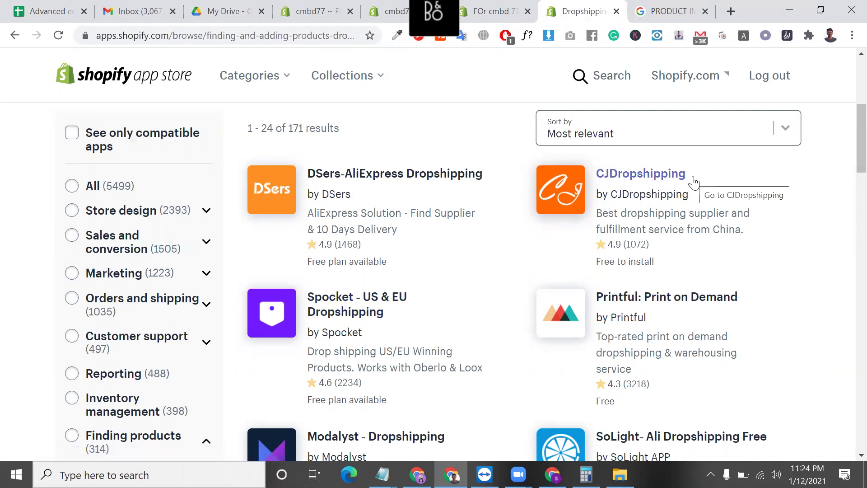
pyautogui.moveTo(596, 176); pyautogui.dragTo(643, 179)
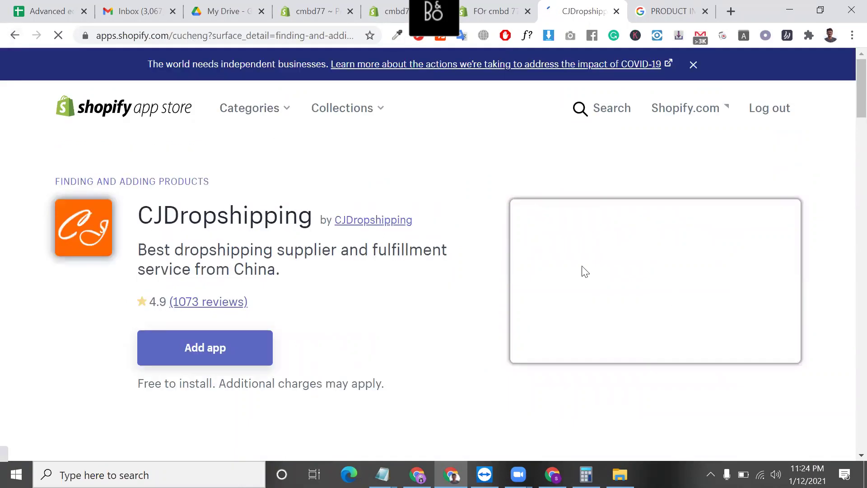
# - Go back to the 171 Dropshipping results and scroll to Spreadr App and DropCommerce
pyautogui.hotkey('alt', 'Left')
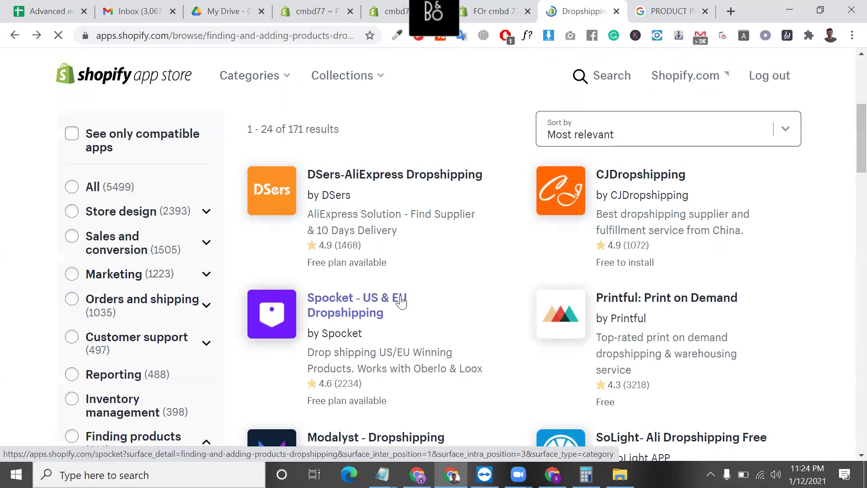
pyautogui.scroll(-2, 703, 224)
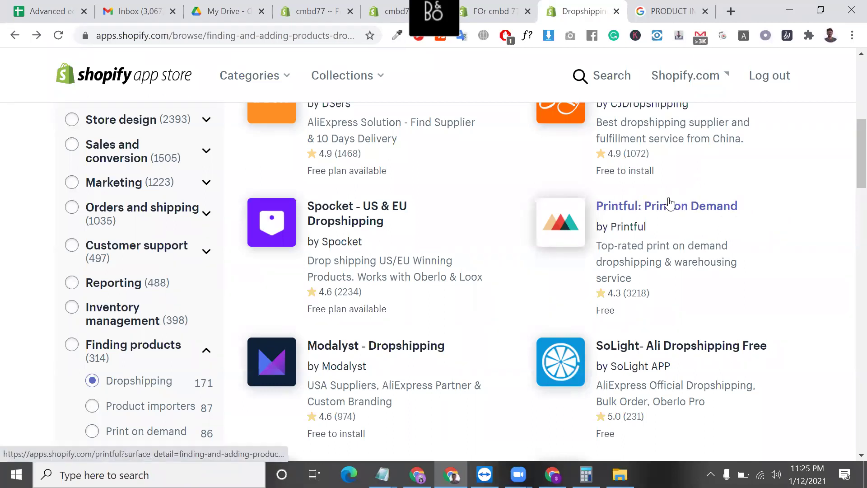
pyautogui.scroll(-5, 666, 217)
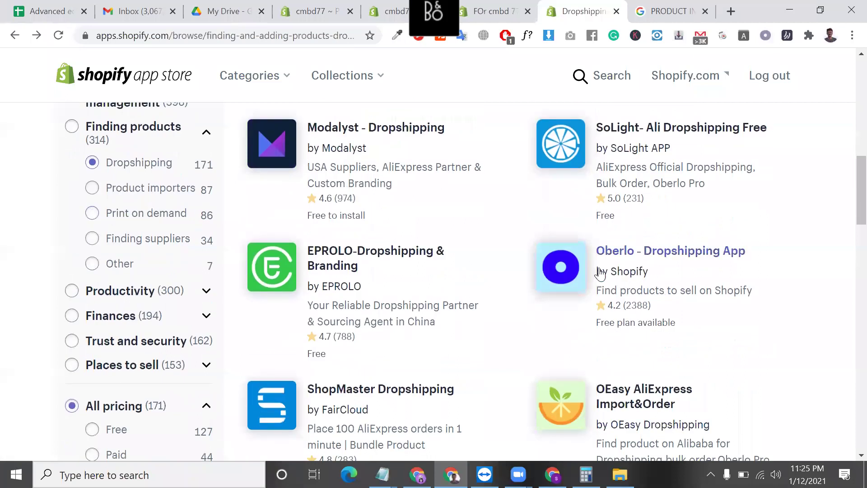
pyautogui.scroll(4, 638, 265)
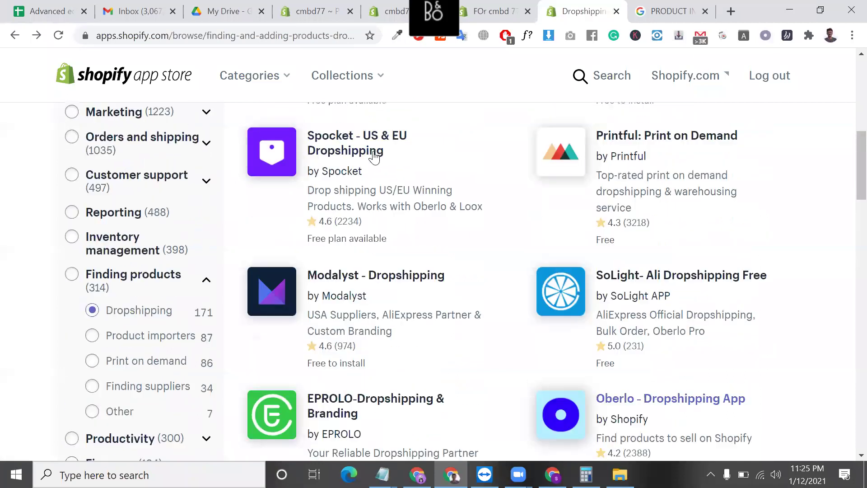
pyautogui.scroll(4, 552, 173)
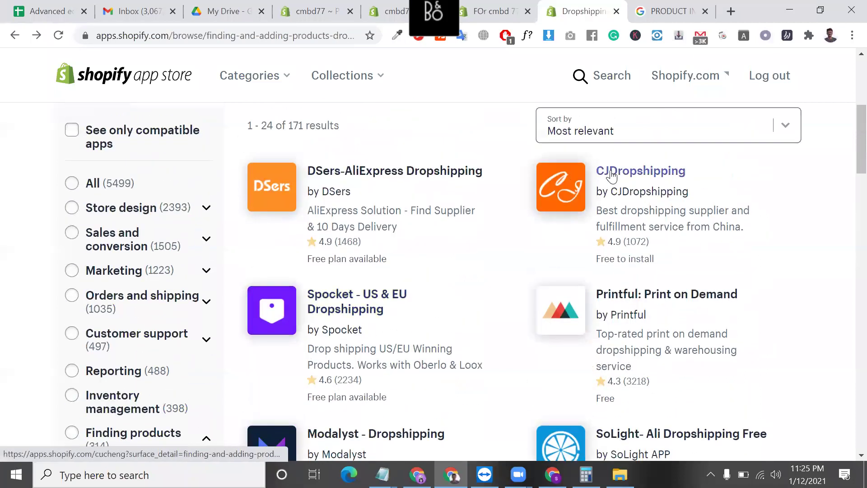
pyautogui.scroll(-5, 613, 175)
pyautogui.scroll(-10, 613, 176)
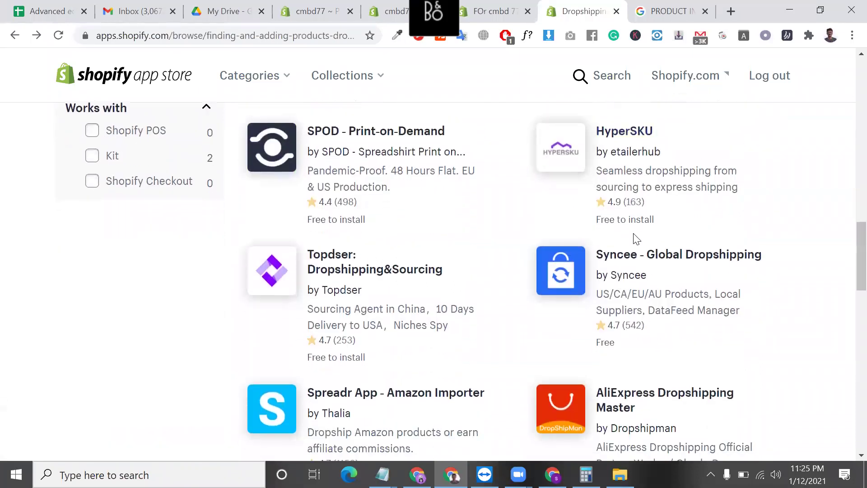
pyautogui.scroll(-4, 662, 313)
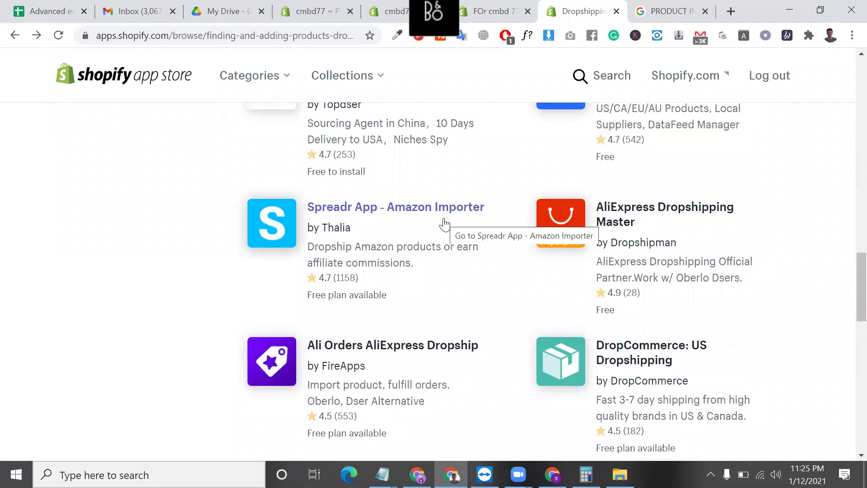
# - Open the Spreadr App, Oberlo, Spocket and CJDropshipping listings each in a new tab
pyautogui.rightClick(457, 224)
pyautogui.click(465, 228)
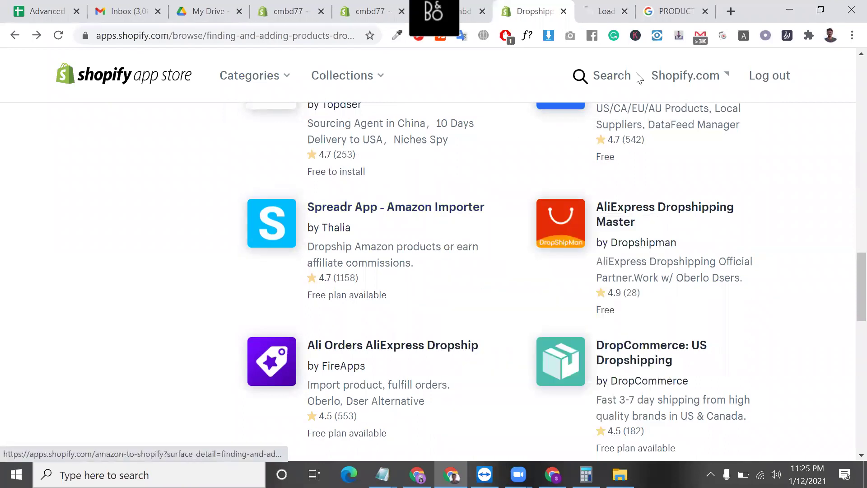
pyautogui.scroll(7, 663, 233)
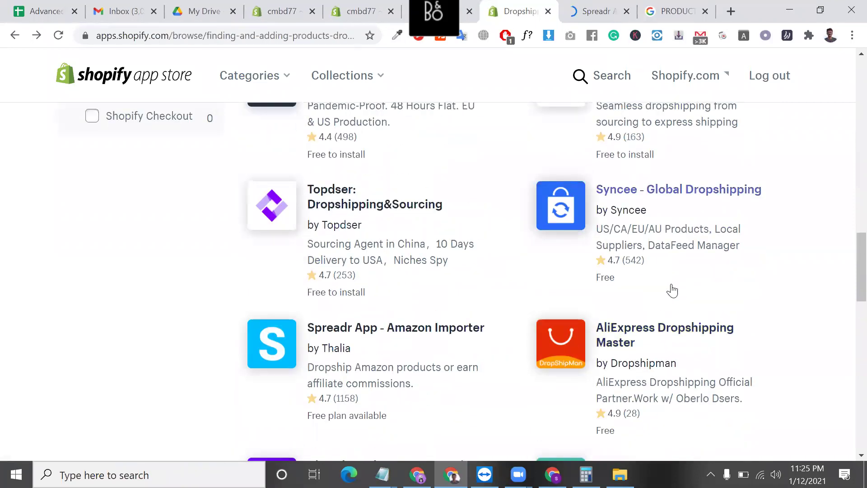
pyautogui.scroll(3, 660, 254)
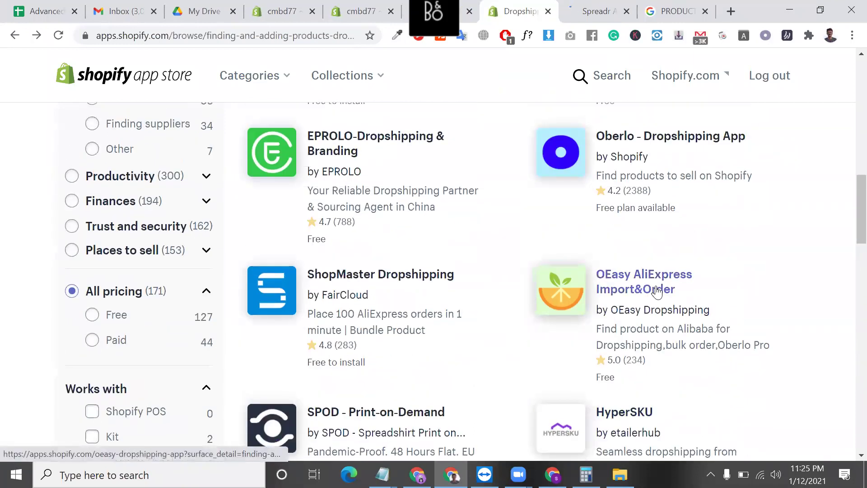
pyautogui.rightClick(658, 165)
pyautogui.click(675, 167)
pyautogui.scroll(6, 422, 184)
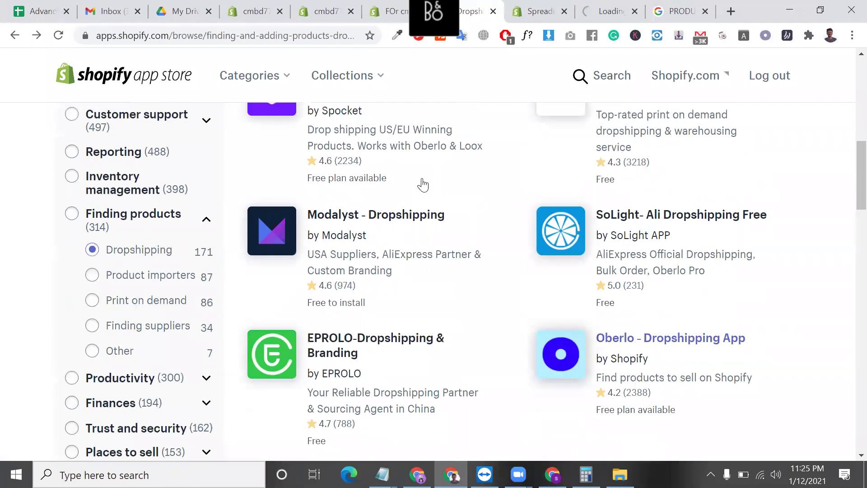
pyautogui.rightClick(356, 187)
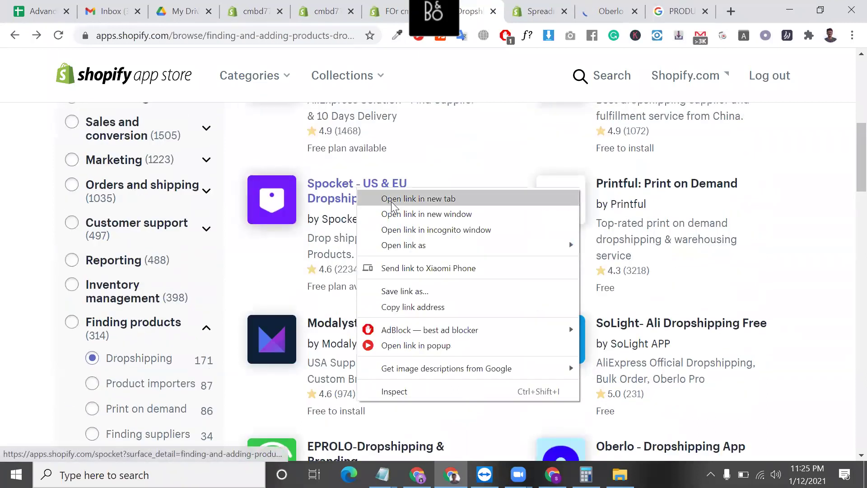
pyautogui.click(391, 202)
pyautogui.scroll(5, 621, 330)
pyautogui.rightClick(622, 330)
pyautogui.click(690, 121)
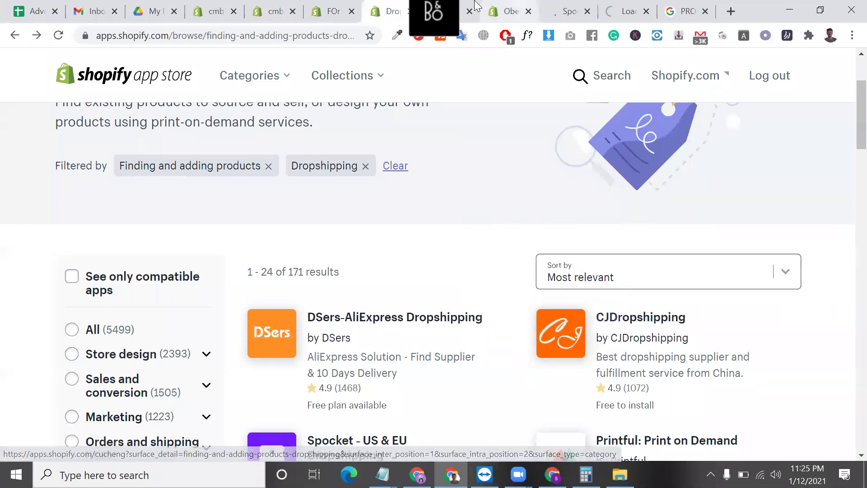
# - Select the Spreadr App page's web address, then return to the Dropshipping results
pyautogui.click(463, 11)
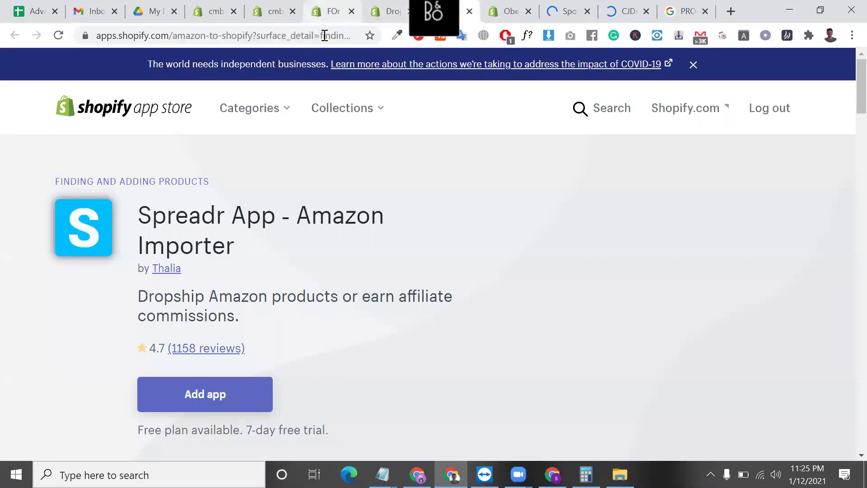
pyautogui.moveTo(253, 35); pyautogui.dragTo(74, 36)
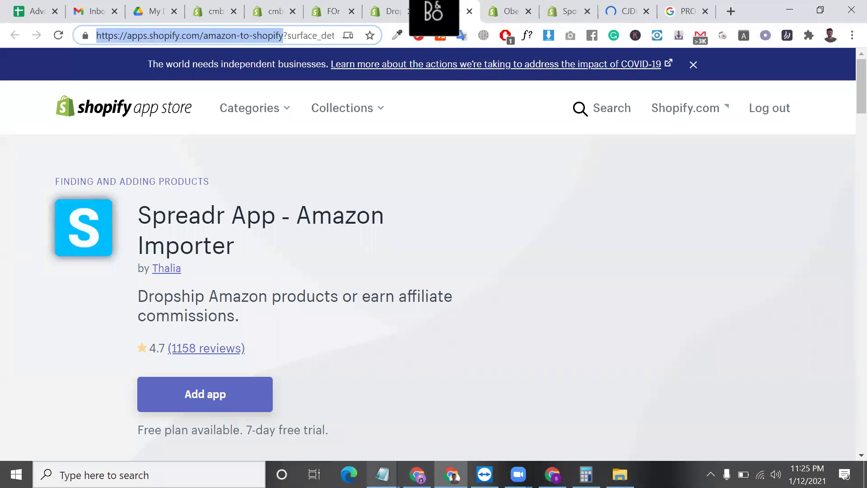
pyautogui.moveTo(382, 474)
pyautogui.click(443, 259)
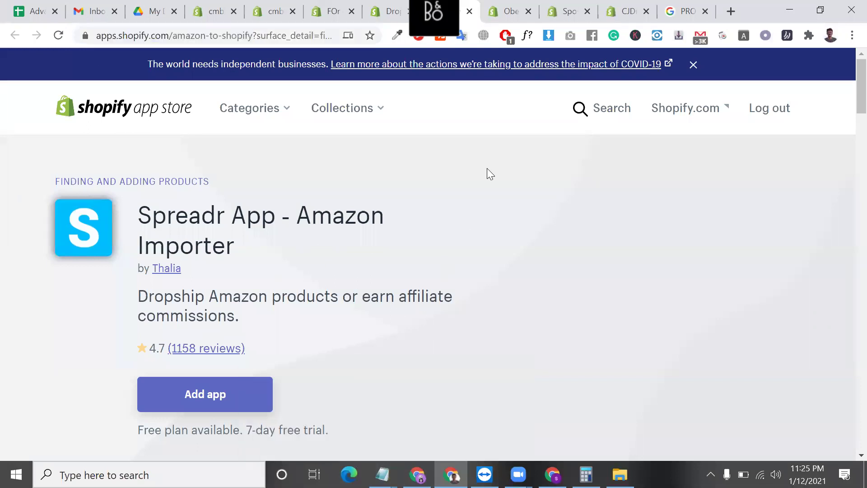
pyautogui.hotkey('alt', 'Left')
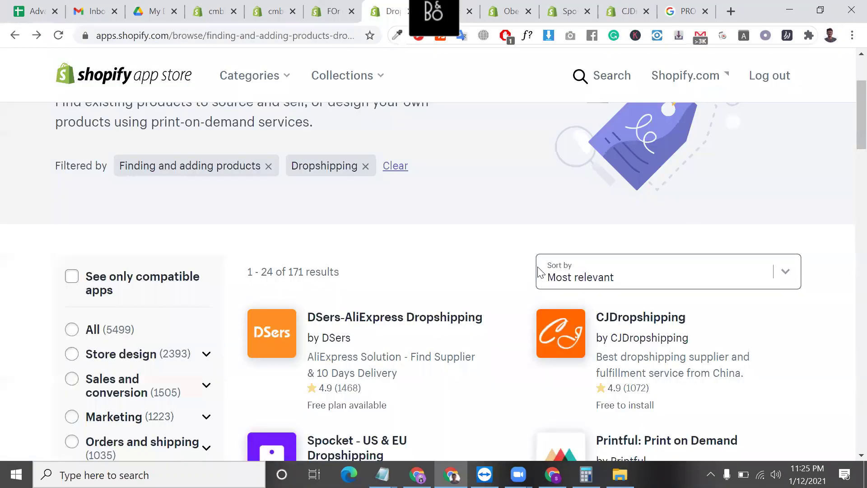
pyautogui.scroll(-3, 780, 269)
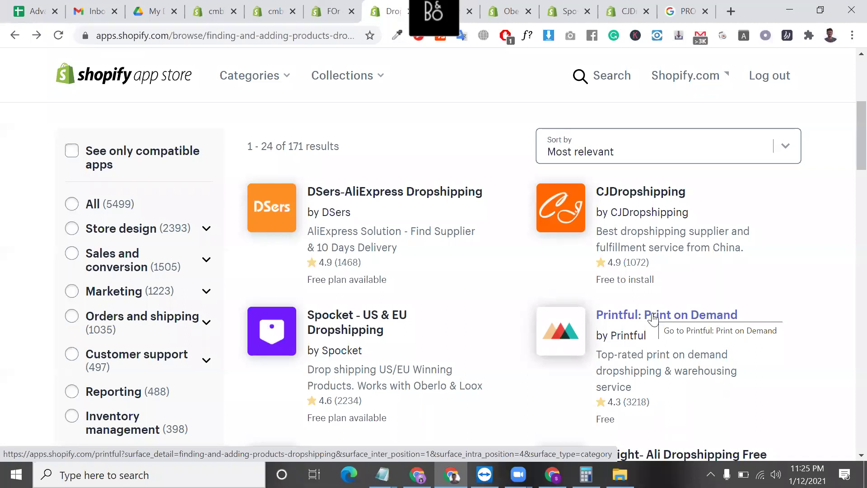
# - Open the Printful: Print on Demand app page, then the Teespring website from Google
pyautogui.click(652, 316)
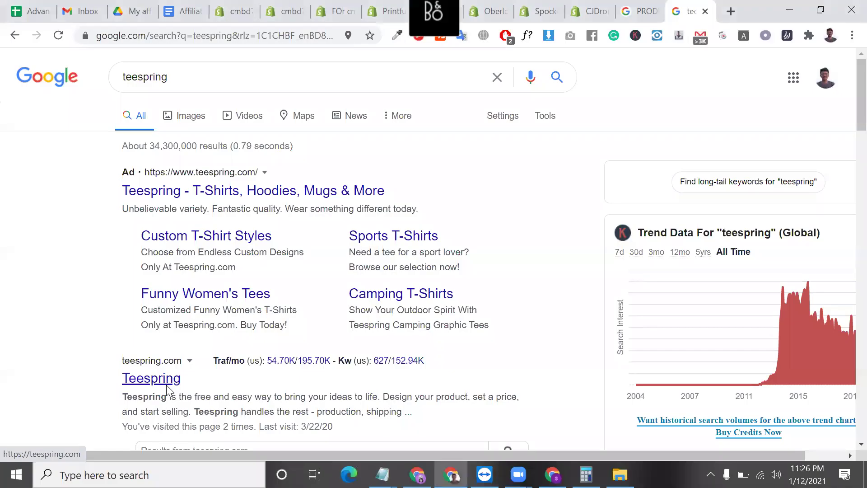
pyautogui.click(166, 384)
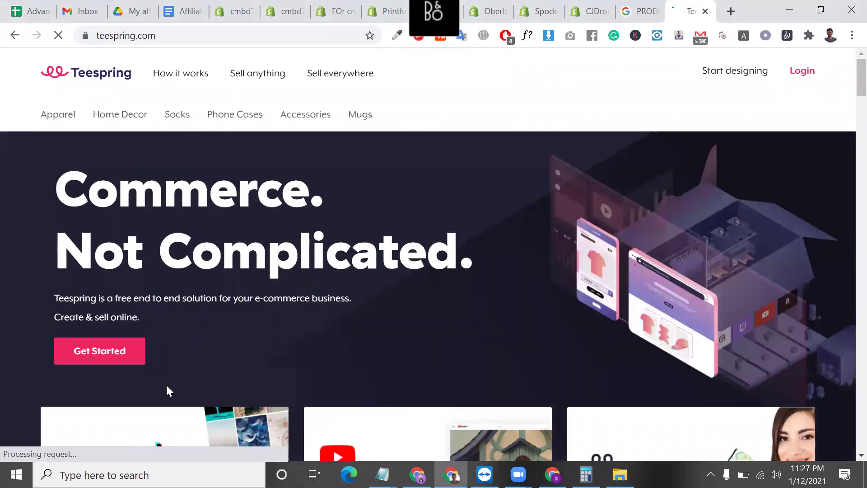
# - Sign in to Teespring with a Google account to reach the dashboard Home
pyautogui.click(746, 79)
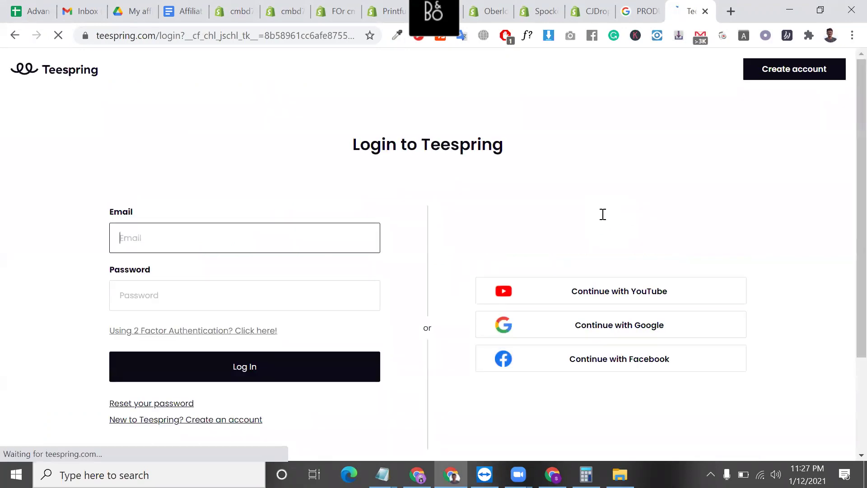
pyautogui.click(632, 338)
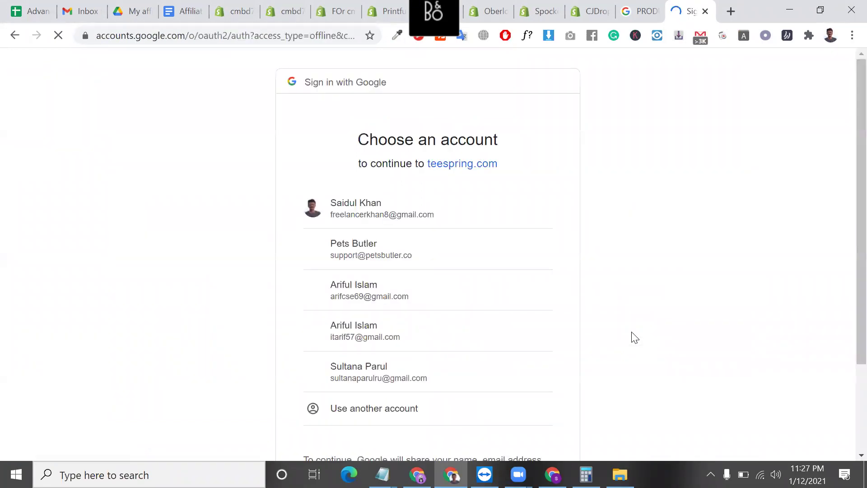
pyautogui.click(343, 208)
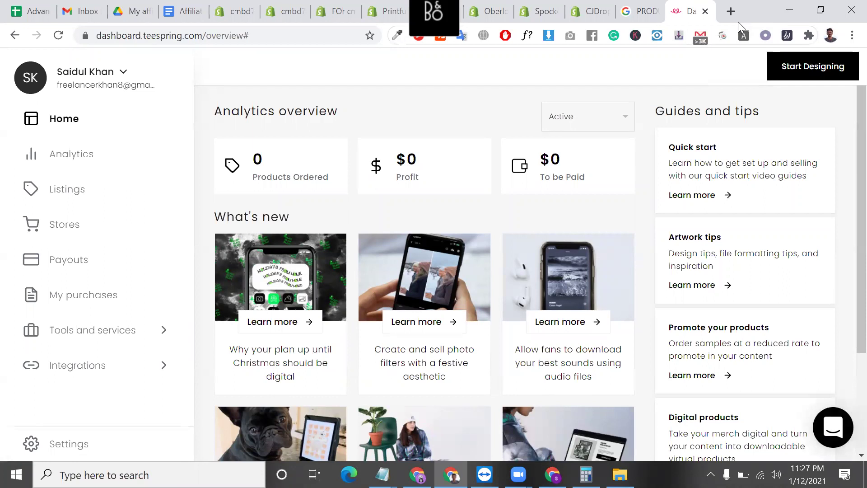
# - In a new tab, search Google for printful and open the official printful.com site
pyautogui.click(731, 10)
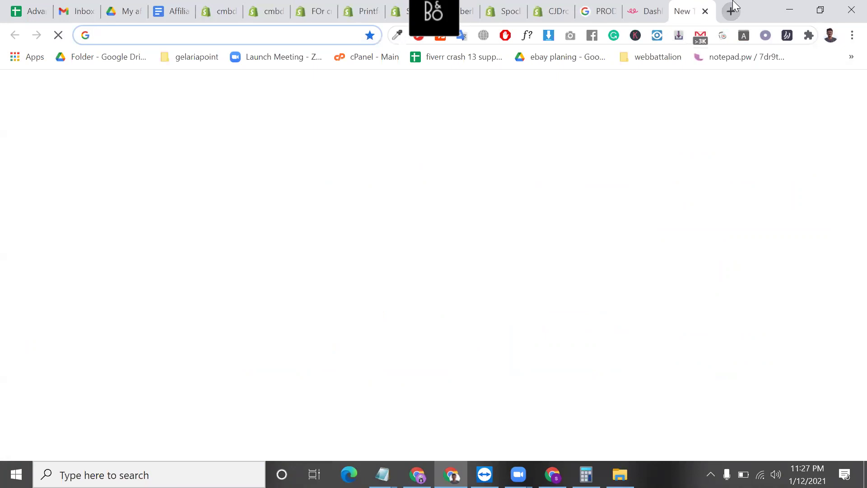
pyautogui.write('P')
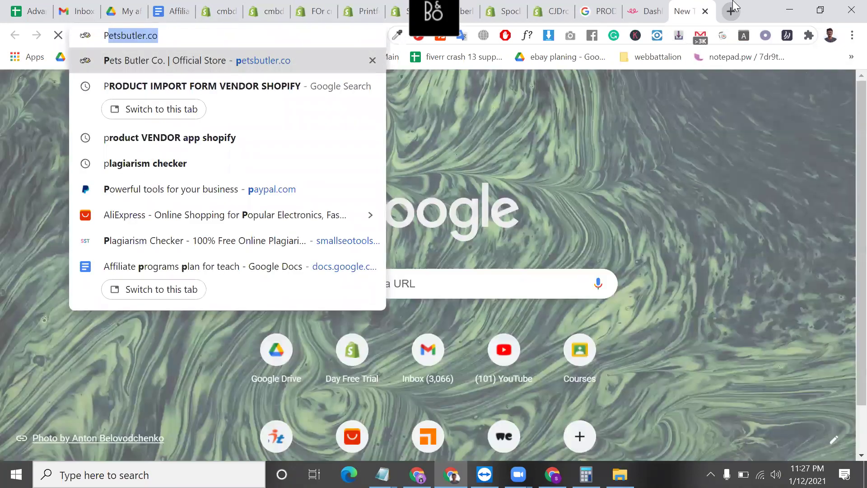
pyautogui.write('RINT')
pyautogui.press('Down')
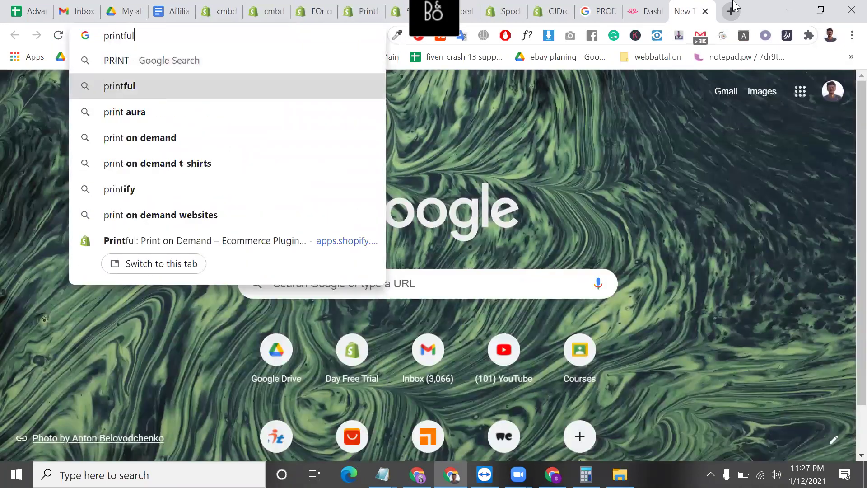
pyautogui.press('Return')
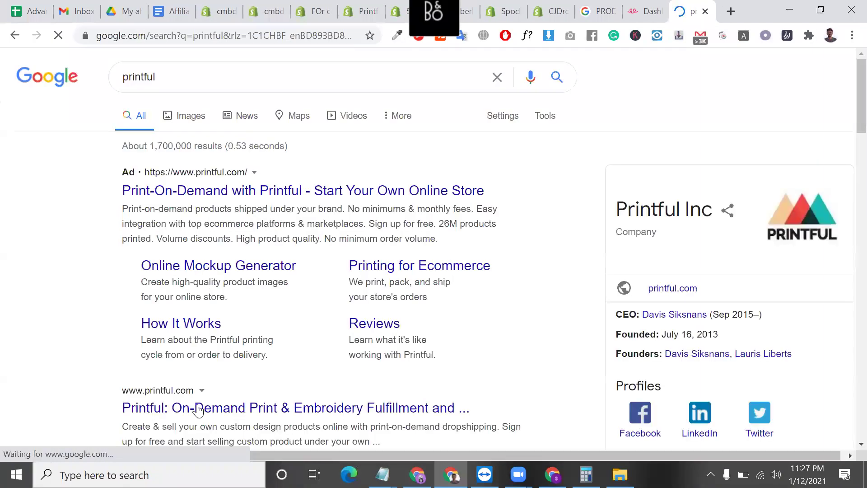
pyautogui.click(198, 409)
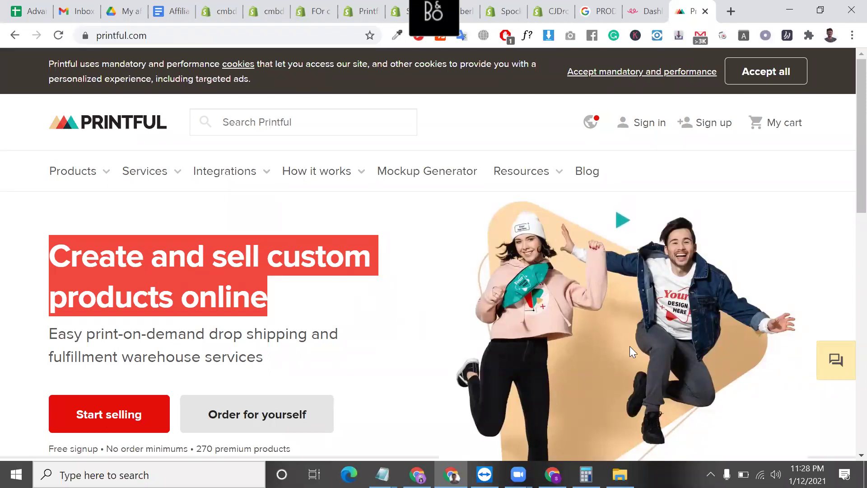
# - Reset printful.com to normal zoom and select the 'Create and sell custom products online' headline
pyautogui.scroll(-3, 630, 346)
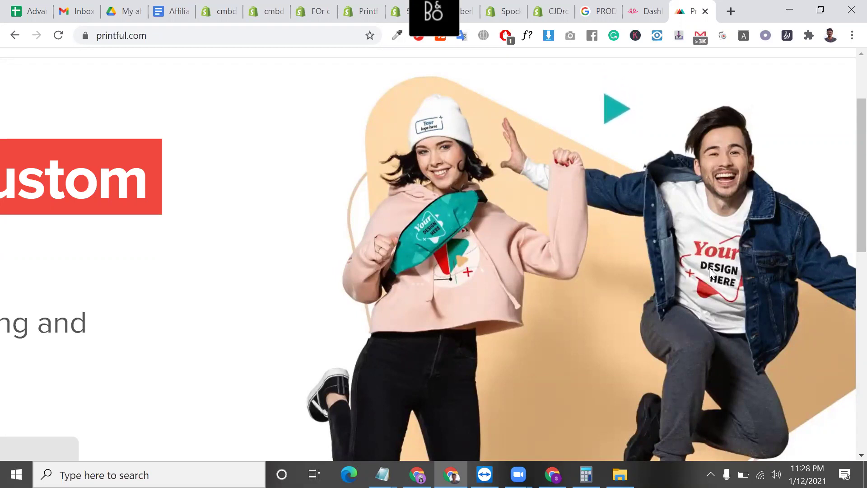
pyautogui.hotkey('ctrl', '0')
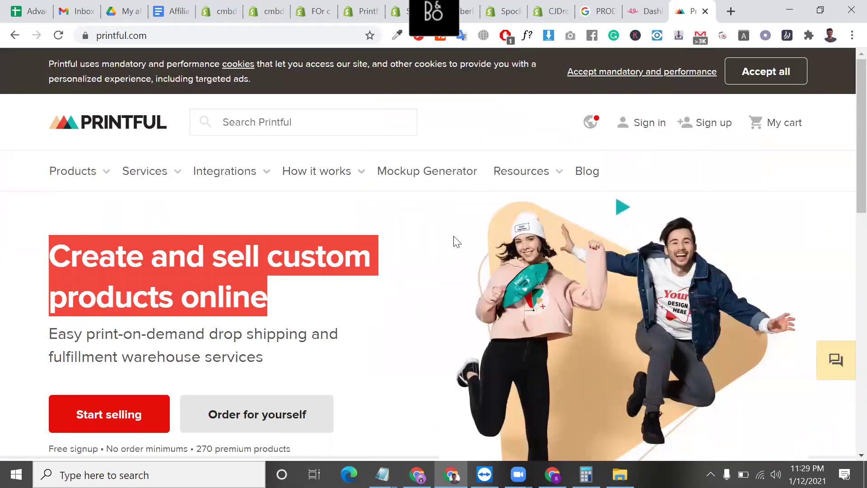
pyautogui.tripleClick(142, 275)
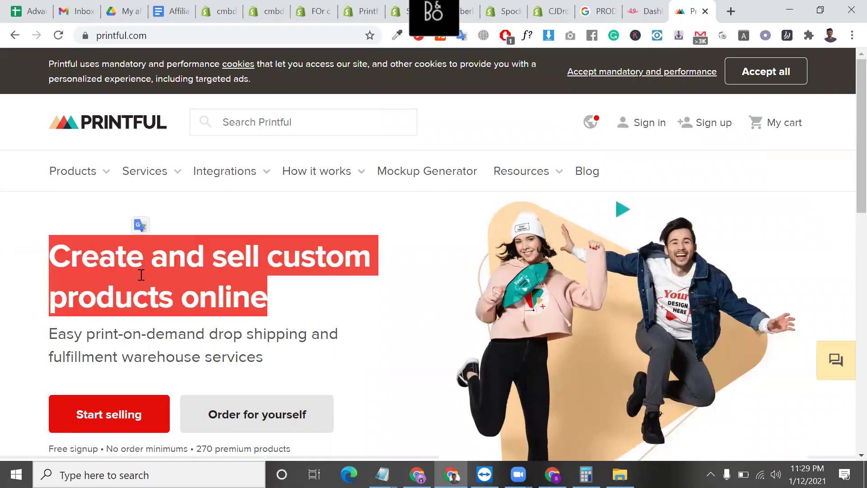
# - Close the cmbd77 storefront and Loox tabs, reopen the Printful page and select its title
pyautogui.click(318, 9)
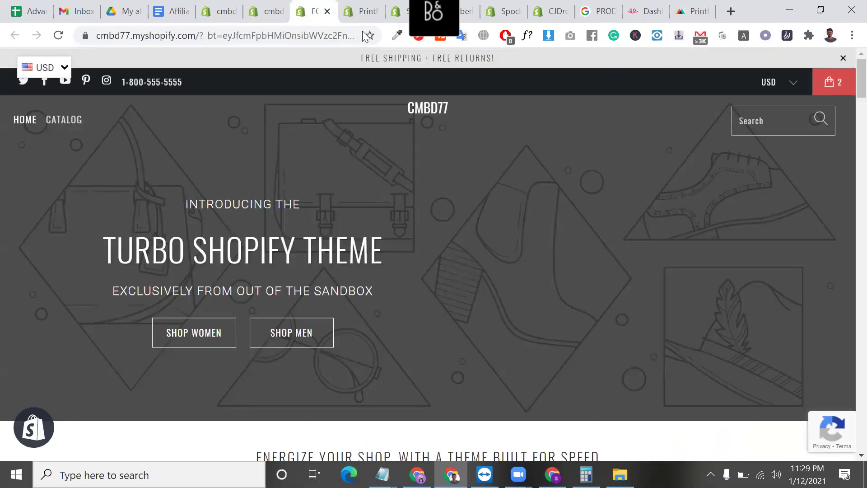
pyautogui.click(327, 11)
pyautogui.click(273, 13)
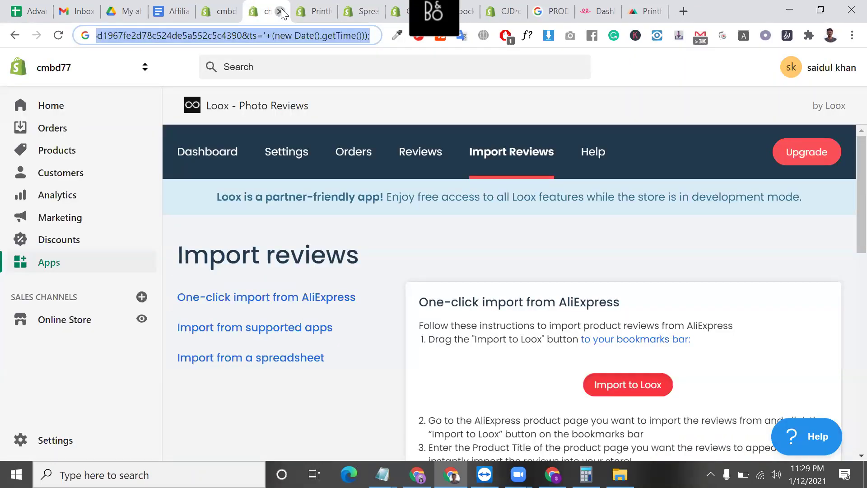
pyautogui.click(280, 11)
pyautogui.click(280, 11)
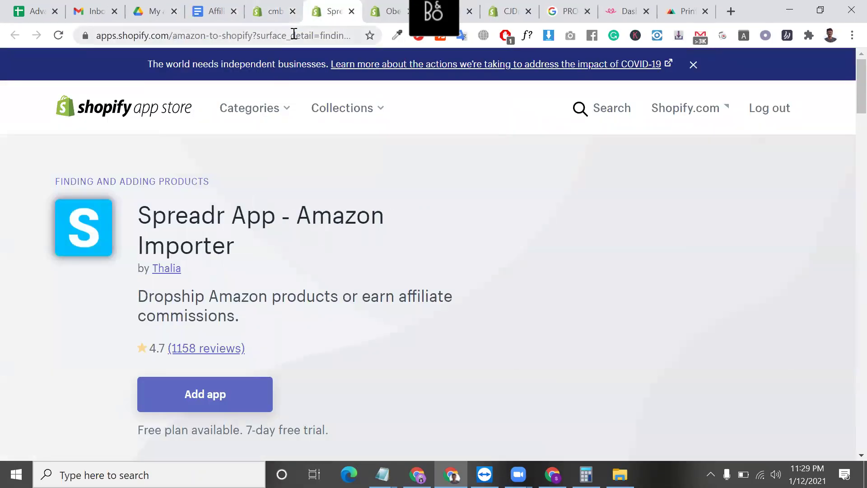
pyautogui.hotkey('ctrl', 'shift', 't')
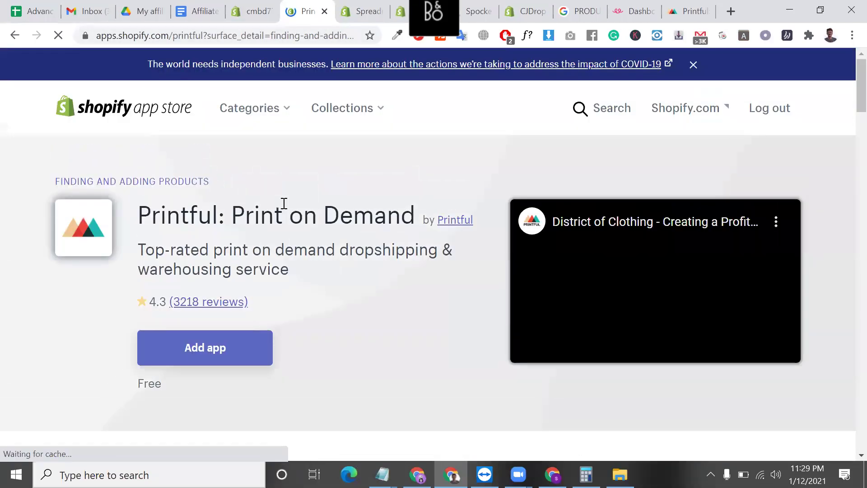
pyautogui.tripleClick(284, 204)
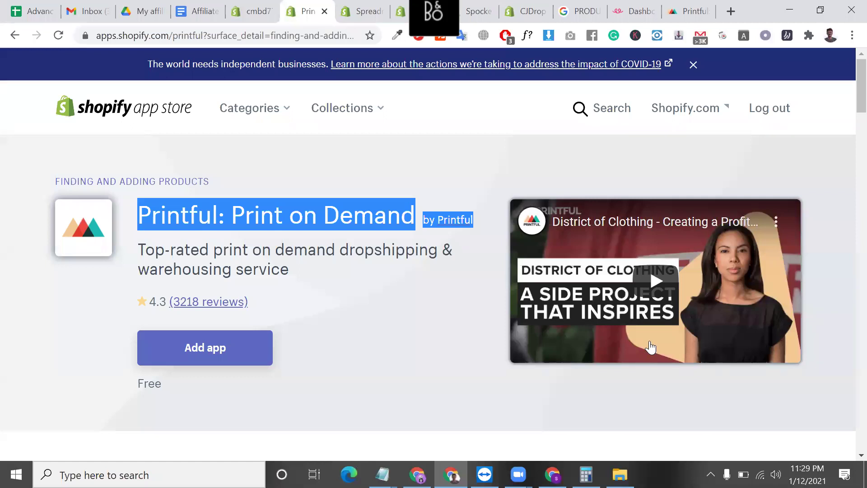
# - Hide the browser, Notepad notes and Downloads windows, then bring the browser back
pyautogui.click(785, 6)
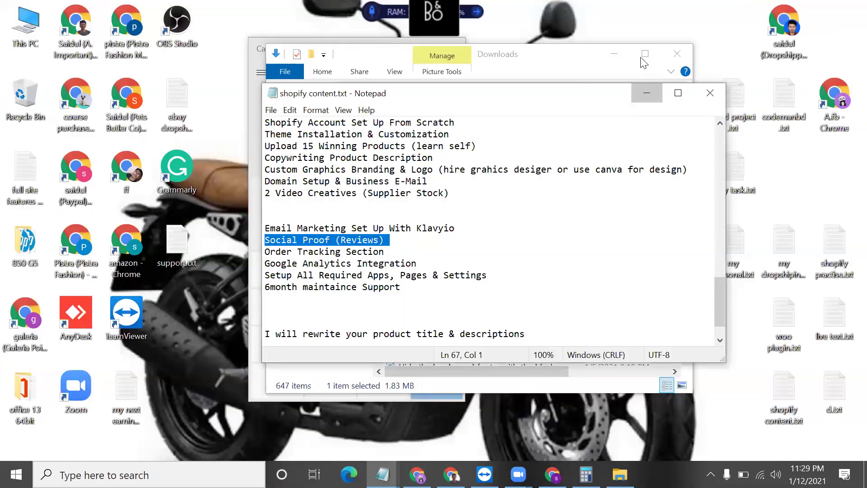
pyautogui.click(647, 92)
pyautogui.click(614, 54)
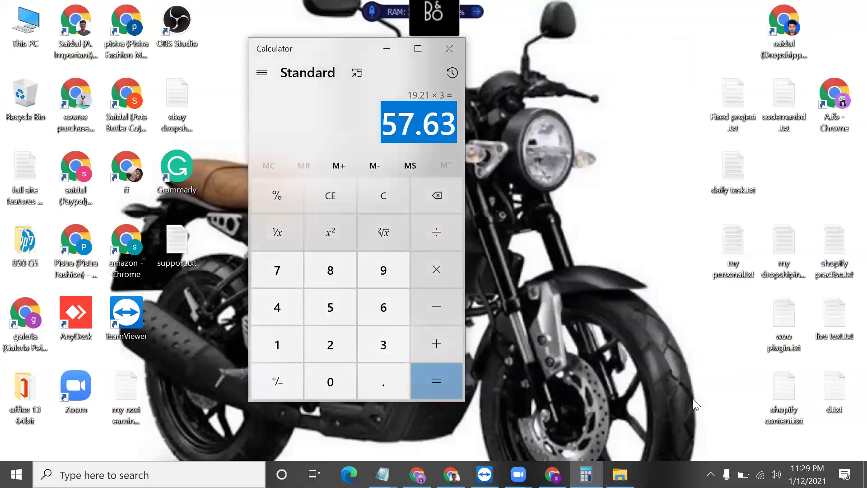
pyautogui.click(695, 403)
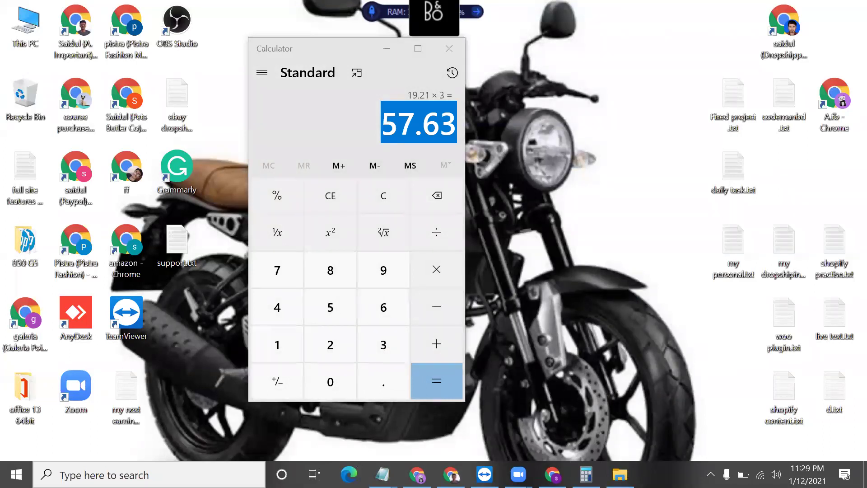
pyautogui.hotkey('alt', 'Tab')
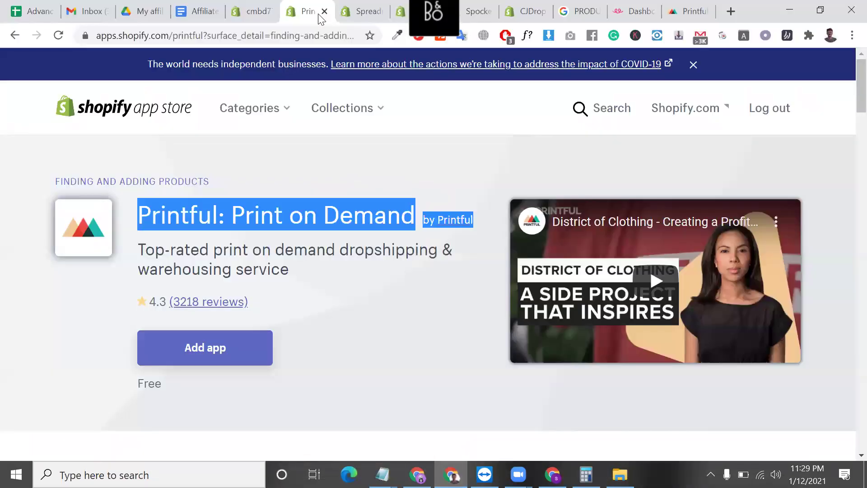
# - Close the Printful tab and select the Spreadr address and title and the Oberlo address
pyautogui.click(324, 12)
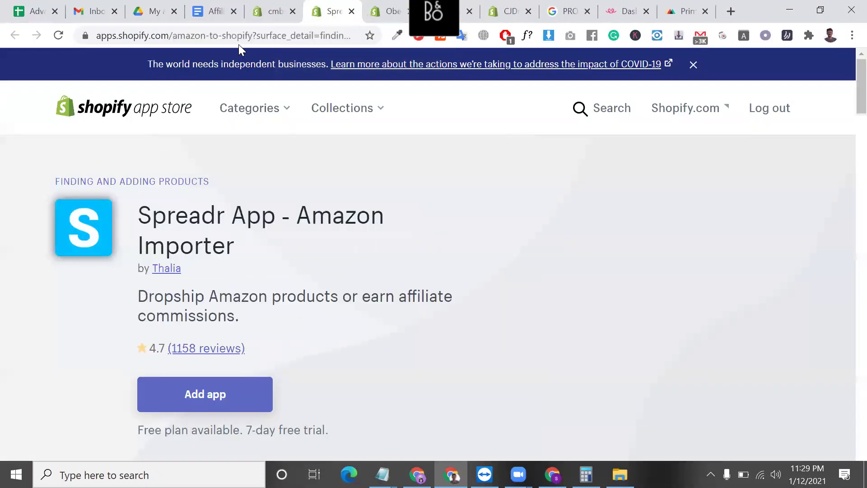
pyautogui.moveTo(253, 36); pyautogui.dragTo(96, 35)
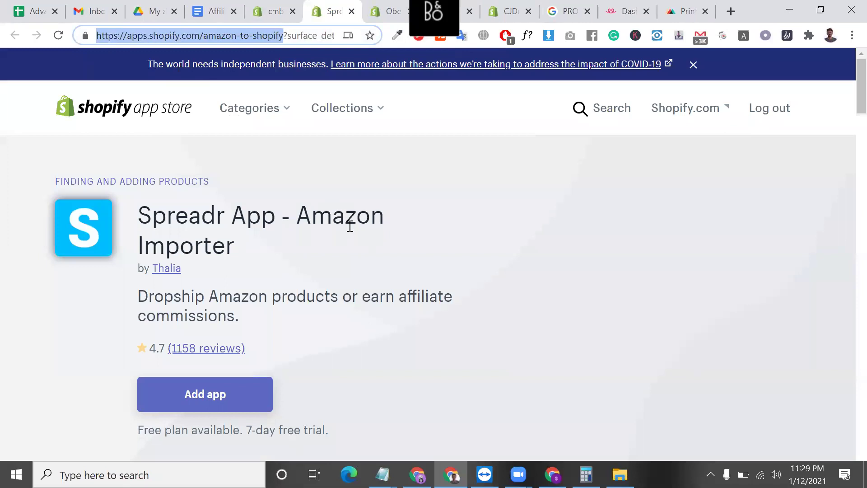
pyautogui.tripleClick(316, 218)
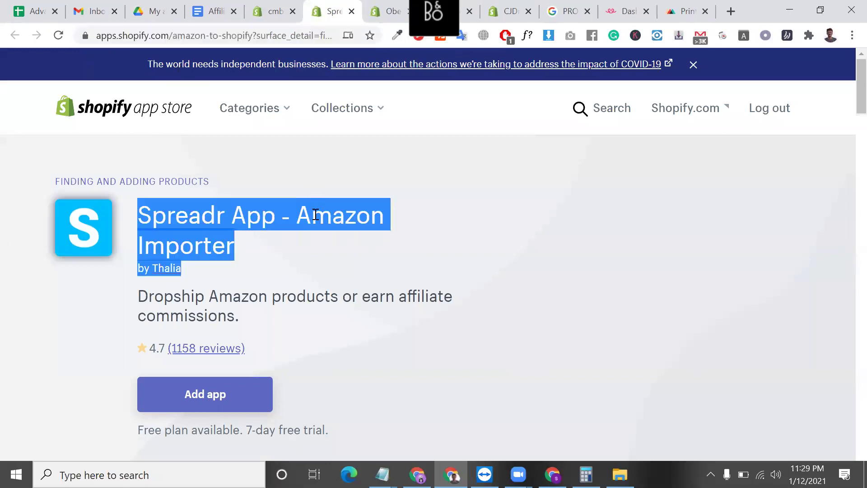
pyautogui.click(387, 10)
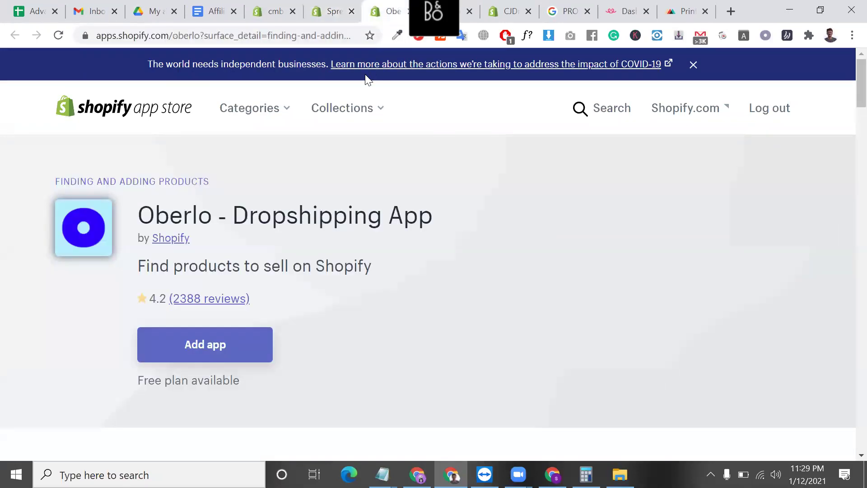
pyautogui.click(329, 43)
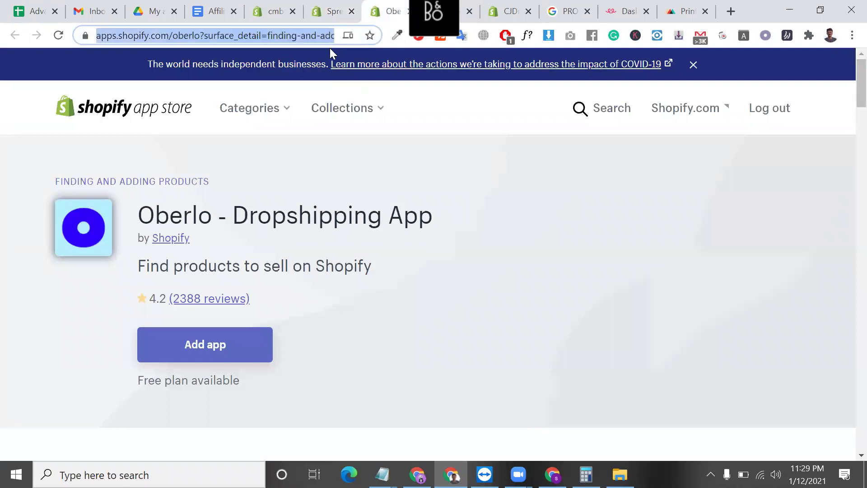
# - Select the Spocket - US & EU Dropshipping title and its description paragraph
pyautogui.click(470, 5)
pyautogui.tripleClick(210, 215)
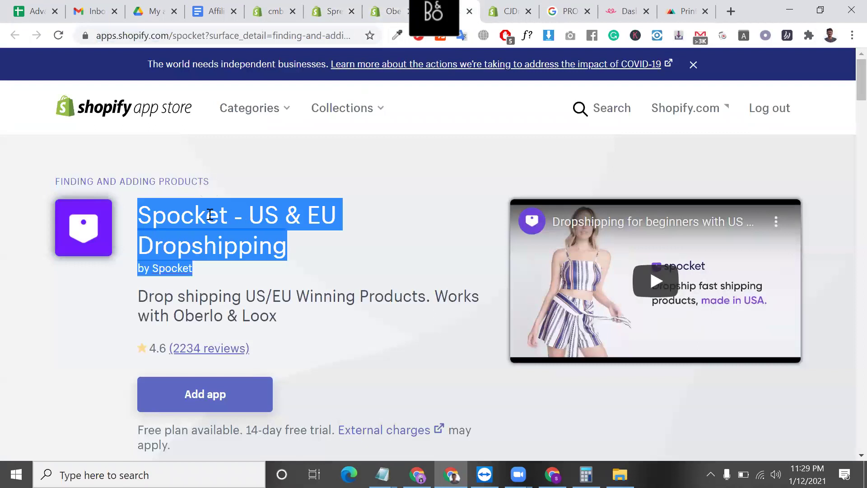
pyautogui.scroll(-1, 254, 275)
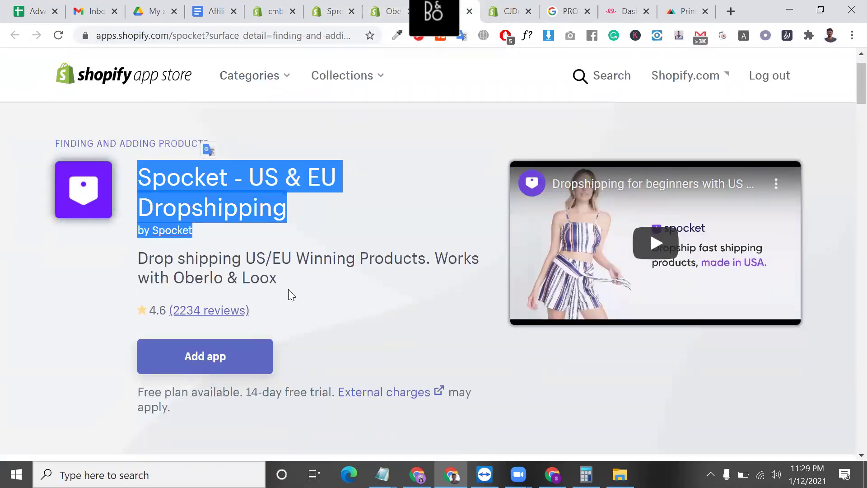
pyautogui.tripleClick(268, 273)
pyautogui.scroll(-1, 269, 272)
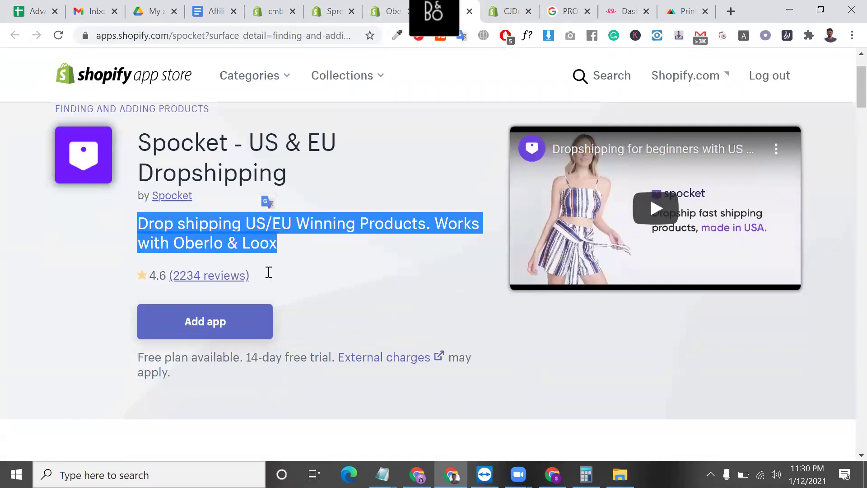
pyautogui.scroll(-1, 361, 213)
pyautogui.scroll(1, 403, 191)
# - From the Teespring tab, search Google for etsy and open the Etsy website
pyautogui.click(628, 11)
pyautogui.click(332, 36)
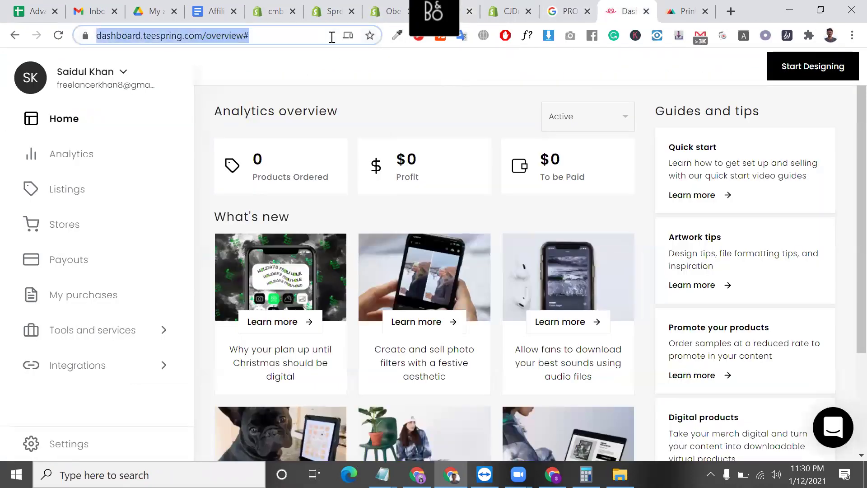
pyautogui.write('ES')
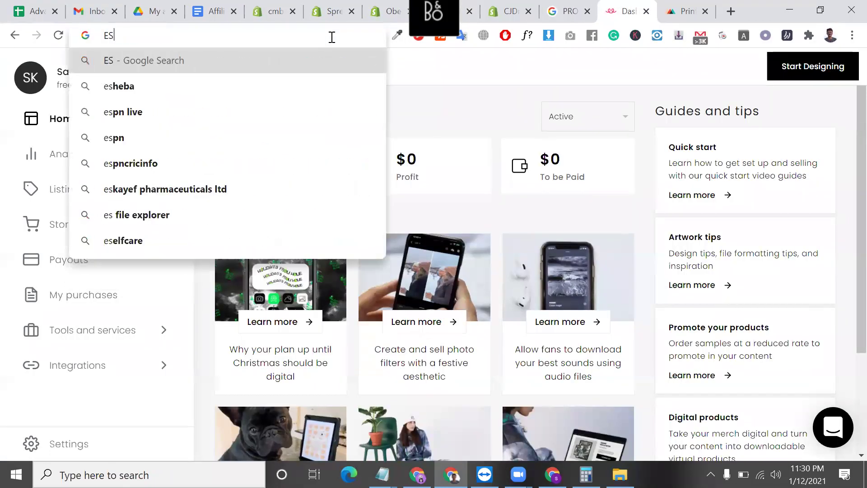
pyautogui.press('BackSpace')
pyautogui.press('BackSpace')
pyautogui.write('T')
pyautogui.press('Escape')
pyautogui.write('ETSY')
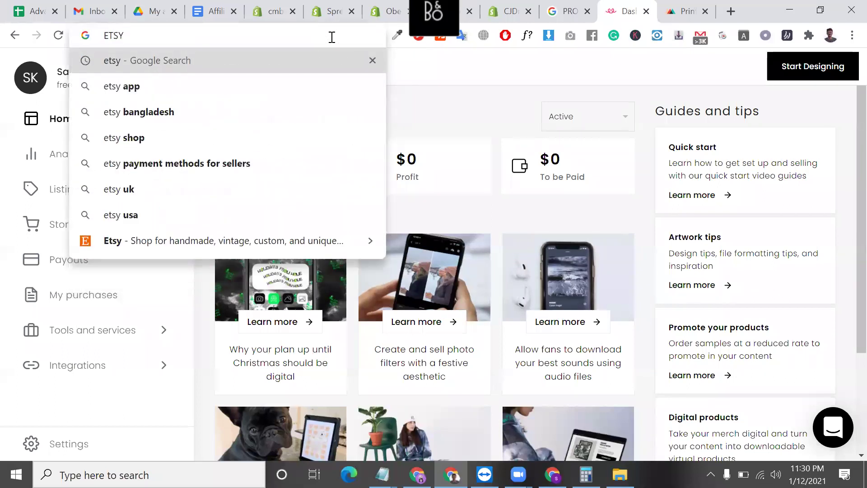
pyautogui.press('Return')
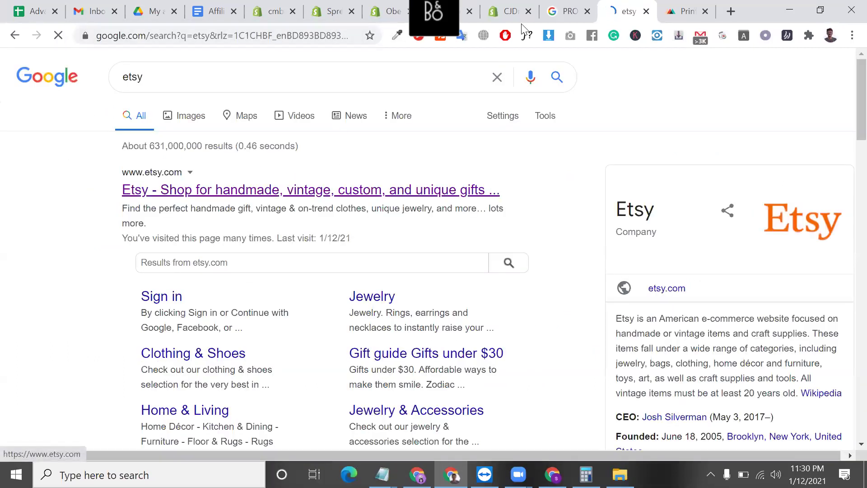
pyautogui.click(233, 198)
# - Cycle through the Spocket, Spreadr and Oberlo tabs, then select and right-click the CJDropshipping name
pyautogui.click(480, 8)
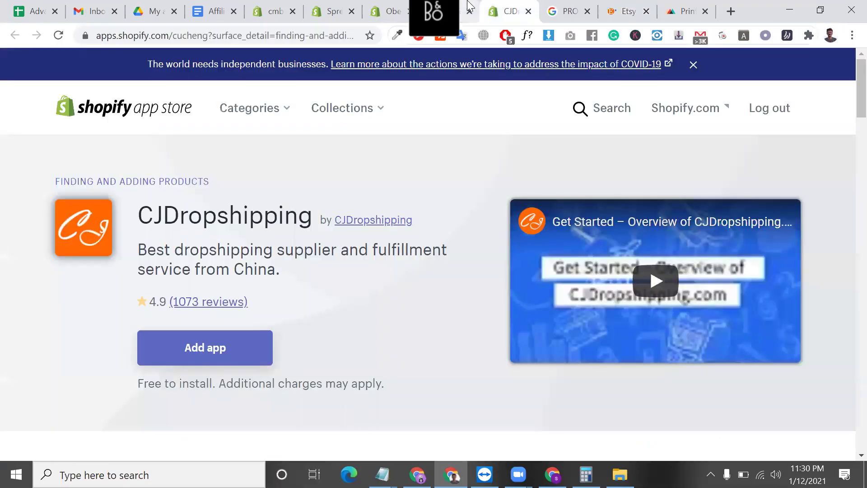
pyautogui.click(471, 5)
pyautogui.click(174, 112)
pyautogui.tripleClick(175, 111)
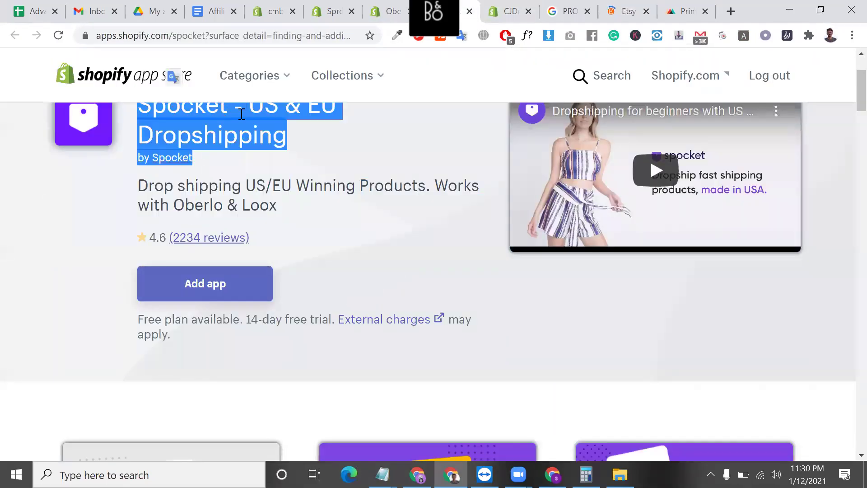
pyautogui.scroll(1, 258, 128)
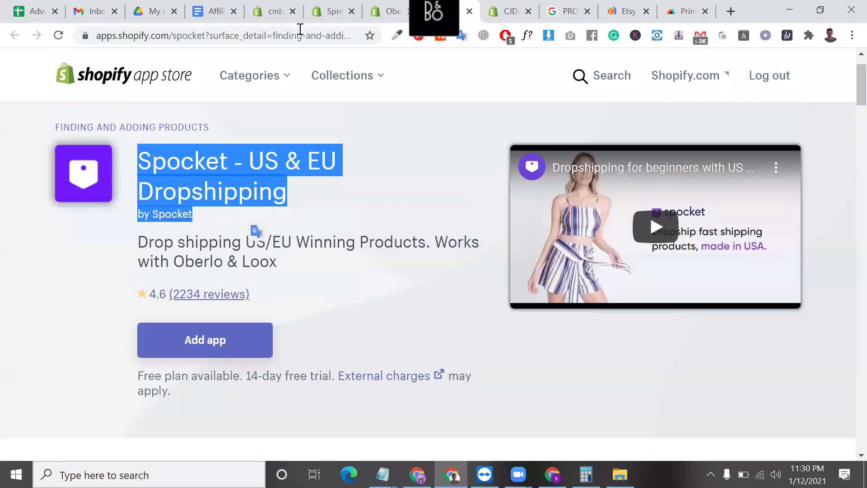
pyautogui.click(332, 9)
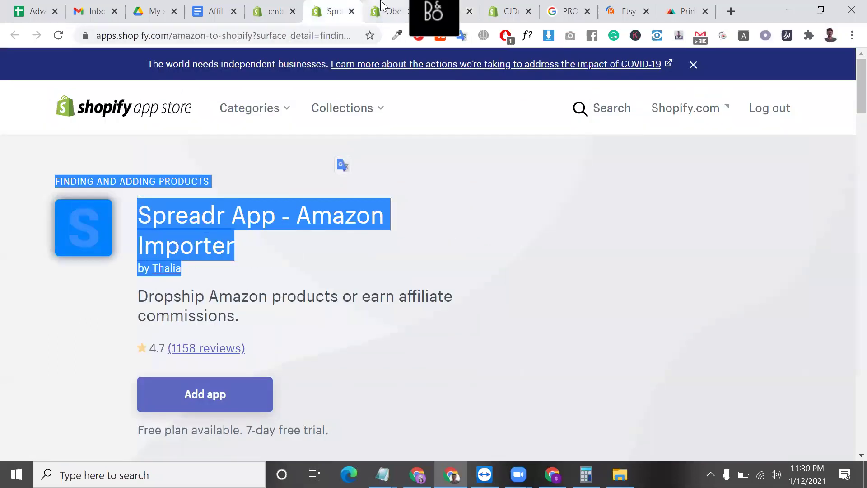
pyautogui.click(383, 9)
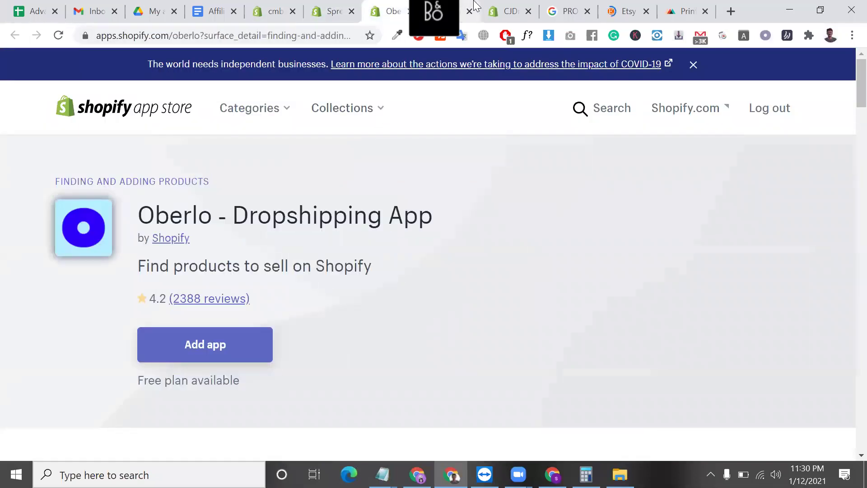
pyautogui.click(437, 6)
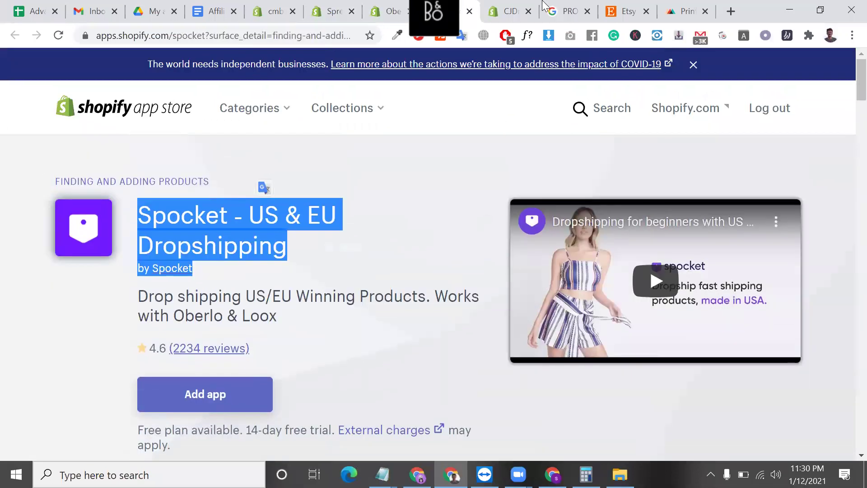
pyautogui.click(539, 6)
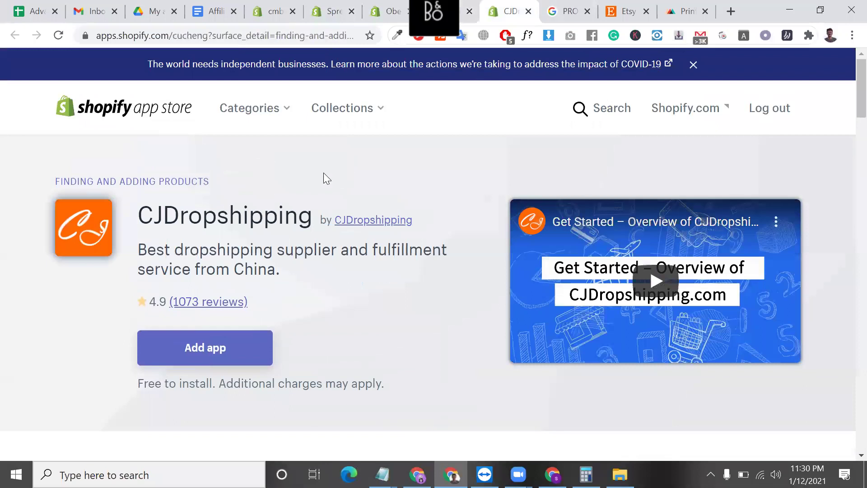
pyautogui.tripleClick(261, 208)
pyautogui.rightClick(261, 208)
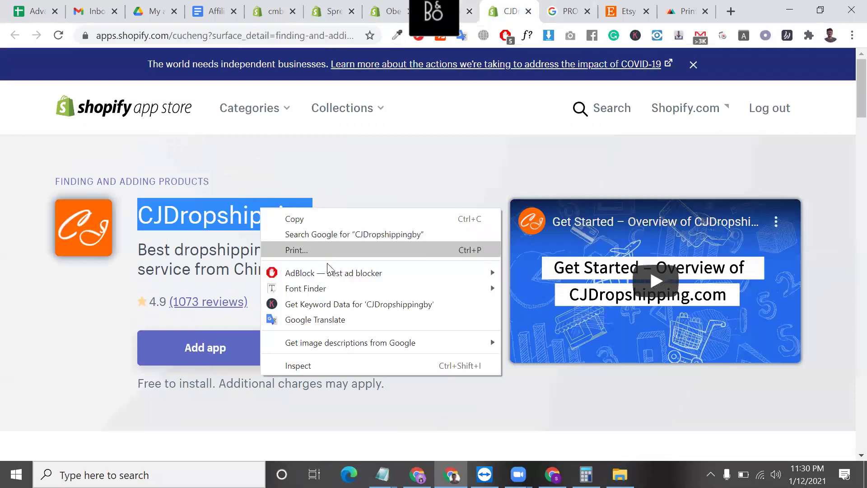
# - Search Google for the CJDropshipping app name and open the official cjdropshipping.com site
pyautogui.click(332, 234)
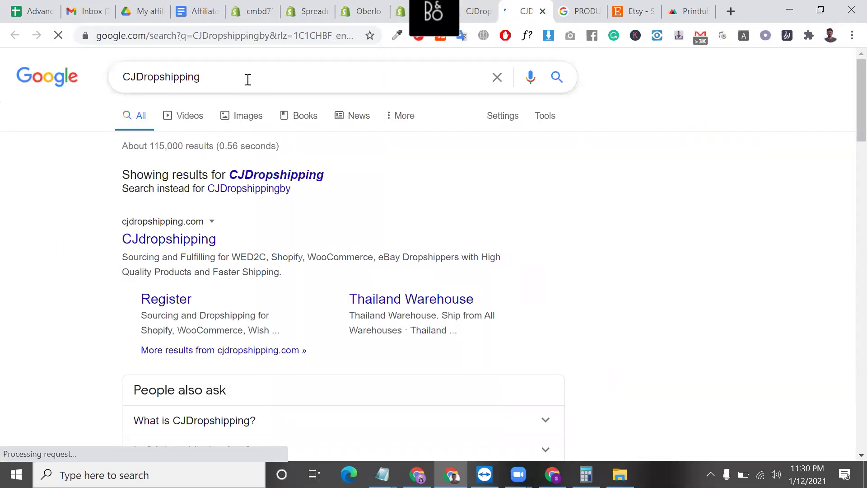
pyautogui.click(248, 79)
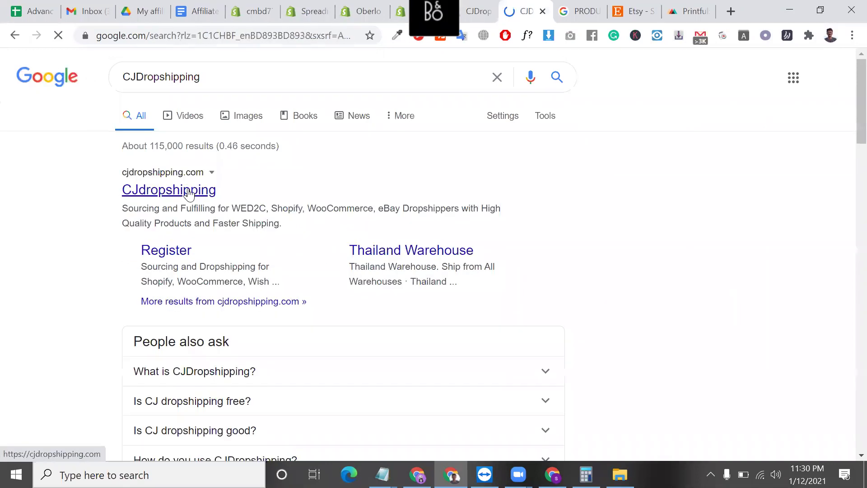
pyautogui.click(188, 193)
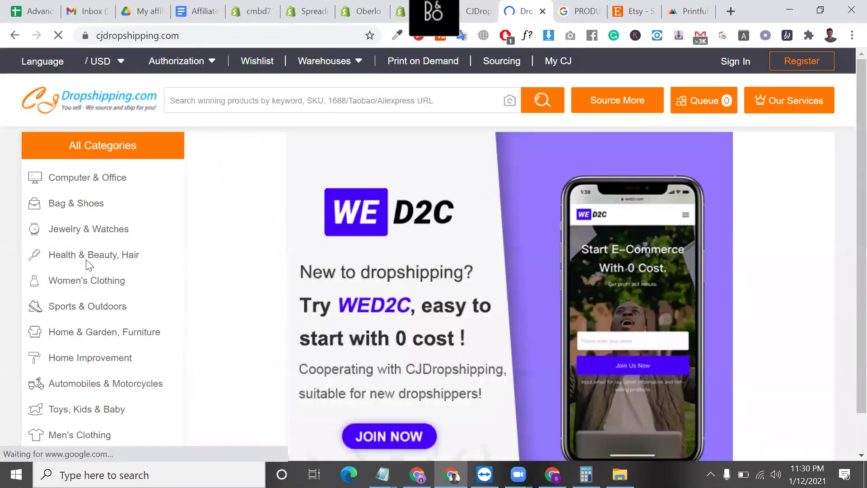
pyautogui.moveTo(164, 255)
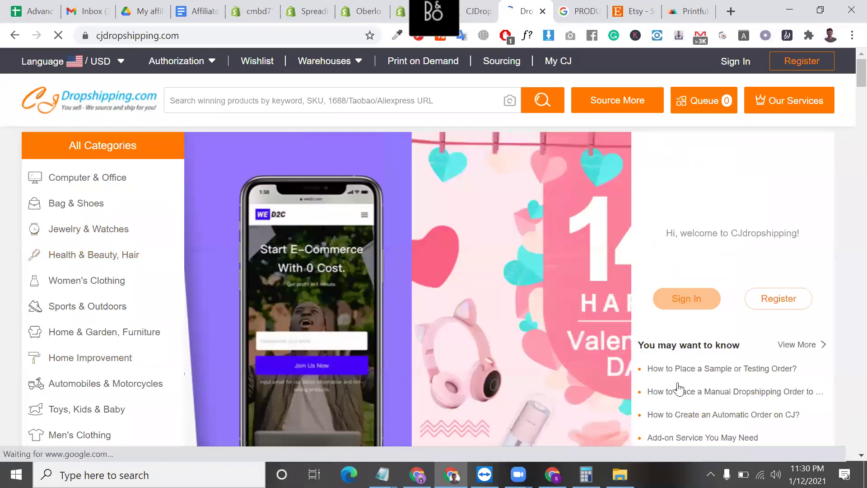
pyautogui.scroll(-4, 650, 389)
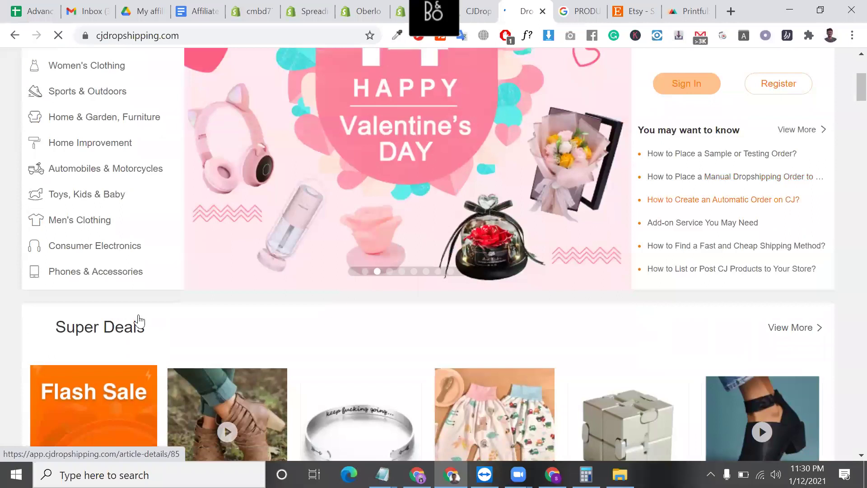
pyautogui.scroll(-3, 140, 323)
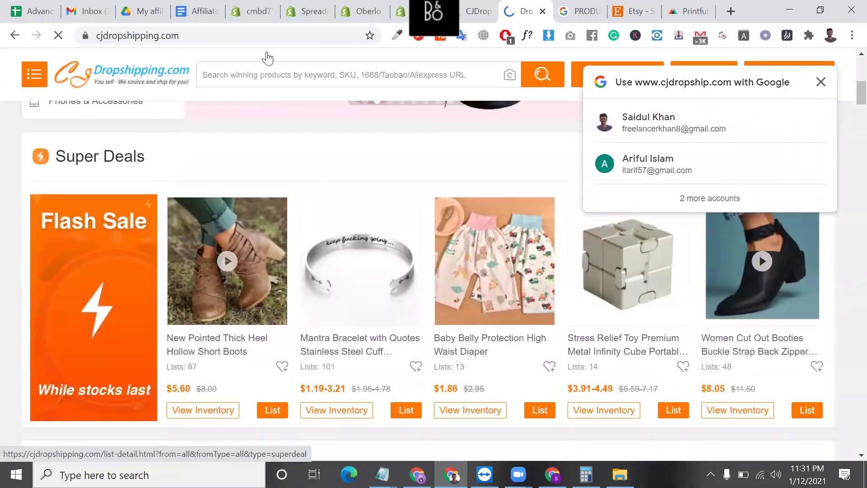
# - Search chinabrands, open Chinabrands.com and dismiss its wholesale promotion popup
pyautogui.click(266, 37)
pyautogui.write('CHIN')
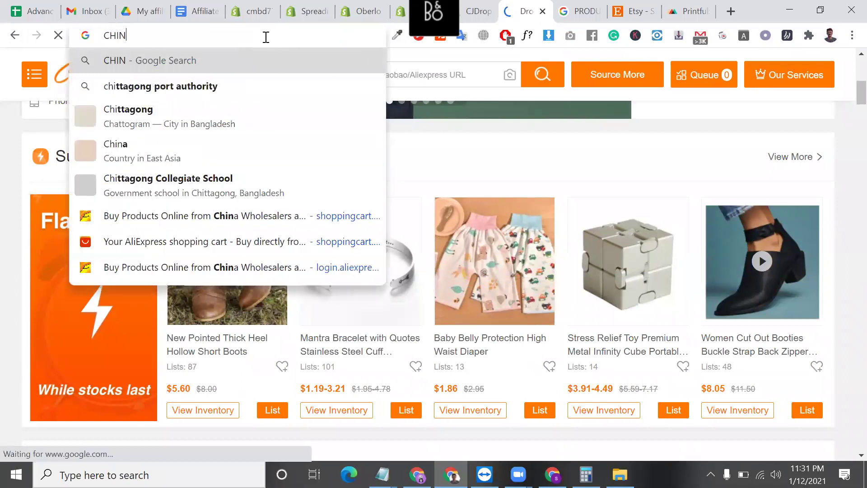
pyautogui.write('ABRA')
pyautogui.press('Return')
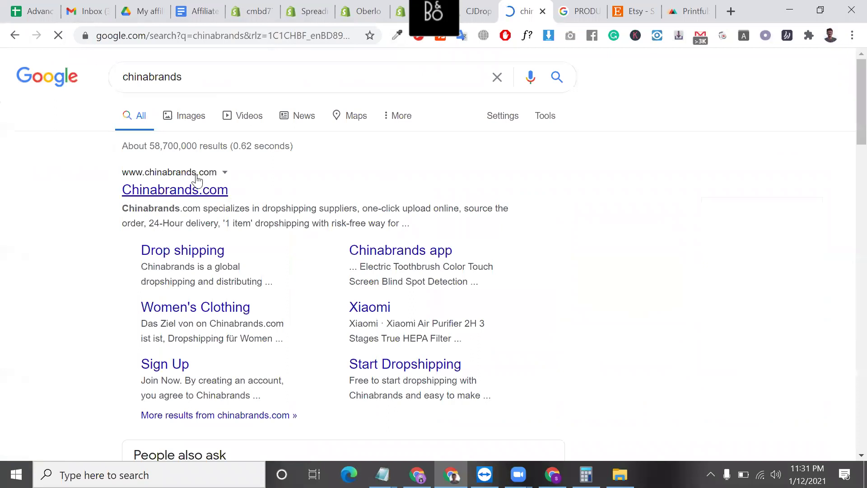
pyautogui.click(195, 185)
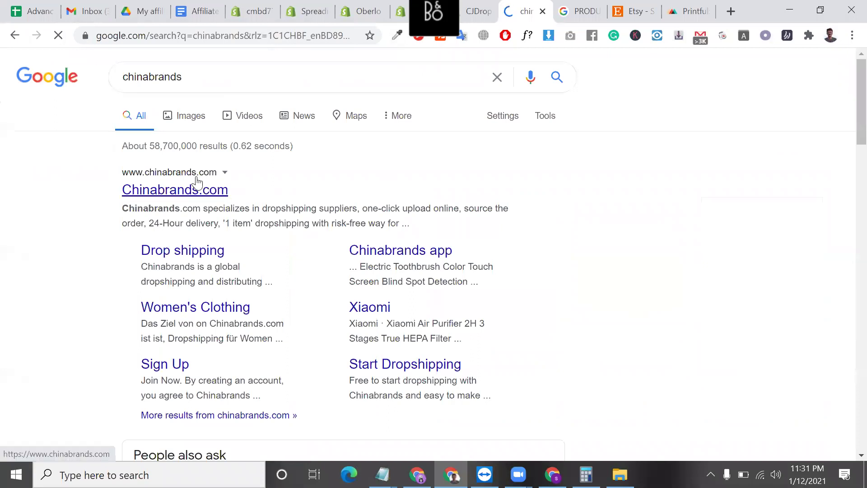
pyautogui.click(243, 37)
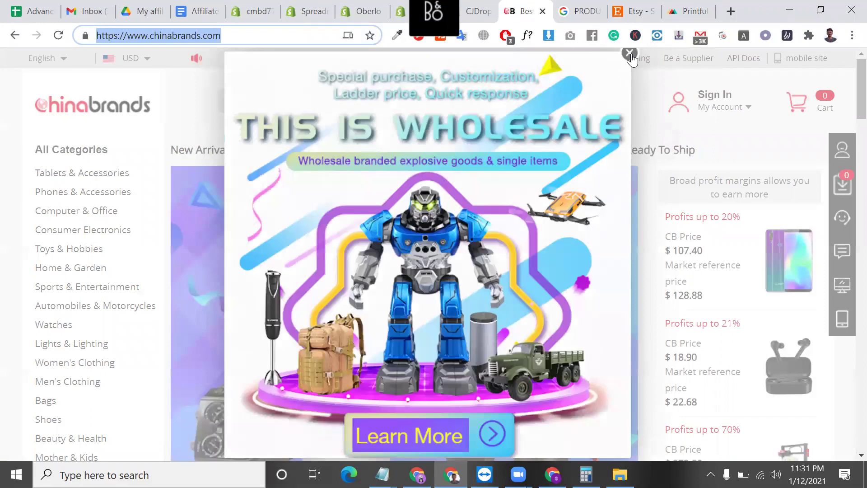
pyautogui.click(196, 271)
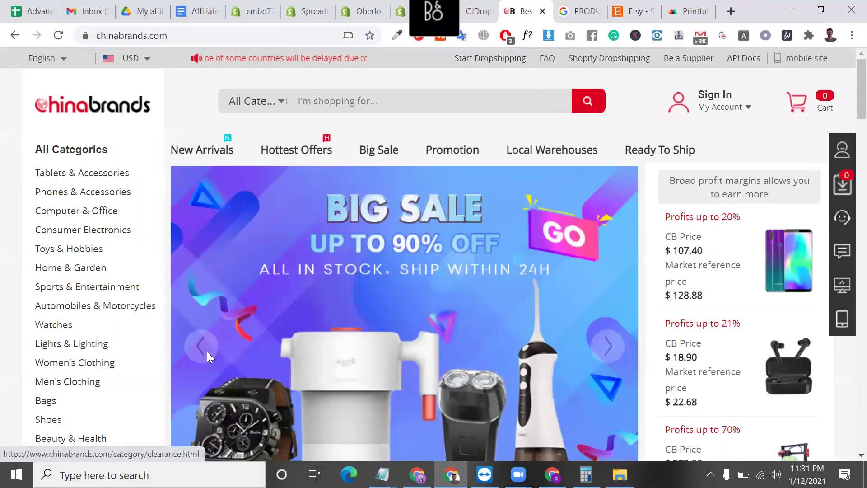
pyautogui.scroll(-4, 223, 342)
pyautogui.scroll(-3, 270, 389)
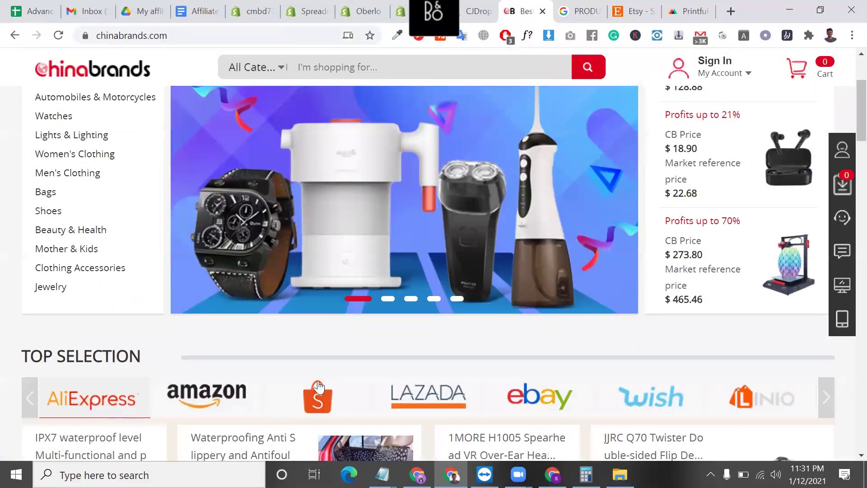
pyautogui.scroll(-3, 366, 377)
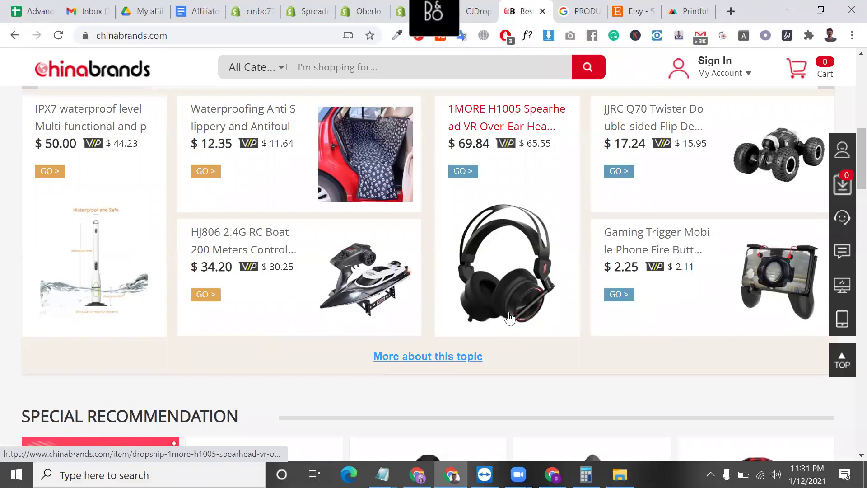
pyautogui.scroll(8, 286, 188)
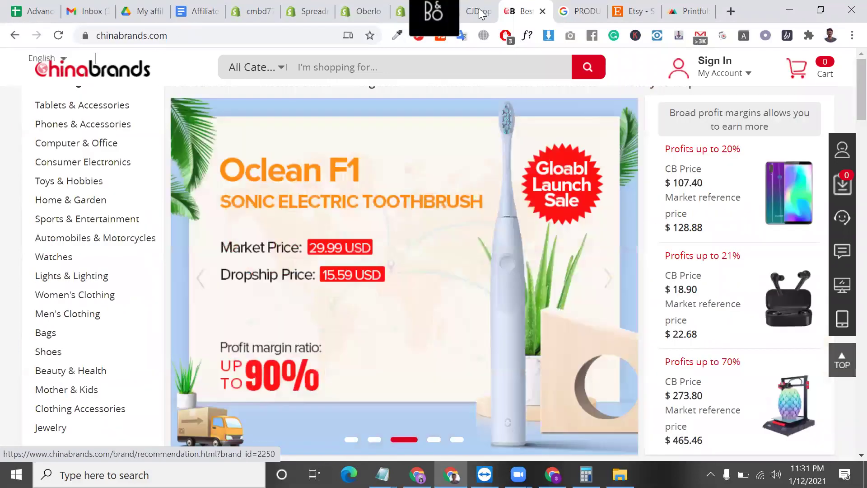
# - Return to the CJDropshipping app listing and reselect its title
pyautogui.click(479, 12)
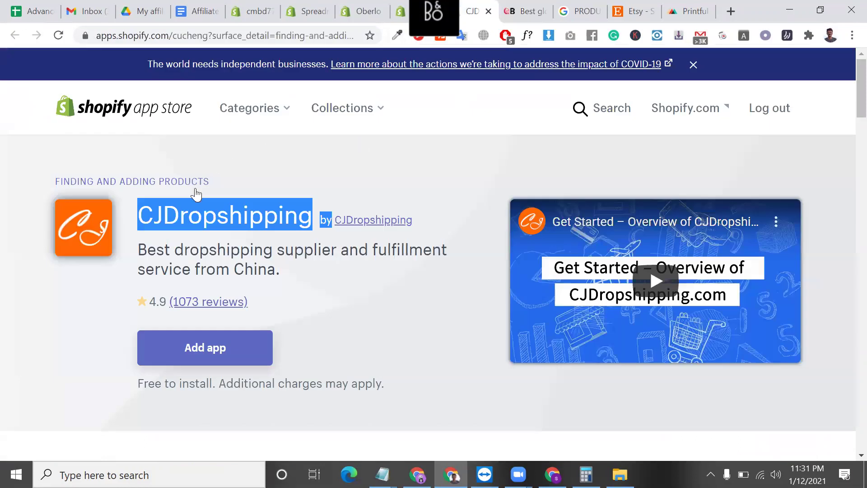
pyautogui.tripleClick(162, 209)
pyautogui.tripleClick(162, 209)
# - Close the chinabrands, product-import search, Etsy and Printful tabs
pyautogui.hotkey('ctrl', 'Tab')
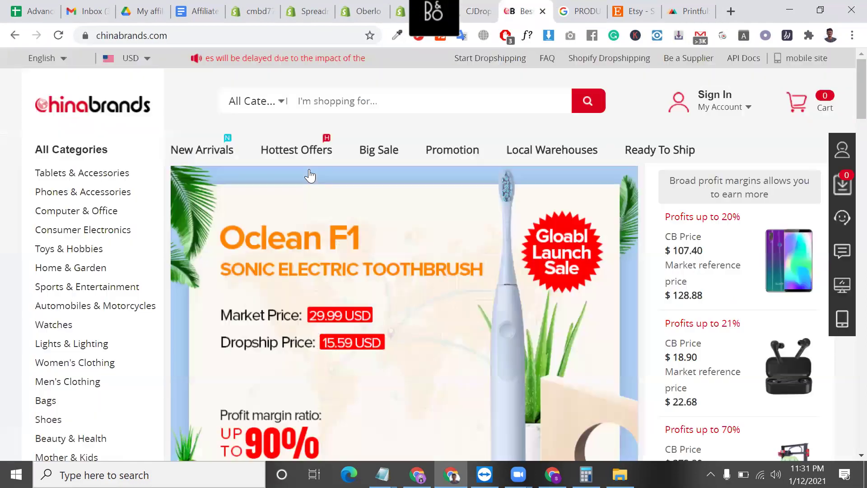
pyautogui.click(543, 11)
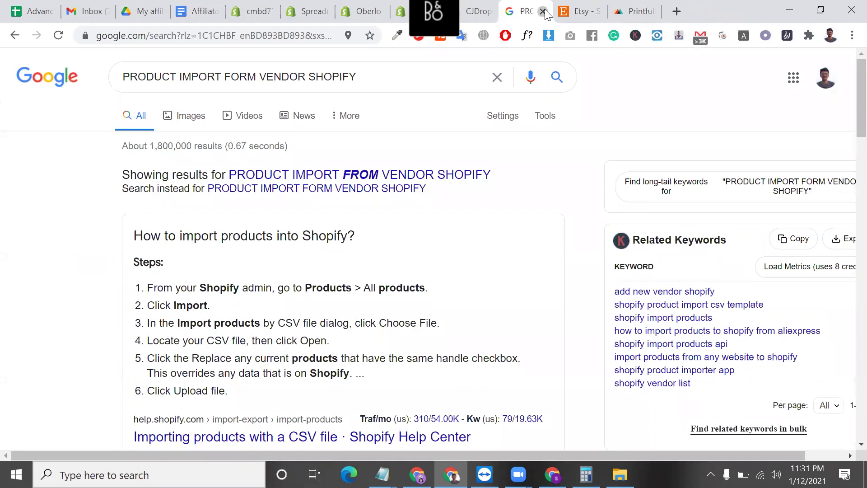
pyautogui.click(542, 12)
pyautogui.click(542, 12)
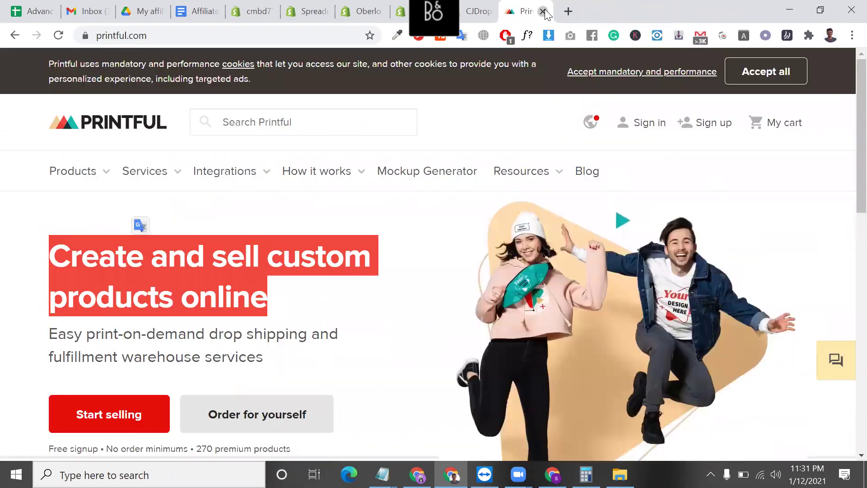
pyautogui.click(543, 12)
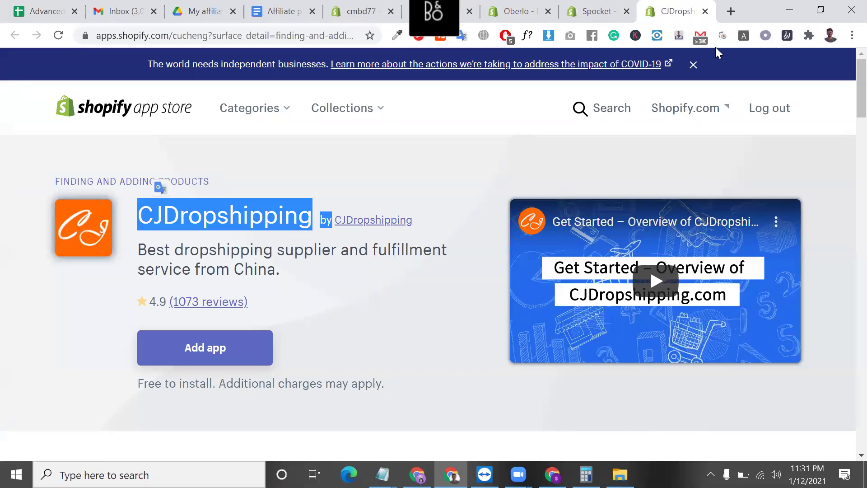
# - Search Google for chinabrands by typing 'CHIN' into the former Etsy tab's address bar
pyautogui.moveTo(260, 220)
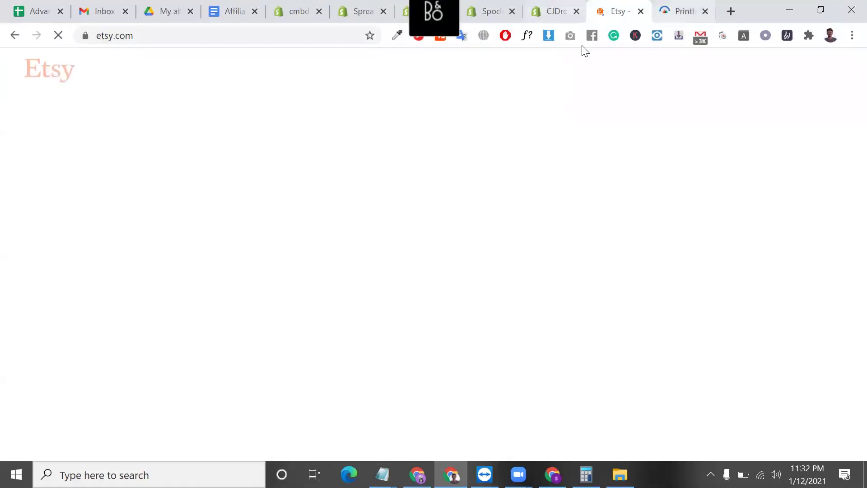
pyautogui.click(336, 40)
pyautogui.write('CHIN')
pyautogui.press('Return')
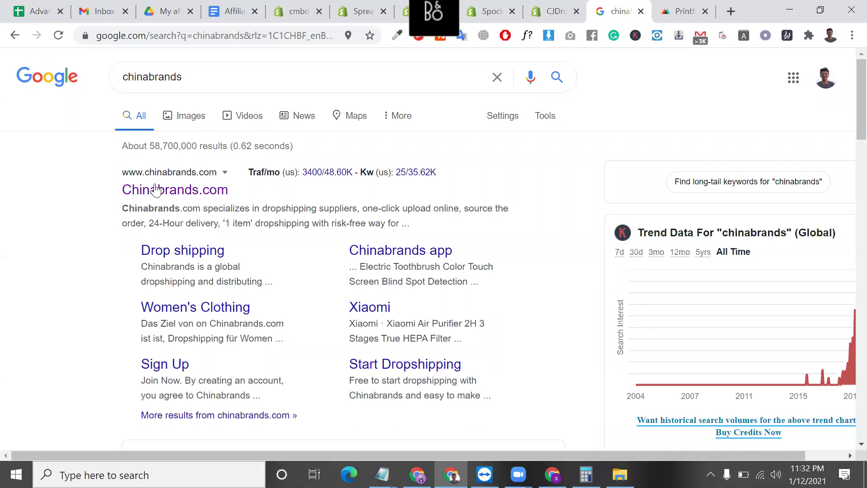
# - Open the Chinabrands.com website from the Google results and select its address
pyautogui.click(161, 193)
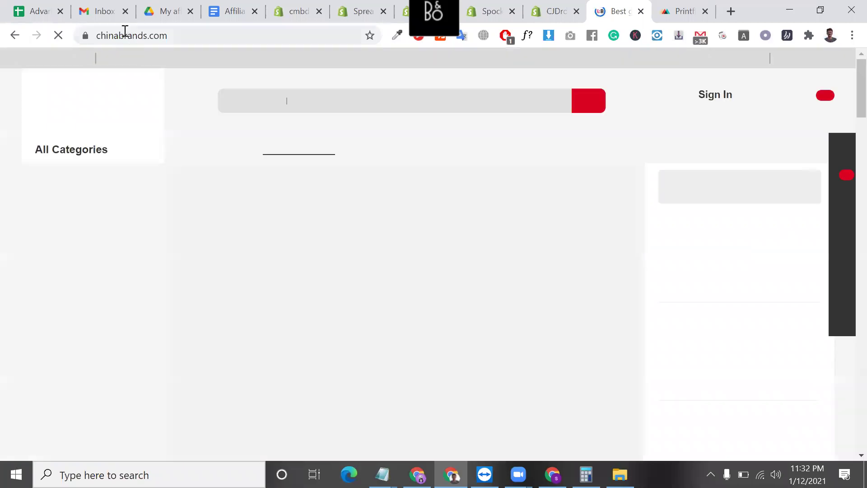
pyautogui.doubleClick(126, 33)
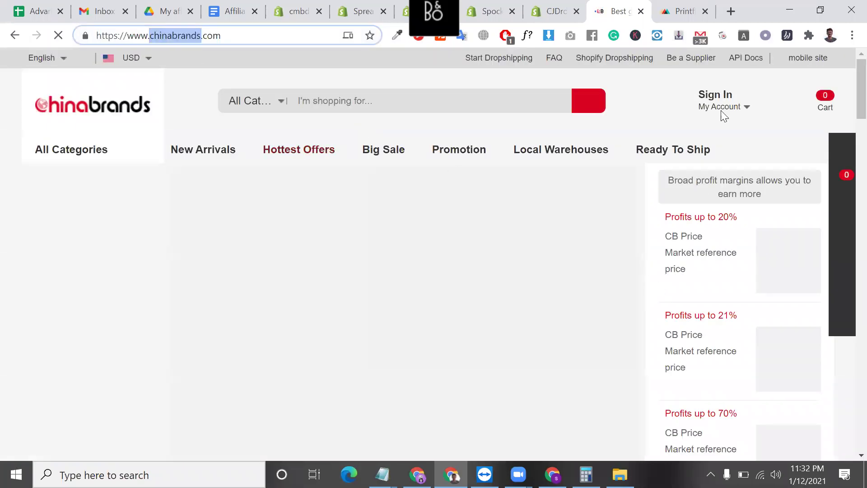
pyautogui.moveTo(728, 97)
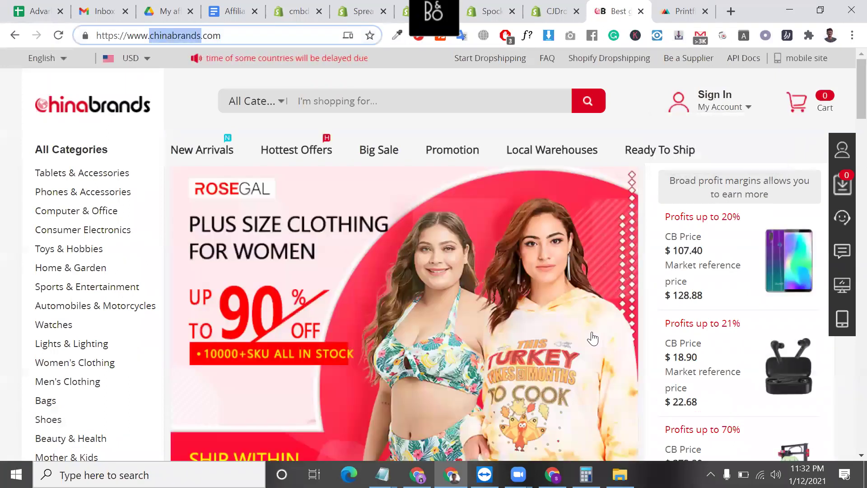
# - Scroll through the Chinabrands homepage and open a Hot Brand's recommendation page
pyautogui.scroll(-6, 70, 151)
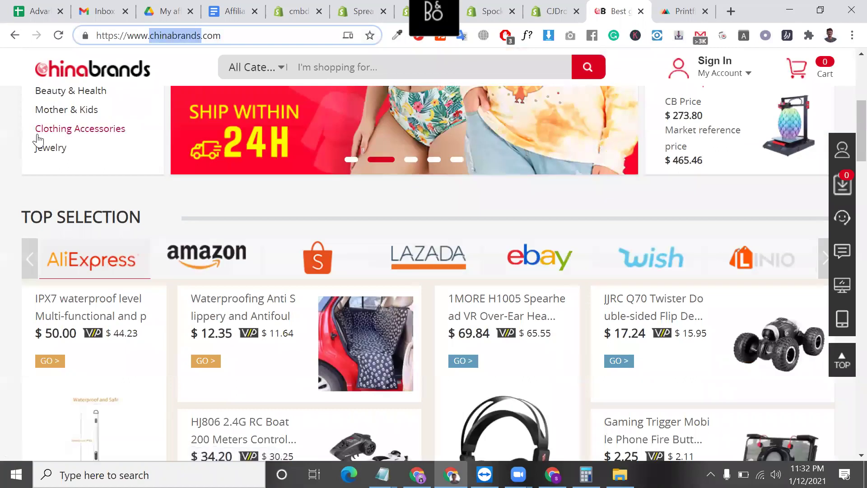
pyautogui.moveTo(40, 138)
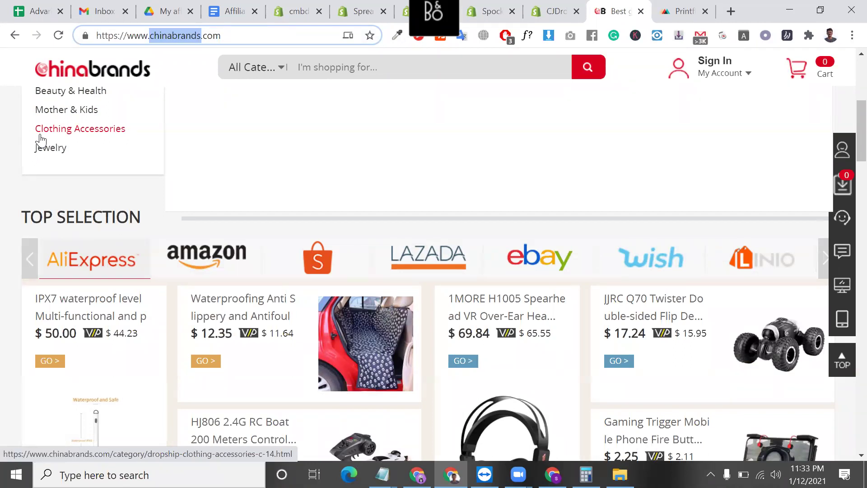
pyautogui.scroll(-10, 221, 244)
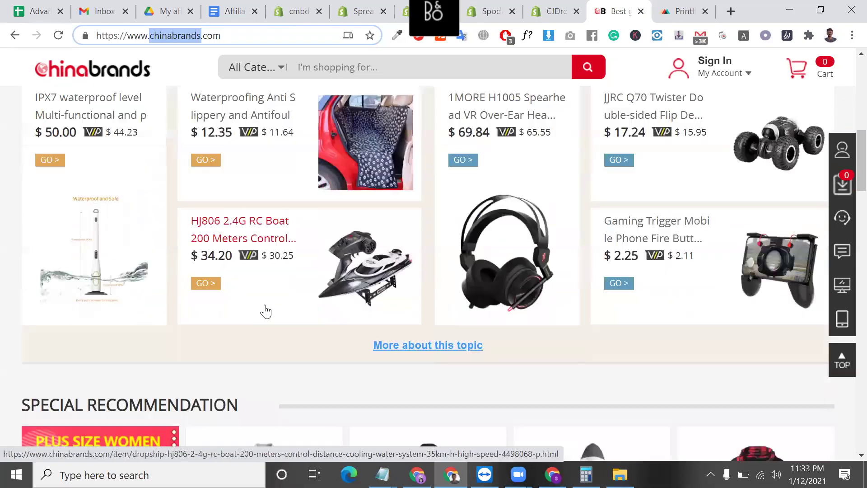
pyautogui.scroll(-8, 520, 325)
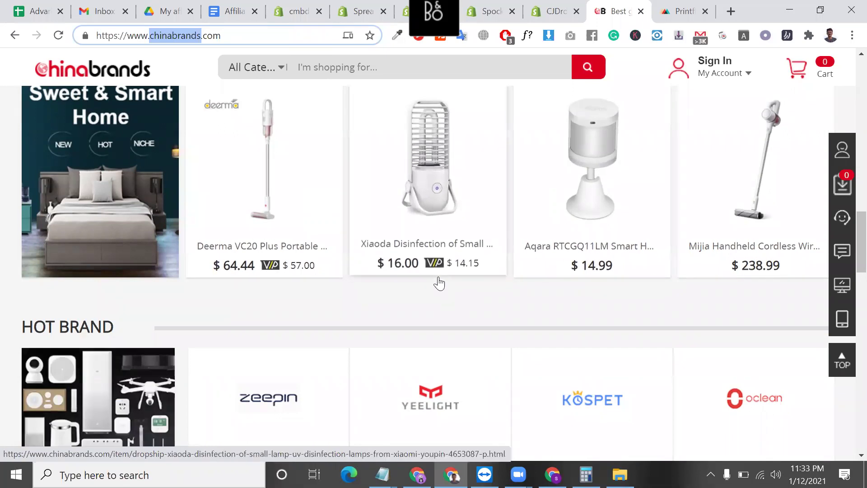
pyautogui.scroll(-5, 483, 302)
pyautogui.scroll(3, 609, 158)
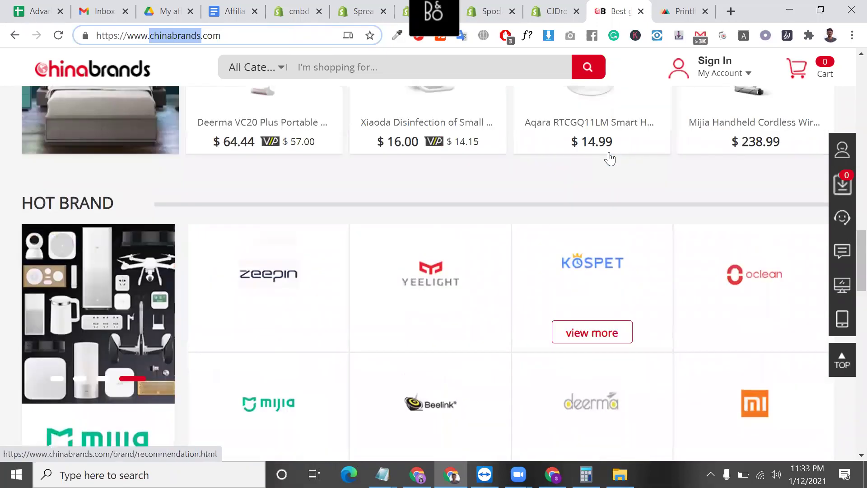
pyautogui.scroll(2, 704, 286)
pyautogui.scroll(-6, 787, 286)
pyautogui.click(767, 296)
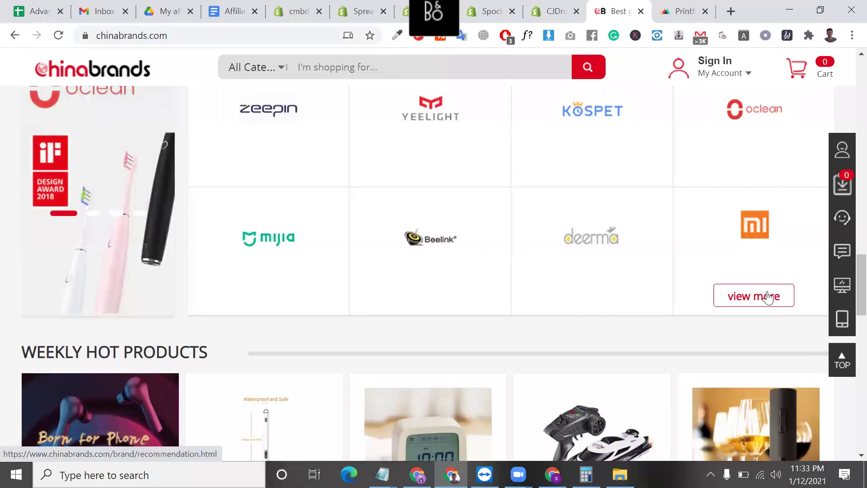
# - Close the Printful tab and switch back to the Chinabrands page
pyautogui.click(679, 11)
pyautogui.click(704, 12)
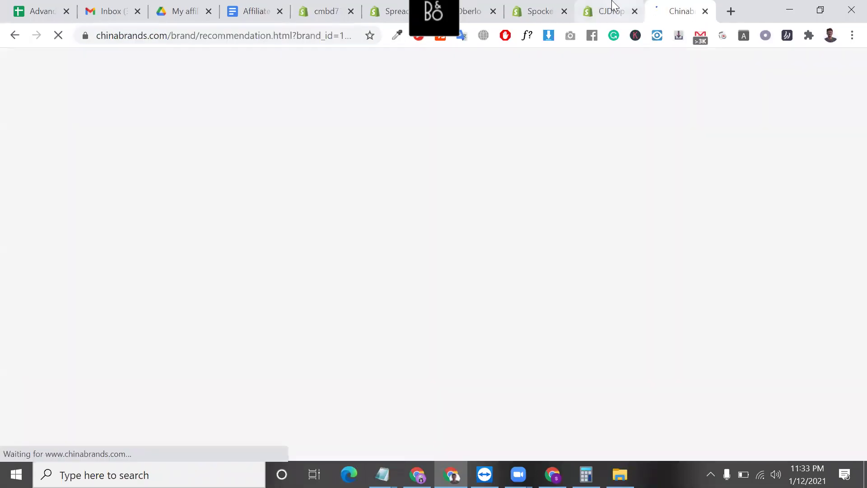
pyautogui.click(628, 11)
pyautogui.click(664, 6)
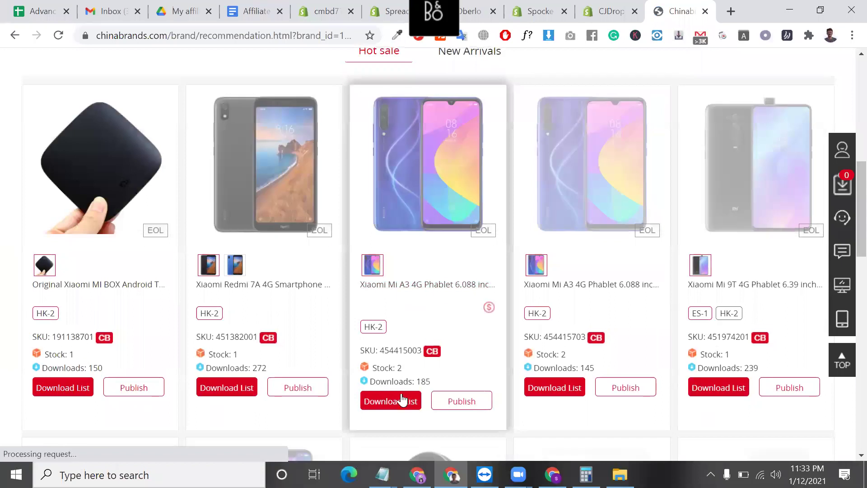
# - Try publishing a Xiaomi product, review the VIP-only privileges, then dismiss the notice
pyautogui.scroll(-1, 404, 397)
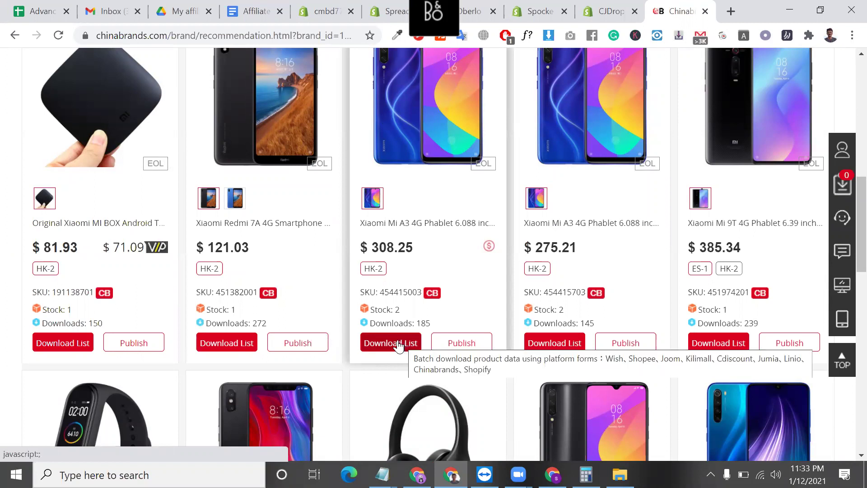
pyautogui.click(455, 348)
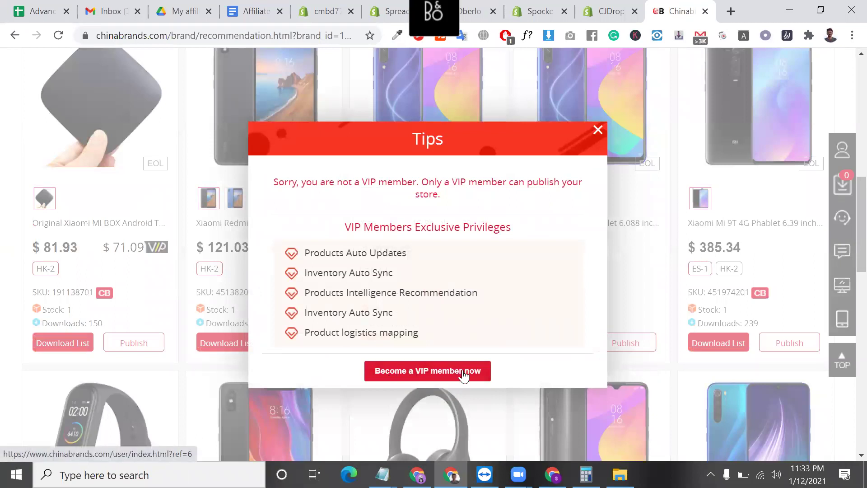
pyautogui.tripleClick(372, 293)
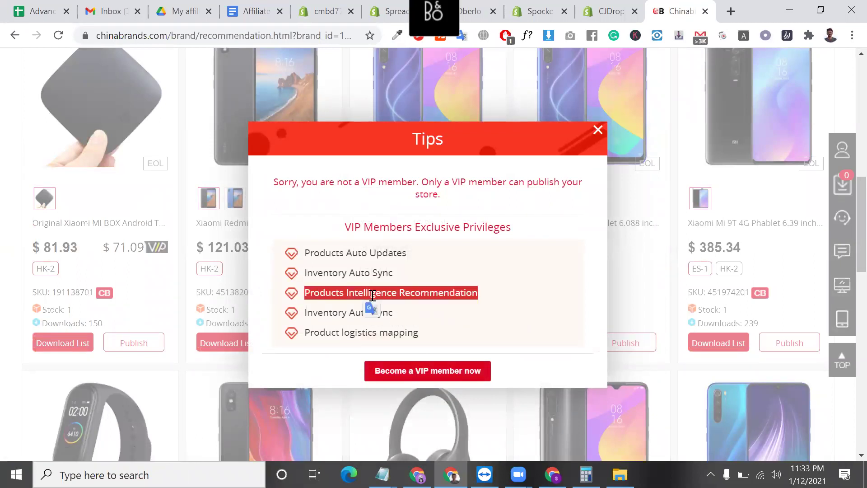
pyautogui.tripleClick(341, 253)
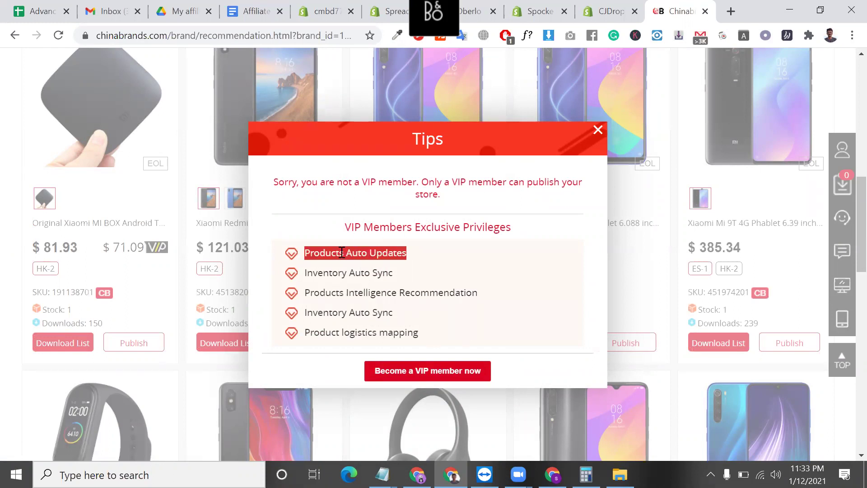
pyautogui.scroll(-1, 356, 244)
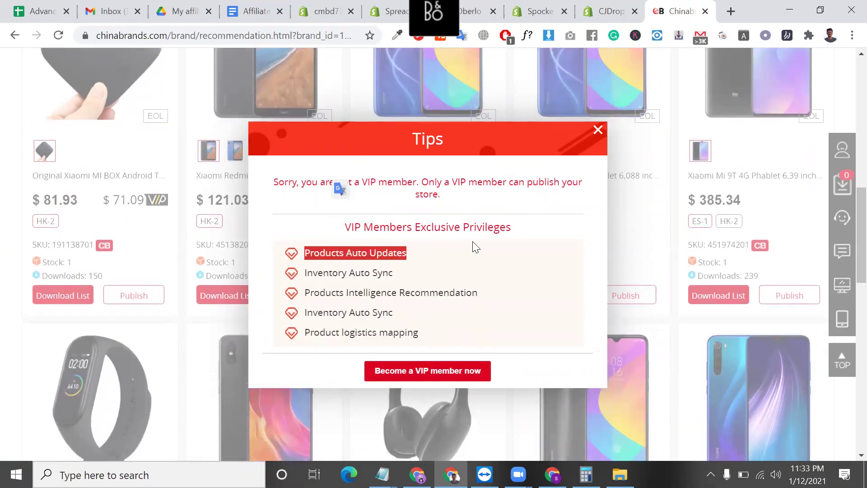
pyautogui.click(598, 131)
pyautogui.scroll(10, 598, 131)
pyautogui.moveTo(725, 108)
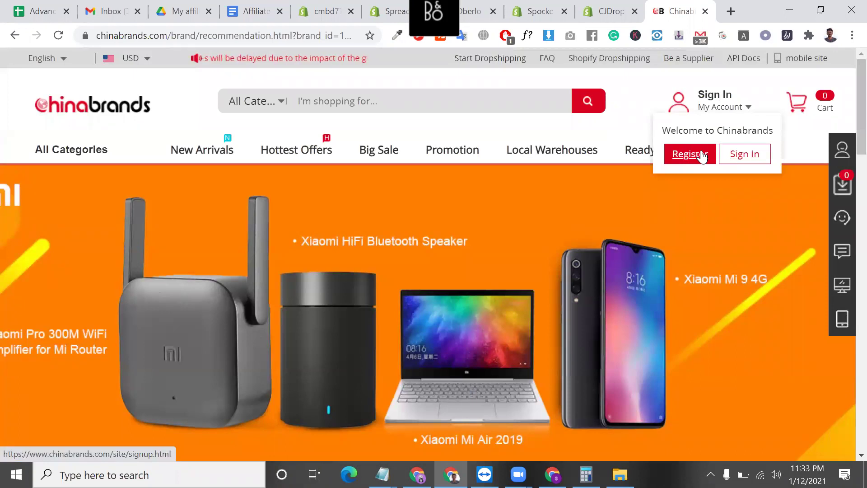
# - Go from the registration page to sign-in and log into the Chinabrands account
pyautogui.click(690, 154)
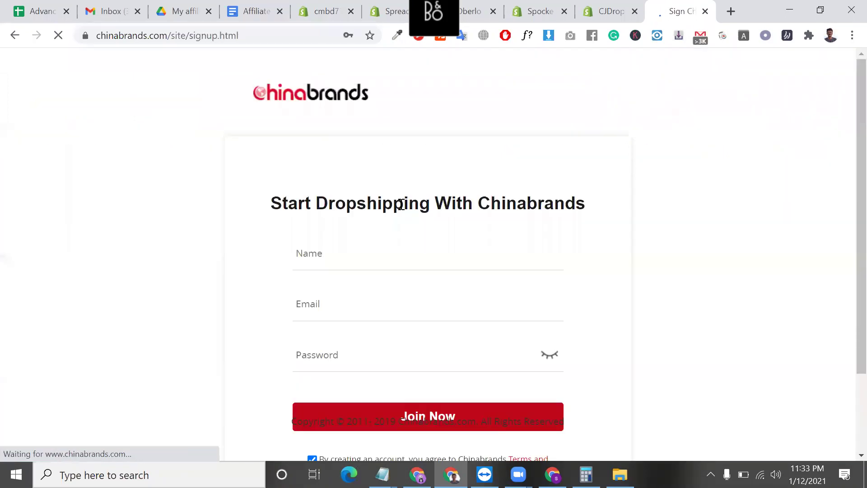
pyautogui.scroll(-3, 350, 267)
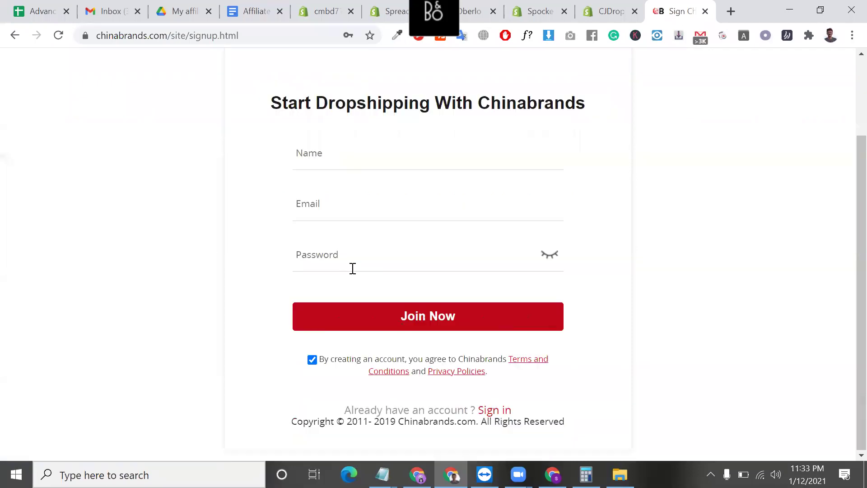
pyautogui.click(494, 412)
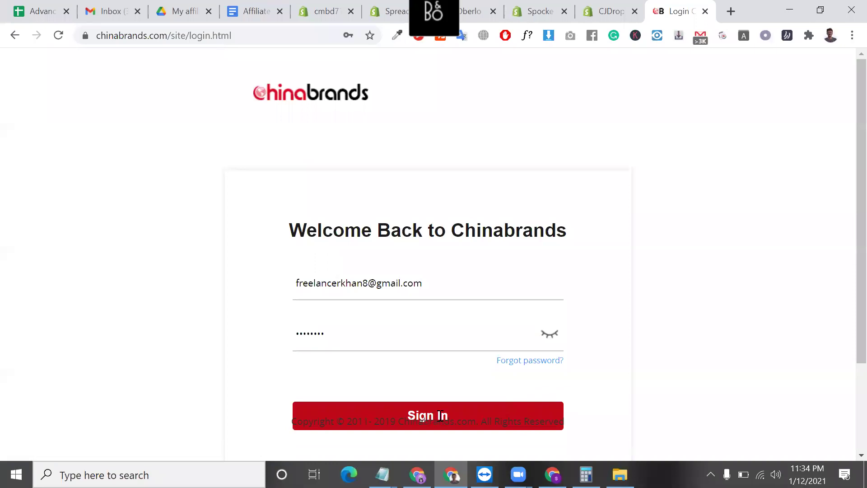
pyautogui.click(441, 416)
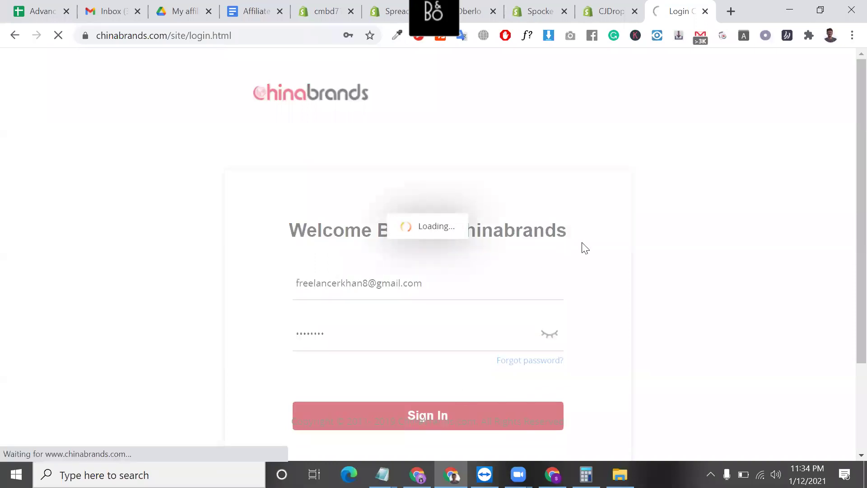
pyautogui.scroll(-1, 596, 253)
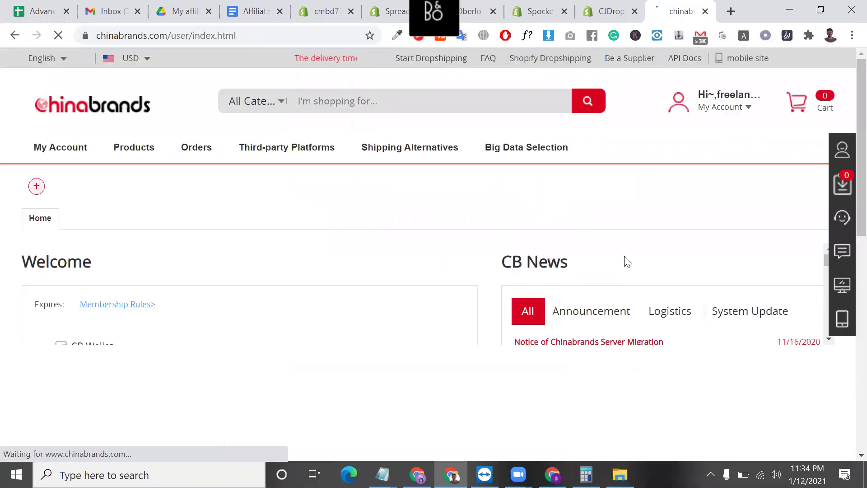
pyautogui.scroll(-1, 554, 257)
pyautogui.scroll(-4, 553, 255)
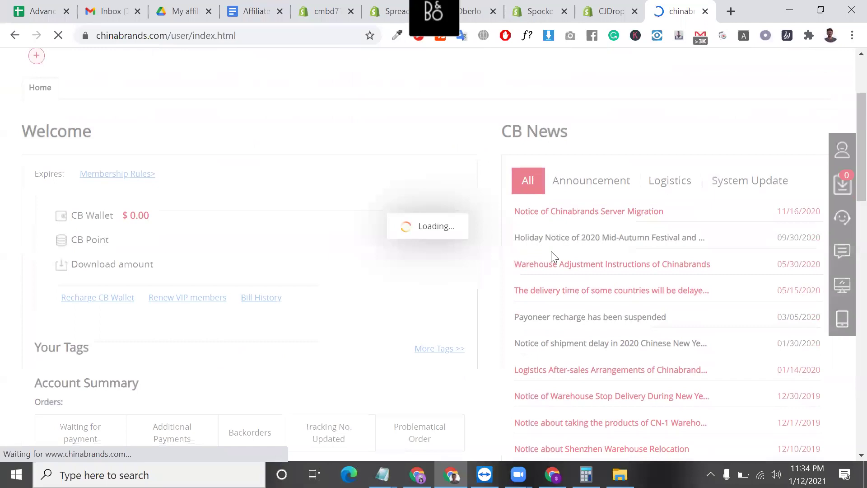
# - Close the VIP-expired notice and the Welcome back announcement on the dashboard
pyautogui.click(490, 384)
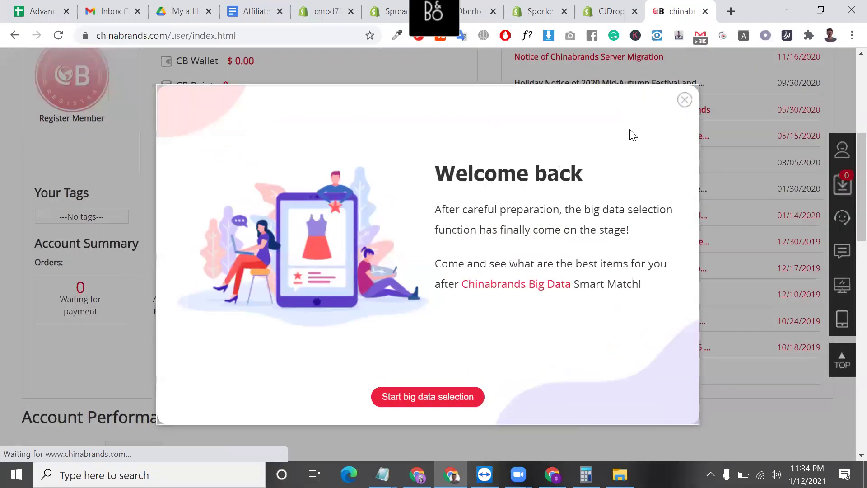
pyautogui.click(685, 99)
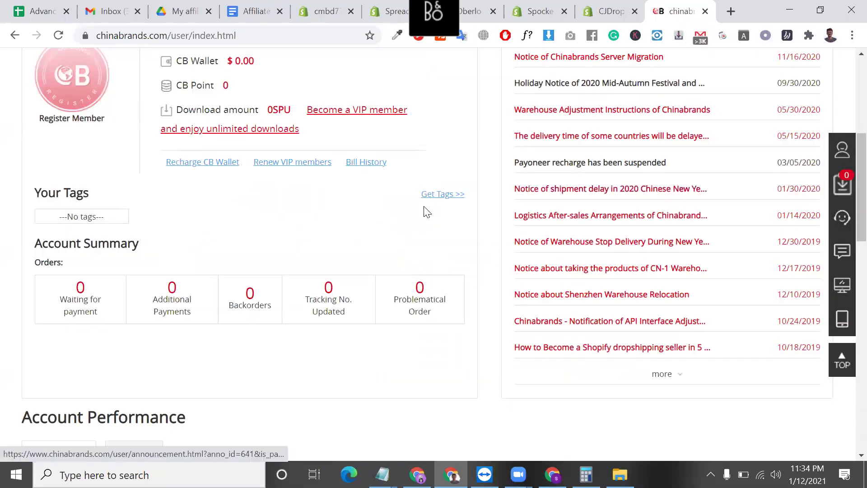
pyautogui.scroll(3, 424, 209)
pyautogui.scroll(-1, 436, 268)
pyautogui.scroll(2, 436, 268)
pyautogui.scroll(3, 398, 336)
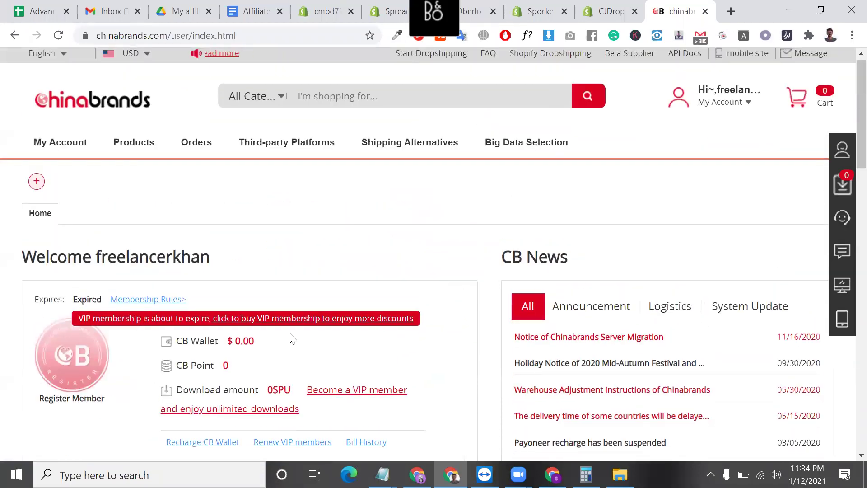
# - Follow the offer to buy VIP membership and scroll through its details
pyautogui.click(268, 324)
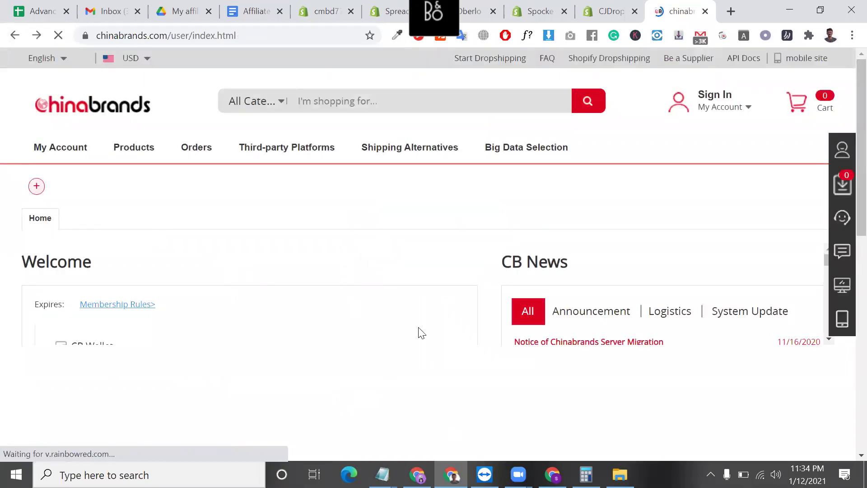
pyautogui.scroll(-2, 218, 292)
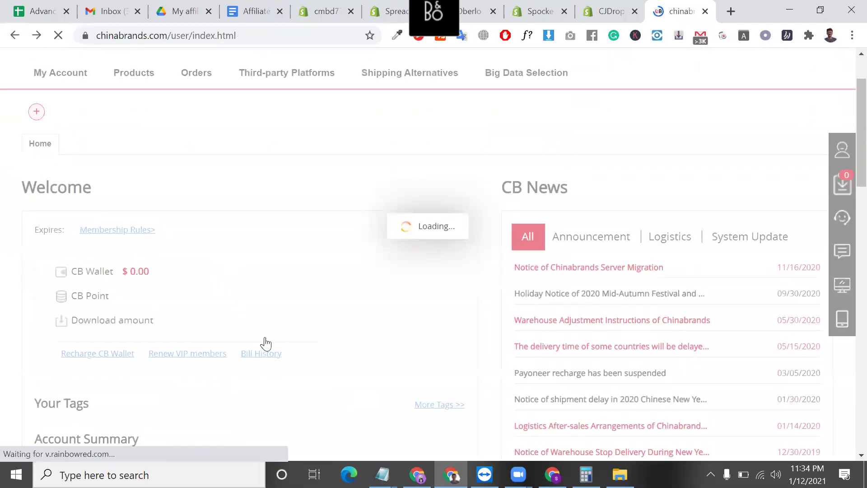
pyautogui.scroll(-2, 325, 280)
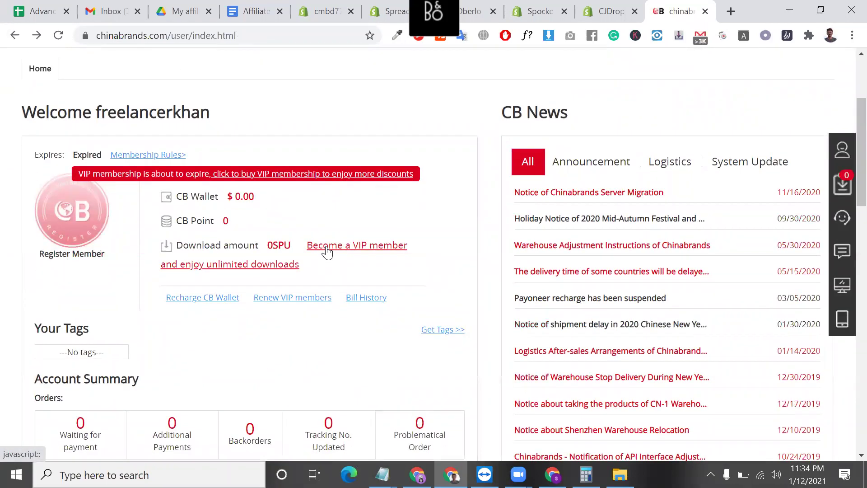
# - Choose the VIP 3 Months plan at $12.88 after comparing it with VIP Monthly
pyautogui.click(327, 248)
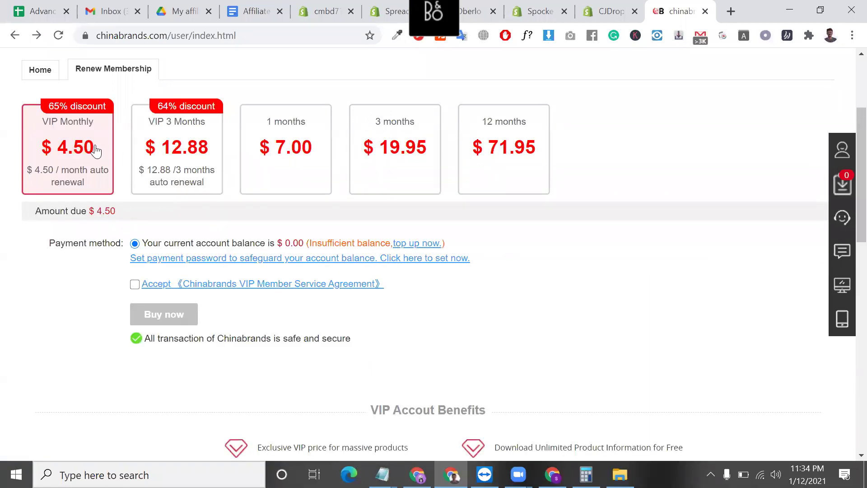
pyautogui.click(175, 153)
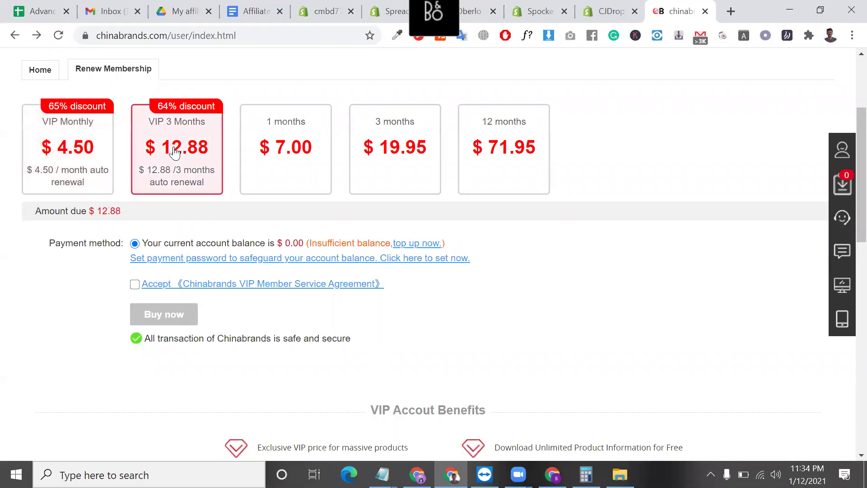
pyautogui.click(62, 149)
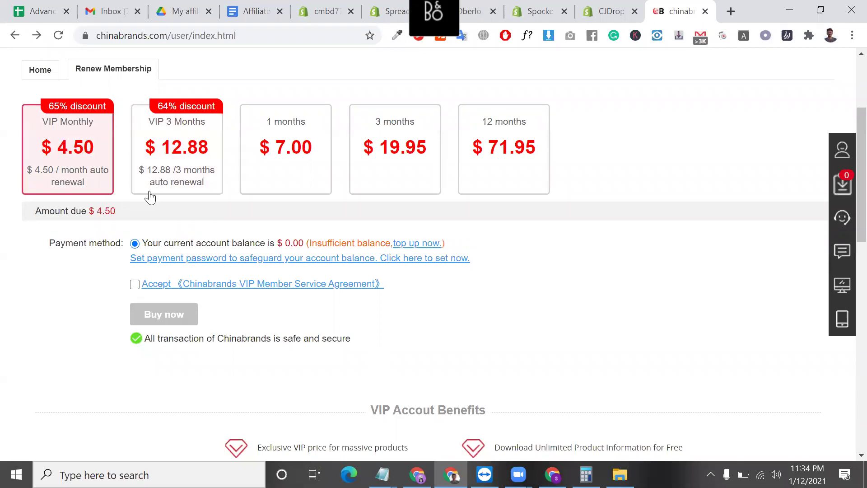
pyautogui.click(179, 179)
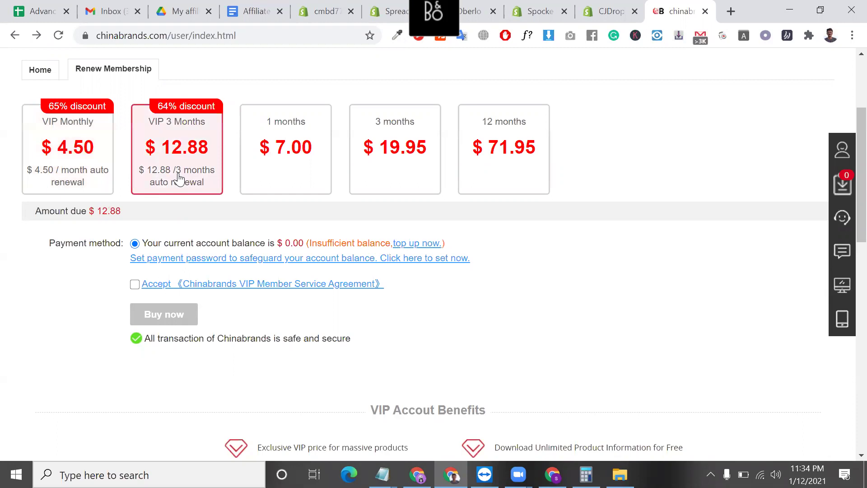
pyautogui.scroll(2, 208, 256)
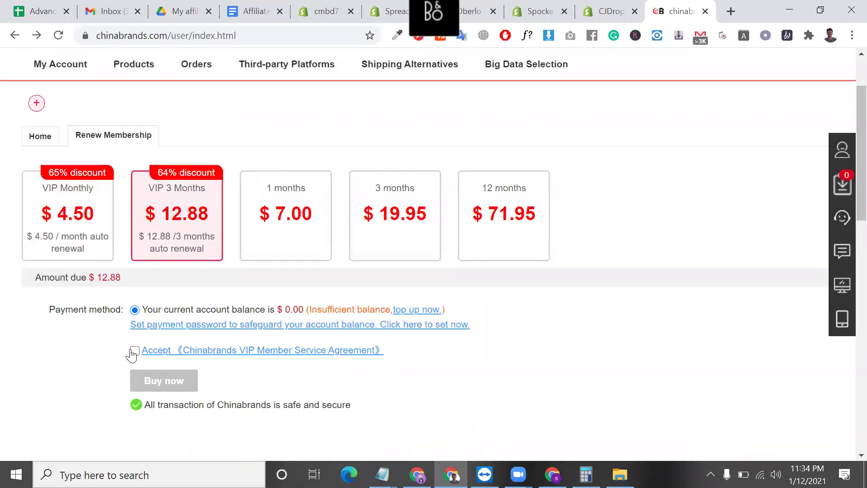
pyautogui.scroll(3, 165, 360)
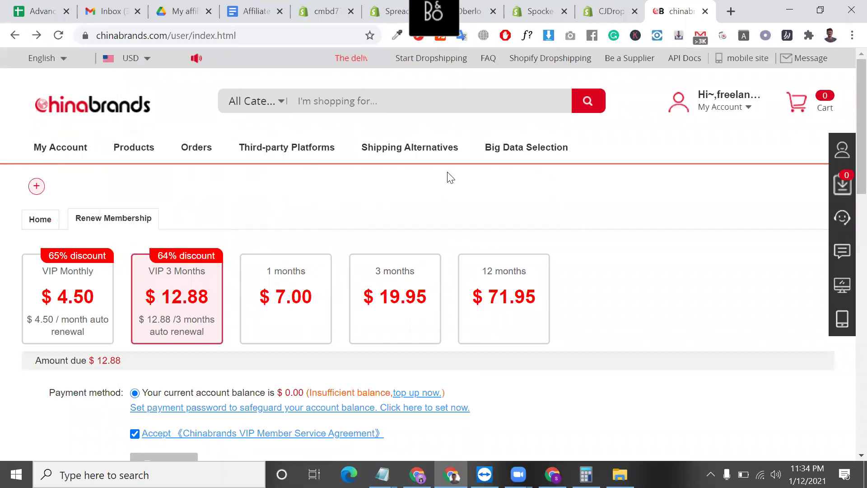
# - Review the Exclusive VIP price and unlimited download benefits, then return to the Chinabrands home page
pyautogui.moveTo(366, 149)
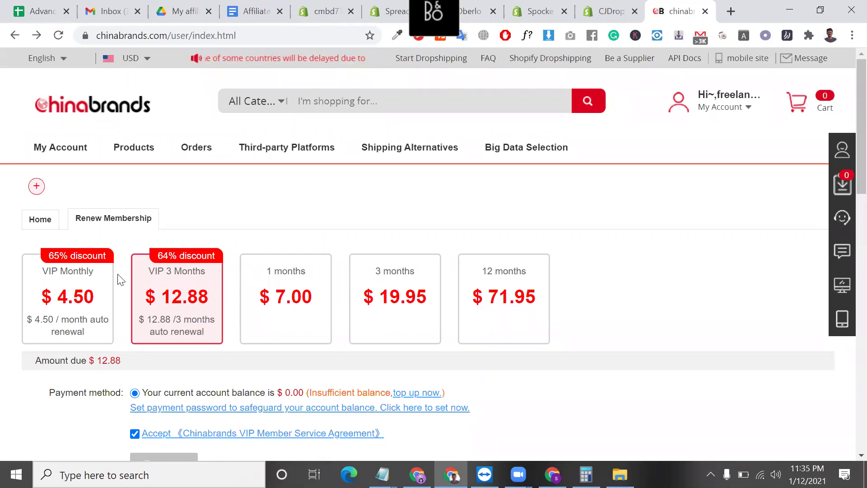
pyautogui.scroll(-5, 135, 284)
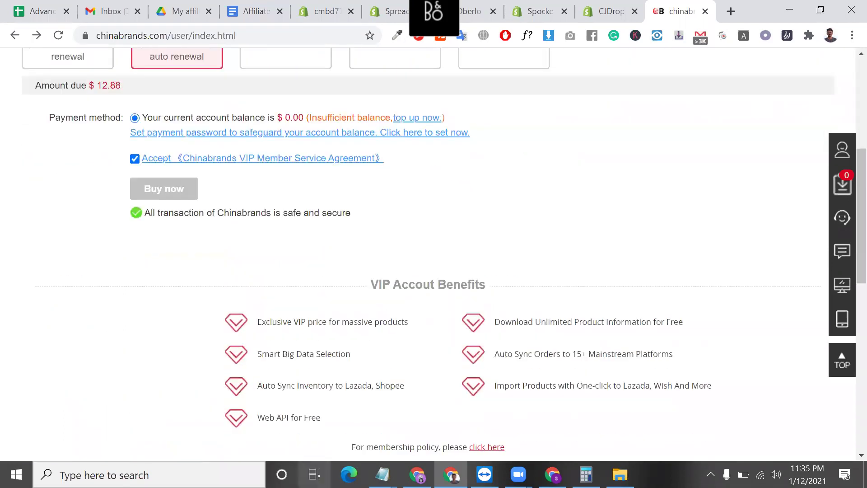
pyautogui.tripleClick(333, 325)
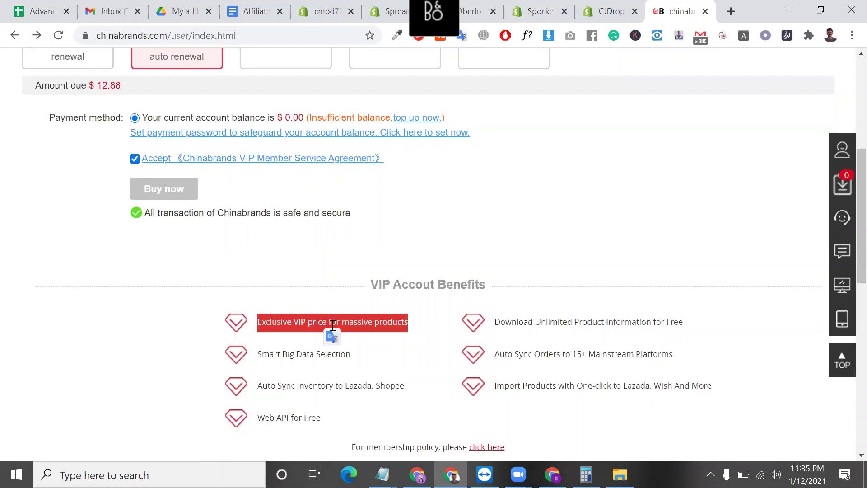
pyautogui.tripleClick(600, 324)
pyautogui.scroll(-3, 599, 325)
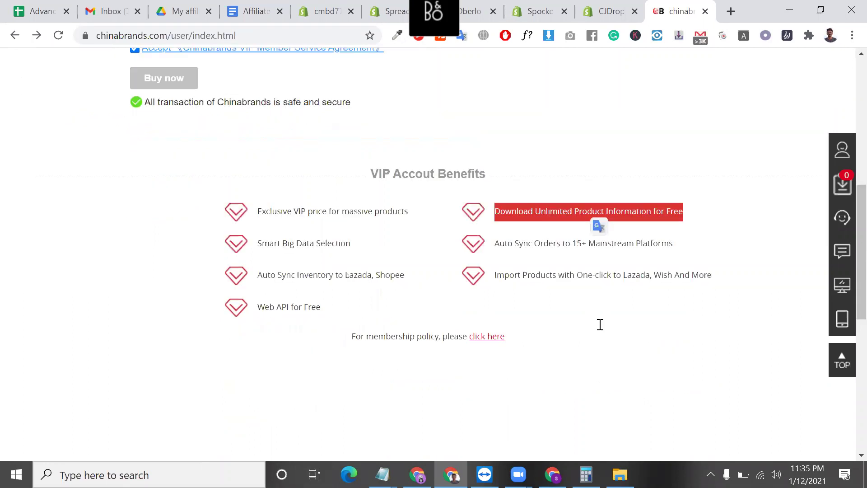
pyautogui.scroll(8, 465, 292)
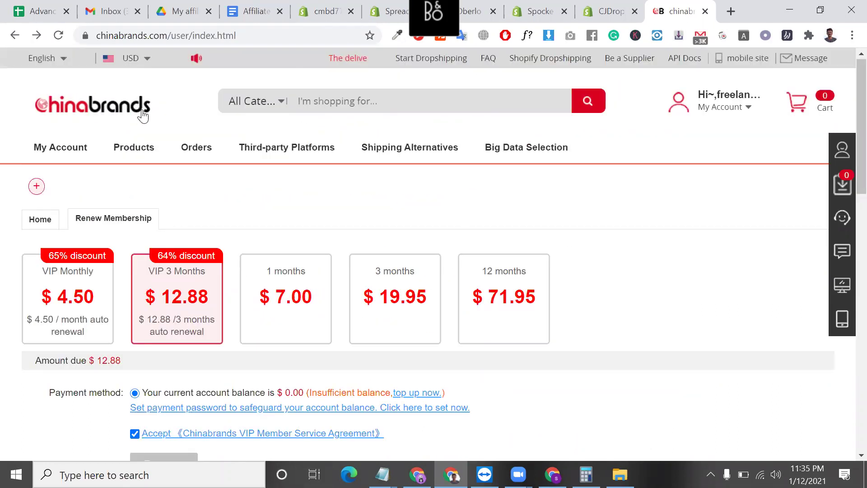
pyautogui.click(64, 112)
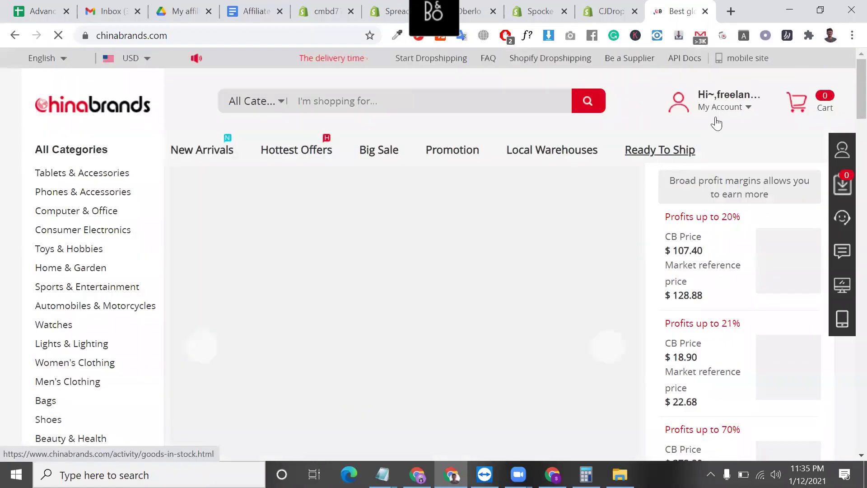
pyautogui.moveTo(743, 110)
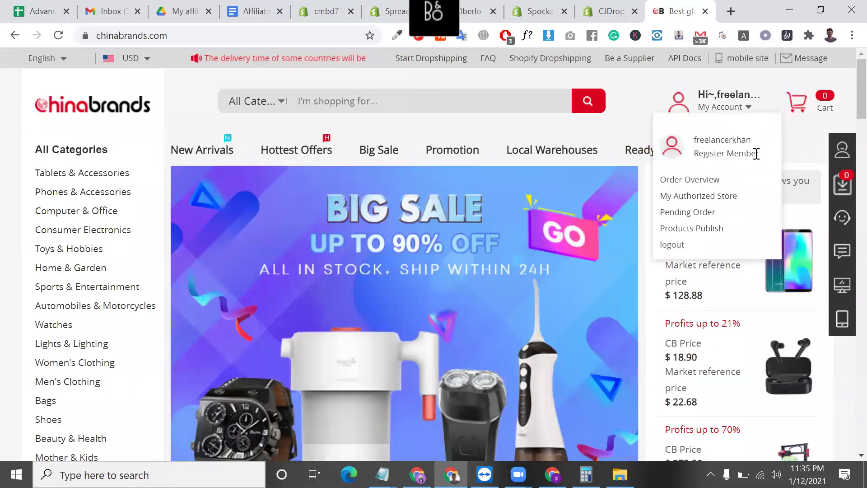
pyautogui.tripleClick(744, 155)
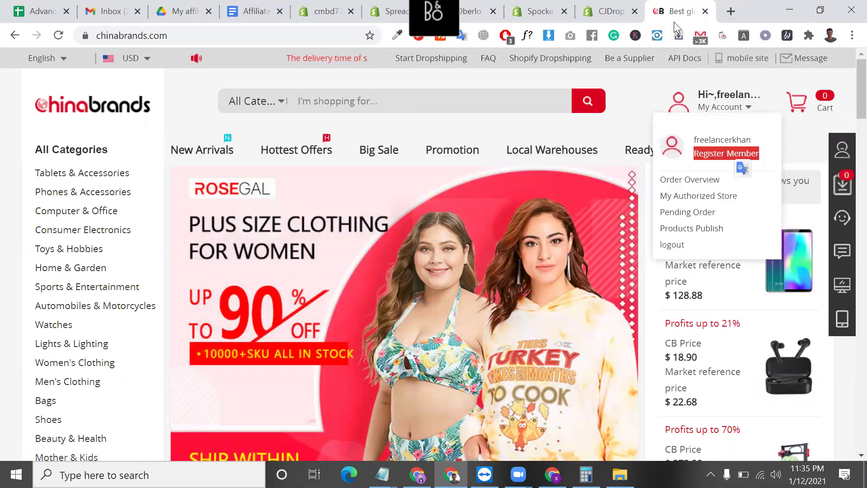
# - Close Chinabrands, reopen the CJDropshipping page, and paste its cucheng app link into Notepad
pyautogui.click(705, 11)
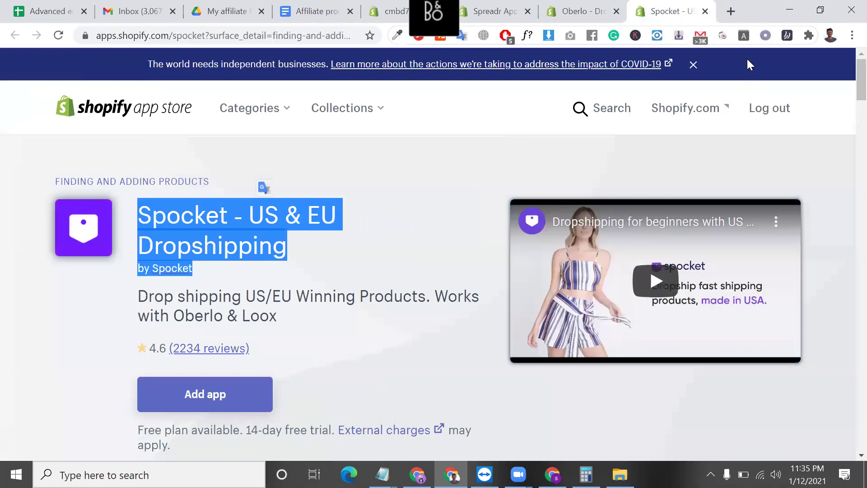
pyautogui.hotkey('ctrl', 'shift', 't')
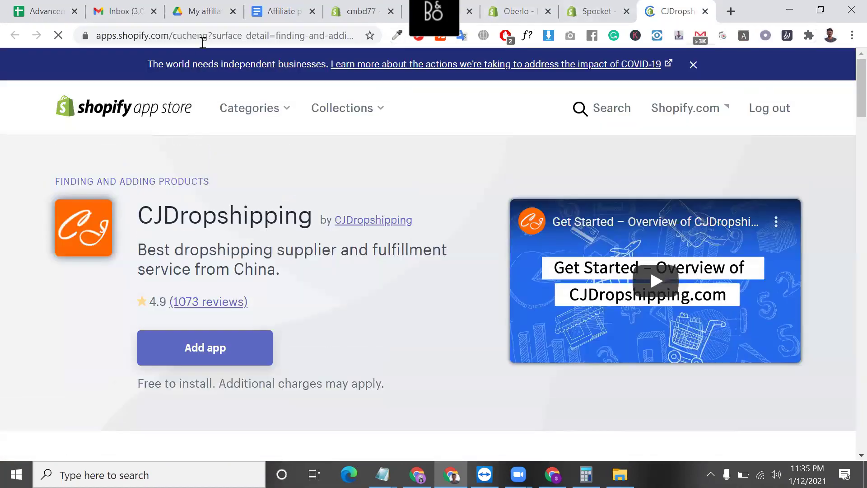
pyautogui.moveTo(209, 34); pyautogui.dragTo(2, 63)
pyautogui.hotkey('ctrl', 'c')
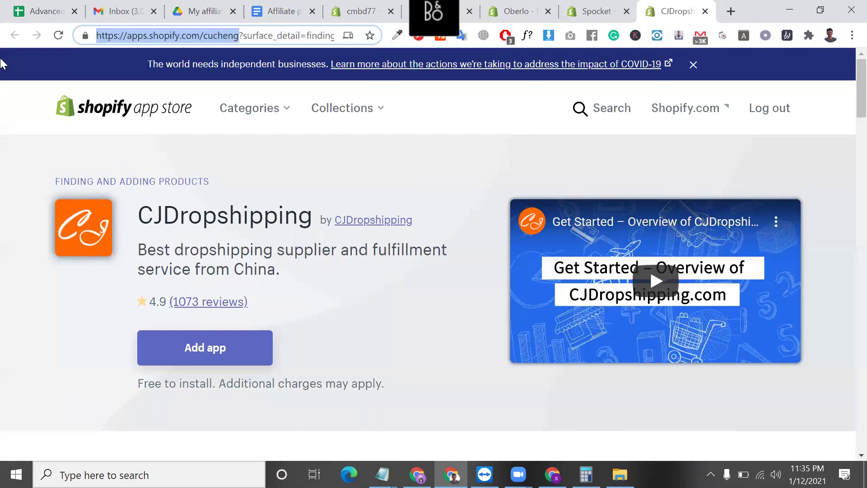
pyautogui.click(382, 475)
pyautogui.click(312, 409)
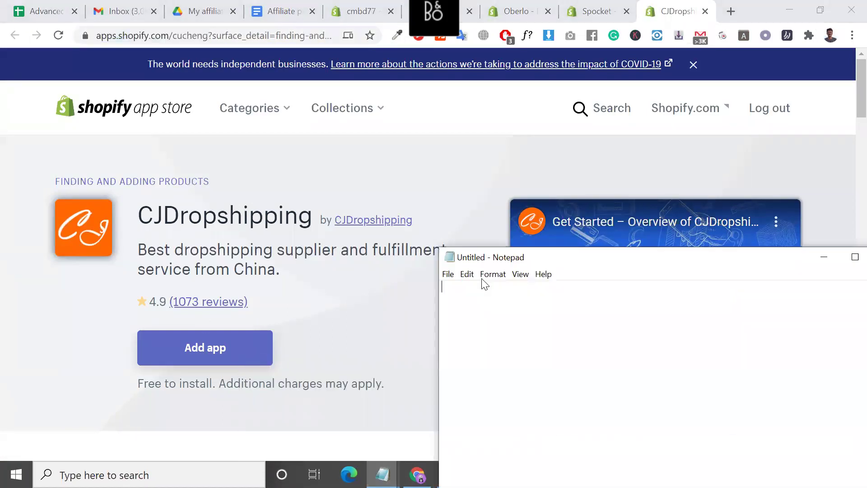
pyautogui.hotkey('ctrl', 'v')
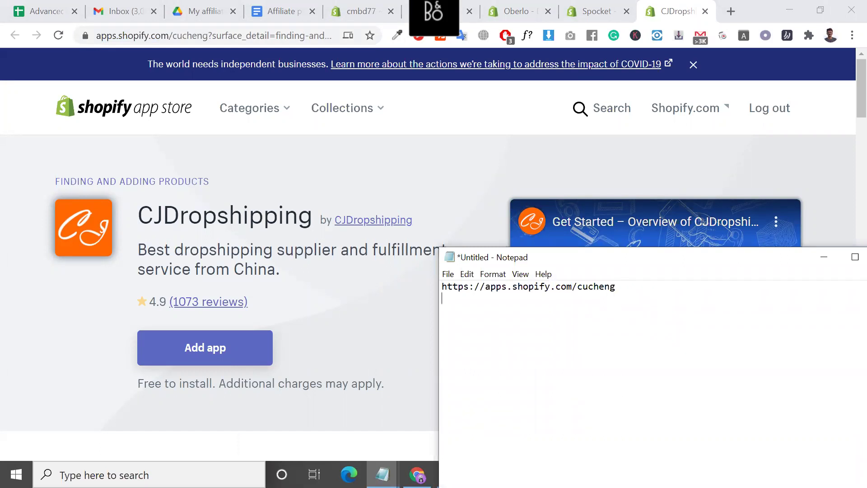
# - Paste the Spocket app store link as line two in the note
pyautogui.click(592, 12)
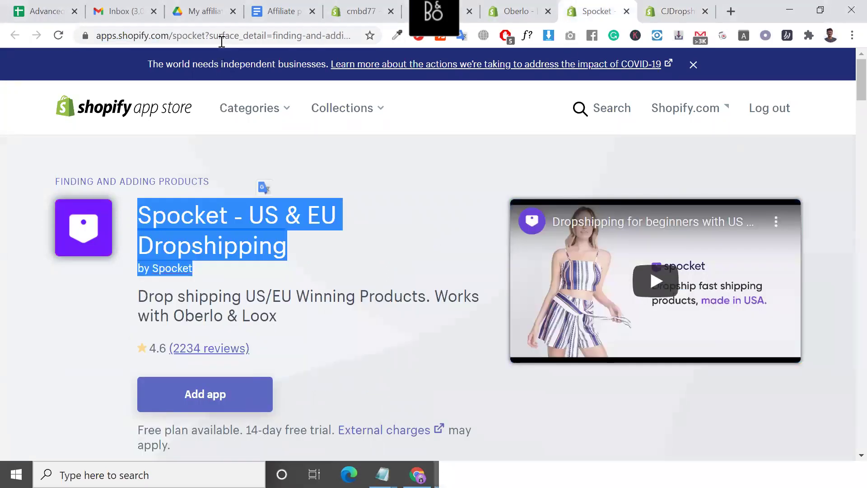
pyautogui.moveTo(205, 35); pyautogui.dragTo(2, 63)
pyautogui.hotkey('ctrl', 'c')
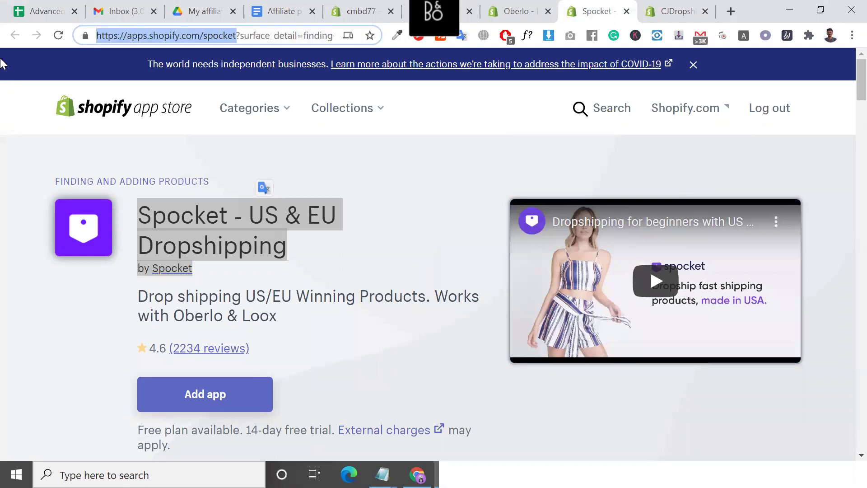
pyautogui.click(382, 474)
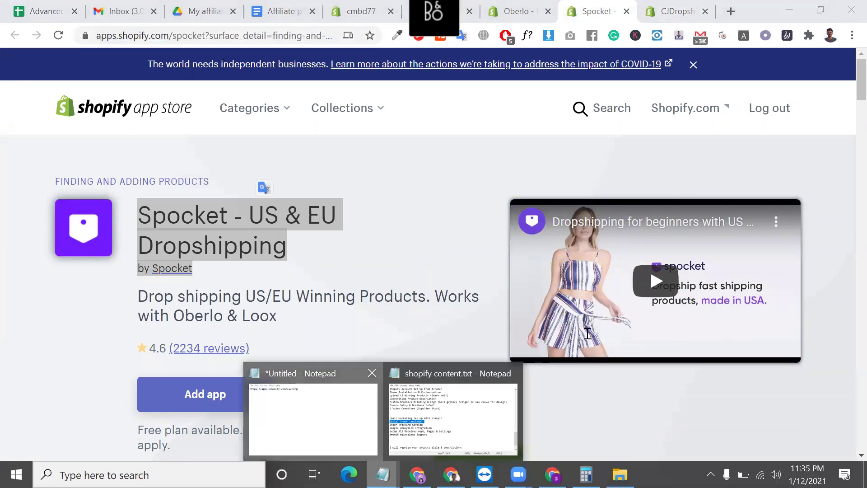
pyautogui.click(316, 407)
pyautogui.hotkey('ctrl', 'v')
# - Paste the Oberlo app store link as line three in the note
pyautogui.click(613, 10)
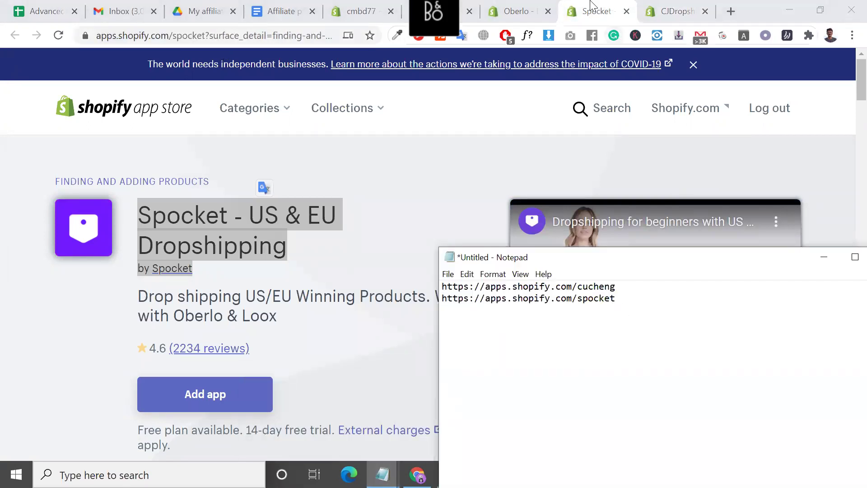
pyautogui.click(520, 11)
pyautogui.moveTo(202, 35); pyautogui.dragTo(2, 32)
pyautogui.hotkey('ctrl', 'c')
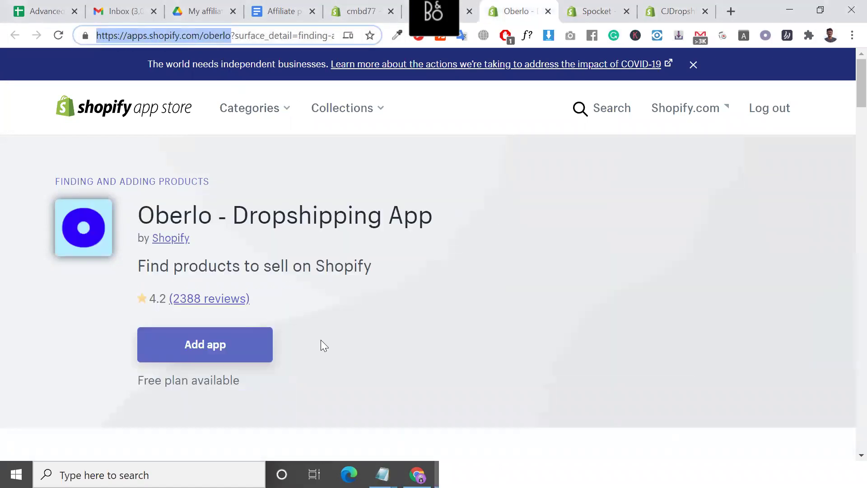
pyautogui.click(382, 474)
pyautogui.click(339, 414)
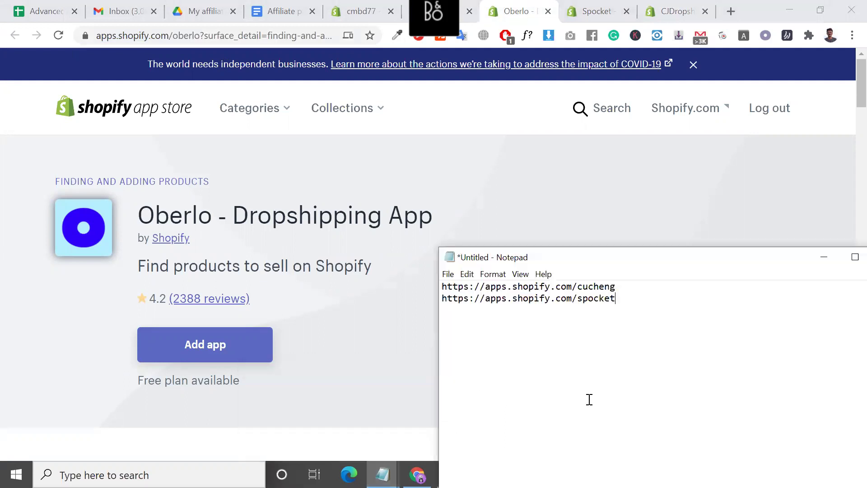
pyautogui.hotkey('ctrl', 'v')
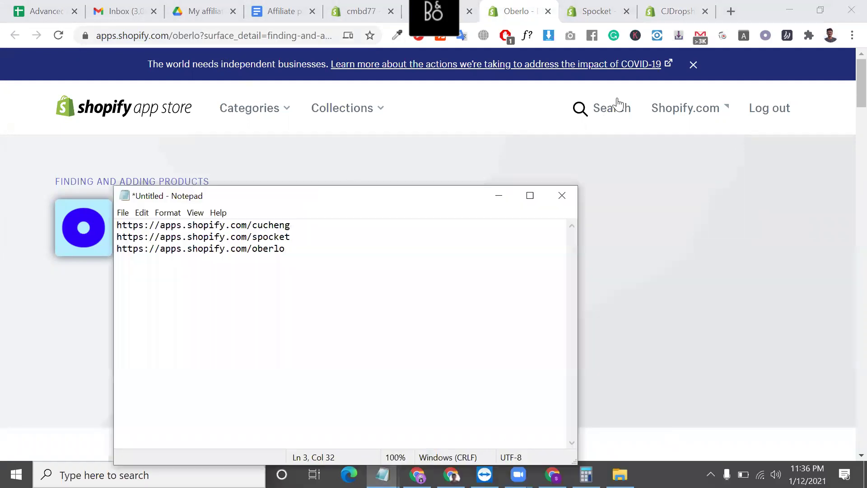
# - Paste the Spreadr amazon-to-shopify app link on line four, followed by an empty line
pyautogui.click(466, 2)
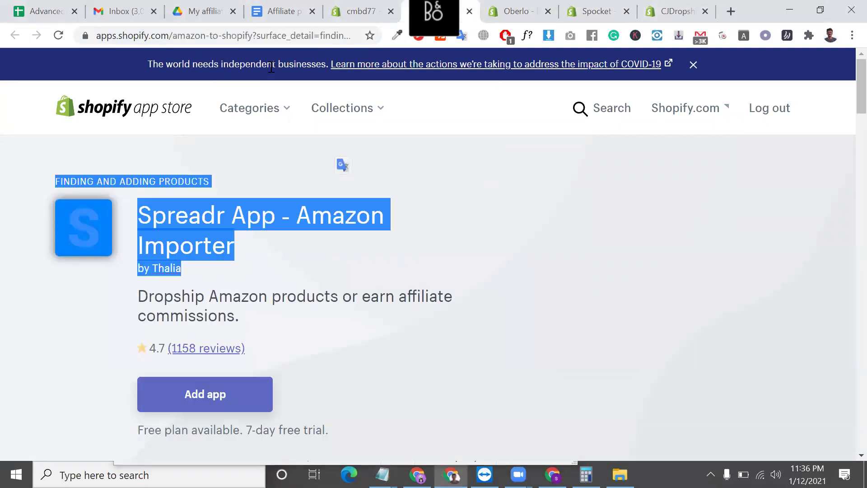
pyautogui.moveTo(253, 35); pyautogui.dragTo(2, 51)
pyautogui.hotkey('ctrl', 'c')
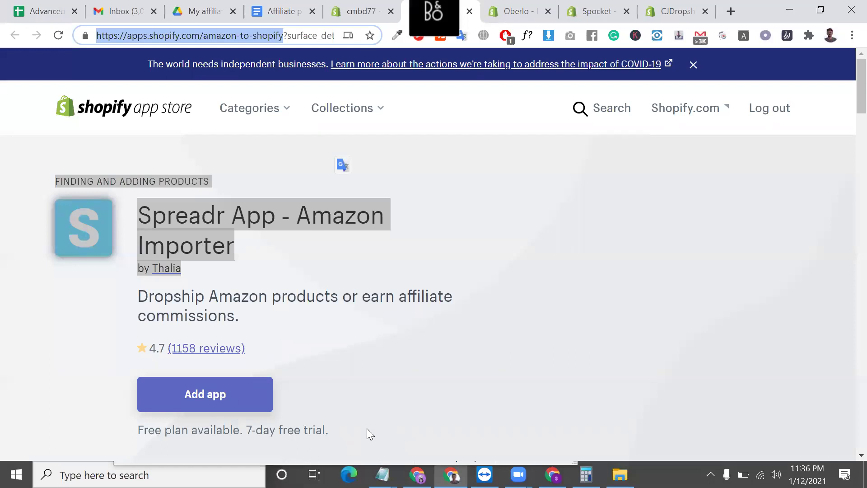
pyautogui.click(382, 475)
pyautogui.press('Return')
pyautogui.hotkey('ctrl', 'v')
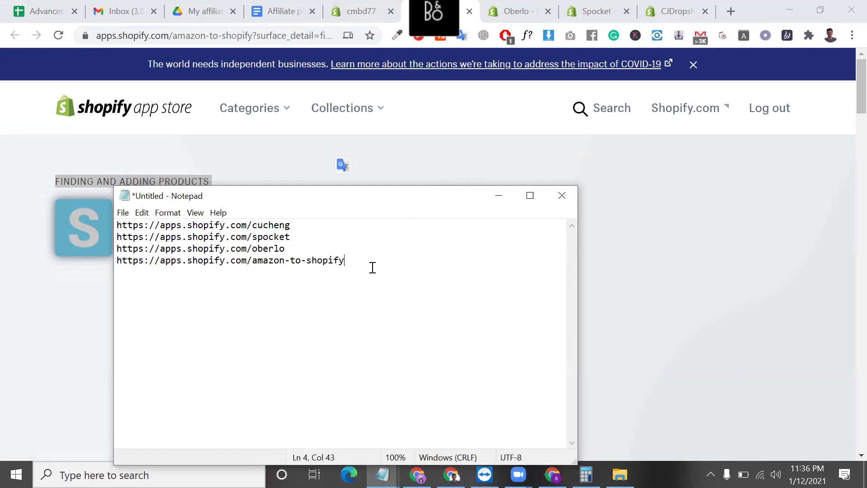
pyautogui.press('Return')
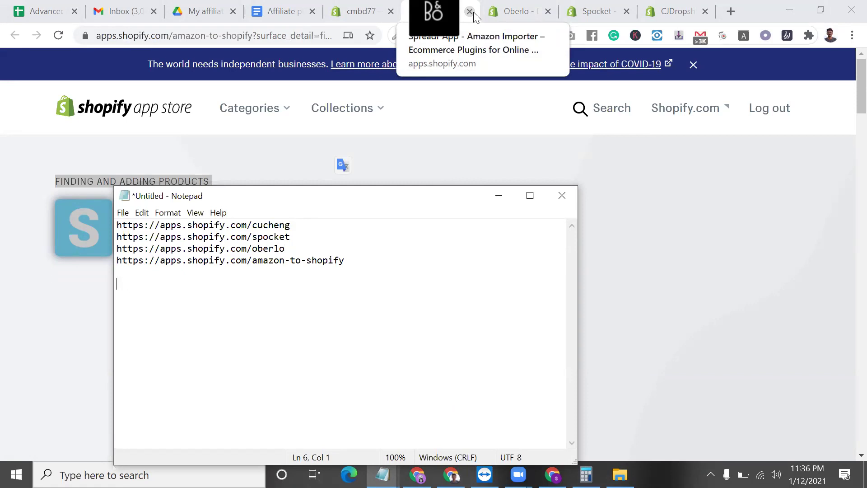
# - Close the Spreadr, Oberlo, Spocket and CJDropshipping app store tabs
pyautogui.click(474, 13)
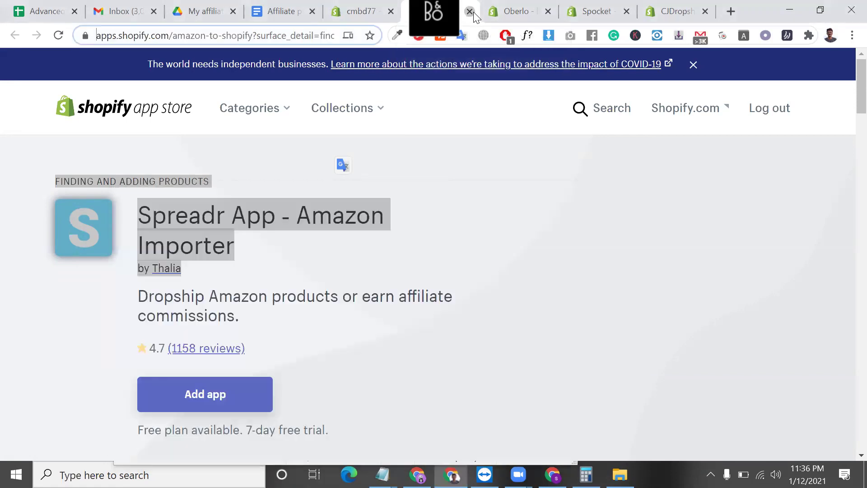
pyautogui.click(473, 14)
pyautogui.click(473, 11)
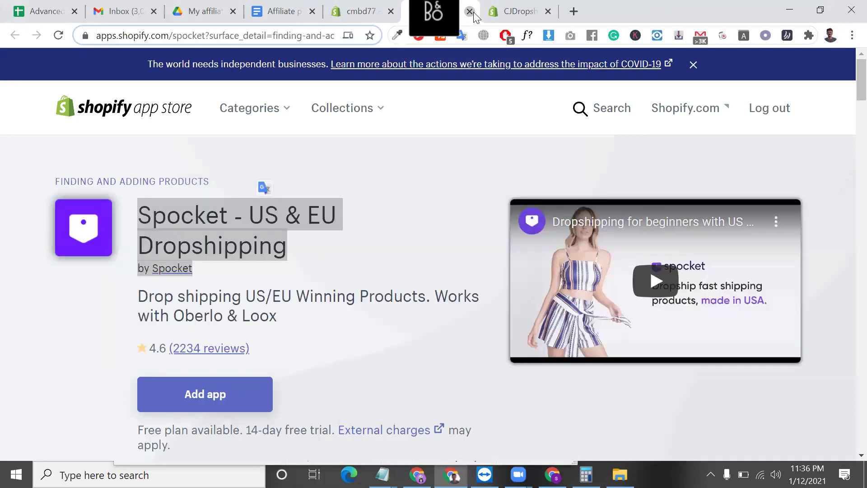
pyautogui.click(473, 12)
pyautogui.click(474, 12)
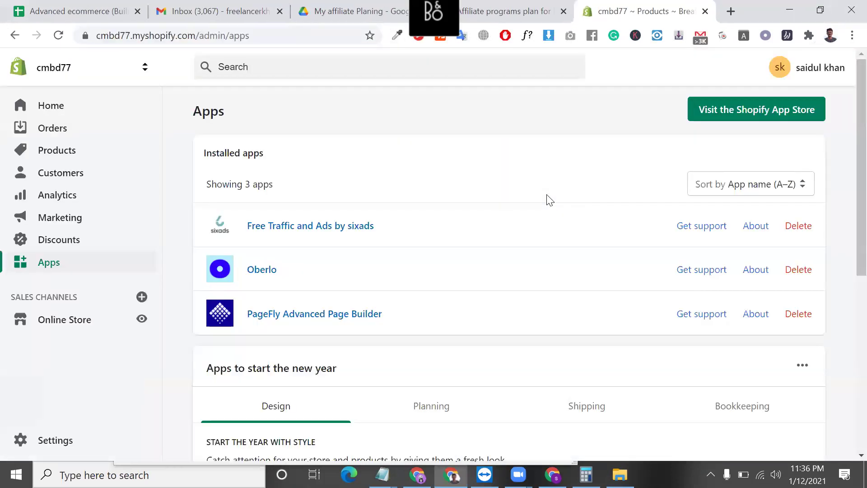
# - Show the cmbd77 admin Home page and close the affiliate programs plan document
pyautogui.click(47, 110)
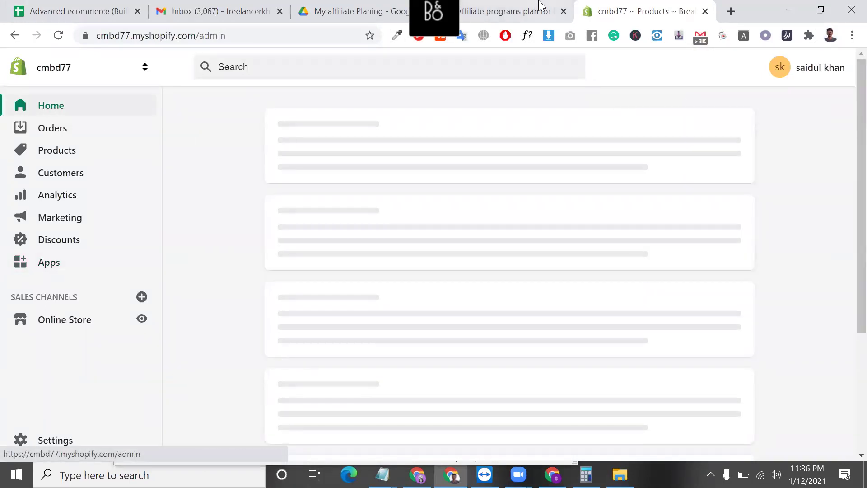
pyautogui.click(539, 4)
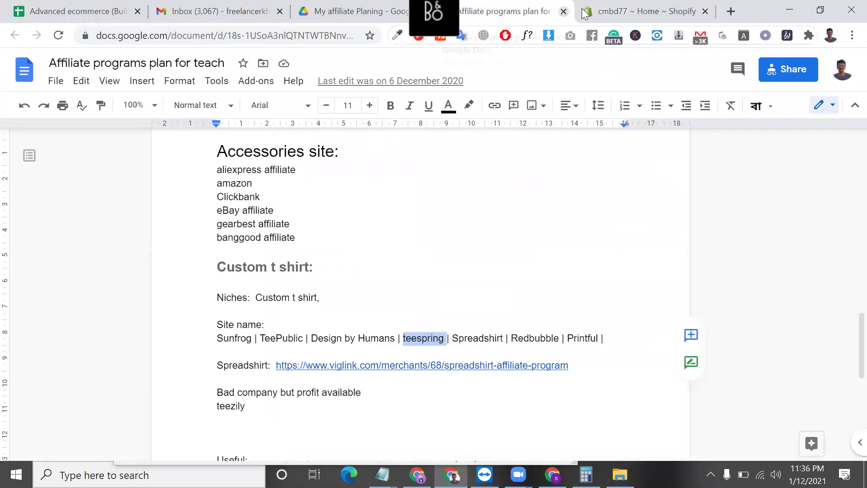
pyautogui.click(563, 11)
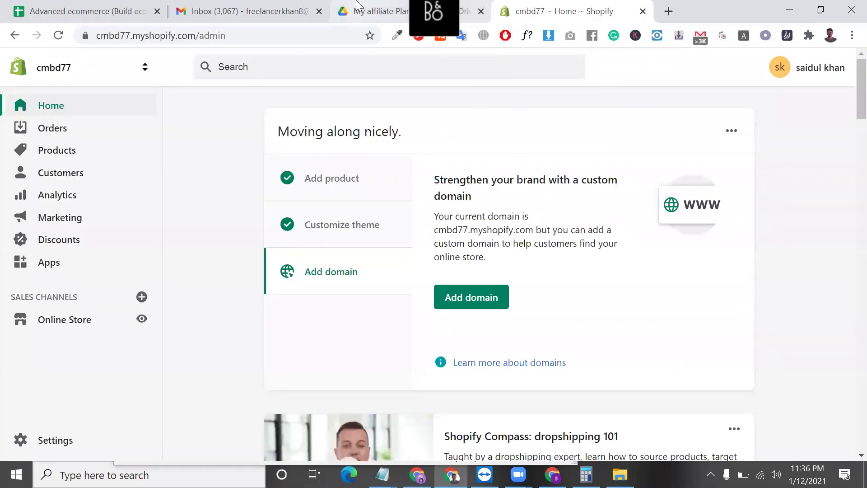
# - Open the business and freelancing plan folder in Google Drive, then close the Drive tab
pyautogui.click(357, 7)
pyautogui.click(208, 113)
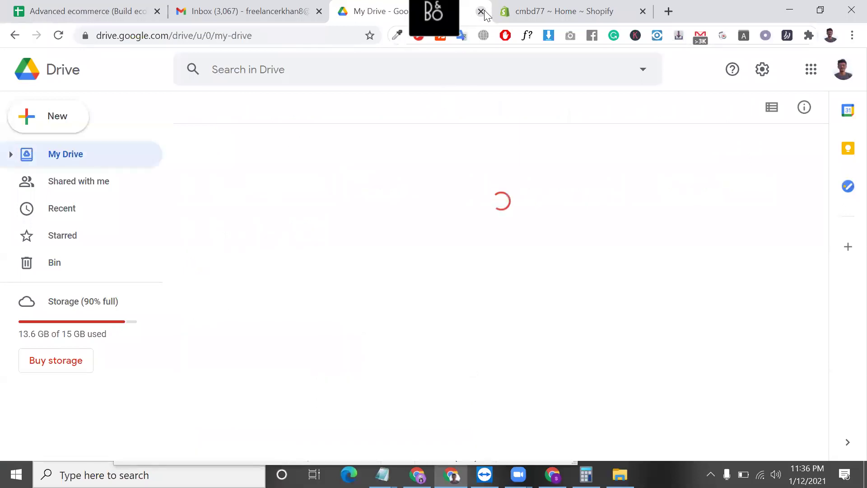
pyautogui.scroll(-4, 277, 434)
pyautogui.doubleClick(261, 292)
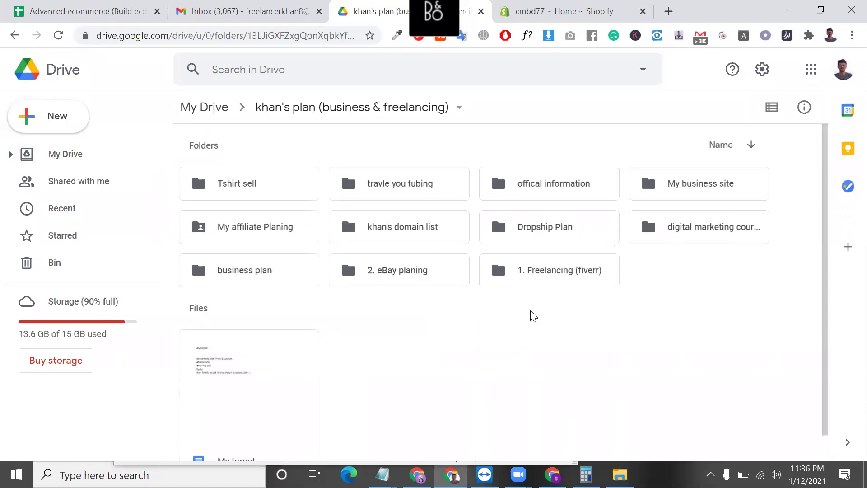
pyautogui.click(481, 12)
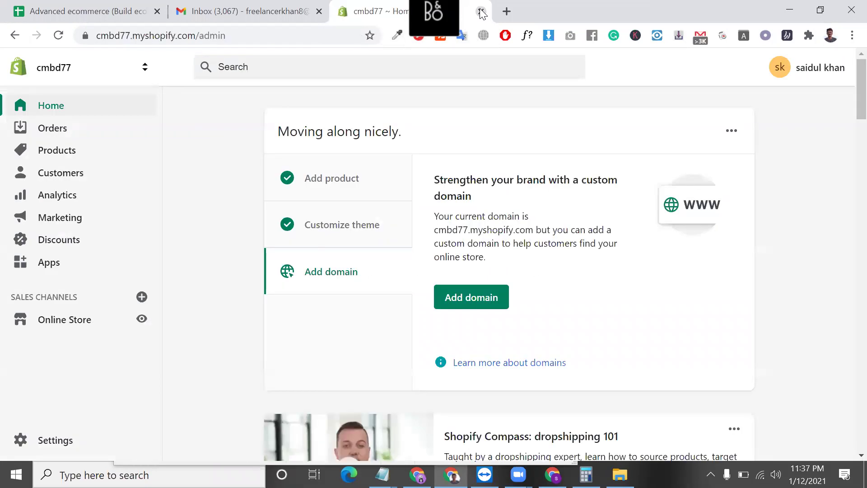